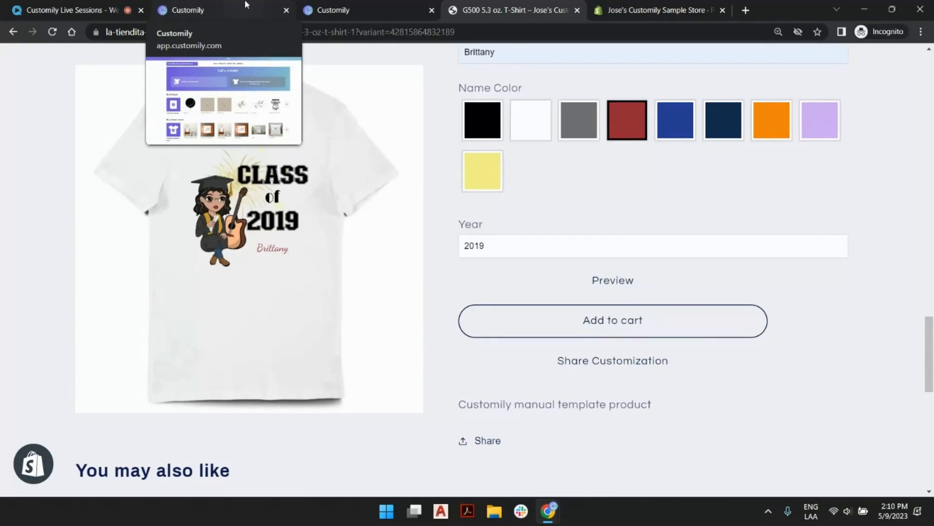
- Switch to the Customily store page and start a new product using CustomCat as the provider
click(246, 4)
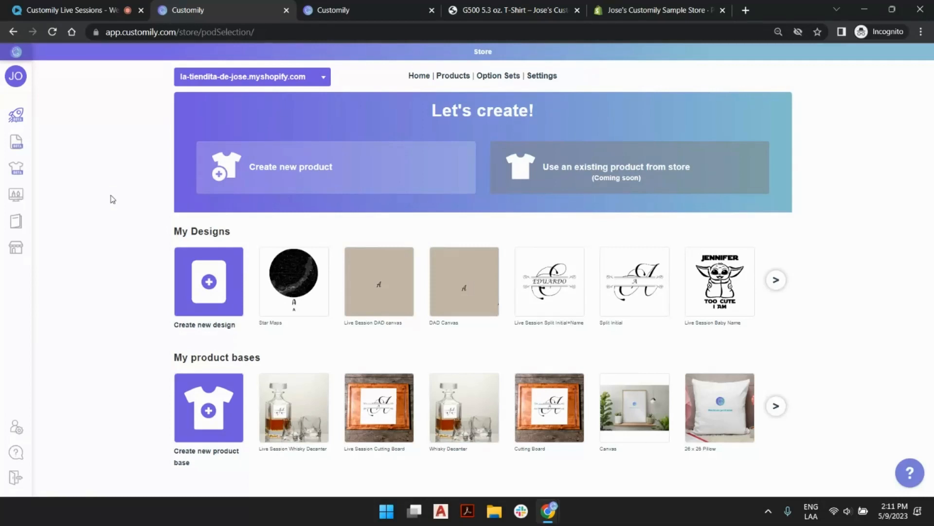
mouse_move(3, 284)
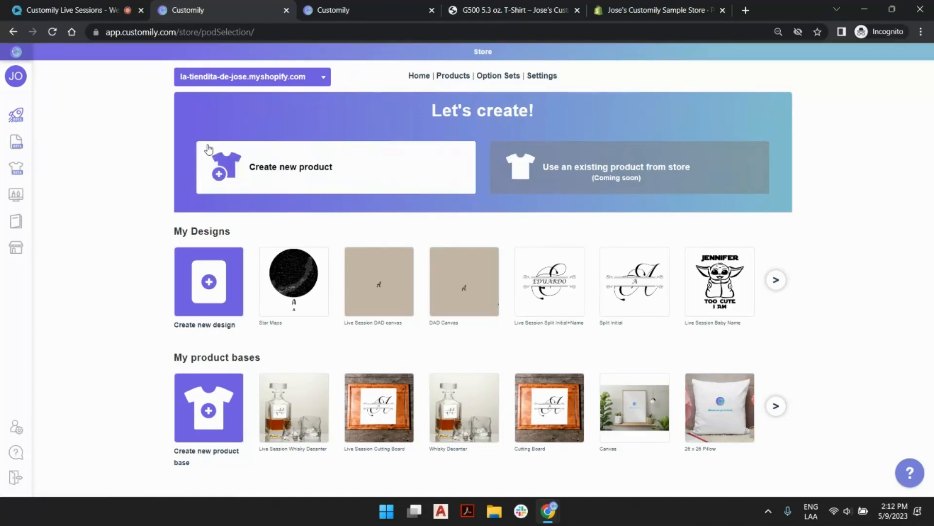
mouse_move(37, 117)
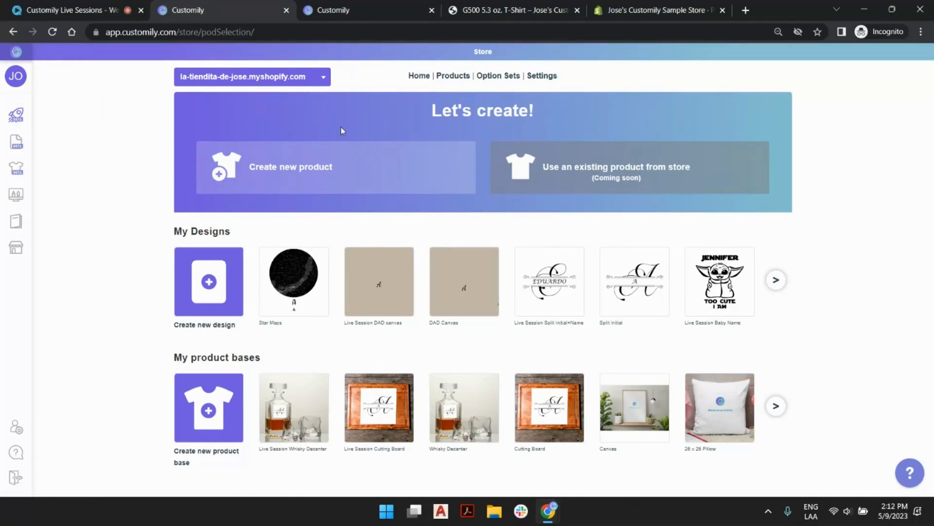
click(435, 167)
scroll(389, 219, down, 3)
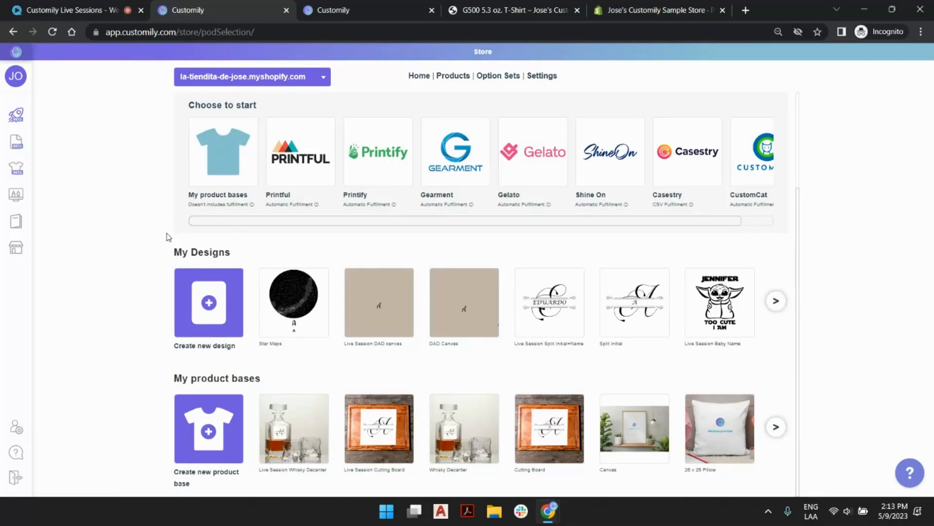
scroll(354, 253, up, 3)
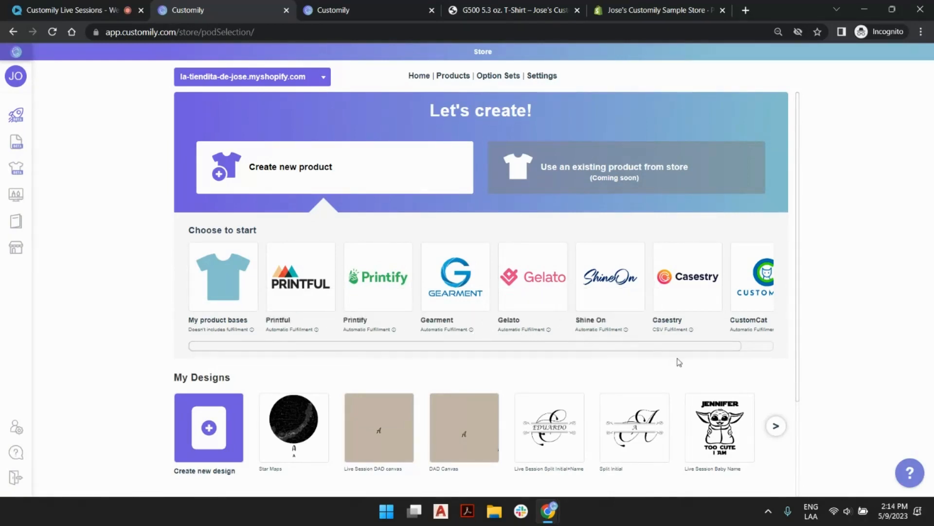
scroll(734, 354, right, 2)
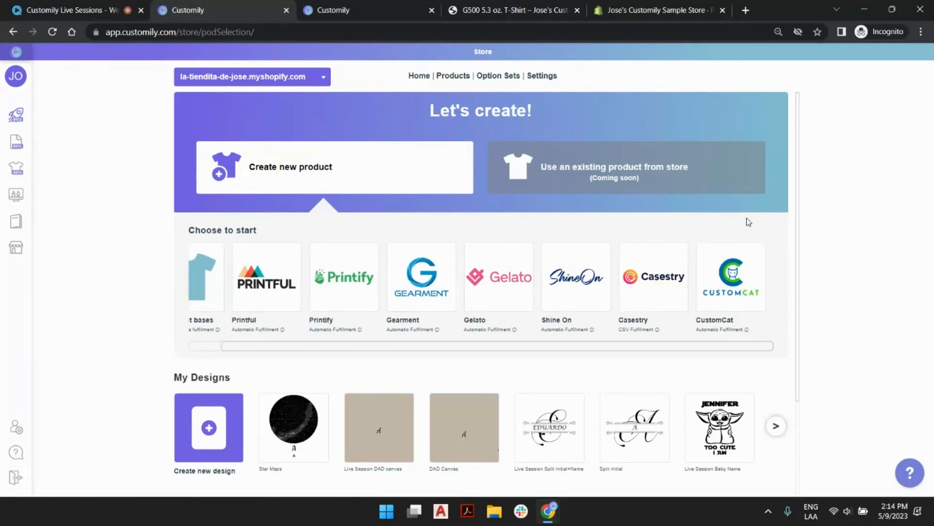
click(763, 250)
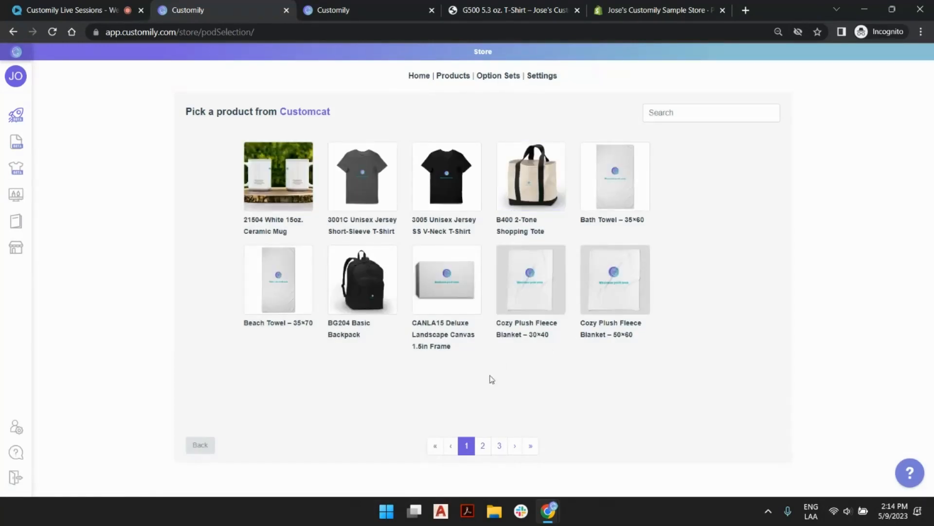
- Browse the CustomCat product pages and pick the G500 5.3 oz. T-Shirt
click(483, 446)
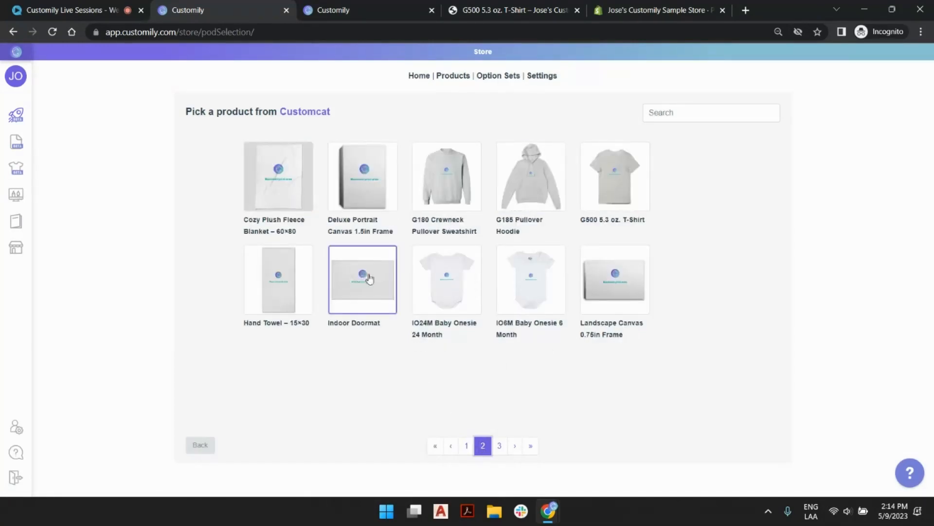
click(499, 446)
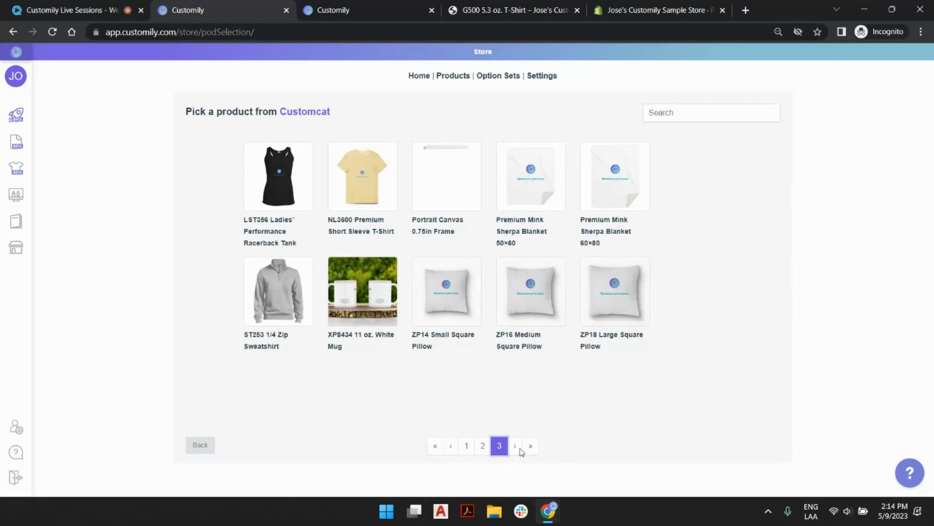
click(483, 446)
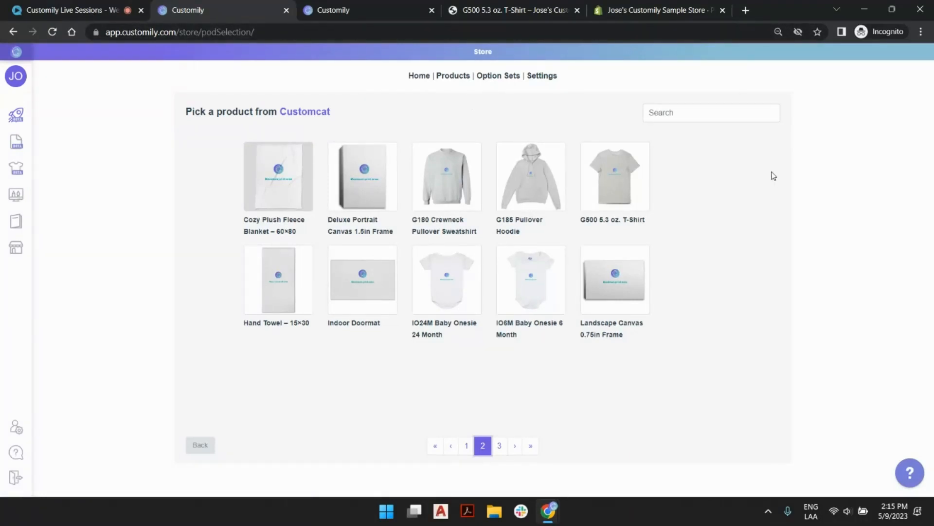
click(625, 178)
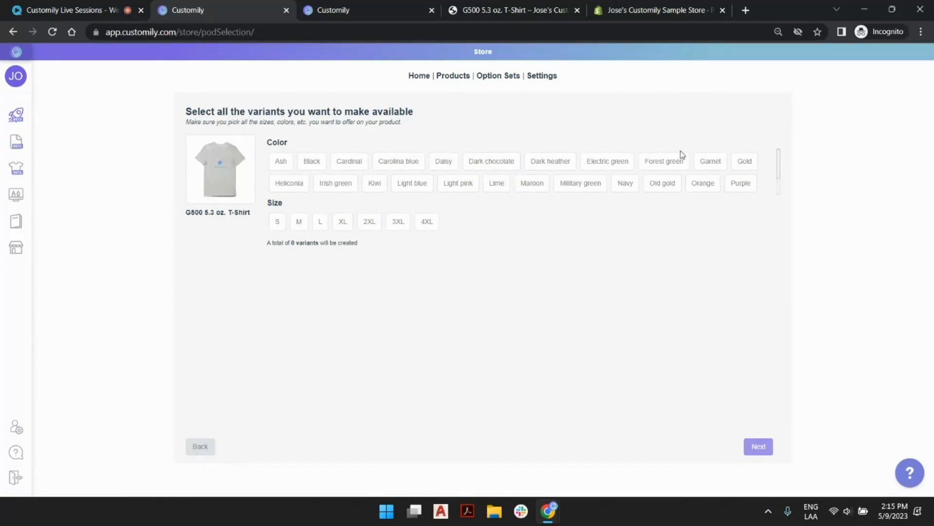
- Offer the shirt in light blue, light pink, lime and white, sizes S to 4XL, with the Front print area, and continue
scroll(368, 170, down, 1)
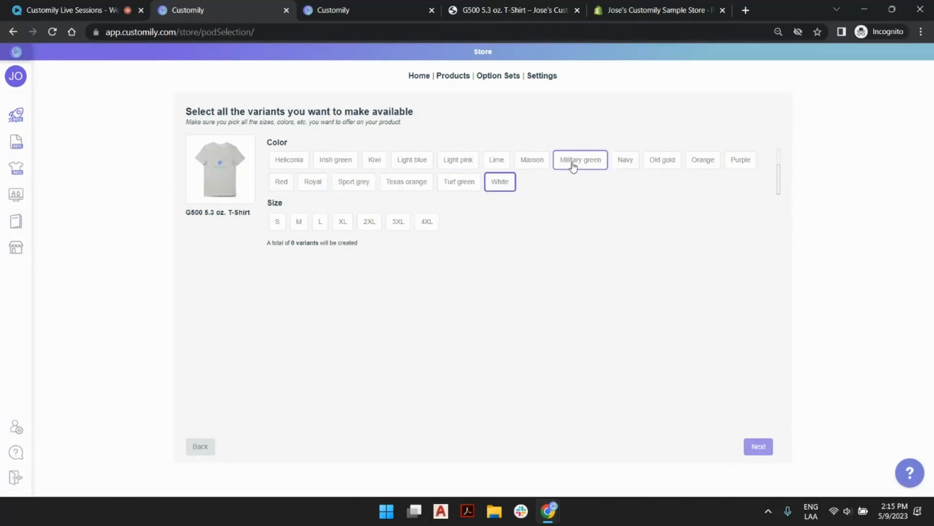
click(457, 165)
click(414, 162)
click(278, 222)
click(299, 223)
click(320, 222)
click(343, 222)
click(370, 223)
click(399, 222)
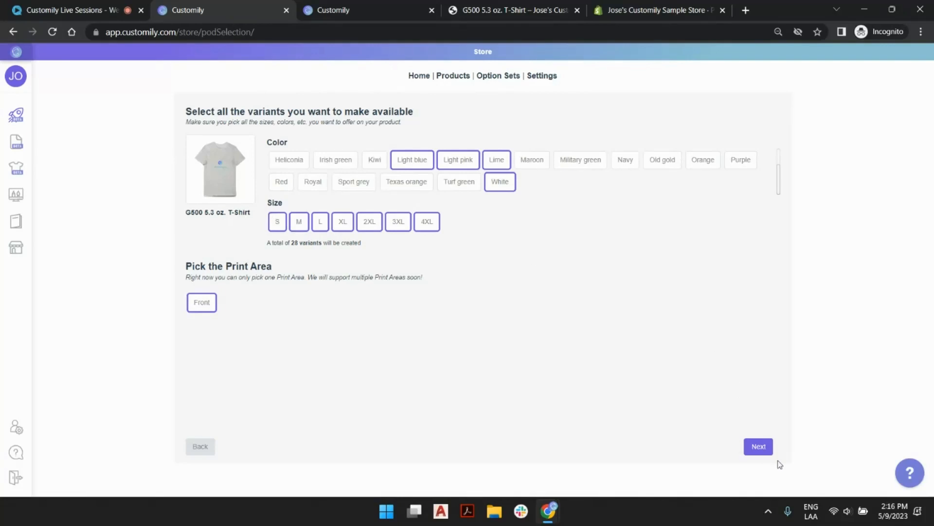
click(758, 446)
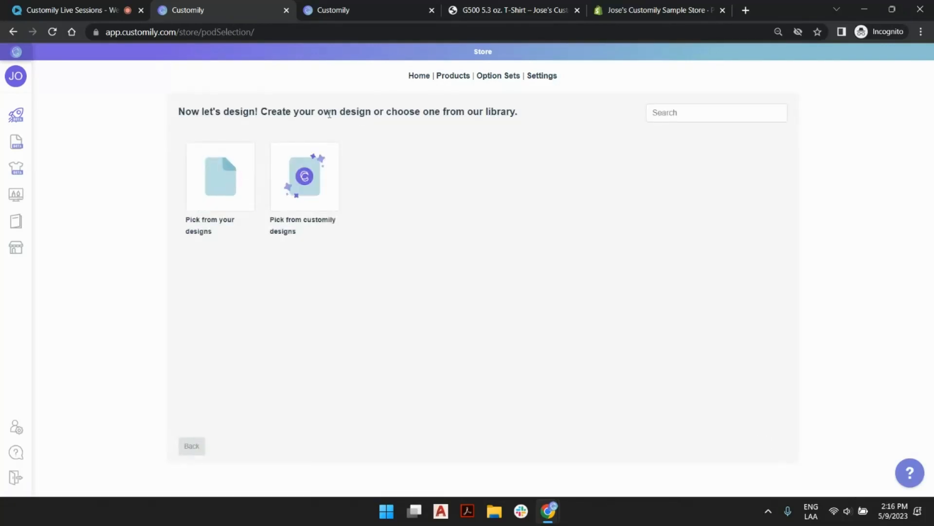
- Browse the categories of Customily's design library and pick the "Class of..." design from Graduation
click(324, 174)
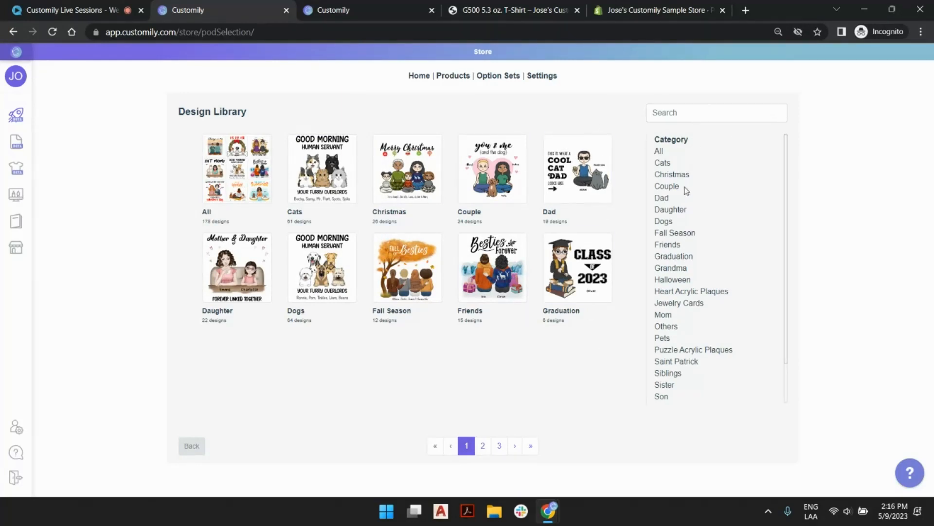
scroll(686, 303, down, 1)
scroll(693, 311, up, 1)
scroll(678, 273, down, 1)
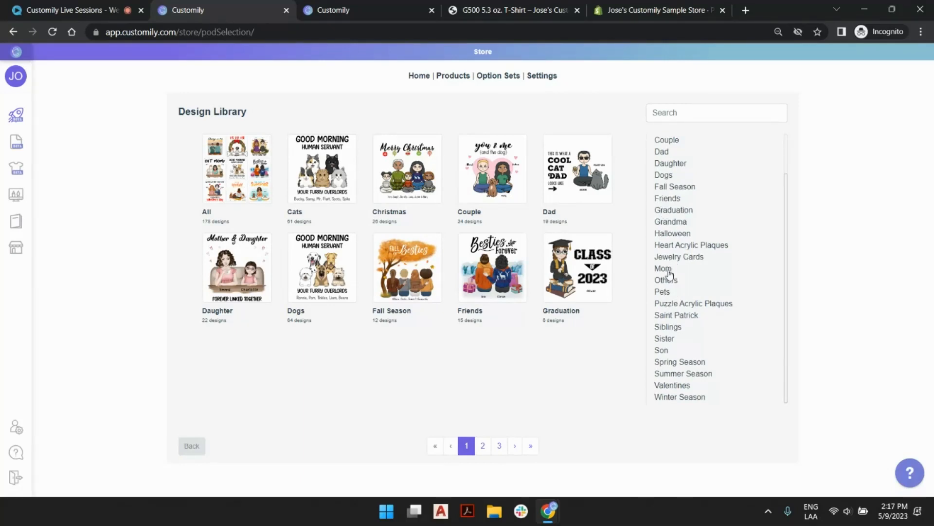
click(681, 304)
click(678, 315)
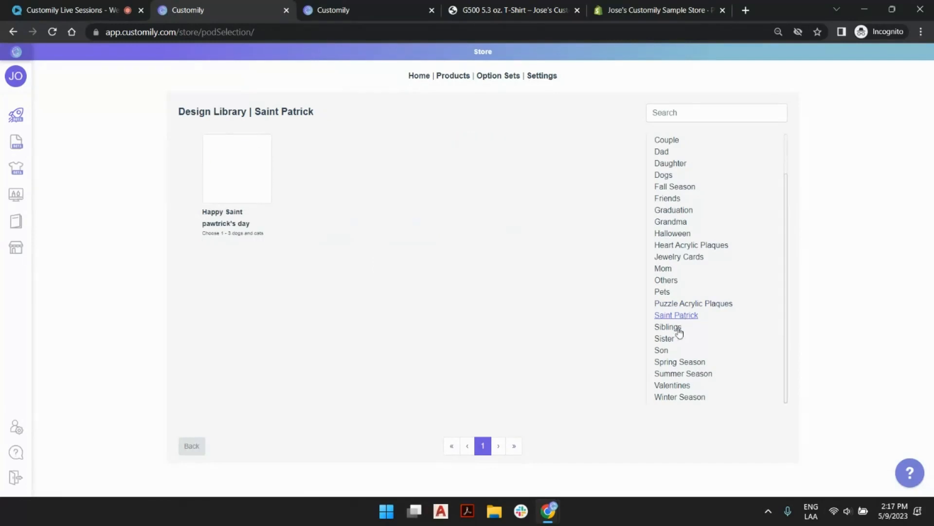
click(689, 259)
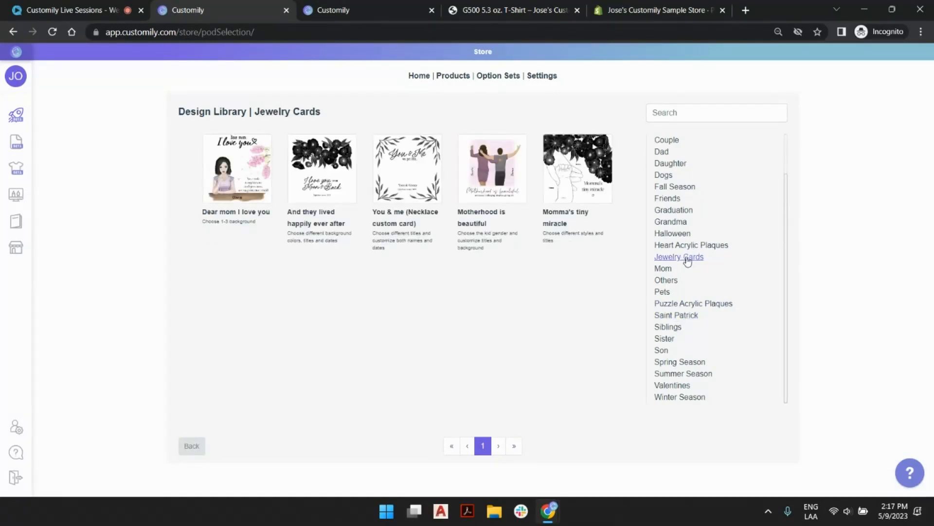
click(679, 210)
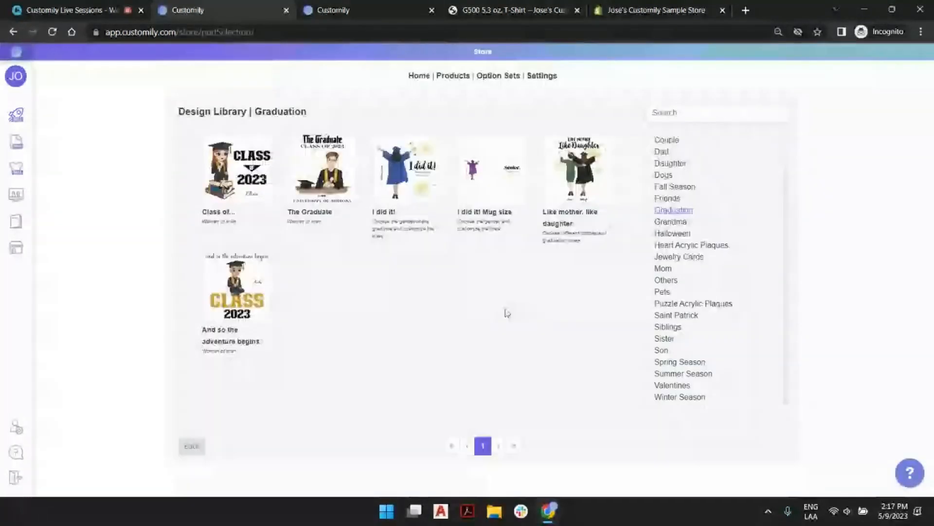
click(214, 165)
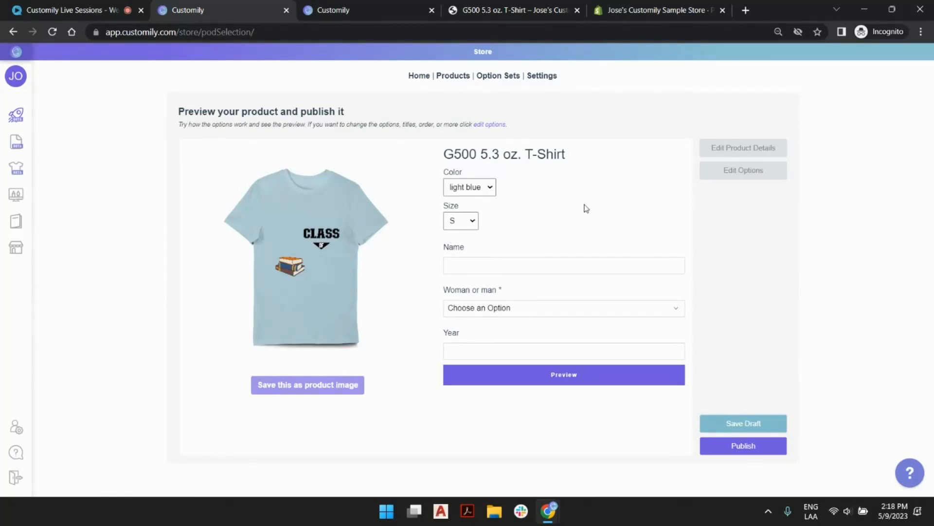
- Edit the product details and change the title to "Live Session Graduation T-Shirt"
click(754, 152)
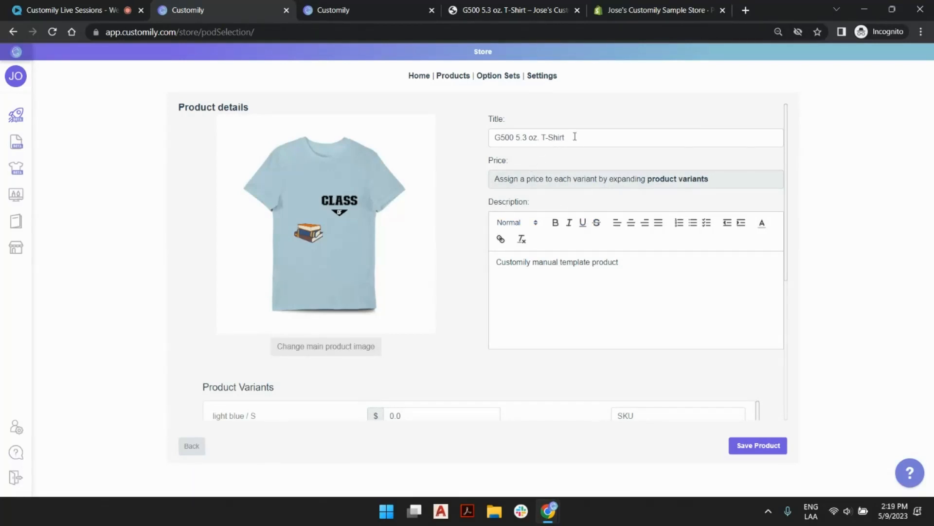
click(494, 139)
text(Live S)
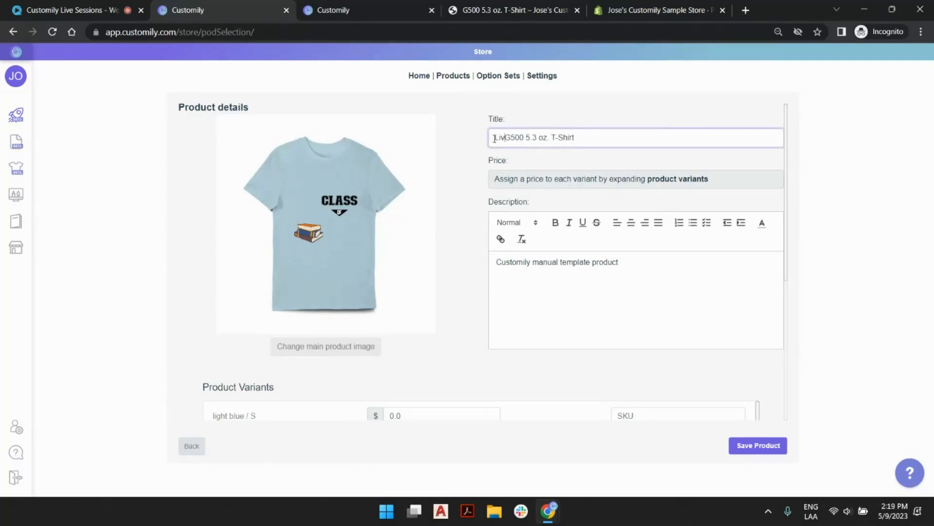
text(ession Gradua)
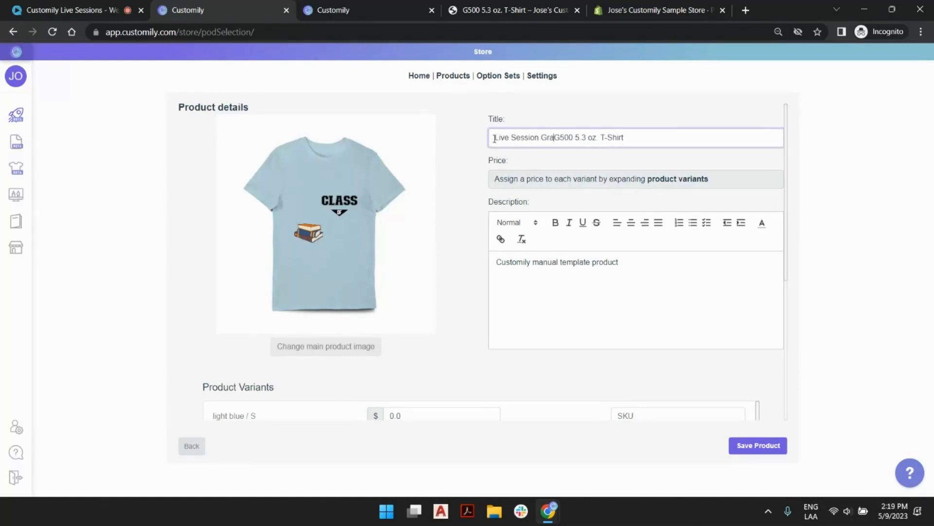
text(tion)
key(Delete)
key(Delete)
key(Delete)
key(Delete)
key(Delete)
key(Delete)
key(Delete)
key(Delete)
key(Delete)
key(Delete)
key(Delete)
key(Delete)
click(638, 263)
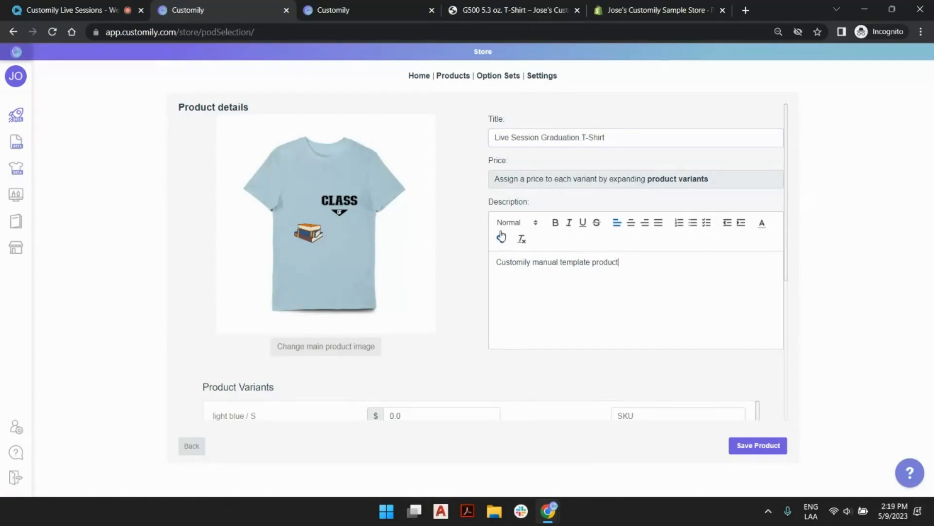
- Review the price and SKU list of the product variants and save the product details
scroll(466, 239, down, 4)
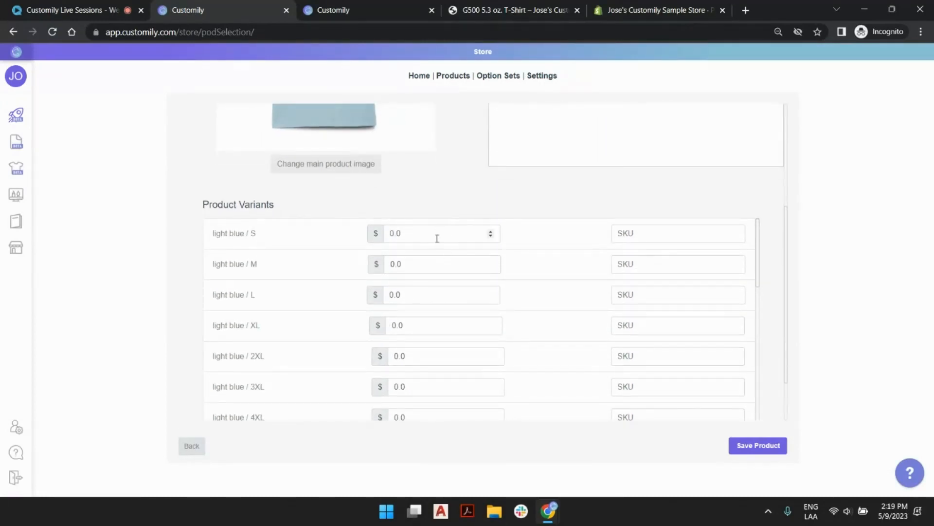
scroll(444, 236, down, 15)
scroll(450, 292, down, 1)
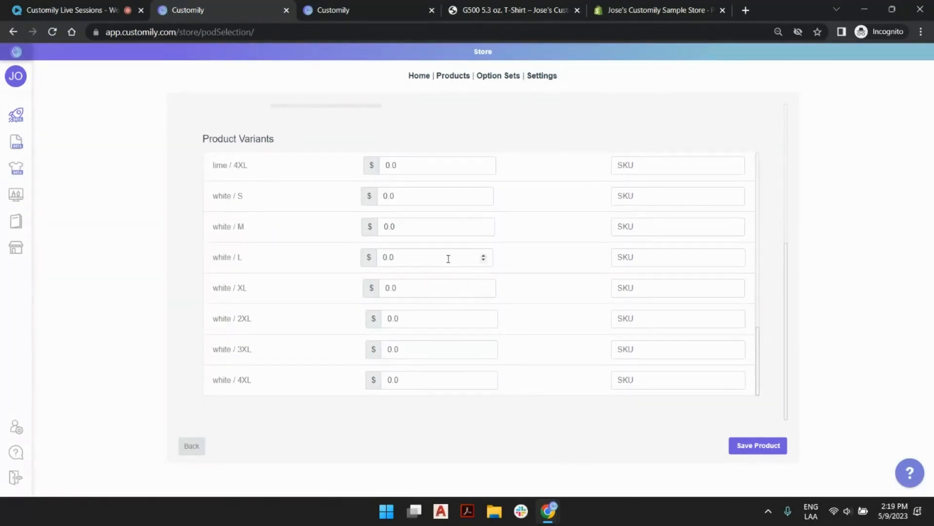
scroll(445, 289, up, 7)
scroll(446, 293, up, 10)
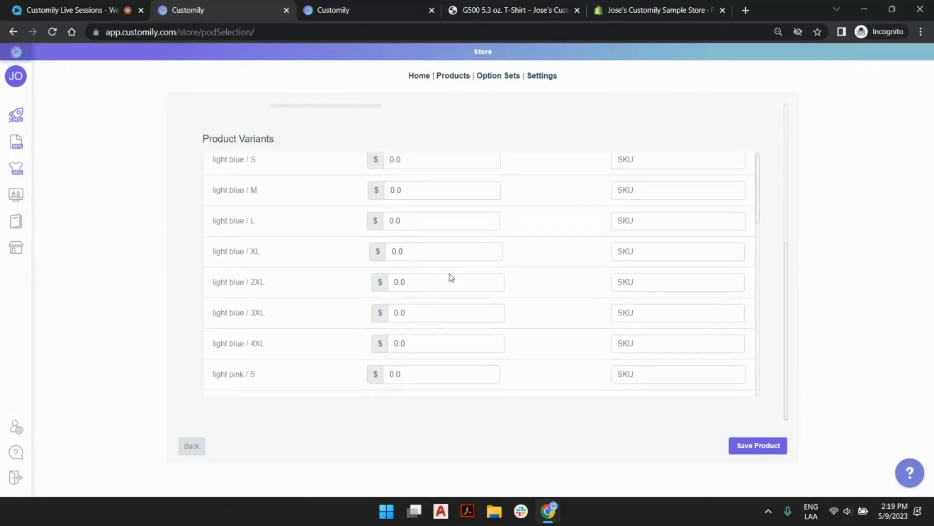
scroll(450, 286, down, 3)
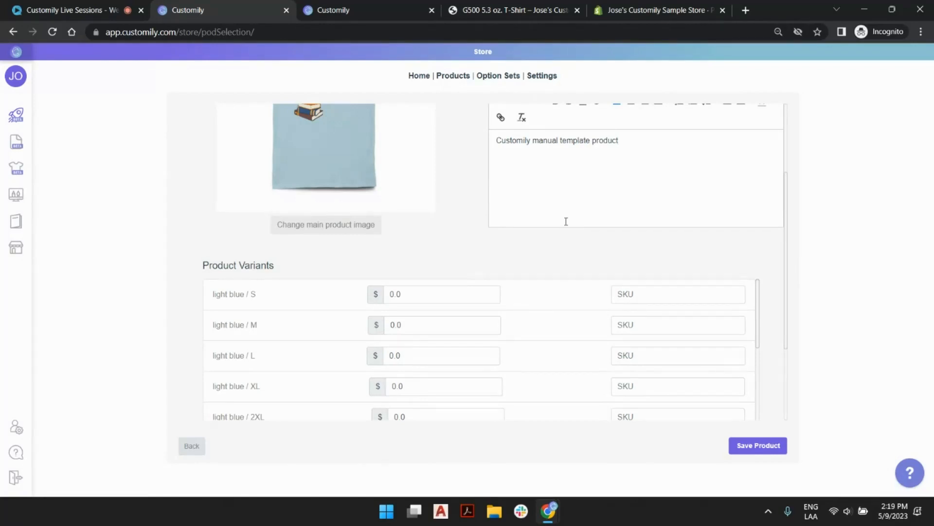
scroll(447, 146, up, 3)
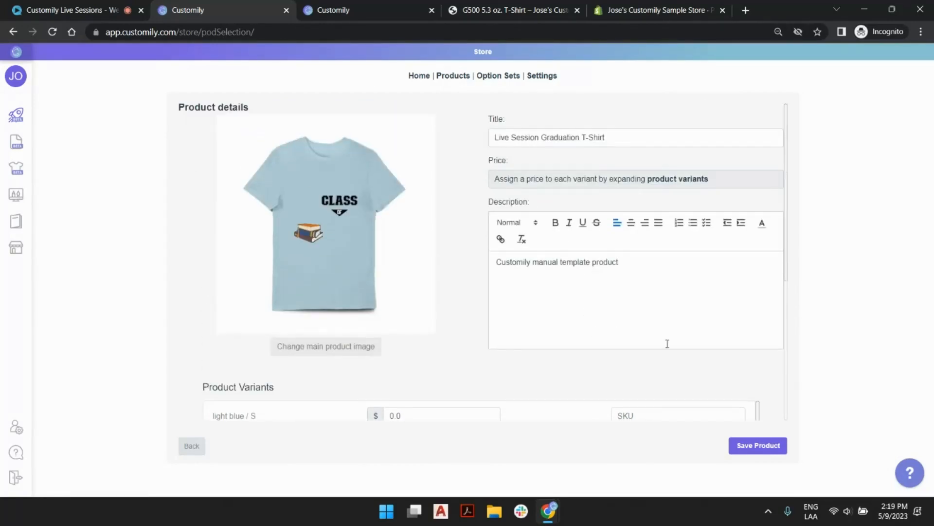
click(757, 445)
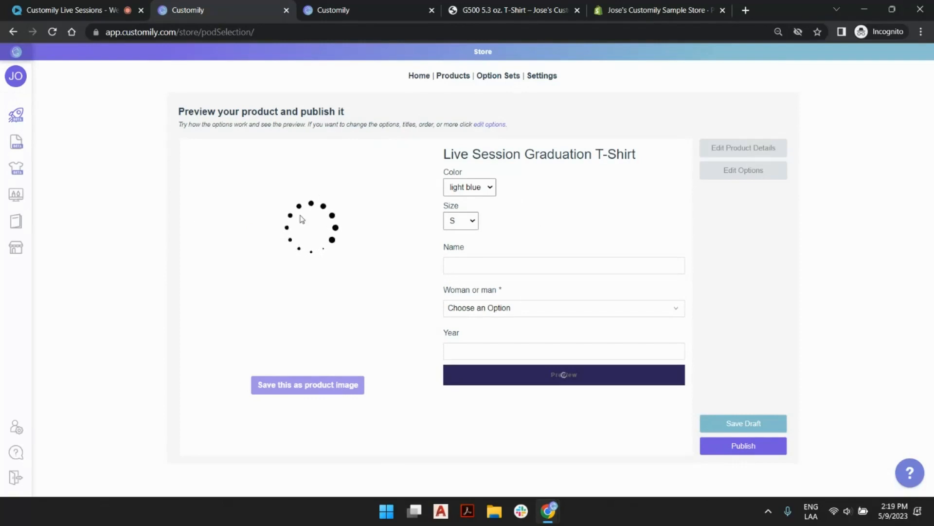
- Fill the preview with a sample first name and the year 2023, trying the Man figure before choosing Woman
click(532, 264)
click(541, 292)
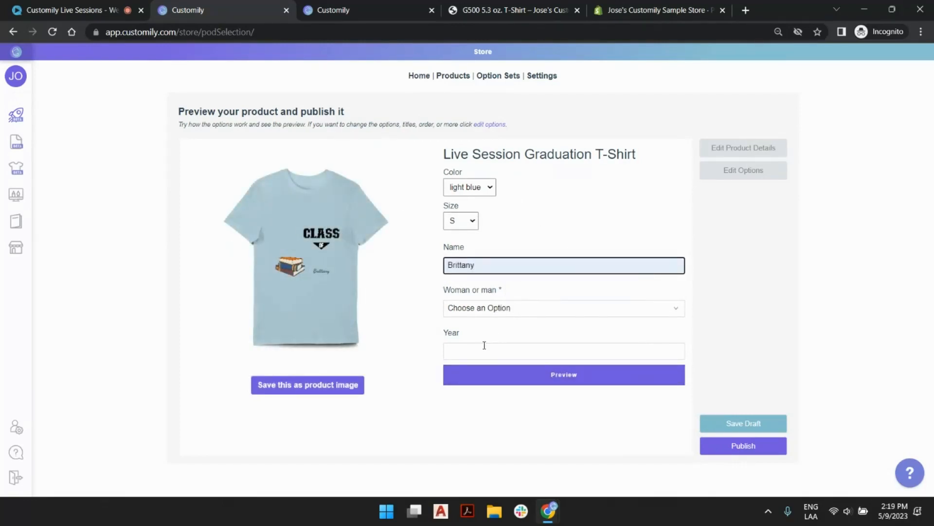
click(485, 346)
click(509, 375)
click(503, 308)
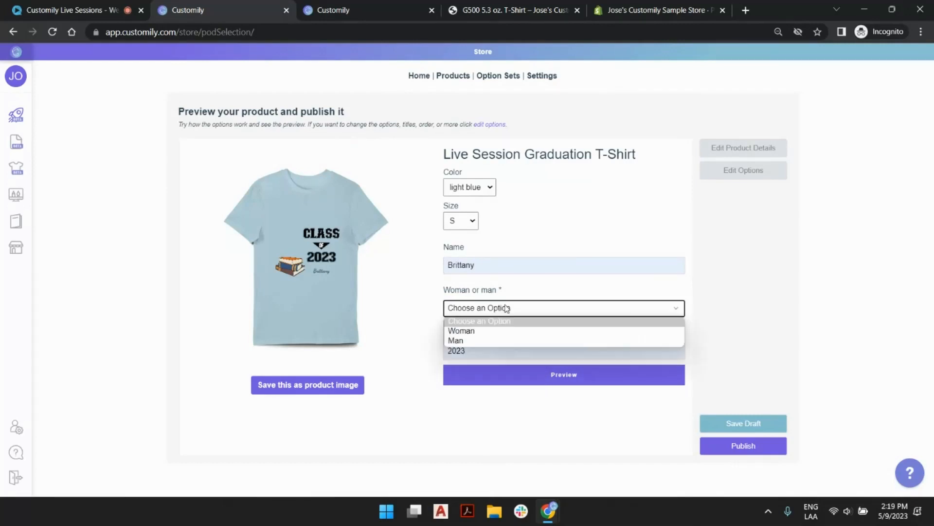
click(503, 341)
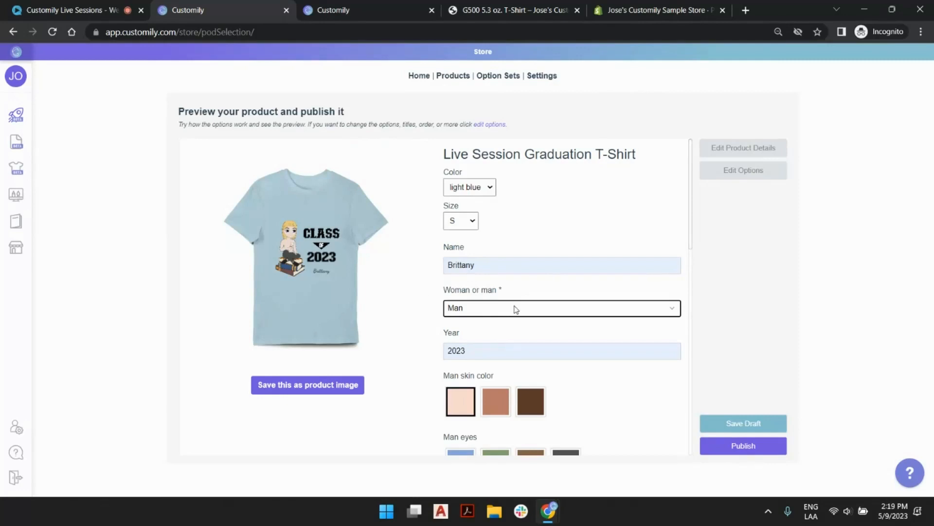
click(505, 312)
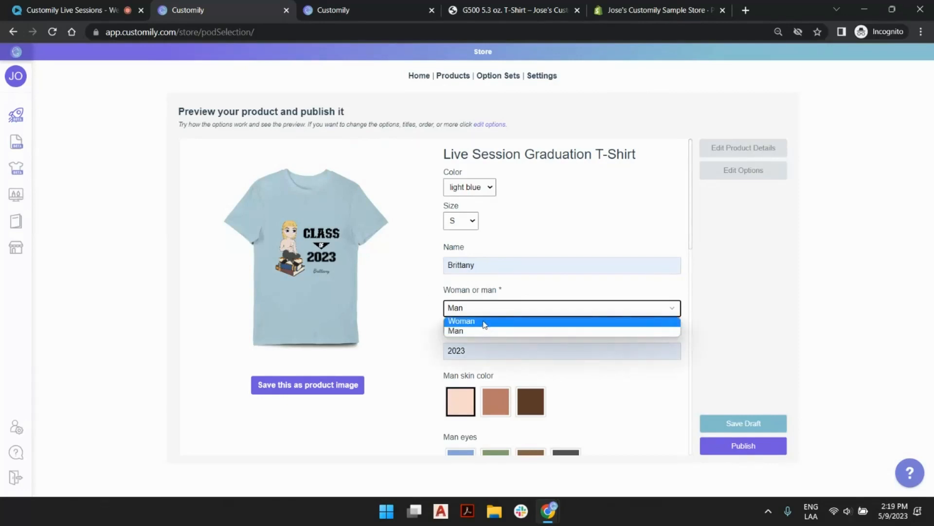
click(484, 320)
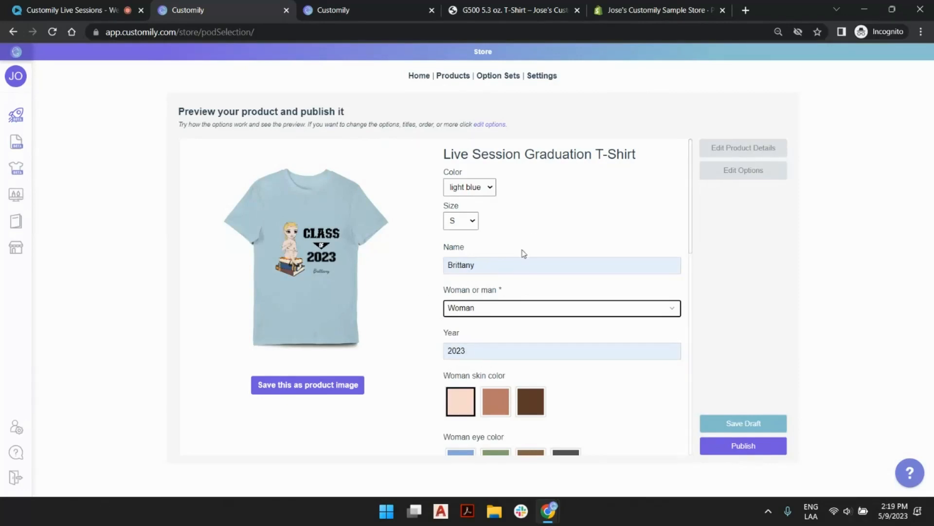
- Give the woman figure in the preview the light skin color, blue eyes and red lips
scroll(564, 226, down, 2)
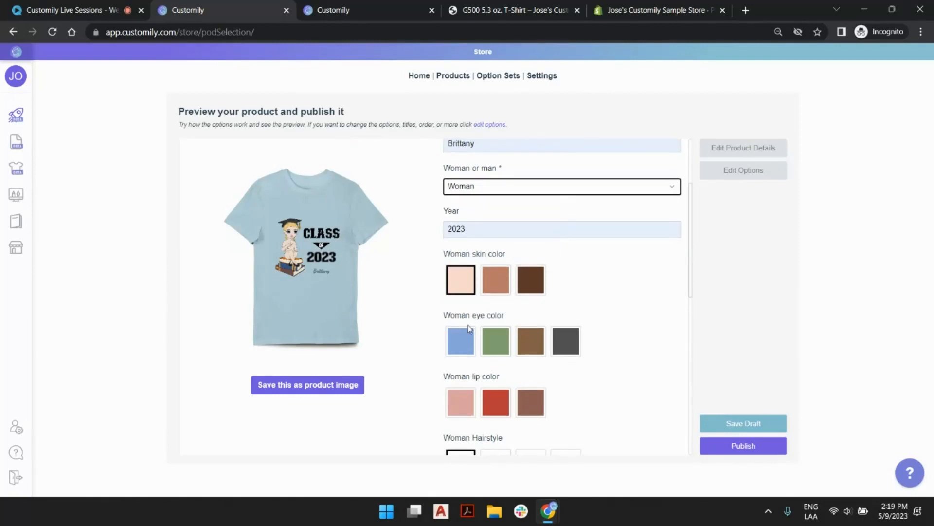
click(471, 273)
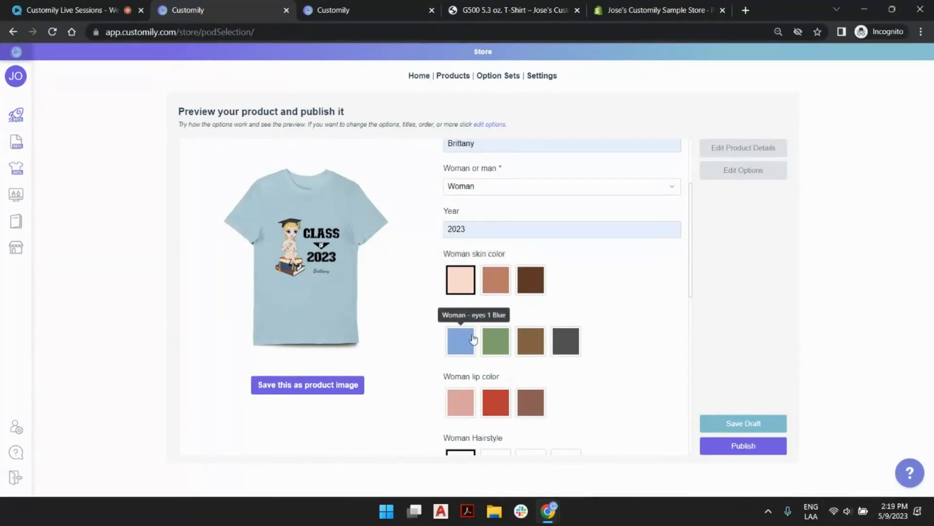
click(468, 353)
scroll(582, 311, down, 1)
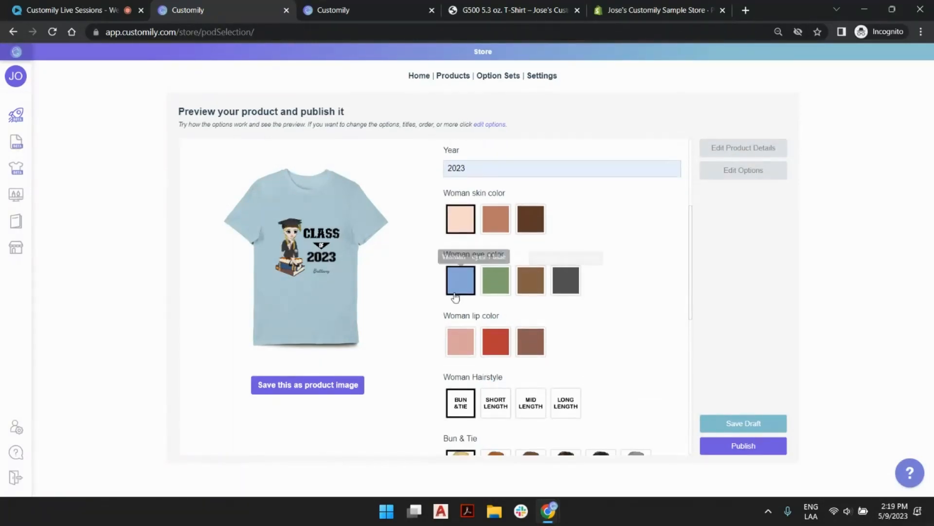
scroll(456, 346, down, 3)
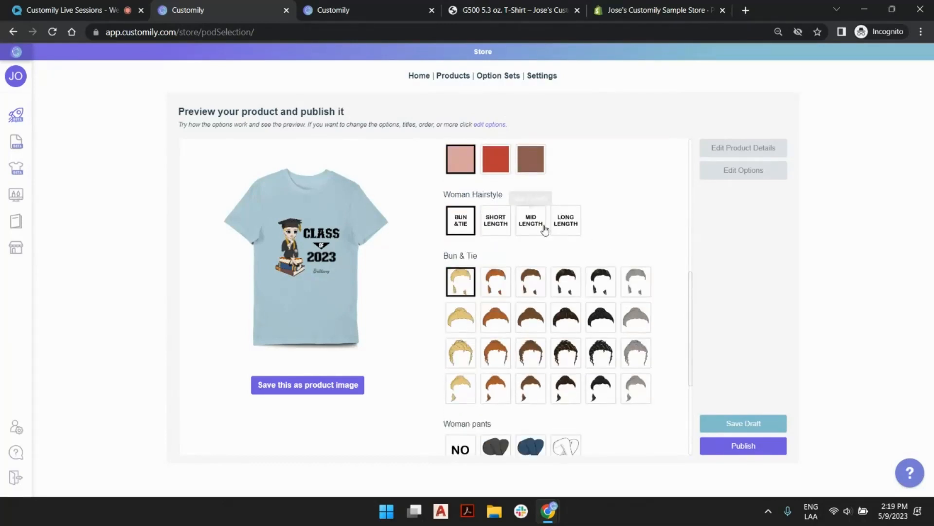
click(502, 157)
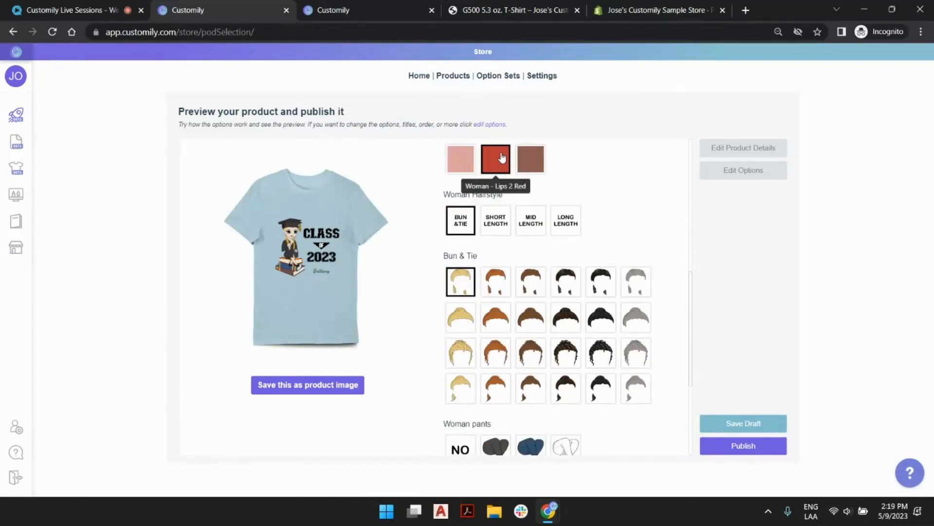
- Choose the Long Length hairstyle for the woman and pick the black version of the second hair design
click(566, 221)
scroll(628, 227, down, 2)
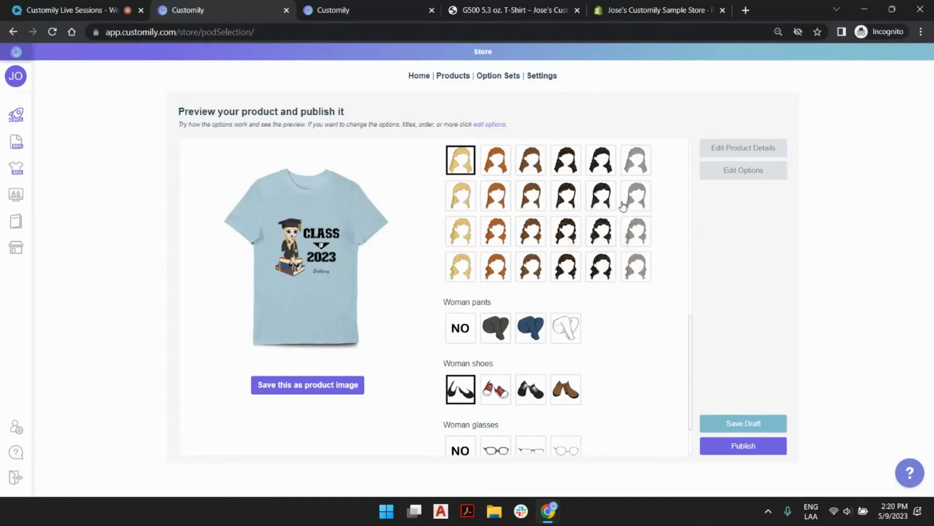
click(605, 195)
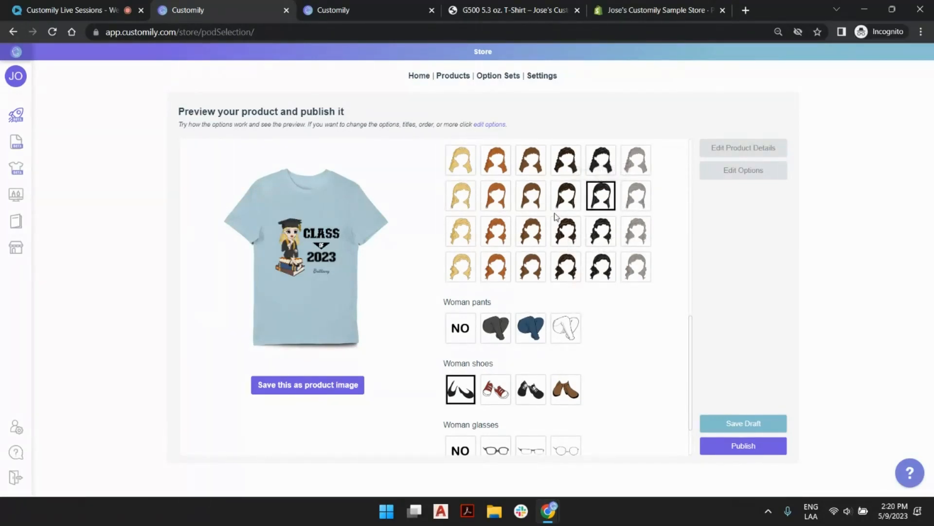
- Add white pants, red sneakers and thin-framed glasses to the woman, and check the result in the enlarged preview
scroll(553, 242, down, 1)
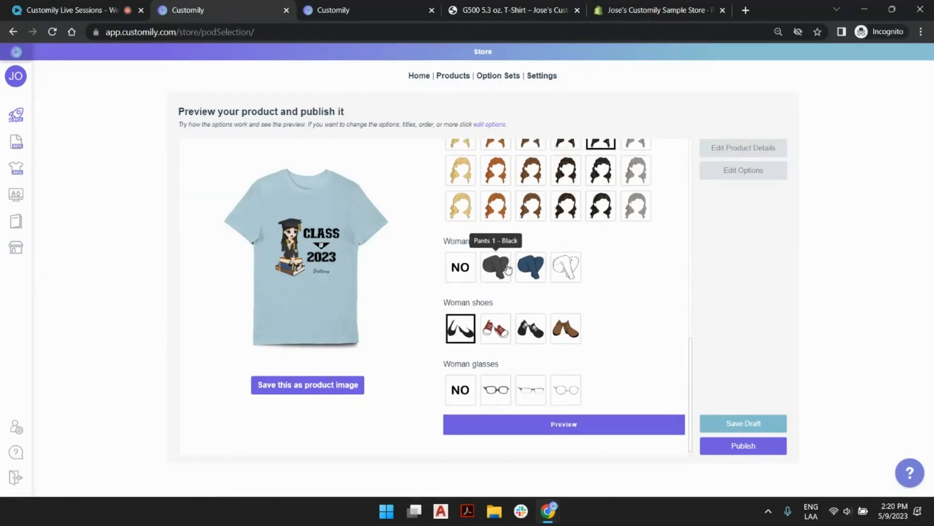
click(564, 269)
click(495, 327)
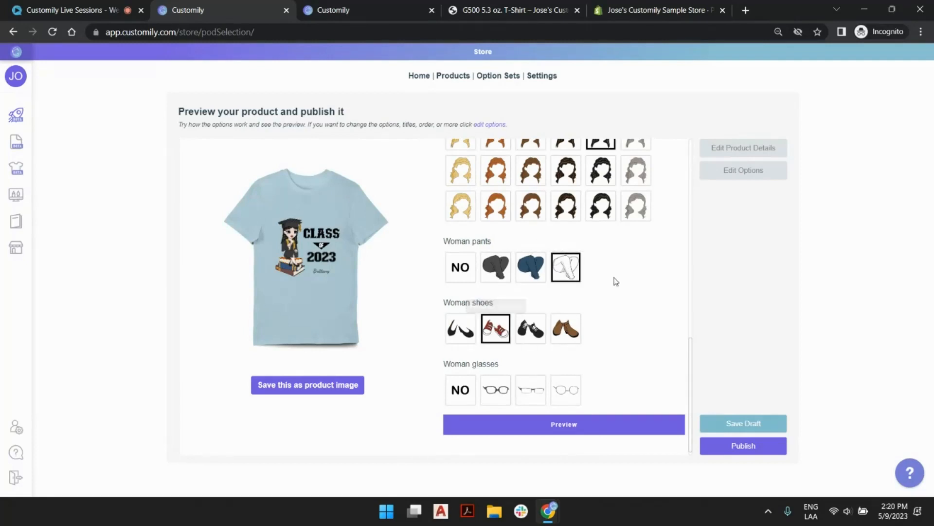
scroll(615, 277, down, 1)
click(530, 382)
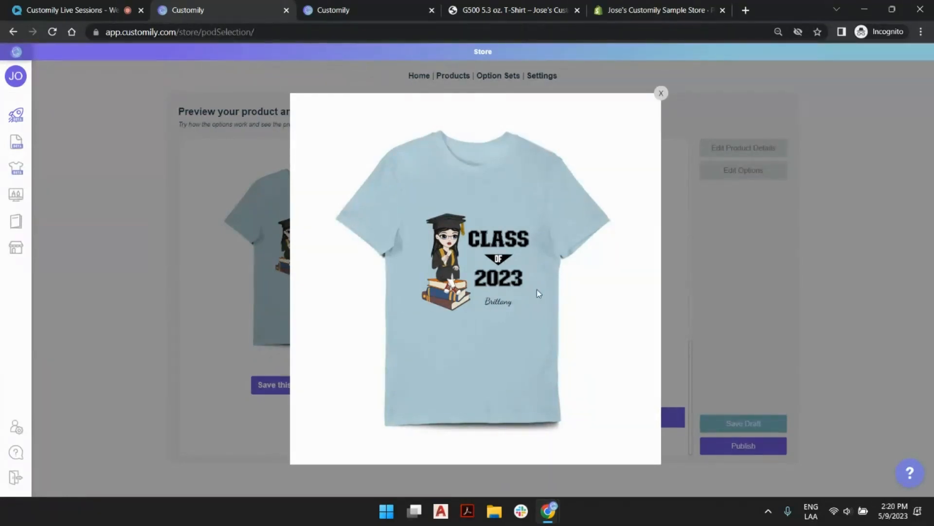
click(661, 93)
- Try the shirt colors light pink and lime in the preview, and settle on white
scroll(519, 270, up, 10)
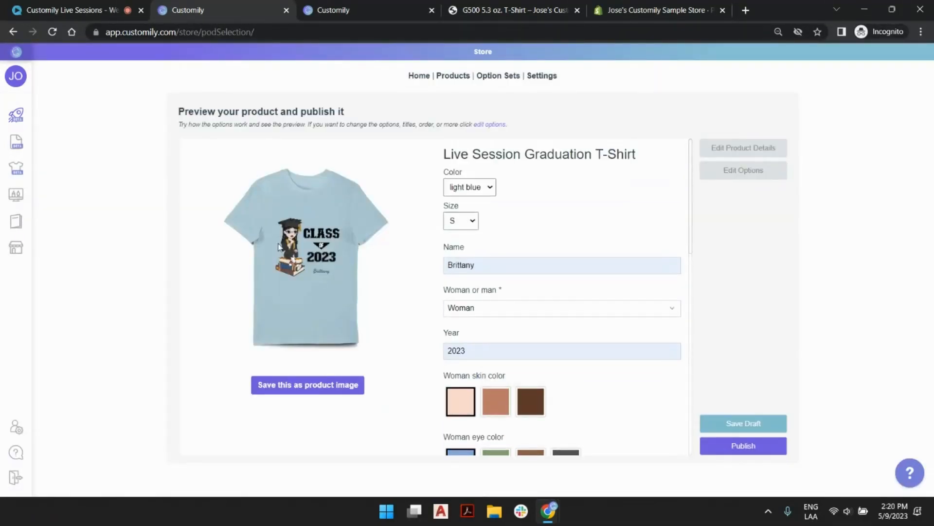
click(473, 189)
click(476, 212)
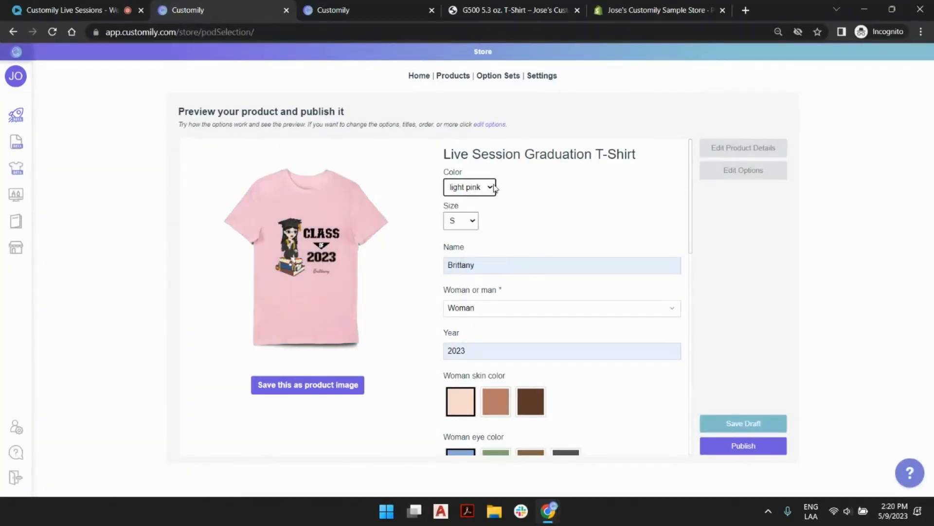
click(491, 190)
click(470, 222)
click(484, 187)
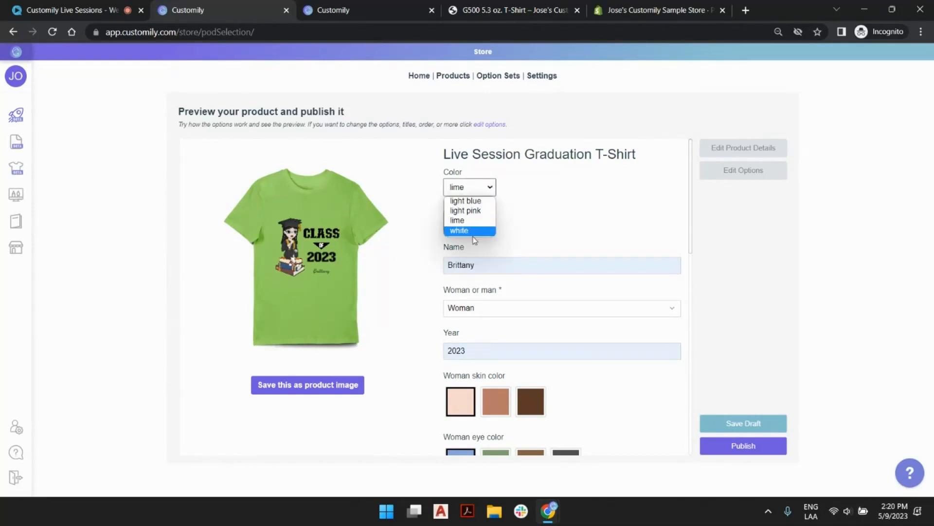
click(474, 234)
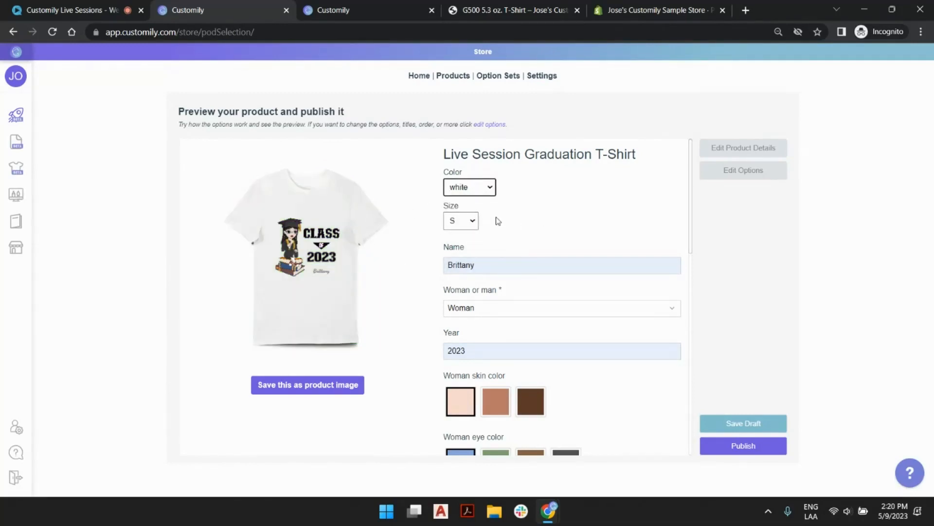
- Save the white shirt preview as the product image and publish the product to the store
click(307, 389)
click(761, 446)
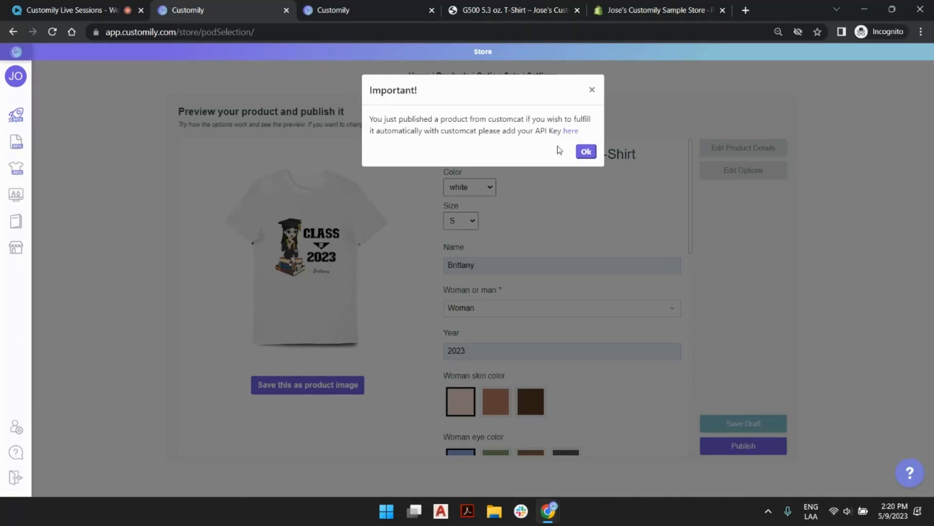
click(585, 156)
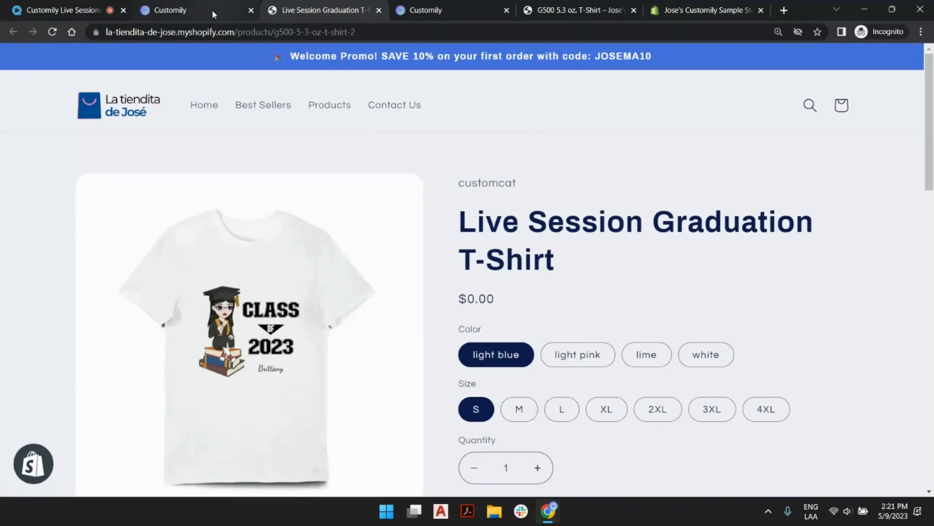
- On the published product's Shopify page, look over the options, fill in the sample first name and choose the white shirt
scroll(632, 165, down, 2)
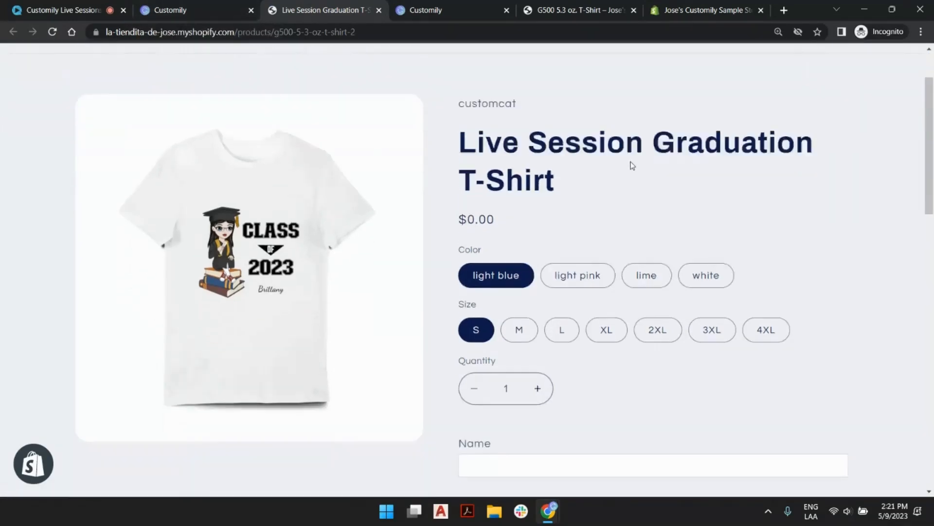
scroll(632, 165, down, 1)
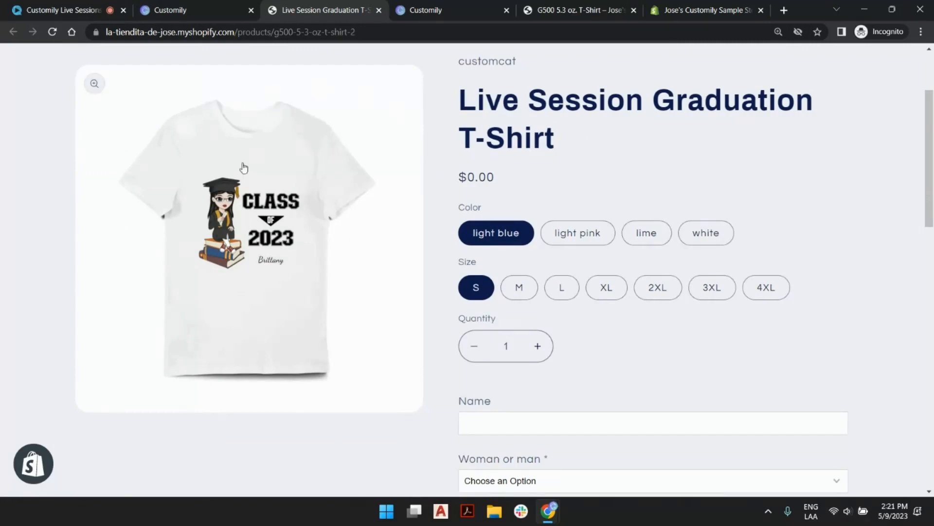
scroll(672, 125, down, 4)
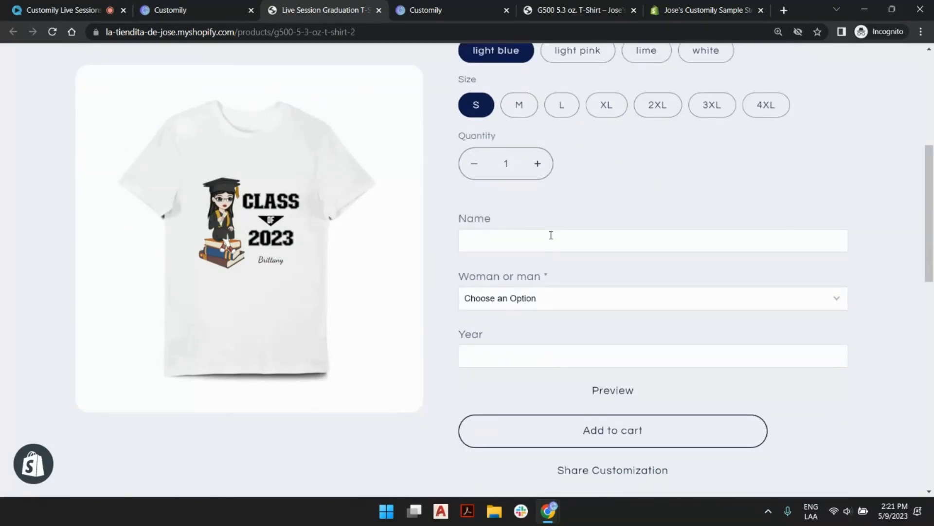
scroll(551, 235, down, 3)
scroll(580, 187, up, 1)
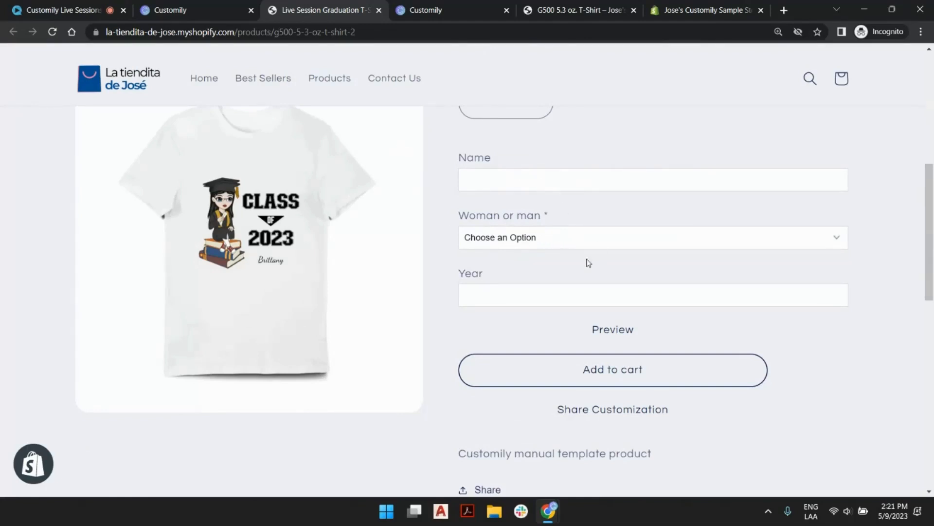
click(540, 175)
click(539, 212)
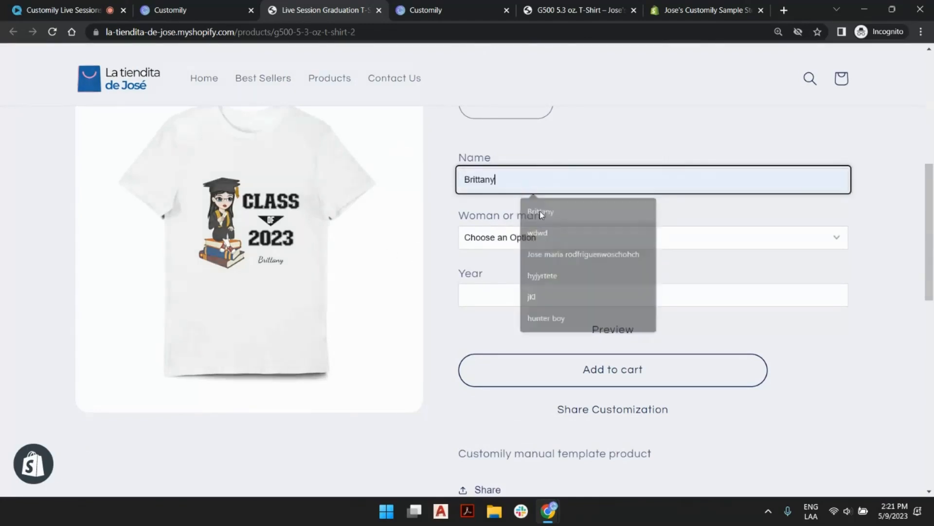
scroll(303, 230, up, 6)
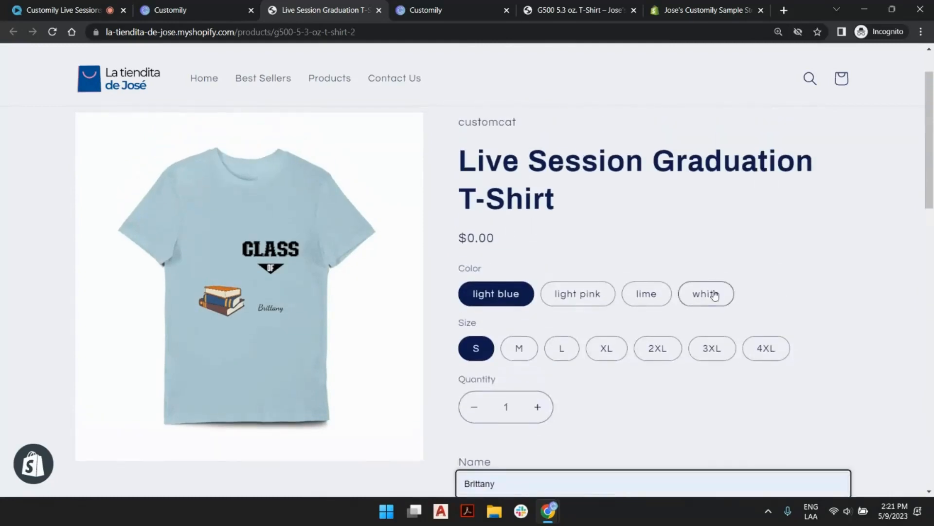
click(713, 295)
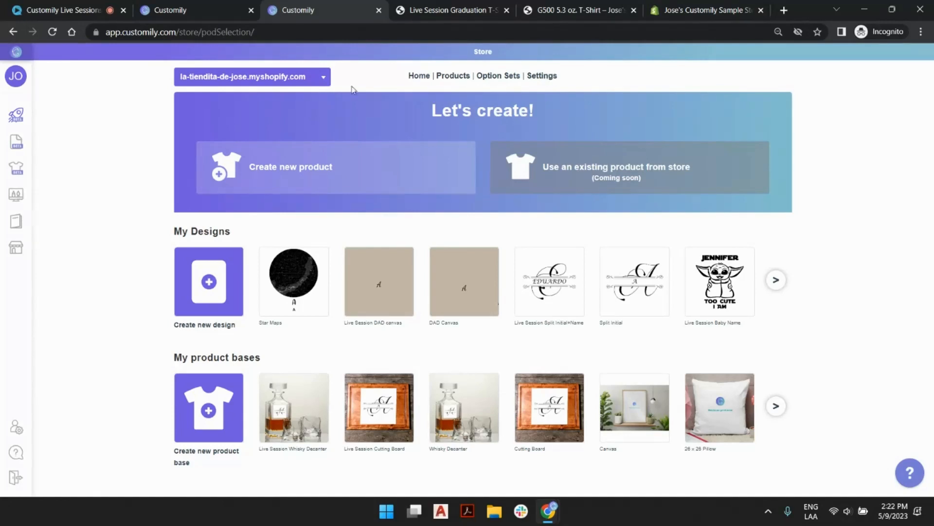
- In Customily's image libraries, open the imported "Cartoon style - Woman body (Left - Open eyes)" library and inspect its Light body image
mouse_move(25, 119)
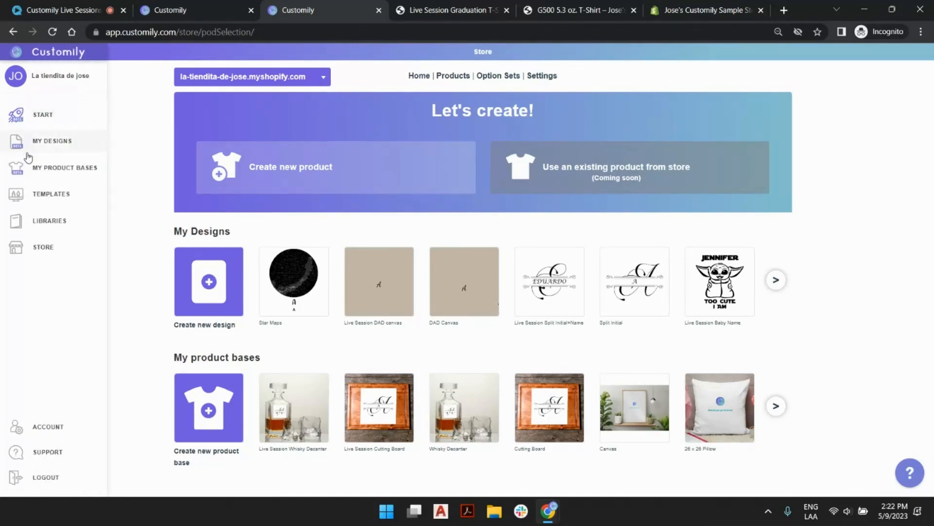
click(49, 221)
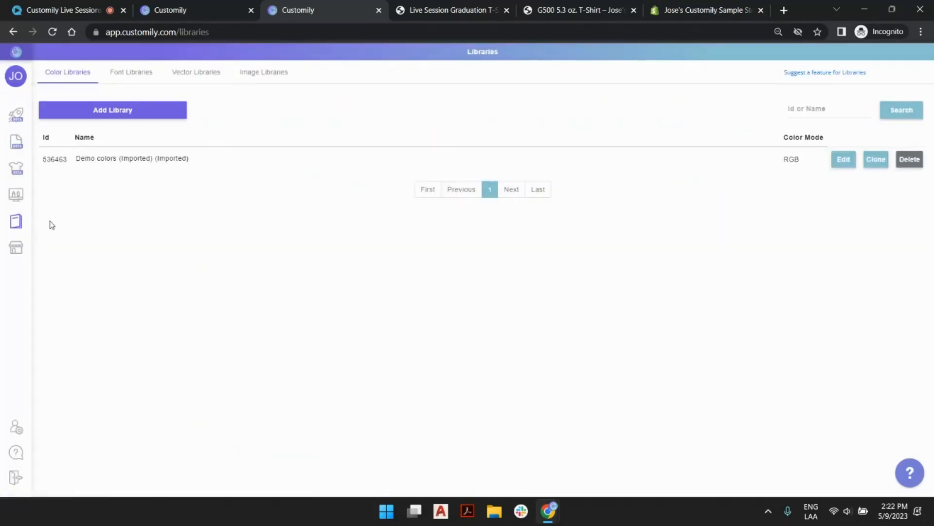
click(280, 75)
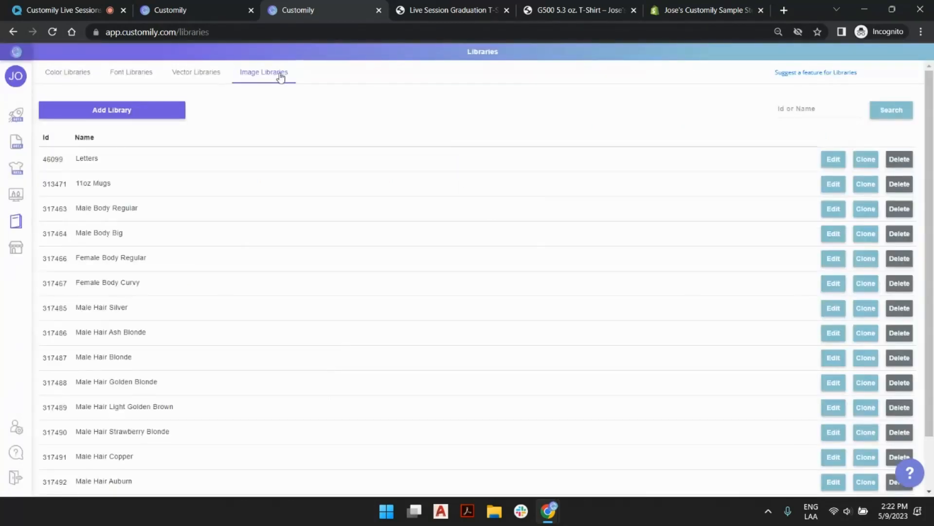
scroll(117, 270, down, 2)
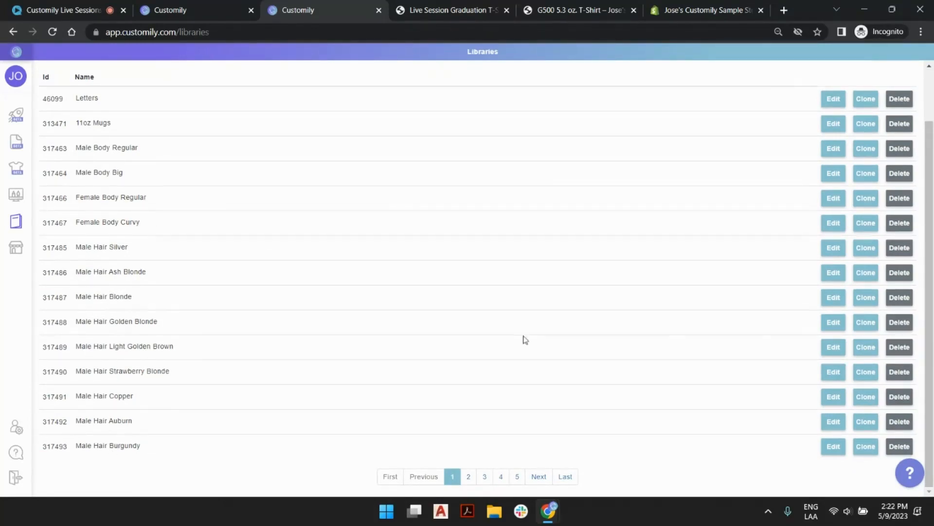
click(565, 475)
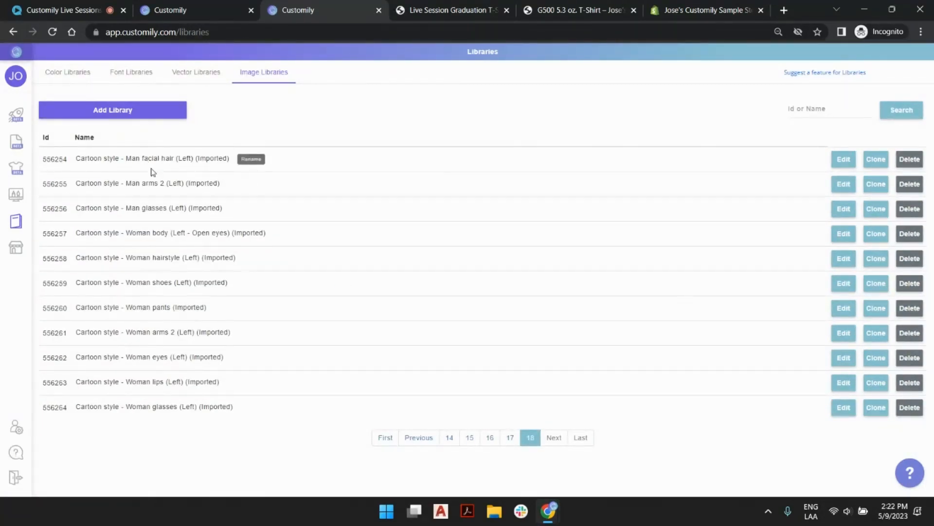
click(854, 234)
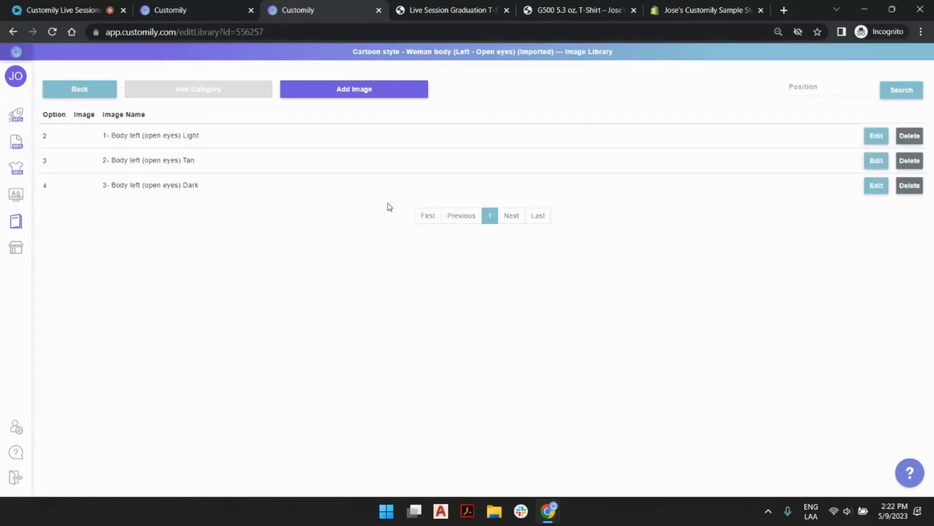
click(881, 138)
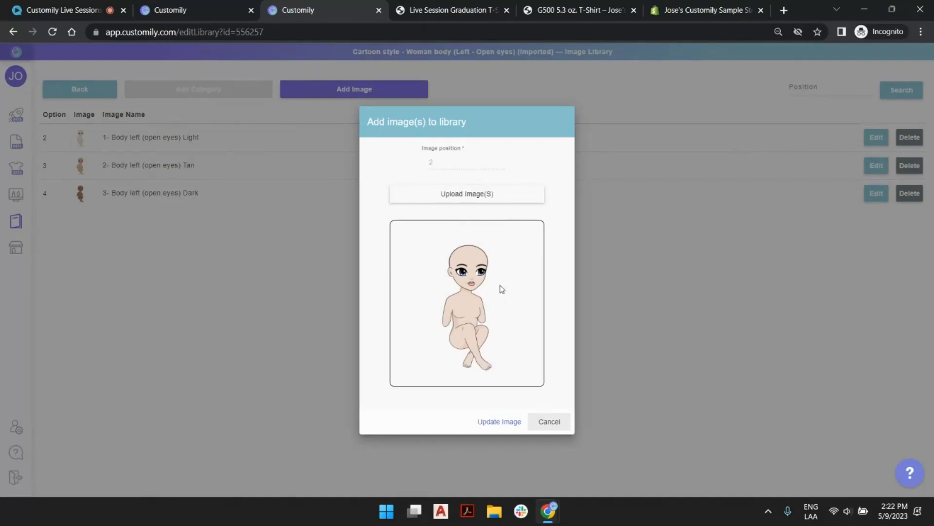
- Switch to the Shopify product page and choose the Woman figure for the shirt
click(429, 10)
scroll(585, 403, down, 3)
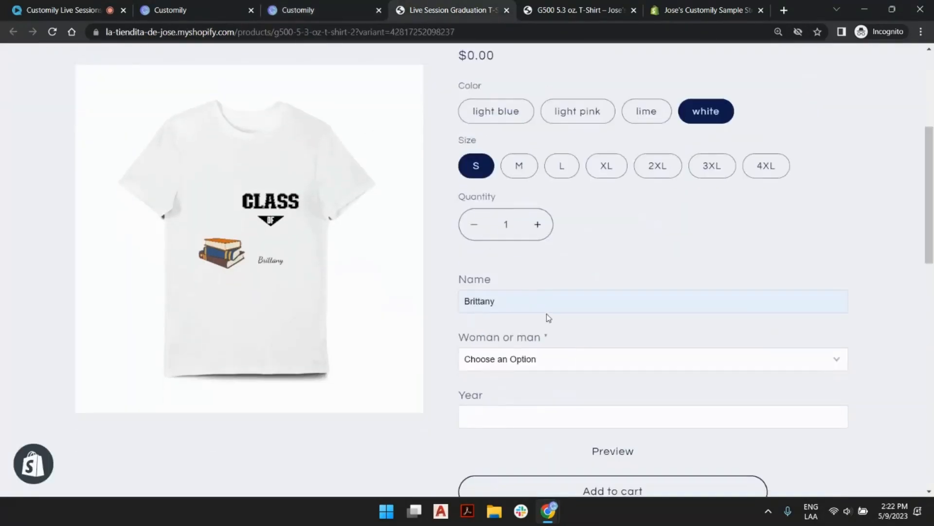
click(540, 358)
click(534, 386)
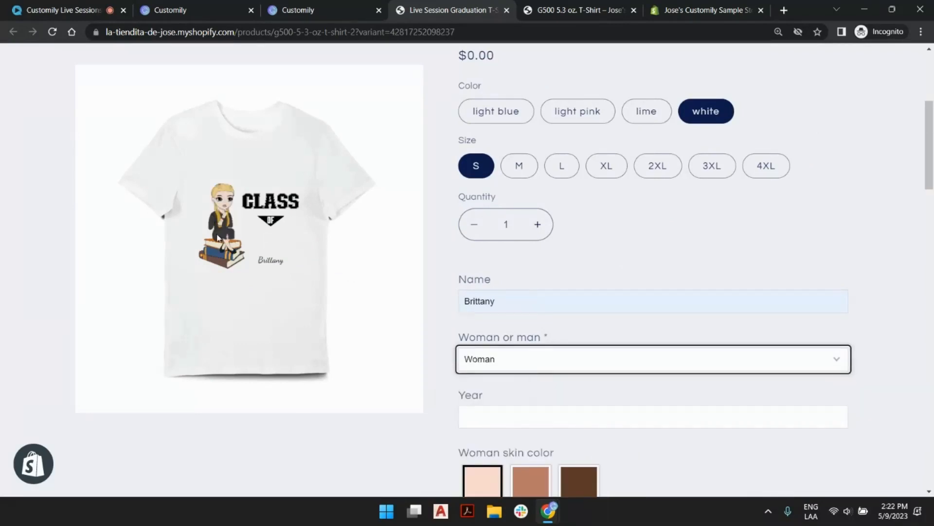
- Return to the Customily image library and close the Light body image without updating it
click(317, 8)
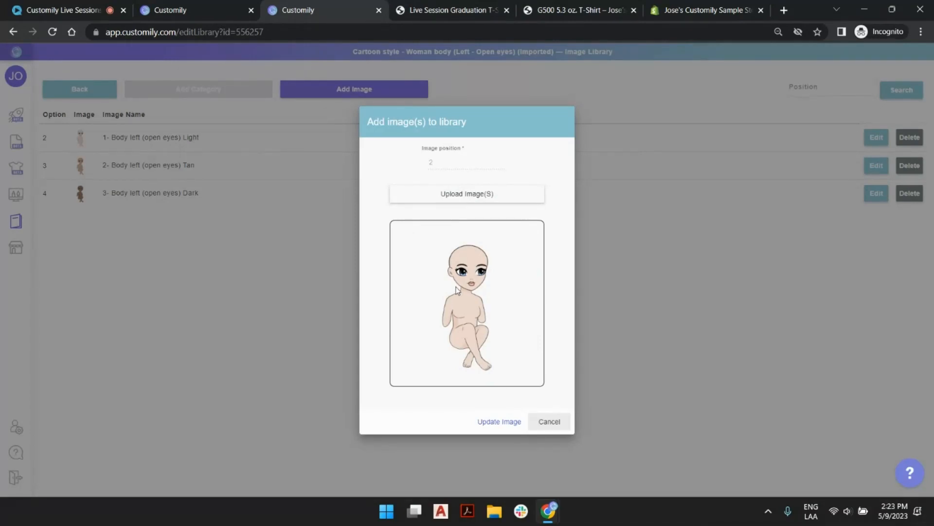
click(560, 421)
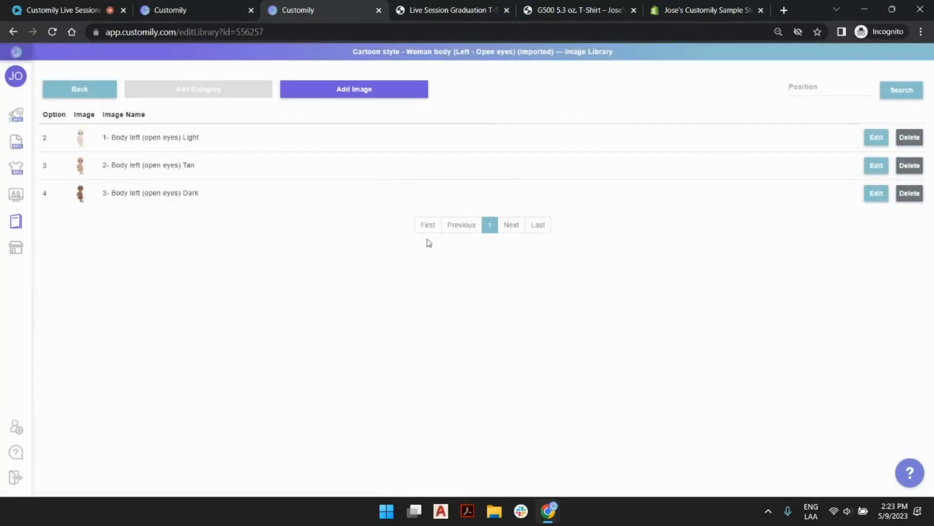
mouse_move(3, 180)
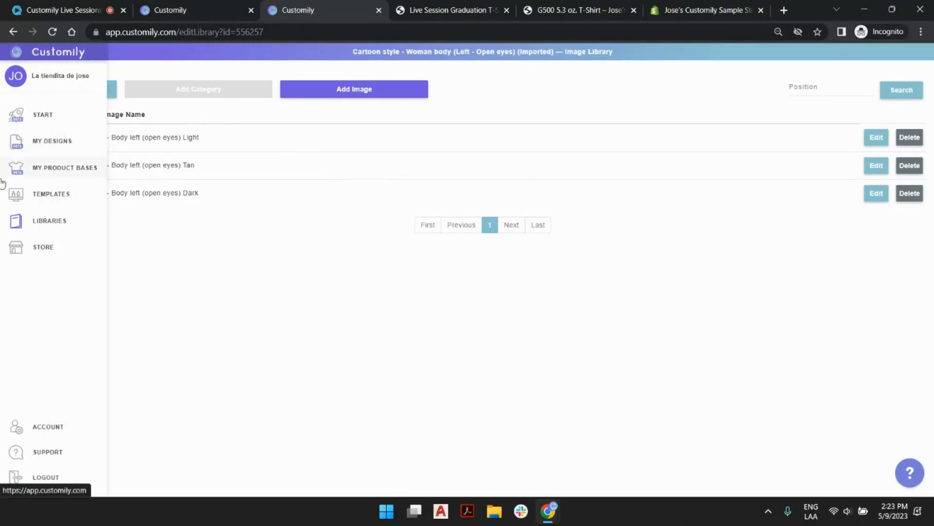
- Open the store's product linking list in Customily, browse to its third page and sync the products with Shopify
click(44, 252)
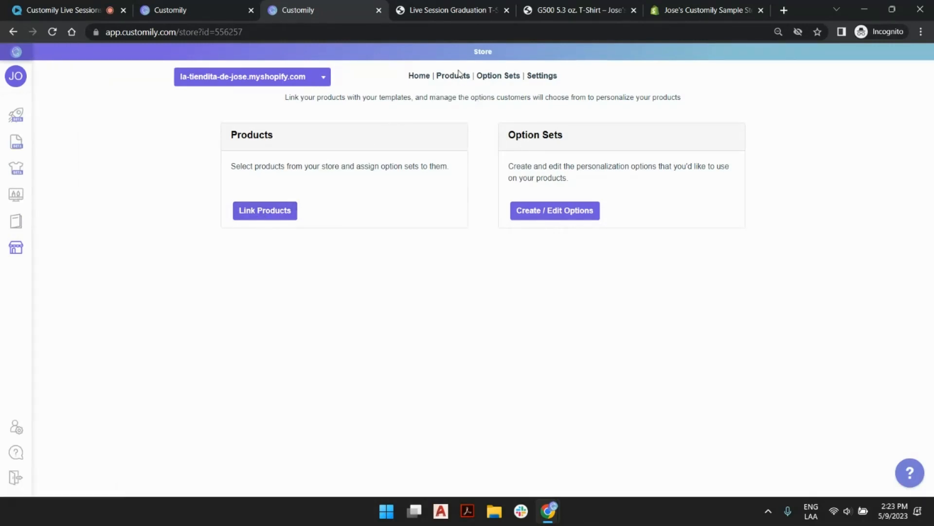
click(285, 215)
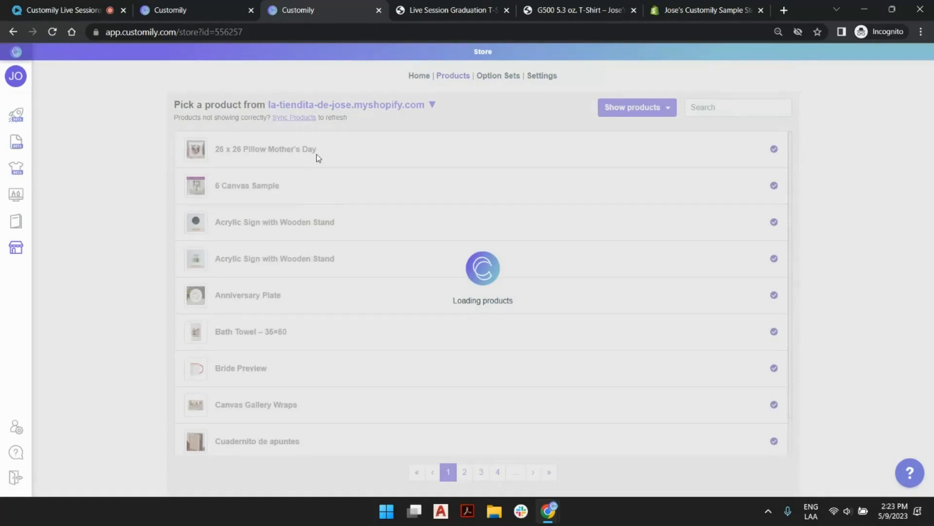
scroll(311, 202, down, 1)
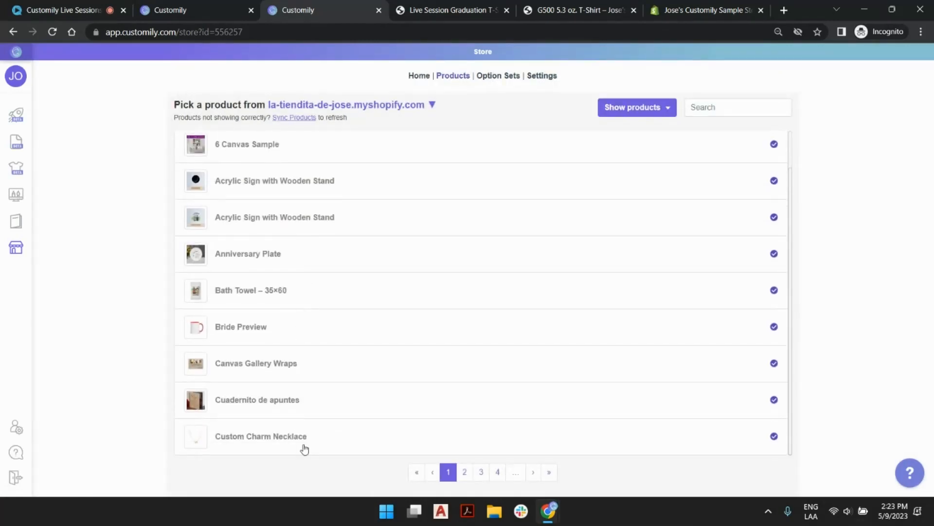
click(479, 471)
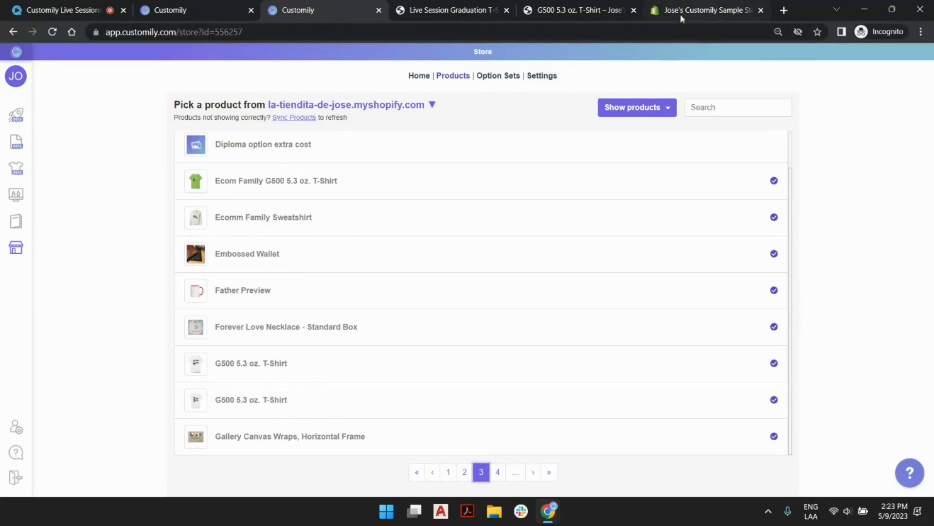
click(298, 117)
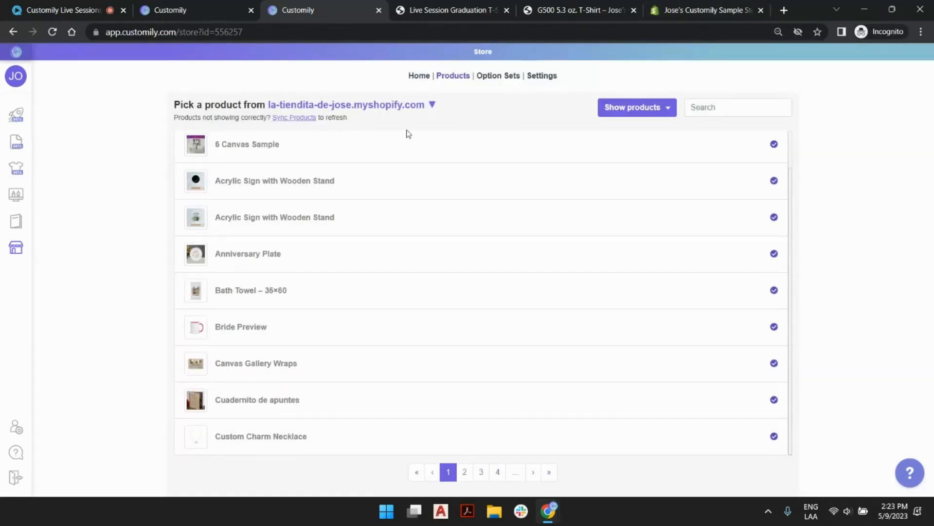
- Find the Live Session Graduation T-Shirt in the store's product list and open its product settings
click(482, 472)
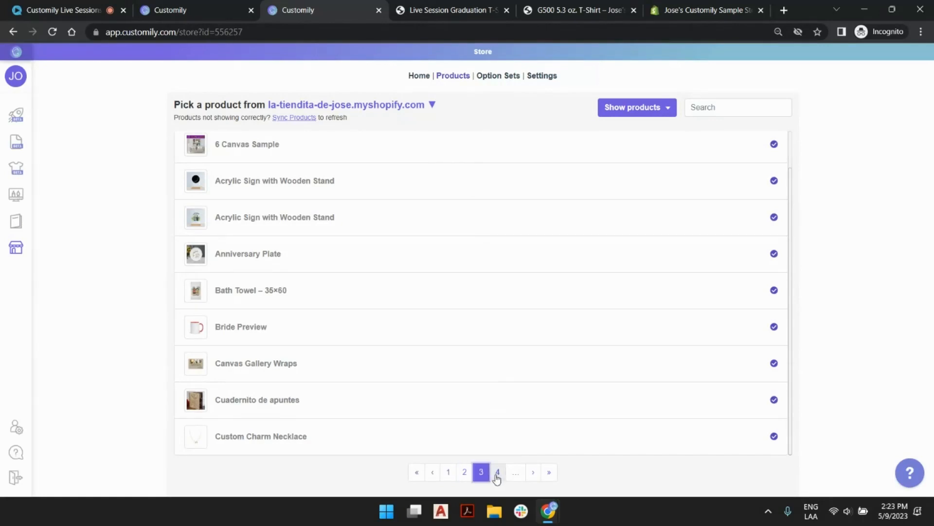
click(497, 471)
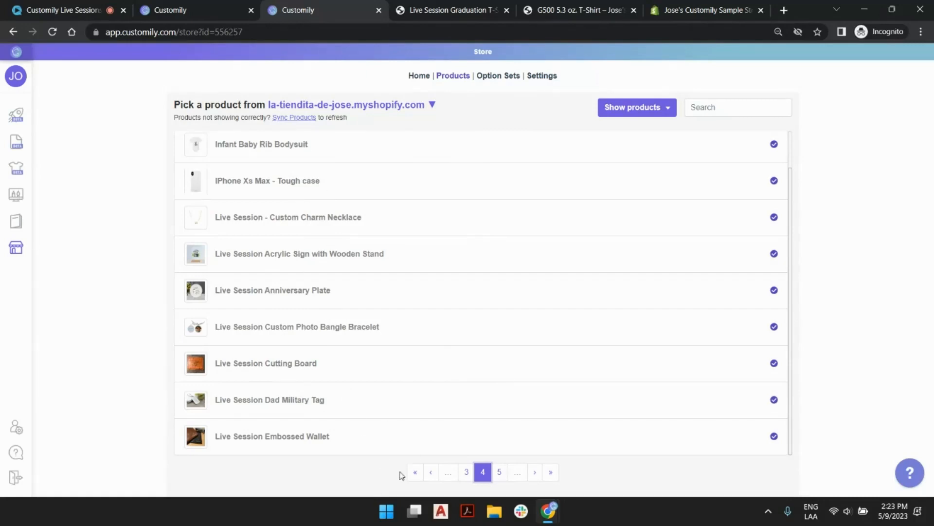
click(499, 472)
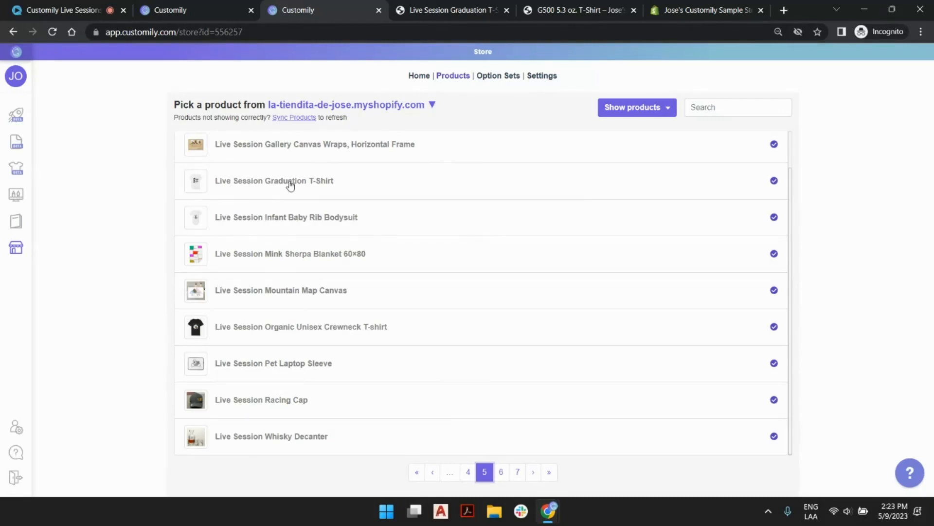
click(319, 185)
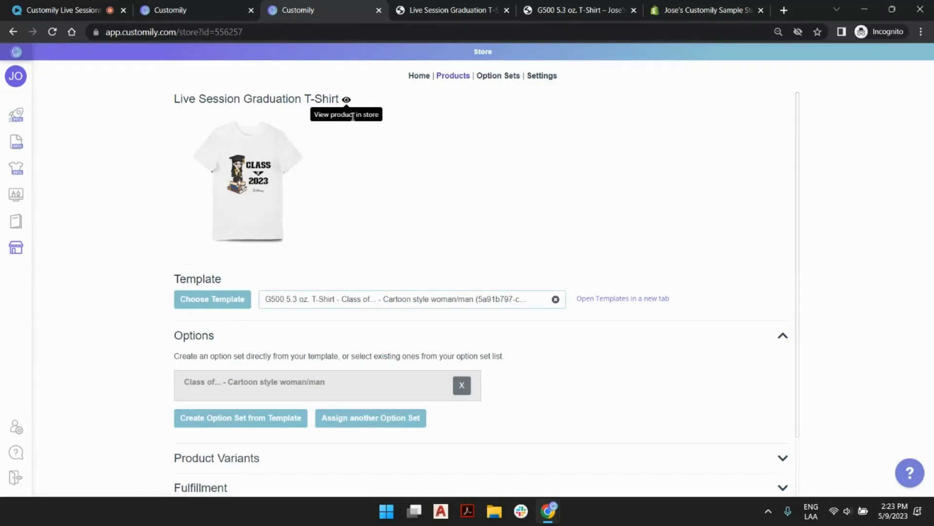
click(457, 20)
key(ctrl+shift+Tab)
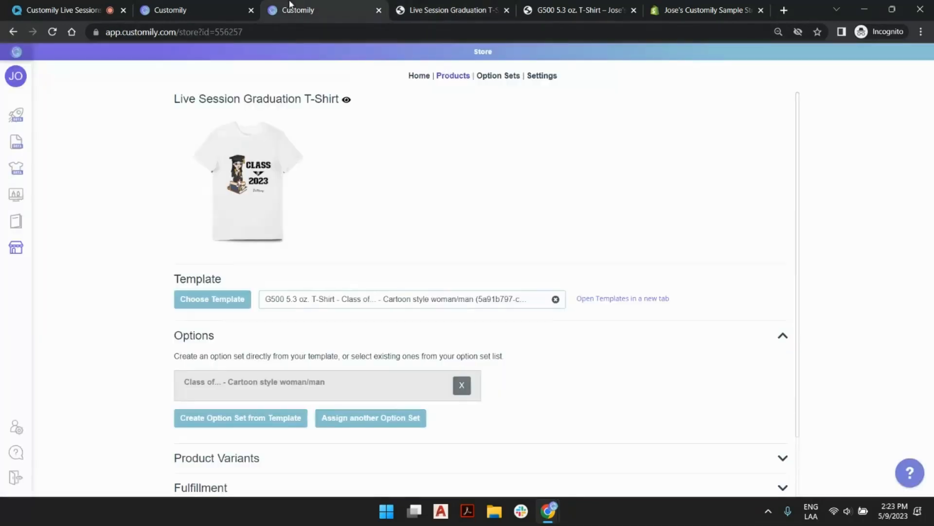
- Expand the product variants and review the template assigned to each shirt size from S to 4XL
scroll(407, 140, down, 1)
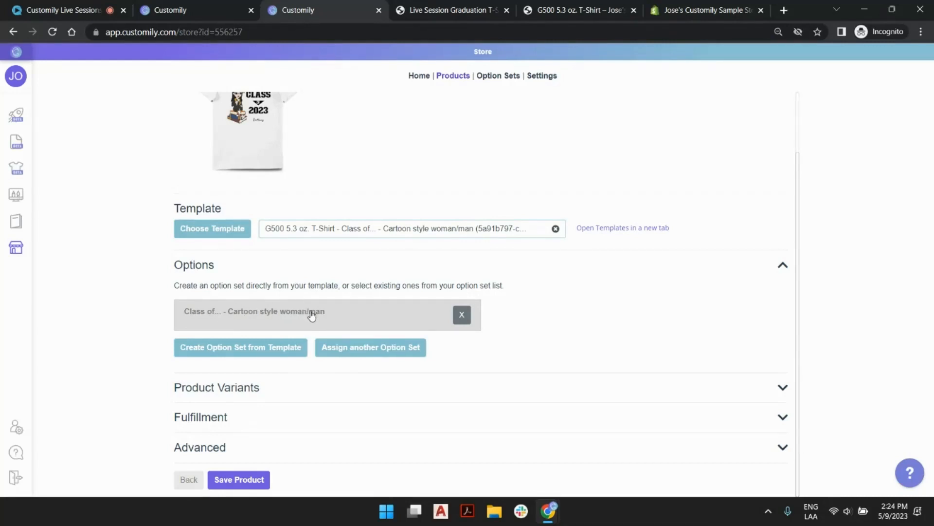
click(244, 388)
scroll(321, 219, down, 4)
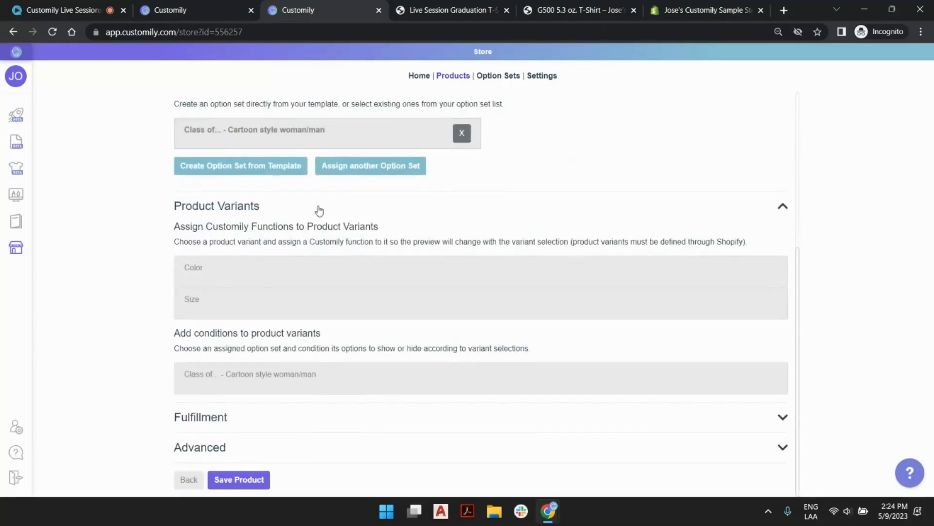
click(257, 294)
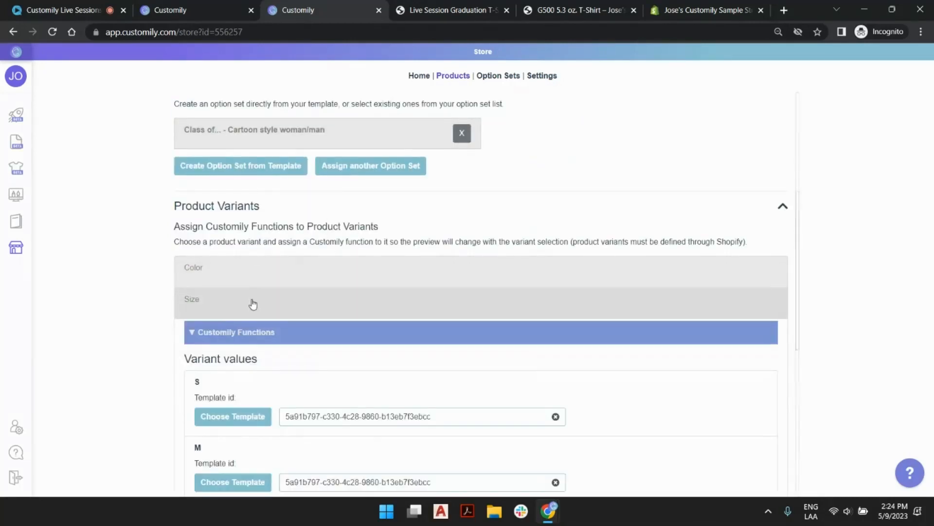
scroll(256, 287, down, 3)
scroll(240, 340, down, 5)
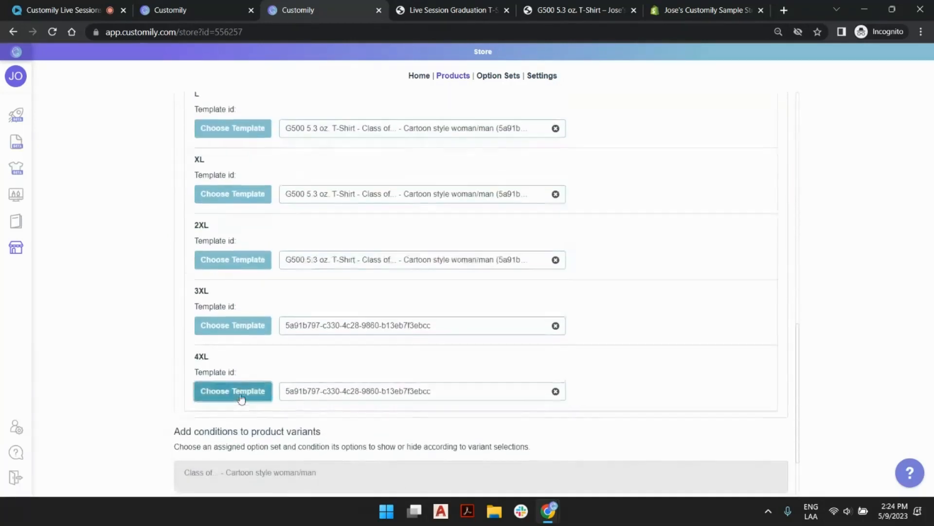
- Expand the Color variant and examine the image positions assigned to light blue, light pink, lime and white
scroll(240, 389, up, 12)
scroll(239, 341, down, 3)
click(239, 274)
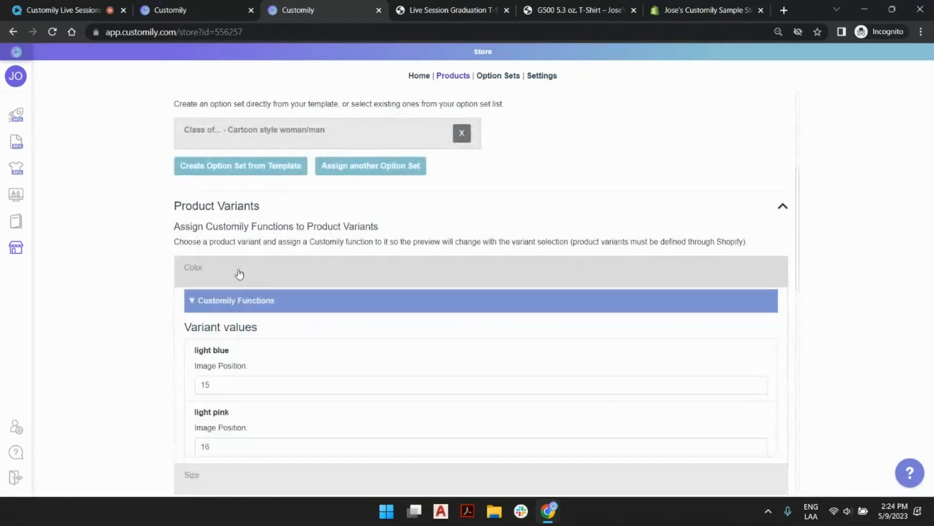
scroll(273, 192, down, 4)
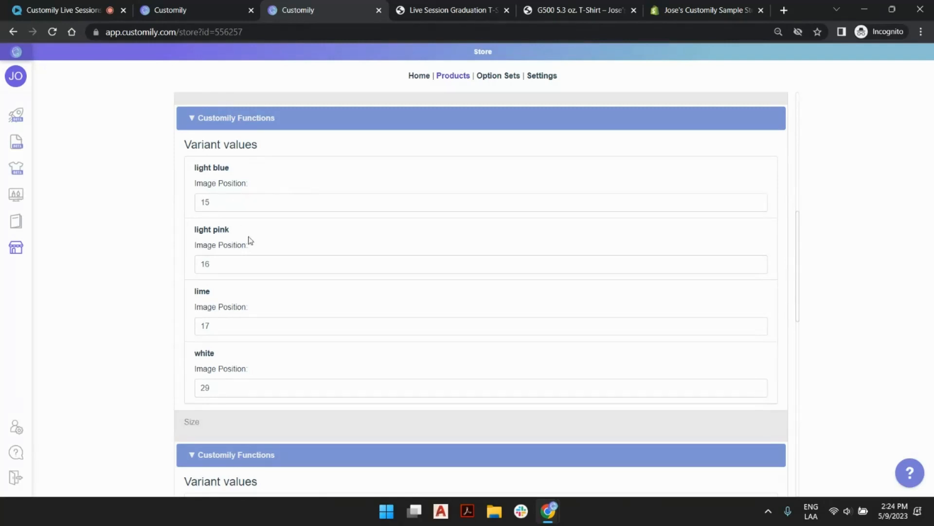
mouse_move(415, 20)
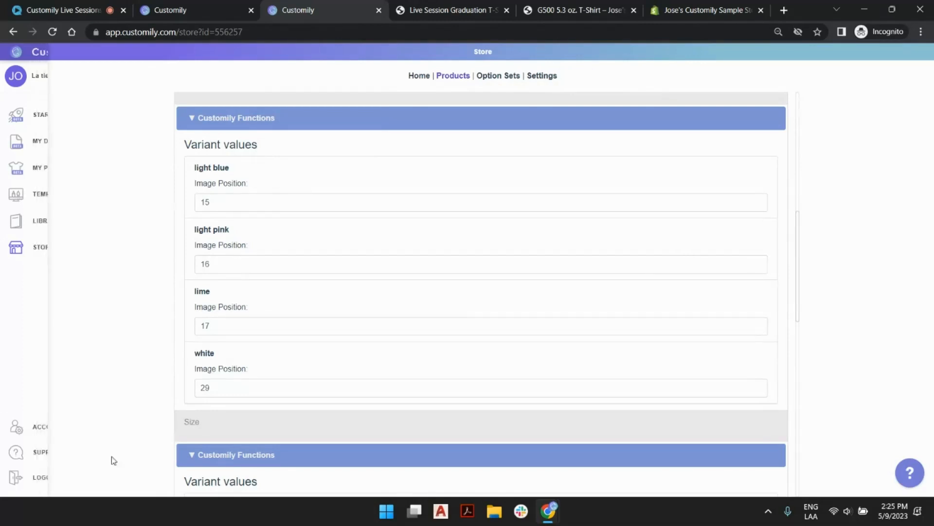
scroll(317, 346, up, 2)
scroll(305, 316, down, 1)
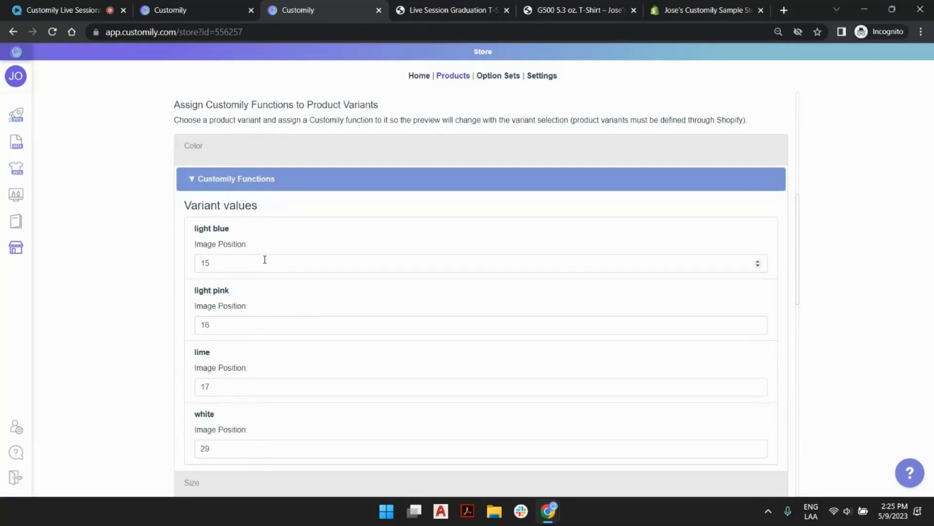
- Show the Customily function behind the Color variant and inspect its Dynamic Image function and image ID
click(239, 180)
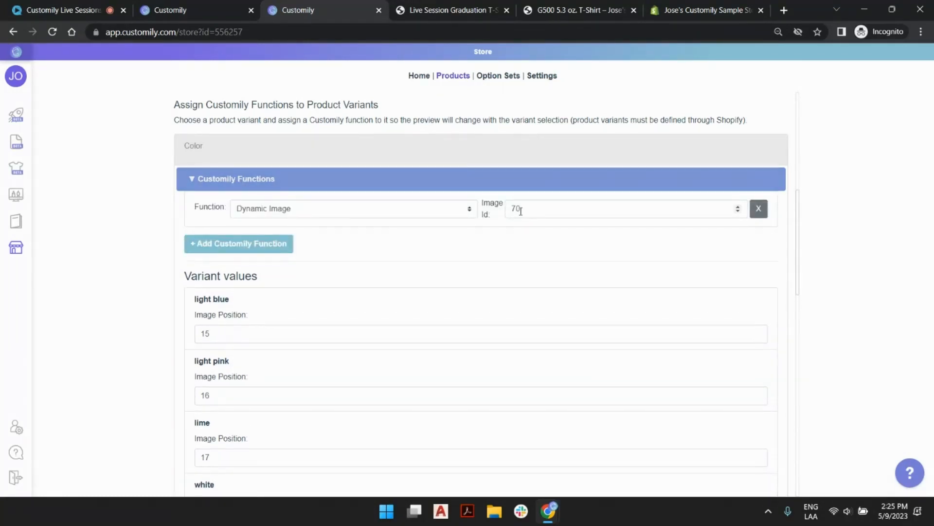
drag(515, 209, 525, 212)
click(519, 241)
scroll(238, 341, down, 2)
scroll(241, 358, up, 3)
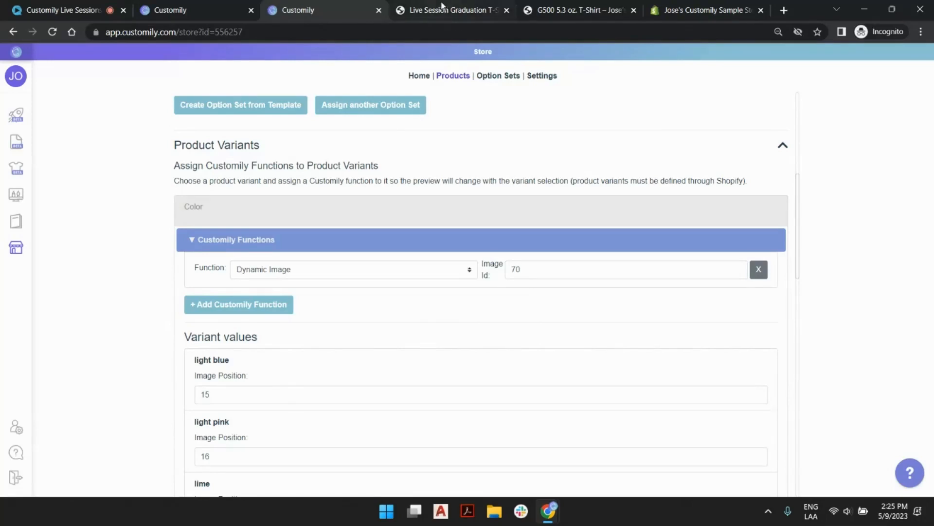
- Switch to the shirt's Shopify product page and look over its title, preview and color and size choices
key(ctrl+Tab)
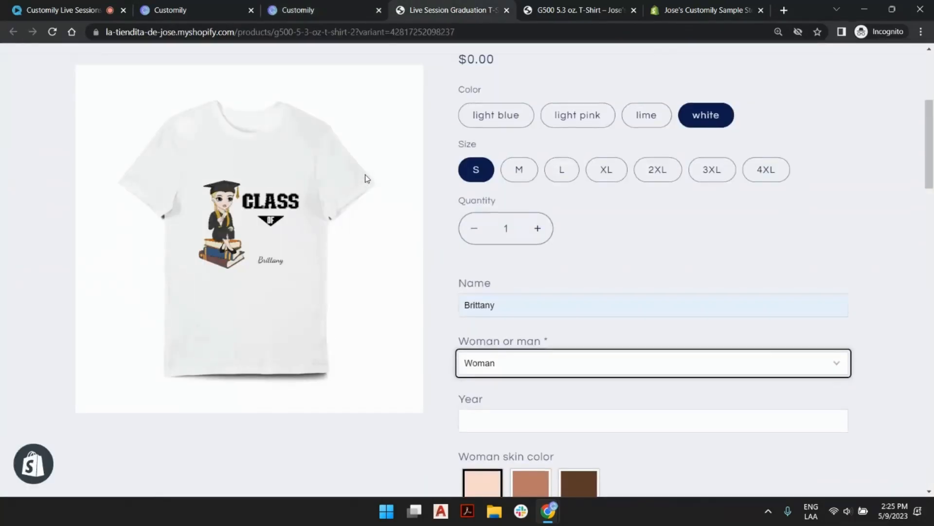
scroll(371, 253, up, 5)
scroll(373, 251, down, 1)
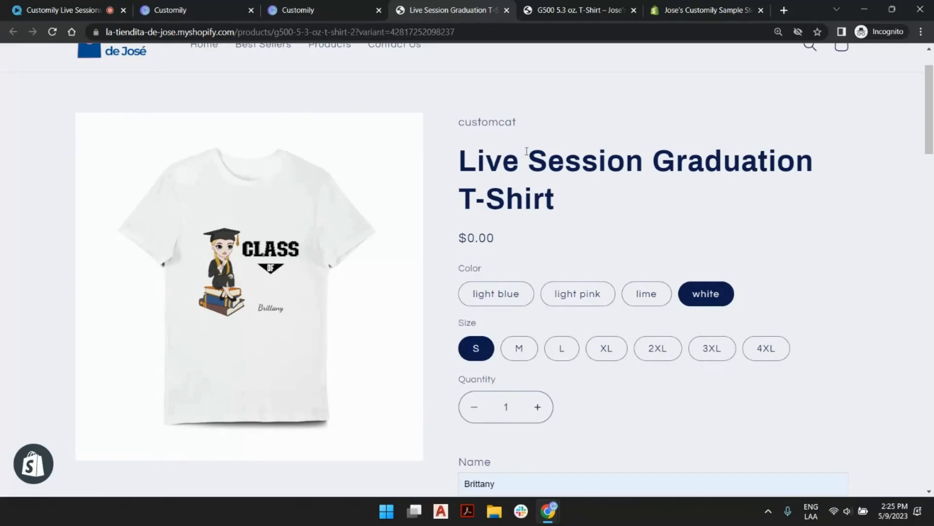
- Return to the shirt's Customily product settings, collapse the Color and Size variants and review the assigned template
click(298, 10)
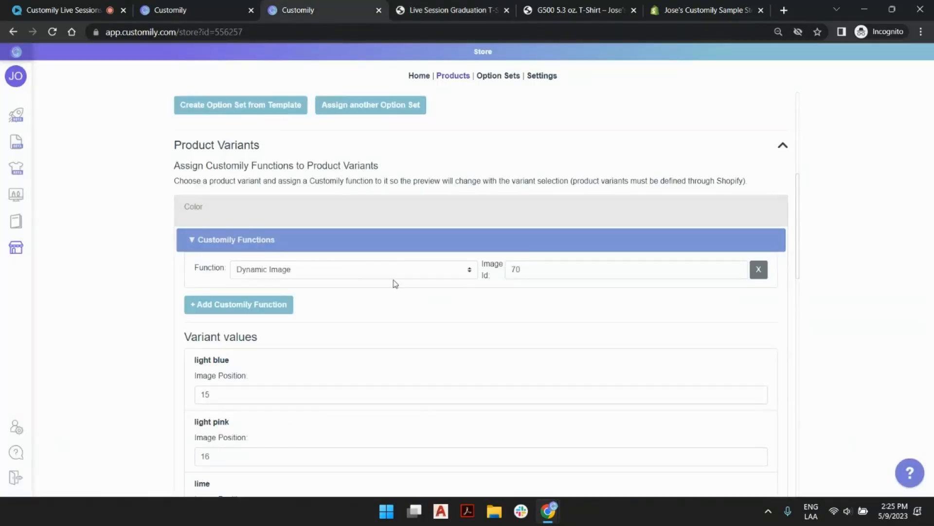
scroll(395, 283, up, 6)
scroll(303, 152, down, 5)
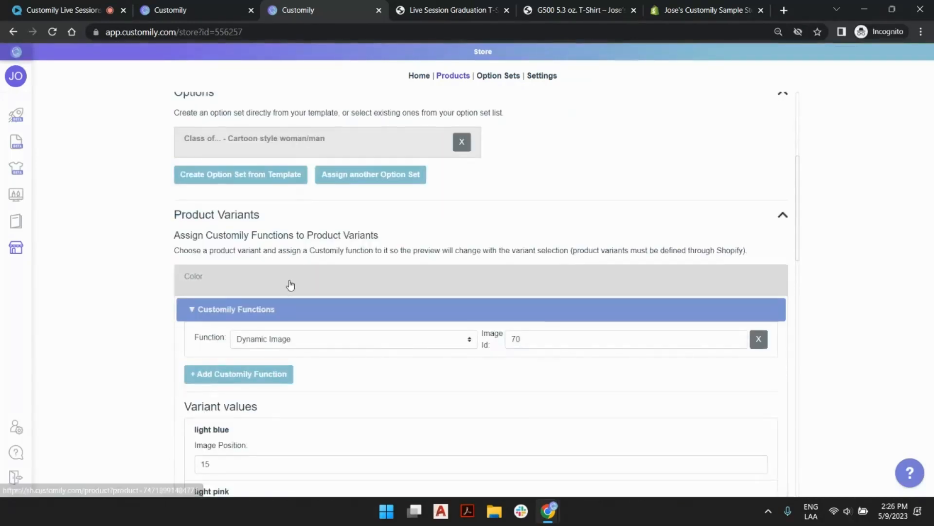
click(290, 285)
click(309, 317)
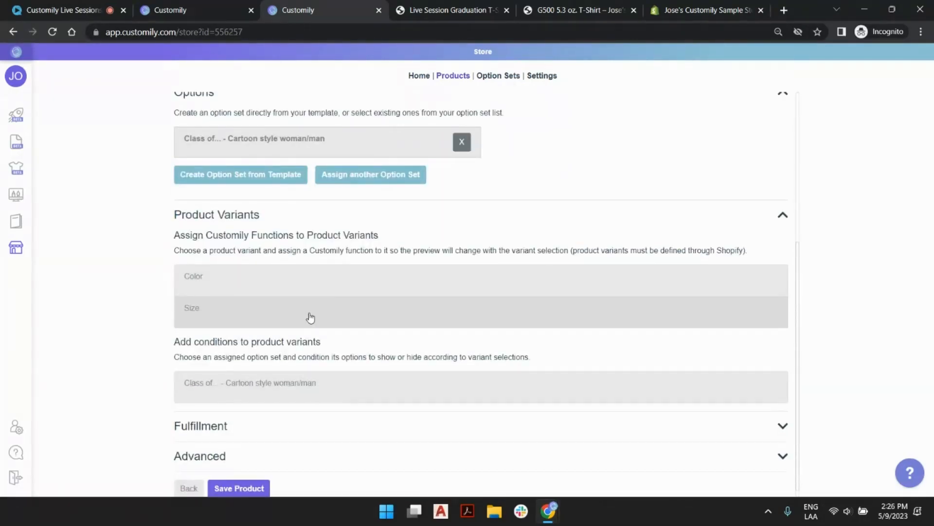
scroll(384, 453, up, 4)
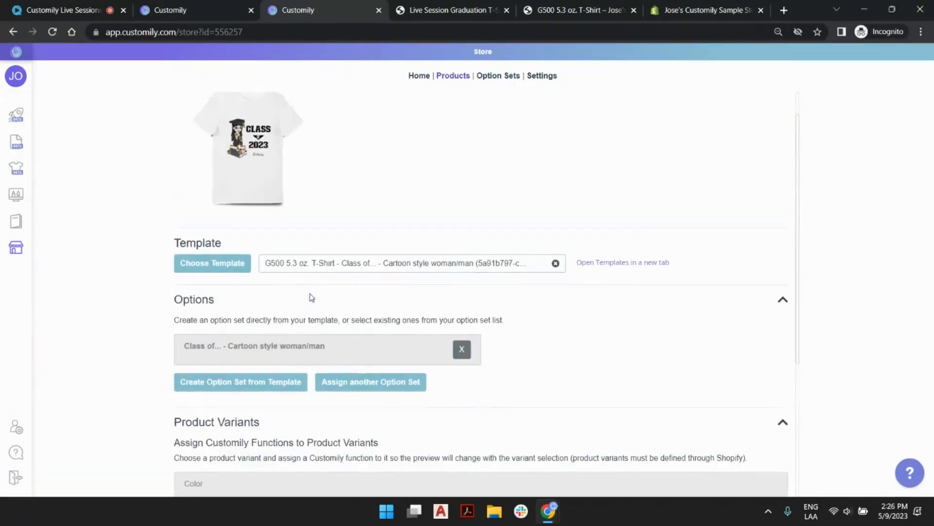
scroll(311, 297, up, 1)
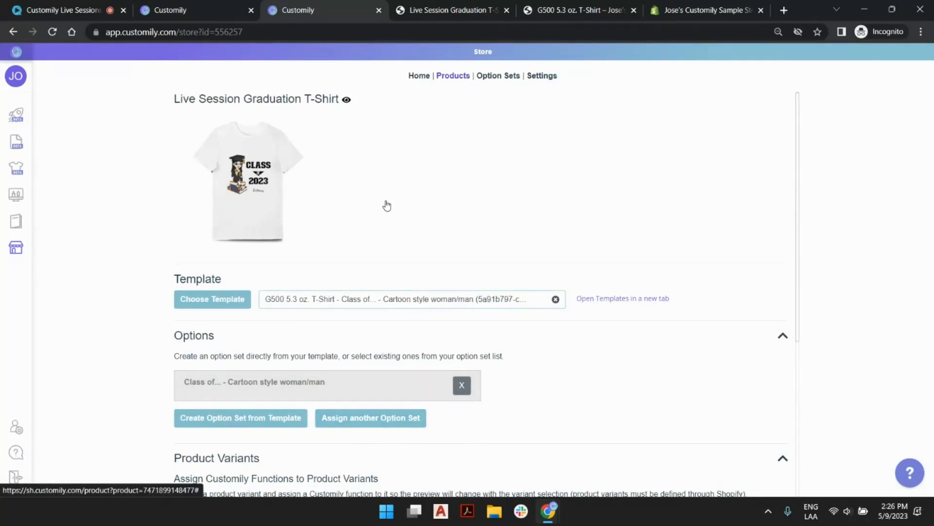
- In the other Customily tab, open the templates list and sort it by last modified date, newest first
click(183, 11)
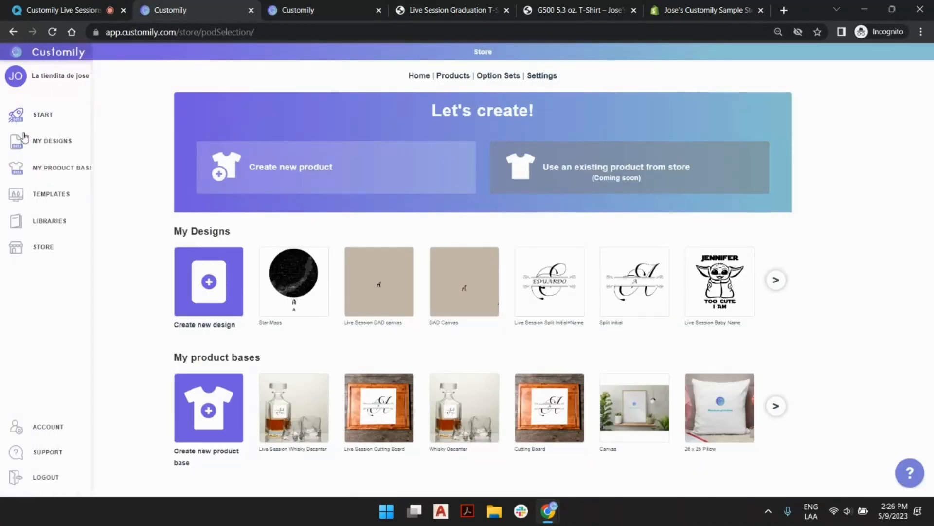
click(28, 194)
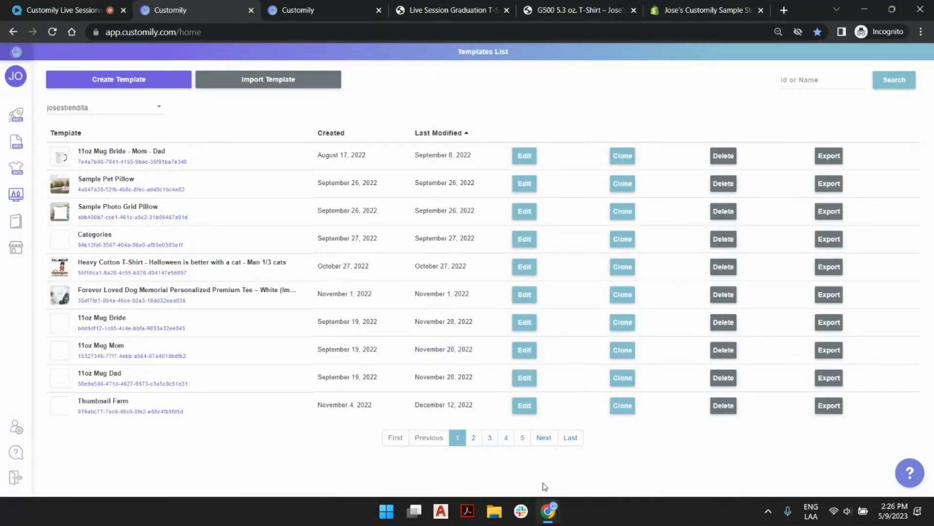
click(468, 133)
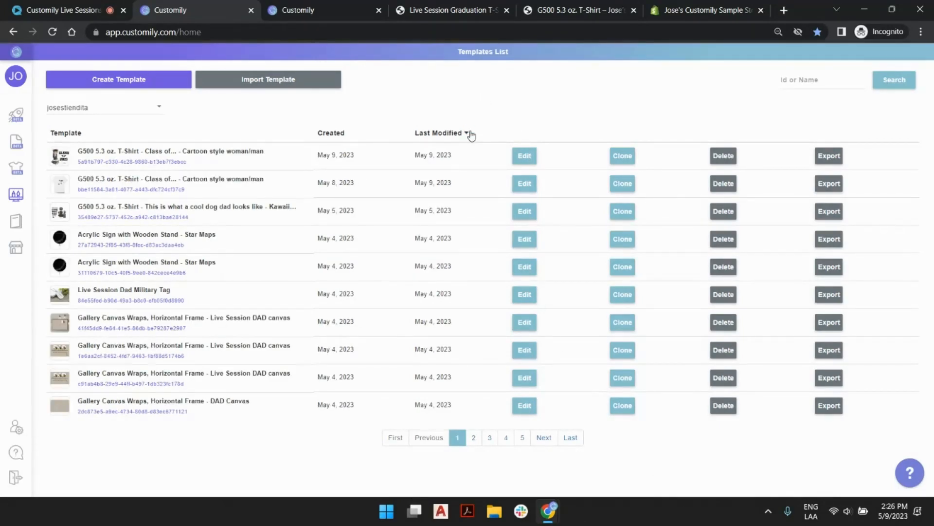
- Check the newest template in the list against the graduation shirt's product settings and its Shopify page
mouse_move(100, 151)
key(ctrl+Tab)
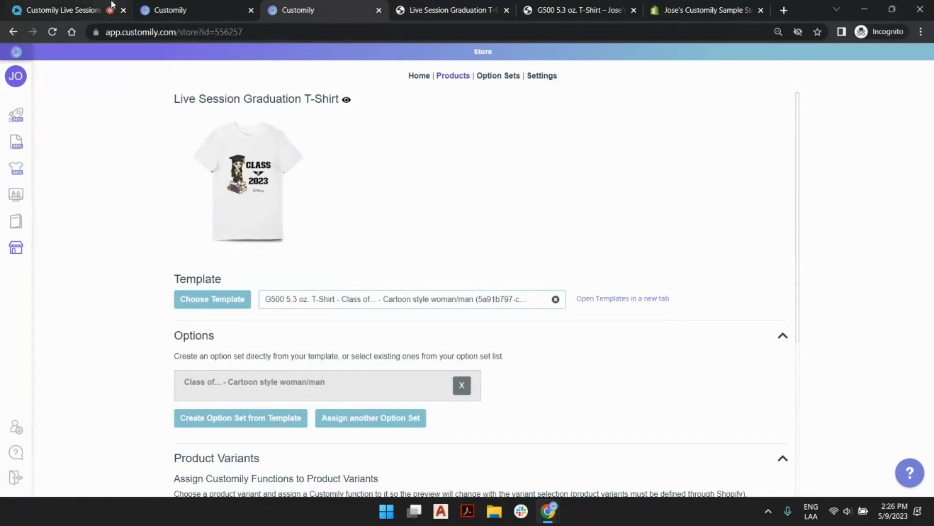
click(167, 10)
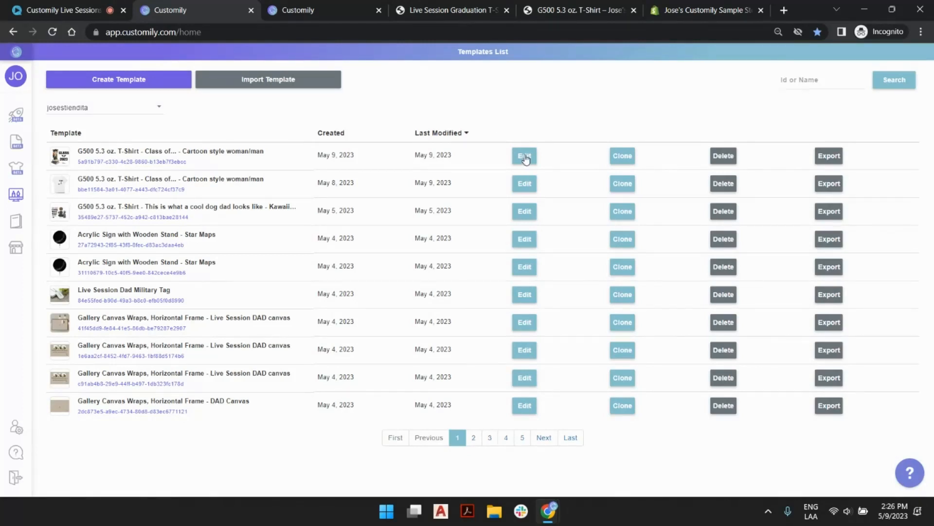
click(448, 10)
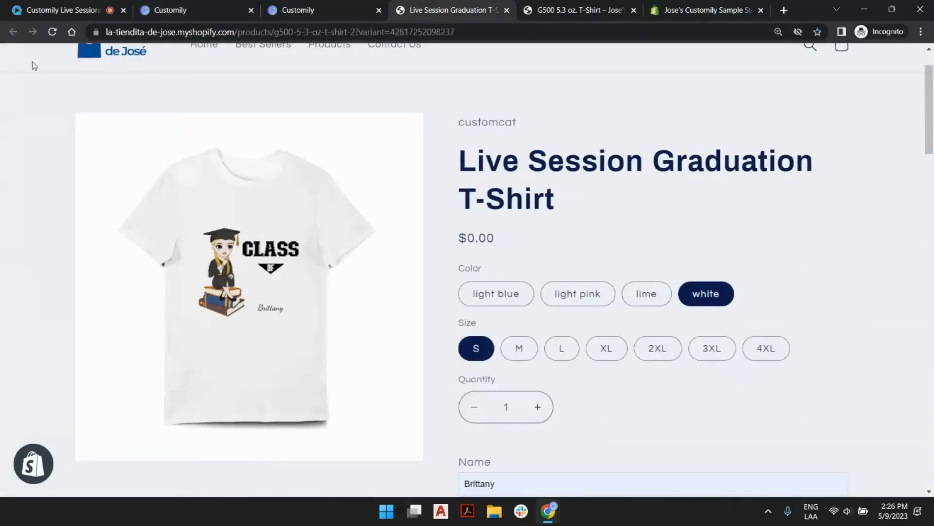
- Back in the templates list, clone the newest "G500 5.3 oz. T-Shirt - Class of... - Cartoon style woman/man" template
click(205, 4)
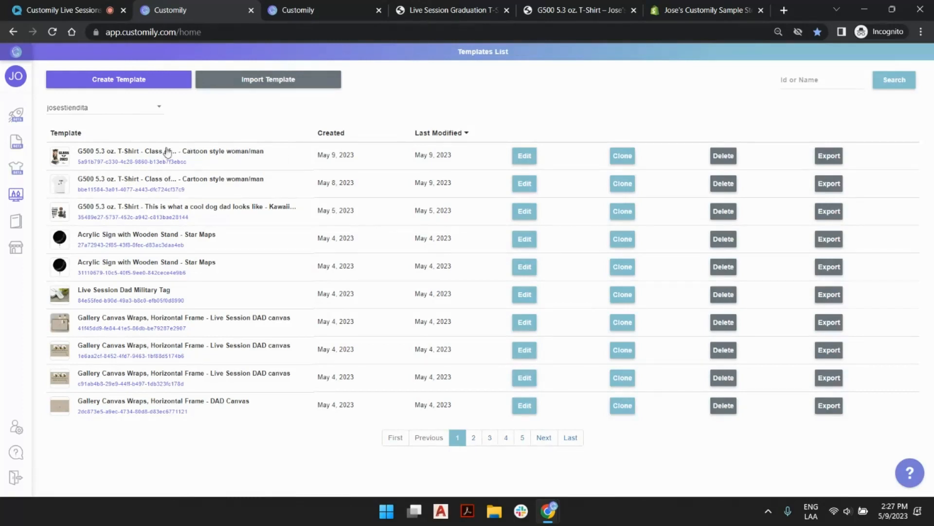
mouse_move(204, 154)
click(623, 157)
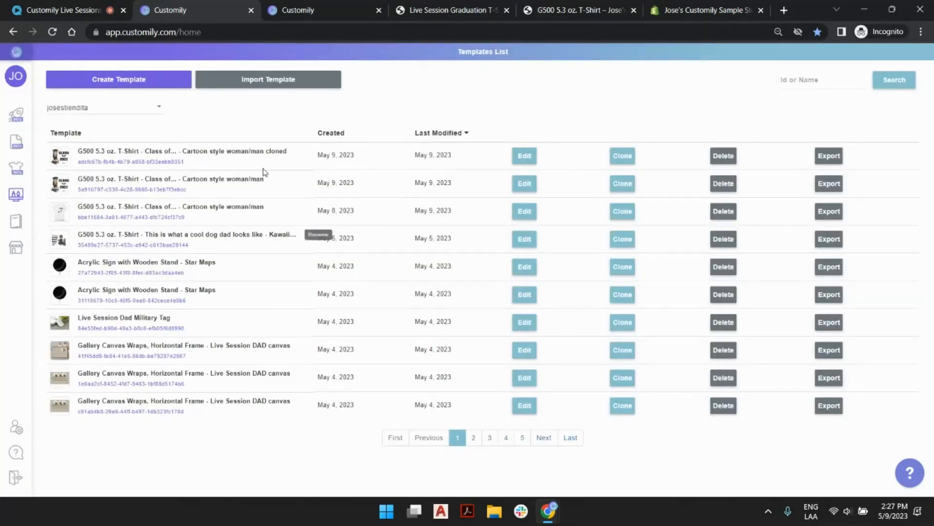
- Rename the cloned template to "Class of... - Cartoon style woman/man LIVE SESSION"
click(279, 151)
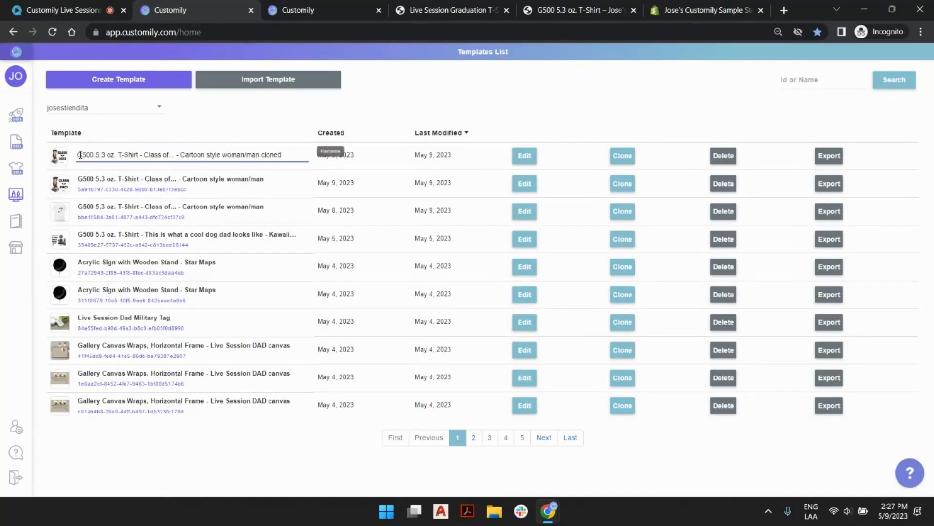
drag(77, 155, 146, 162)
key(BackSpace)
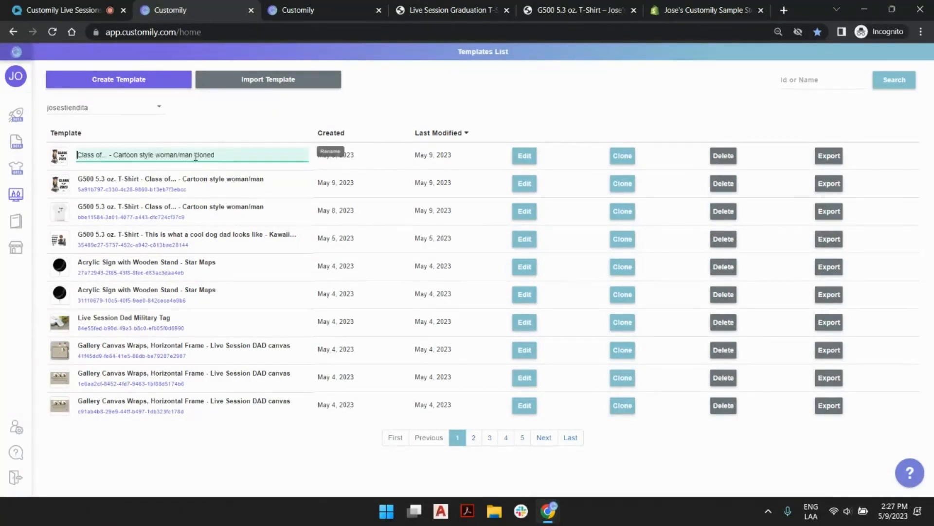
drag(194, 155, 244, 156)
key(BackSpace)
text(LIVE SESSION)
key(Return)
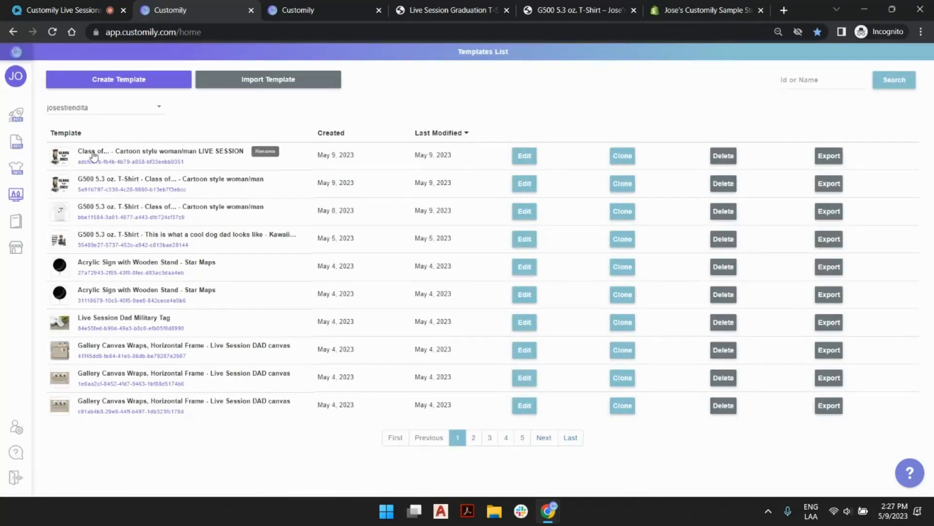
- Open the renamed template for editing and inspect its Backgrounds, Title 2 and Title 1 layers on the canvas
click(518, 149)
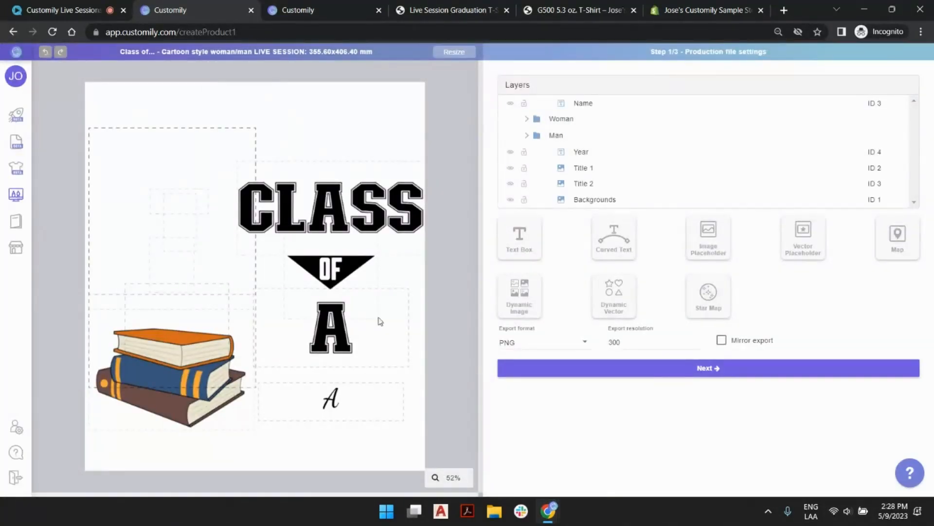
click(602, 207)
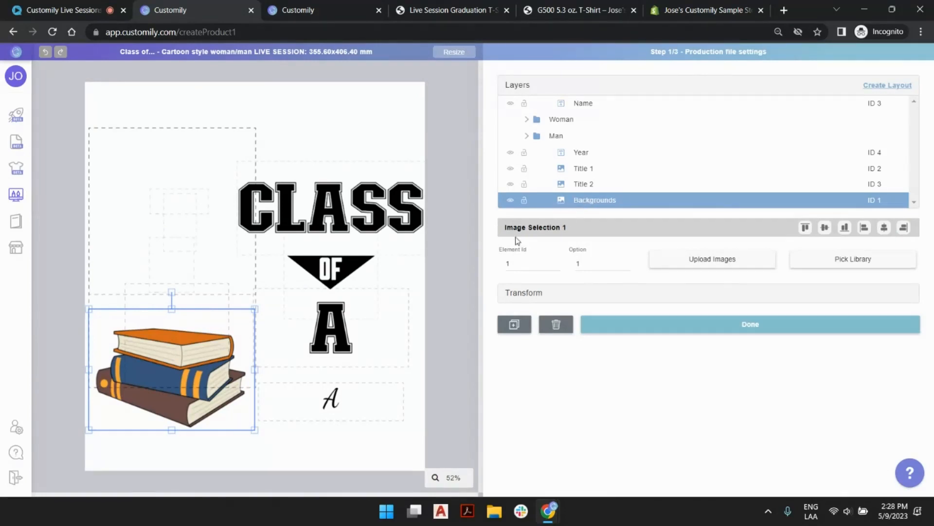
click(510, 201)
click(510, 201)
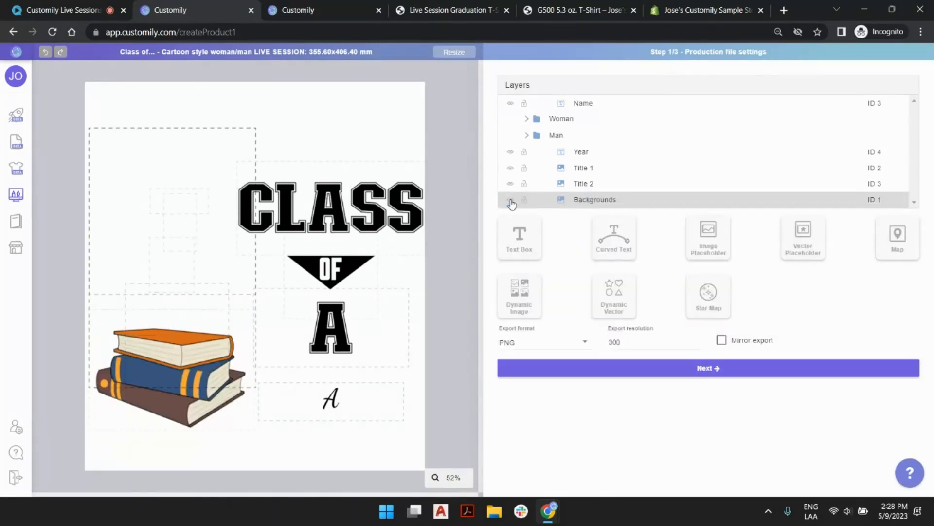
click(588, 186)
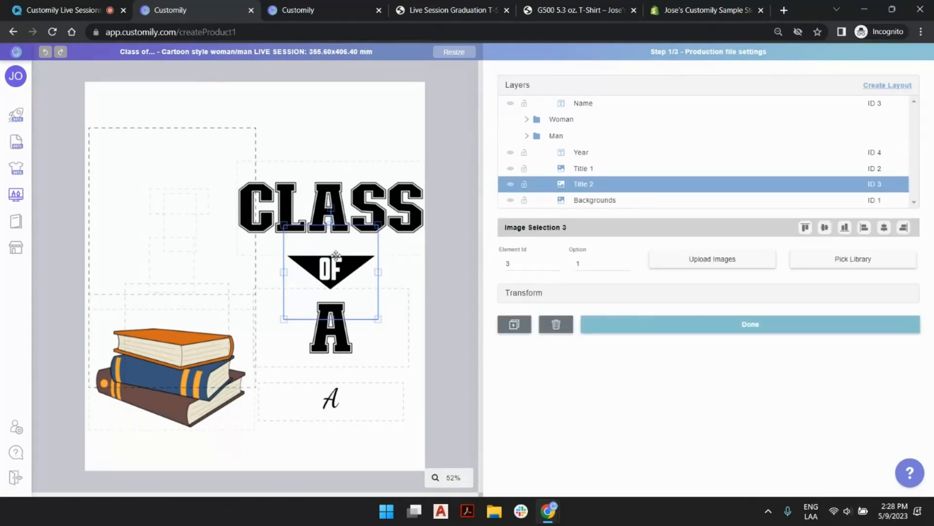
click(584, 167)
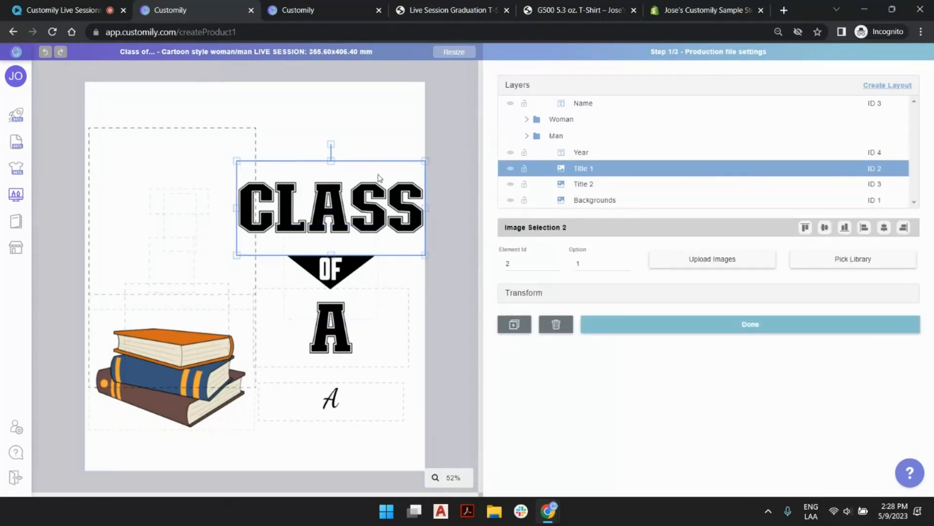
- Set the sample text of the Year layer to 2003
click(596, 155)
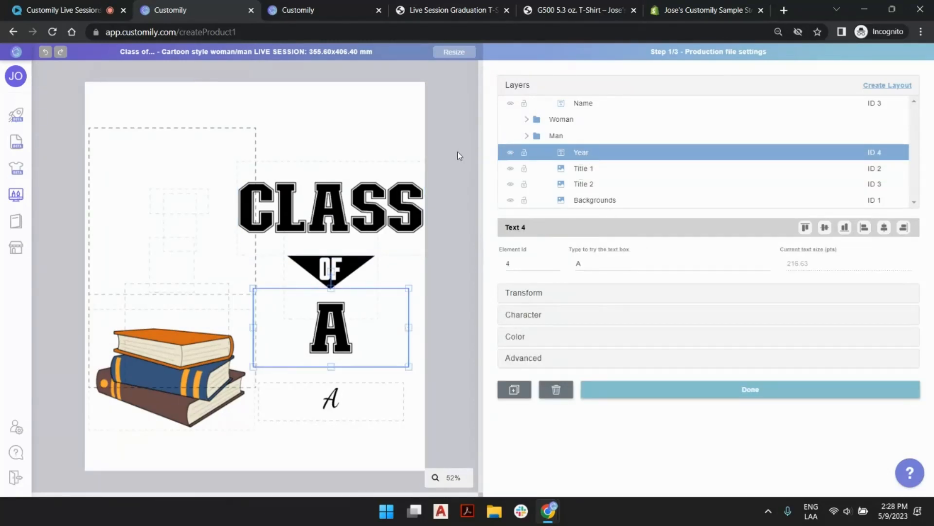
double_click(609, 263)
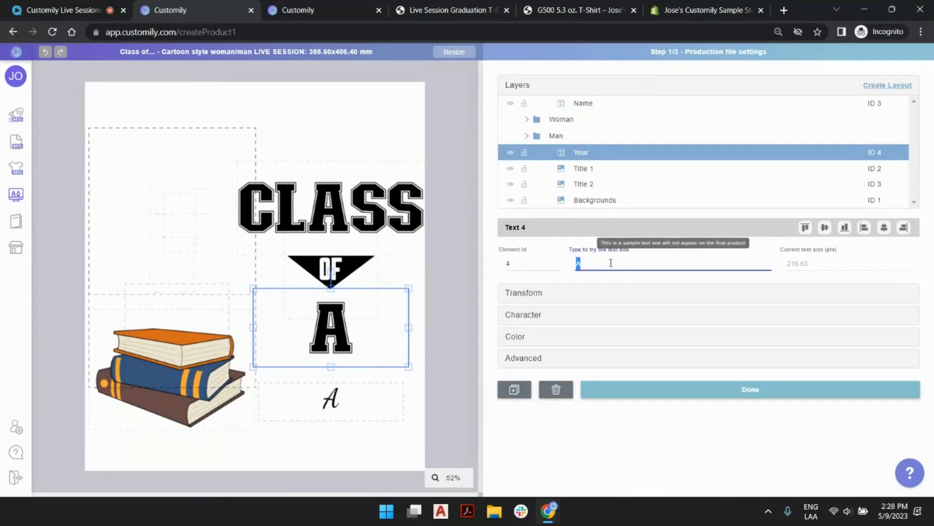
text(2003)
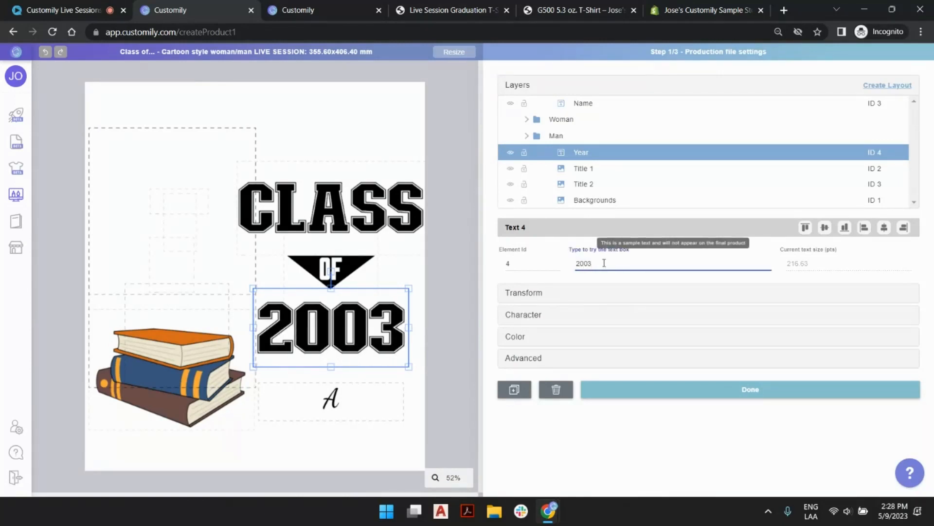
click(448, 153)
- Replace the sample text of the Name layer with a person's first name and deselect the layer
click(605, 102)
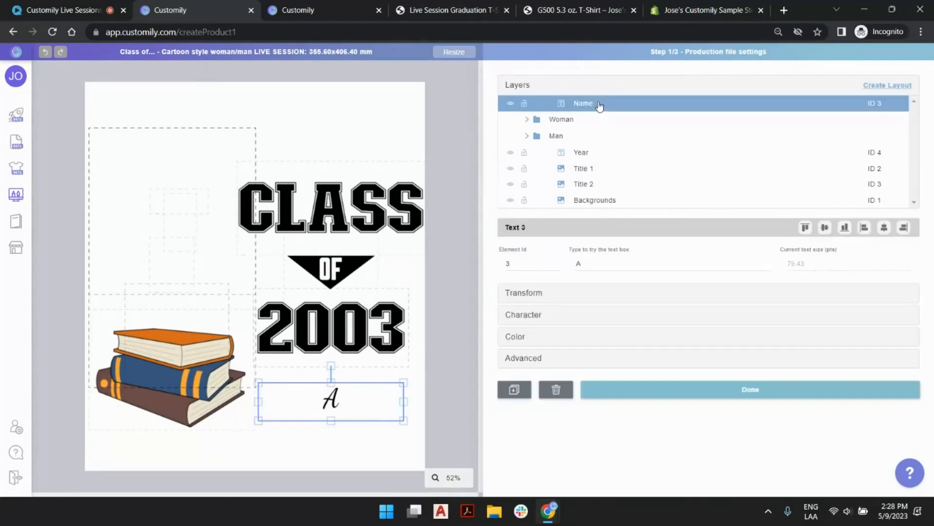
double_click(616, 265)
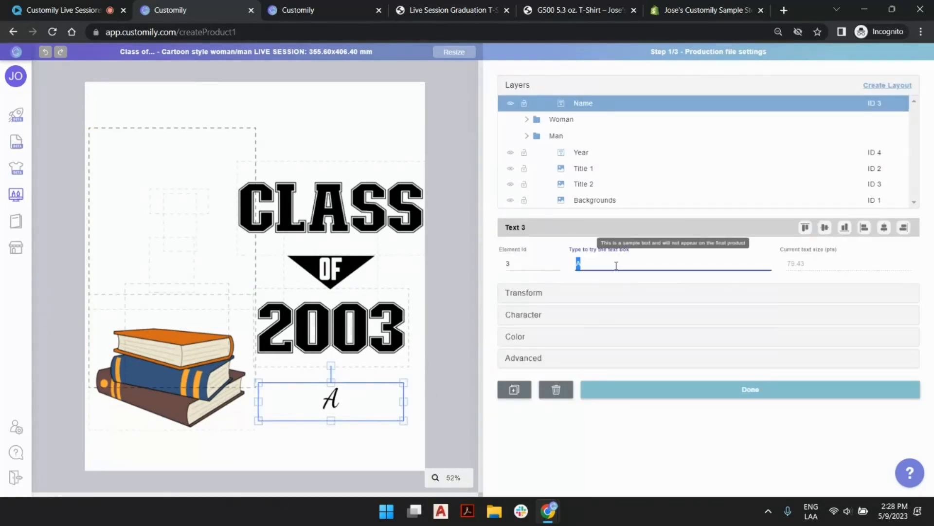
text(jO)
key(BackSpace)
key(BackSpace)
text(Josema)
click(463, 82)
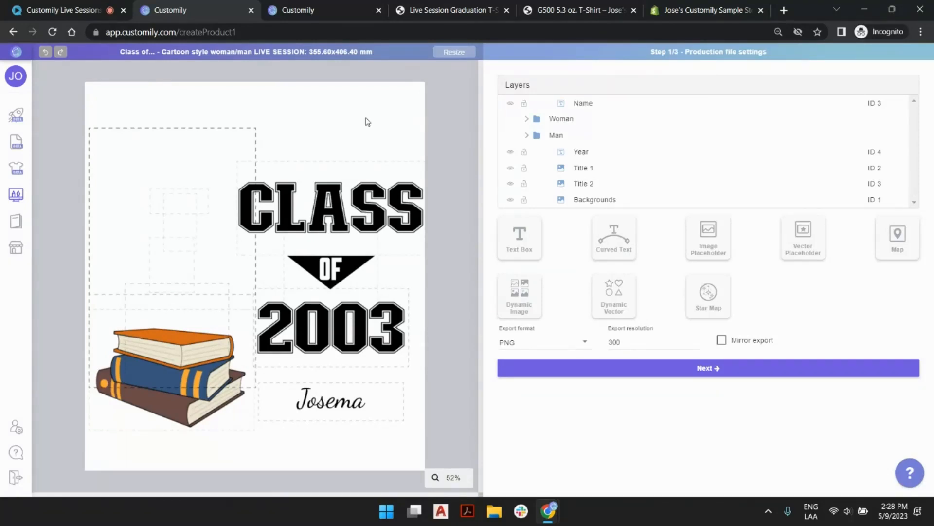
- Open the templates list in a separate browser tab and return to the tab with the LIVE SESSION template editor
middle_click(21, 195)
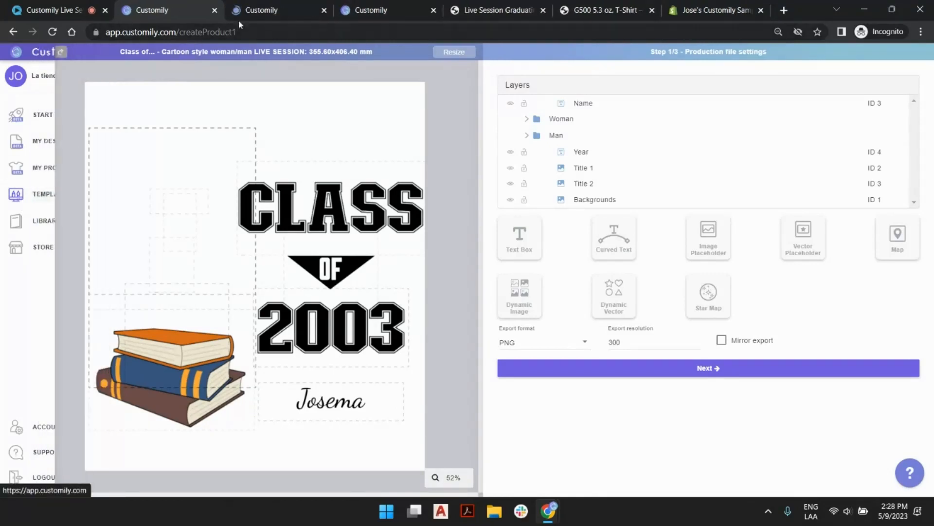
click(266, 10)
click(30, 192)
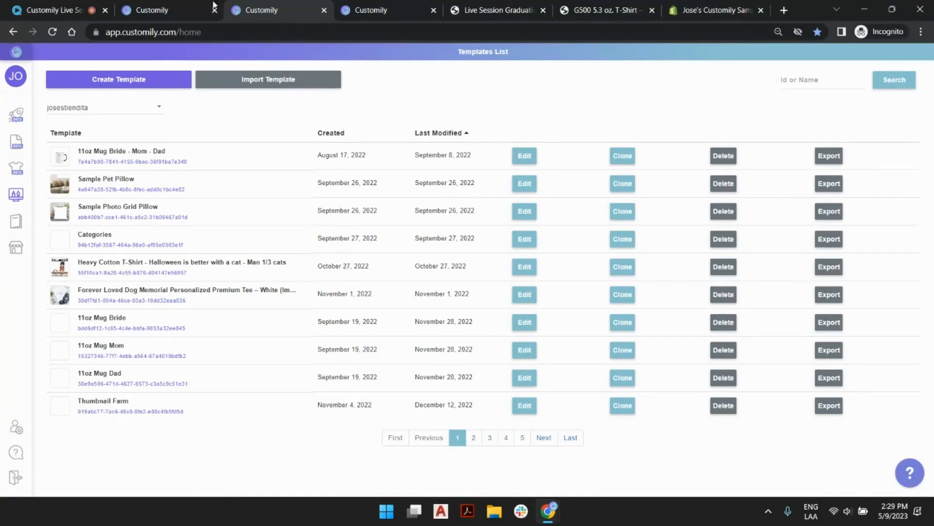
click(265, 12)
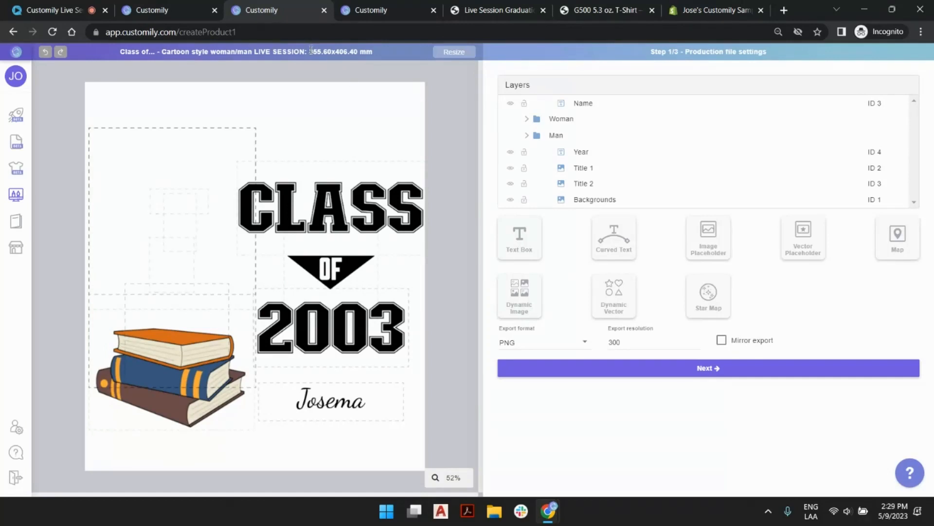
- Review the template's production file dimensions, collapse the layers list and look over the element types that can be added
drag(309, 51, 374, 54)
click(510, 85)
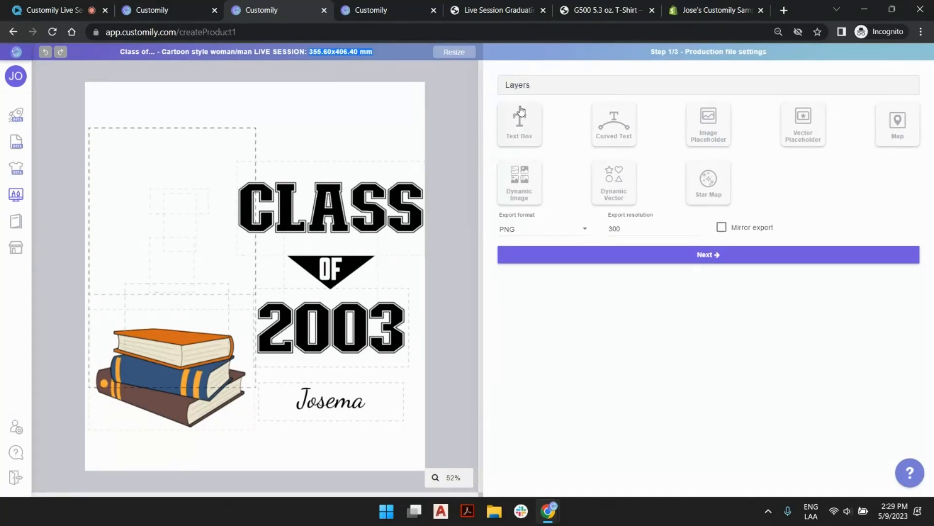
click(532, 125)
click(631, 125)
click(726, 124)
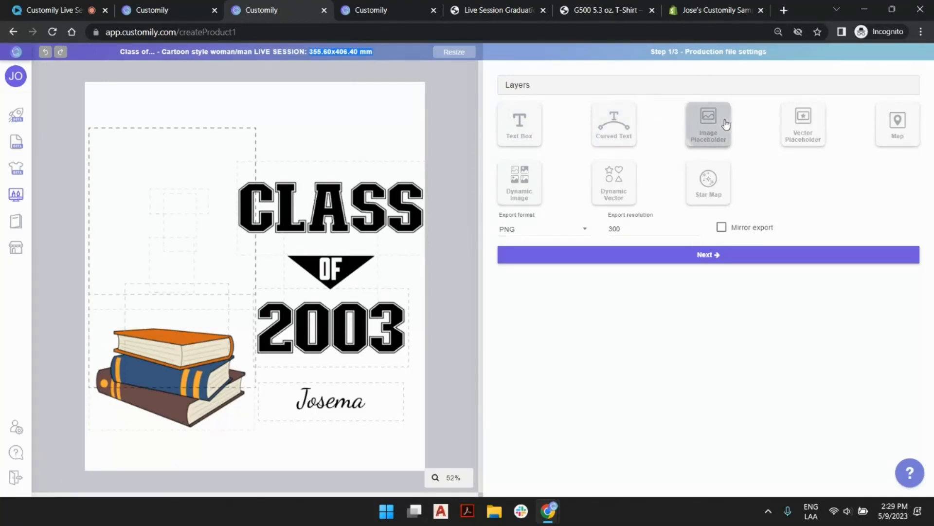
click(798, 122)
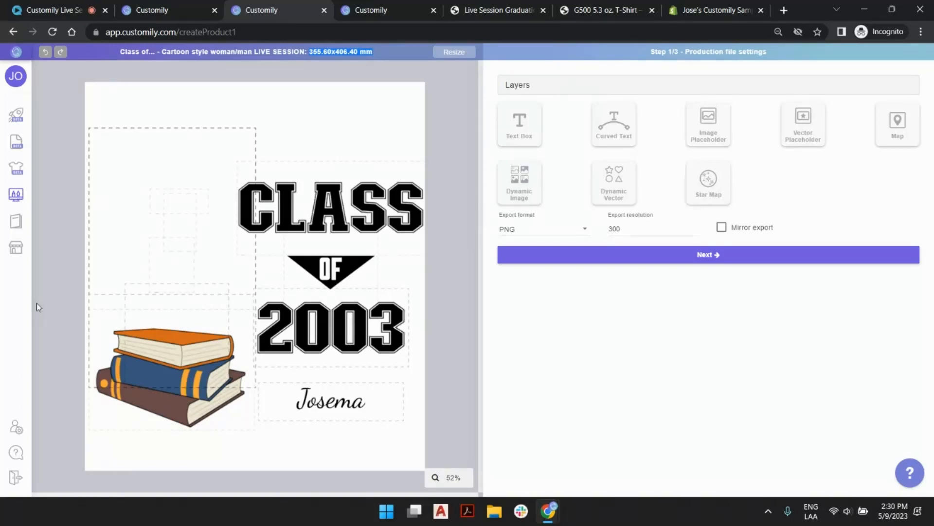
- Inspect the image settings of the books, CLASS and OF elements on the canvas and clear the selection
click(180, 400)
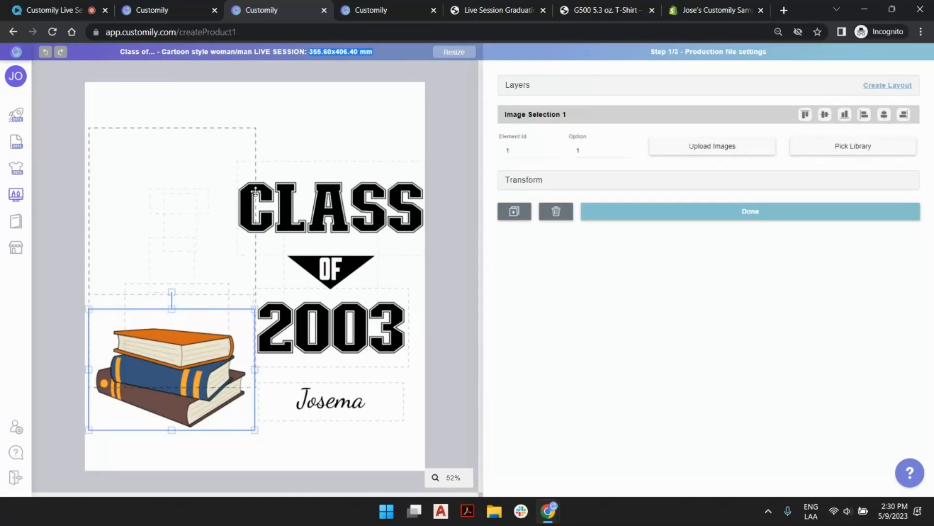
click(389, 121)
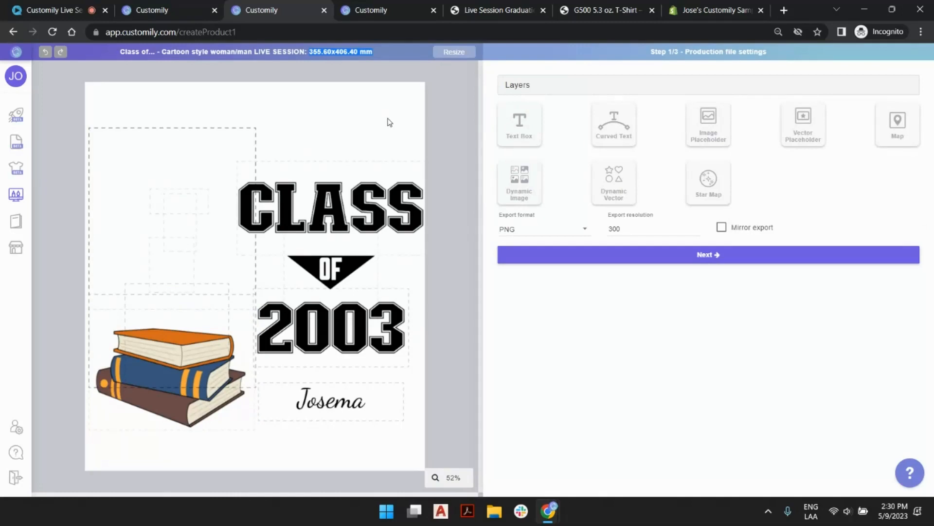
click(374, 180)
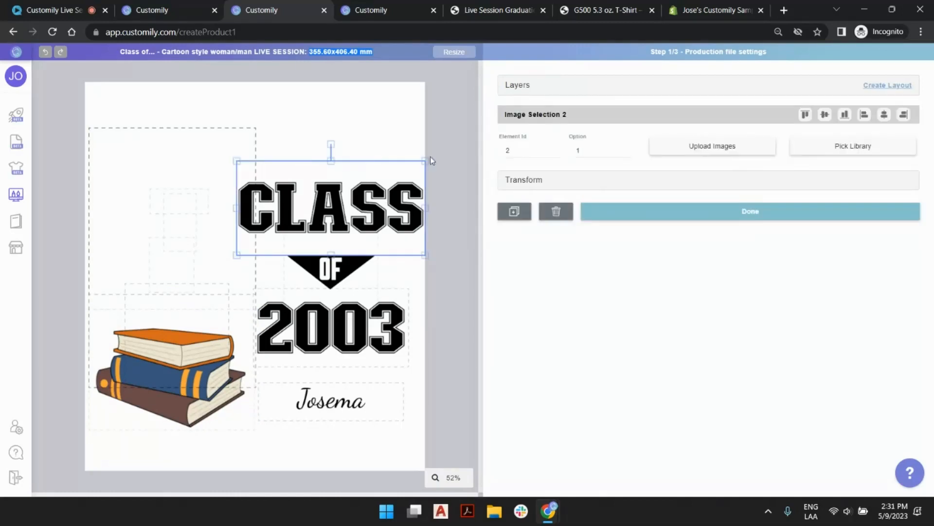
click(314, 270)
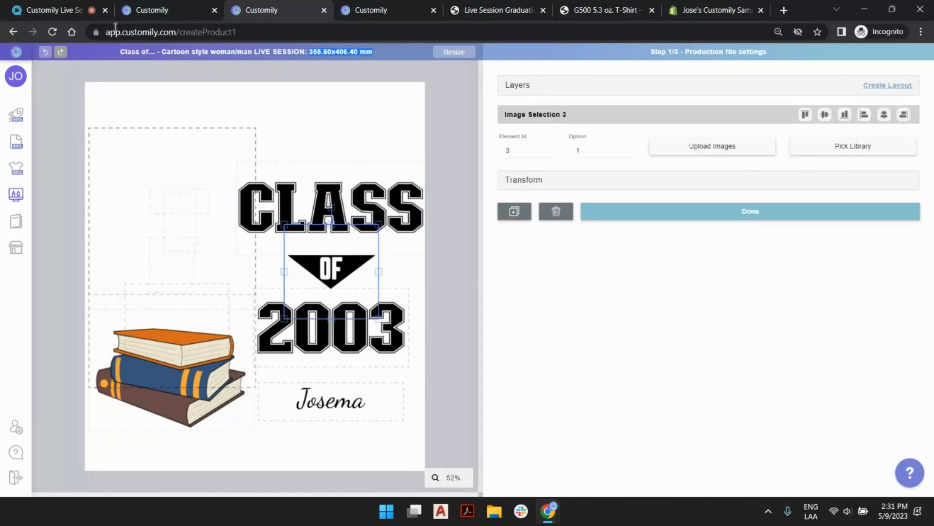
click(45, 52)
click(65, 114)
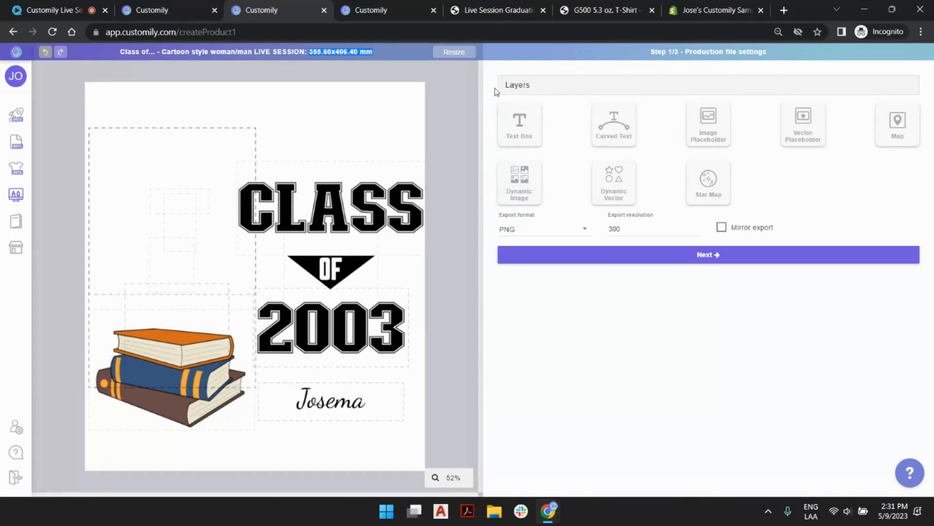
- Expand the layers list and examine the Man layout's layers and where the Man and Woman layouts sit on the canvas
click(515, 90)
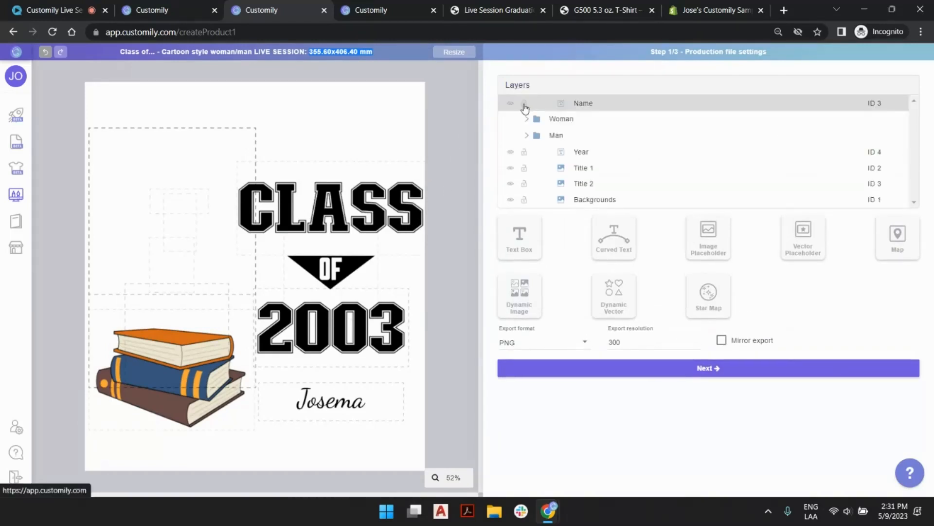
click(530, 138)
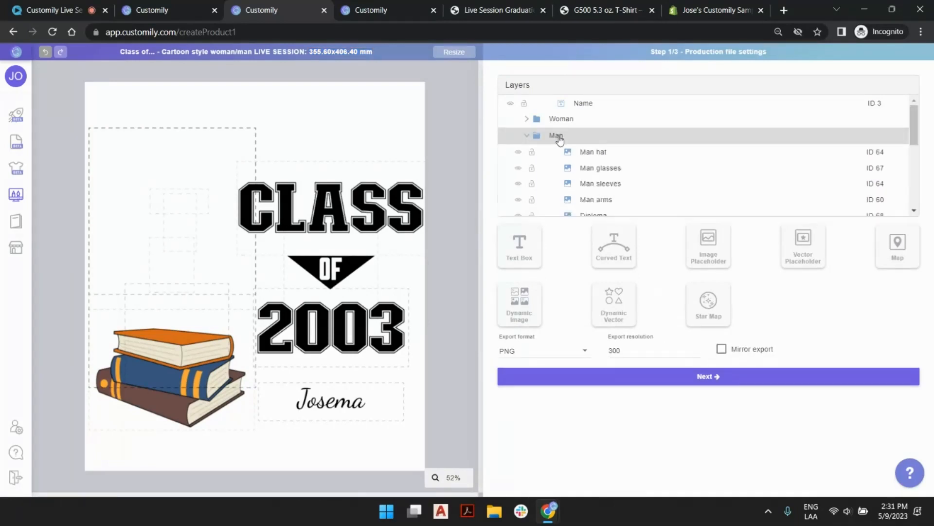
click(559, 136)
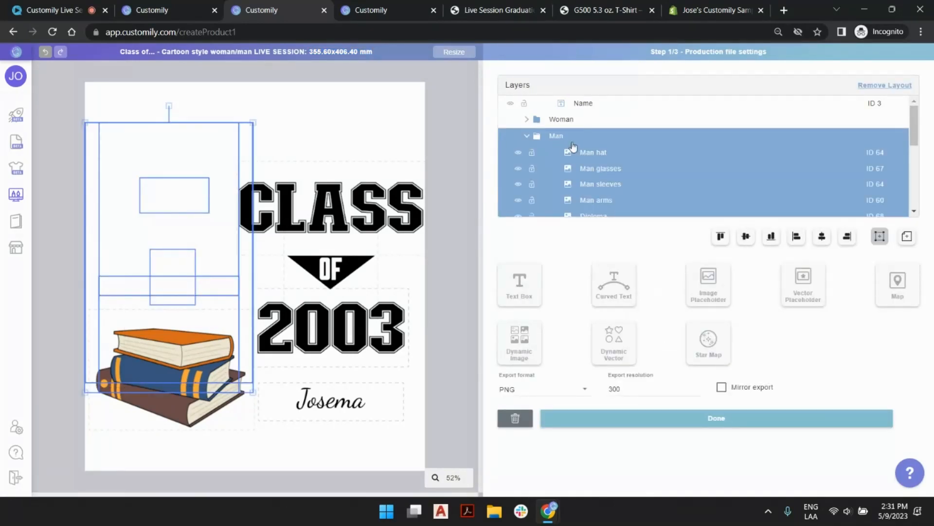
scroll(593, 159, down, 1)
scroll(590, 158, down, 2)
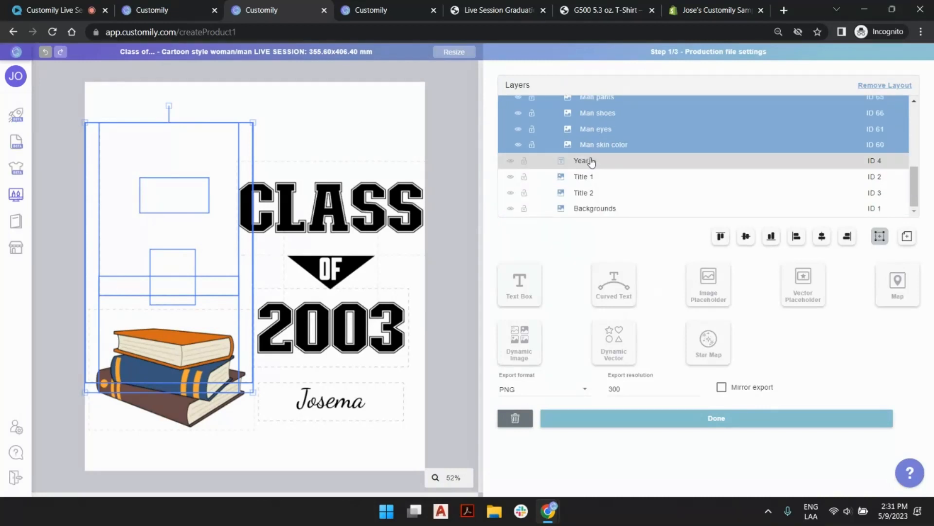
scroll(591, 159, up, 5)
click(527, 140)
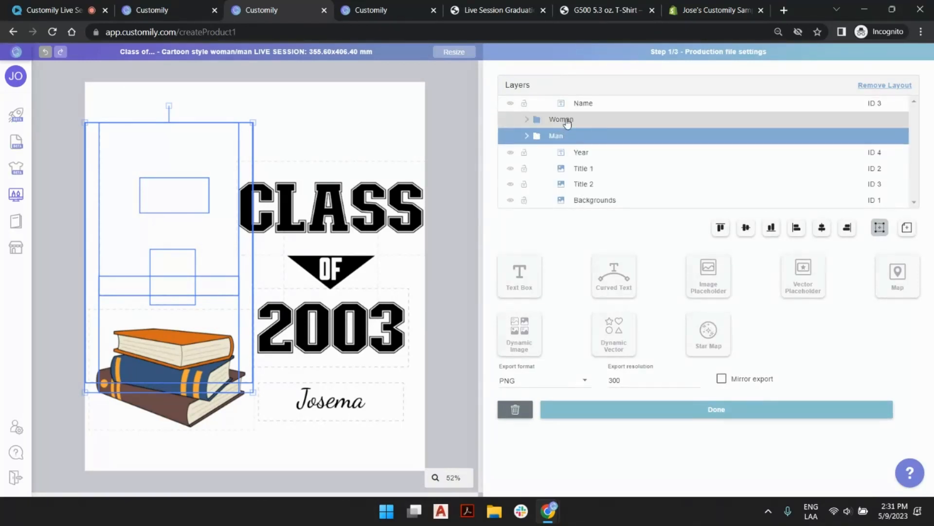
click(563, 123)
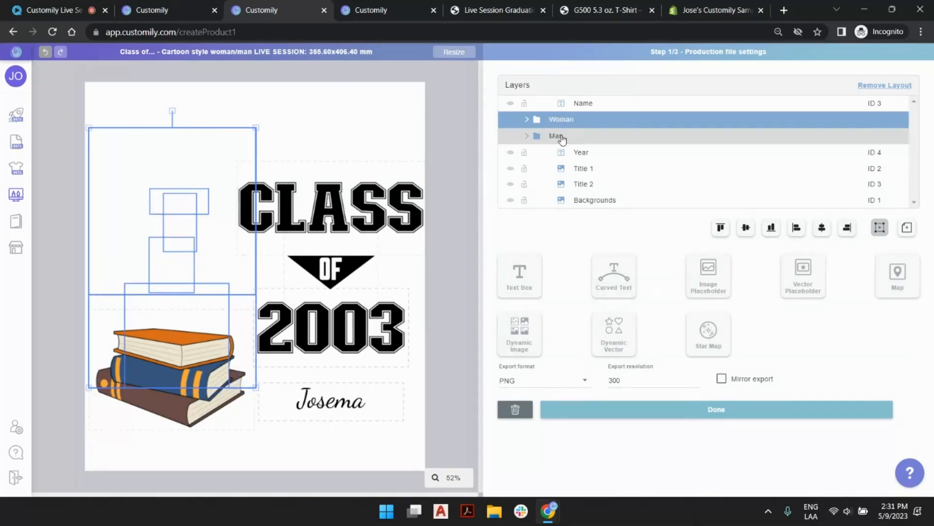
click(560, 137)
click(565, 122)
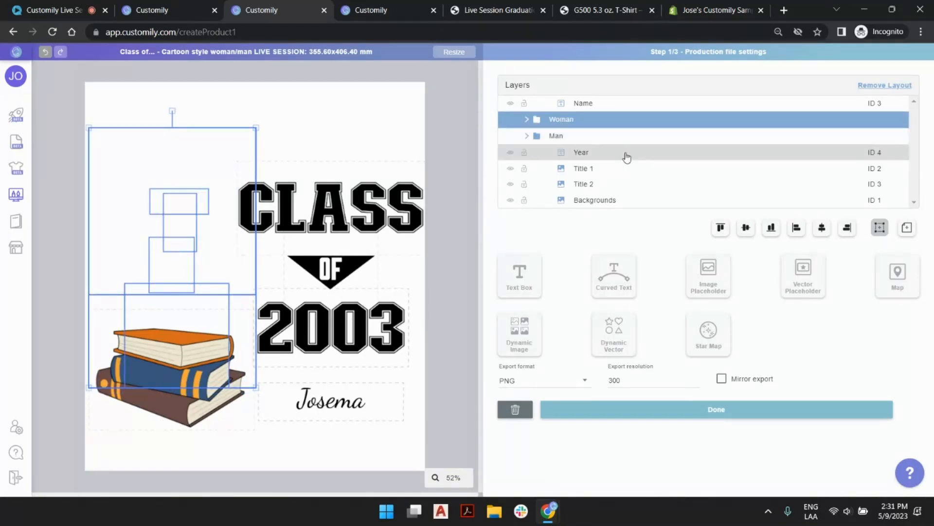
- Expand the Man layout and select its Man skin color layer to view the image settings
click(526, 137)
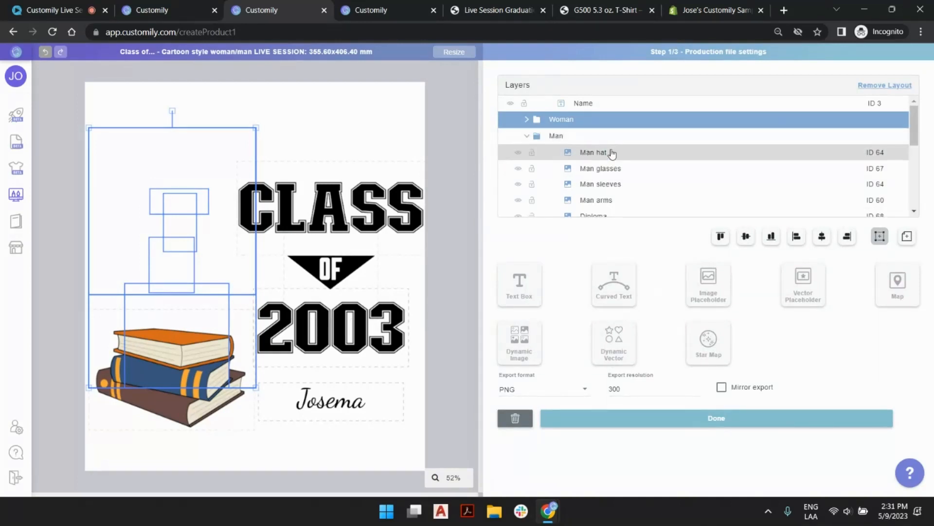
scroll(612, 154, down, 5)
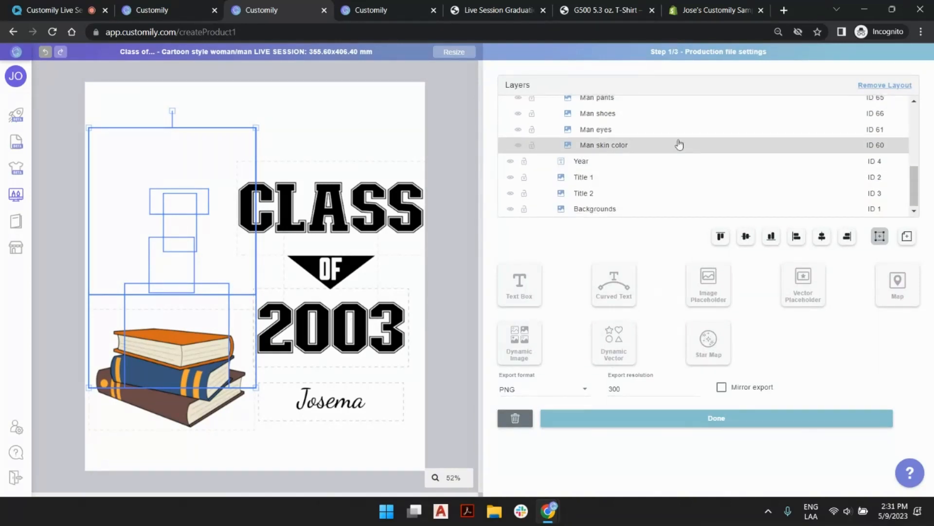
click(639, 149)
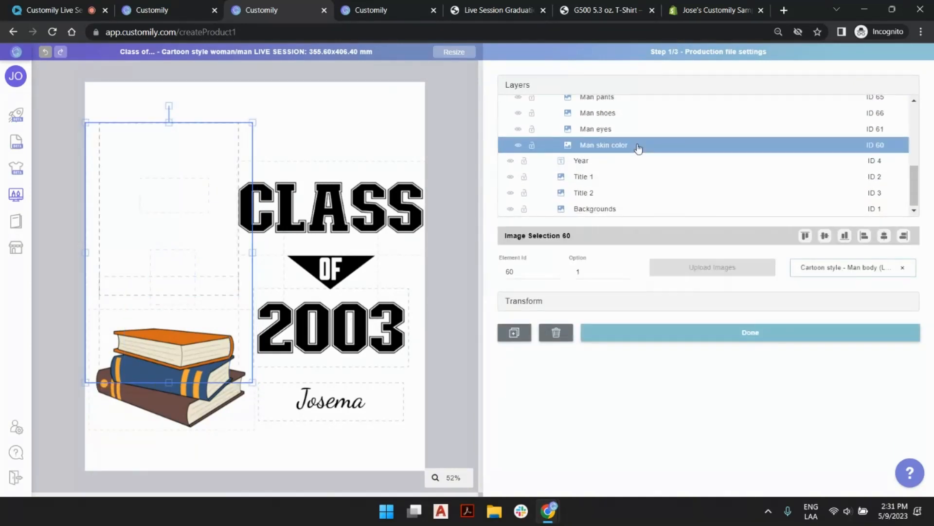
- Set the Man skin color layer to option 3 and the Man shoes layer to option 2
click(626, 270)
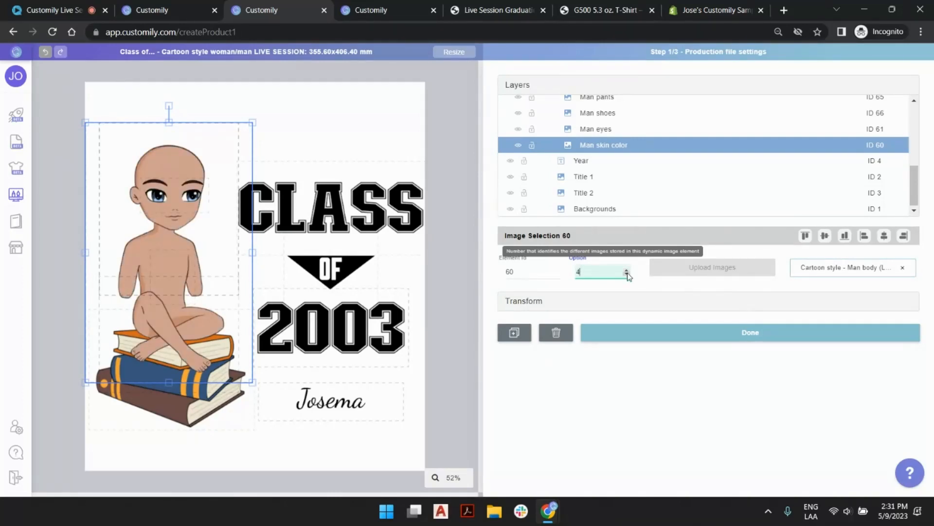
click(628, 274)
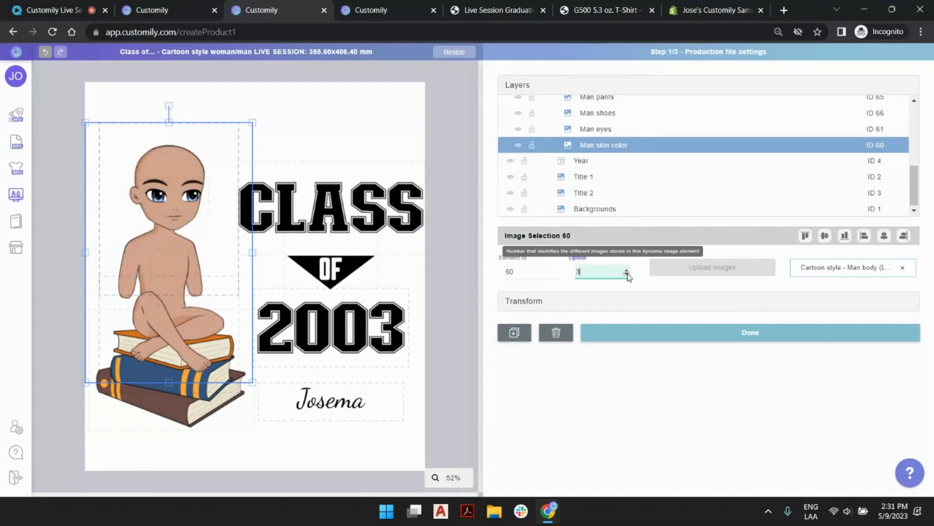
click(597, 130)
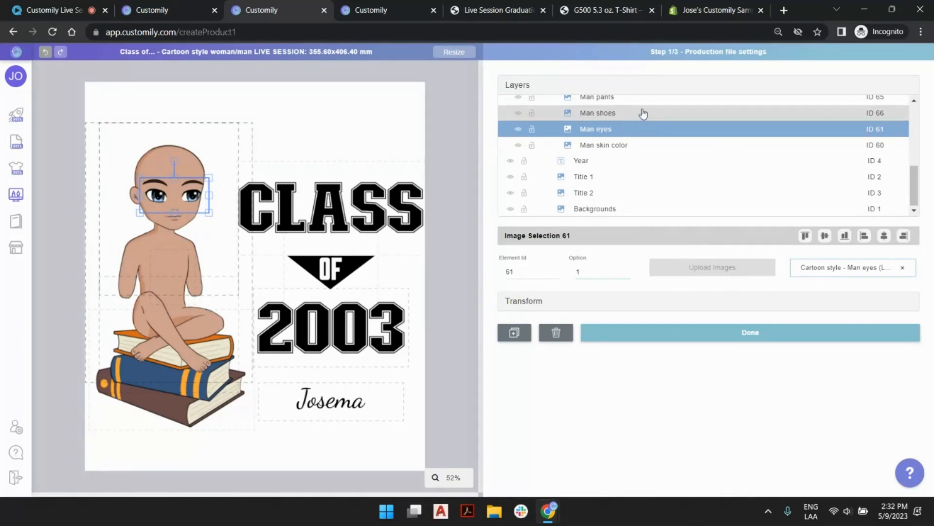
click(604, 115)
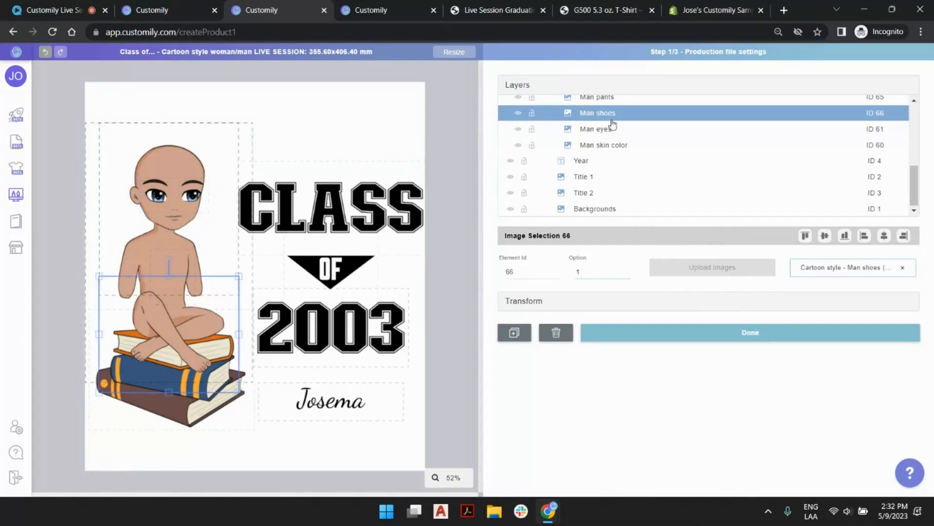
click(626, 269)
- Show the dark trousers on the Man pants layer and set the Man clothes layer to option 2
scroll(622, 175, up, 2)
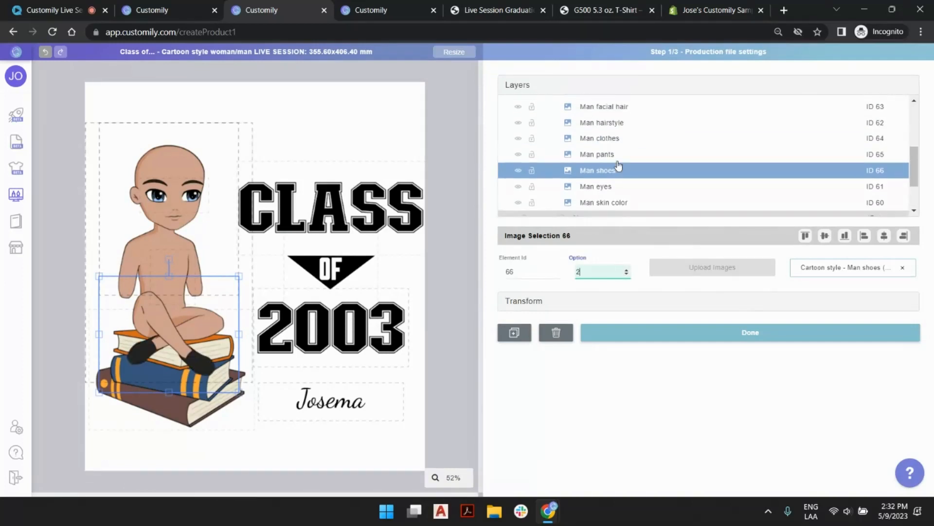
click(621, 159)
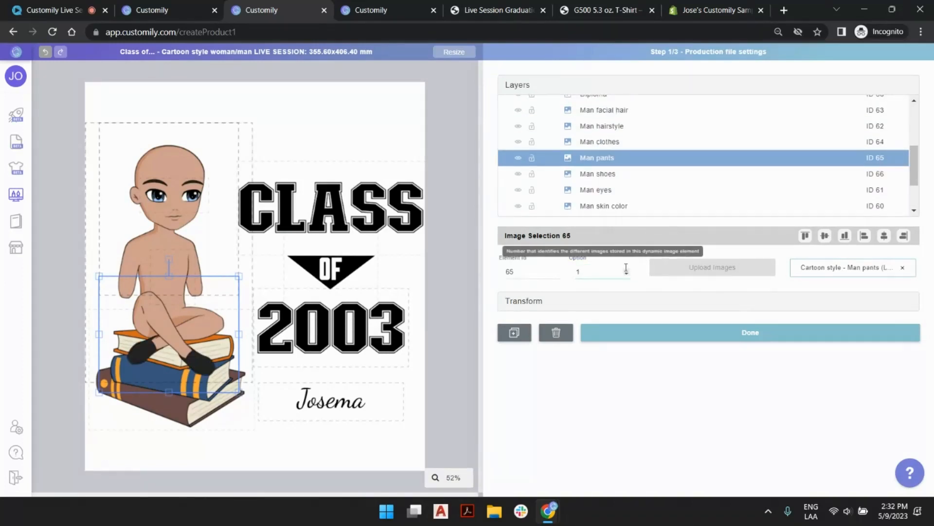
click(627, 266)
click(610, 141)
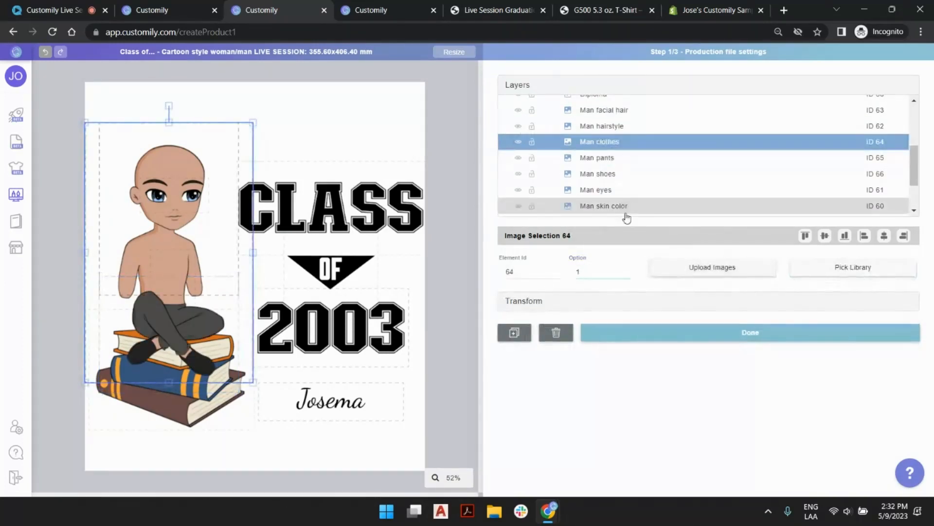
click(627, 269)
- Set the Man hairstyle layer to option 20 and clear the selection
scroll(617, 193, up, 2)
scroll(617, 192, down, 2)
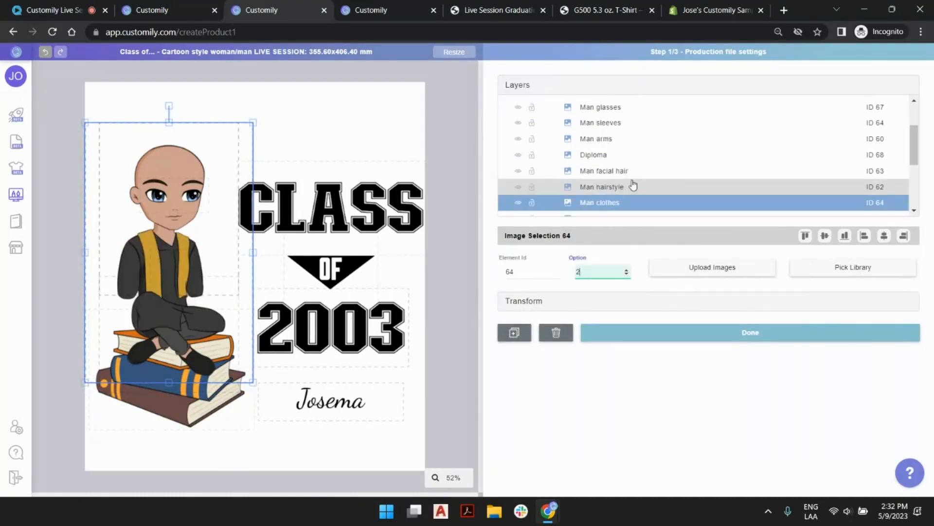
click(618, 187)
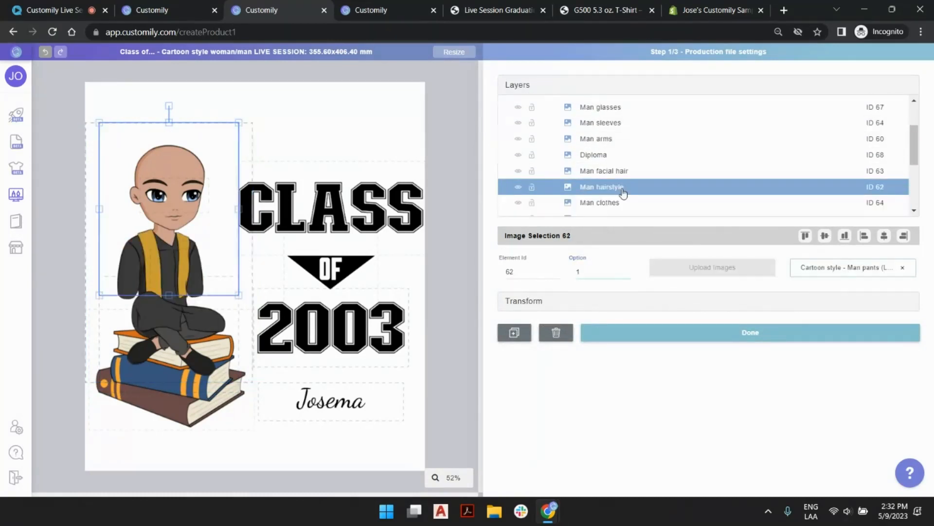
click(627, 270)
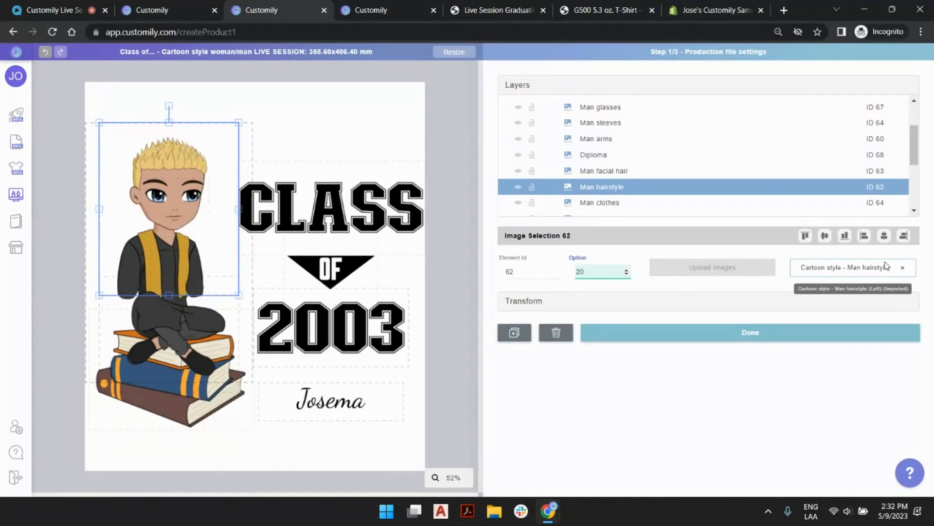
click(463, 110)
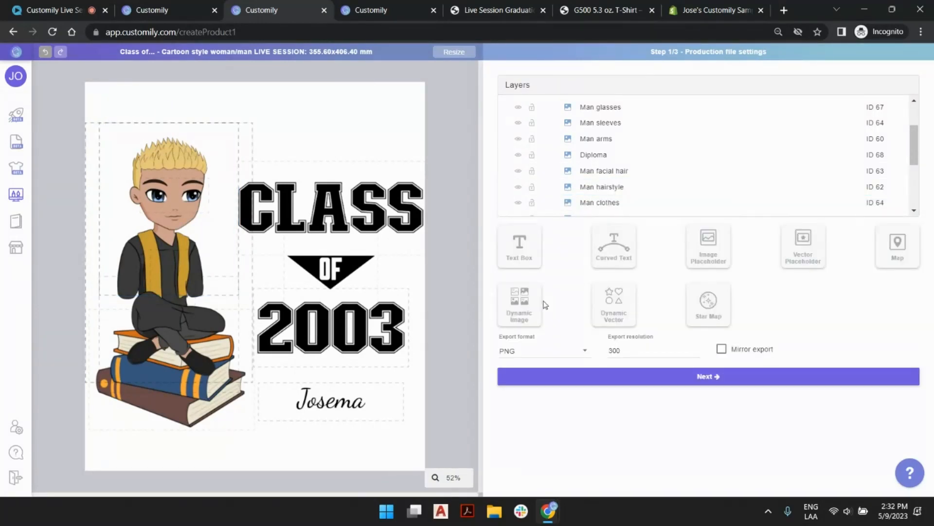
- Add a dynamic image element, search the image libraries for "dog" and assign the mirrored Kawaii Style - Dogs library
click(523, 305)
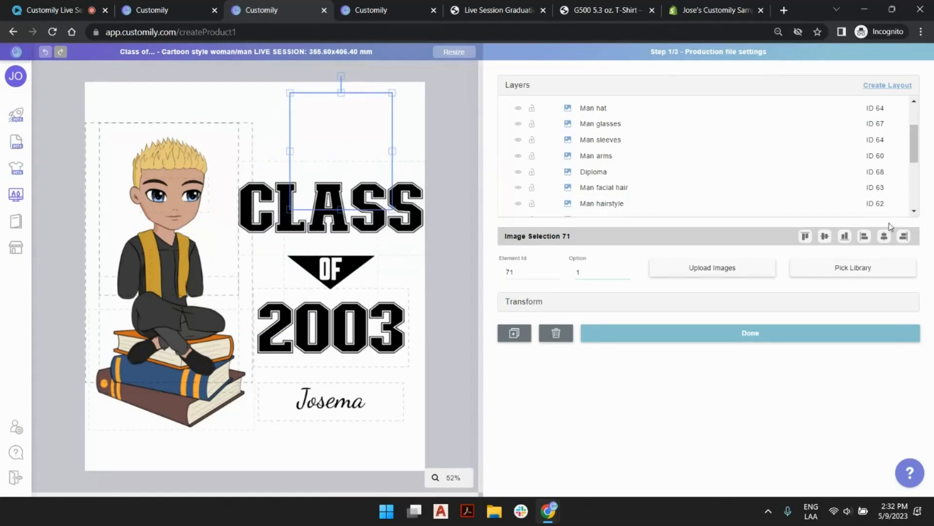
click(861, 267)
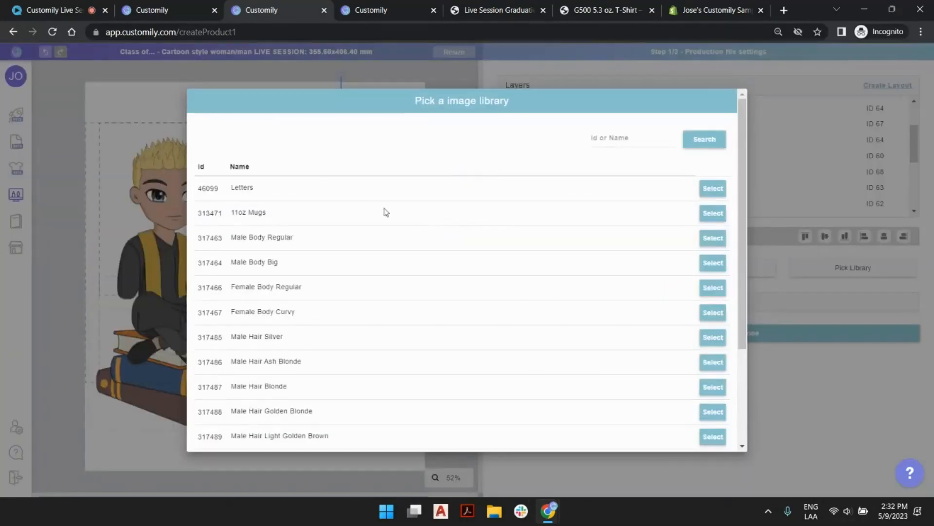
click(622, 136)
text(do)
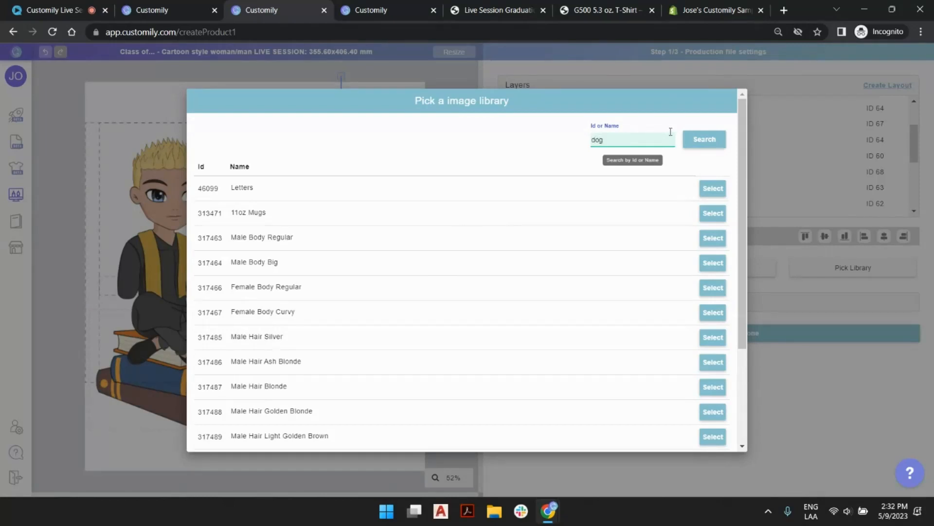
text(g)
click(703, 139)
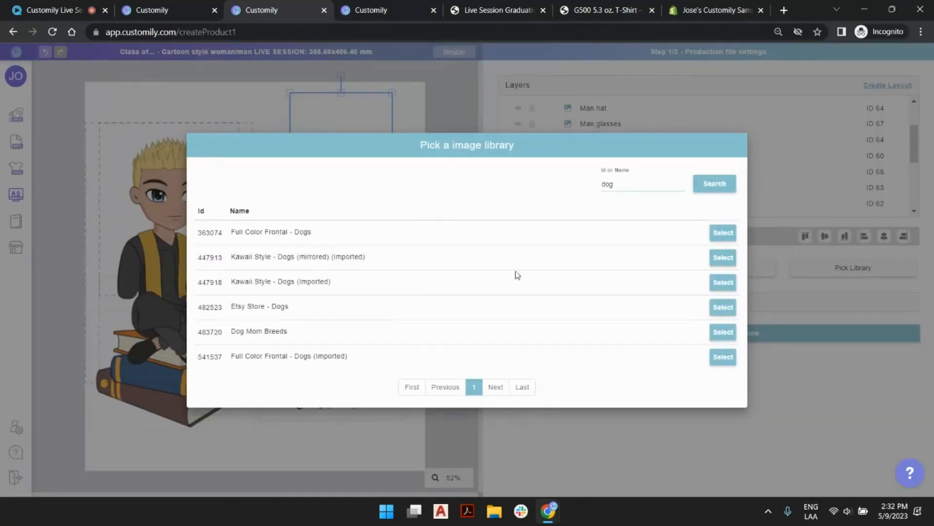
click(723, 257)
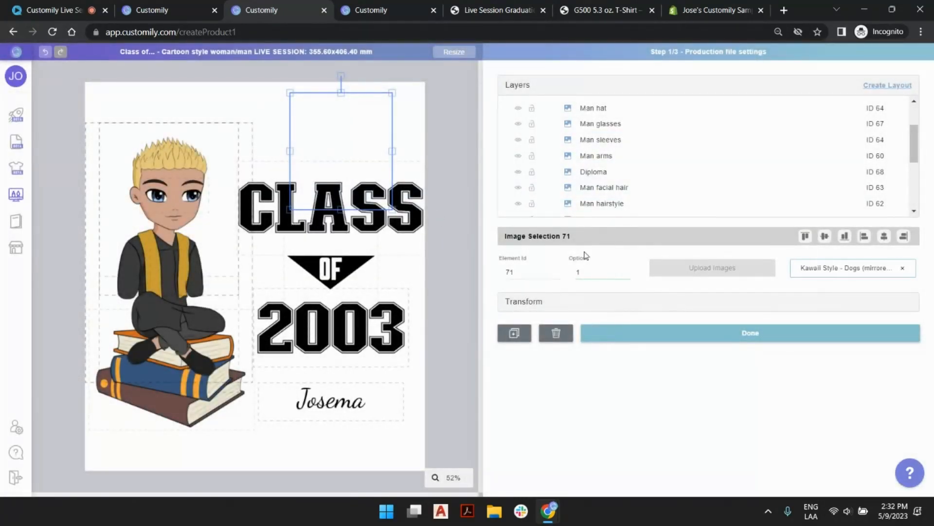
- Set the new dynamic image to option 2, then enlarge the dog and place it beside the man on the books
click(626, 271)
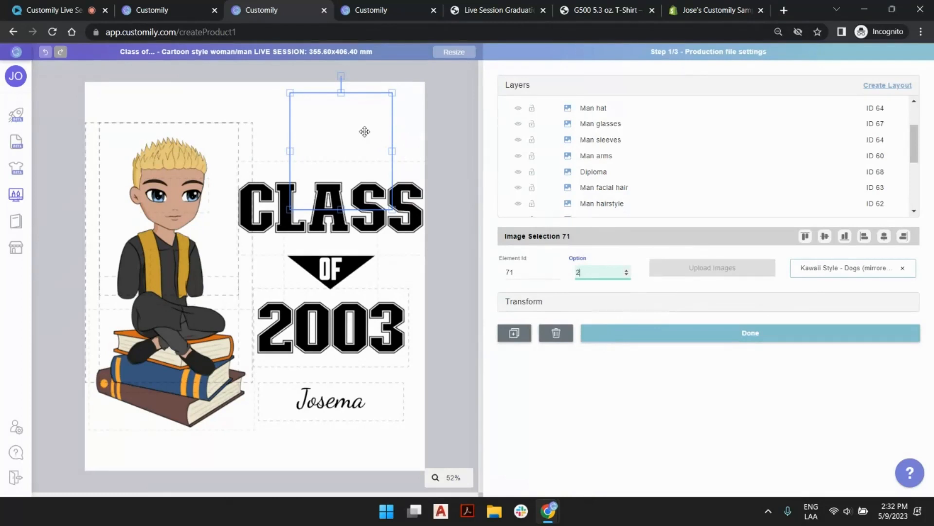
drag(357, 134, 241, 301)
drag(280, 253, 386, 133)
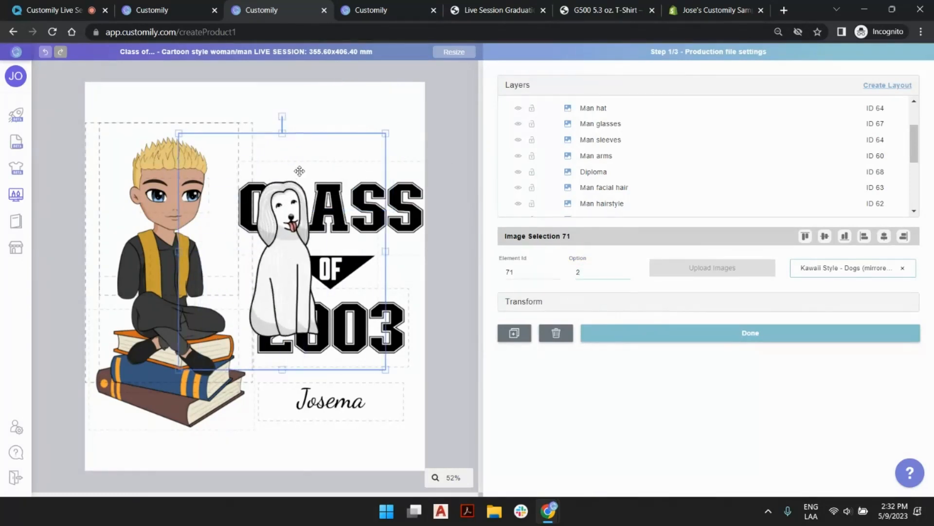
drag(320, 162, 258, 188)
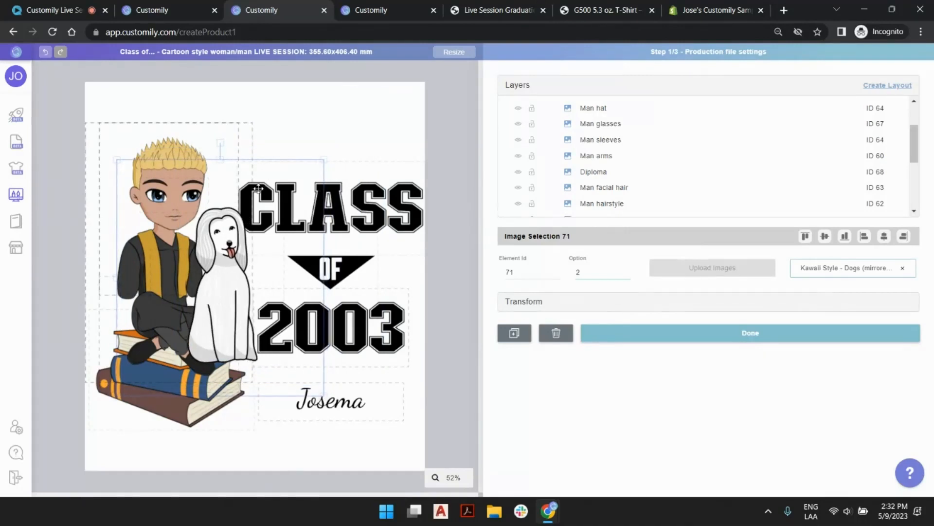
- Lower the dog image in the layer order so it sits behind the man, then remove it from the canvas
scroll(604, 173, up, 2)
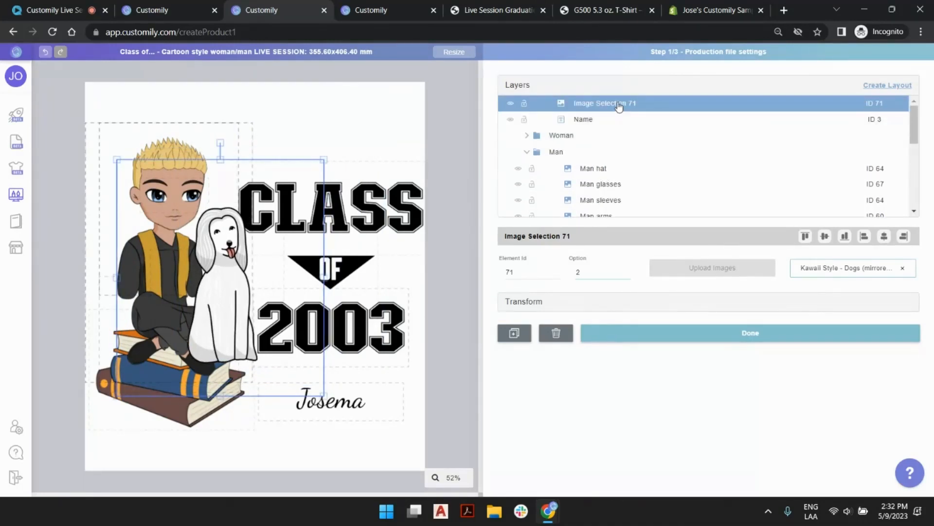
drag(619, 105, 624, 163)
scroll(630, 160, up, 5)
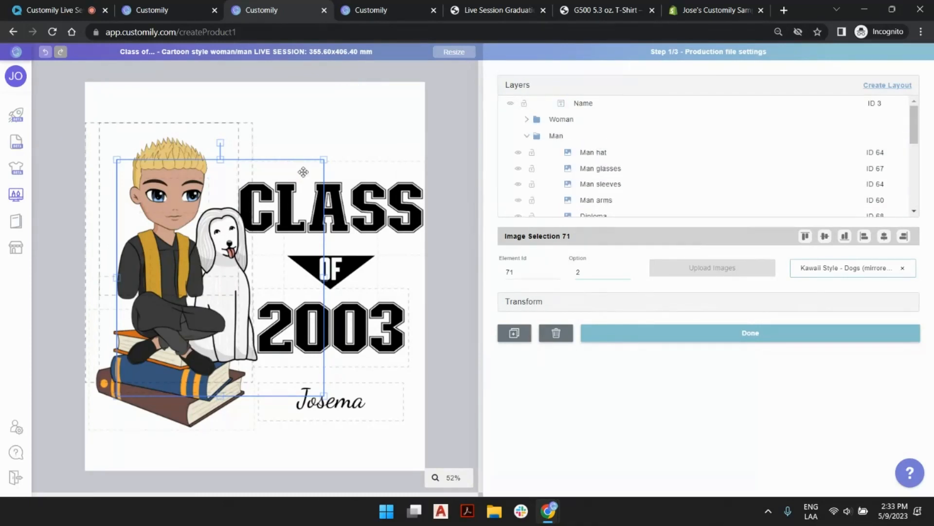
drag(303, 172, 300, 177)
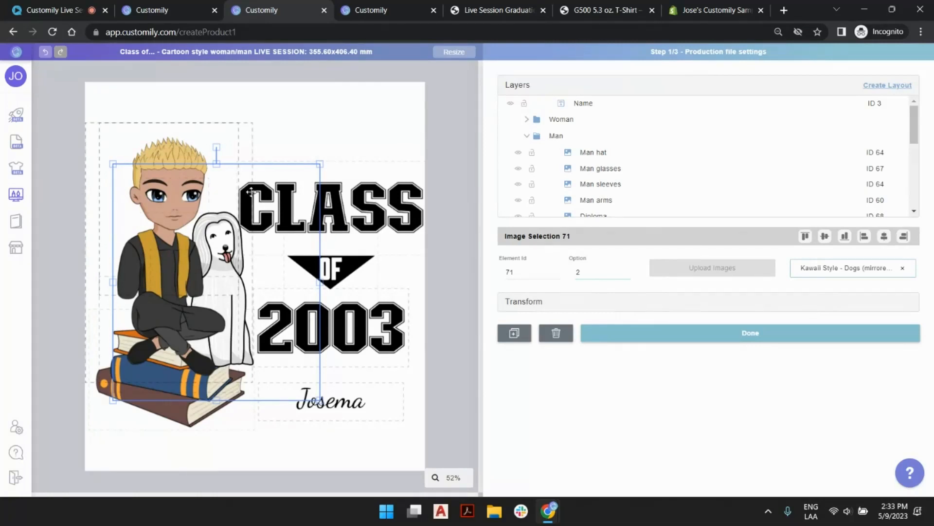
click(290, 108)
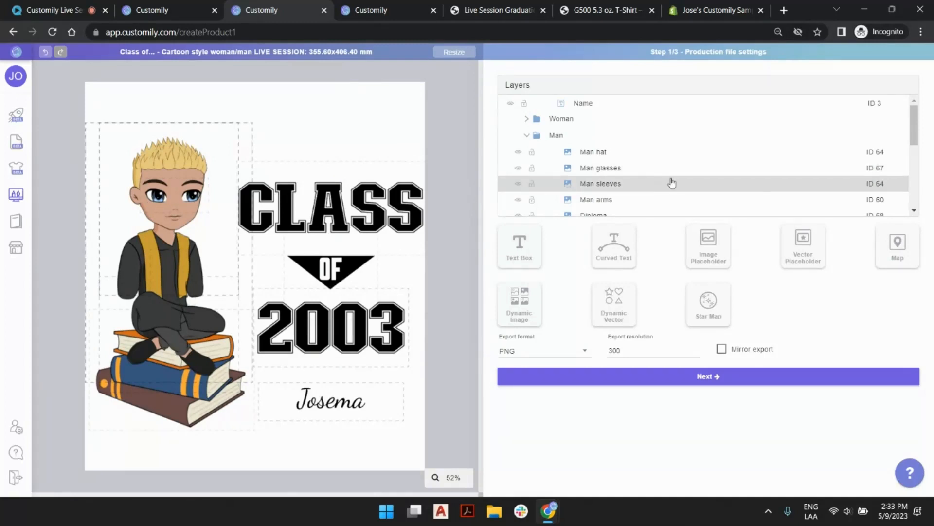
- Set the Man facial hair, Diploma, Man arms and Man sleeves layers to option 2
scroll(639, 197, down, 3)
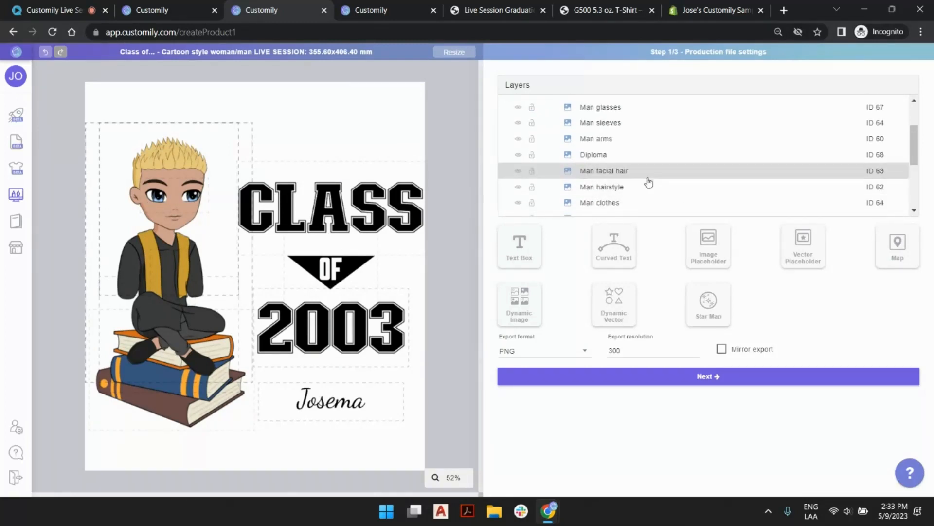
click(633, 171)
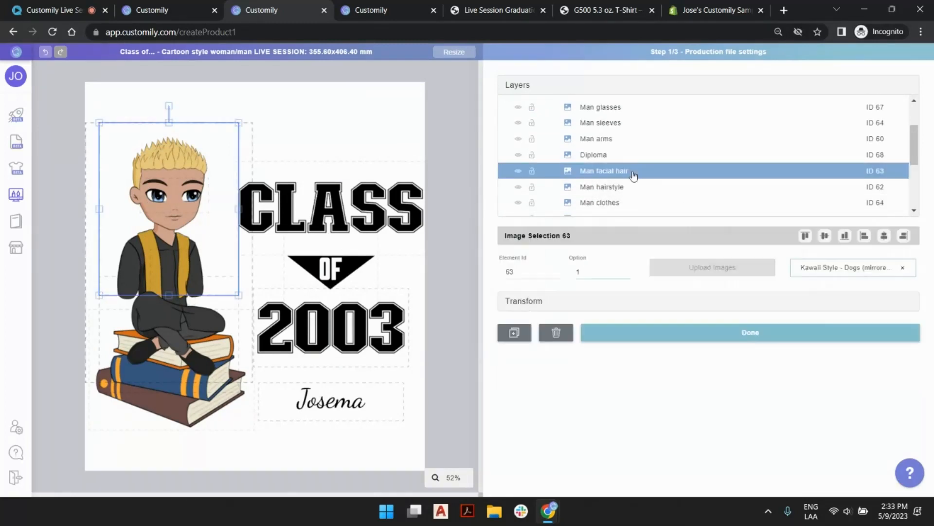
click(626, 271)
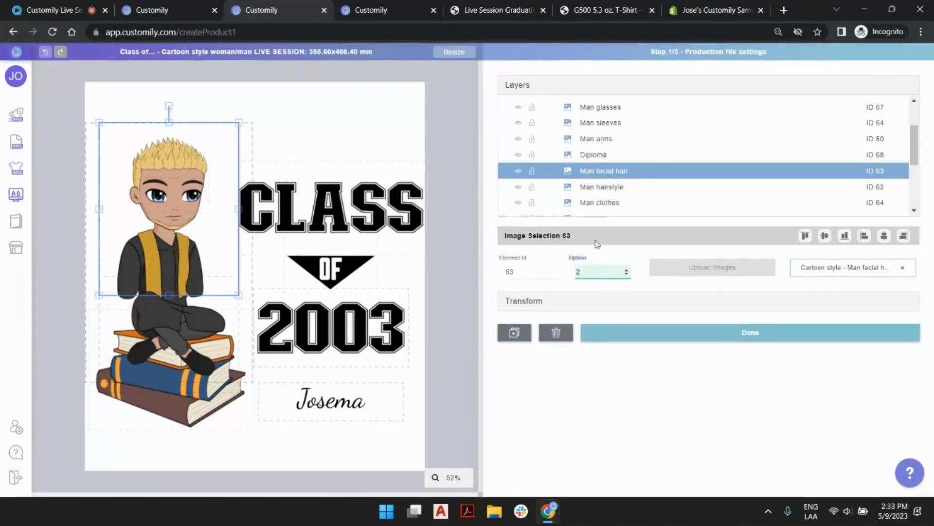
click(614, 156)
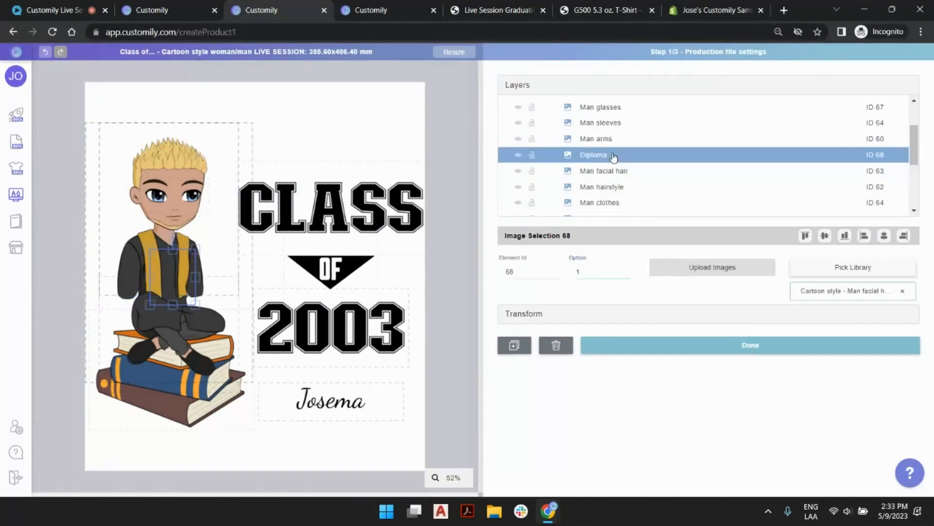
click(627, 269)
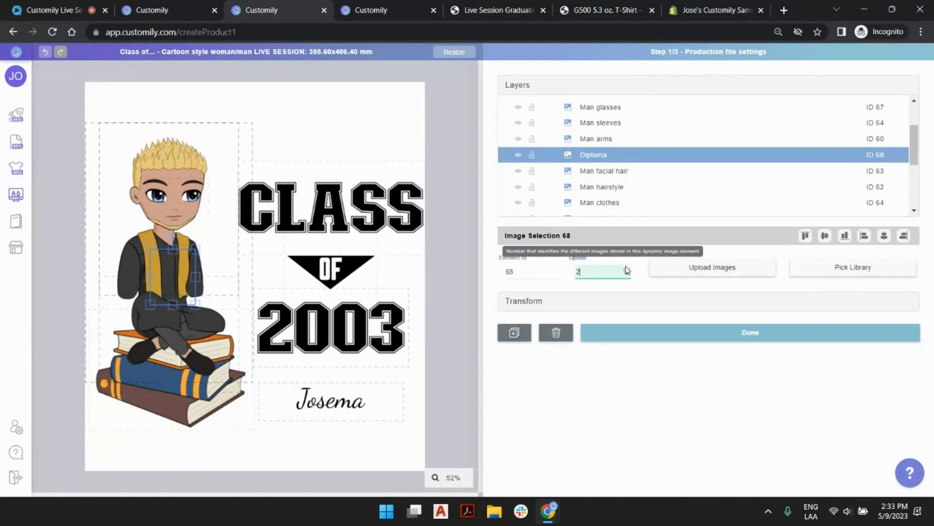
click(604, 140)
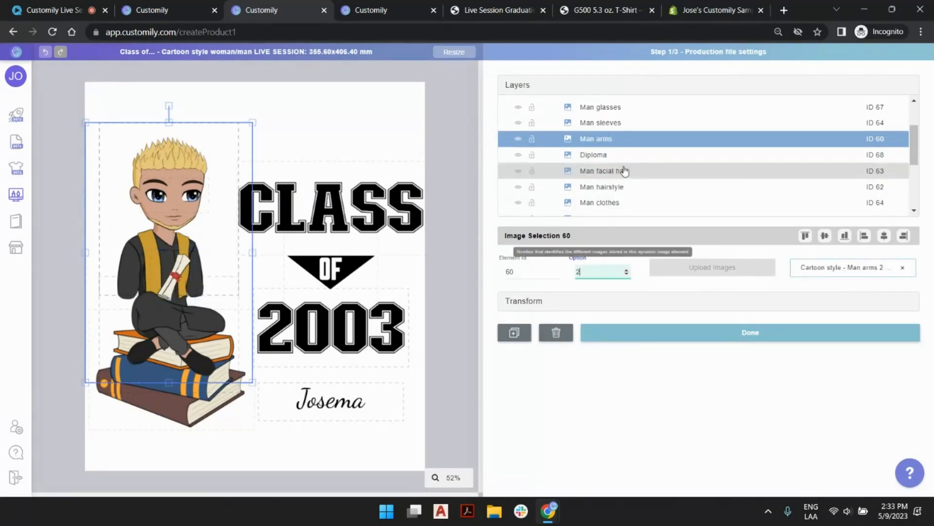
click(617, 124)
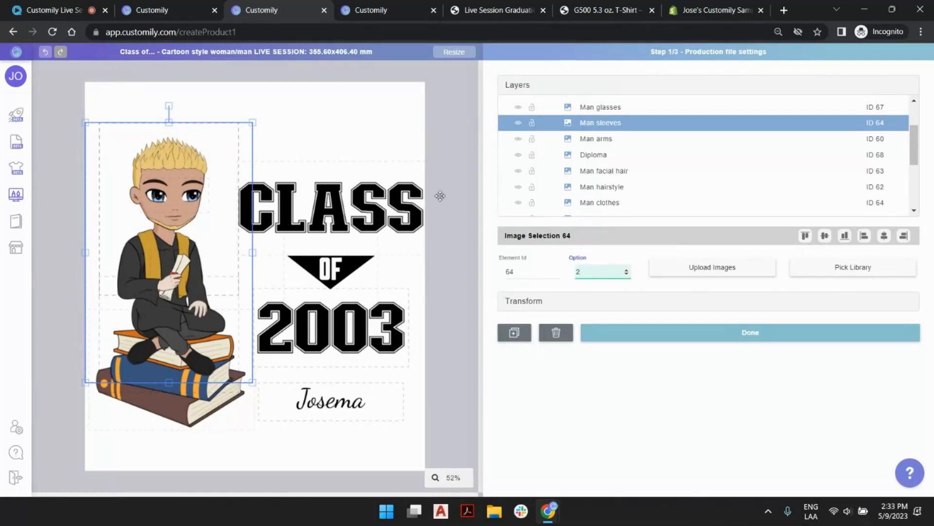
- Set the Man glasses and Man hat layers to option 2 and clear the selection
scroll(625, 129, up, 1)
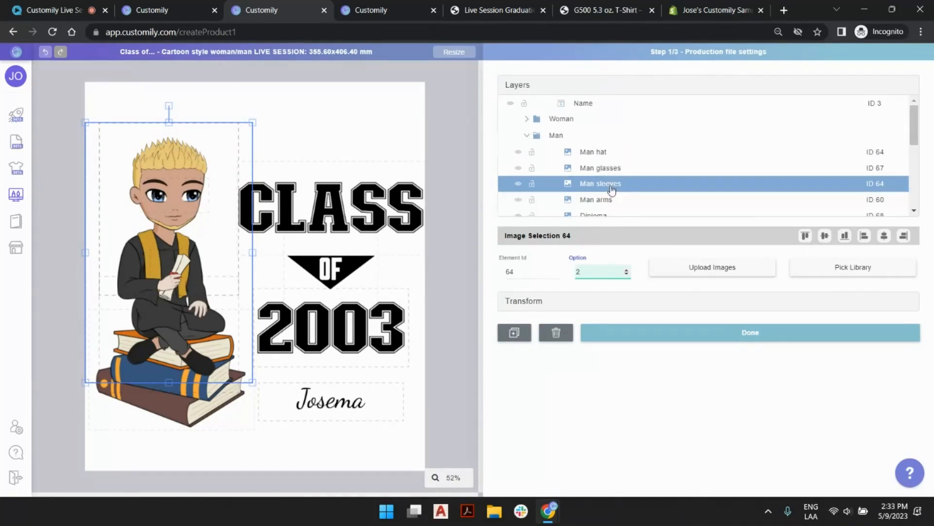
click(605, 168)
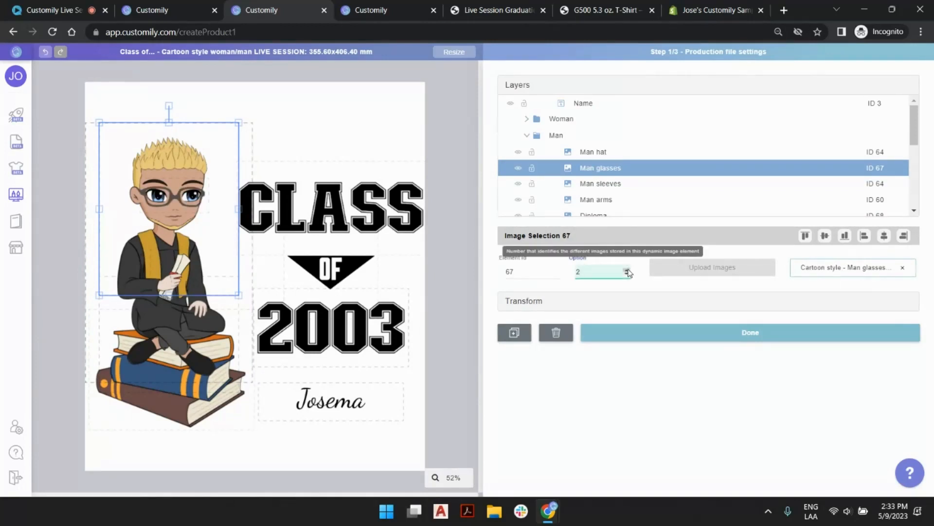
click(608, 152)
click(627, 270)
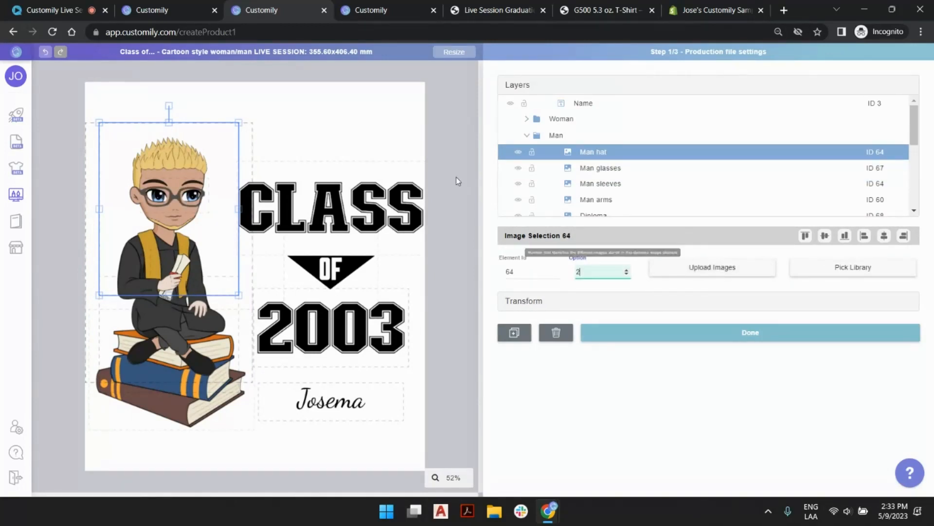
click(440, 117)
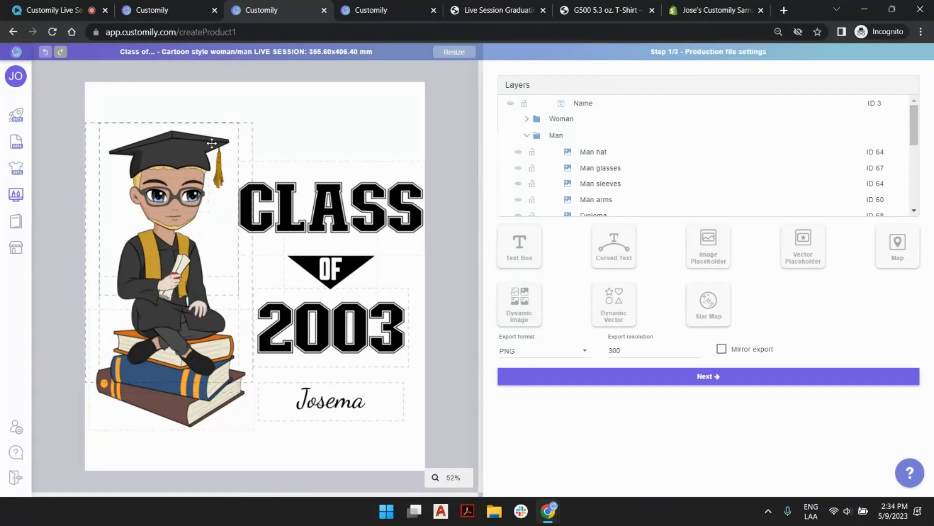
- Compare the element IDs of the Man hat, Man facial hair, Man clothes and Man sleeves layers
click(603, 154)
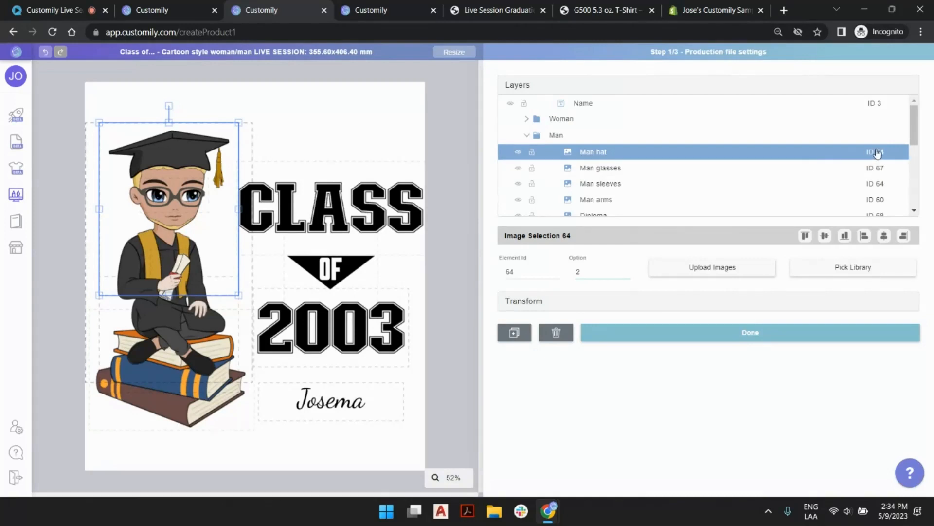
scroll(884, 146, down, 2)
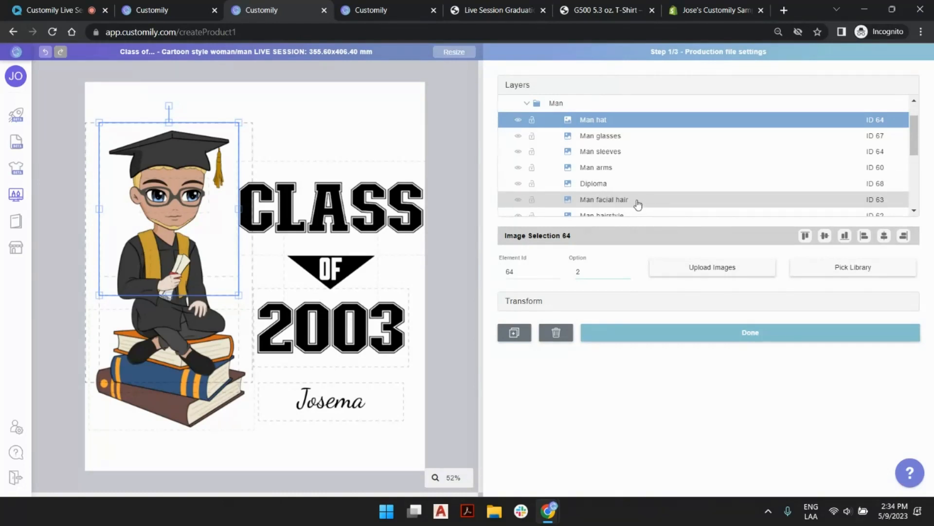
click(610, 200)
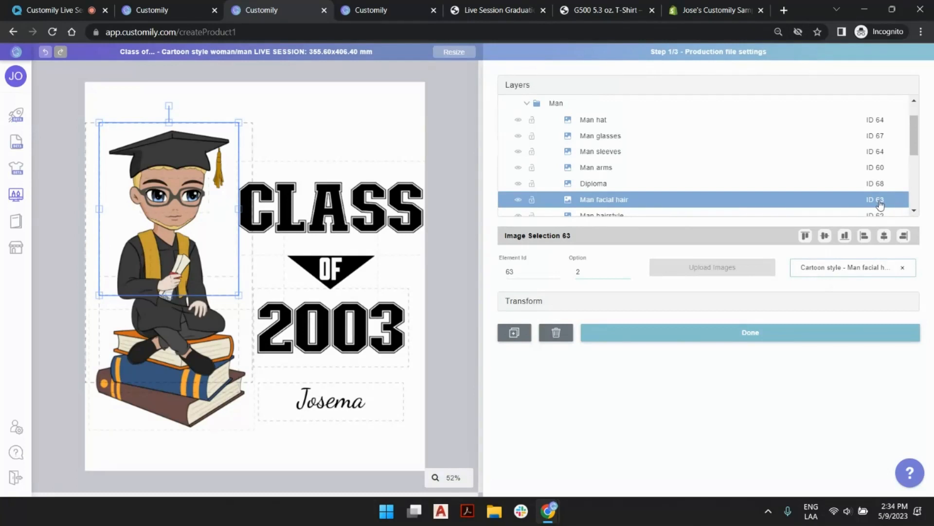
scroll(798, 168, down, 3)
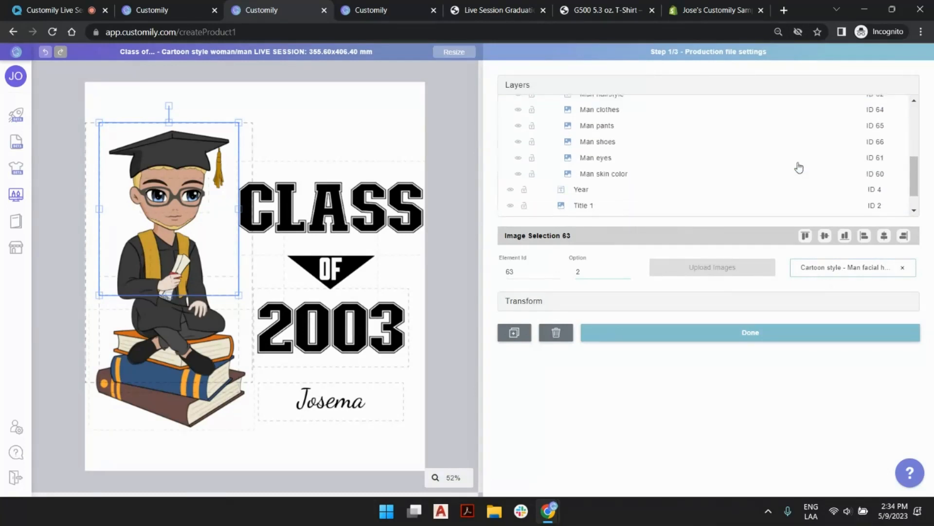
scroll(737, 166, up, 2)
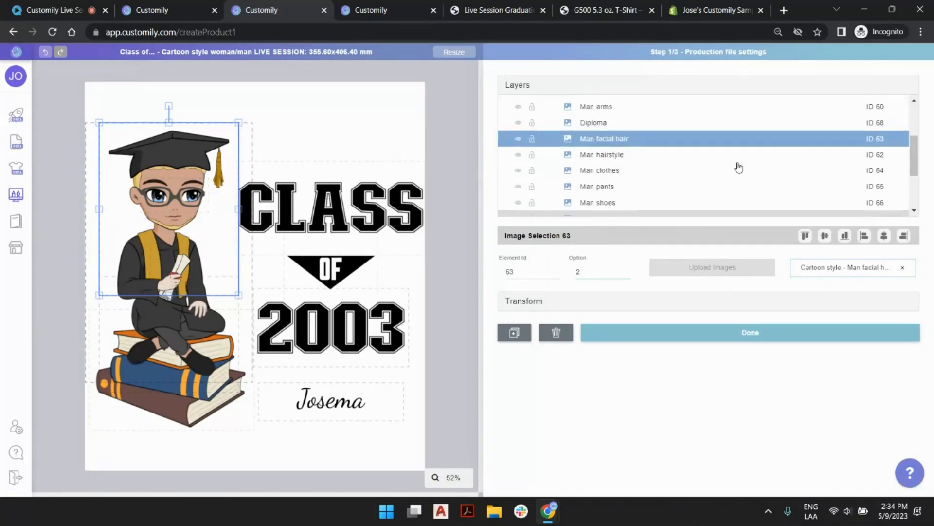
click(641, 171)
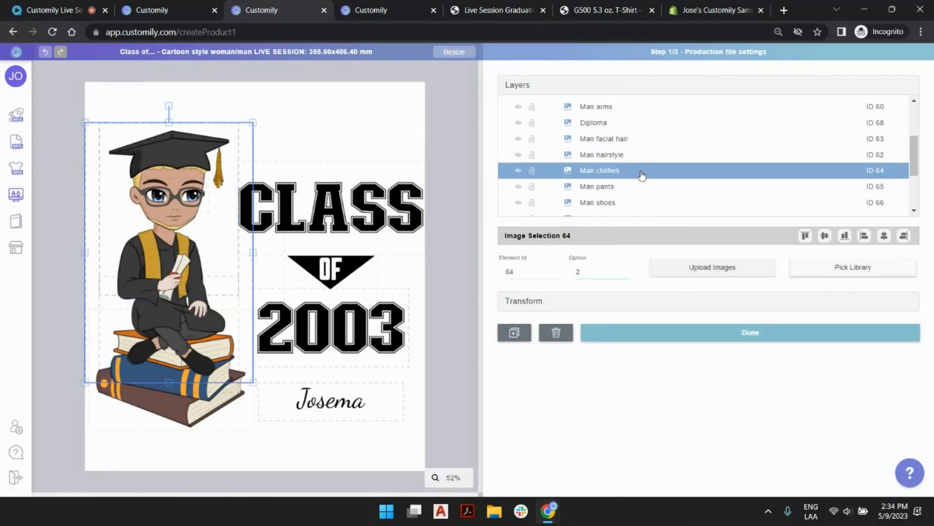
click(518, 171)
click(518, 171)
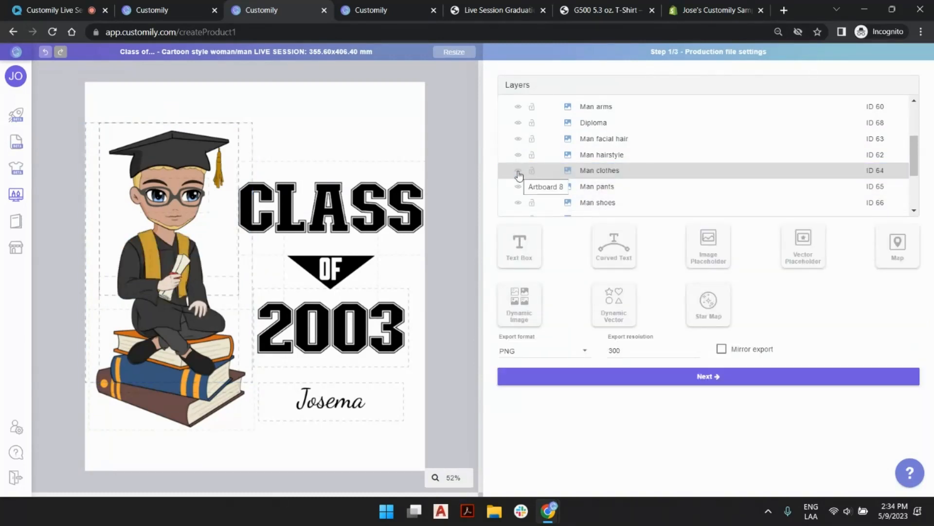
click(874, 171)
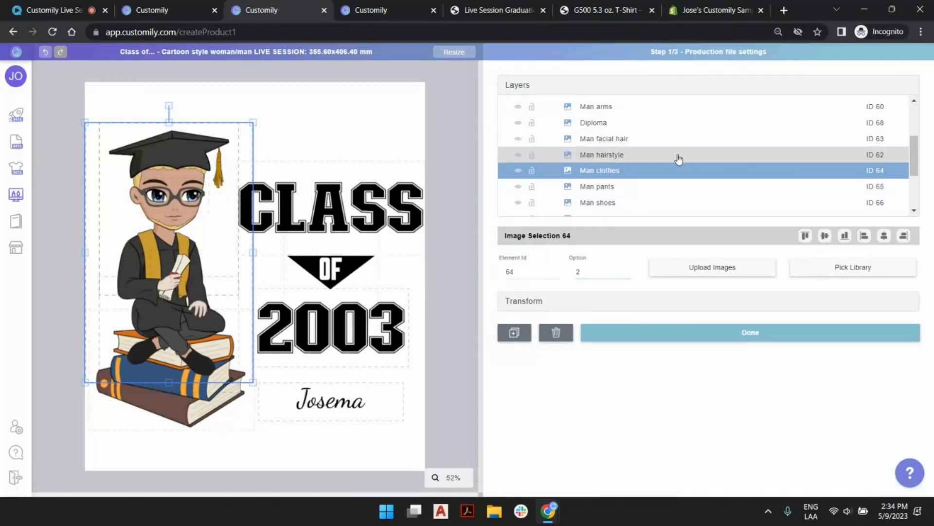
scroll(674, 156, up, 2)
click(879, 154)
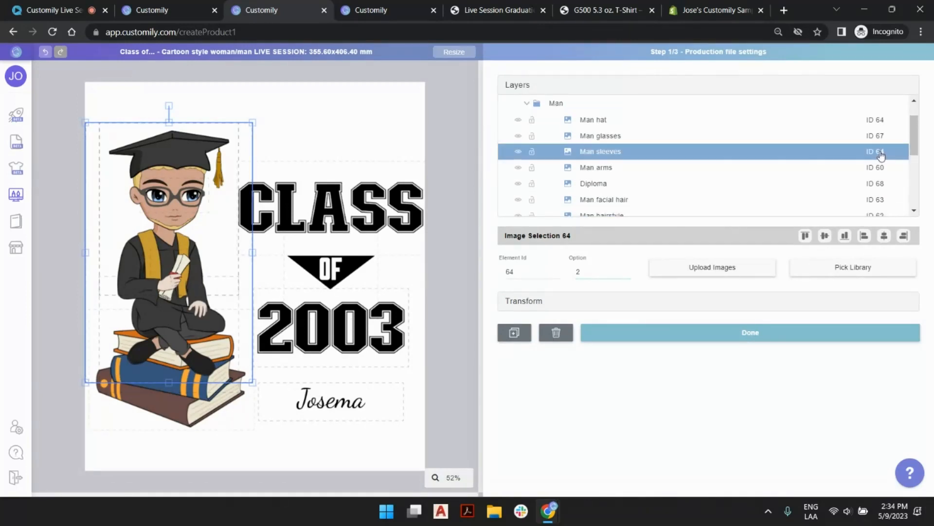
- Set the Man hat layer's element ID to 80 and reselect the layer
click(884, 125)
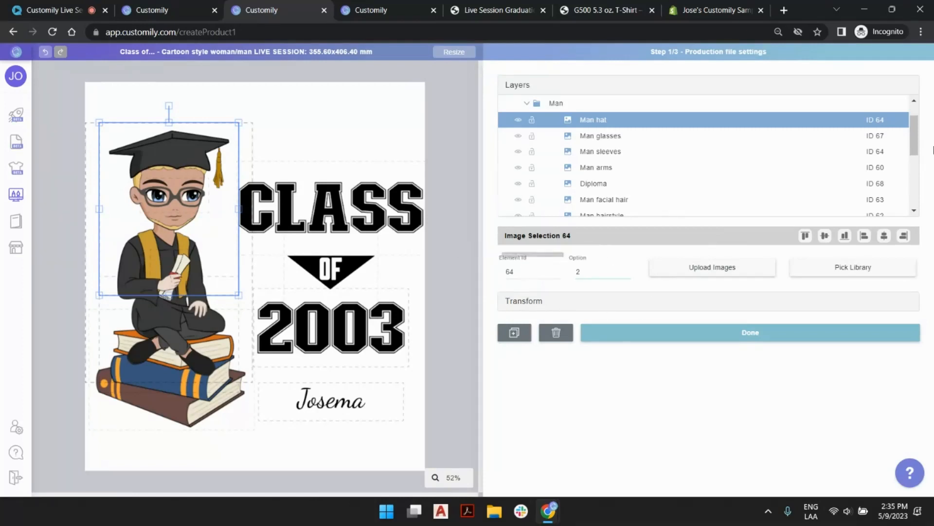
drag(530, 274, 493, 275)
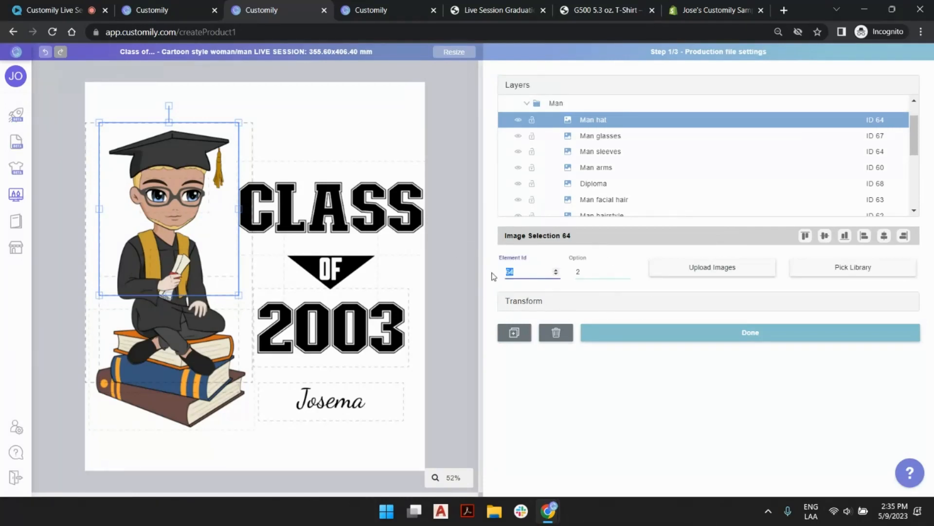
text(80)
click(468, 265)
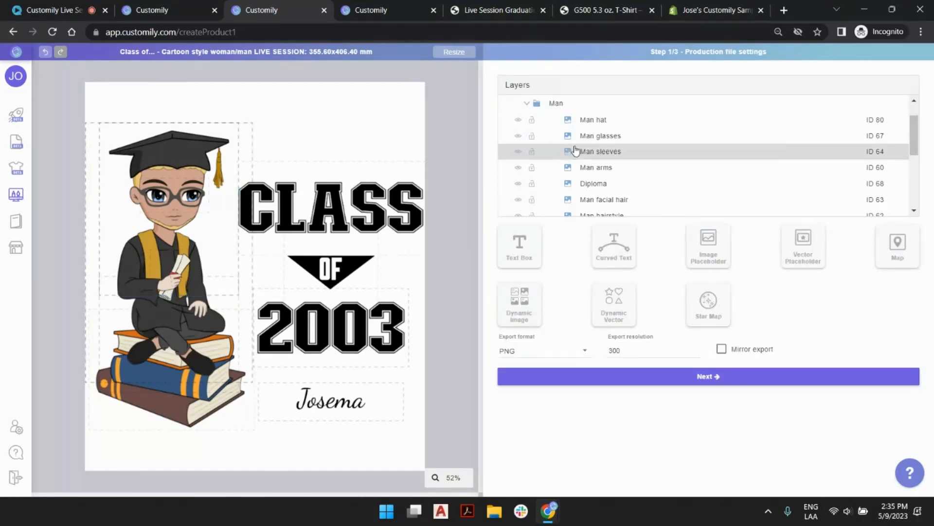
click(589, 123)
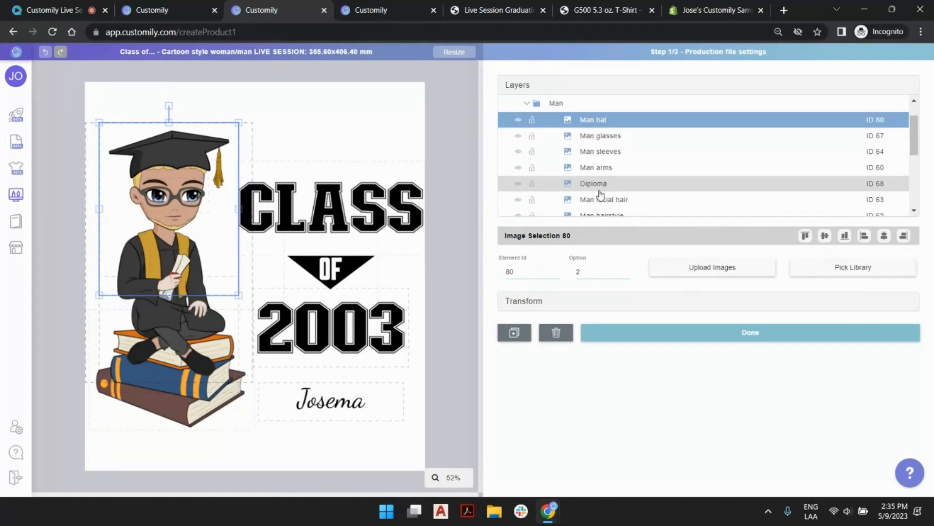
- Collapse the Man folder, expand the Woman folder and set the Woman hat layer to option 2
click(526, 103)
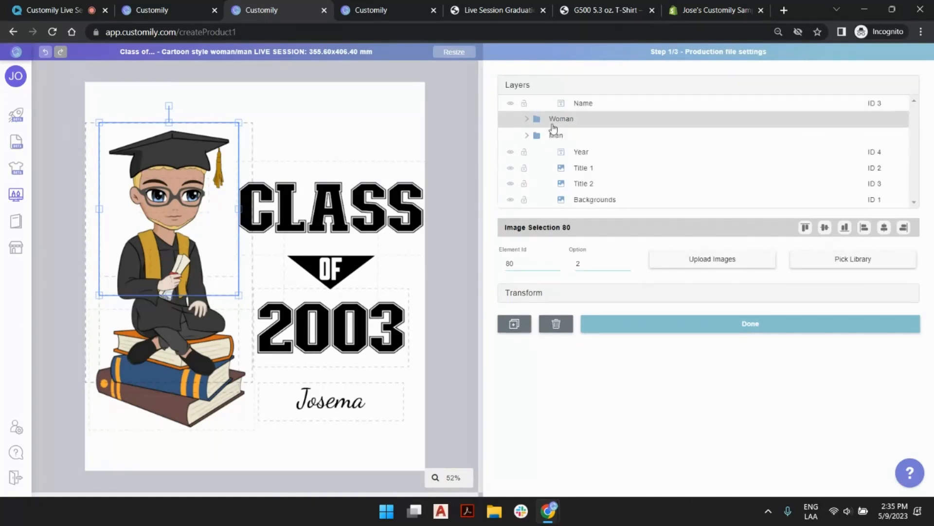
click(528, 120)
click(612, 142)
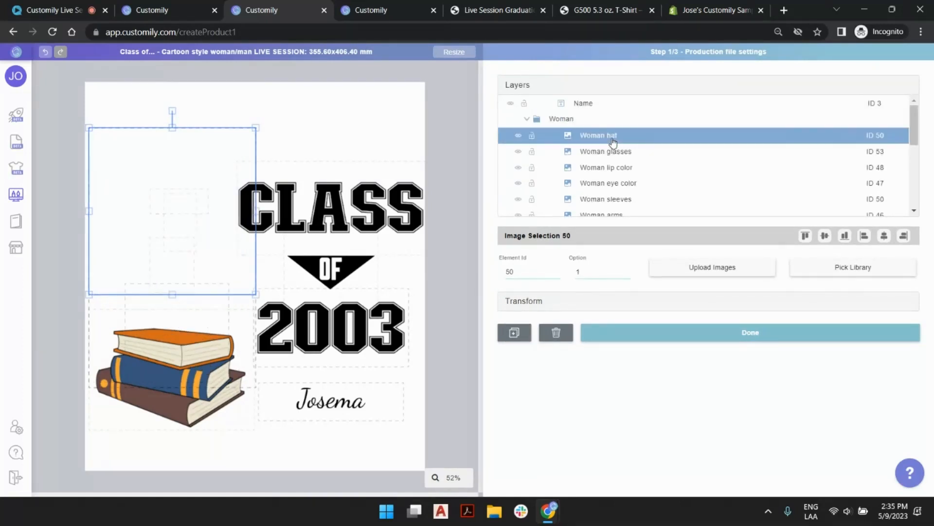
click(626, 270)
double_click(529, 272)
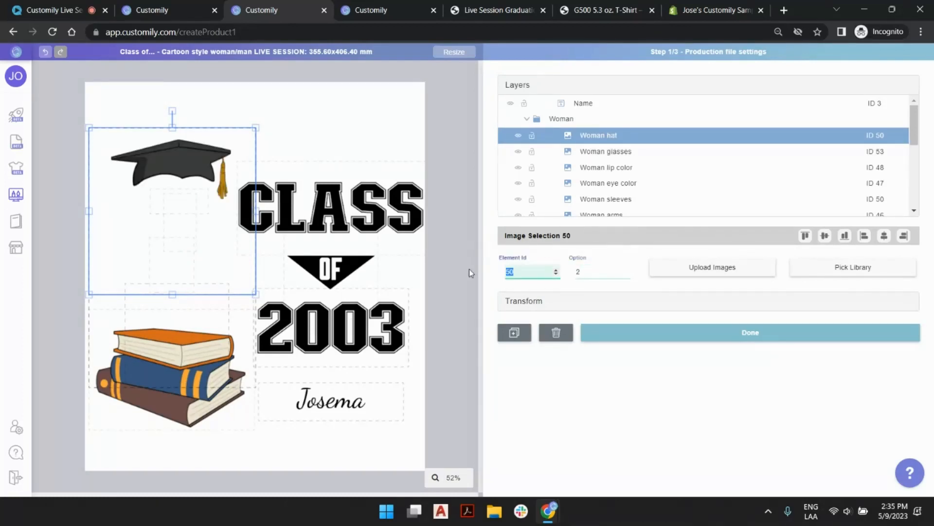
- Set the Woman sleeves and Woman clothes layers to option 2
click(780, 201)
scroll(690, 160, down, 2)
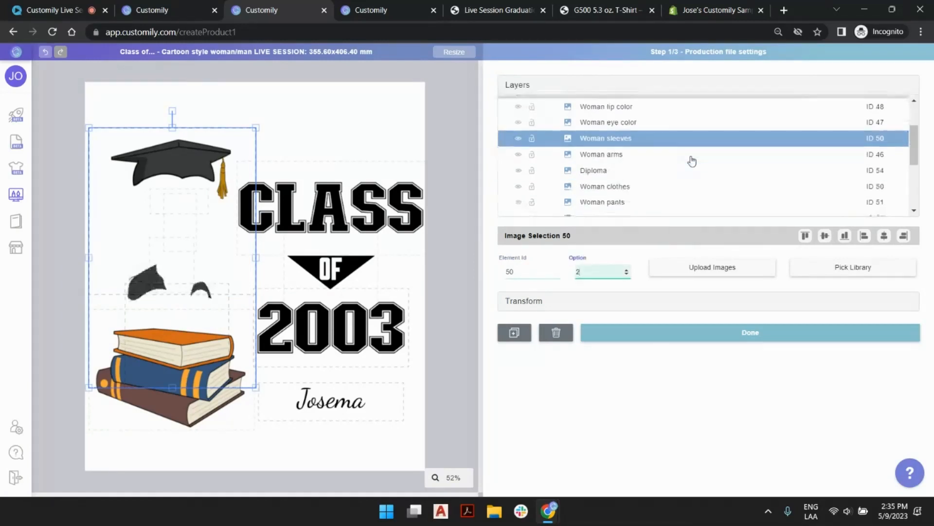
click(656, 187)
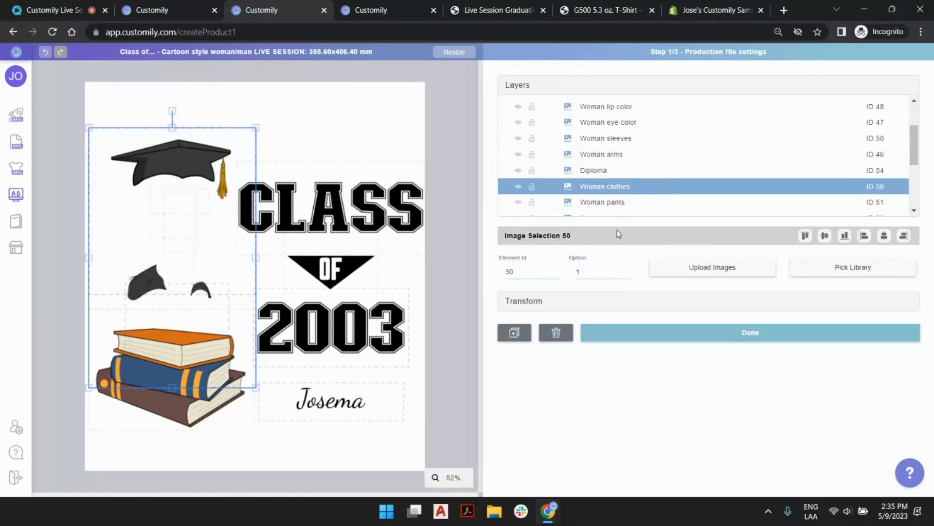
click(626, 269)
scroll(633, 194, down, 2)
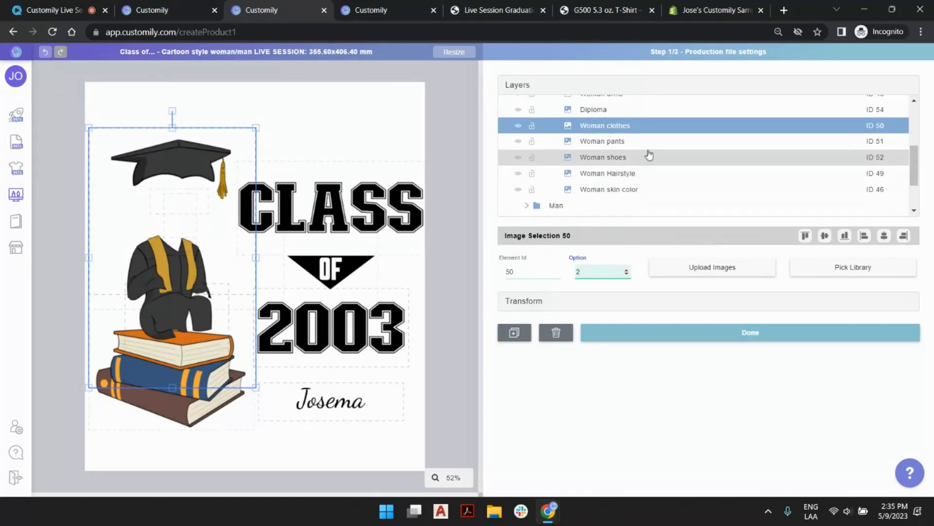
- Set the Woman hat layer's element ID to 81 and clear the selection
scroll(647, 149, up, 2)
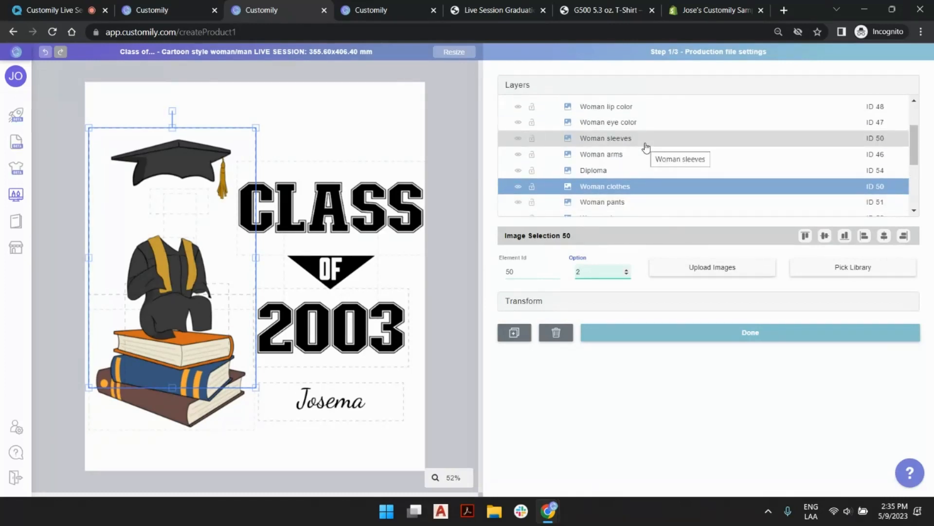
scroll(667, 188, up, 2)
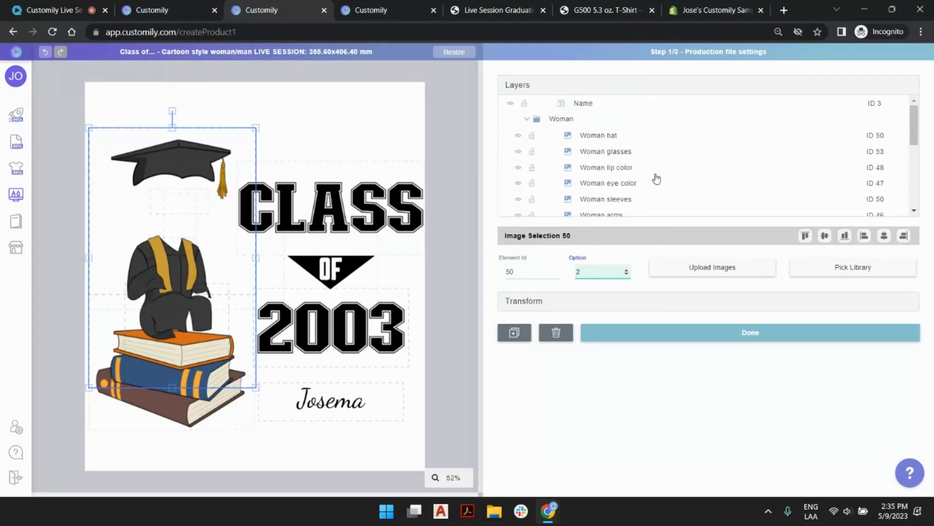
click(651, 140)
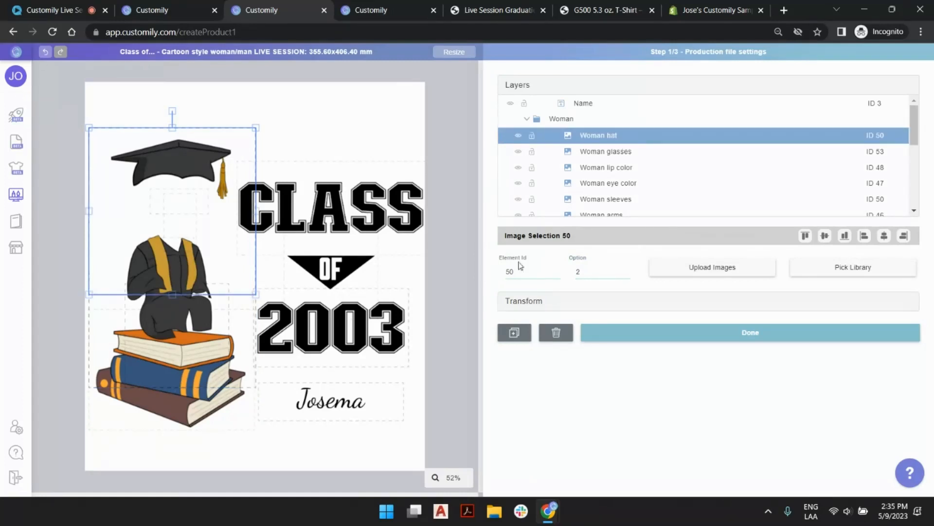
double_click(524, 271)
text(81)
click(441, 240)
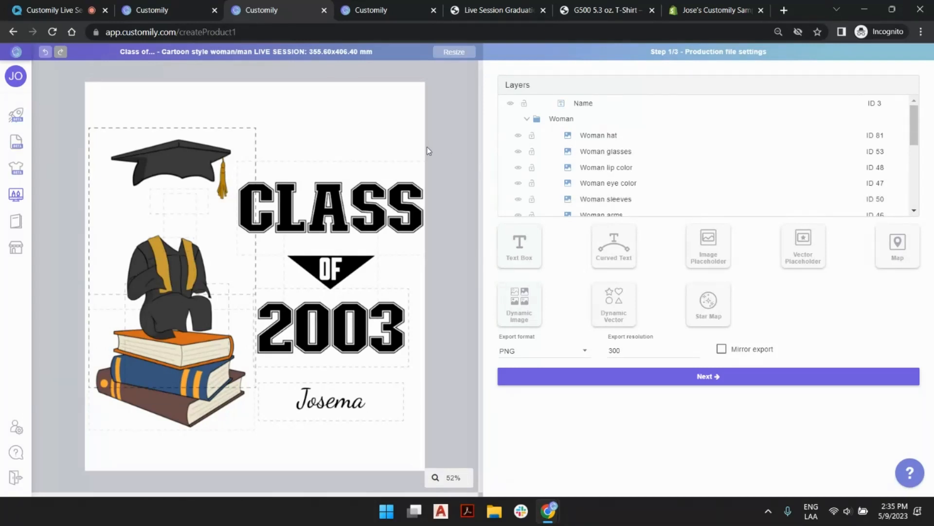
- Set the Diploma layer in the Woman folder and the Woman skin color layer to option 2
scroll(638, 181, down, 2)
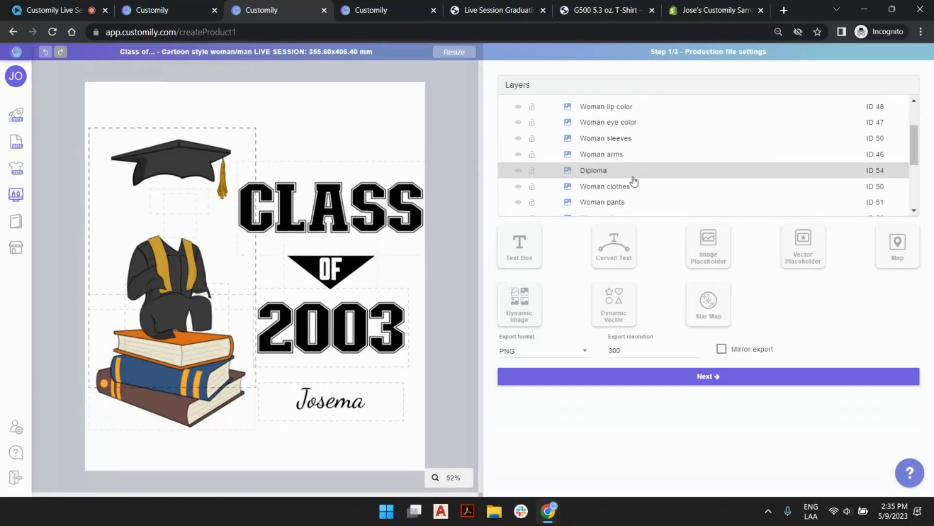
click(740, 175)
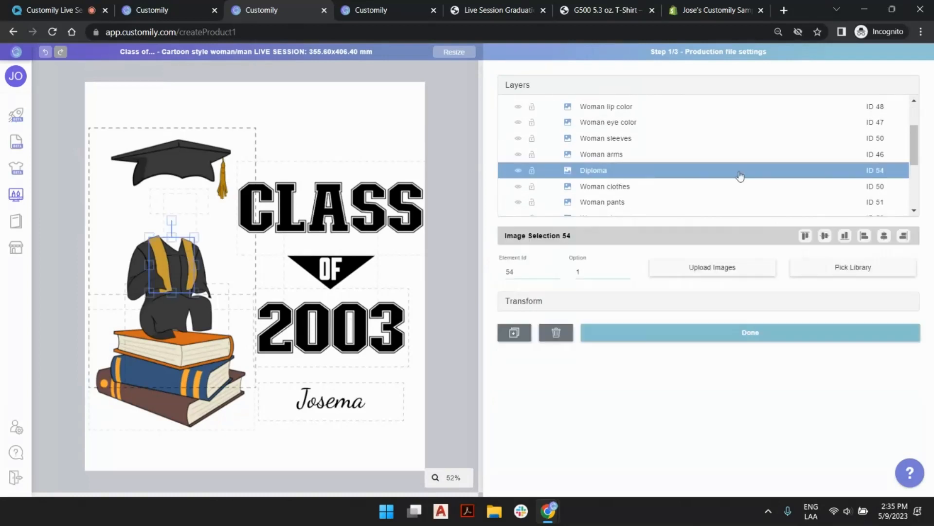
click(626, 270)
click(638, 202)
scroll(642, 195, down, 2)
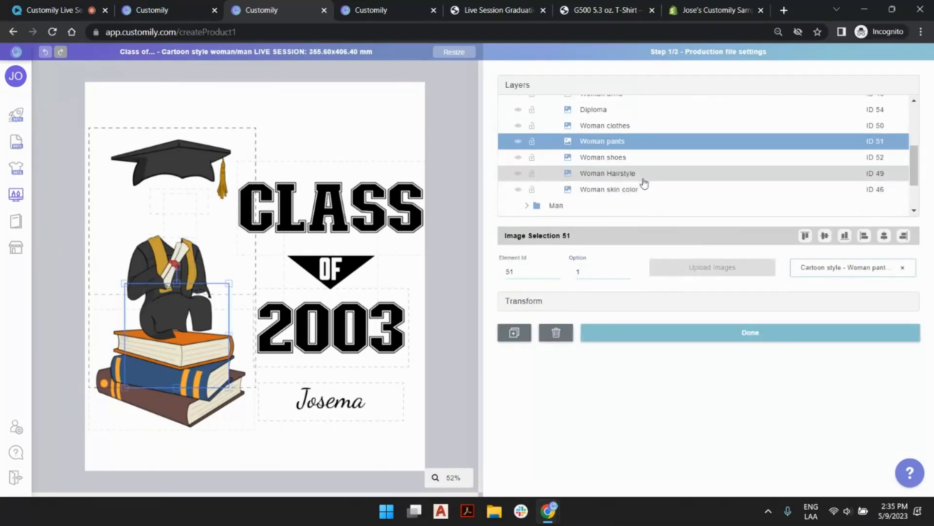
click(644, 190)
click(627, 270)
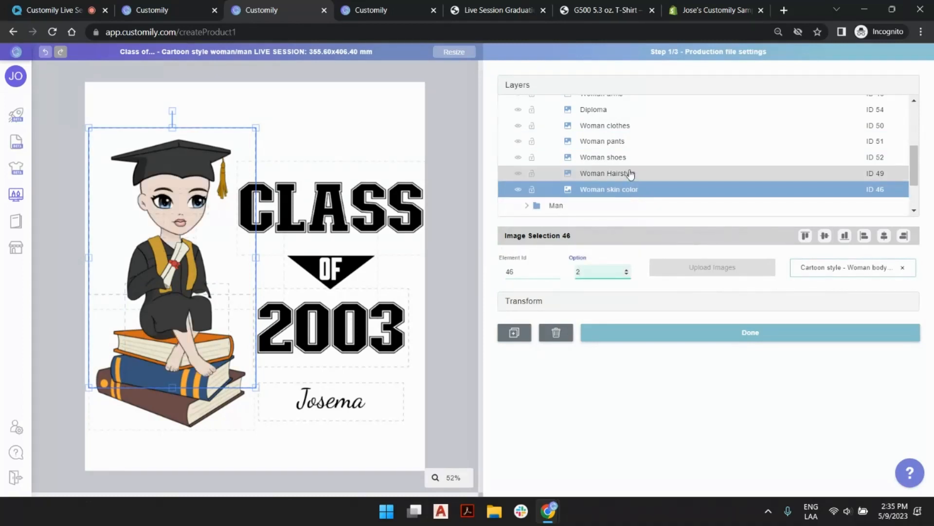
- Set the Woman Hairstyle, Woman shoes and Woman pants layers to option 2
click(627, 173)
click(626, 271)
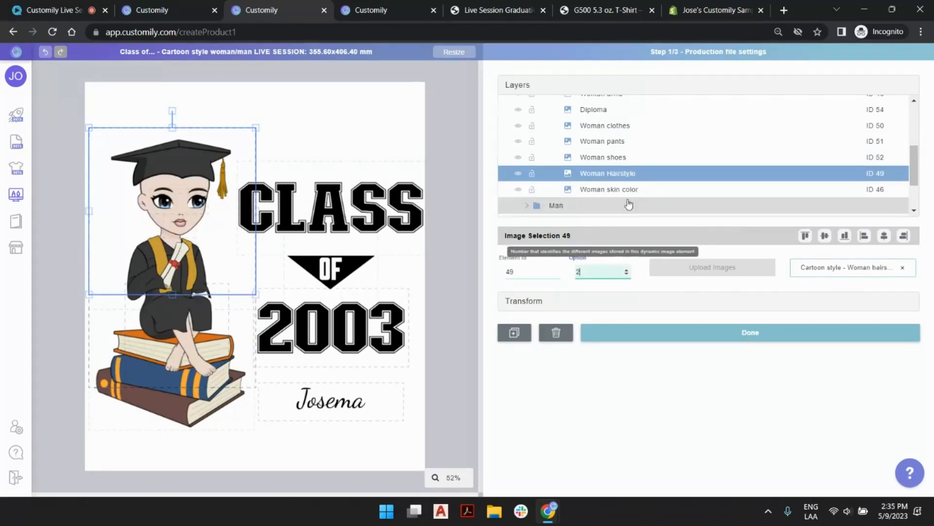
click(619, 158)
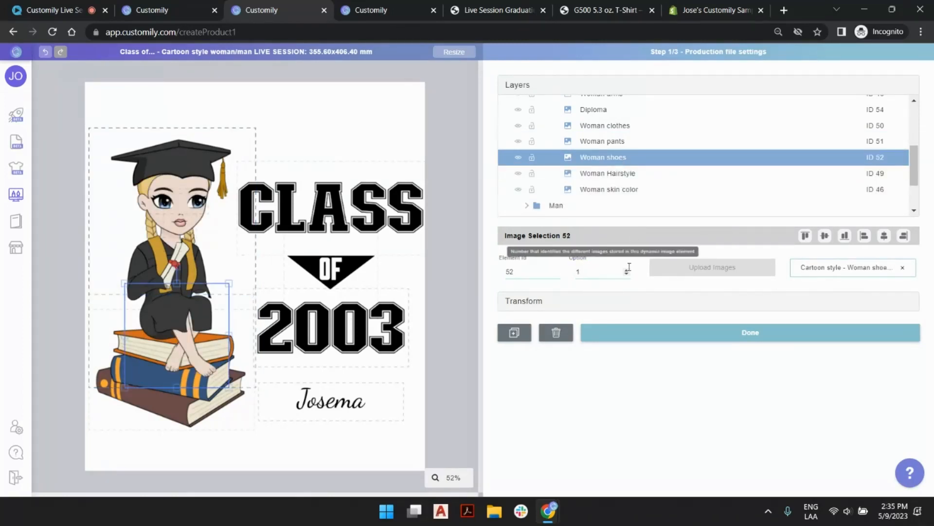
click(627, 270)
click(628, 141)
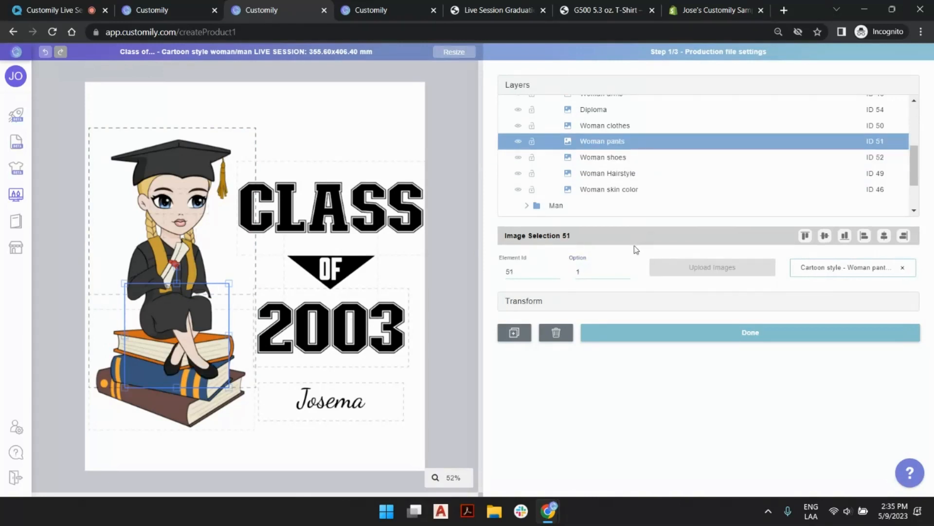
click(626, 270)
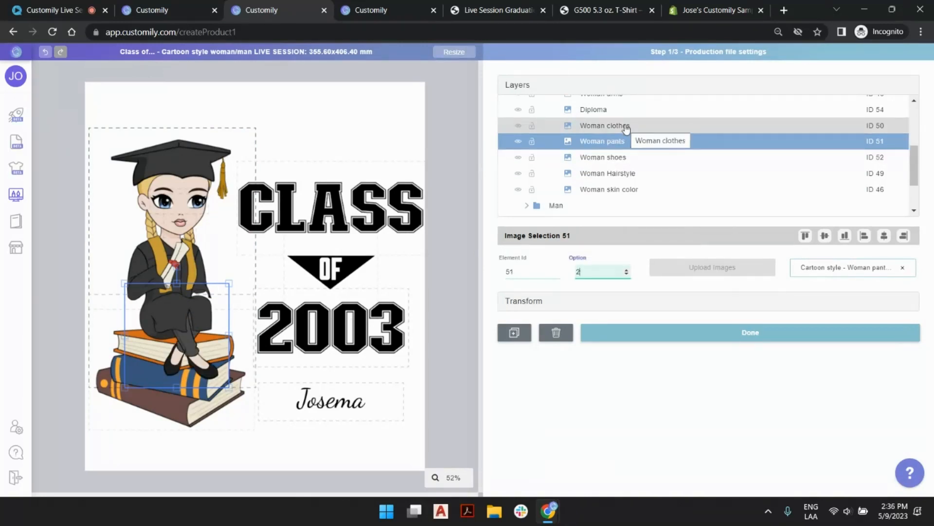
- Raise the Woman sleeves layer by one option, set Woman arms to option 2, and clear the selection
scroll(624, 127, up, 2)
click(616, 138)
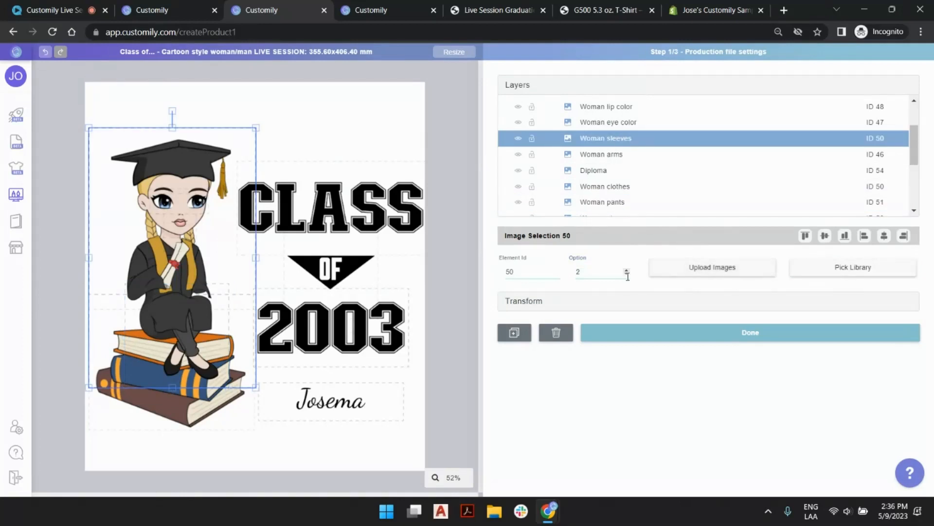
click(627, 269)
click(621, 155)
click(627, 269)
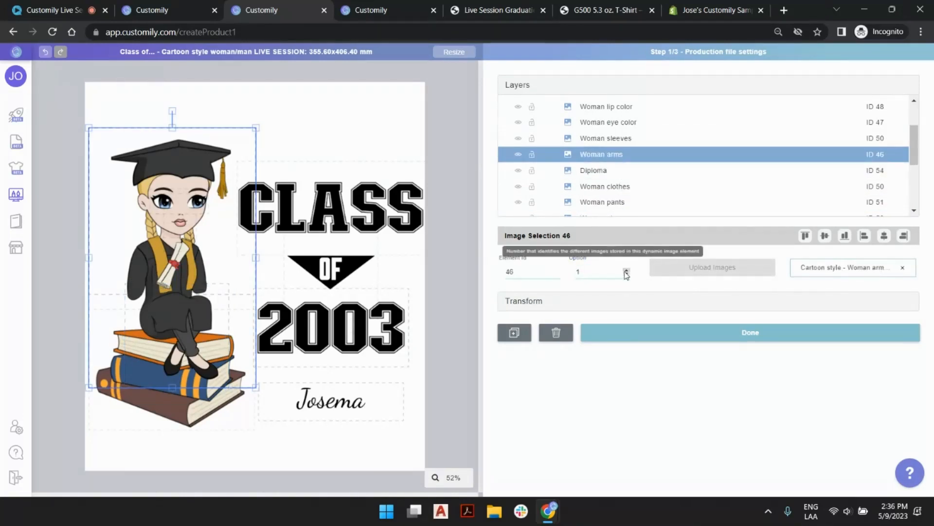
scroll(623, 146, up, 3)
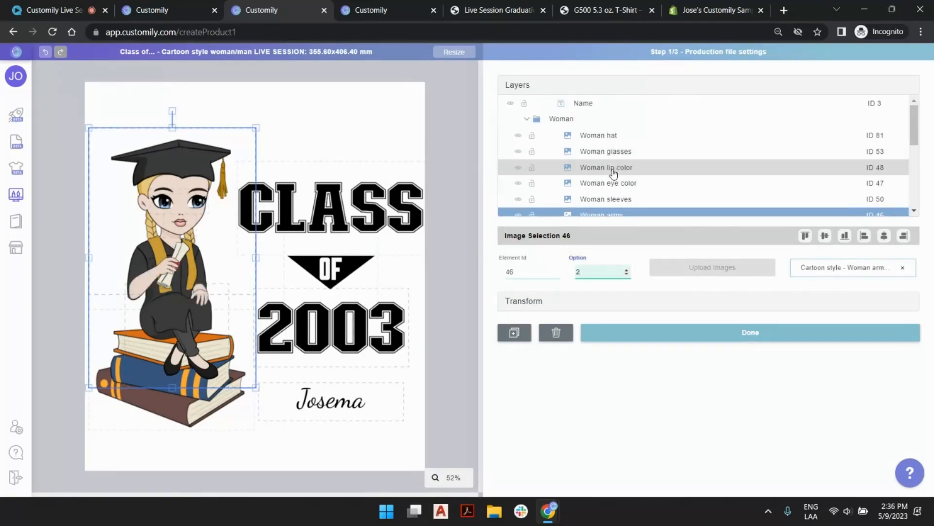
click(460, 87)
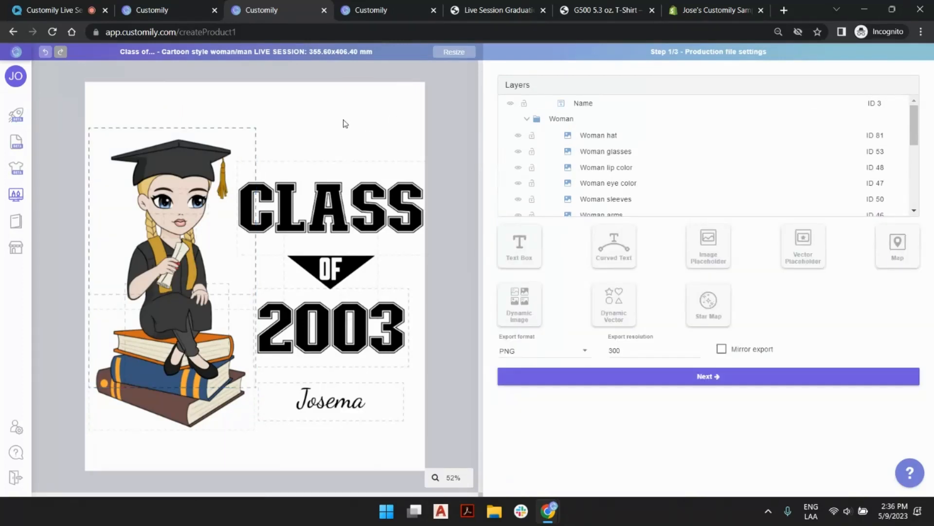
- Upload Boombox2.png, Few Books2.png, Guitar2.png, Laptop2.png and Many Books2.png as the images of the Backgrounds layer
click(187, 398)
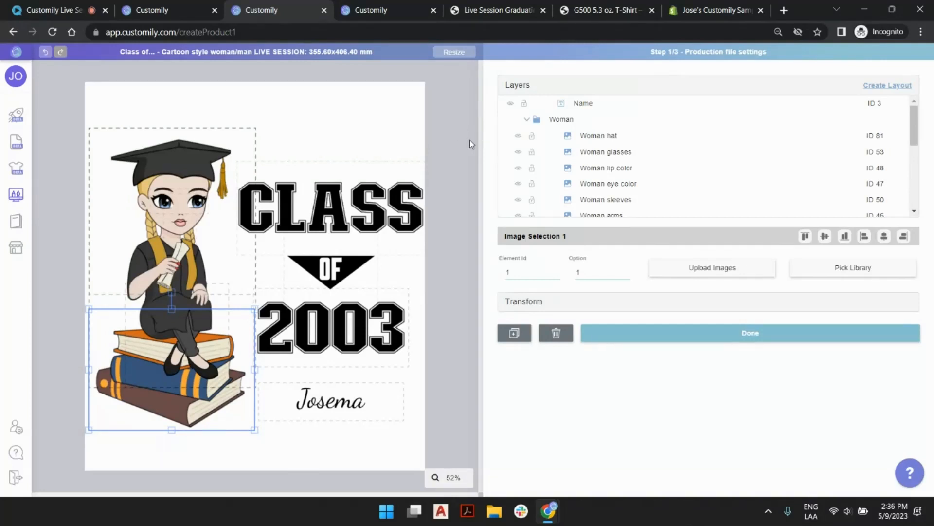
click(626, 270)
click(626, 274)
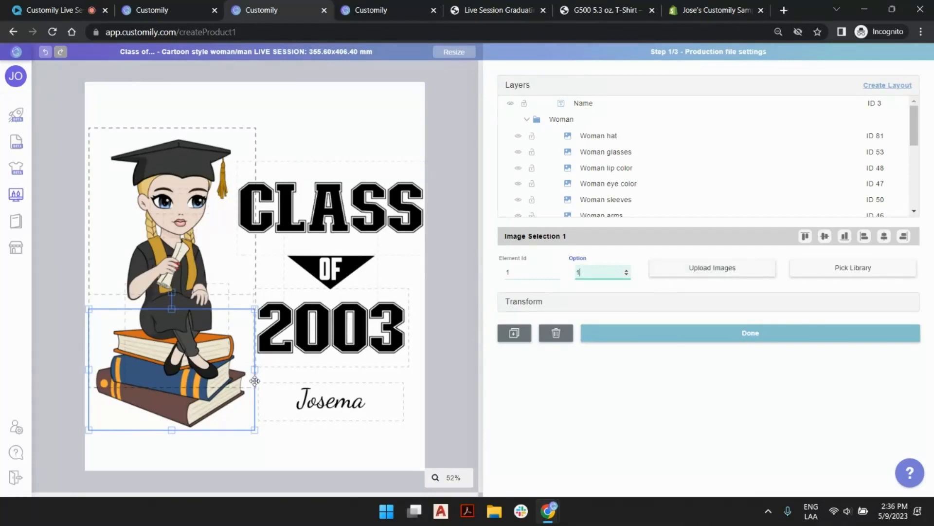
click(703, 272)
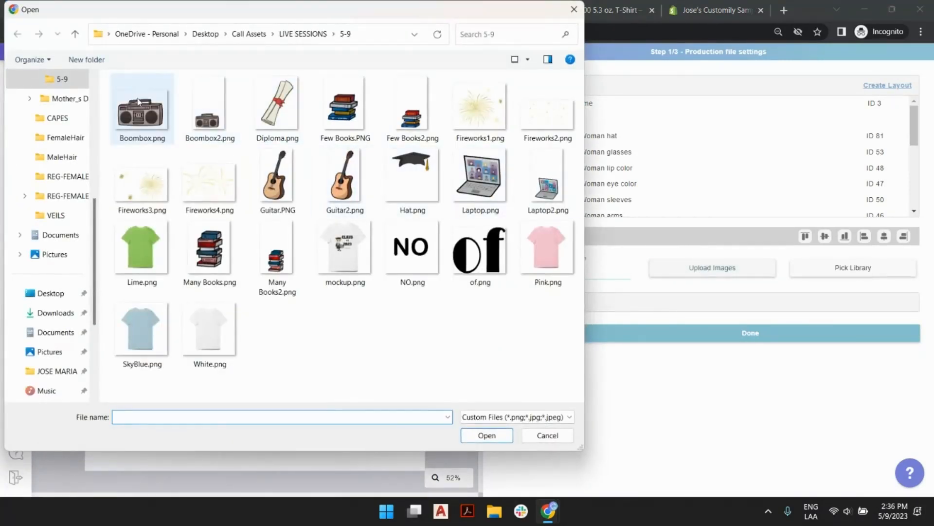
click(207, 104)
ctrl+click(413, 107)
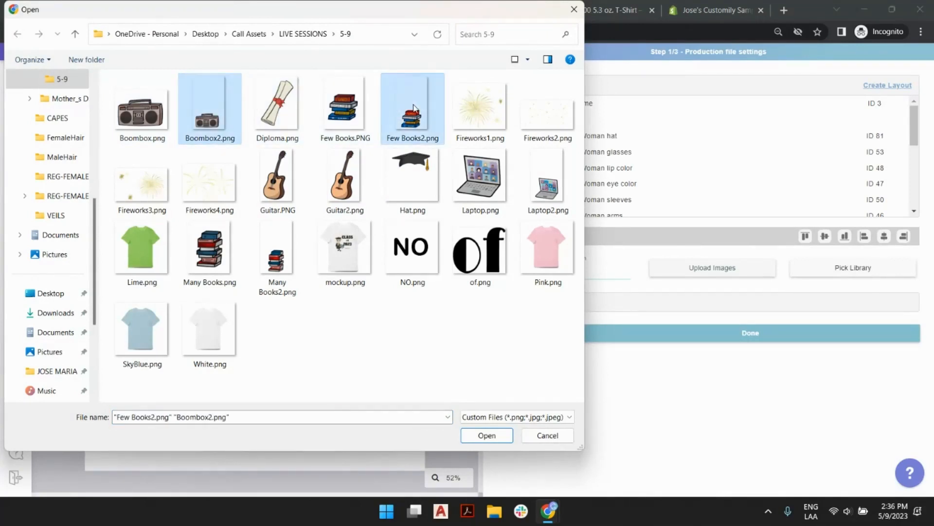
ctrl+click(343, 186)
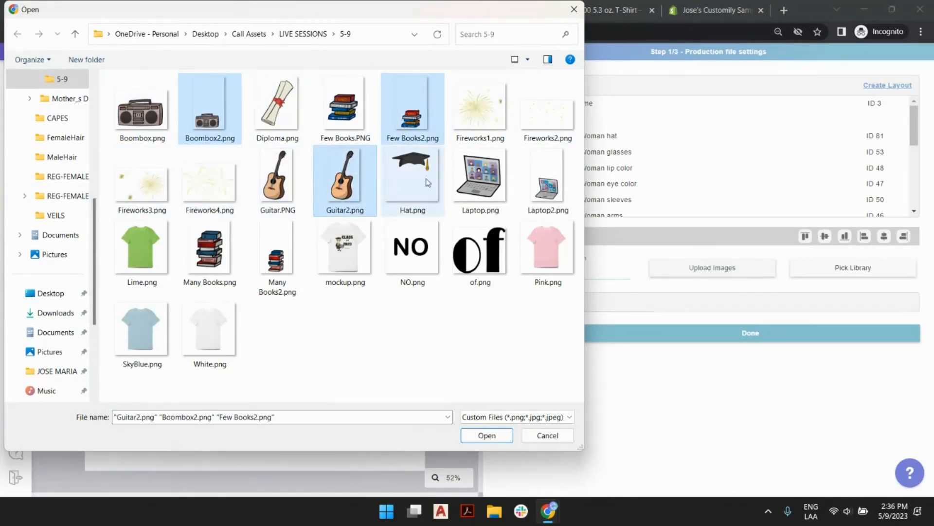
ctrl+click(538, 179)
ctrl+click(292, 251)
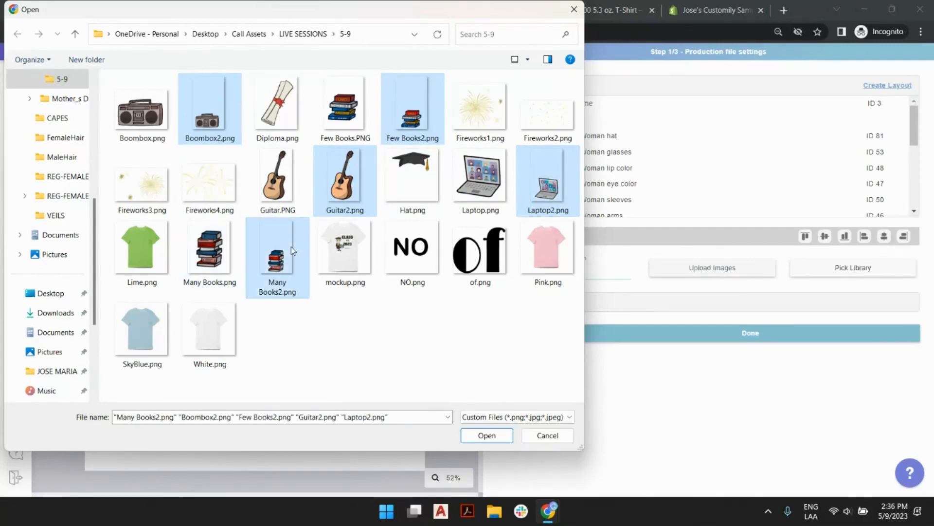
click(485, 435)
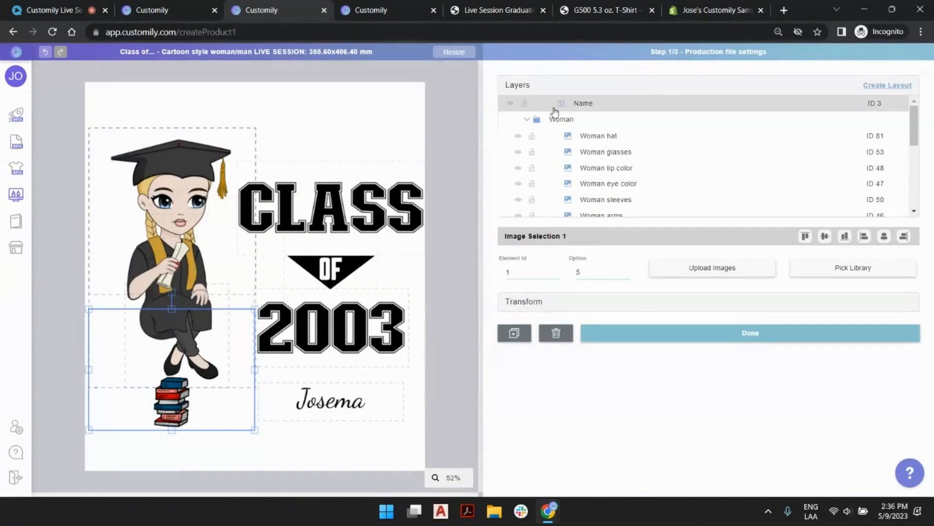
- Set the Backgrounds layer to option 3, enlarge the guitar and place it beside the woman, overlapping her shoes
click(527, 120)
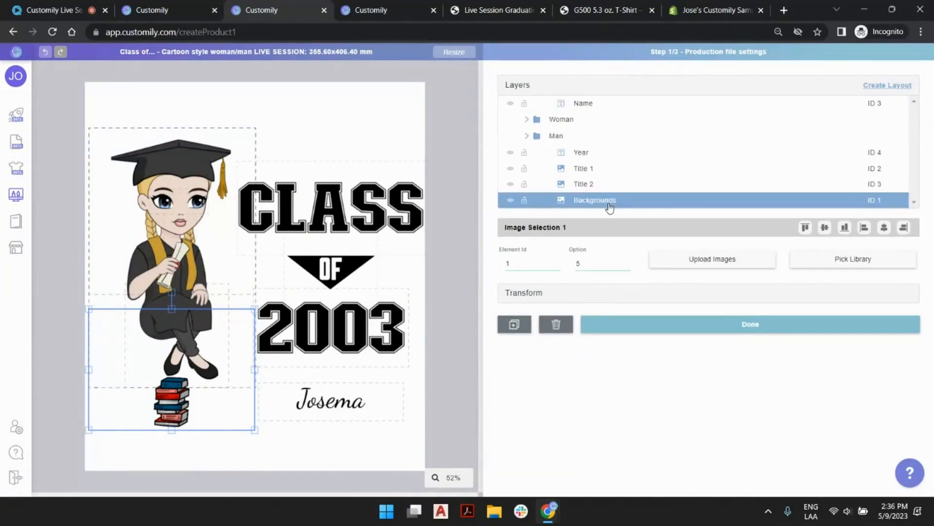
drag(174, 414, 231, 346)
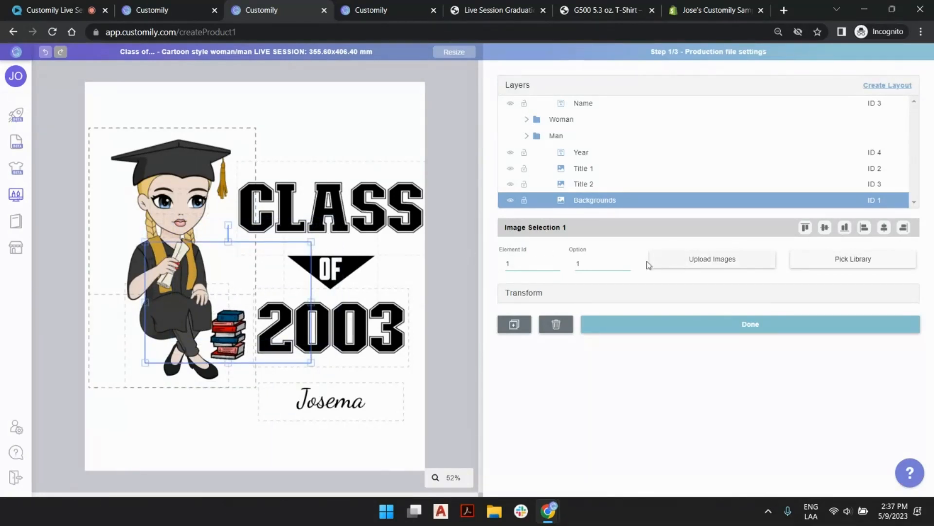
click(626, 261)
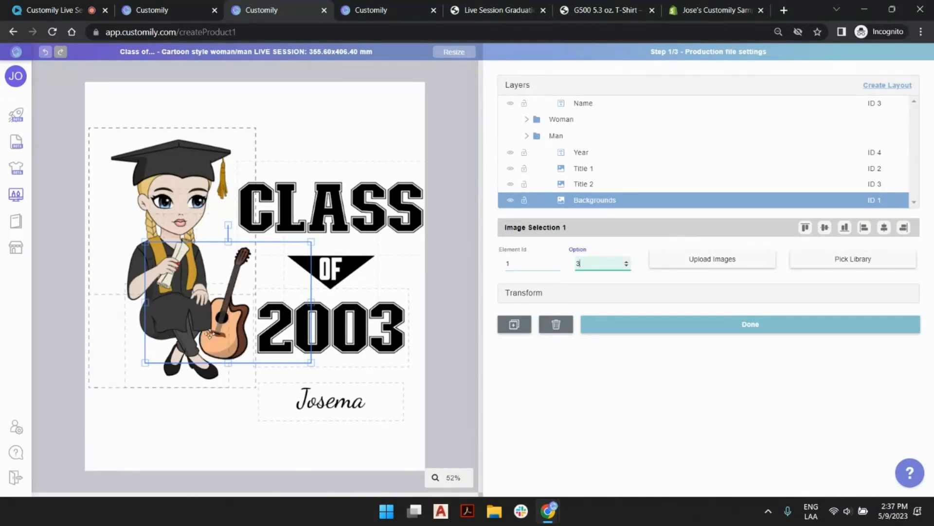
drag(145, 363, 63, 422)
drag(61, 332, 160, 332)
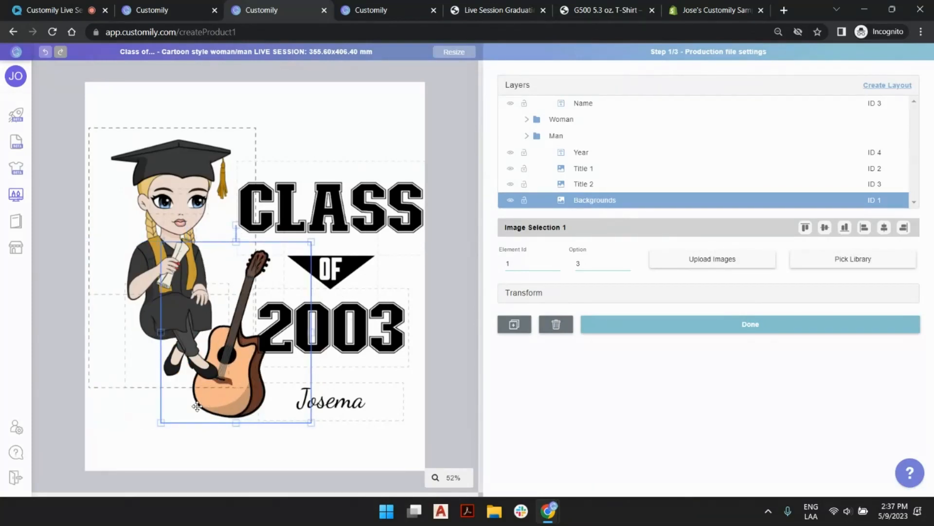
drag(197, 407, 184, 391)
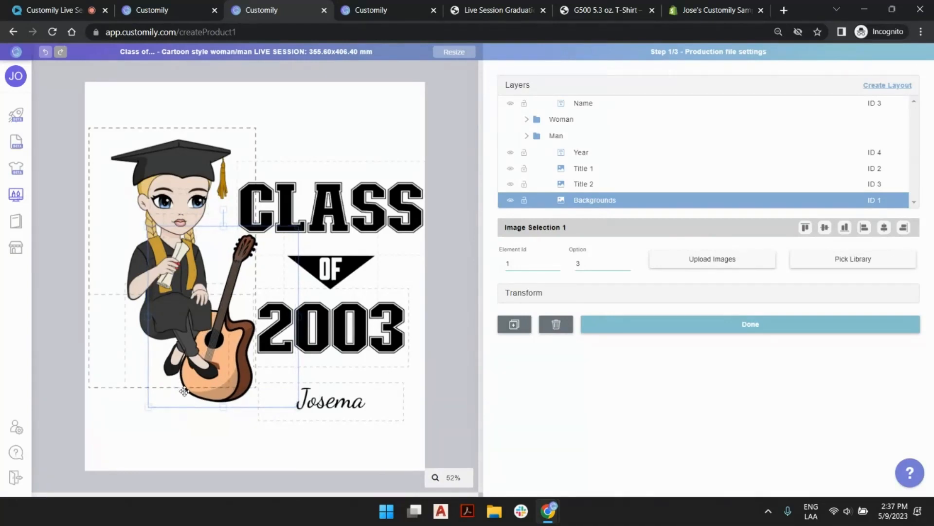
- Preview the other Backgrounds options, choose option 4, and shift the laptop image slightly closer to the woman
click(627, 265)
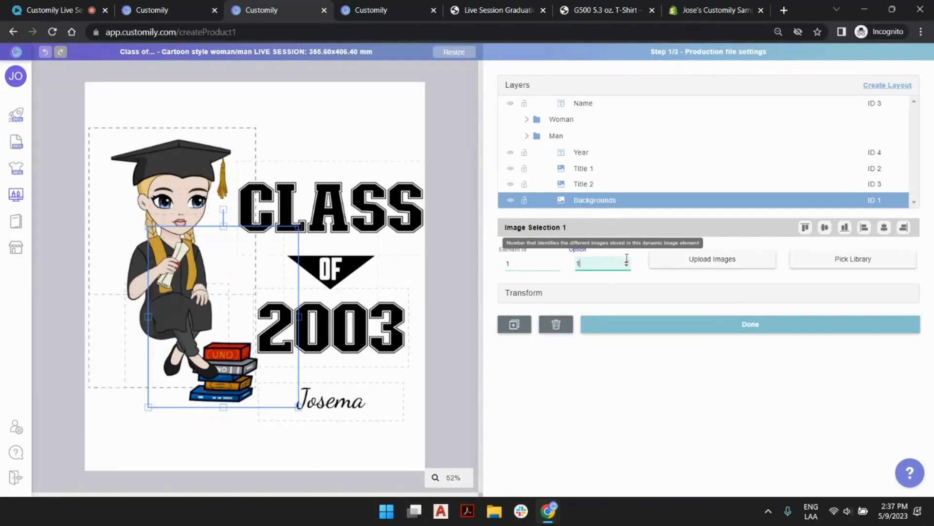
click(626, 262)
click(627, 262)
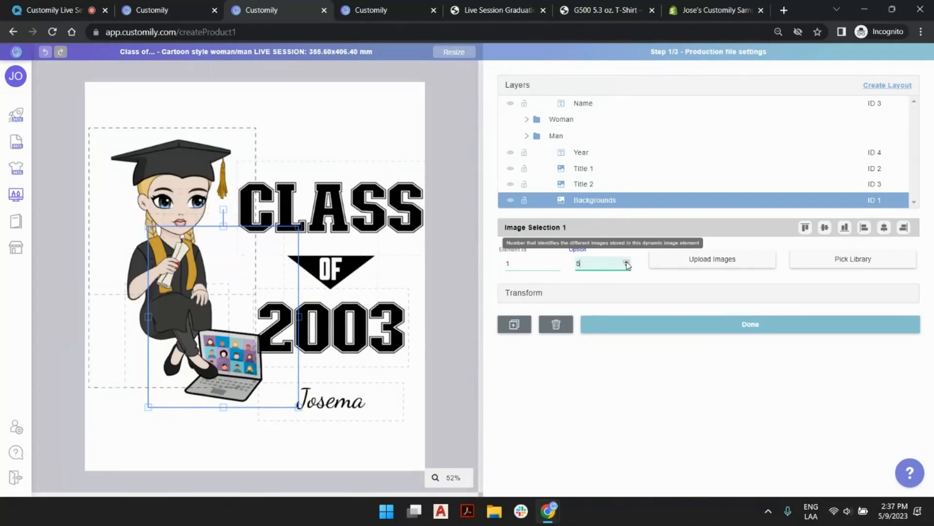
click(627, 266)
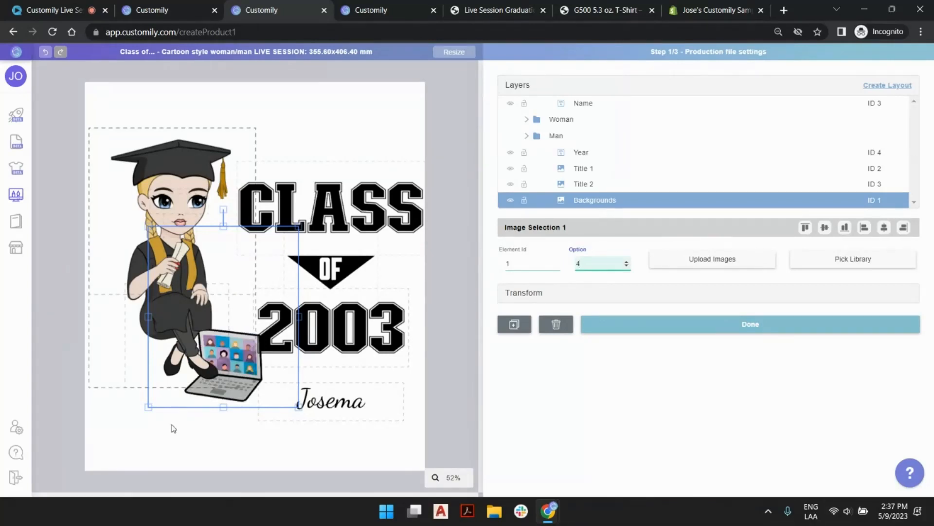
drag(179, 400, 173, 400)
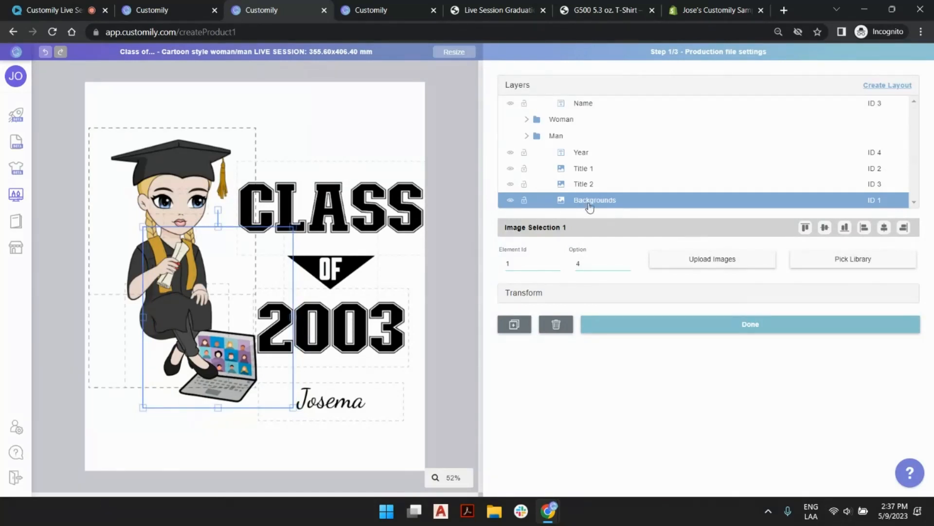
- Set the Backgrounds layer to option 3 to show the guitar
click(564, 120)
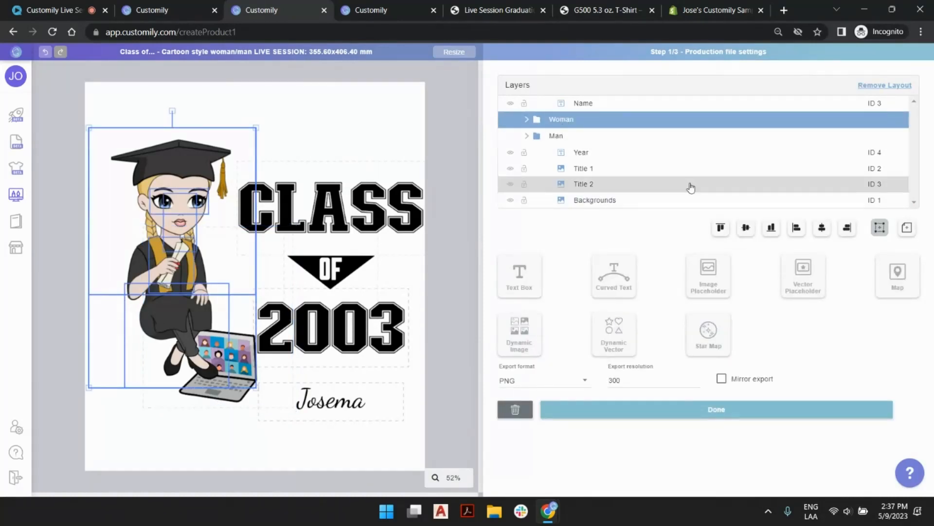
click(606, 201)
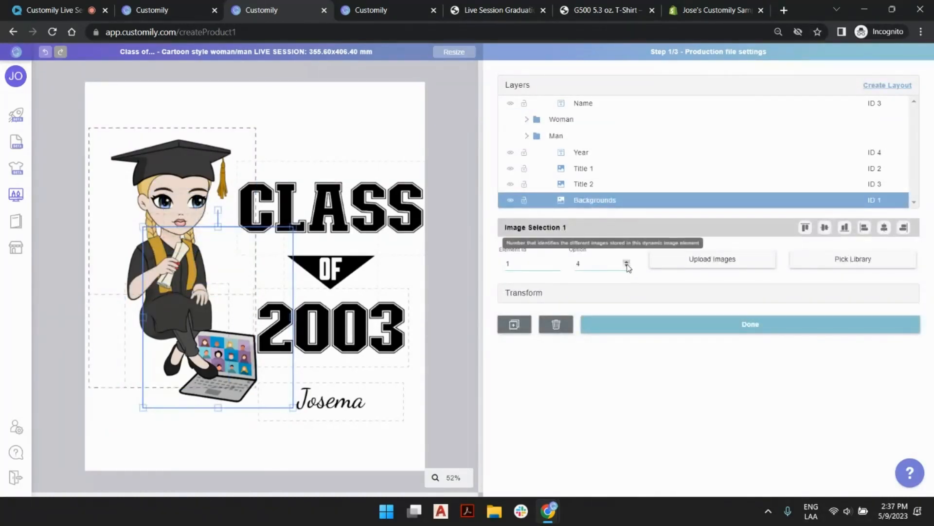
click(627, 266)
- Move the Woman and Man folders together down and slightly left, then clear the selection
click(606, 120)
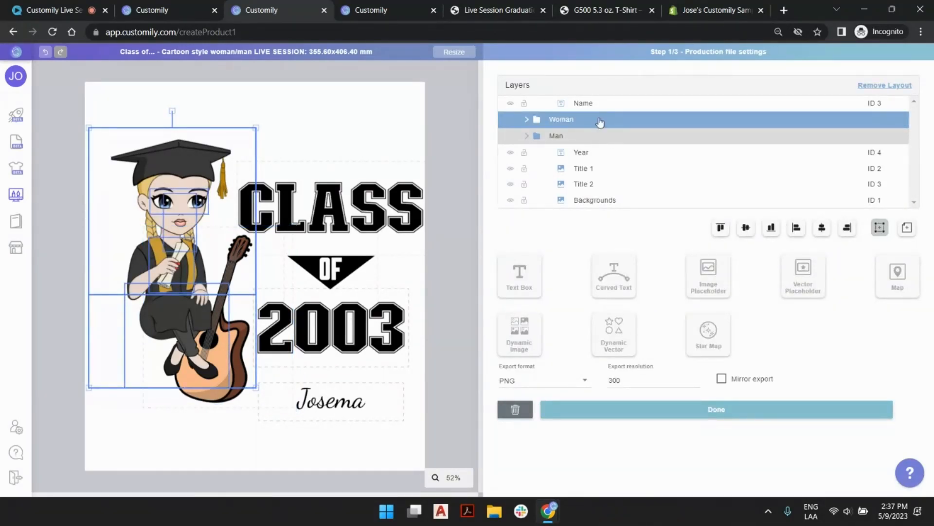
shift+click(601, 133)
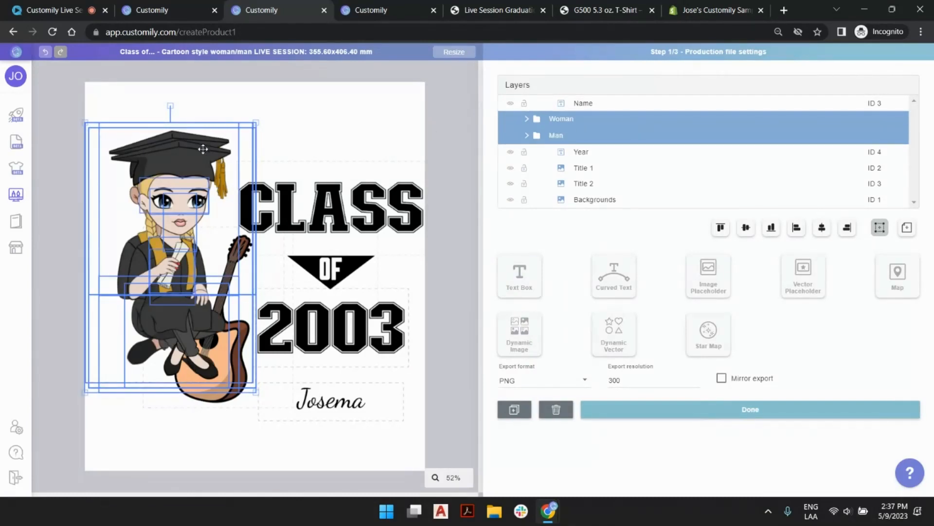
drag(203, 148, 196, 211)
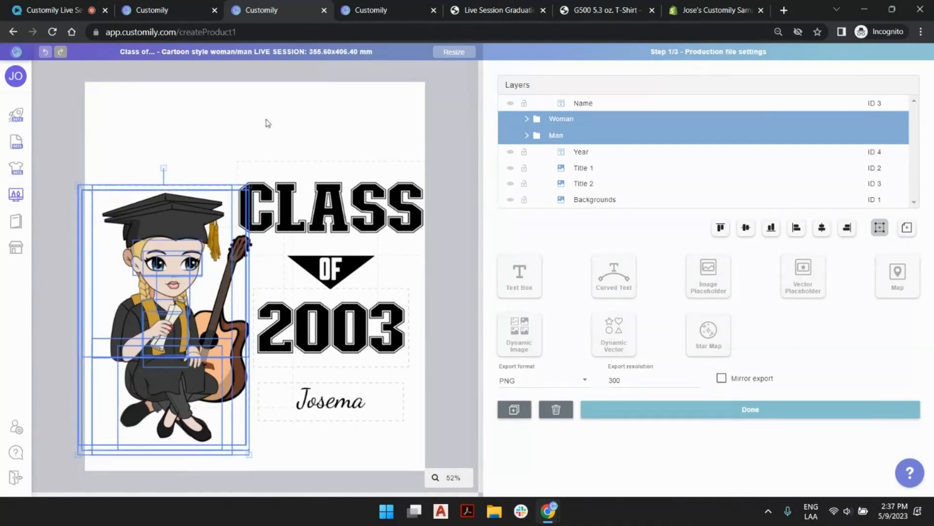
click(458, 116)
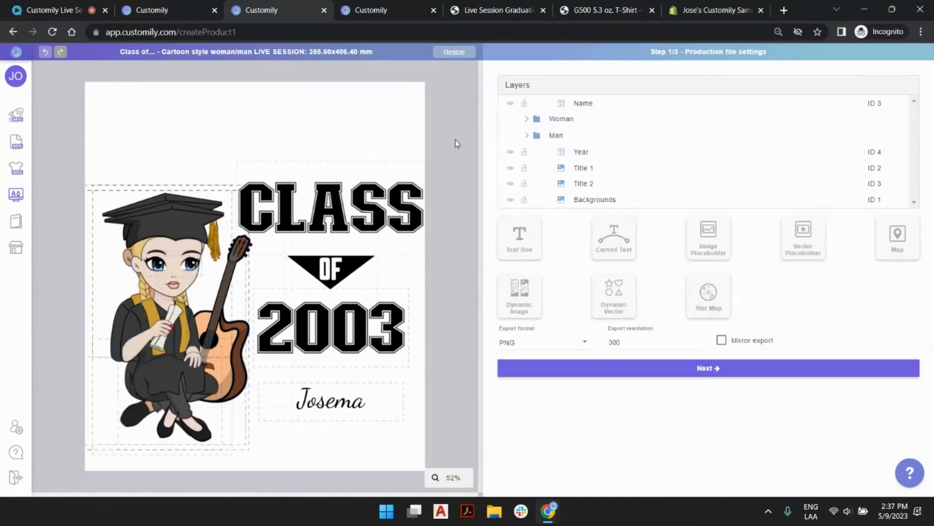
- Move all layers from Name to Backgrounds slightly upward as a group and clear the selection
click(603, 103)
shift+click(605, 200)
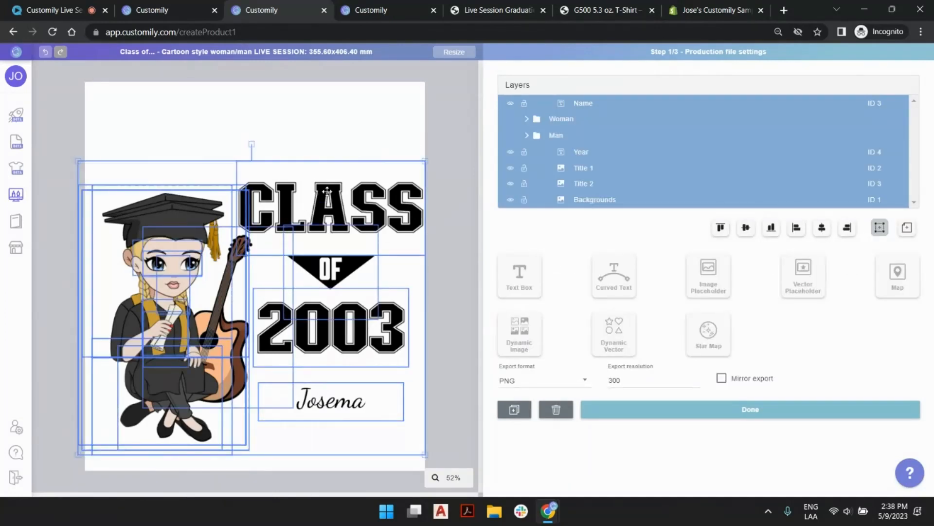
drag(326, 192, 328, 164)
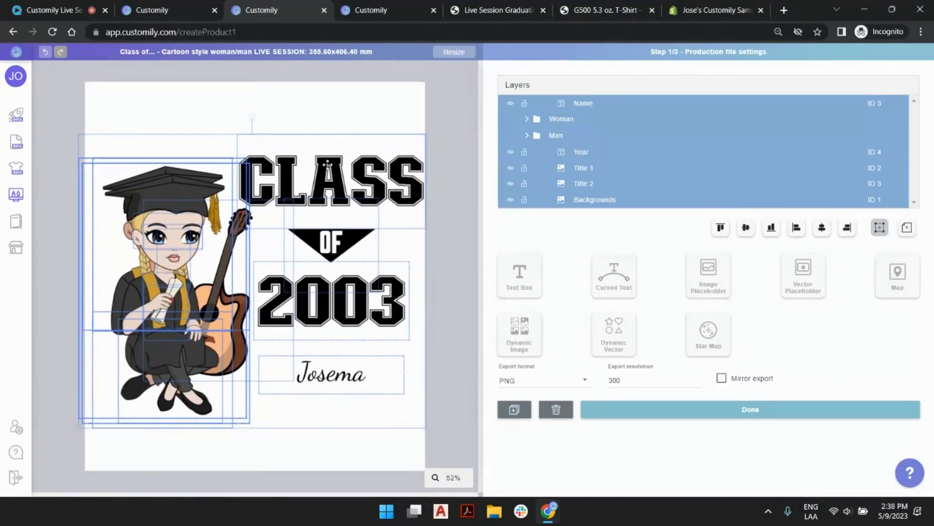
click(474, 168)
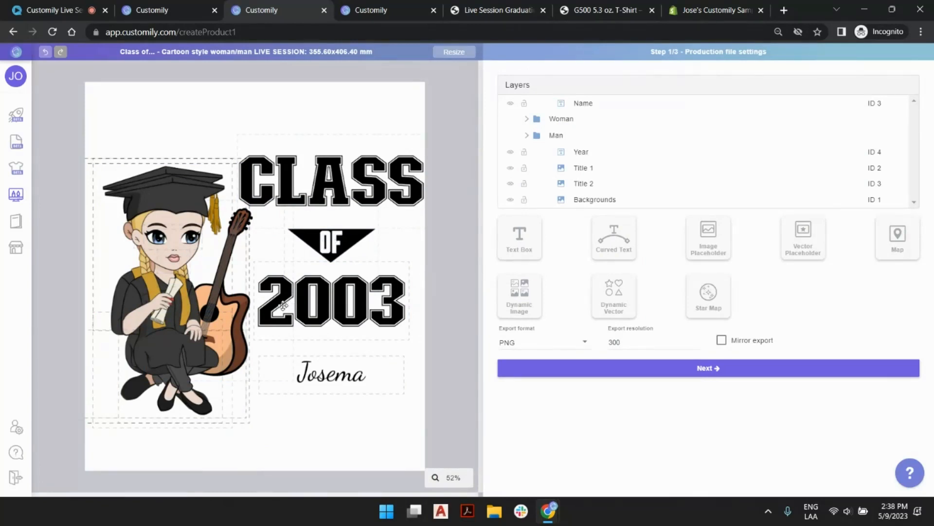
- Replace the Title 2 layer's image with of.png
click(338, 243)
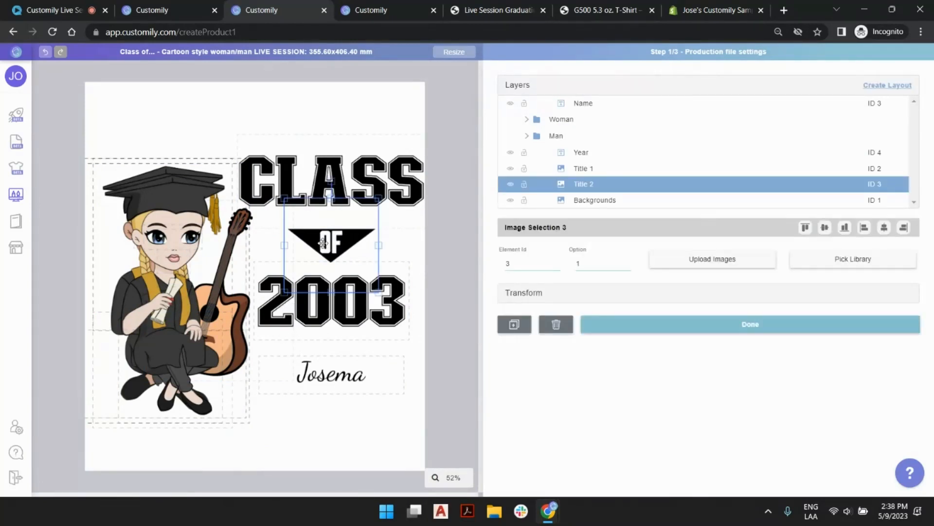
click(717, 261)
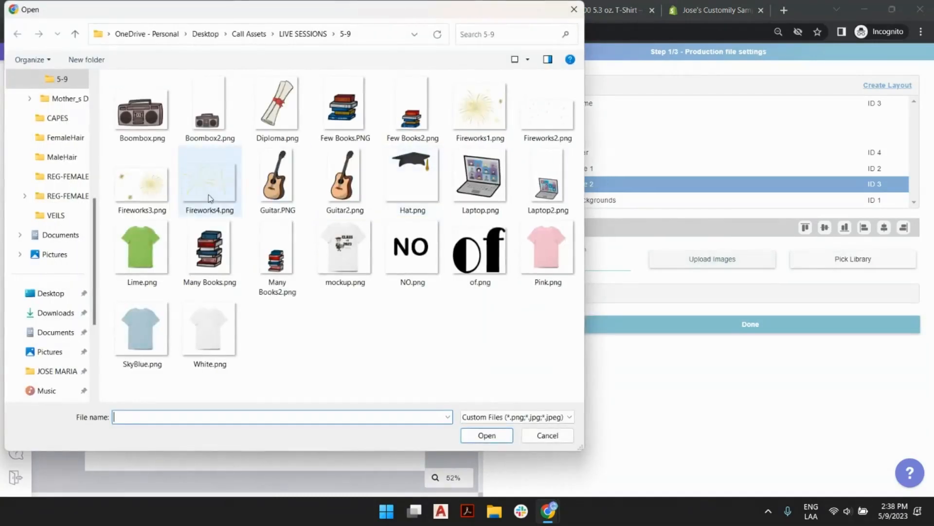
double_click(476, 248)
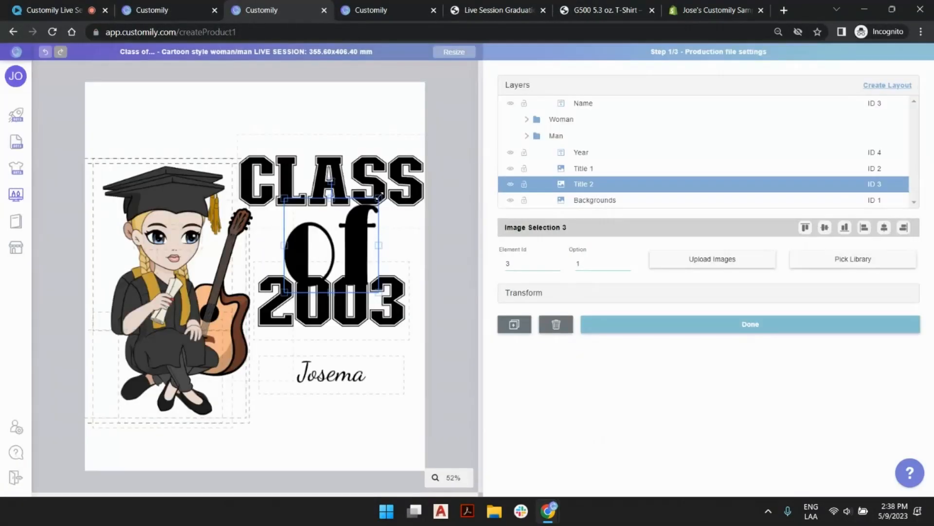
- Shrink the Title 2 image to fit between CLASS and 2003, nudge it up, and clear the selection
drag(379, 196, 354, 223)
key(Up)
key(Up)
key(Up)
key(Up)
key(Up)
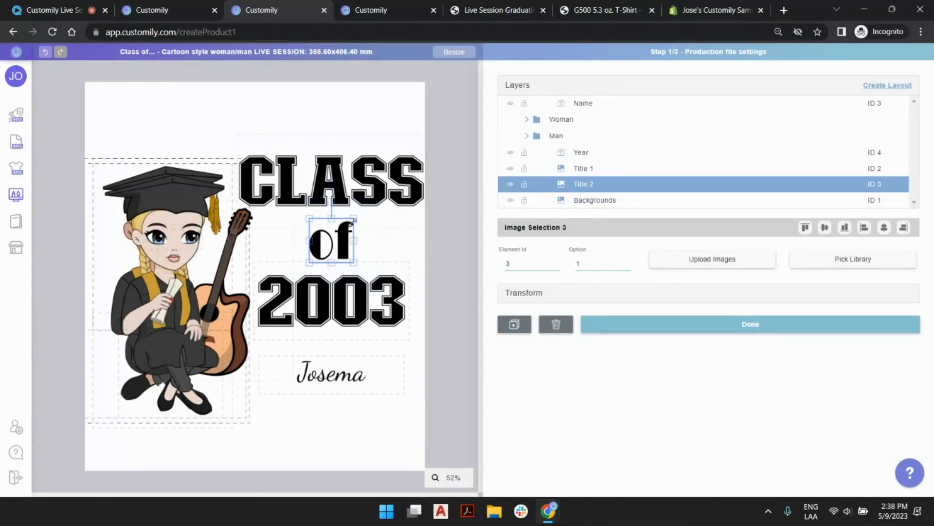
click(439, 86)
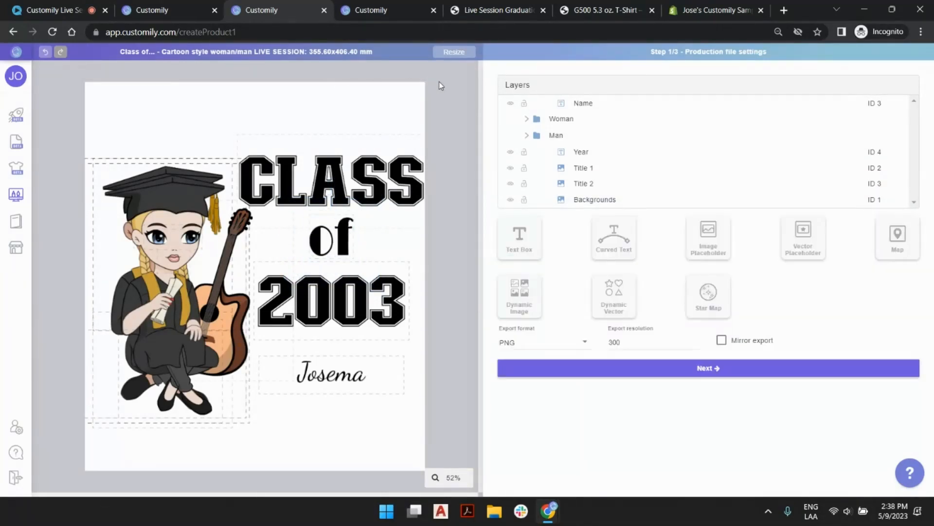
- Inspect the Name text's fill and stroke color settings and clear the selection
click(333, 369)
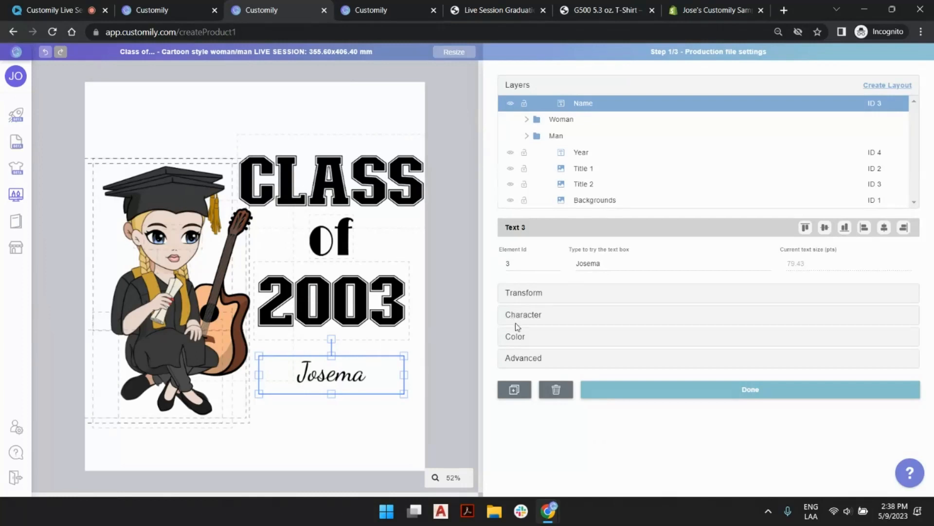
click(515, 337)
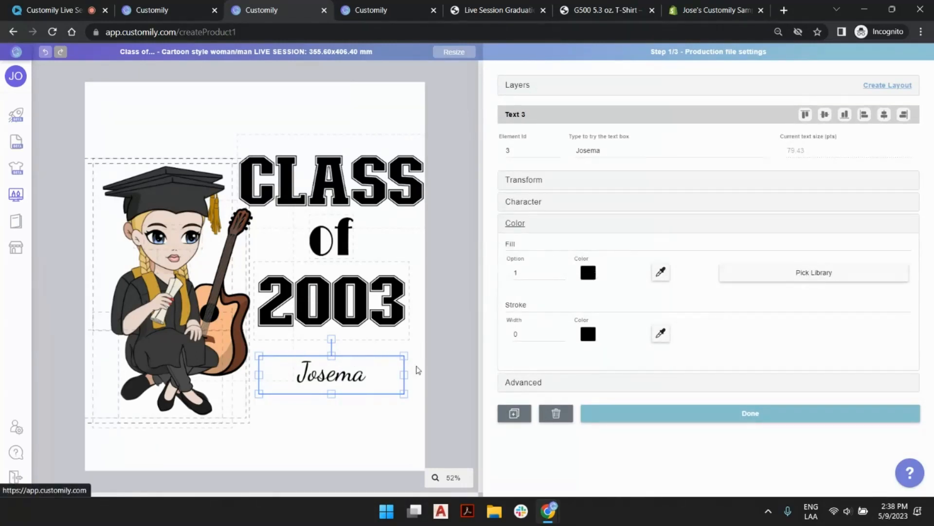
click(456, 160)
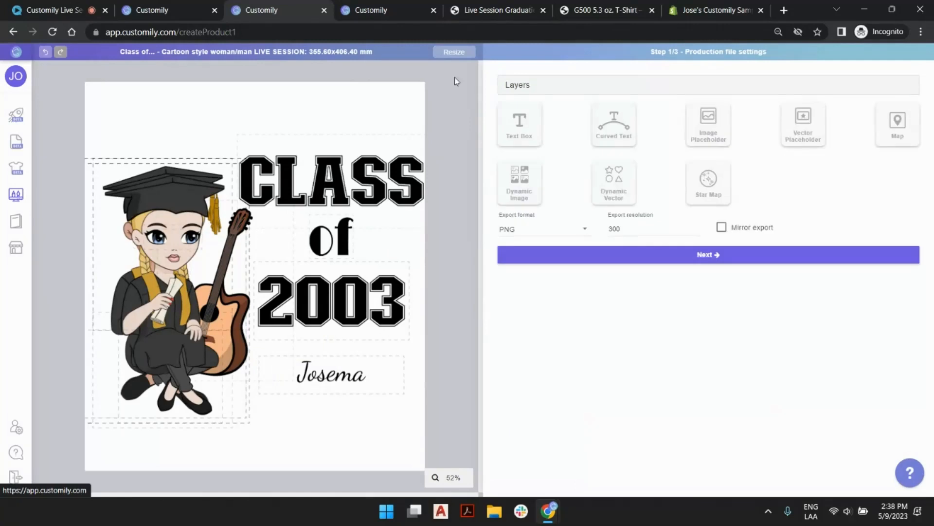
- View the Live Session Graduation T-Shirt store product page and return to the cloned template
click(597, 15)
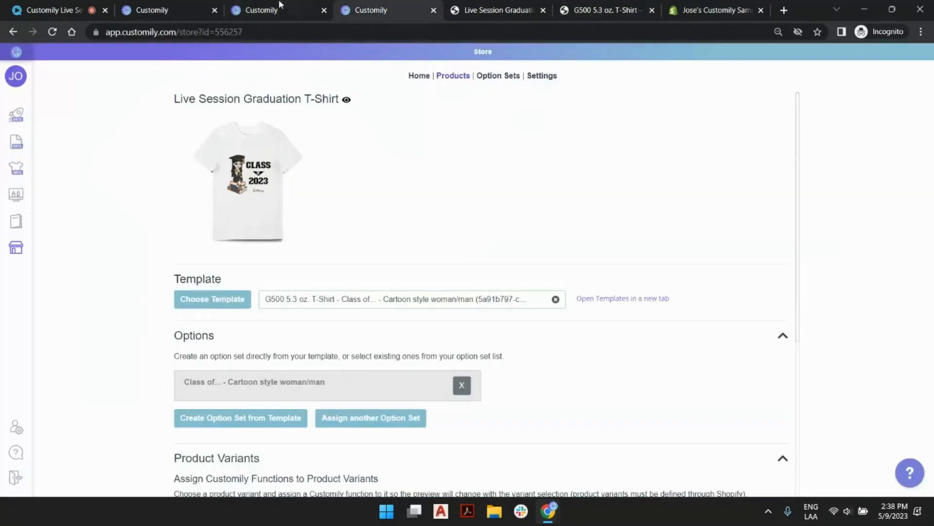
click(268, 7)
click(268, 7)
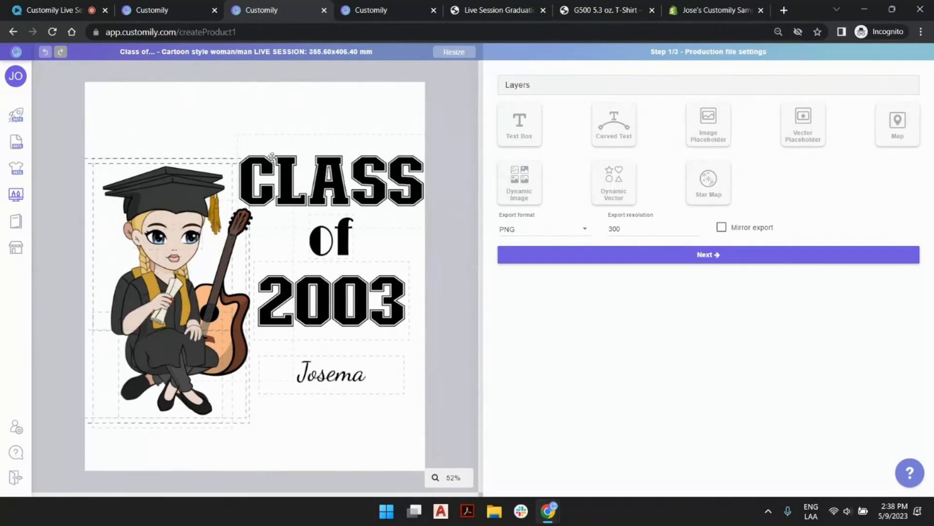
- Show the template's layers, compare the Woman and Man layouts on the canvas, and clear the selection
click(508, 88)
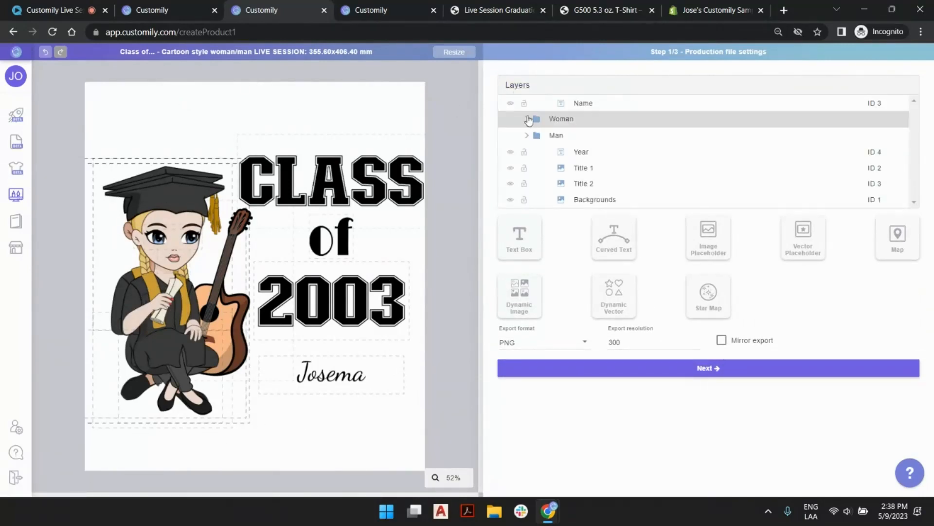
click(558, 121)
click(557, 137)
click(559, 122)
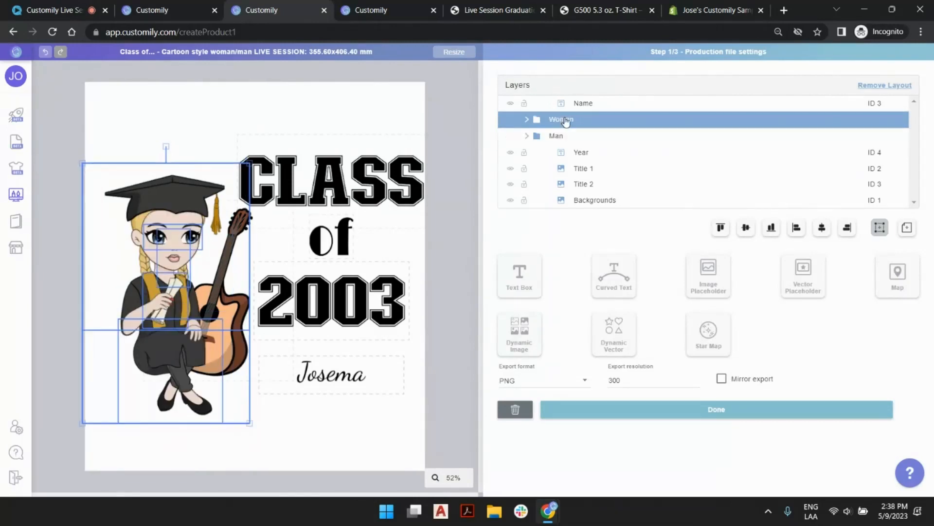
click(559, 137)
click(440, 103)
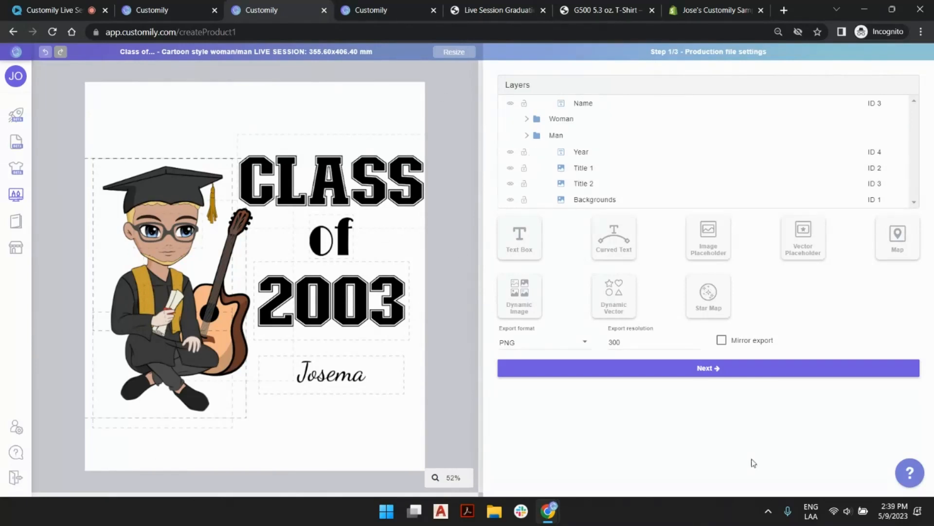
- Inspect the Product colors layer in the preview settings and return to the production file settings
click(702, 371)
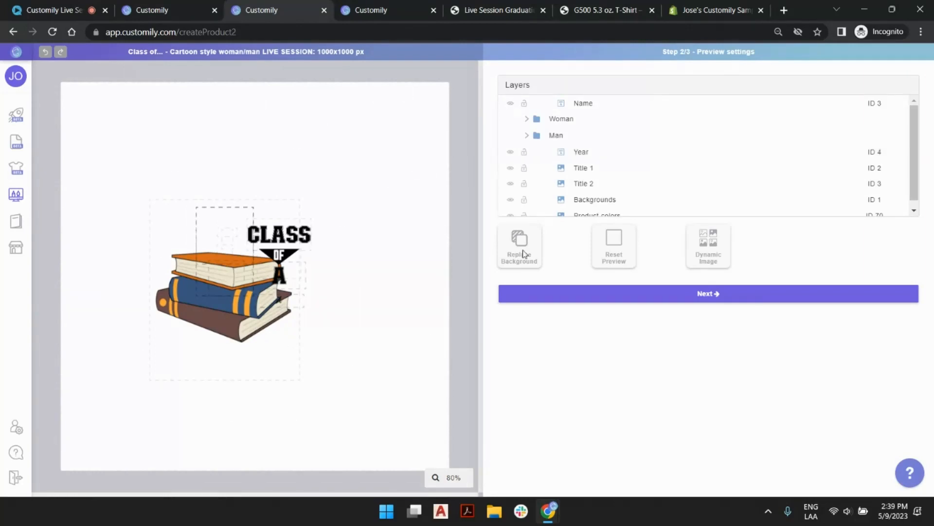
click(426, 98)
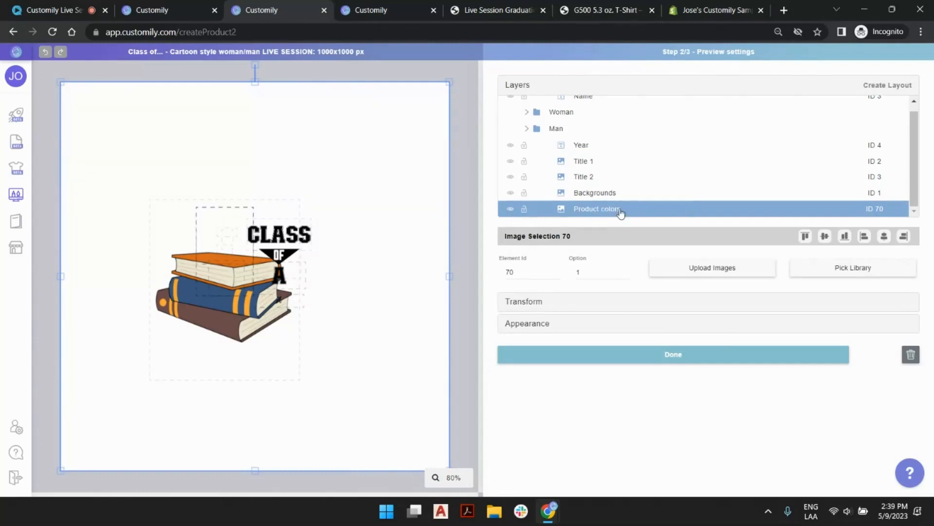
scroll(604, 158, up, 1)
scroll(604, 161, down, 1)
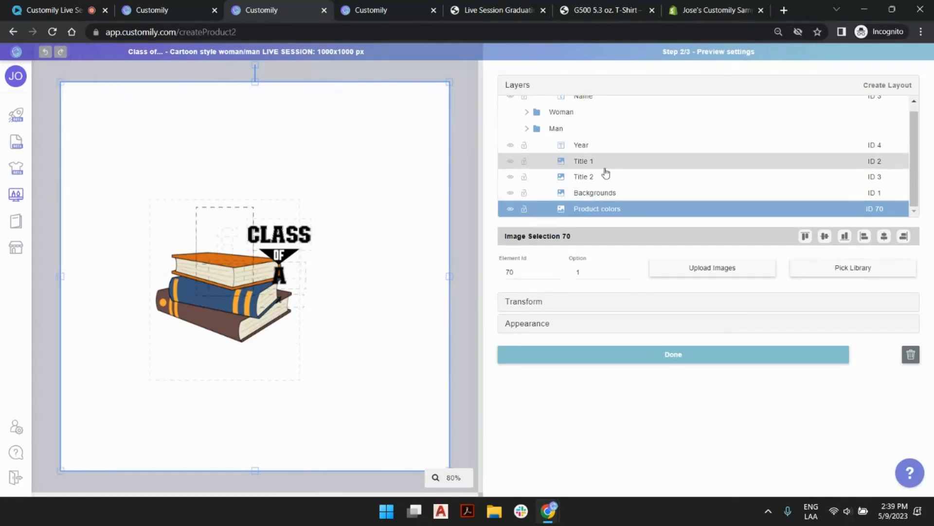
click(437, 118)
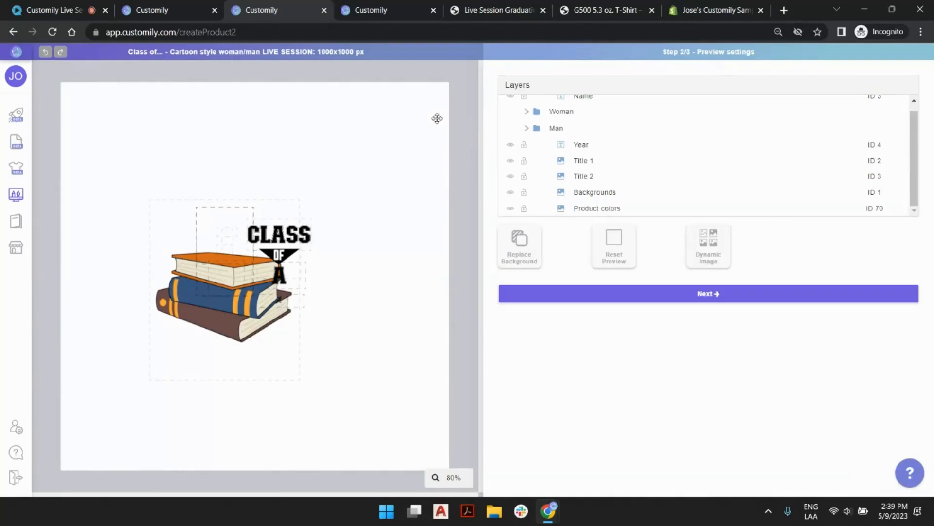
click(13, 31)
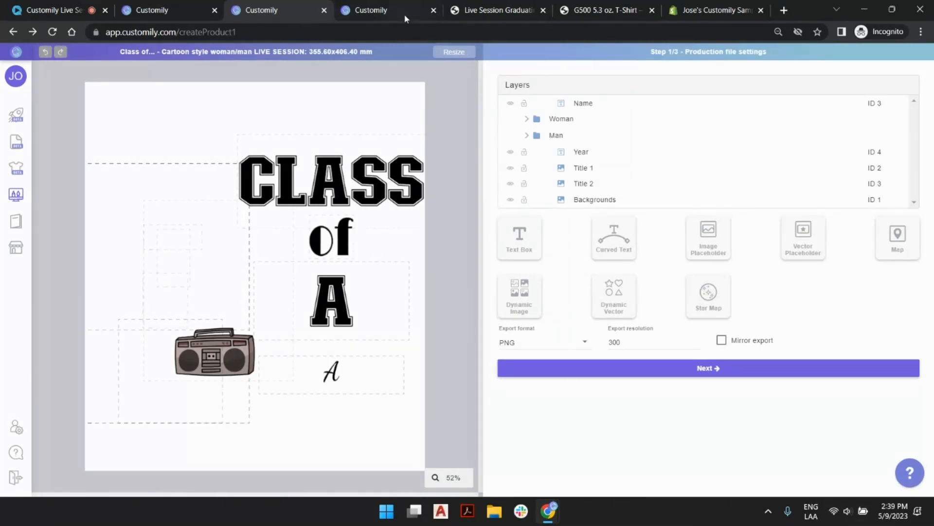
- Start a new store product from CustomCat's catalog using the G500 5.3 oz. T-Shirt
click(162, 6)
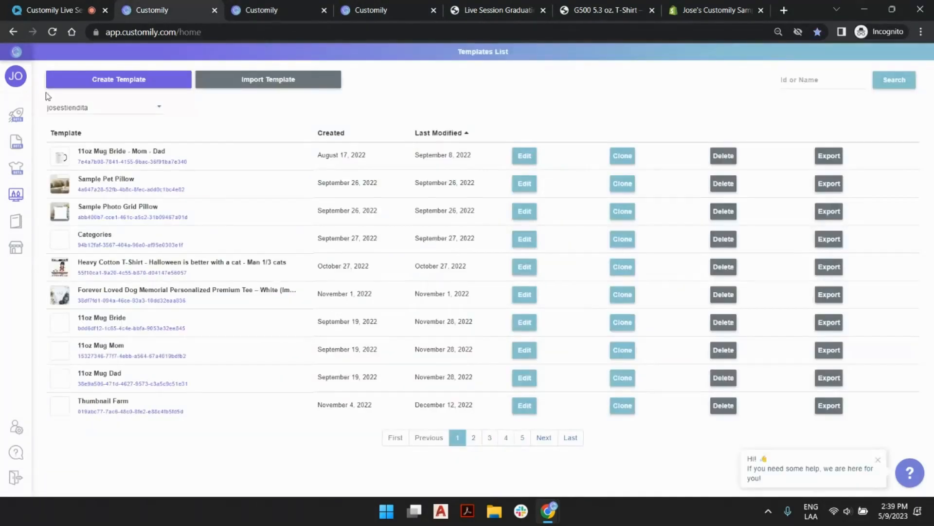
click(14, 115)
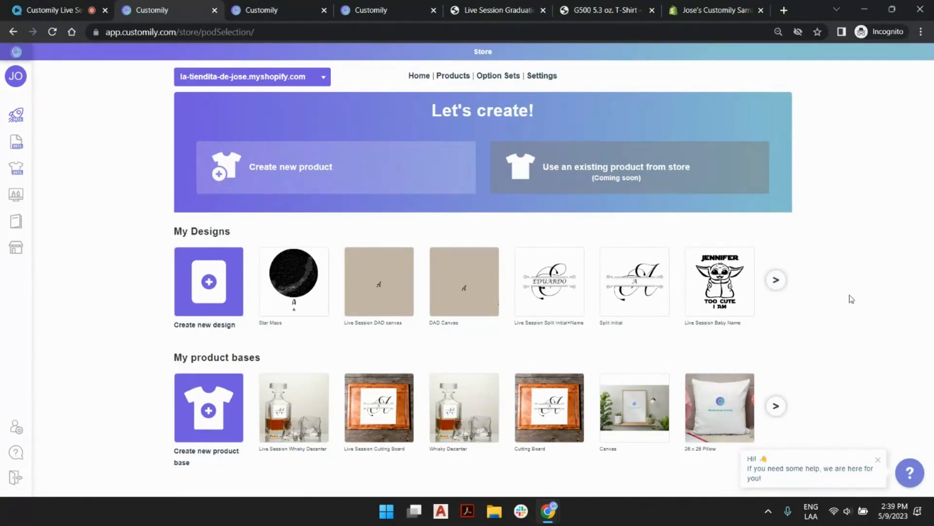
click(415, 156)
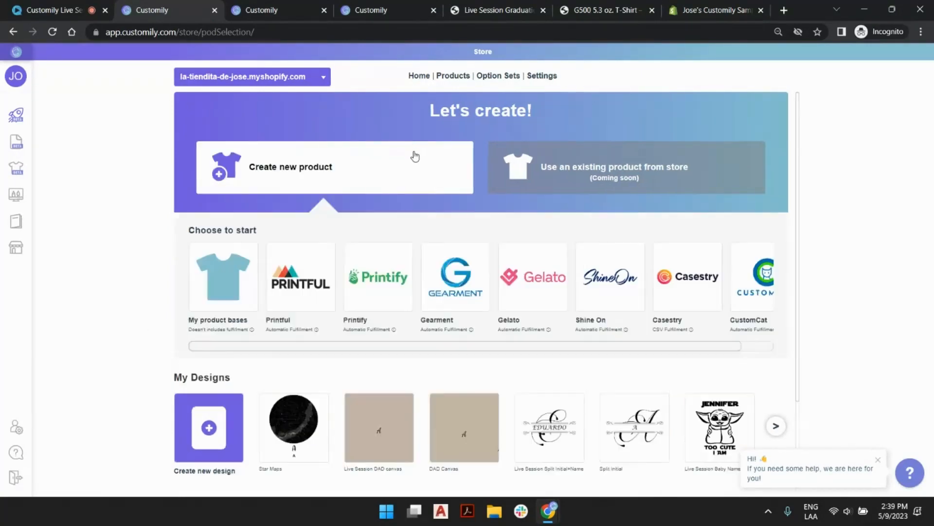
click(755, 268)
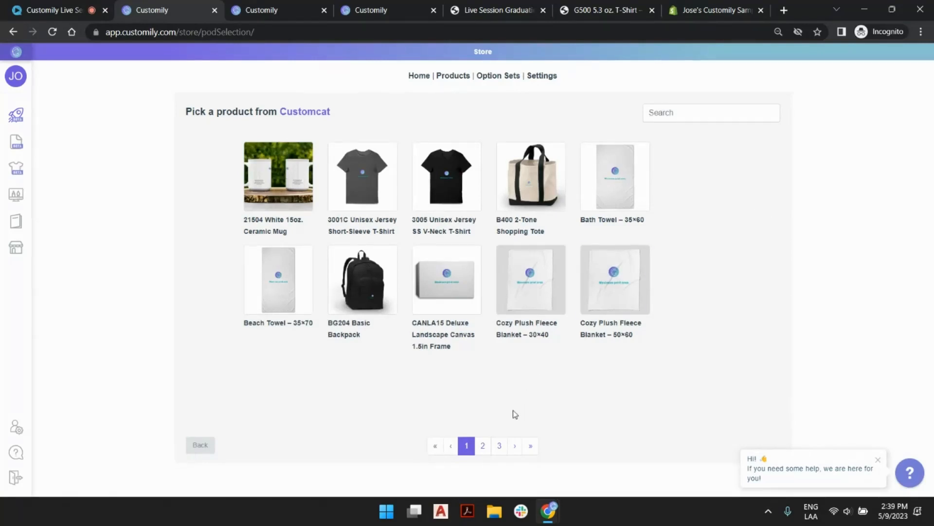
click(483, 445)
click(608, 185)
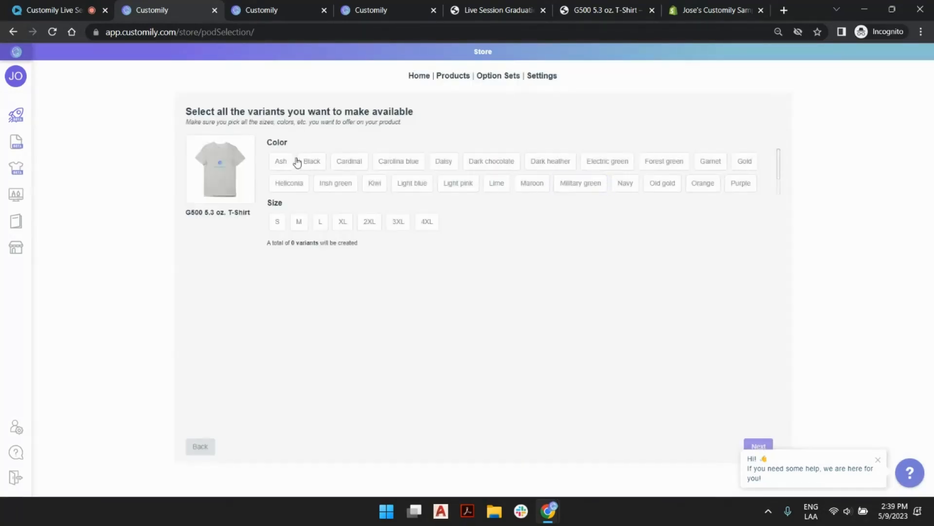
- Select the Ash color and size S variants for the T-shirt, dismiss the help chat, and continue to the design choice
click(280, 161)
click(278, 222)
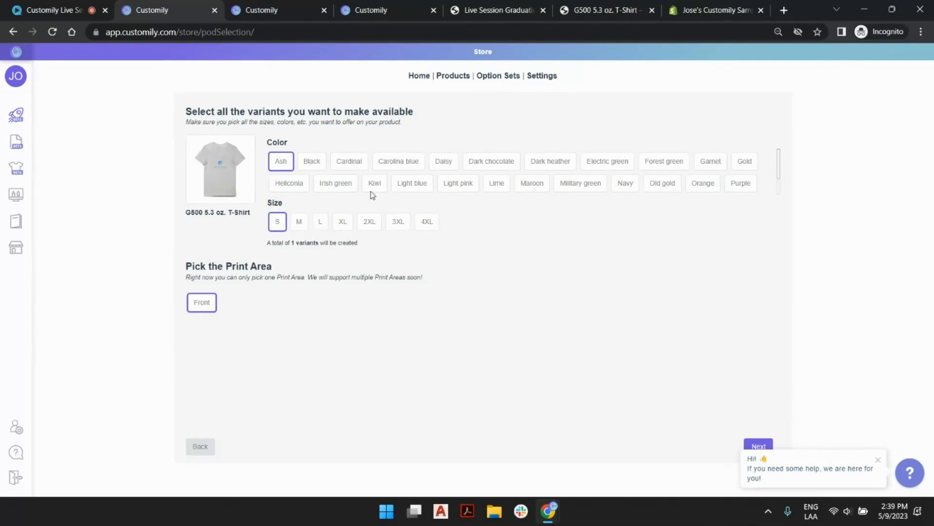
click(876, 461)
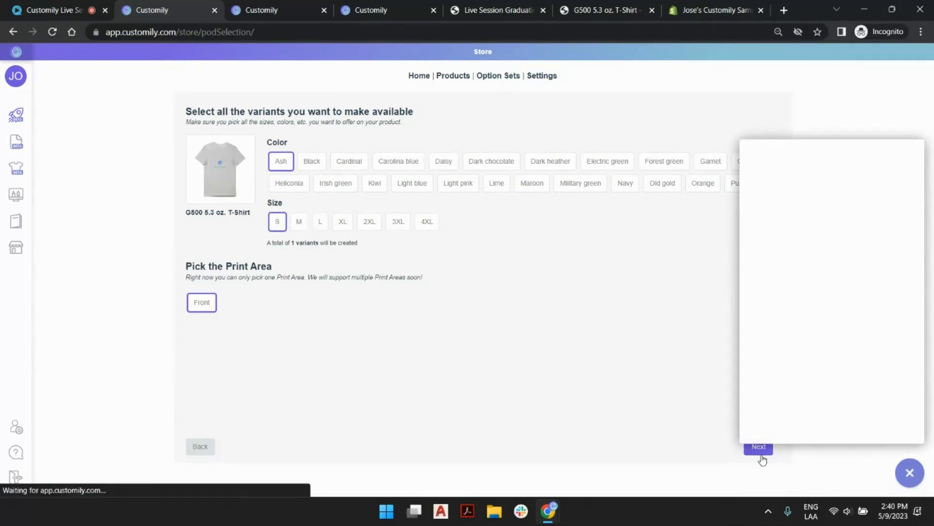
click(909, 475)
click(764, 448)
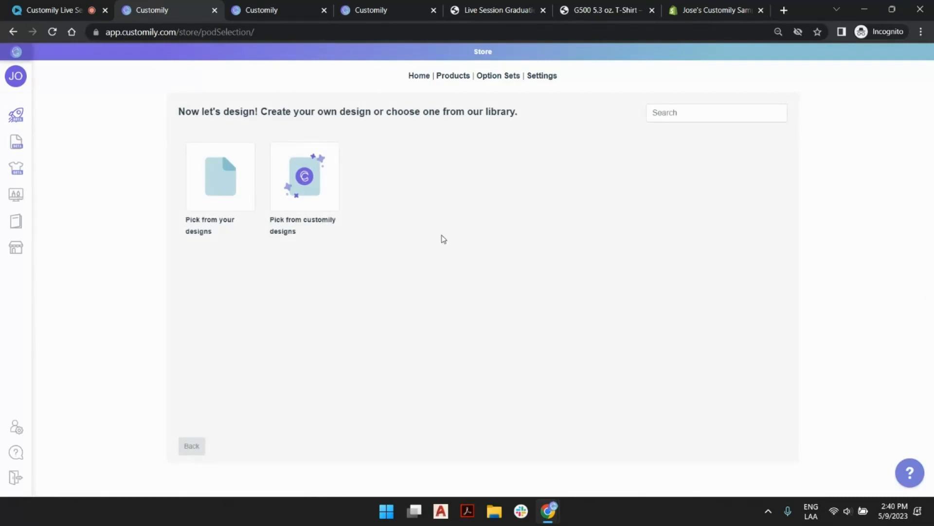
- Browse the Graduation category of the Customily design library and return to the cloned template
click(325, 182)
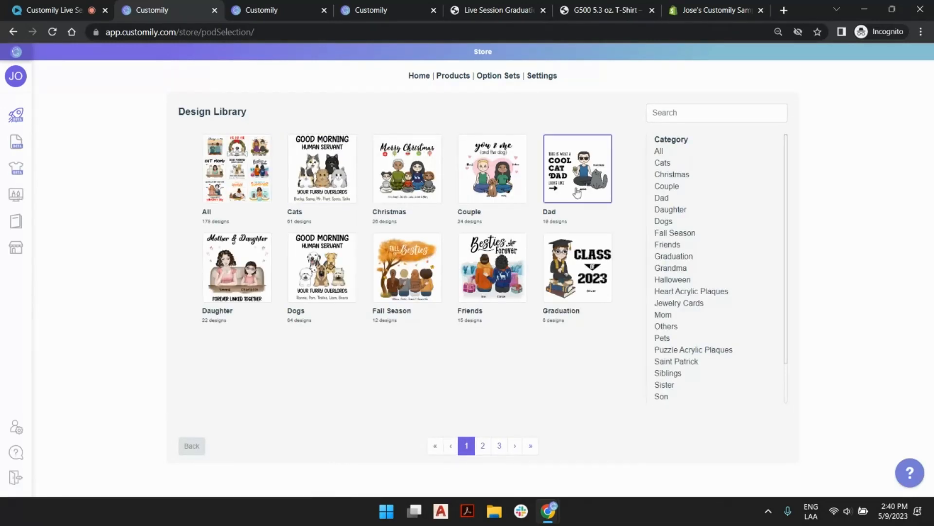
click(587, 258)
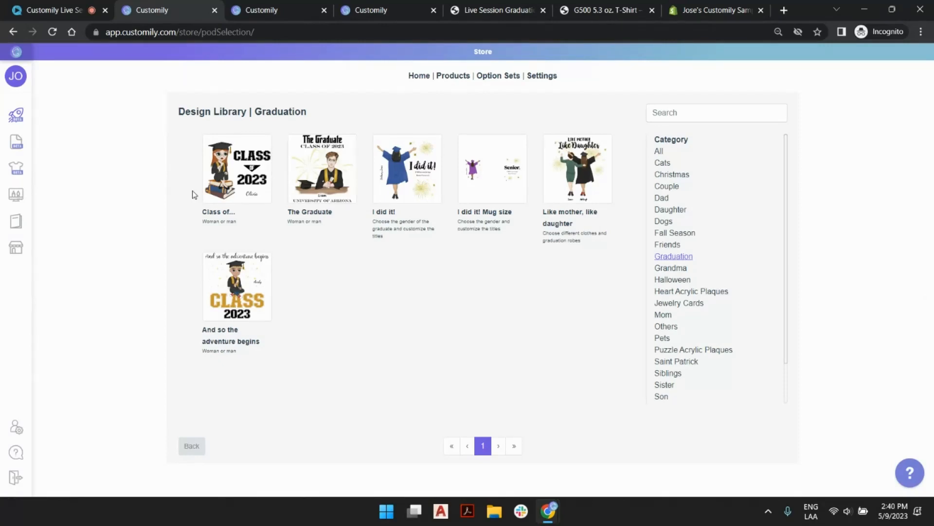
click(269, 4)
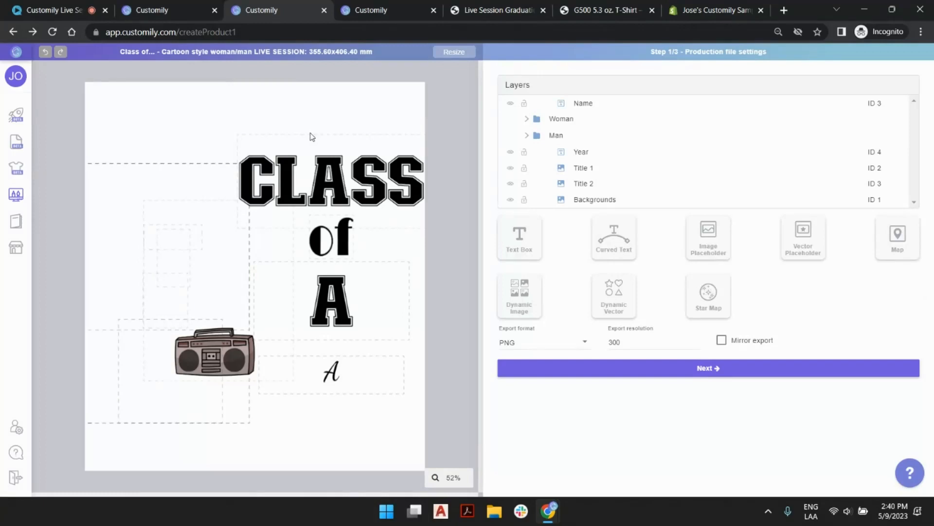
- Rename the Backgrounds layer to Objects and clear the selection
click(231, 354)
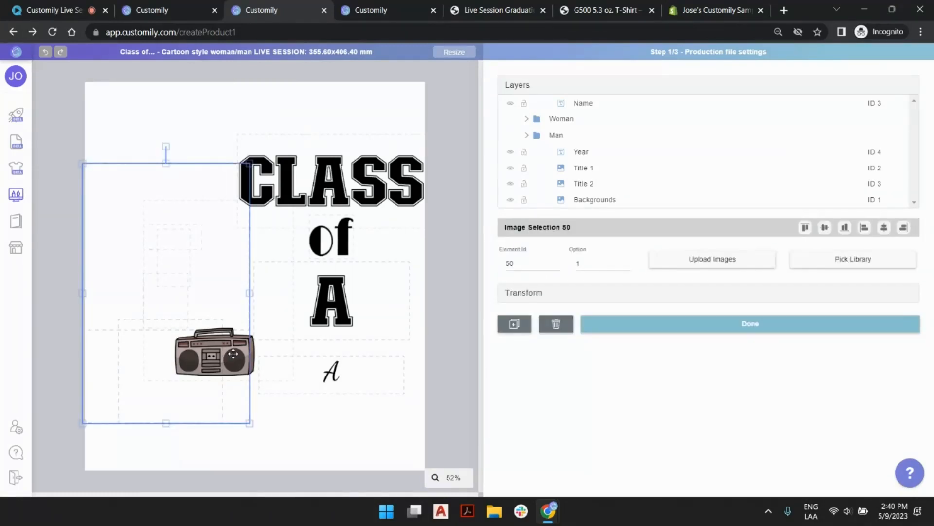
click(599, 205)
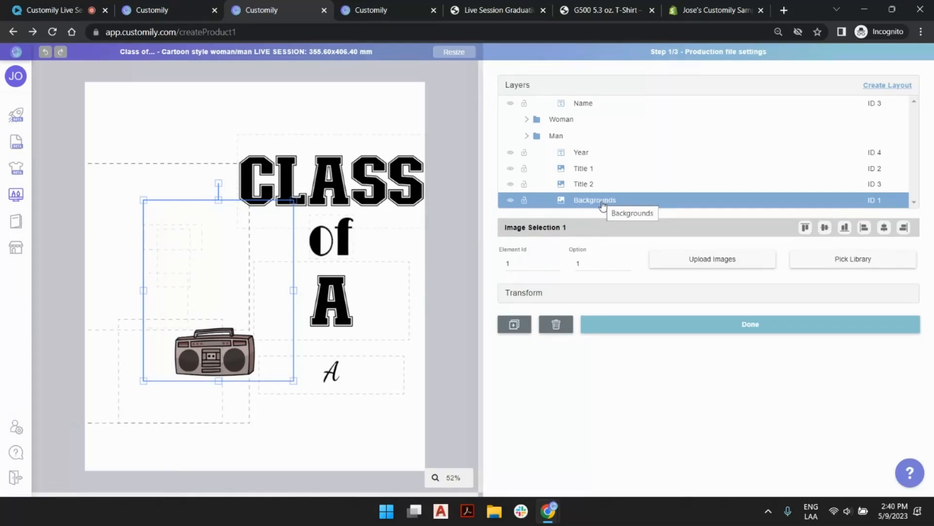
double_click(603, 201)
text(Ob)
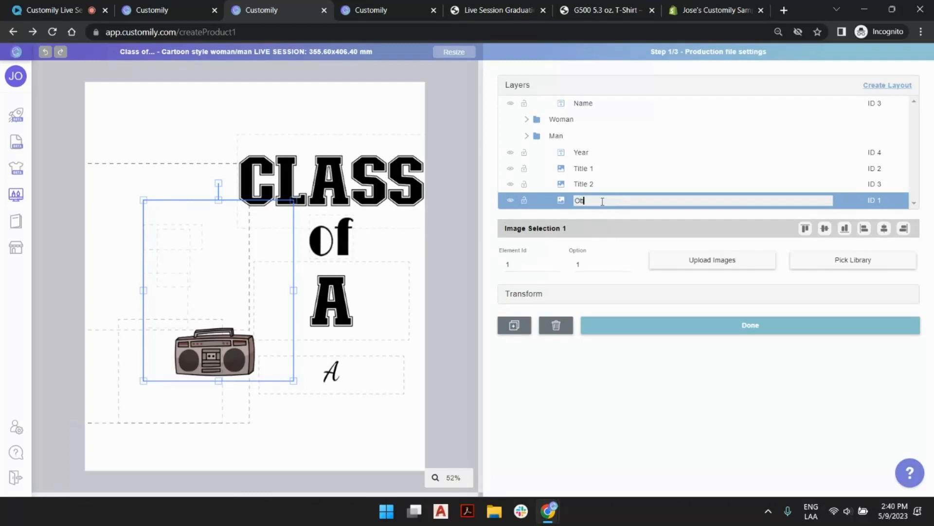
text(jects)
key(Return)
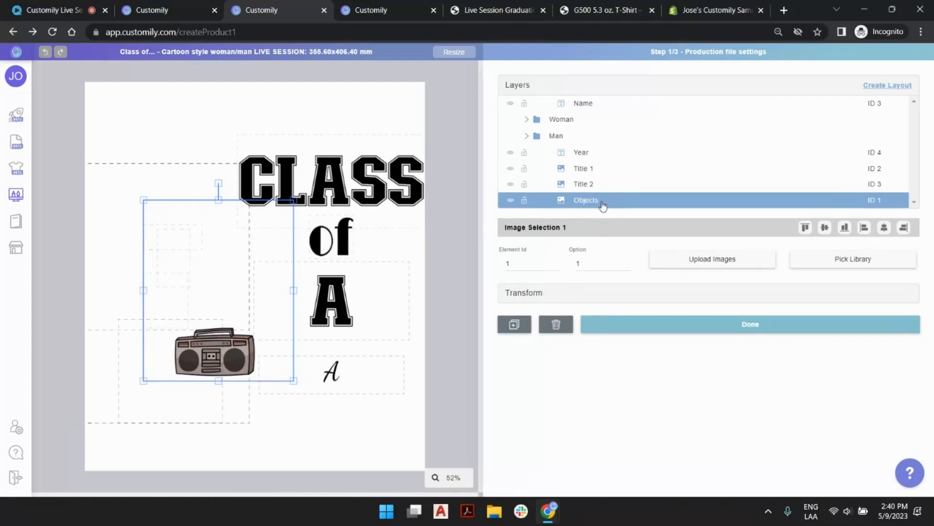
click(467, 112)
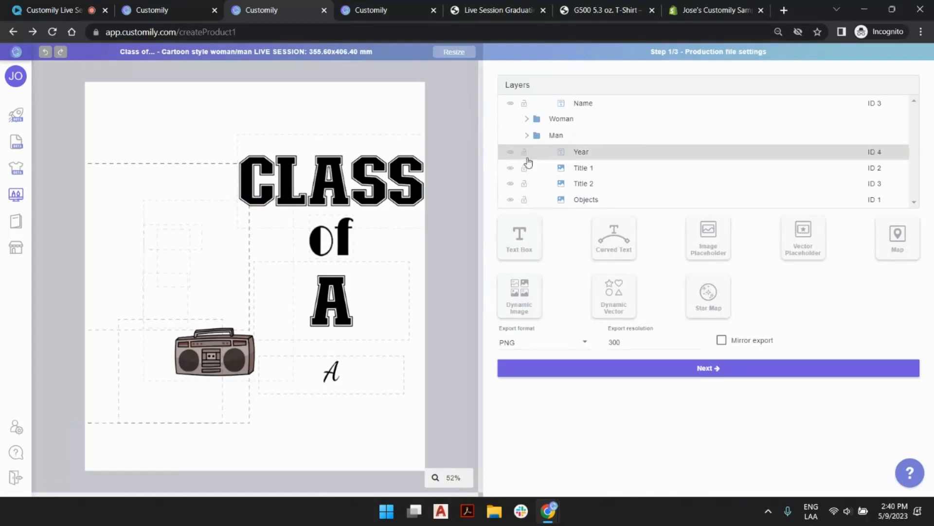
- Add a dynamic image element to the template and set its option number to 2
click(540, 302)
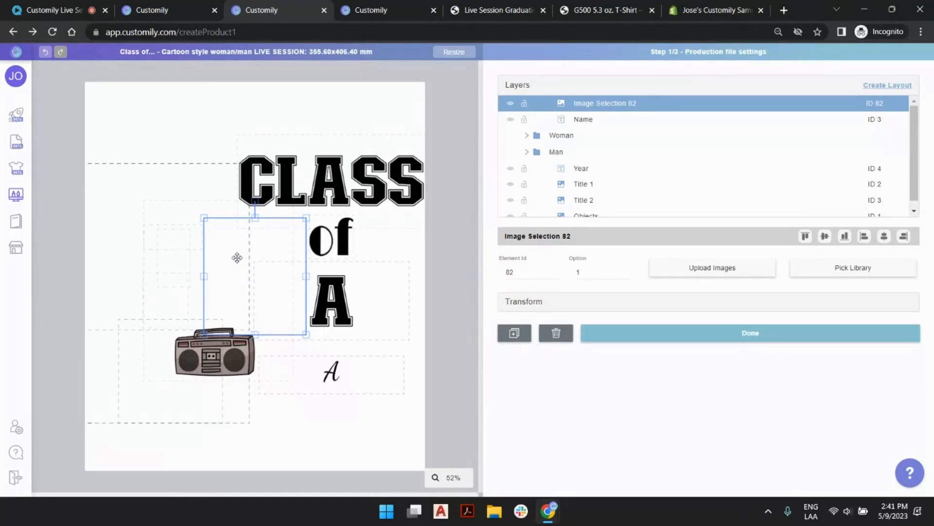
click(581, 273)
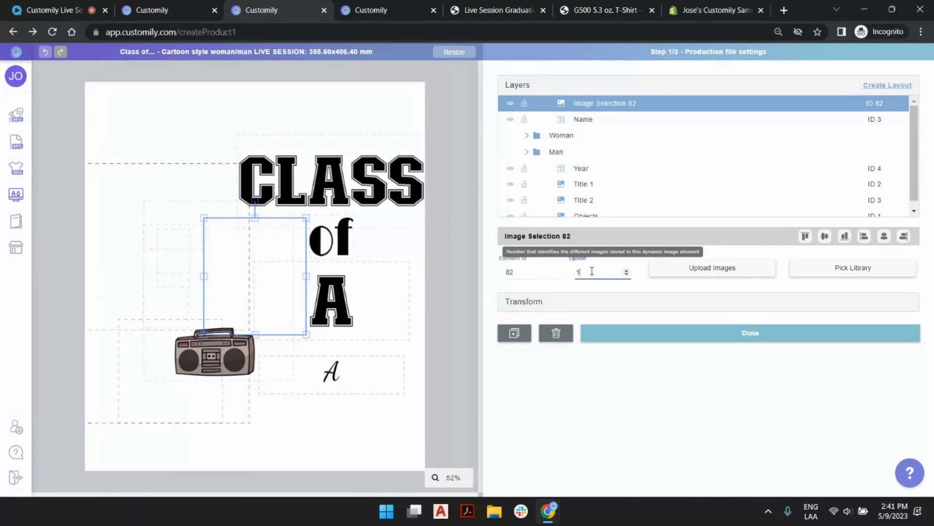
click(633, 273)
click(627, 271)
- Upload Fireworks1.png, Fireworks2.png, Fireworks3.png and Fireworks4.png into the new dynamic image element
click(660, 274)
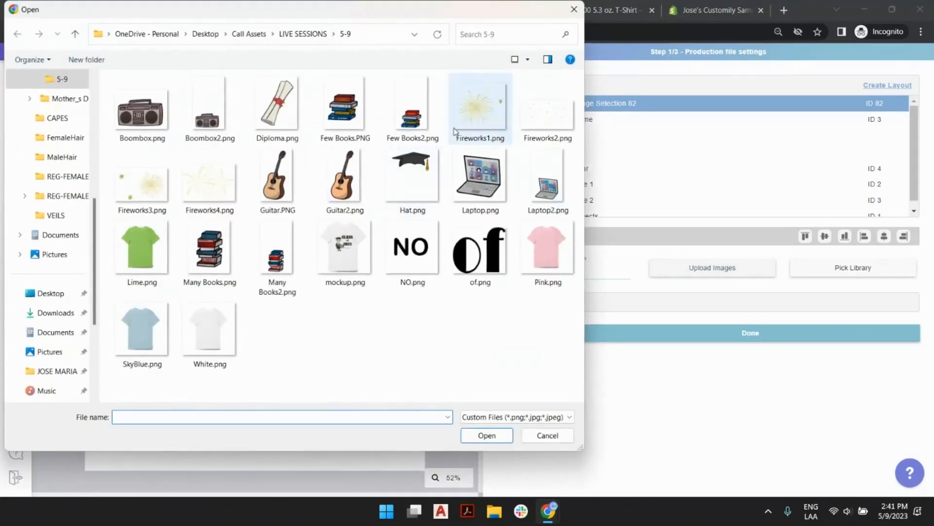
click(477, 109)
ctrl+click(545, 116)
ctrl+click(142, 183)
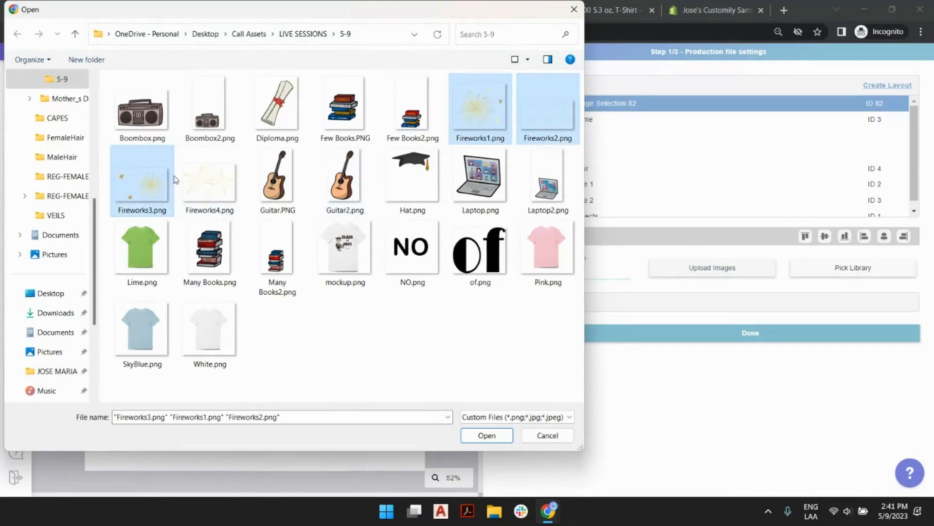
ctrl+click(214, 179)
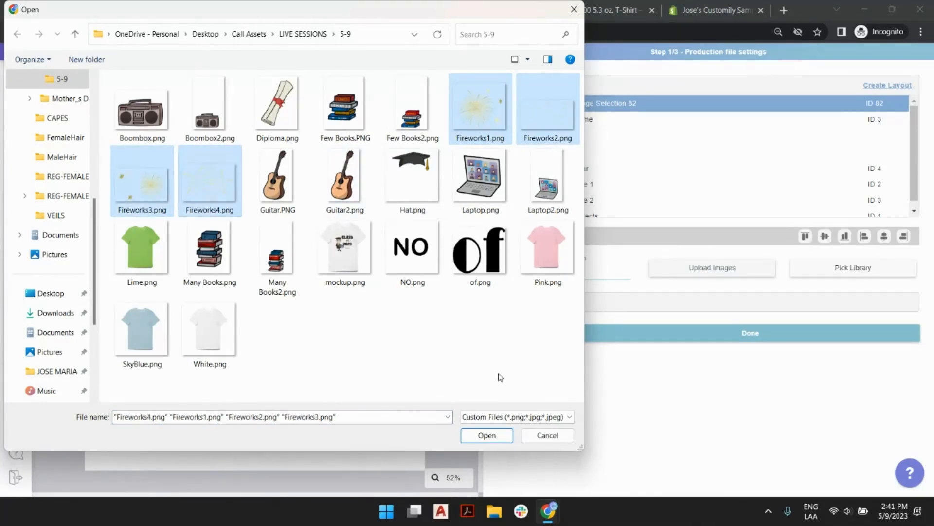
click(487, 435)
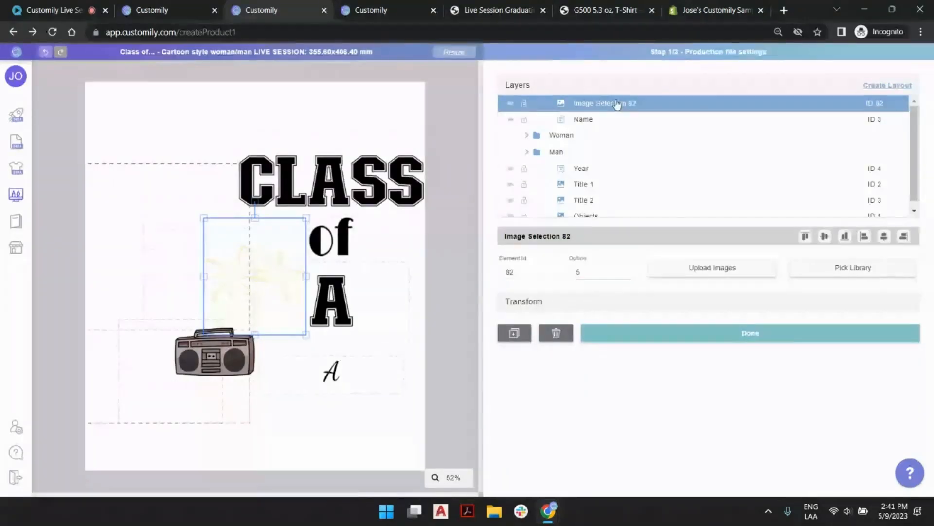
- Rename the new image layer to Fireworks and move it below Objects in the layer order
double_click(626, 106)
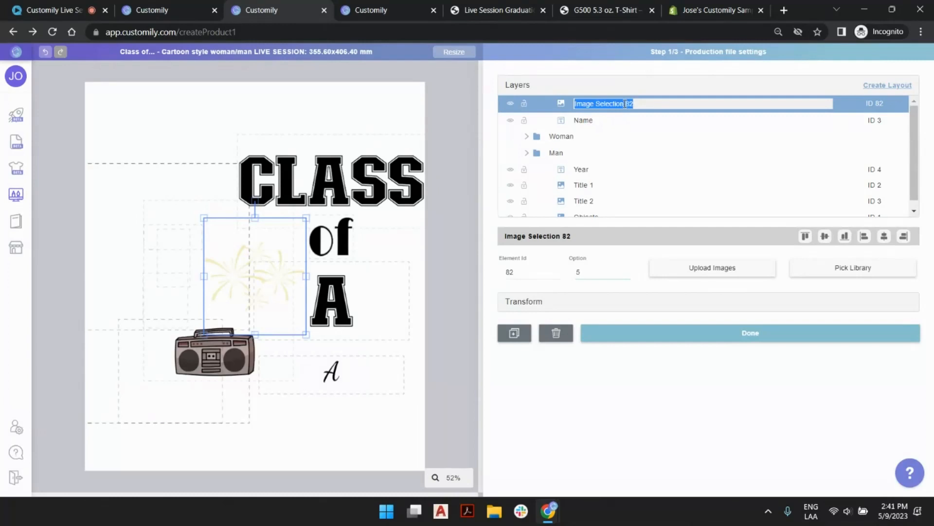
text(Fireworks)
key(Return)
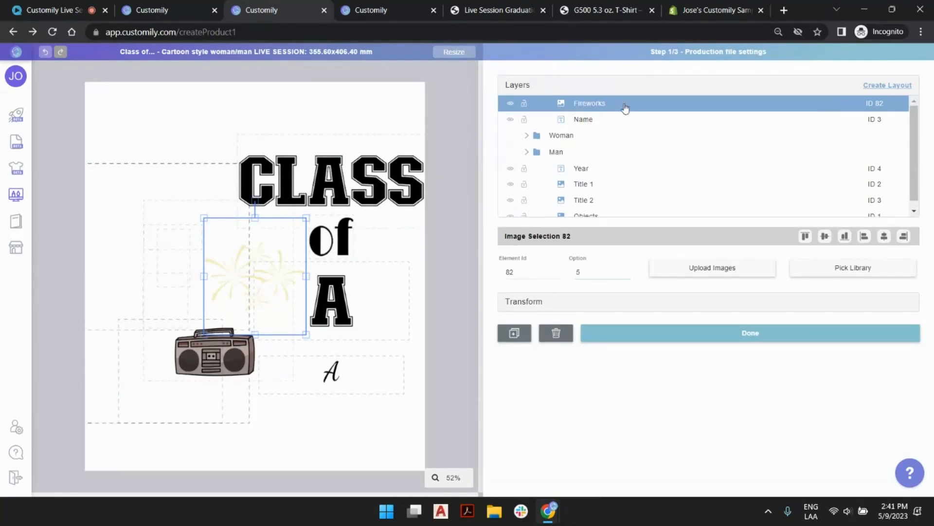
drag(625, 108, 630, 212)
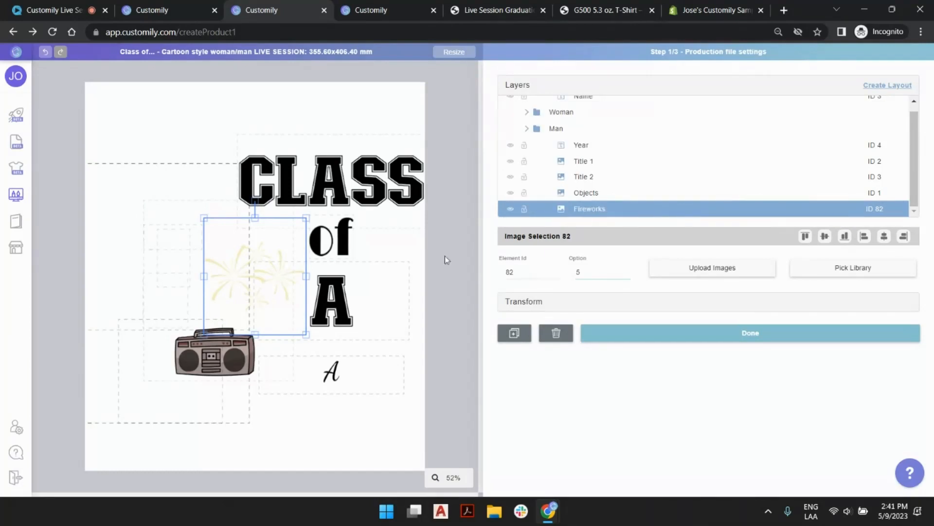
- Stretch the Fireworks image across nearly the full width of the canvas's upper half and set its displayed option to 1
drag(306, 276, 419, 278)
drag(258, 217, 257, 86)
drag(255, 335, 254, 308)
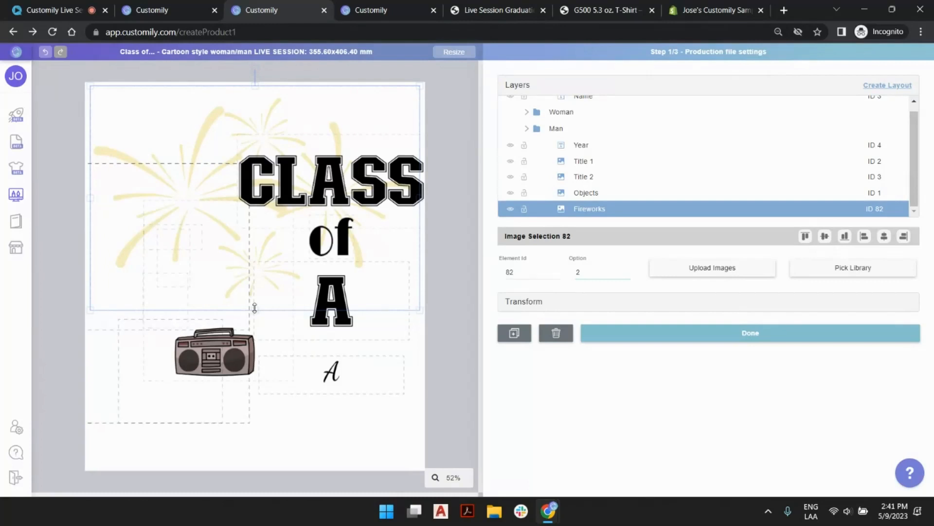
drag(254, 308, 255, 260)
click(627, 271)
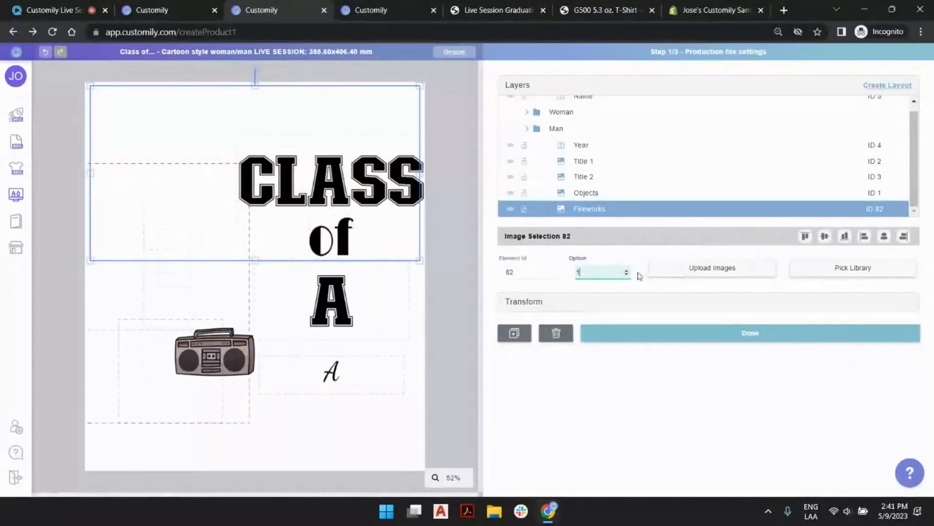
- Preview the different firework images stored in the Fireworks element by stepping through its options, and finish editing the element
click(626, 271)
click(625, 270)
click(627, 272)
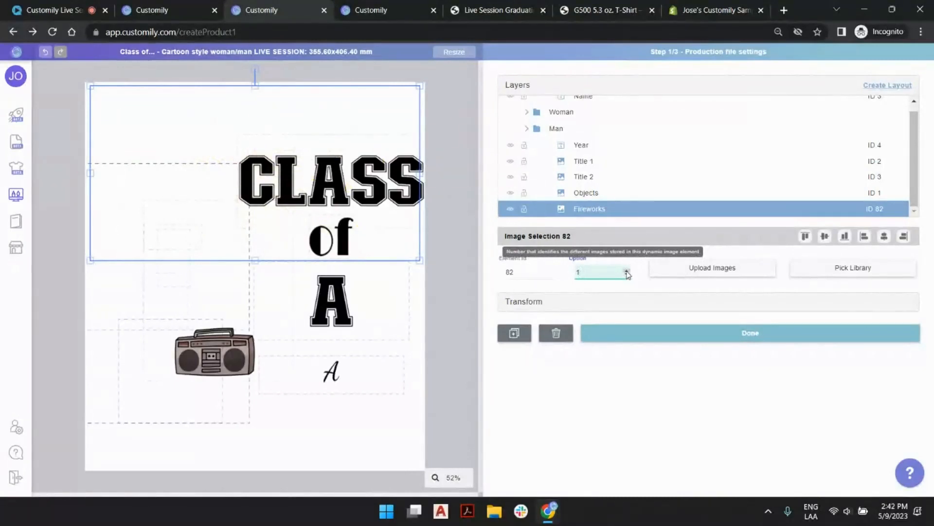
click(627, 271)
click(626, 271)
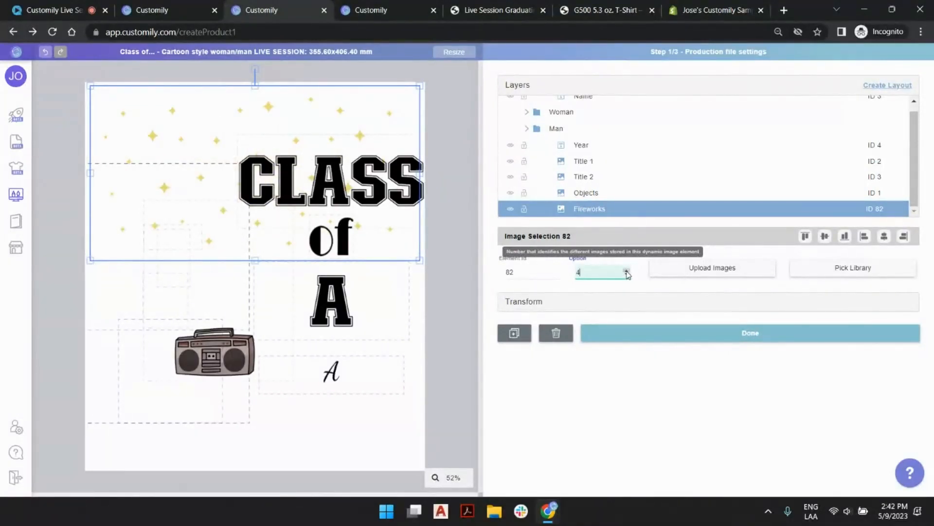
click(626, 271)
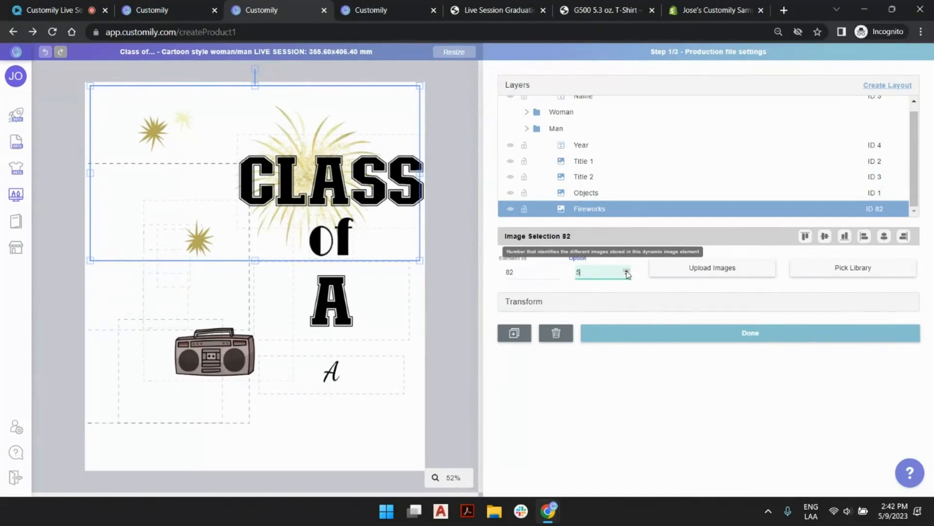
click(453, 125)
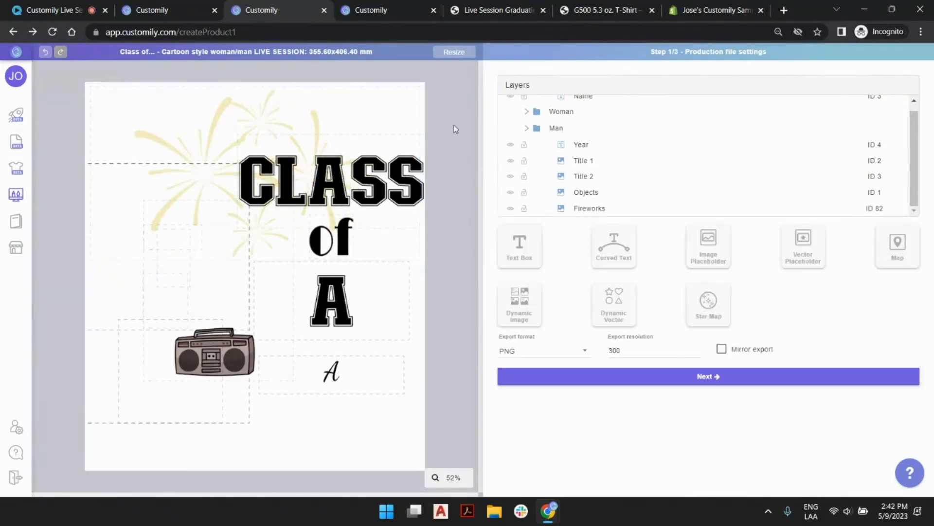
- Proceed to the template's preview settings and select the Objects element and the Product colors element to check their settings
click(675, 375)
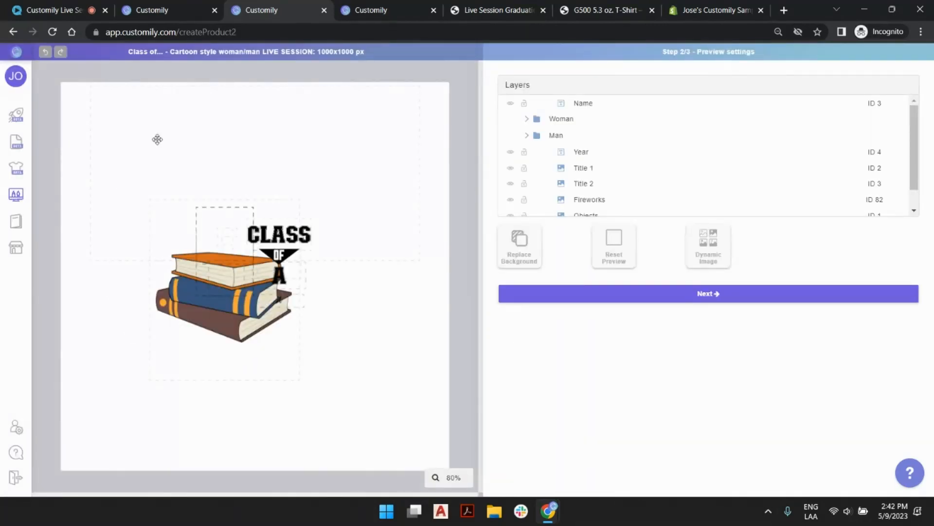
click(226, 323)
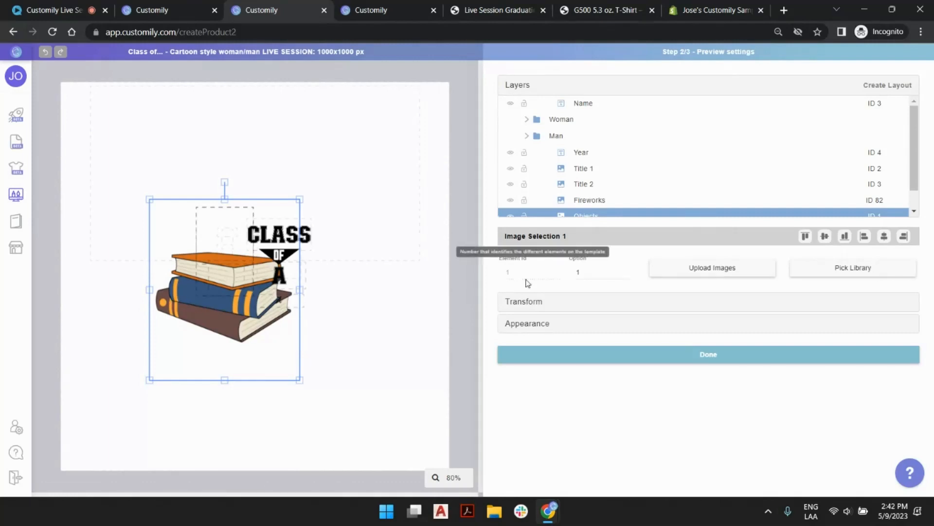
scroll(625, 176, down, 1)
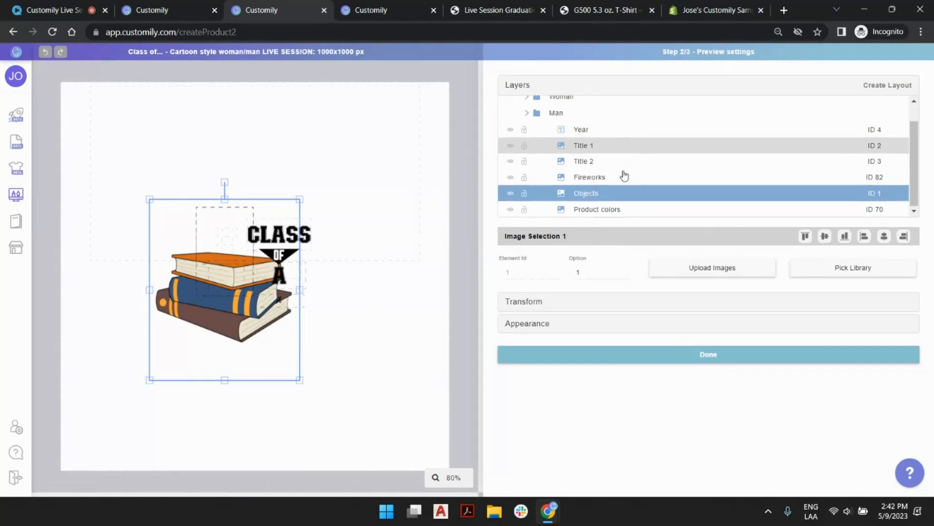
click(612, 214)
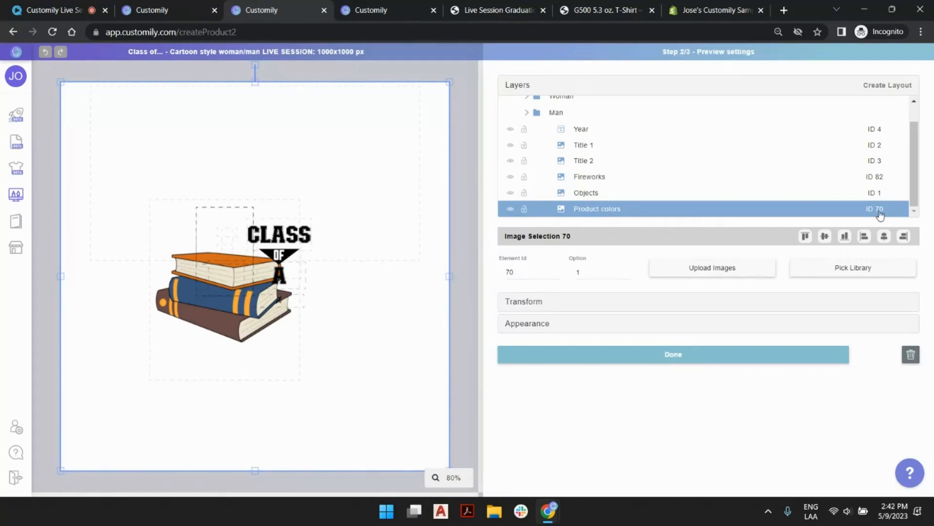
- Switch to the store product page of the Live Session Graduation T-Shirt
click(375, 6)
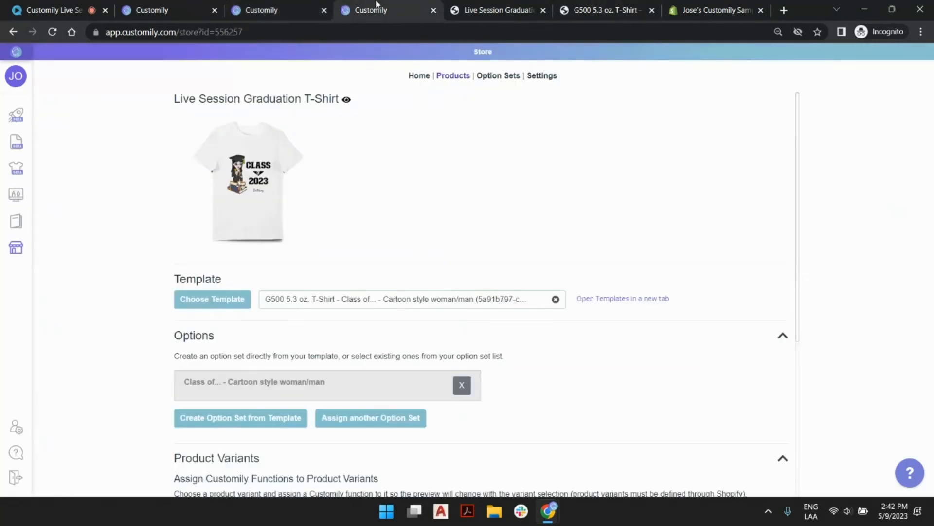
- Review the Image Position values assigned to the Color variants of the Live Session Graduation T-Shirt product
scroll(438, 181, down, 5)
click(268, 274)
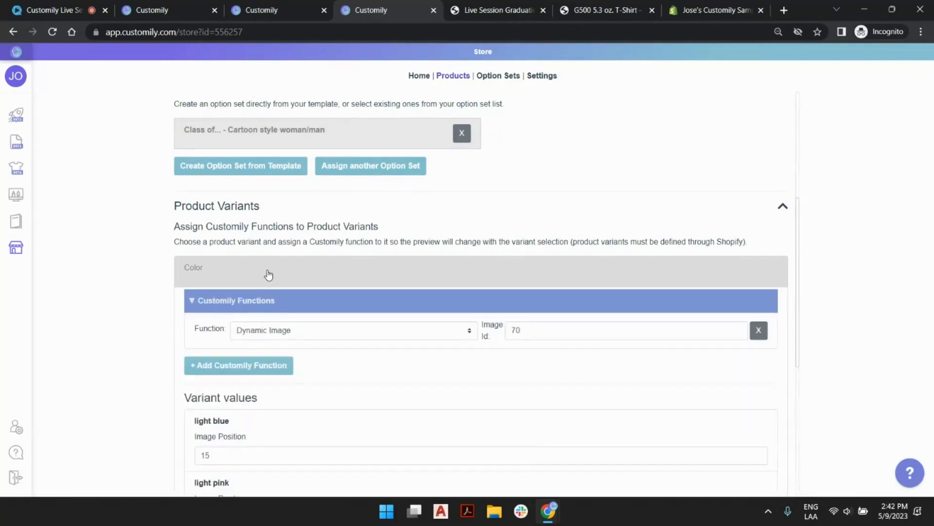
scroll(269, 274, down, 3)
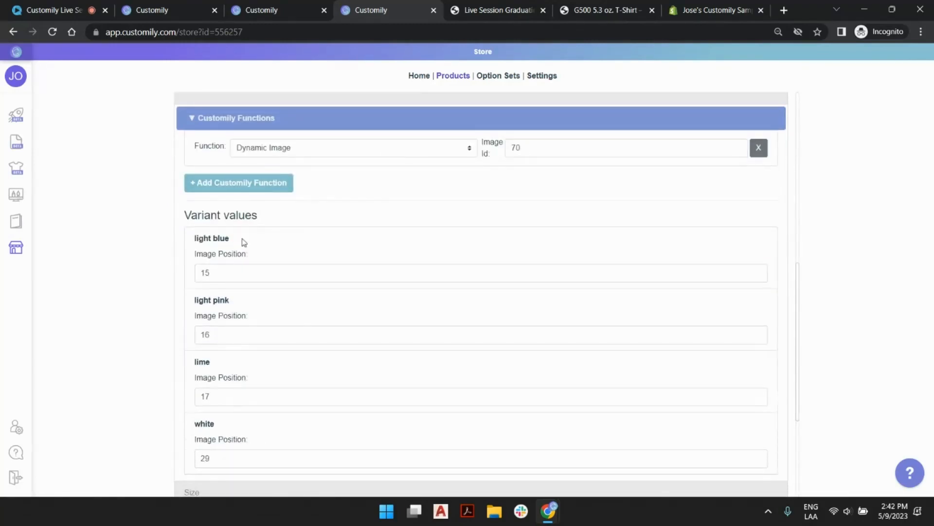
scroll(242, 328, down, 2)
scroll(242, 213, up, 1)
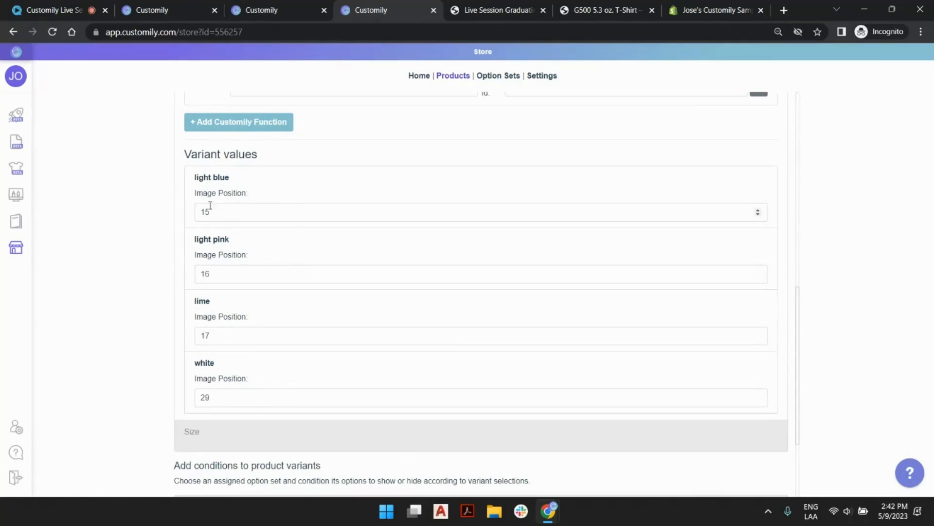
- Switch to the template editor and preview options 15, 16, 17 and 29 of the Product colors image
click(286, 9)
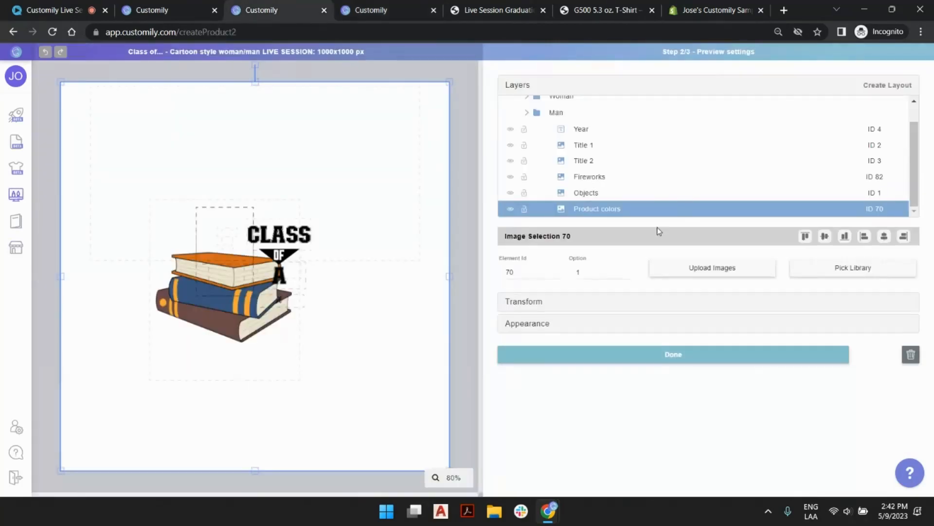
click(593, 273)
text(5)
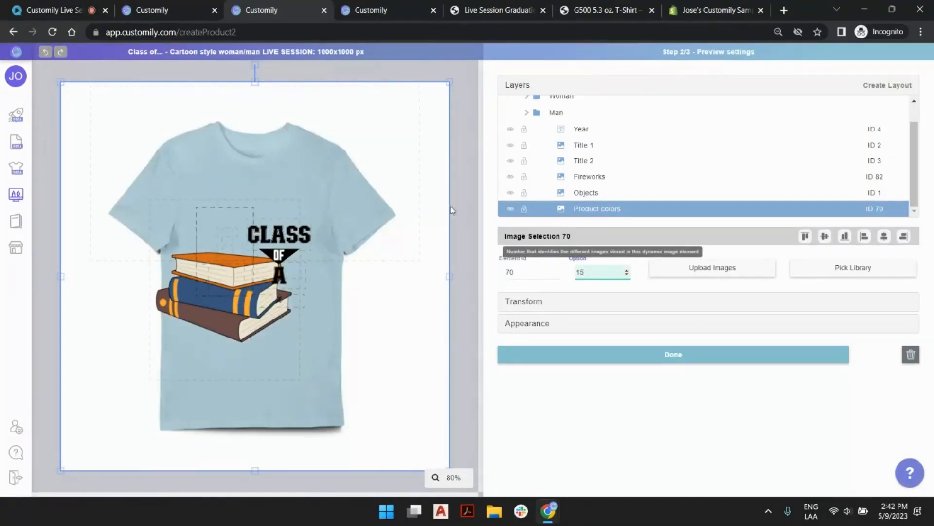
click(626, 271)
click(627, 271)
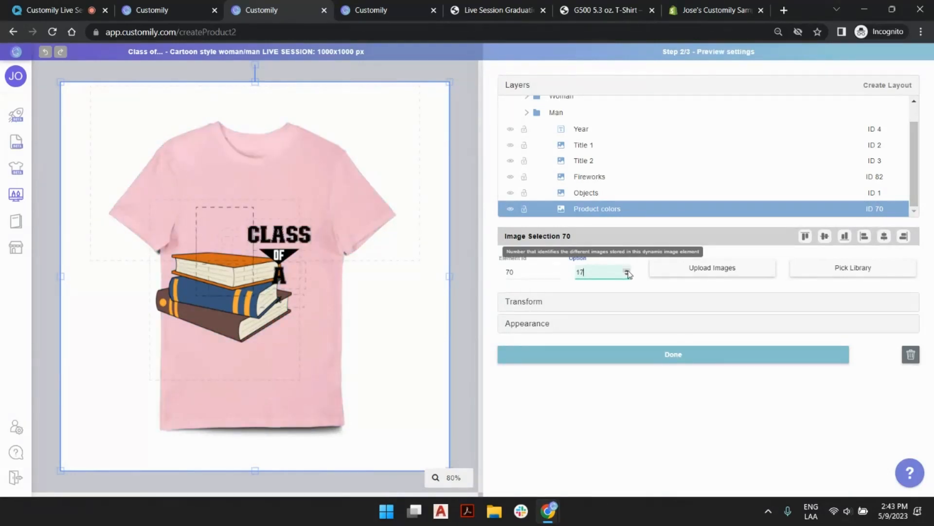
text(29)
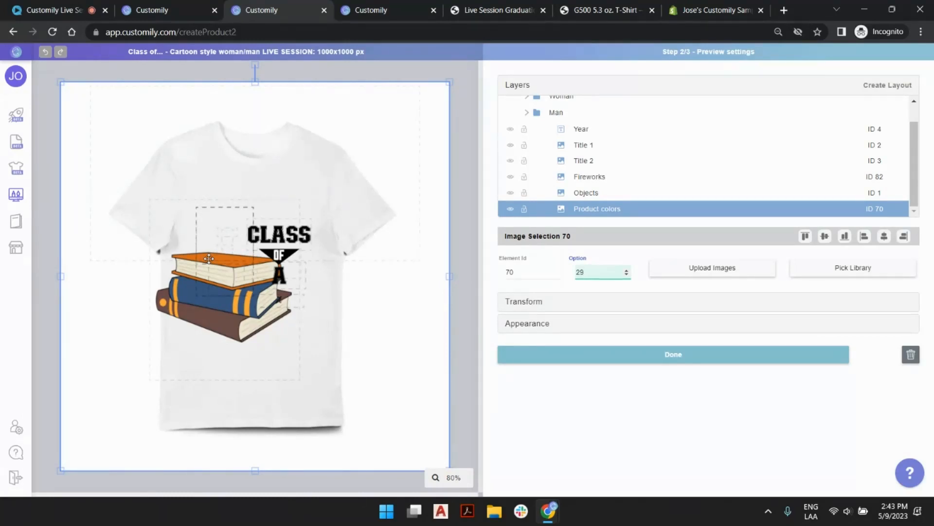
- Preview option 2 of the Objects image, return it to option 1 and deselect the layer
click(594, 193)
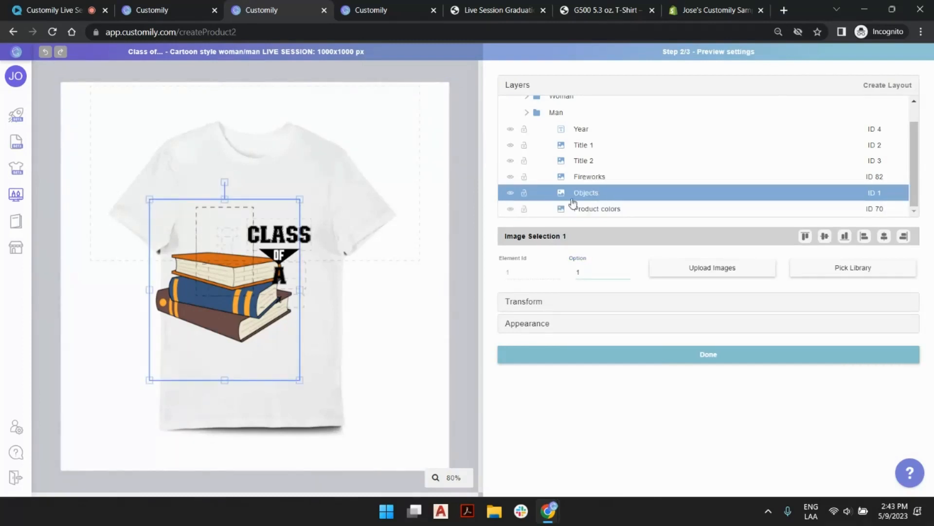
click(627, 270)
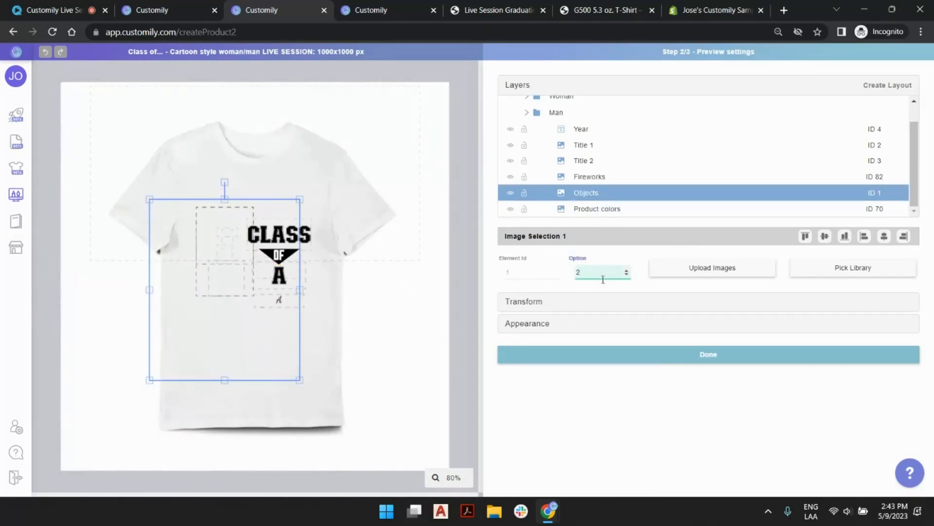
click(626, 275)
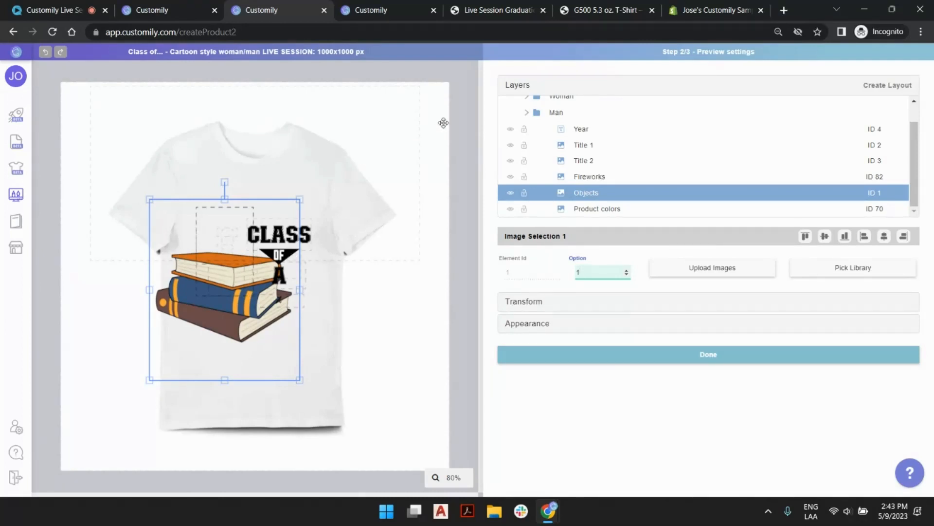
click(457, 109)
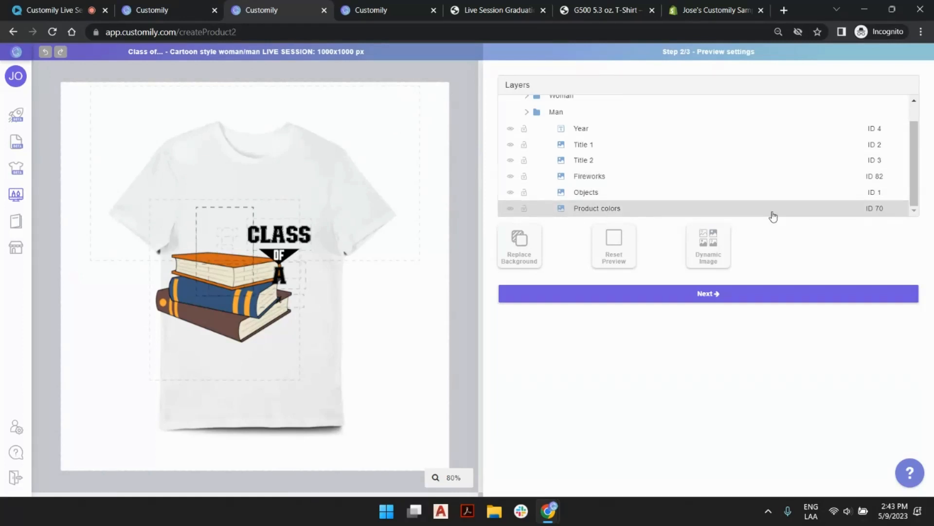
click(631, 246)
click(222, 233)
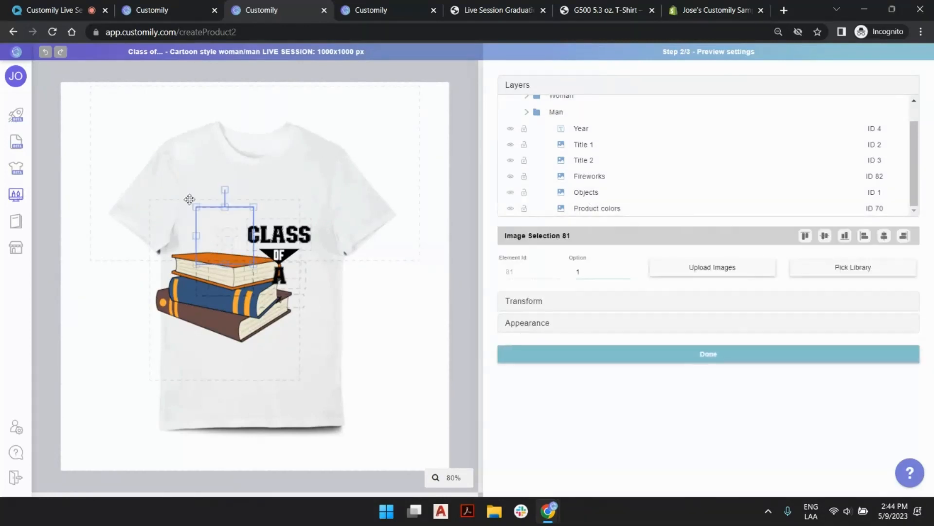
click(464, 283)
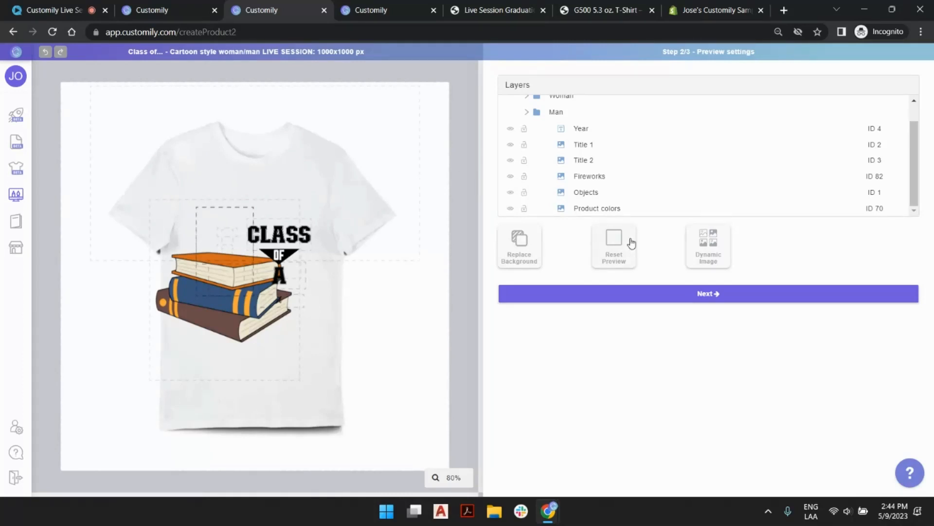
- Reset the template preview and set a white (FFFFFF) background colour at 1000 by 1000 px
click(614, 244)
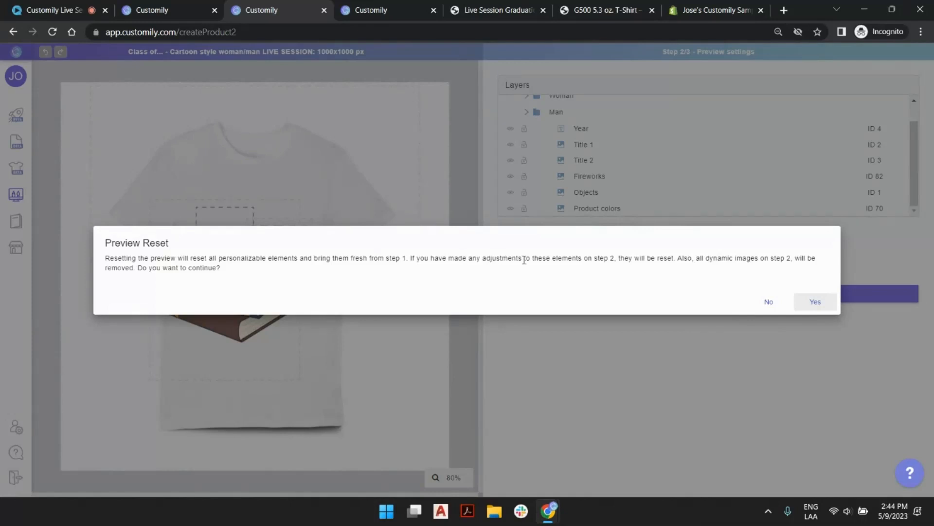
drag(615, 259, 597, 260)
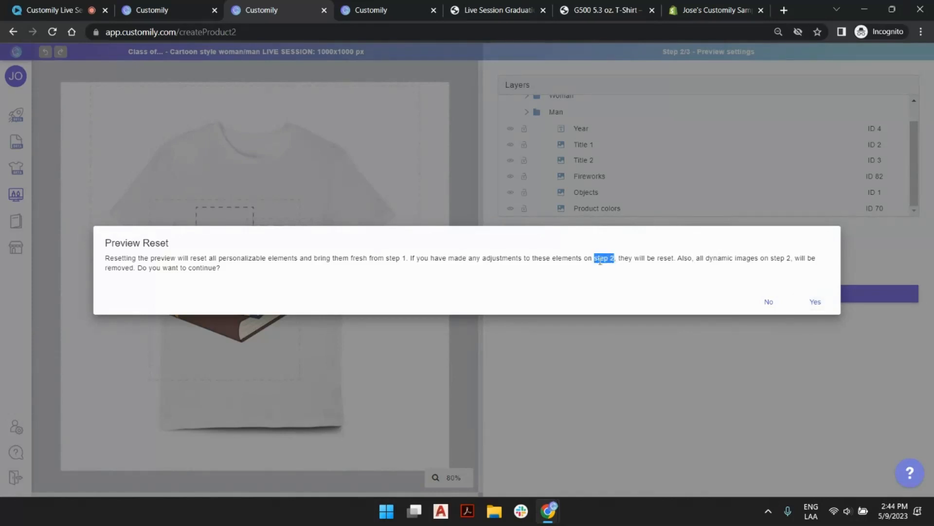
click(626, 259)
click(814, 303)
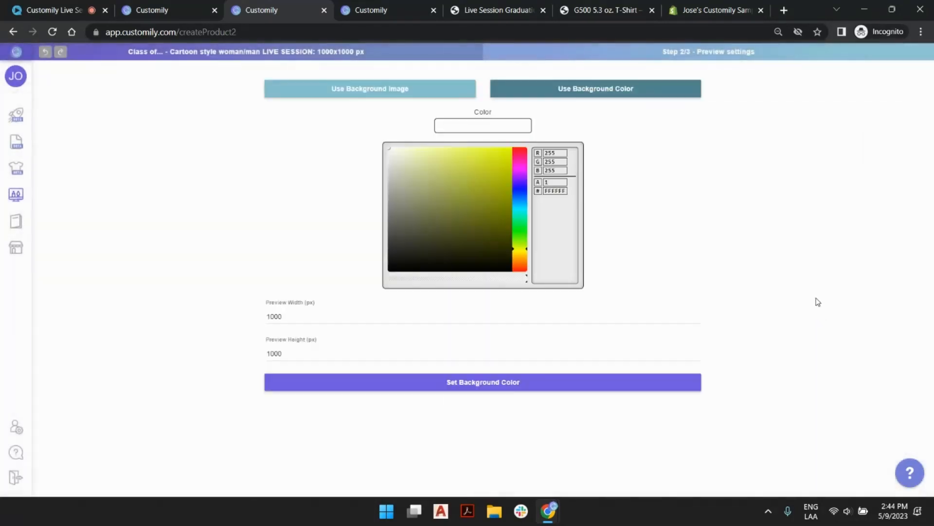
click(483, 386)
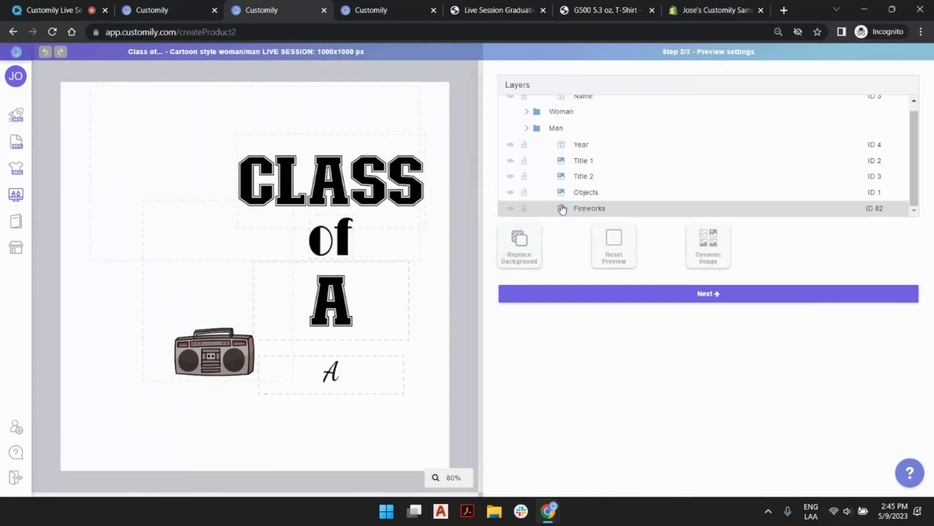
- Add a dynamic image, rename its layer "Product Colors" and move it to the end of the layer list below Fireworks
click(723, 248)
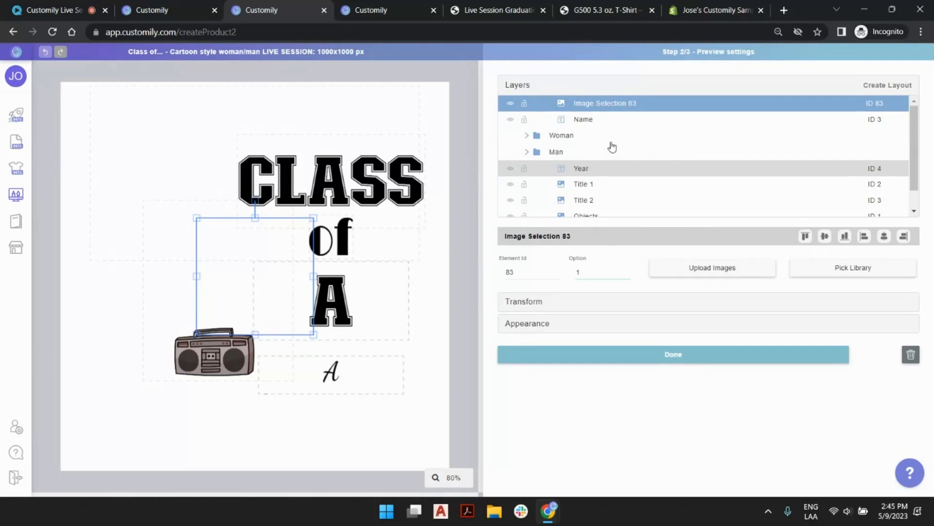
double_click(599, 103)
text(Produc)
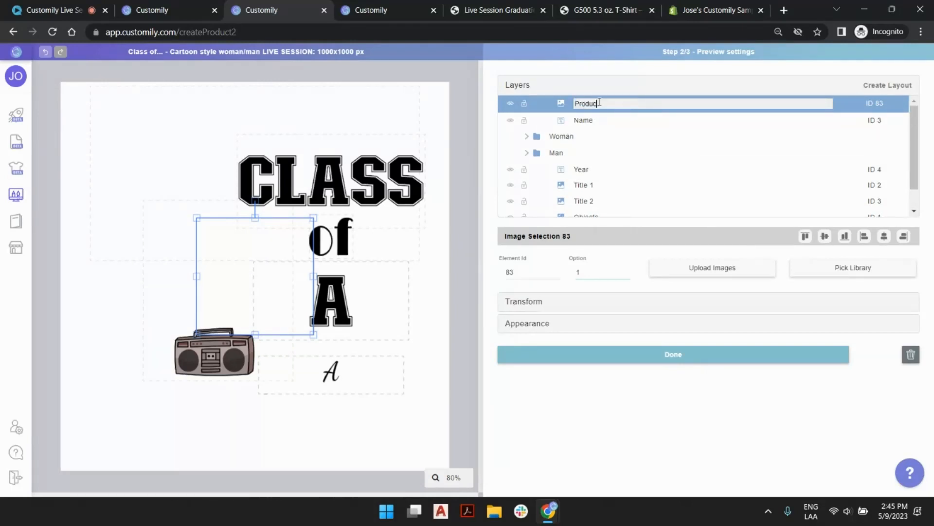
text(tColors)
key(Return)
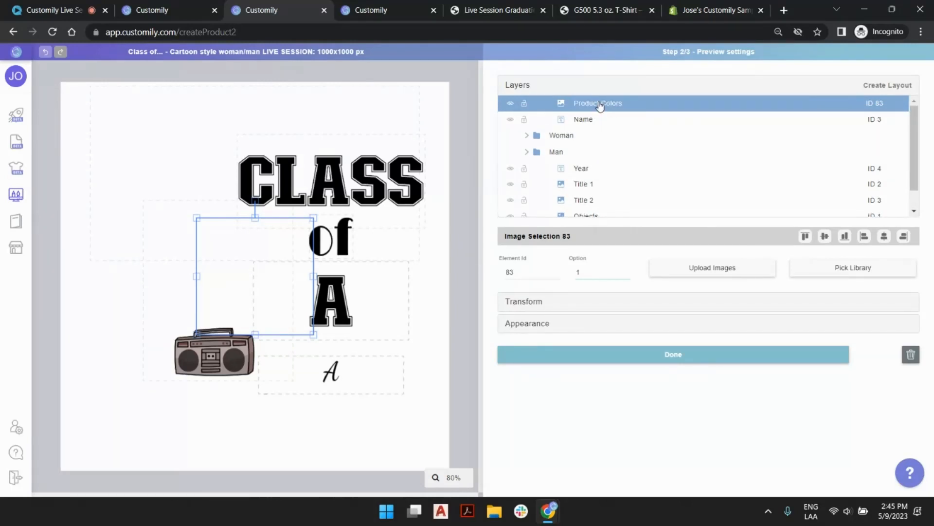
drag(600, 103, 618, 200)
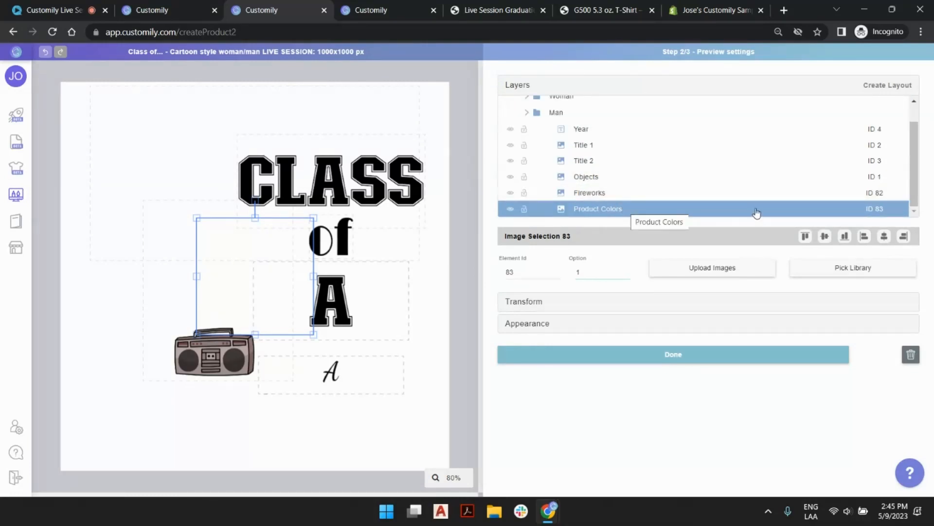
- Set the Element Id of the Product Colors image to 70 and deselect it
double_click(533, 272)
text(70)
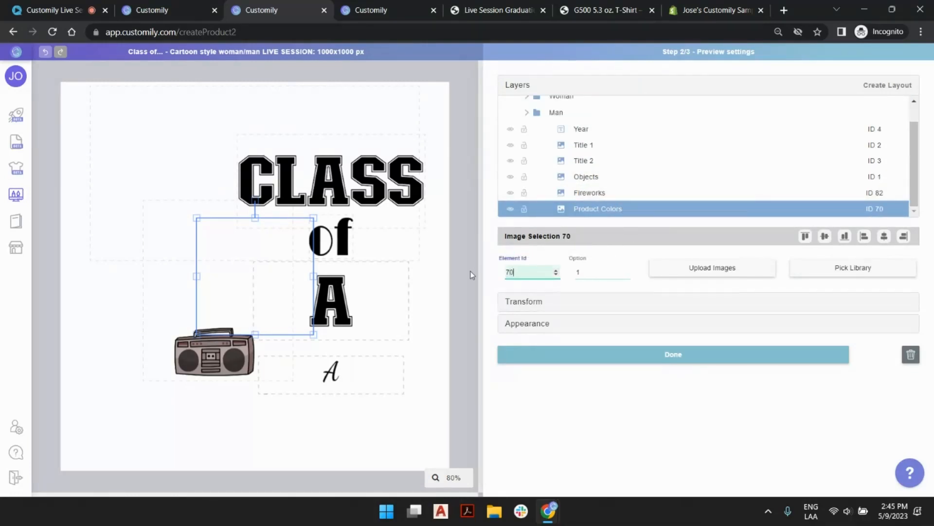
click(470, 275)
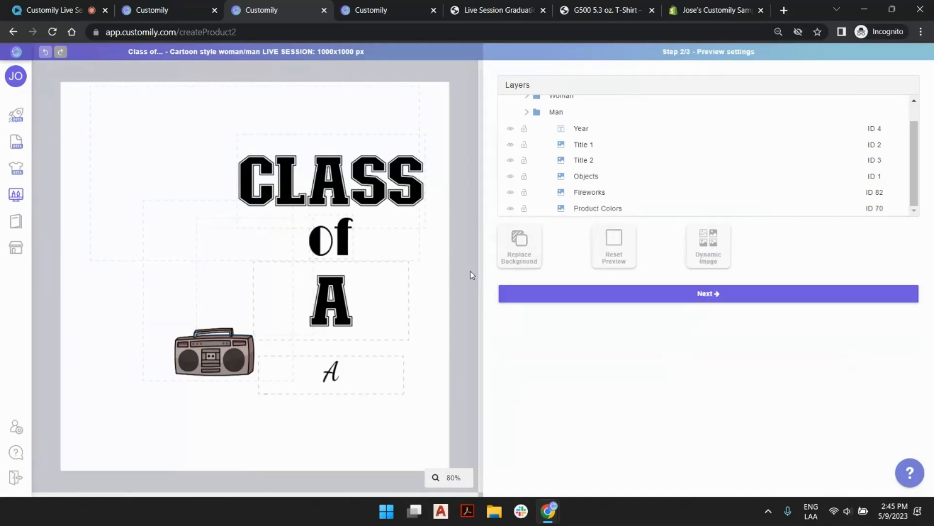
- Check the light blue variant's image position in the store, and upload SkyBlue.png to option 15 of the Product Colors image
click(607, 210)
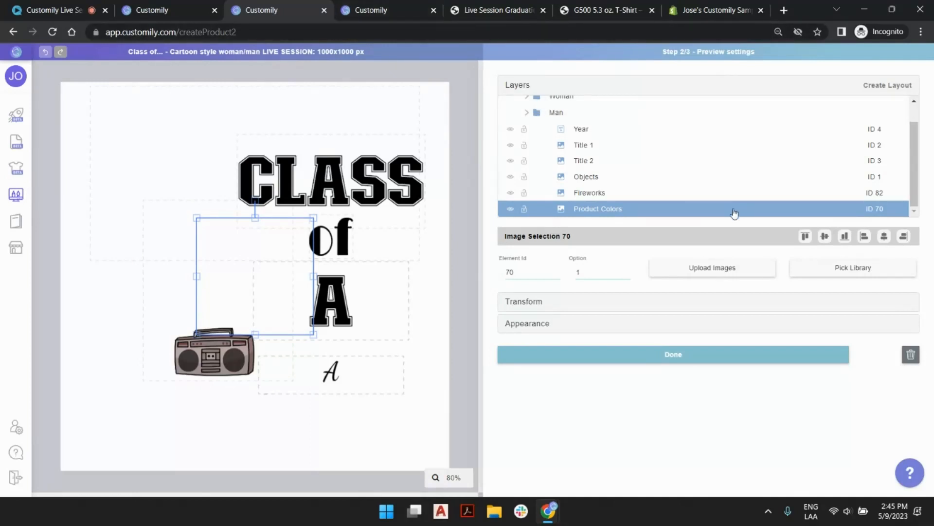
click(595, 272)
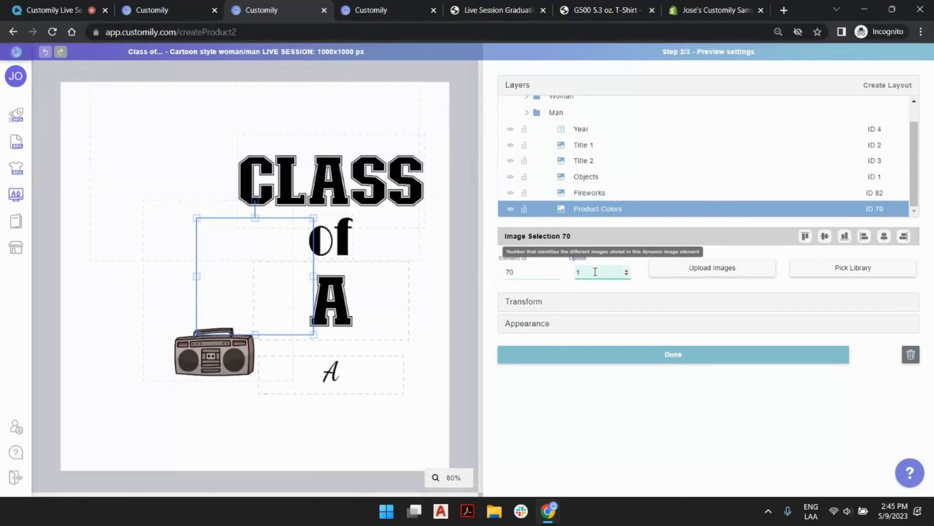
text(6)
click(370, 10)
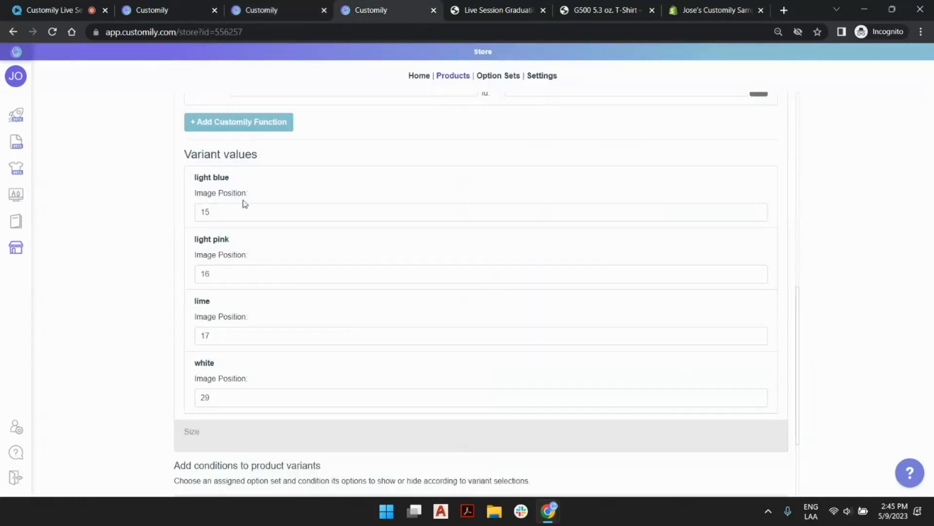
click(286, 11)
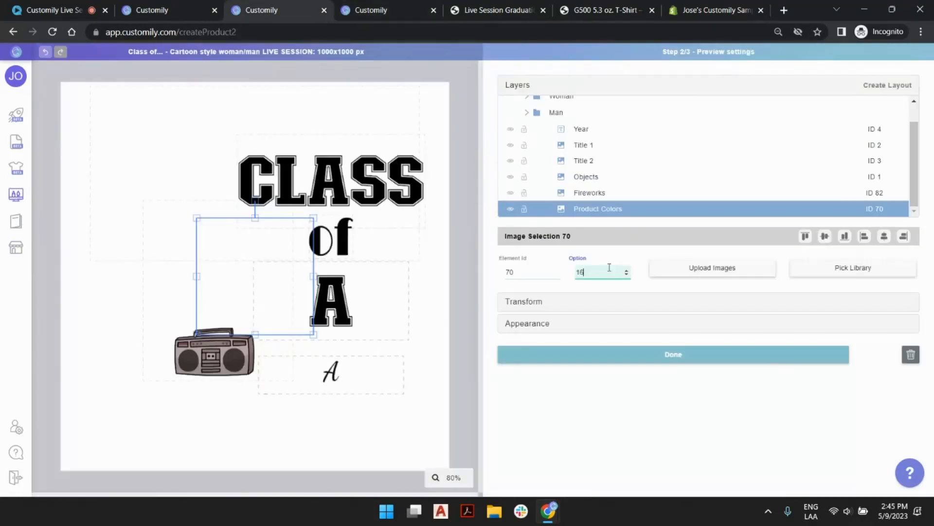
click(626, 274)
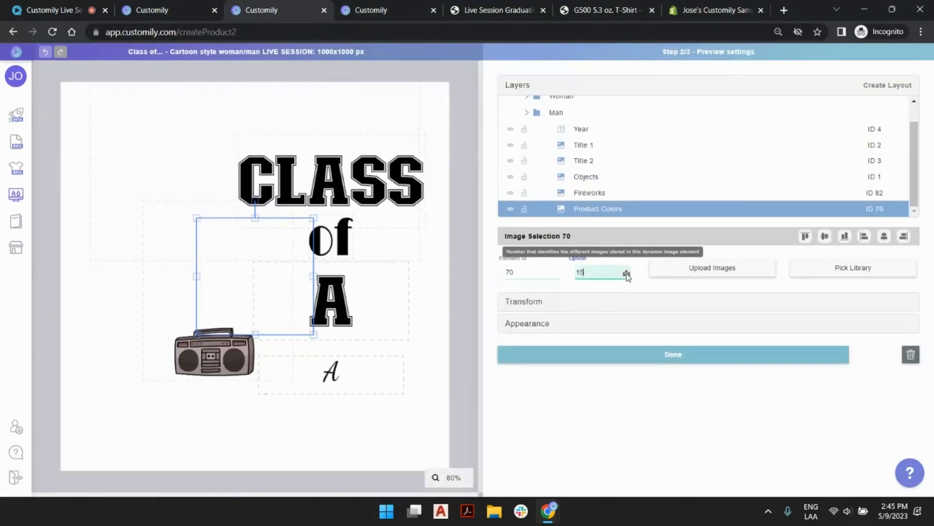
click(696, 267)
double_click(151, 336)
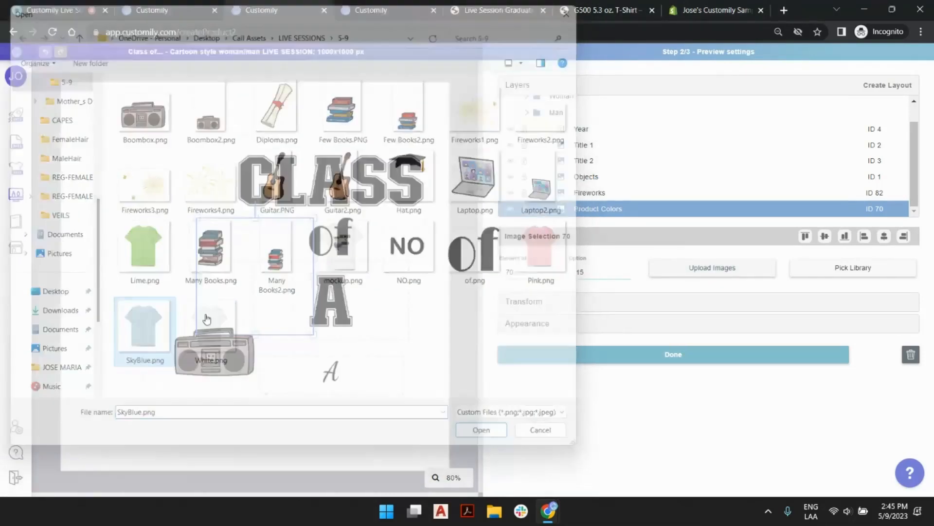
- Upload Pink.png to option 16 and Lime.png to option 17 of the Product Colors image
click(626, 270)
click(676, 269)
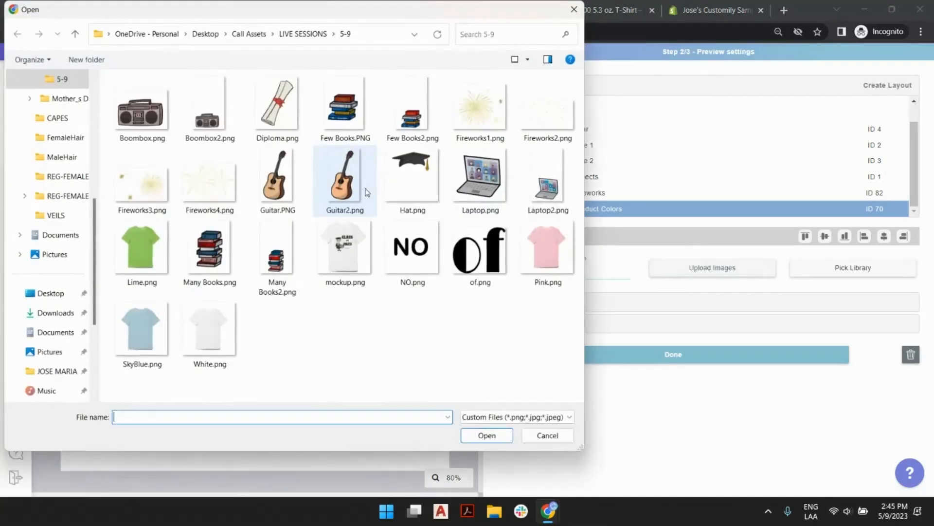
double_click(550, 248)
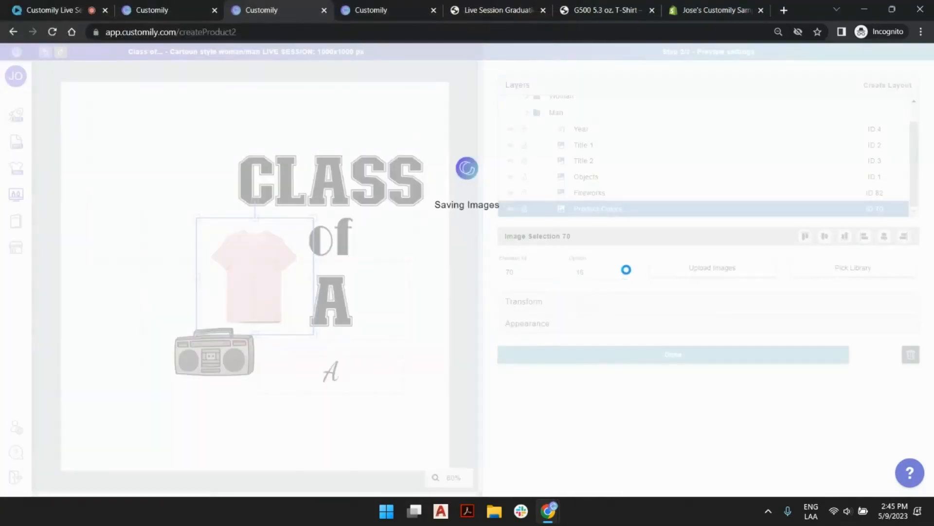
click(628, 271)
click(712, 268)
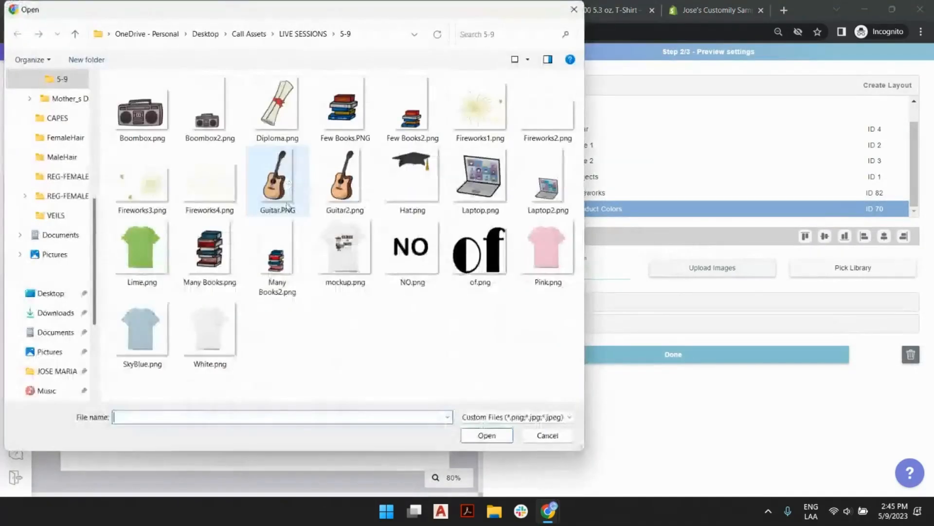
double_click(144, 246)
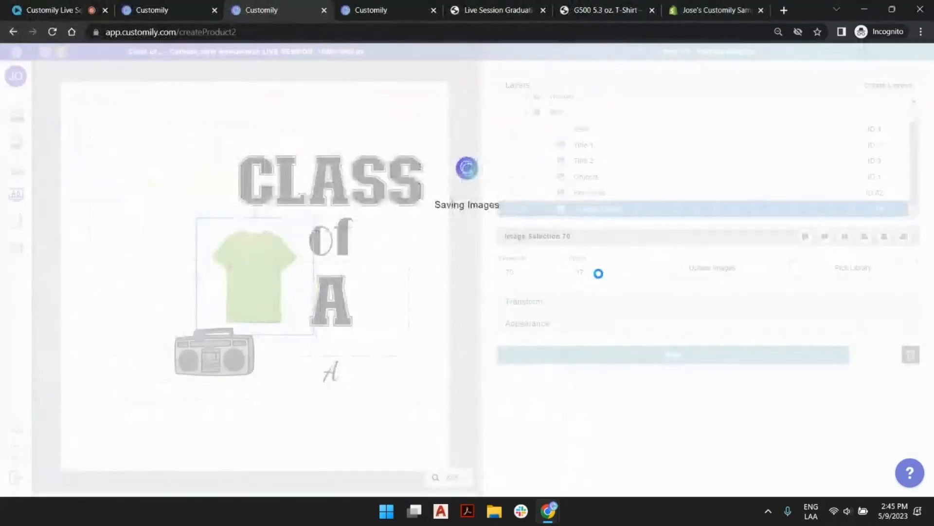
- Upload White.png to option 29 of the Product Colors image
drag(597, 273, 533, 272)
text(092)
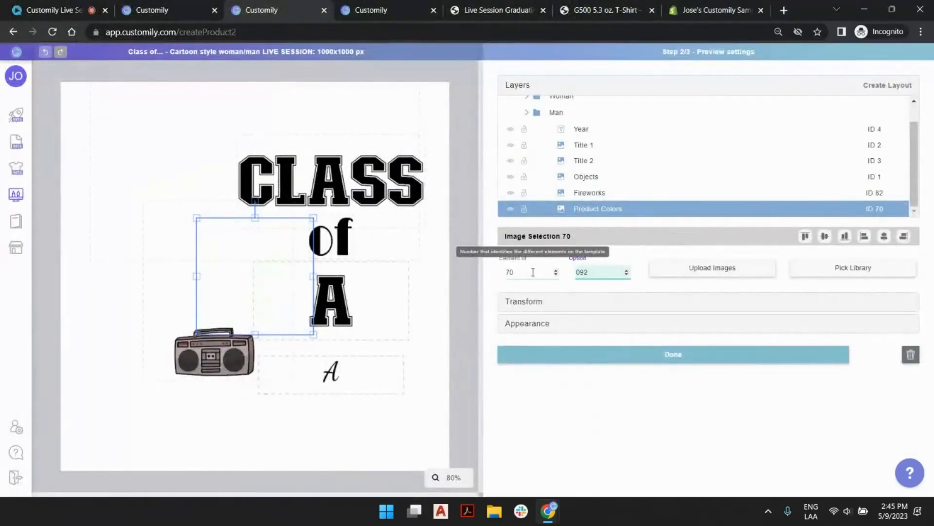
key(BackSpace)
key(BackSpace)
key(BackSpace)
text(28)
click(701, 267)
click(232, 328)
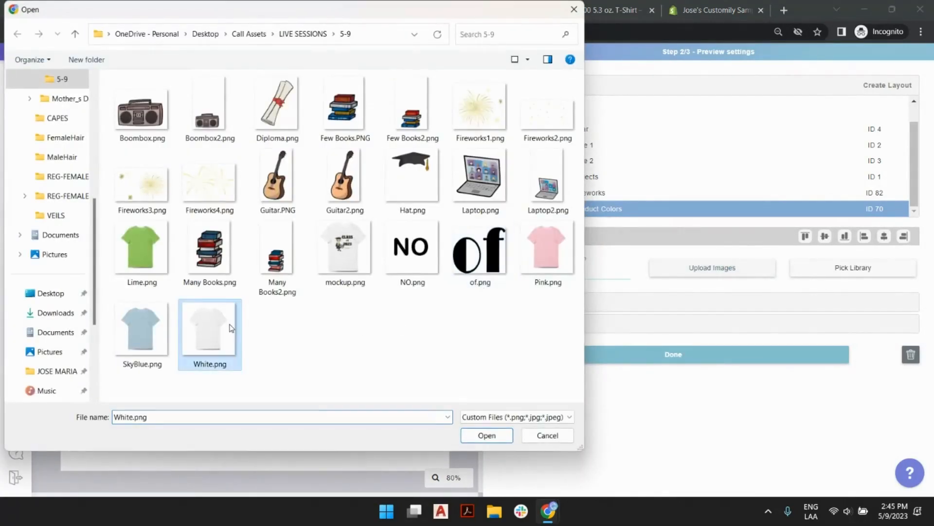
double_click(231, 336)
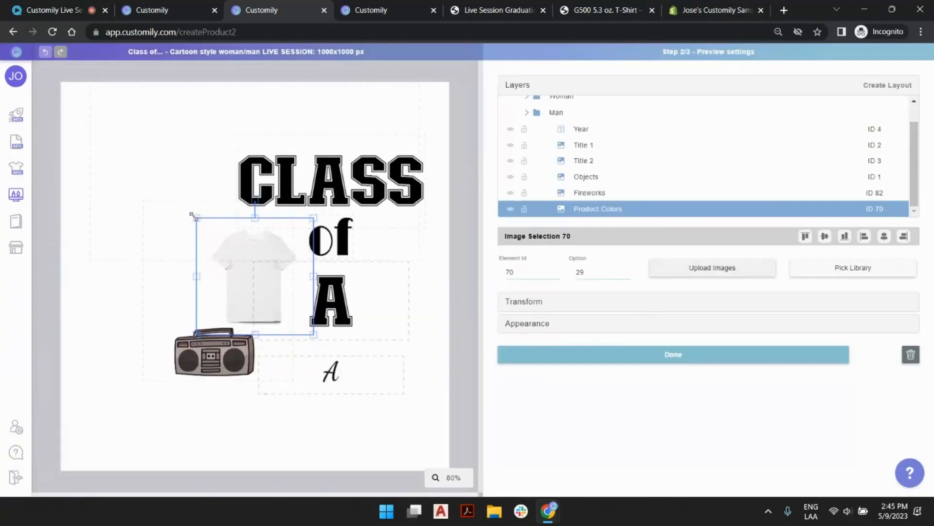
- Set the Product Colors image's width and height to 1000 px each so the shirt fills the preview
click(535, 302)
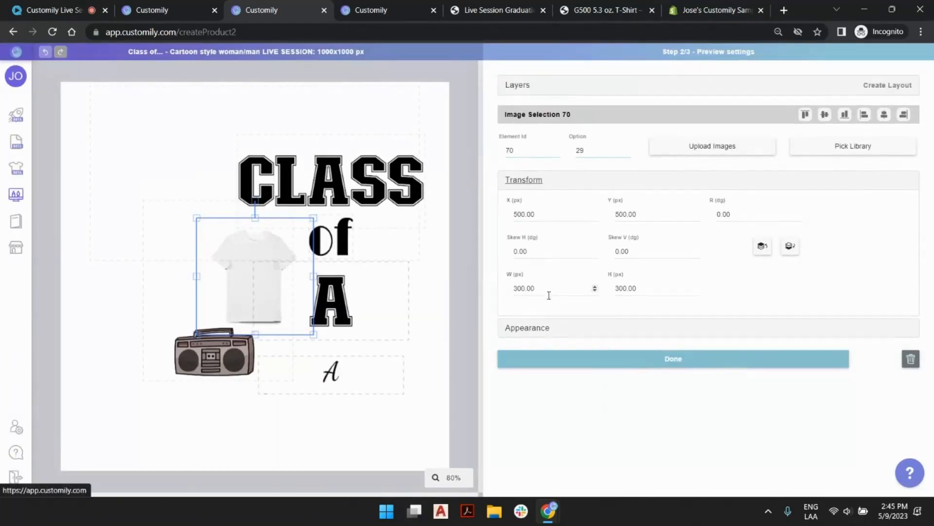
double_click(536, 288)
text(1000)
key(Tab)
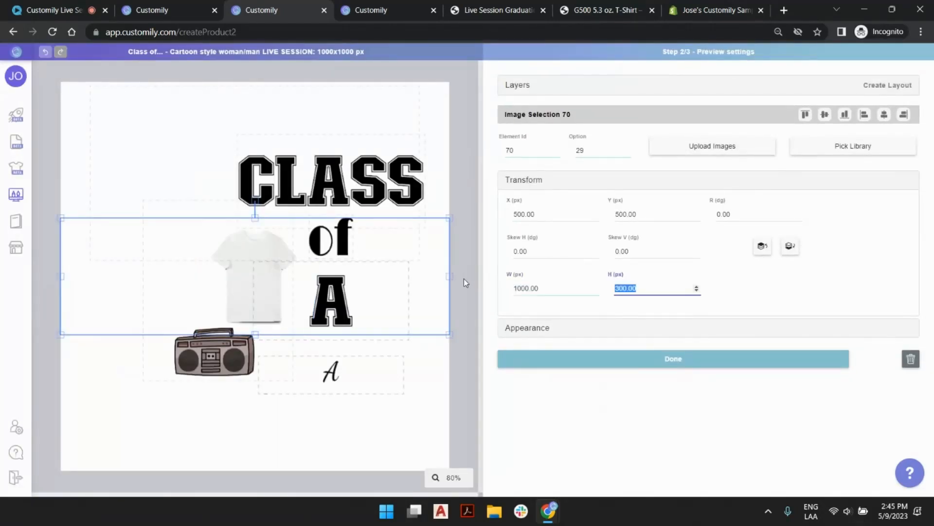
text(1000)
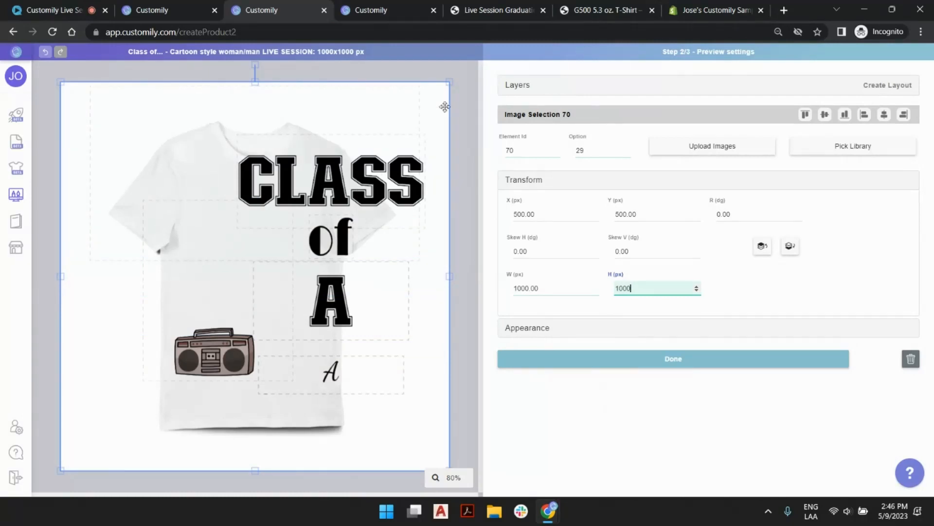
- Select all design layers from Name through Fireworks, scale them down together to fit the shirt's chest, move them slightly up and deselect
click(519, 89)
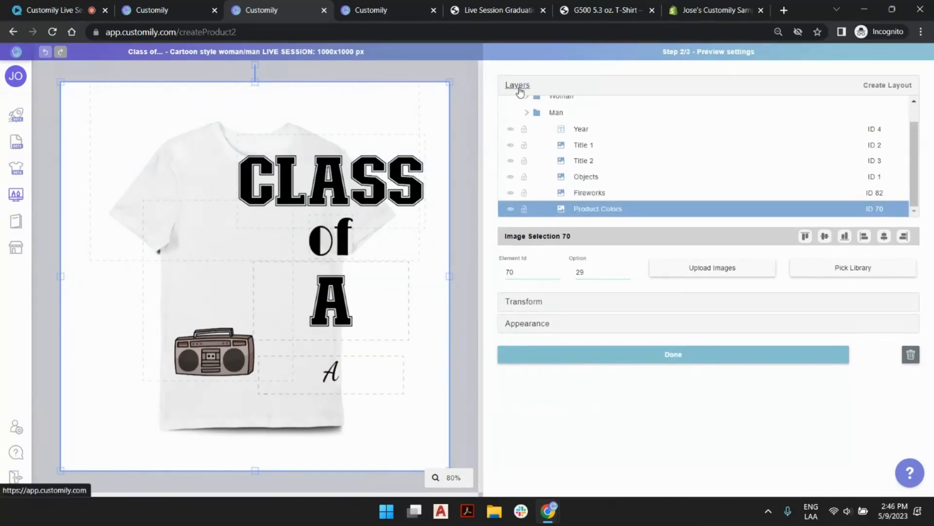
click(607, 192)
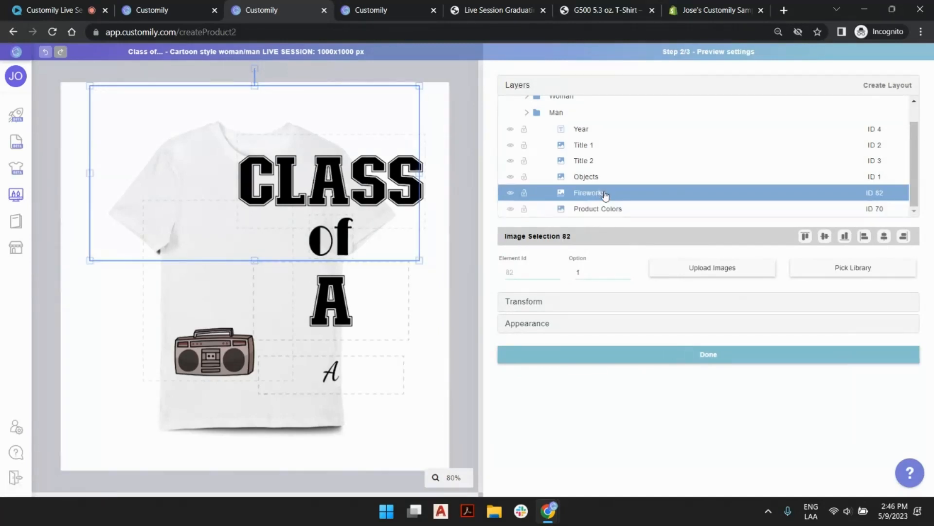
scroll(587, 156, up, 1)
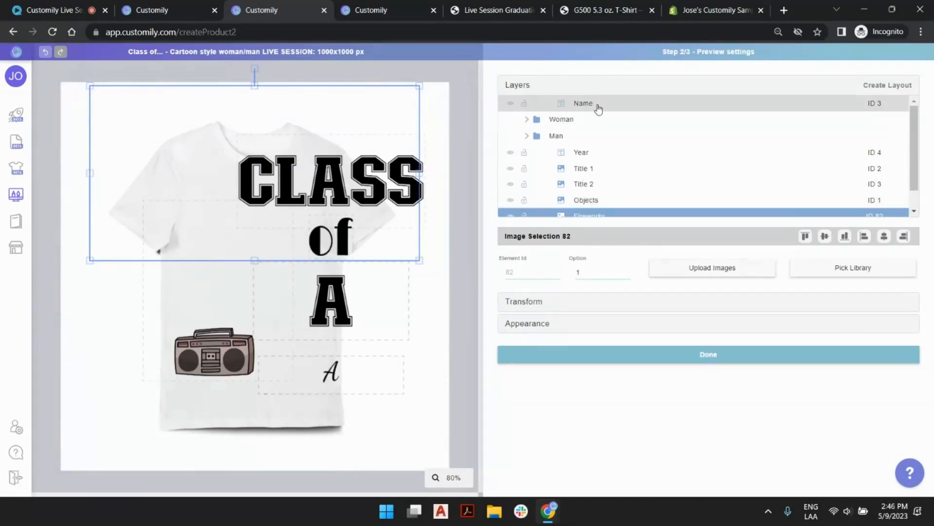
shift+click(599, 105)
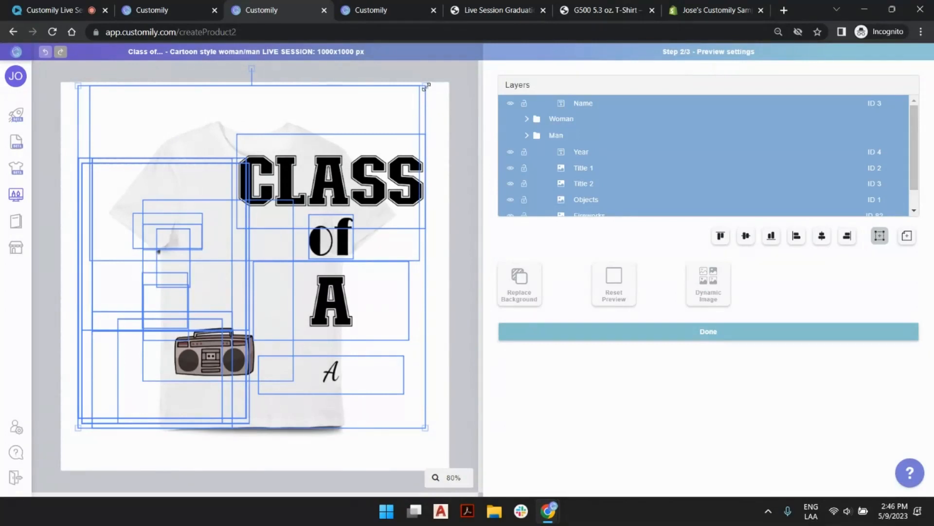
scroll(606, 146, down, 1)
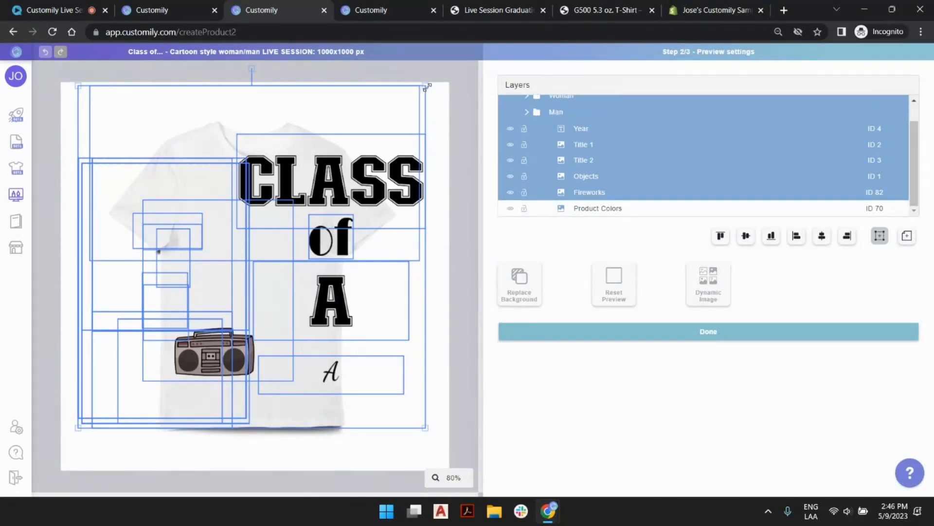
drag(426, 88, 318, 191)
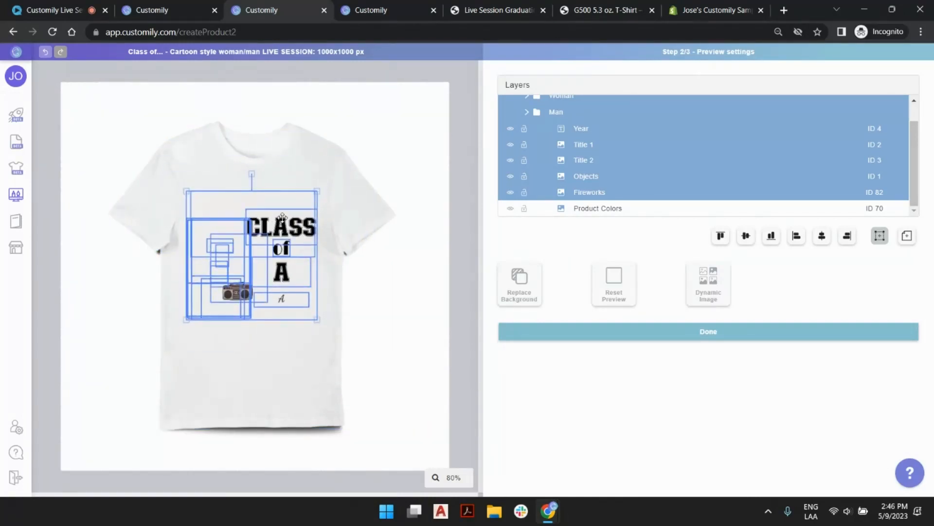
drag(267, 227, 268, 210)
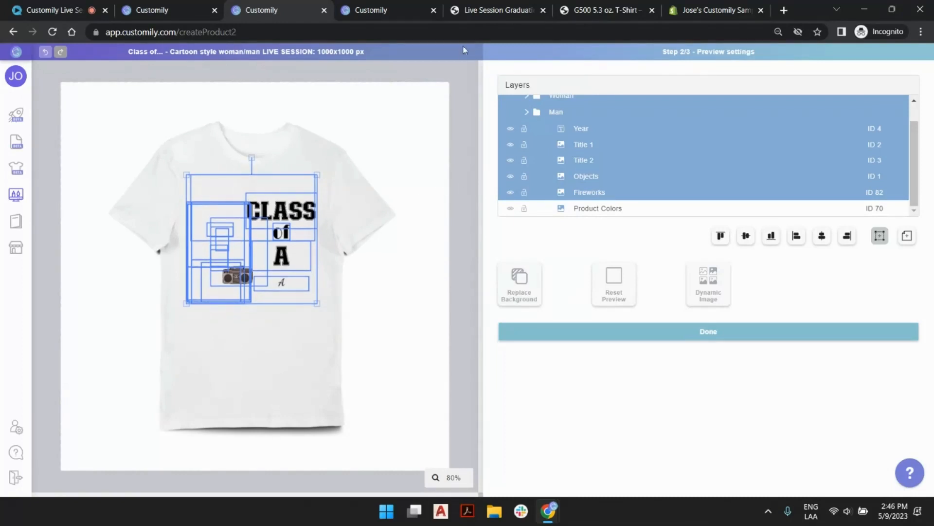
click(584, 5)
click(287, 6)
click(468, 175)
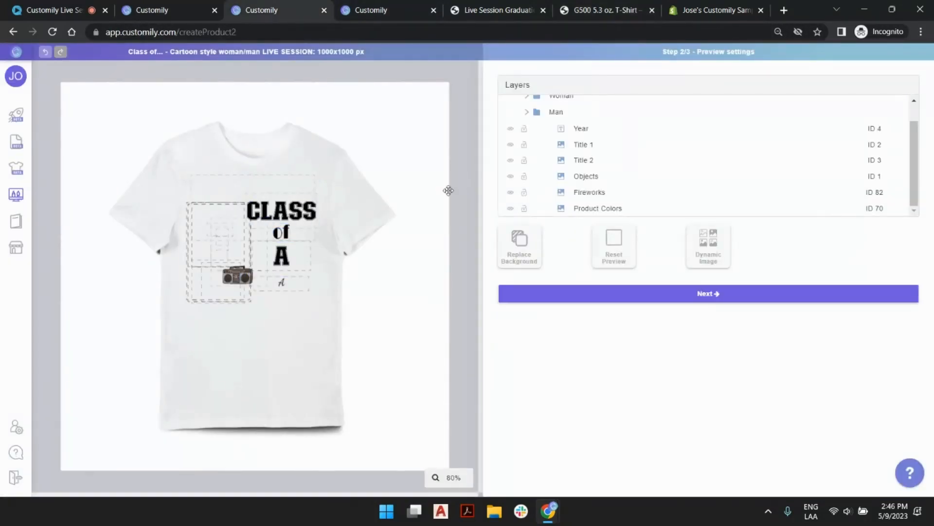
- Proceed to the template review and set the Product Colors layer's image option to 29
click(778, 293)
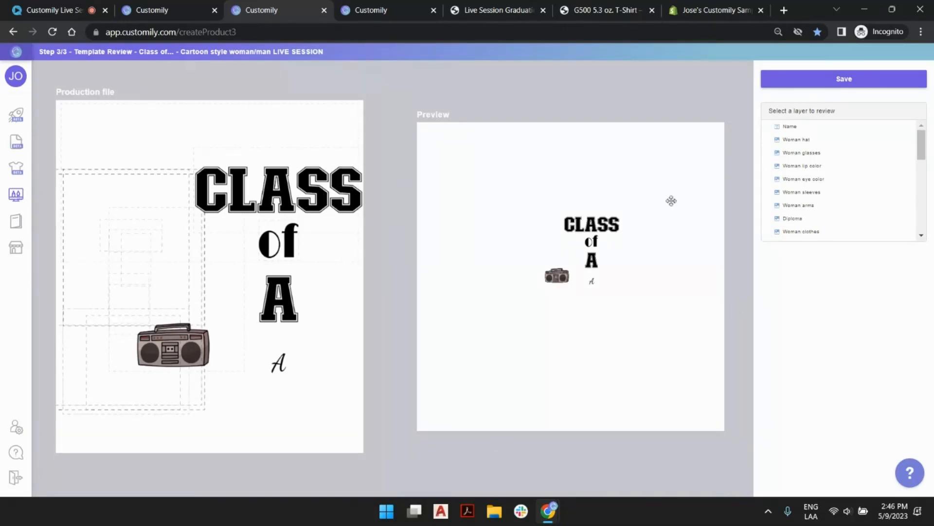
scroll(856, 204, down, 5)
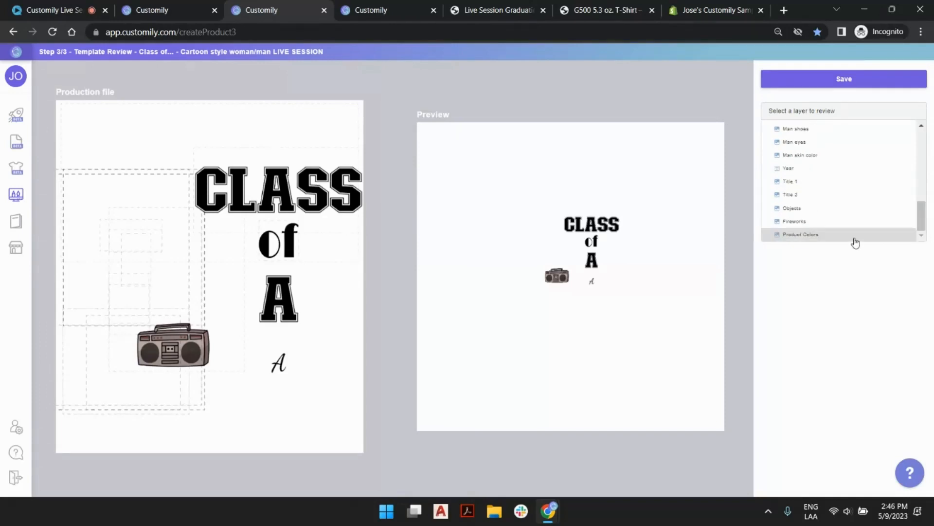
click(856, 240)
click(797, 271)
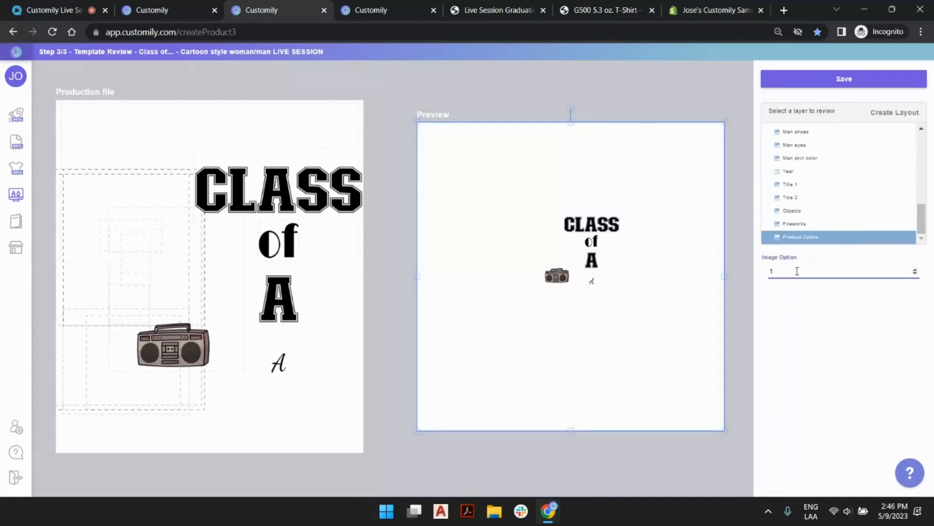
key(BackSpace)
text(29)
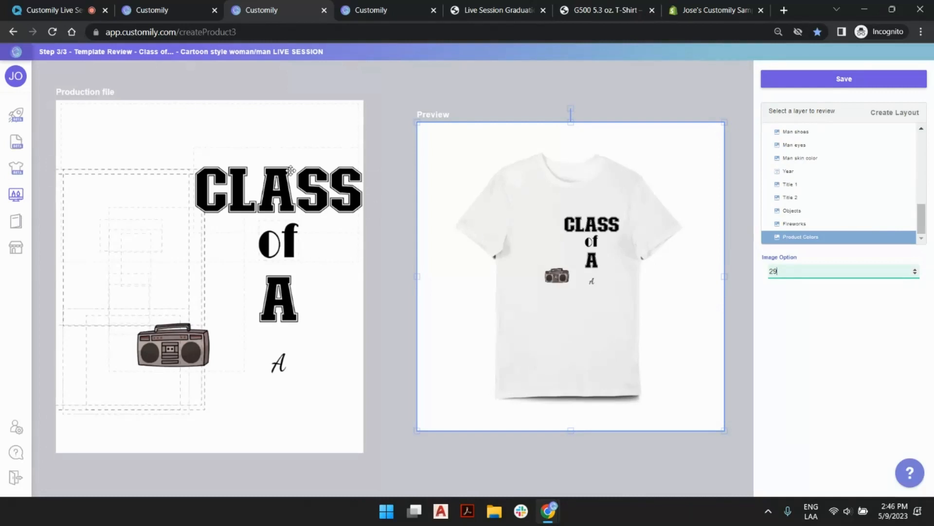
- Enter a sample first name as the test text of the Name layer and deselect it
scroll(824, 208, up, 10)
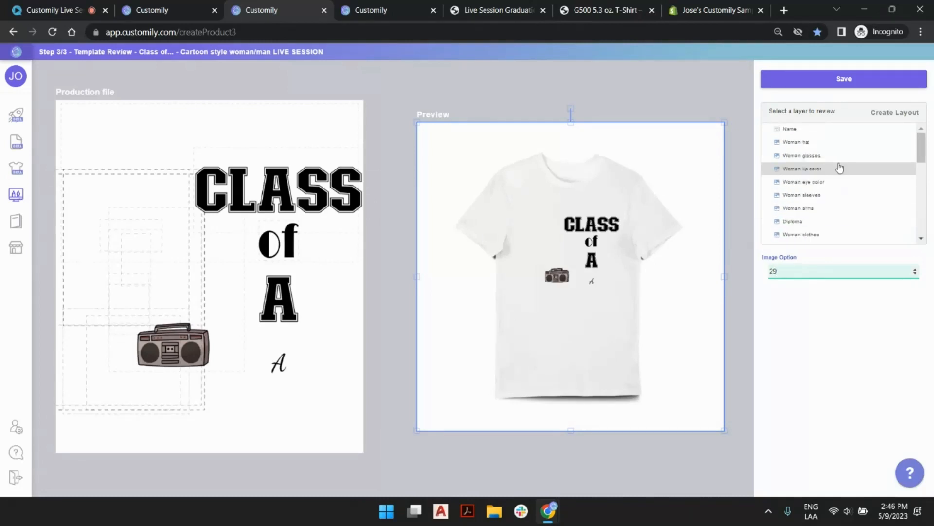
click(833, 131)
click(807, 267)
text(Jo)
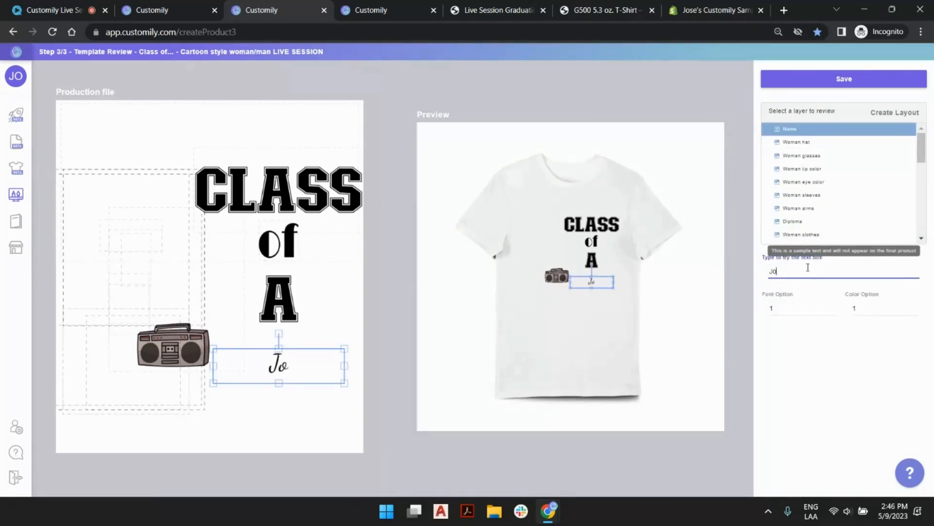
text(sema)
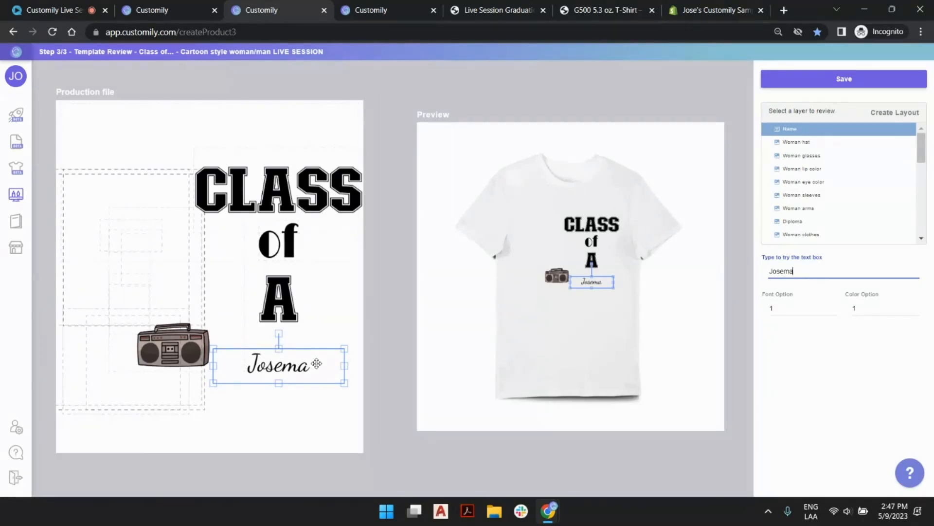
click(727, 83)
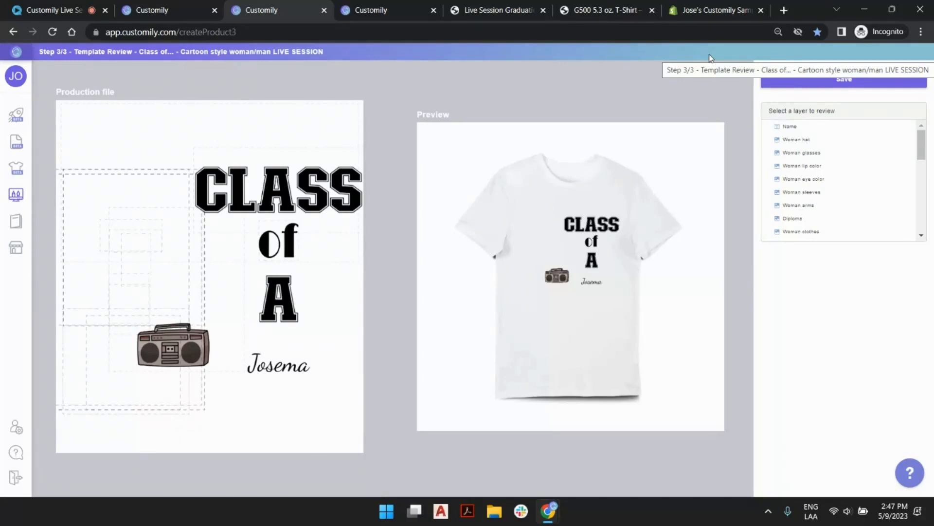
- Save the template and choose Live Session Graduation T-Shirt as the Shopify product to connect it with
click(798, 78)
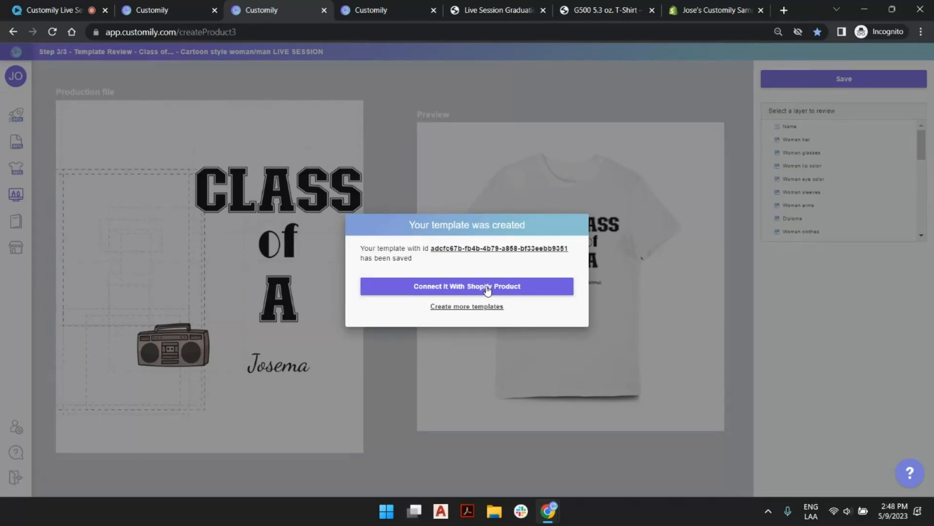
click(487, 287)
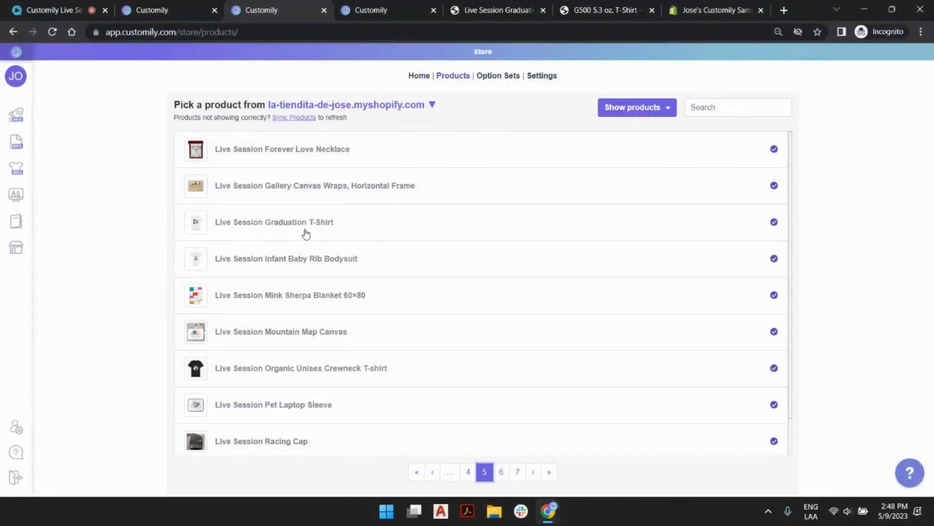
click(348, 232)
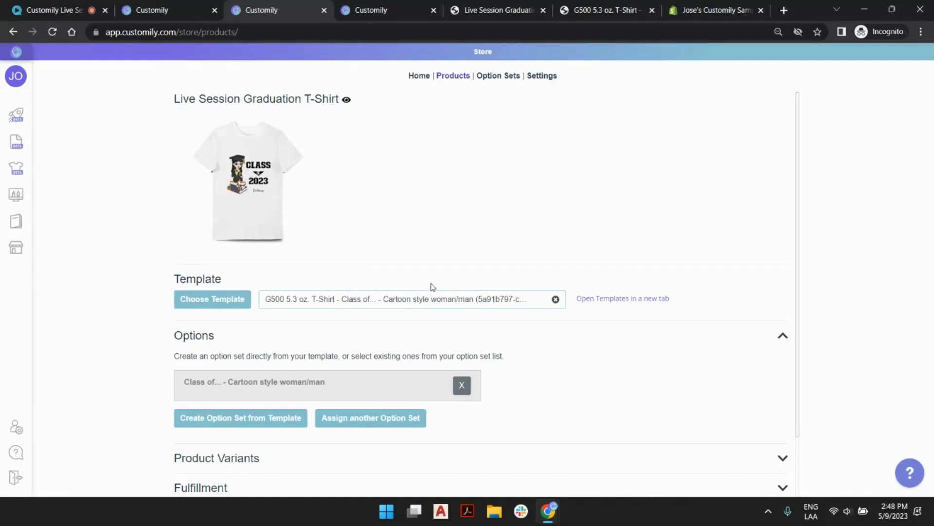
- Replace the product's template with "Class of... - Cartoon style woman/man LIVE SESSION", decline creating an option set, and save the product
click(556, 300)
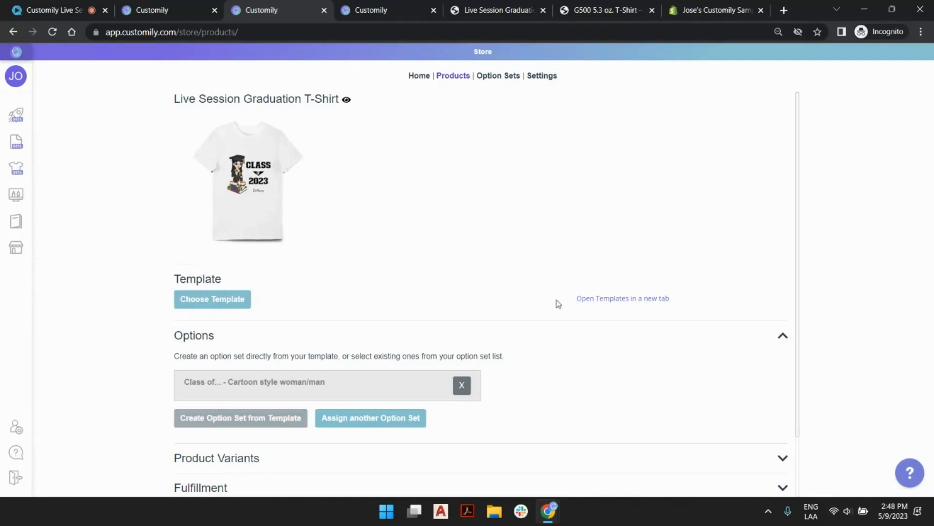
click(241, 302)
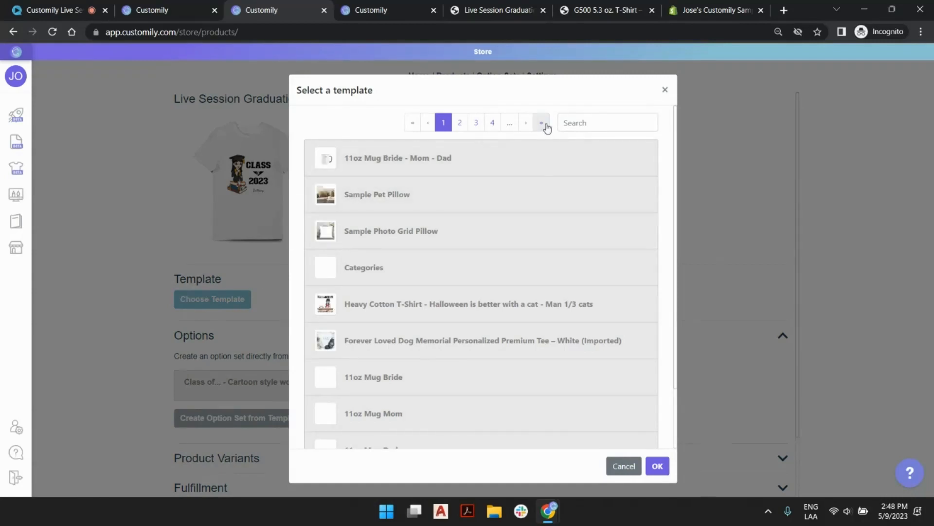
click(546, 125)
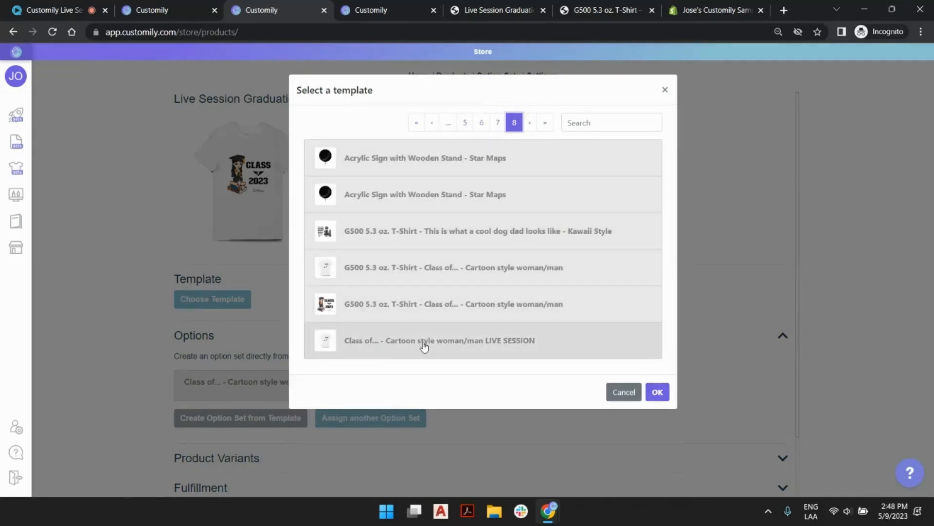
click(553, 344)
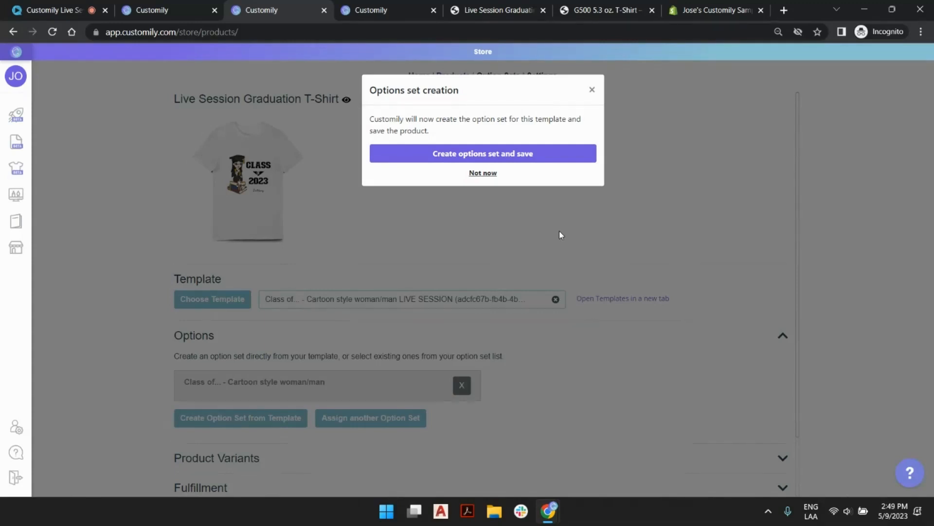
click(483, 173)
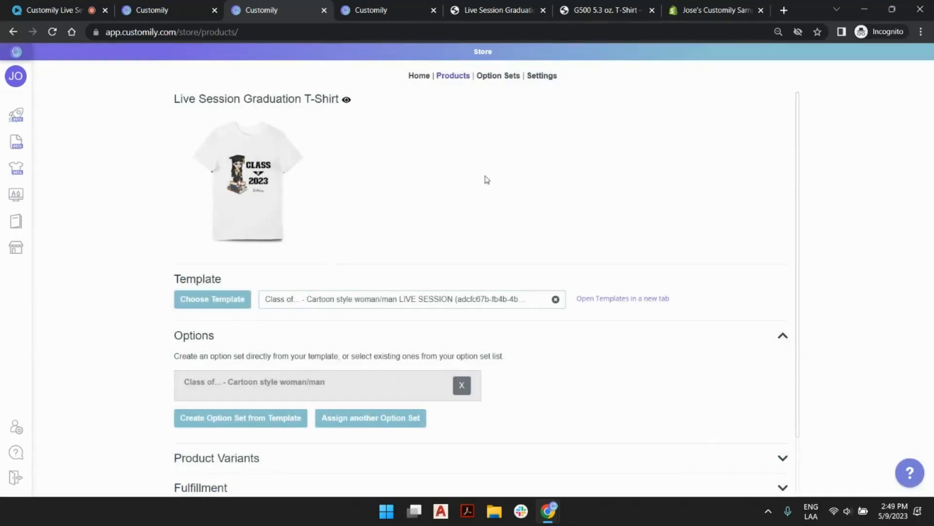
scroll(395, 262, down, 2)
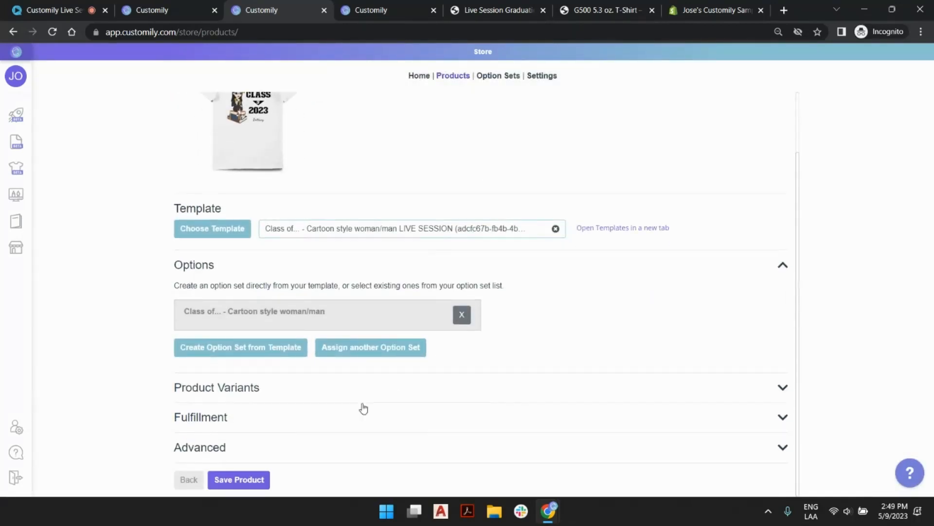
click(247, 479)
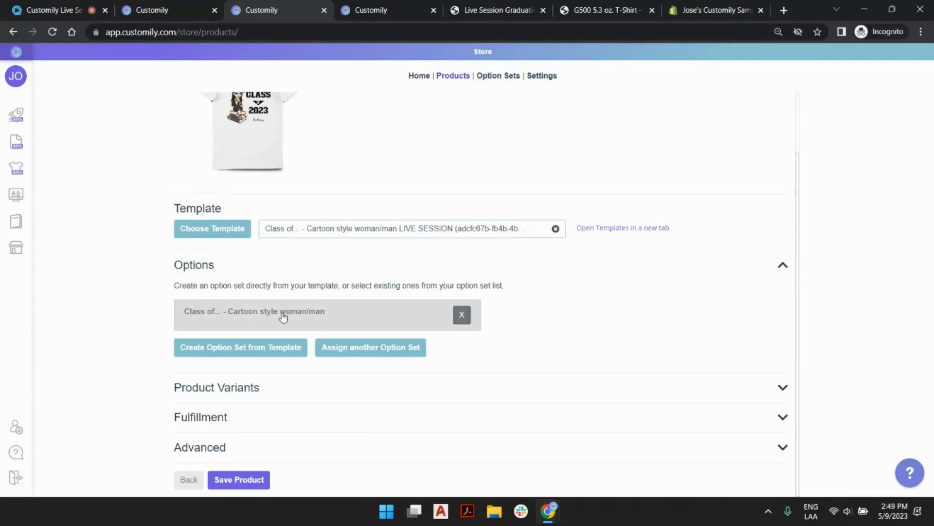
- Clone the last "Class of... - Cartoon style woman/man" option set on the final page of the option set list
scroll(459, 173, up, 2)
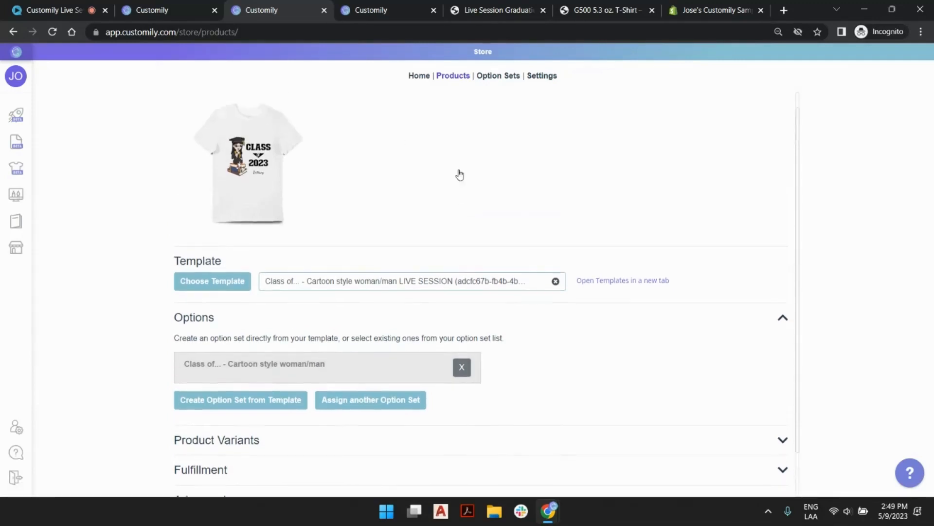
click(506, 76)
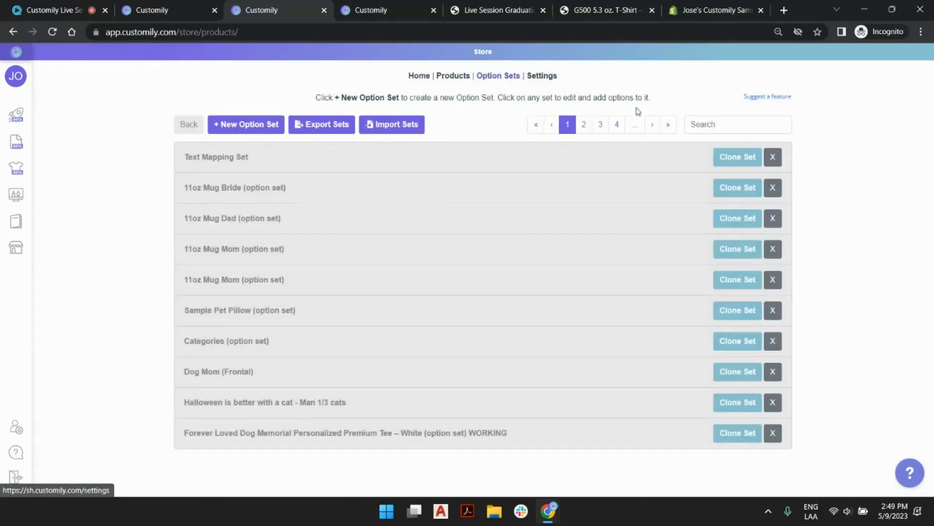
click(669, 124)
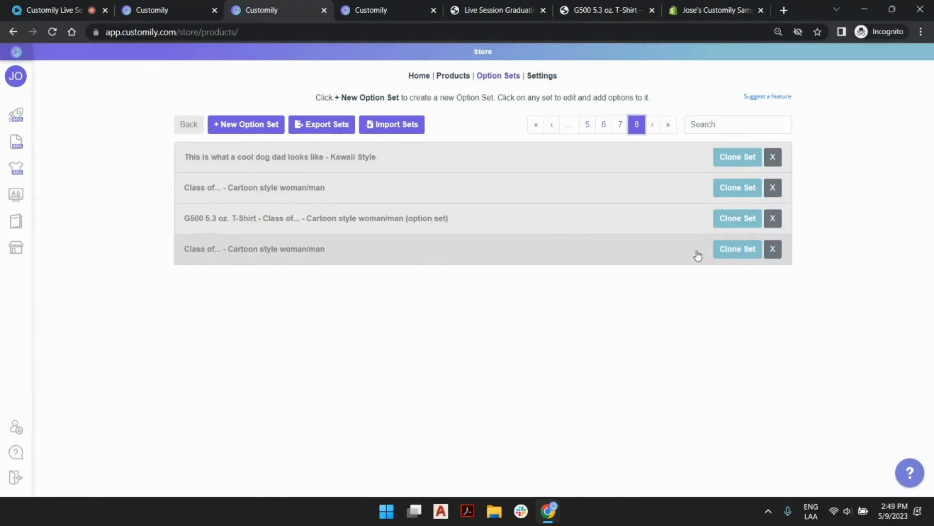
click(725, 253)
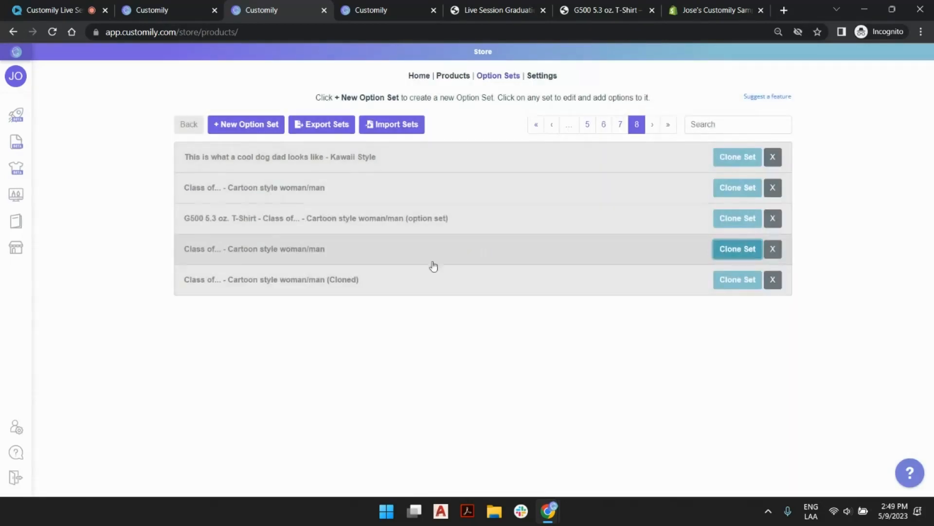
- Retitle the cloned option set "Class of... - Cartoon style woman/man LIVE SESSION" and move the Year option above Woman or man
click(304, 287)
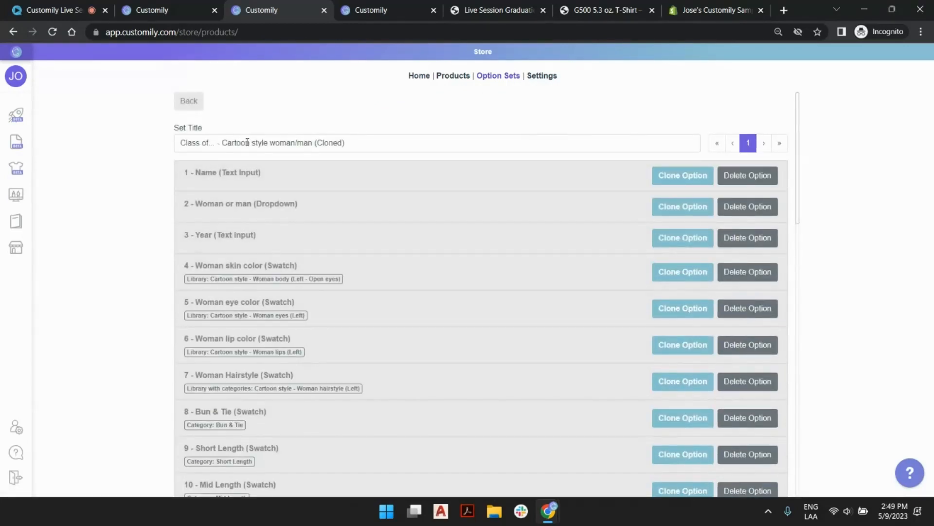
drag(314, 141, 418, 148)
text(LIVE SESSION)
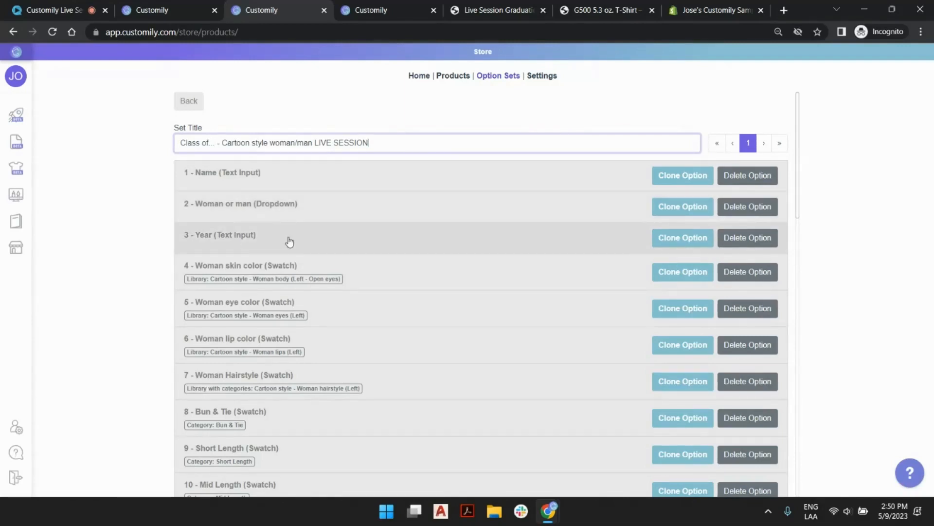
drag(244, 240, 250, 202)
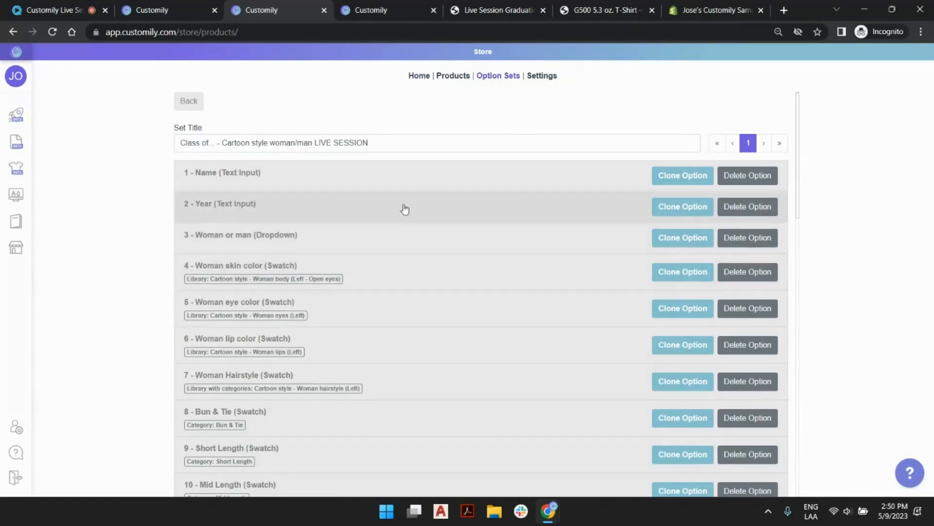
- Examine the Woman skin color option's display condition and the swatch color of its Light value
scroll(411, 200, down, 1)
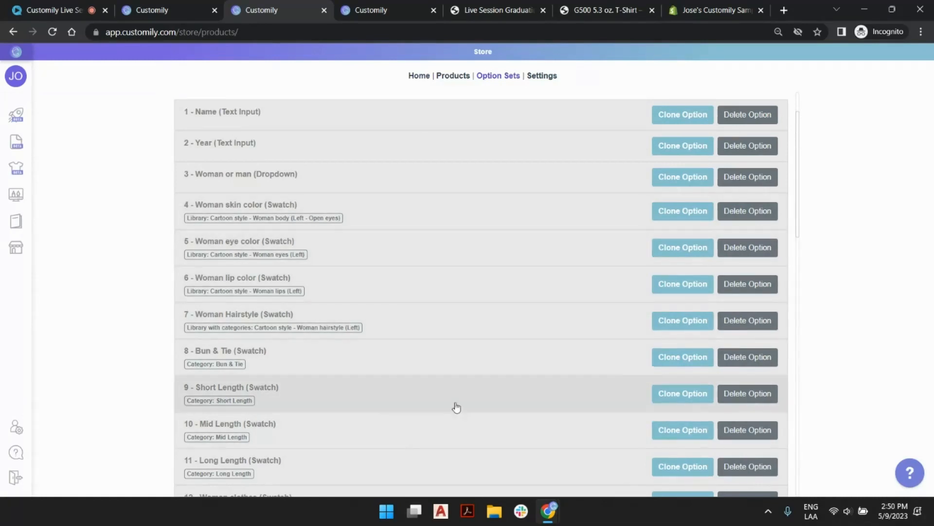
click(424, 222)
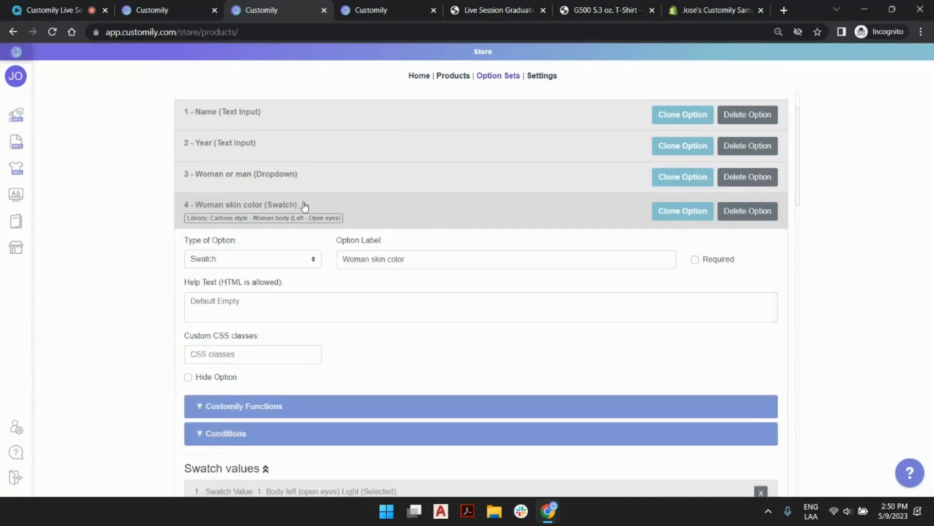
scroll(370, 204, down, 3)
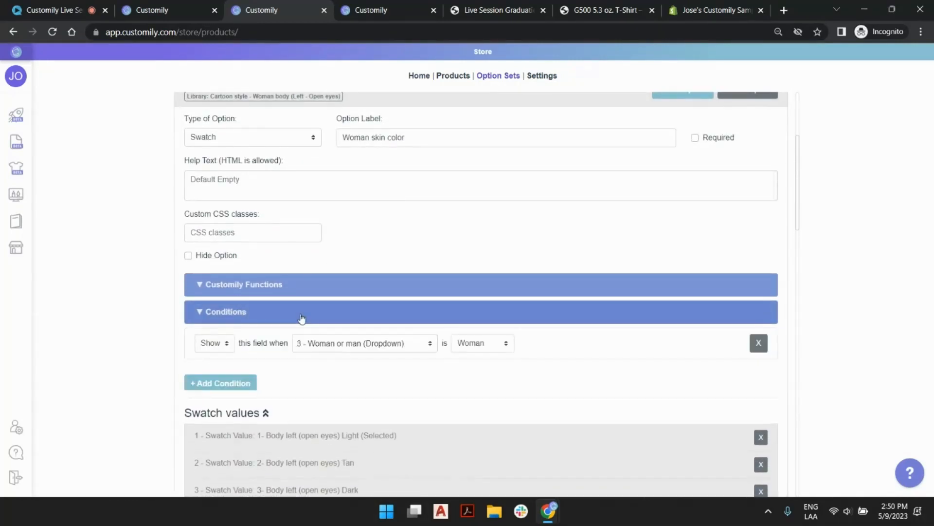
click(298, 317)
scroll(273, 188, up, 1)
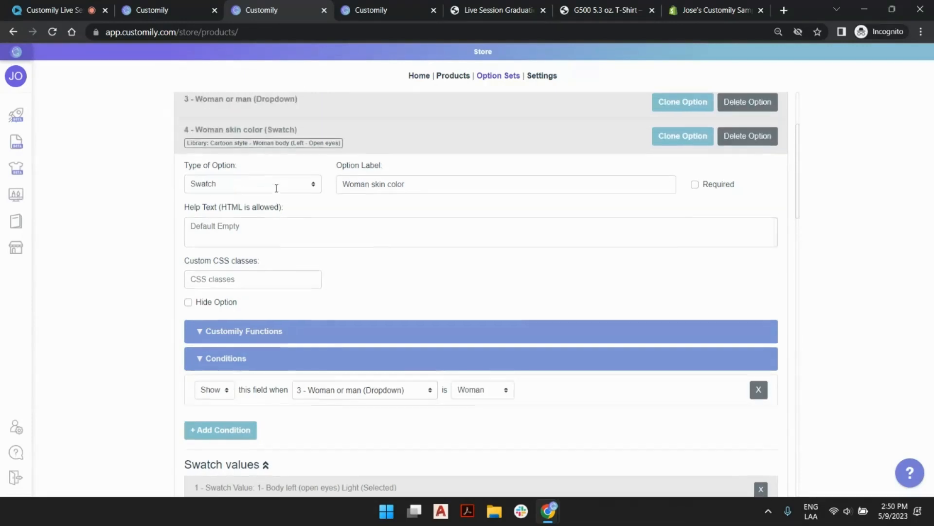
scroll(340, 154, down, 3)
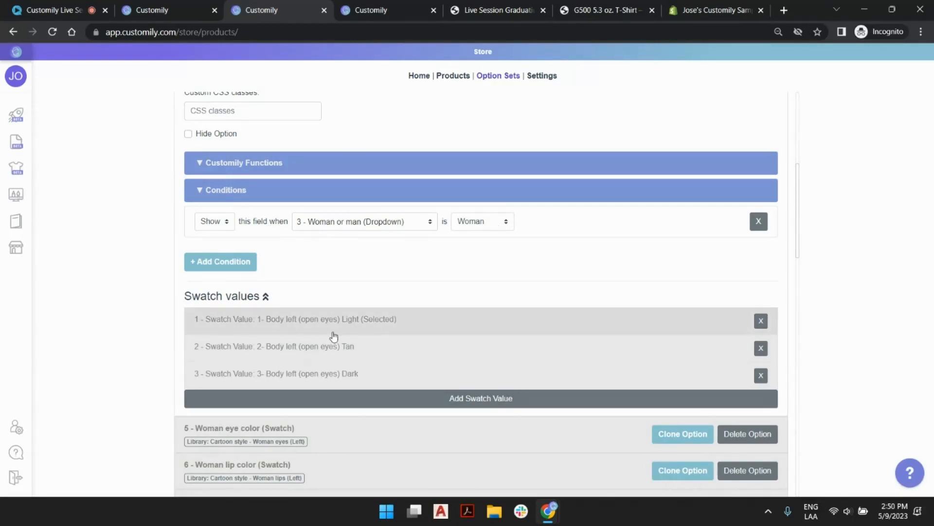
click(355, 321)
scroll(375, 273, down, 2)
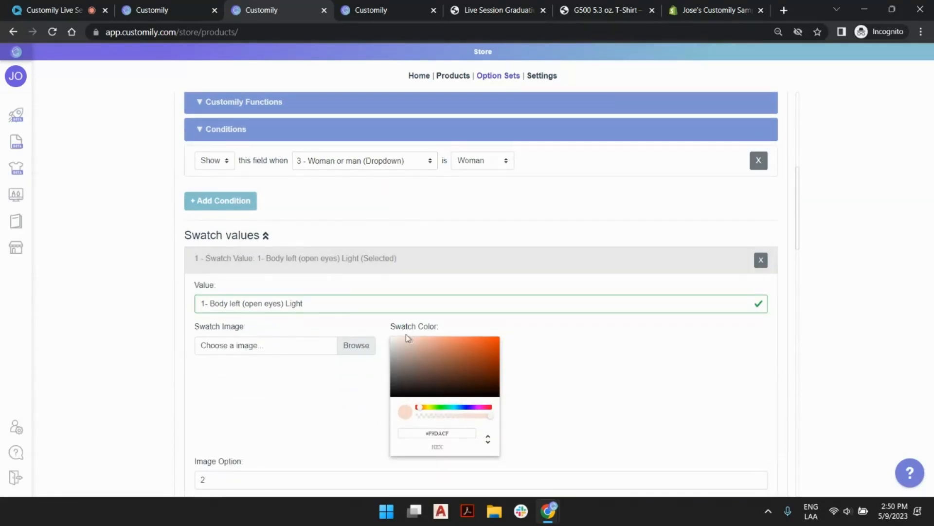
click(425, 276)
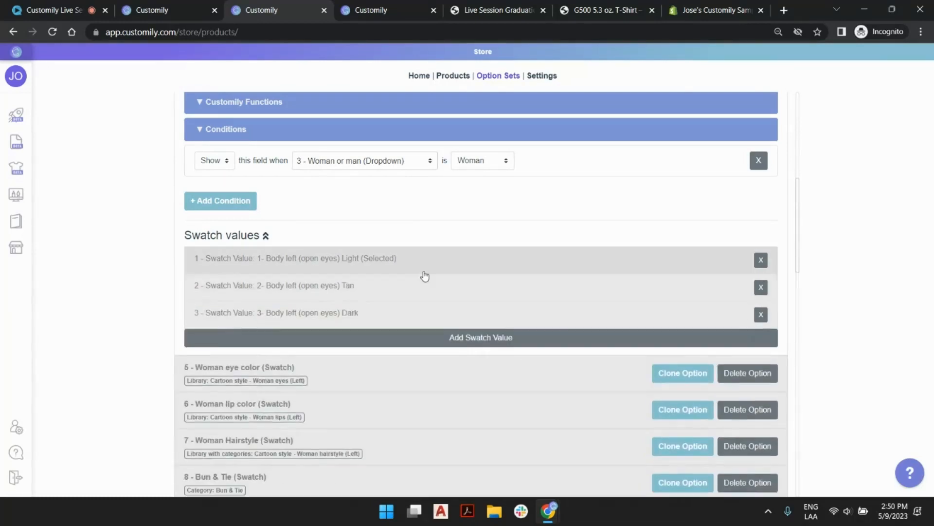
- Inspect the Blue and Green swatch values of the Woman eye color option
click(405, 369)
scroll(483, 301, down, 2)
click(413, 233)
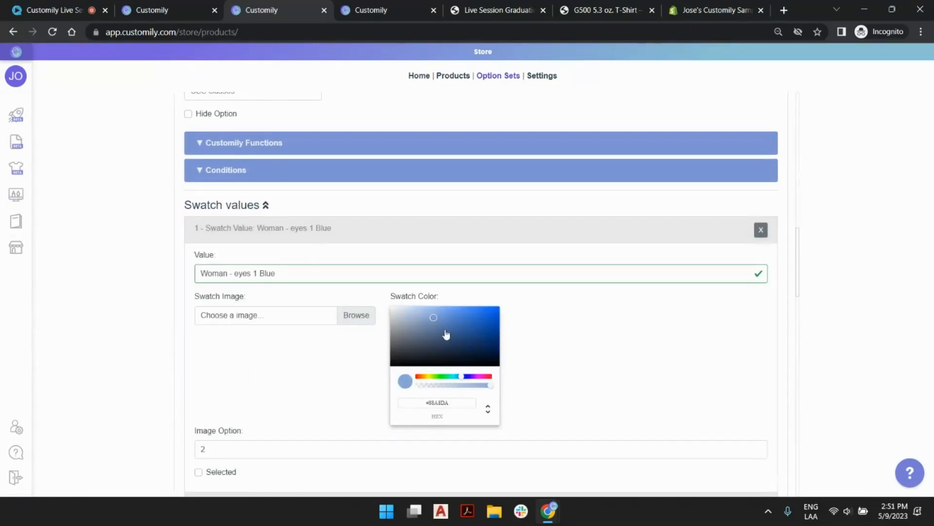
scroll(333, 369, down, 2)
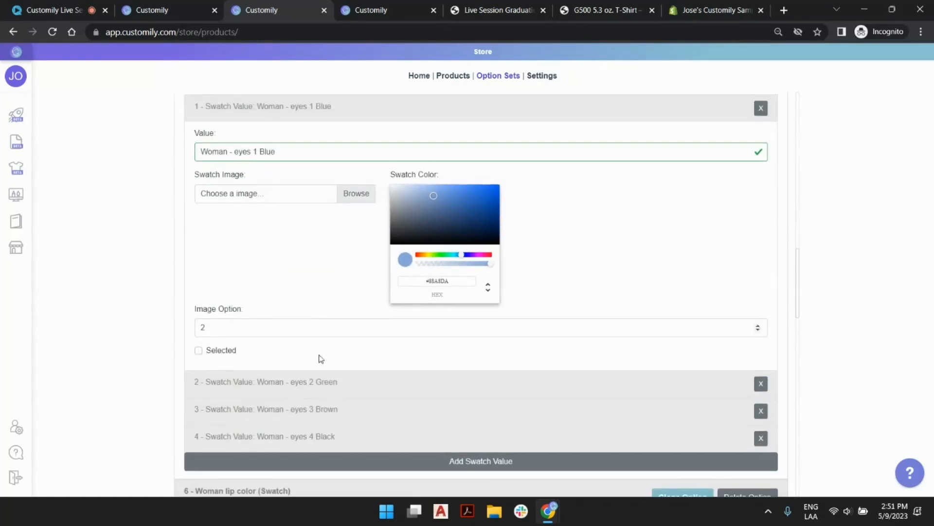
click(322, 381)
scroll(388, 294, down, 3)
- Switch to the storefront and review the skin, eye and lip color swatches on the Live Session Graduation T-Shirt page
click(608, 10)
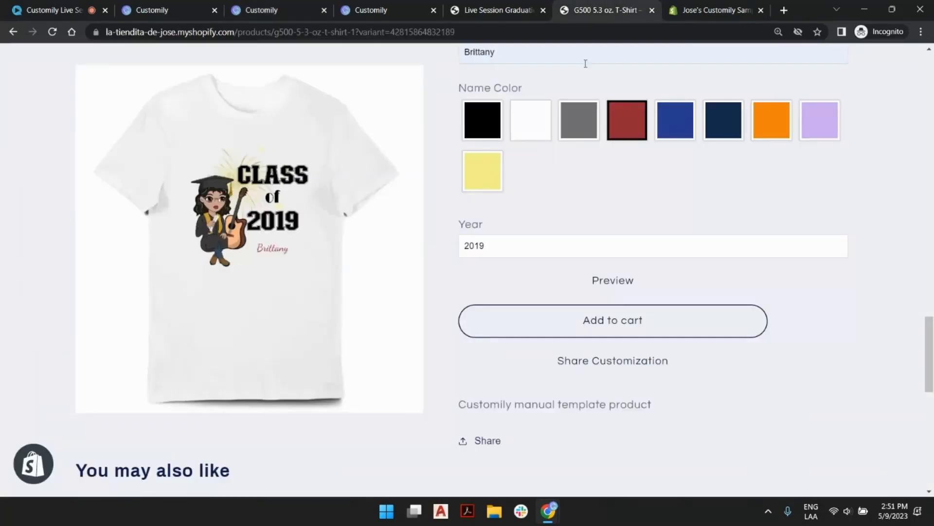
scroll(585, 63, up, 8)
click(501, 9)
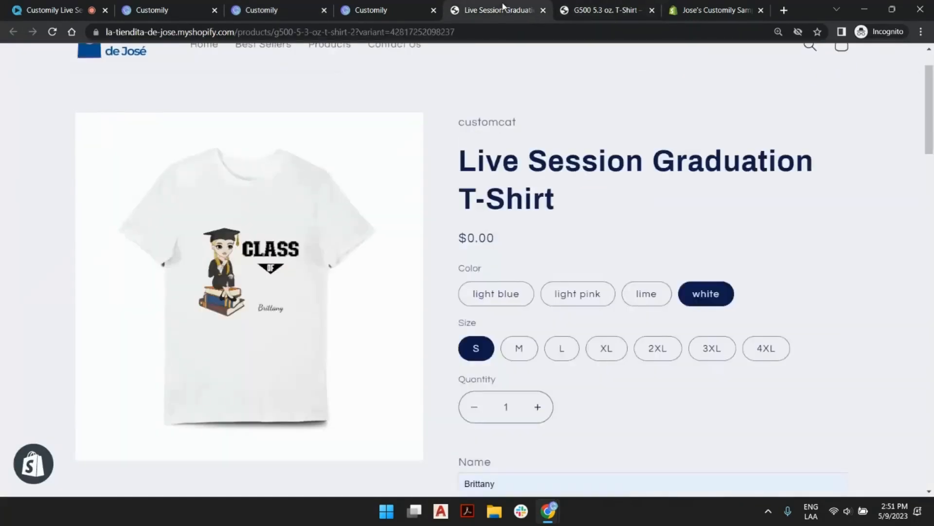
scroll(555, 307, down, 5)
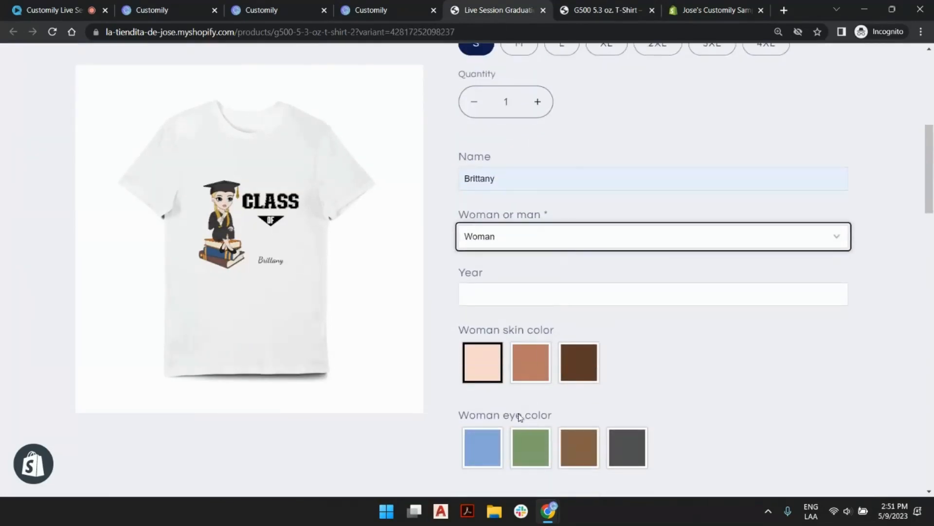
scroll(520, 417, down, 3)
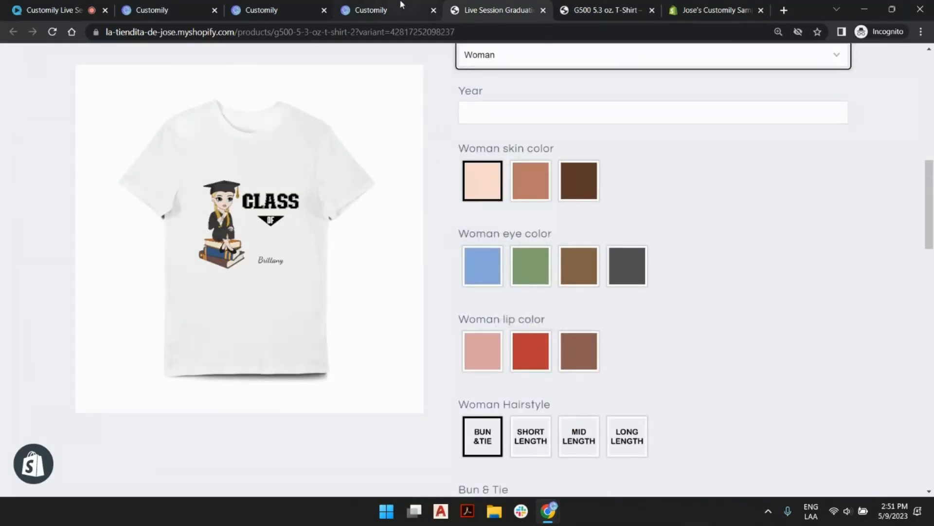
- Return to the Customily option set, collapse Woman eye color and examine the Customily function assigned to Woman skin color
click(279, 10)
scroll(337, 243, up, 2)
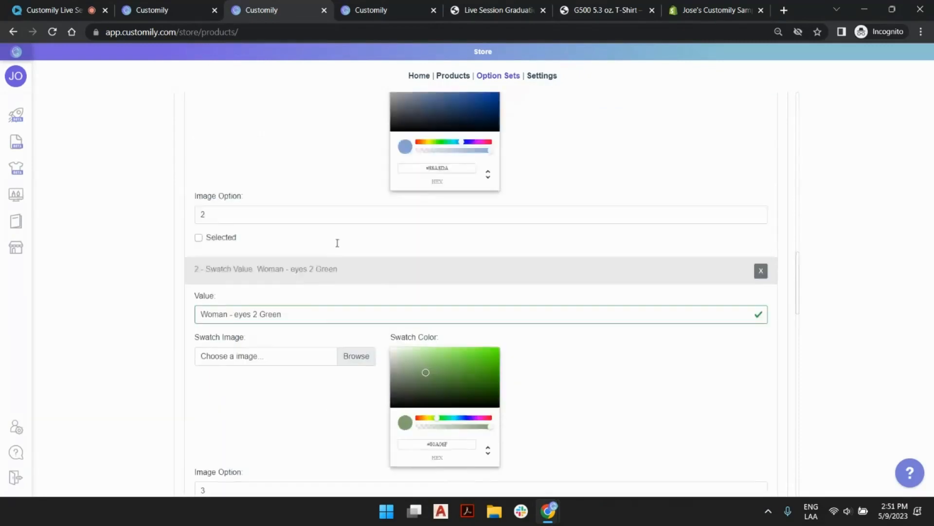
scroll(337, 243, up, 10)
click(399, 372)
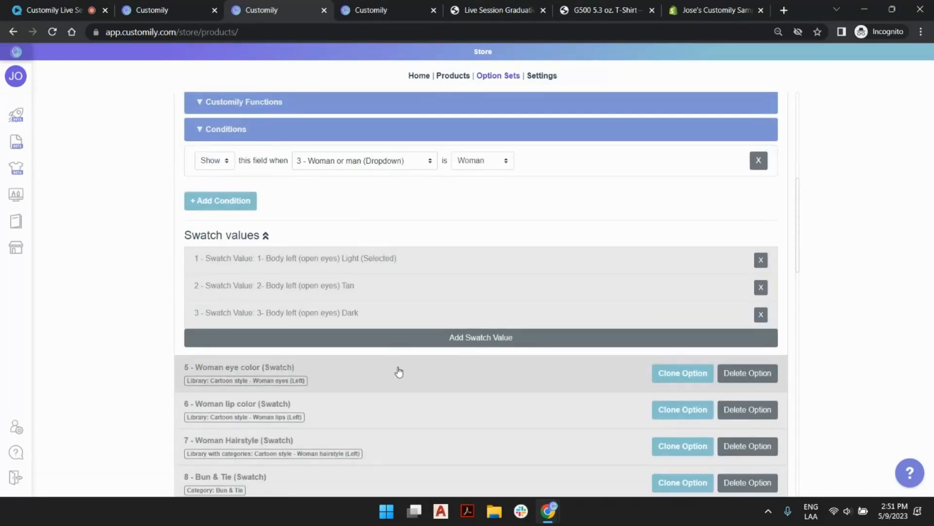
scroll(350, 187, up, 5)
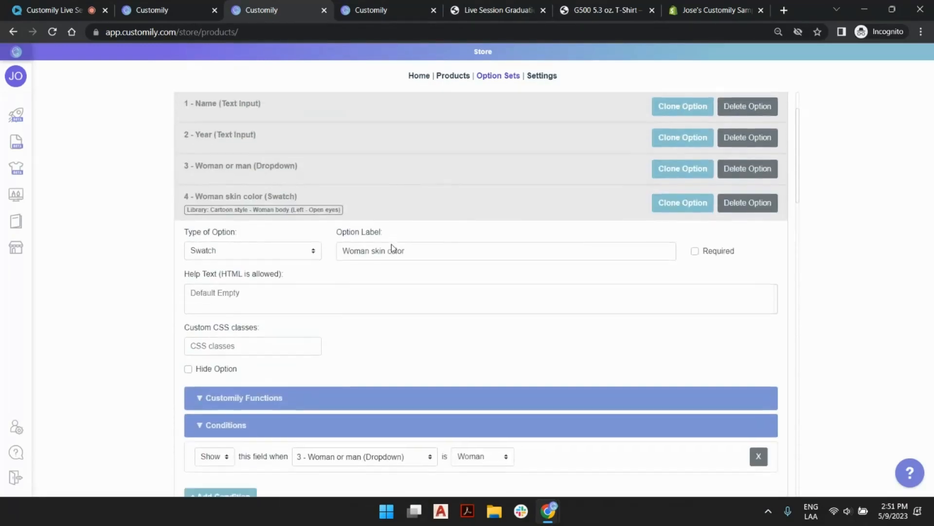
scroll(391, 247, down, 1)
click(346, 344)
scroll(346, 344, down, 1)
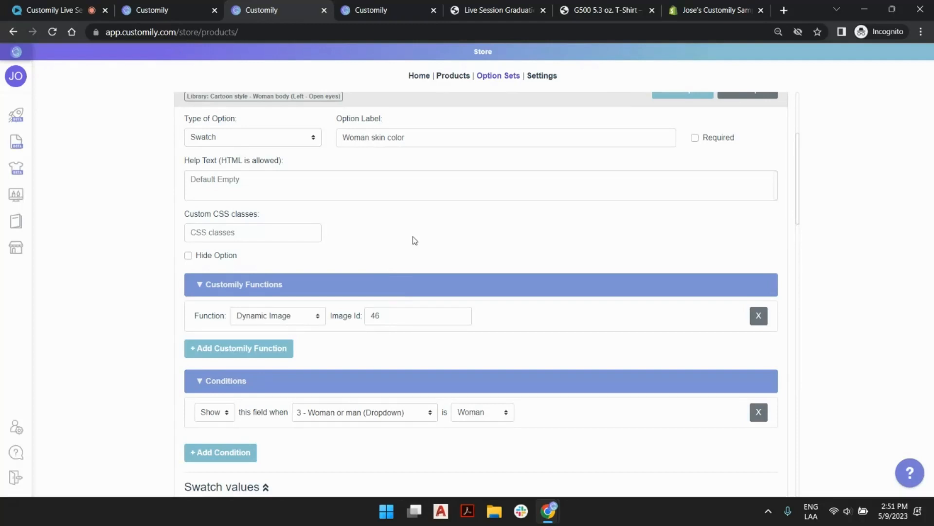
scroll(423, 224, down, 1)
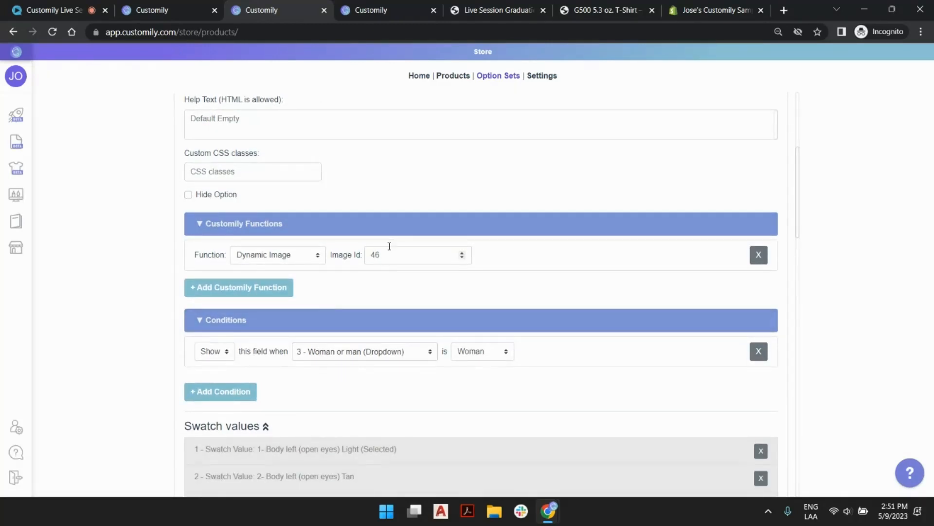
scroll(389, 246, down, 1)
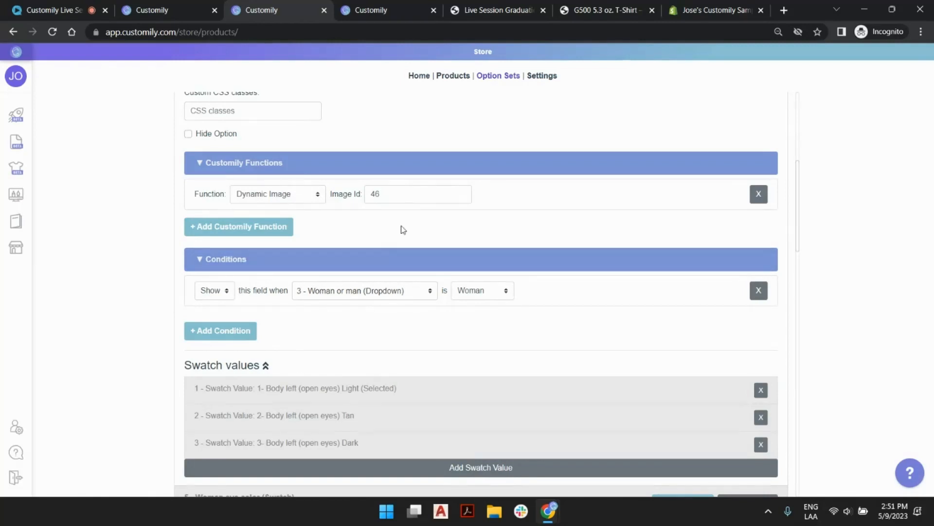
- Compare the image options of the Woman skin color swatch values with the option's Dynamic Image function
scroll(401, 228, up, 3)
scroll(394, 146, down, 5)
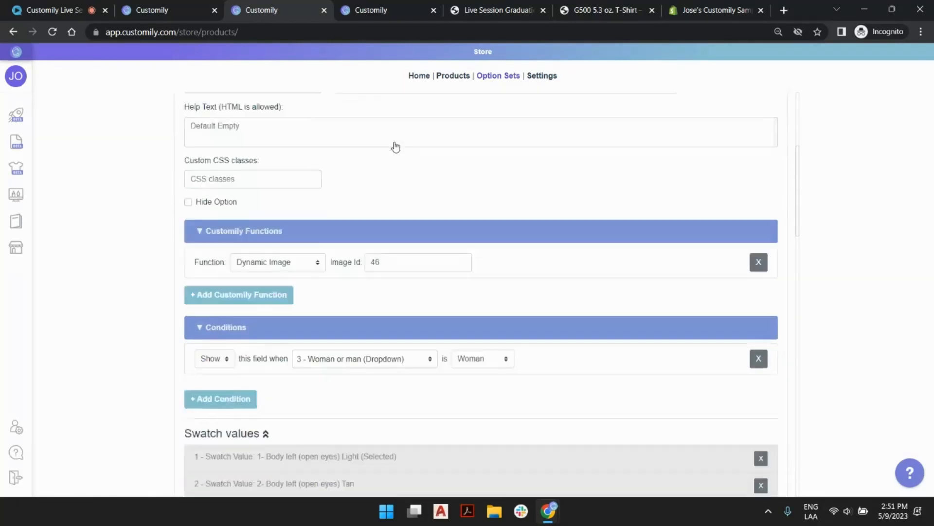
click(384, 275)
scroll(403, 223, down, 2)
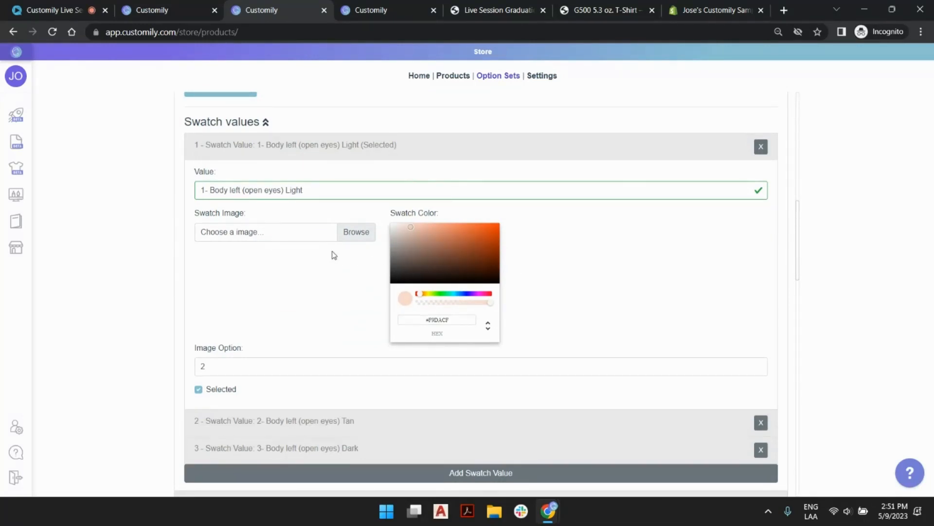
scroll(333, 249, down, 2)
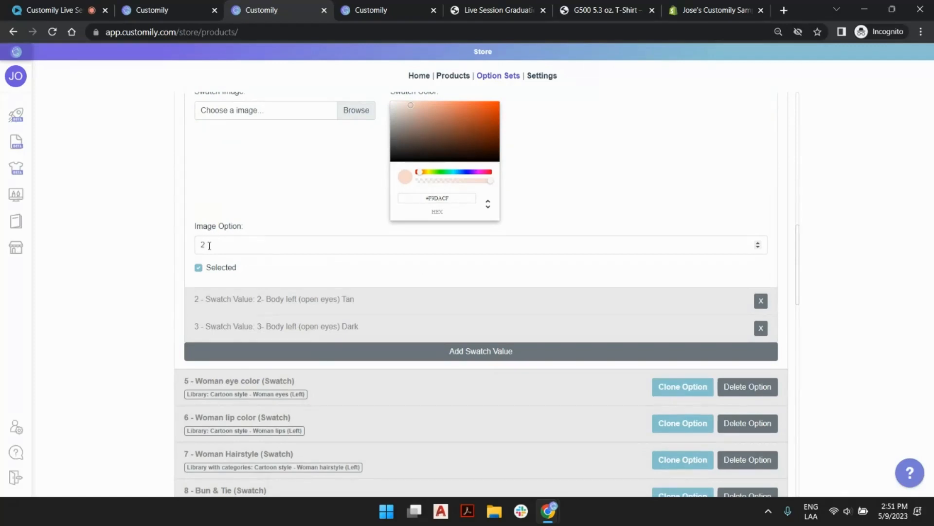
scroll(205, 245, up, 6)
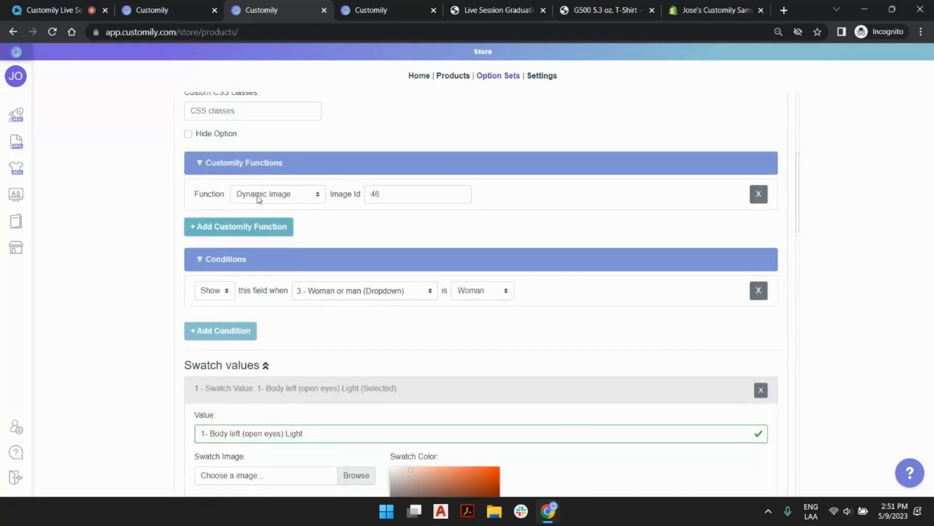
scroll(370, 219, down, 7)
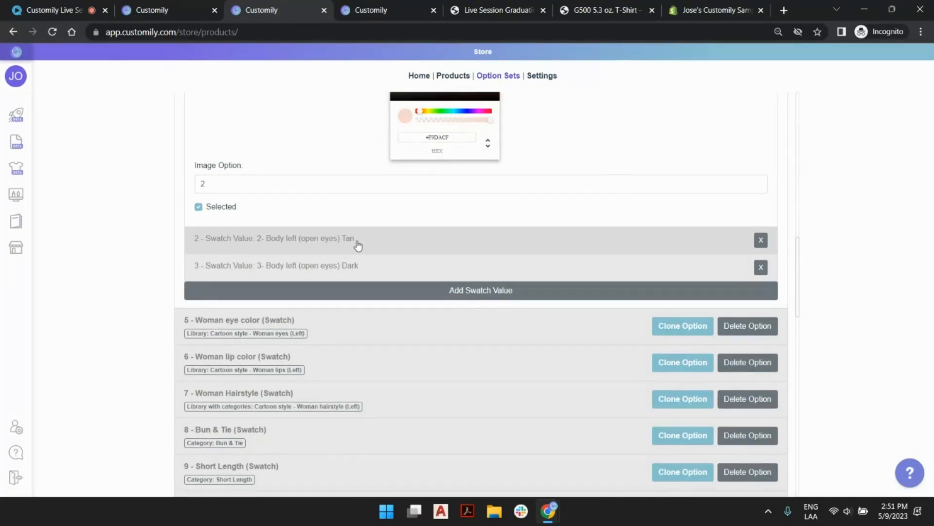
click(215, 267)
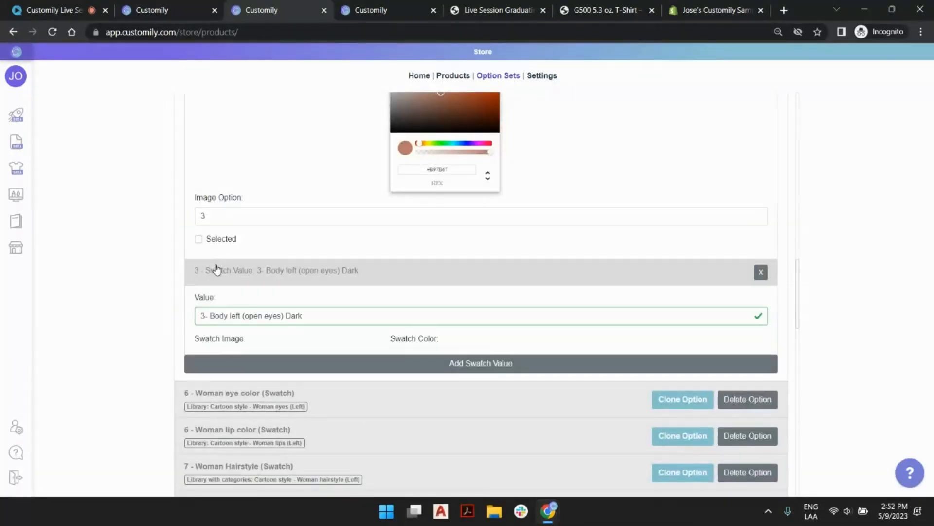
scroll(216, 270, up, 10)
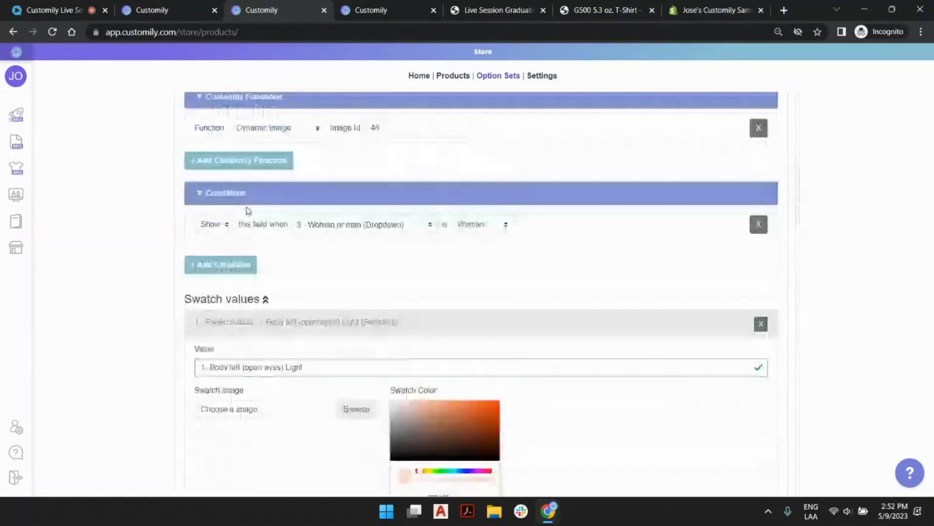
scroll(248, 210, up, 3)
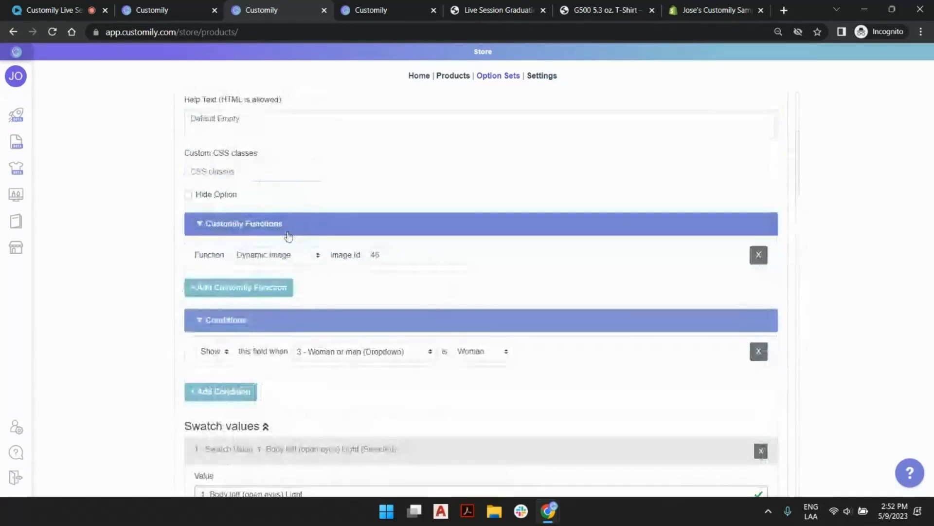
scroll(436, 170, up, 4)
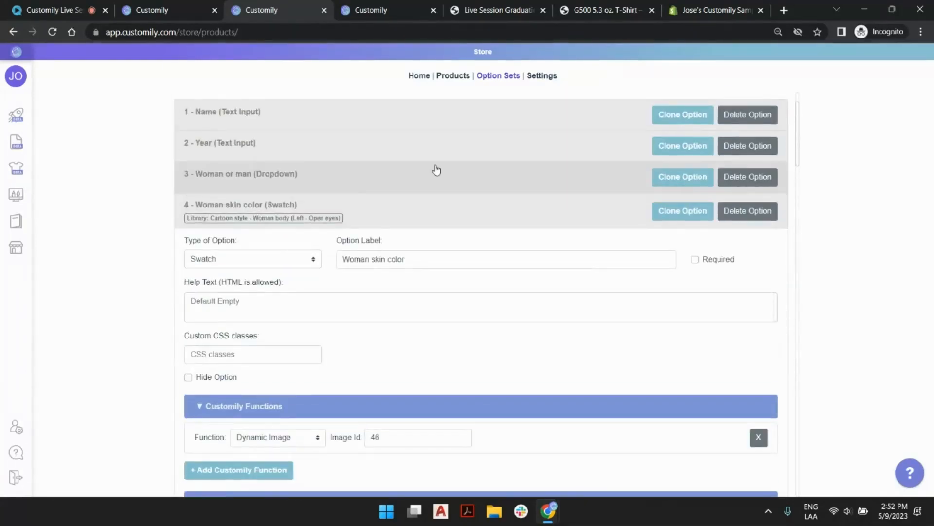
- Collapse Woman skin color and inspect the Bun & Tie and Short Length swatch values of the Woman Hairstyle option
click(424, 211)
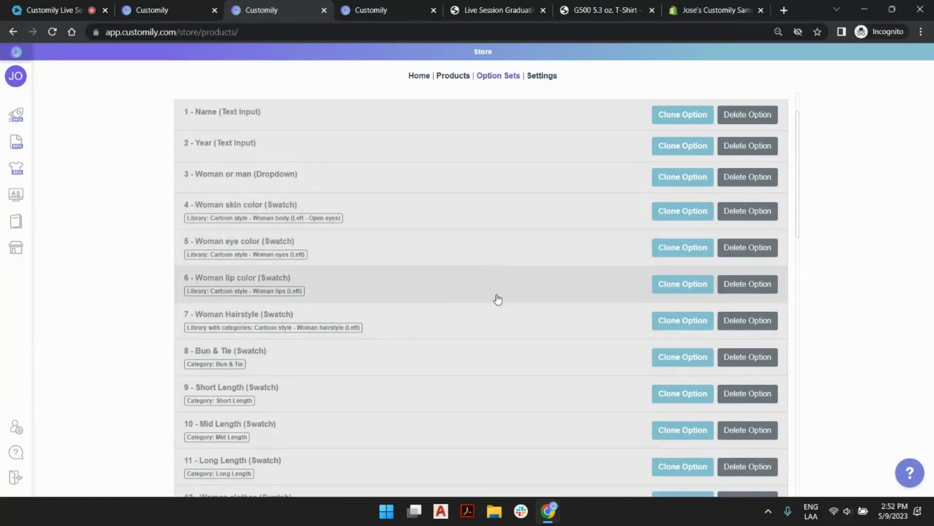
scroll(501, 322, down, 2)
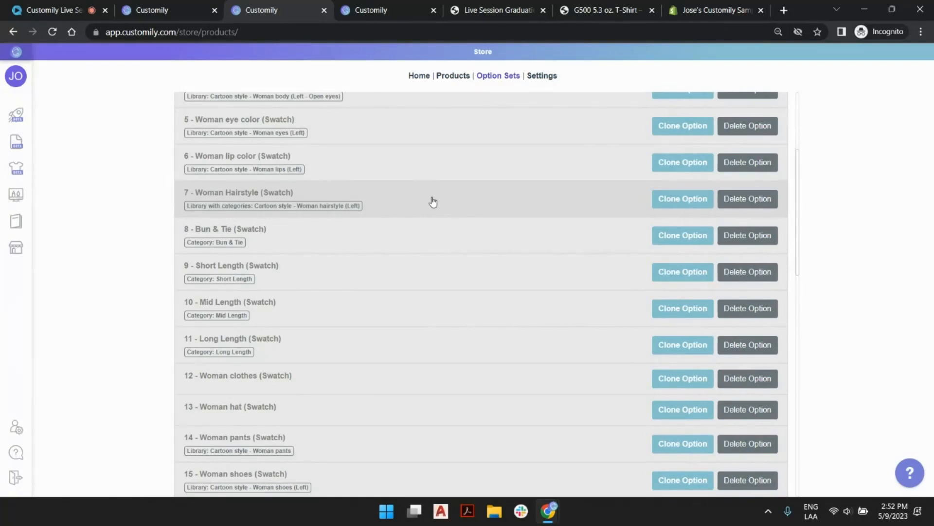
click(444, 202)
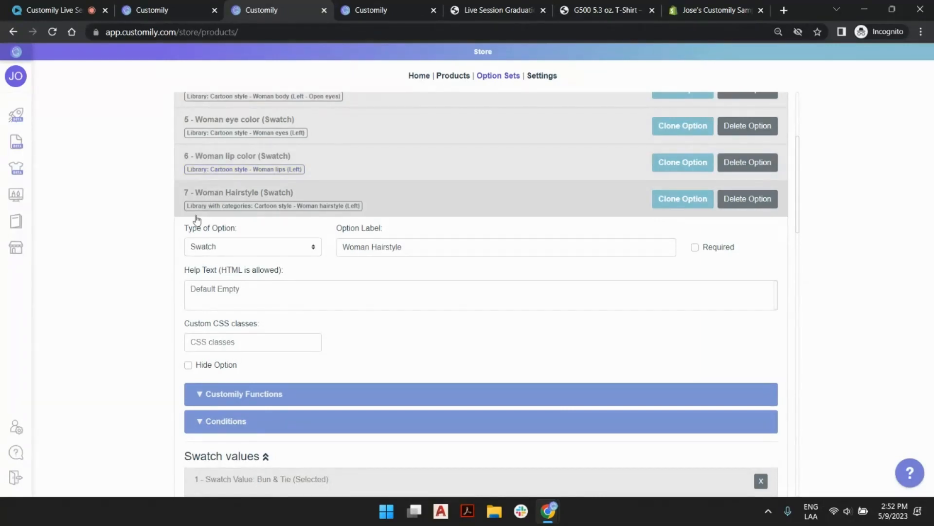
scroll(257, 240, down, 3)
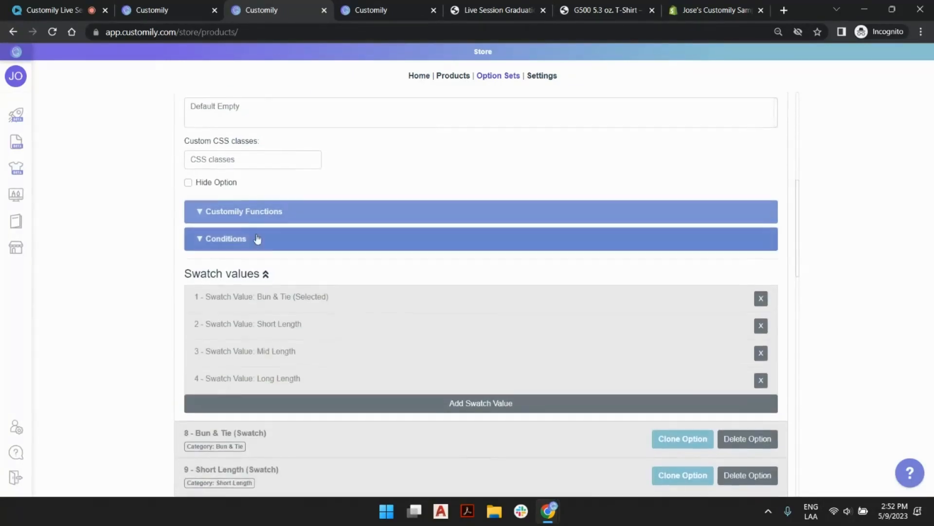
click(344, 303)
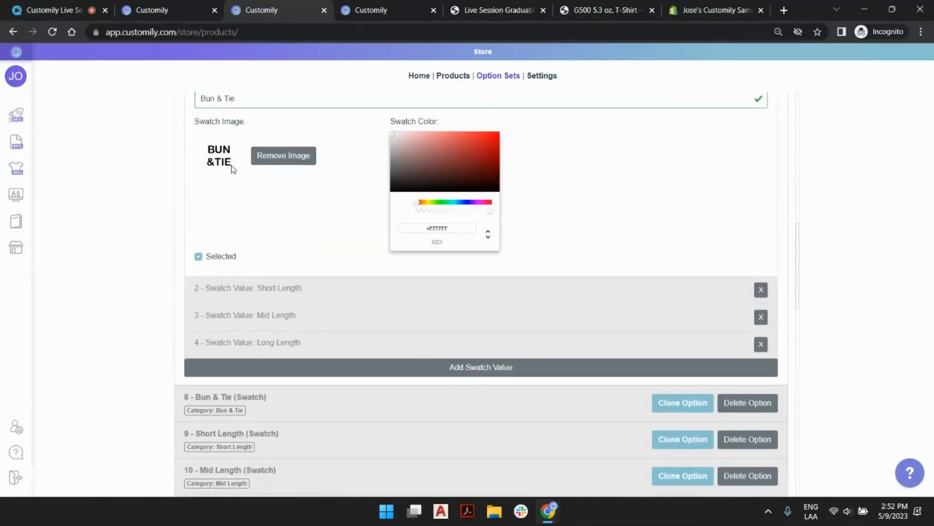
click(301, 302)
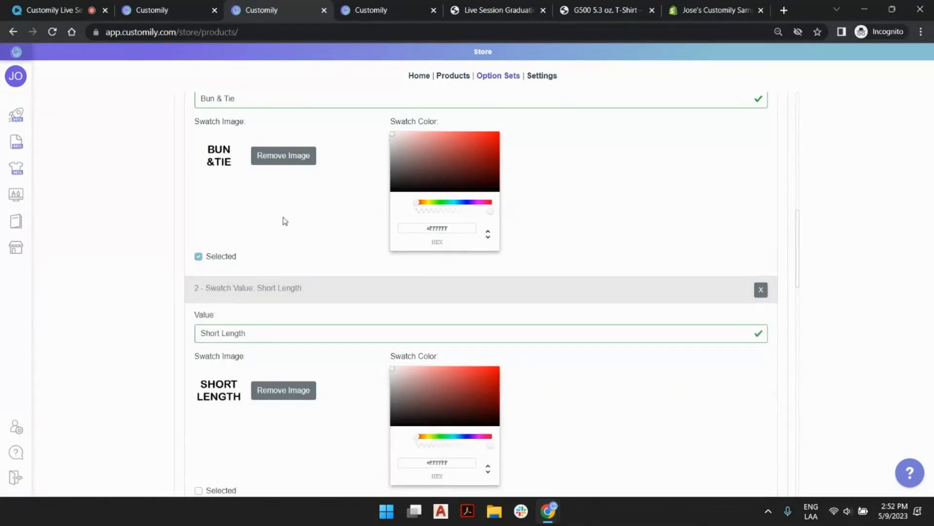
scroll(283, 220, down, 6)
scroll(284, 220, down, 1)
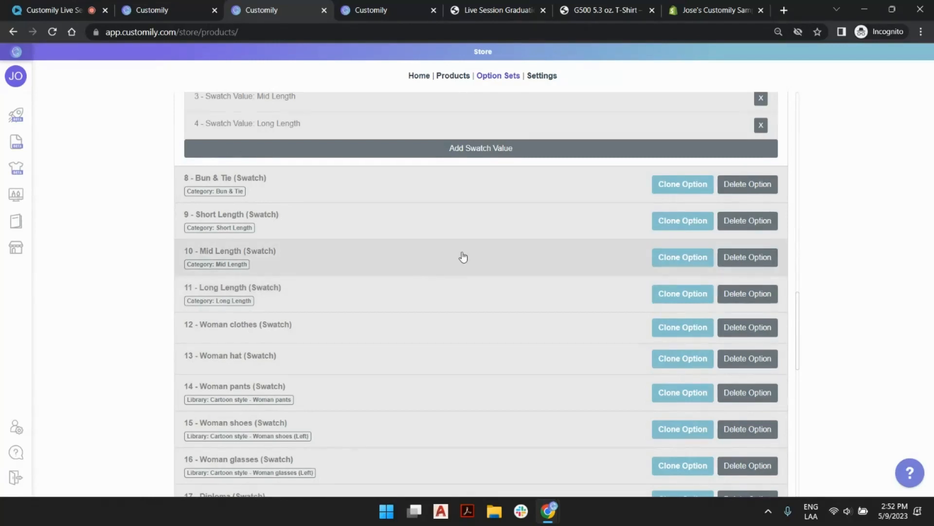
- Examine the Customily function assigned to the Woman clothes option and collapse the option
scroll(462, 255, down, 2)
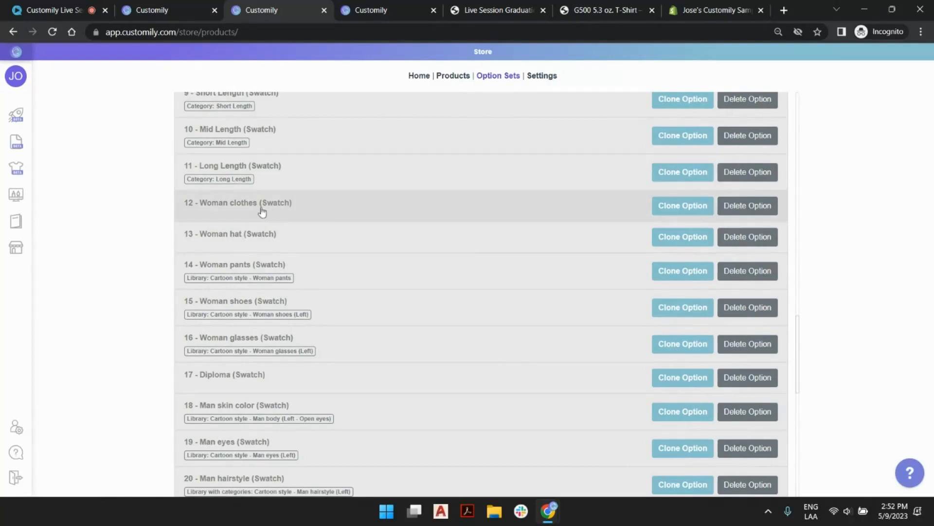
click(324, 208)
scroll(324, 207, down, 1)
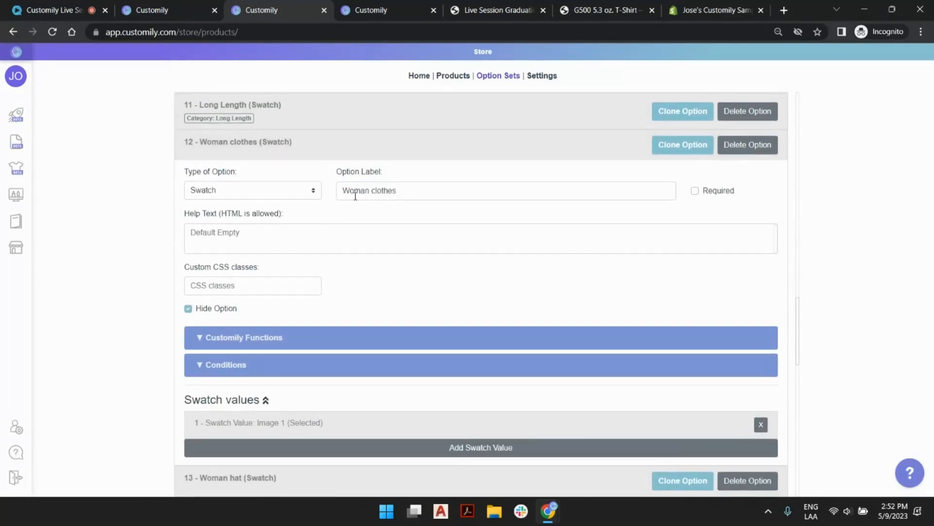
scroll(355, 196, down, 2)
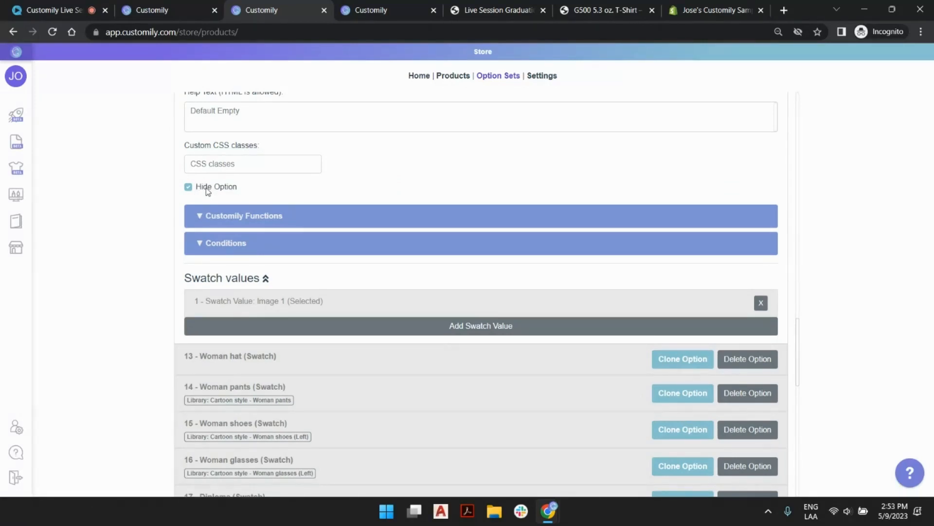
click(295, 220)
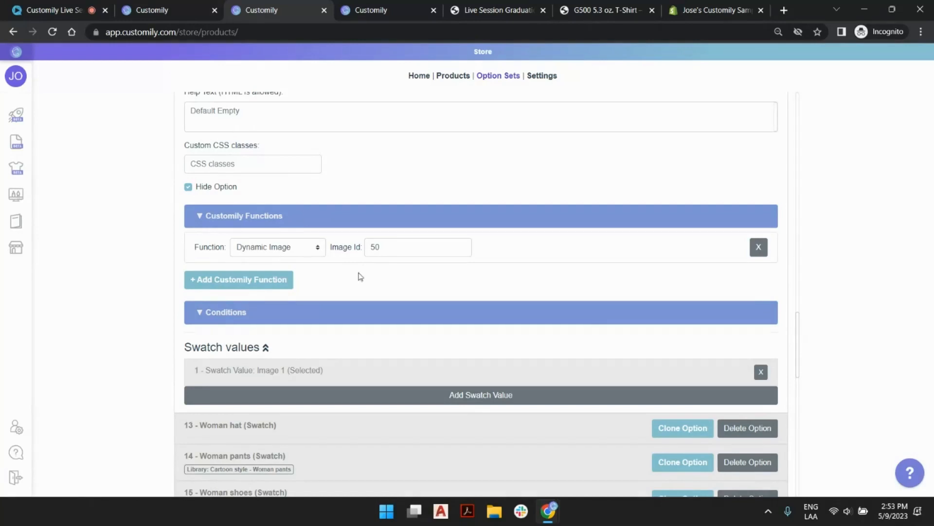
scroll(360, 243, up, 5)
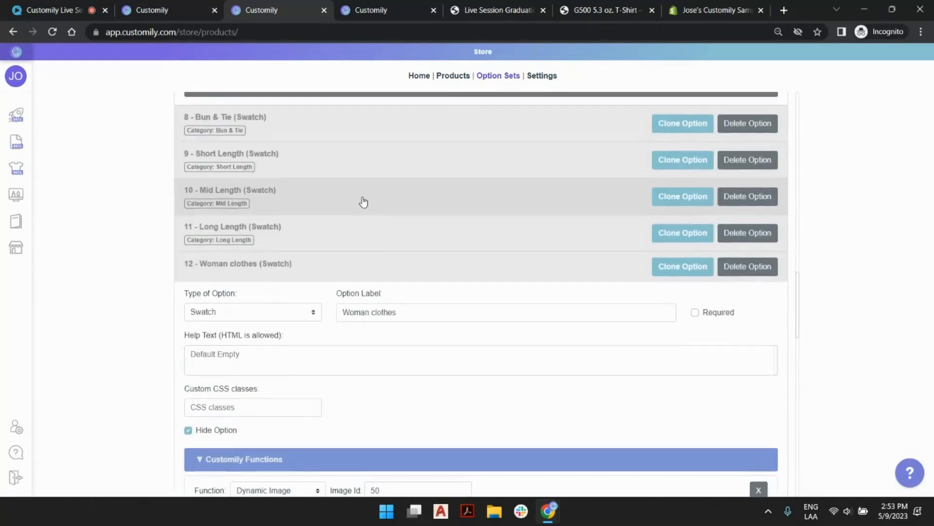
click(321, 266)
- Inspect the Woman hat option's Customily function and the image settings of its Image 2 swatch value
click(271, 298)
scroll(267, 273, down, 5)
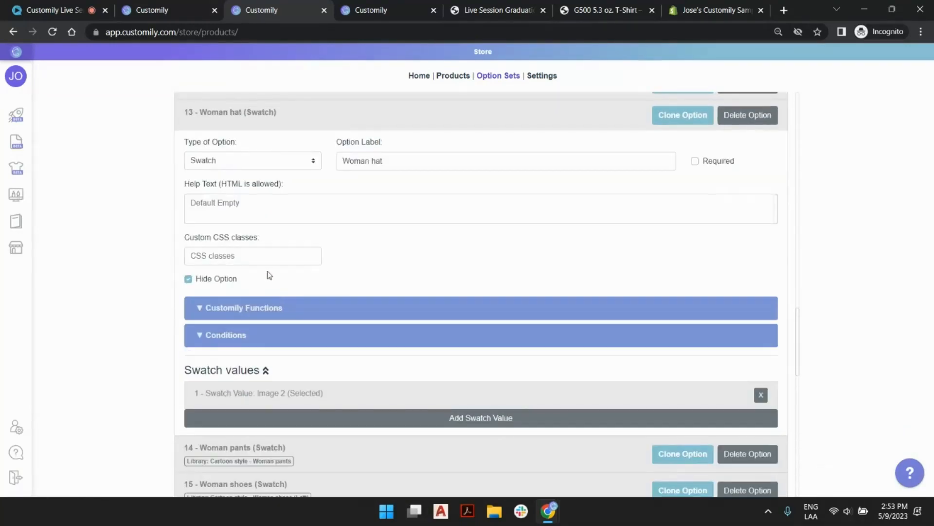
click(311, 253)
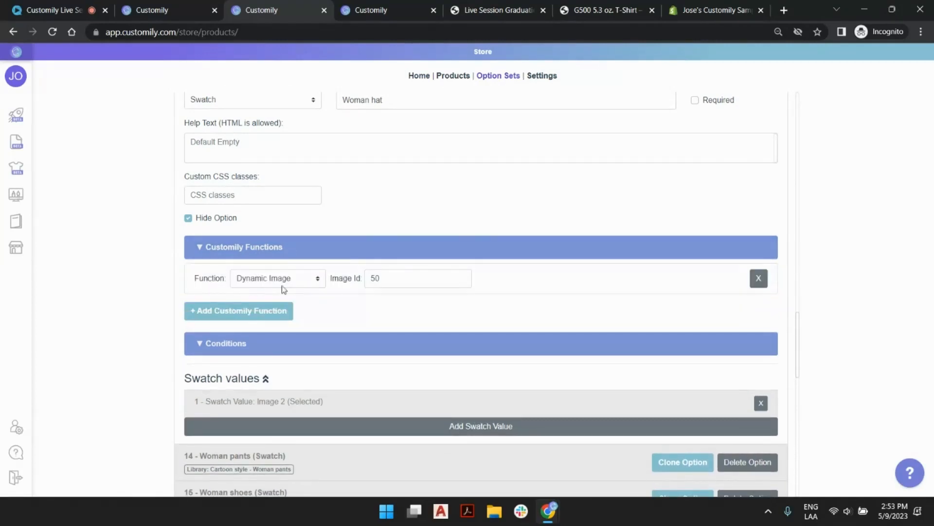
click(268, 402)
scroll(319, 321, down, 4)
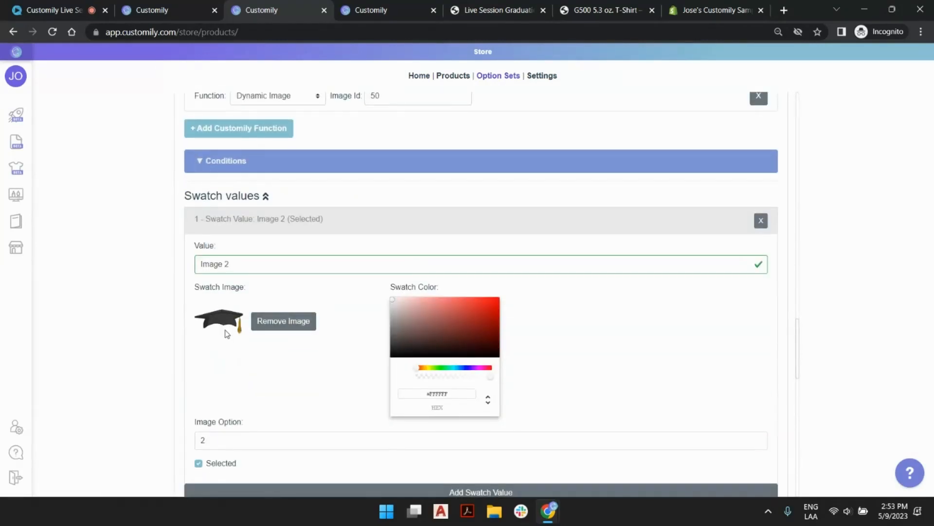
scroll(372, 275, up, 6)
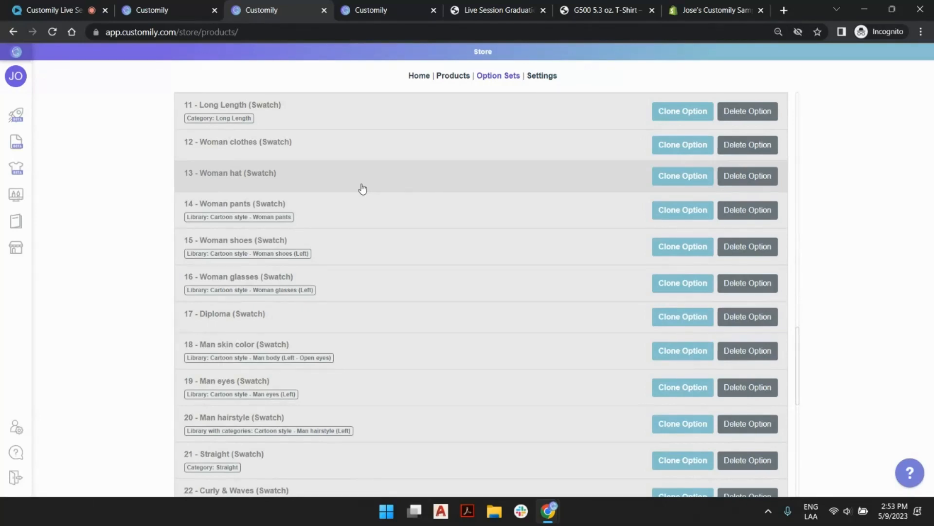
- Add a new option at the end of the option set and set its type to Dropdown
scroll(363, 189, down, 5)
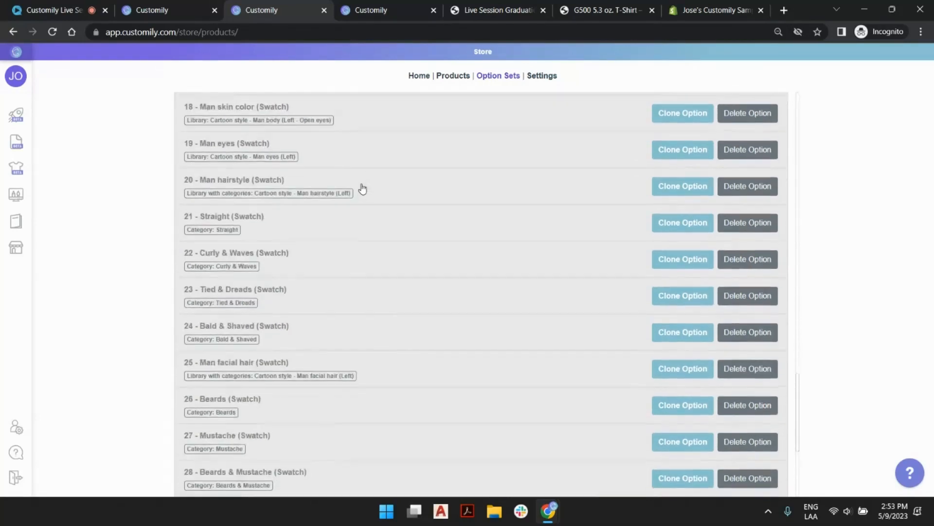
scroll(449, 203, down, 5)
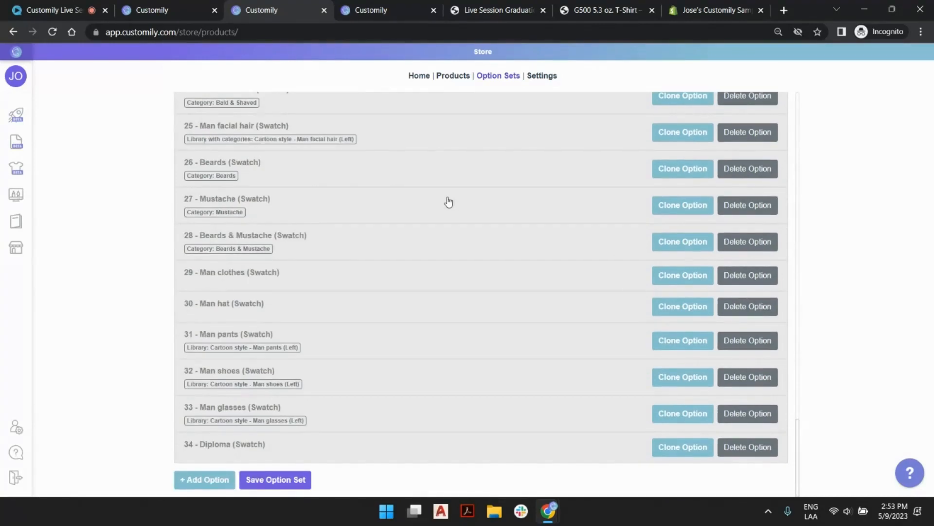
click(209, 482)
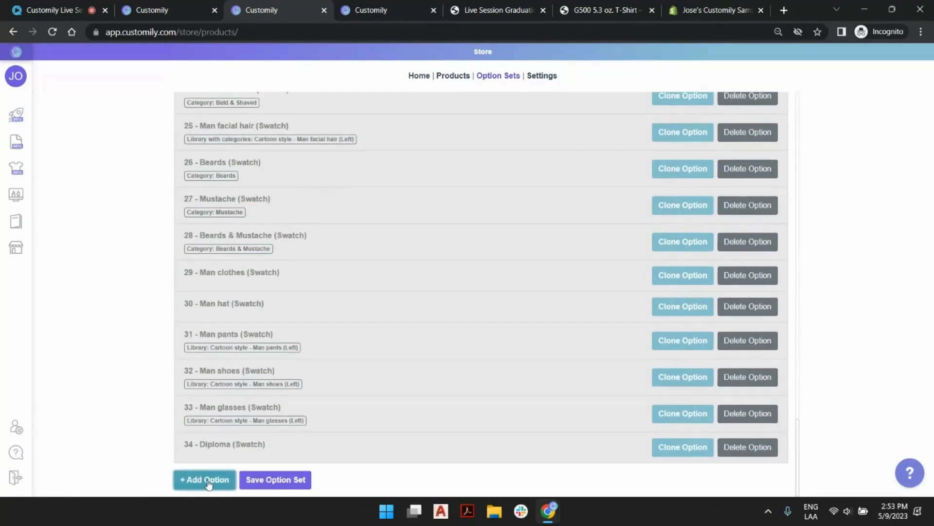
scroll(394, 375, down, 1)
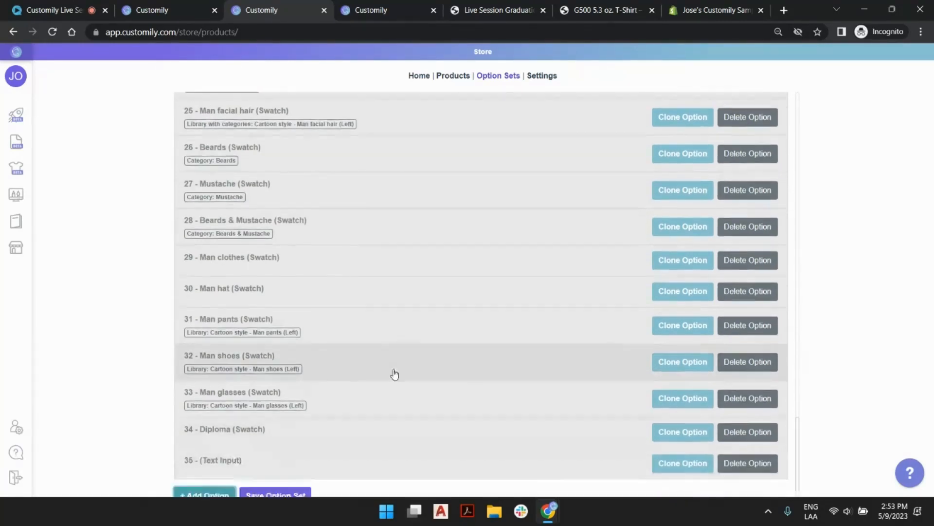
click(240, 450)
scroll(389, 346, down, 5)
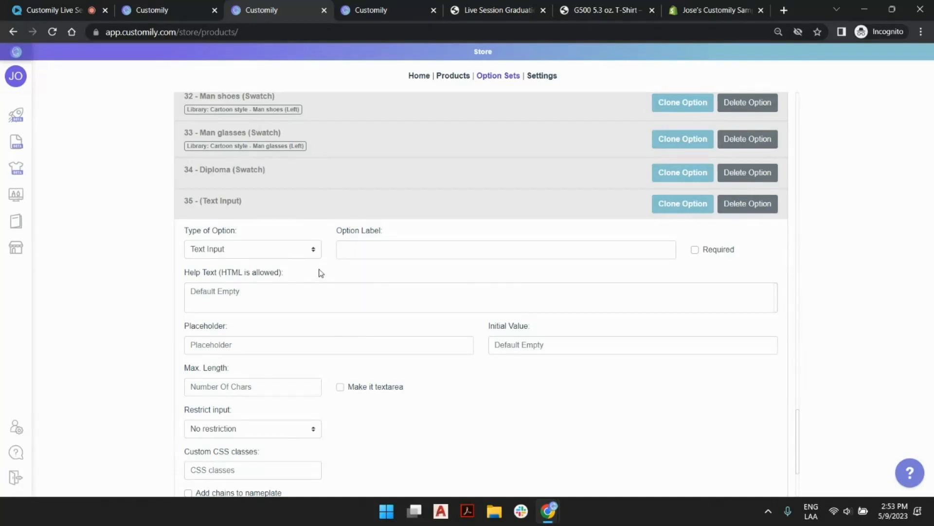
click(302, 248)
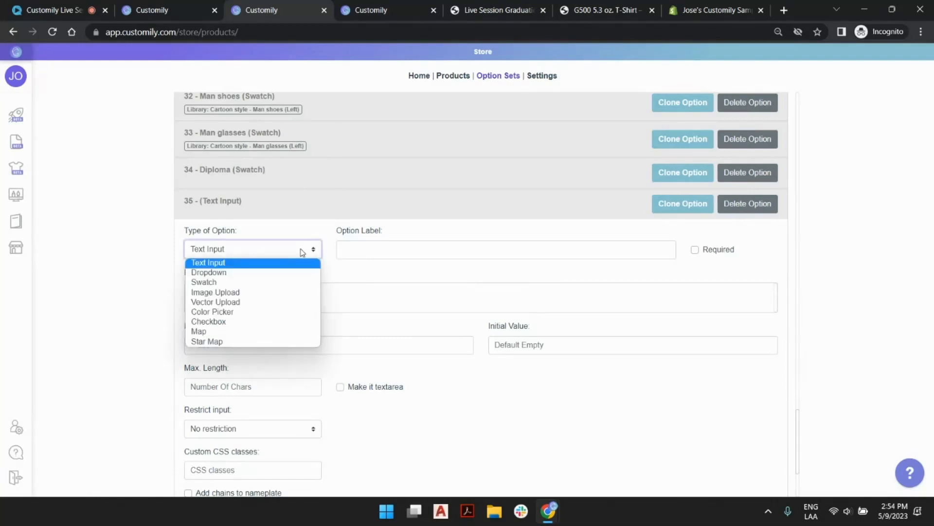
click(217, 273)
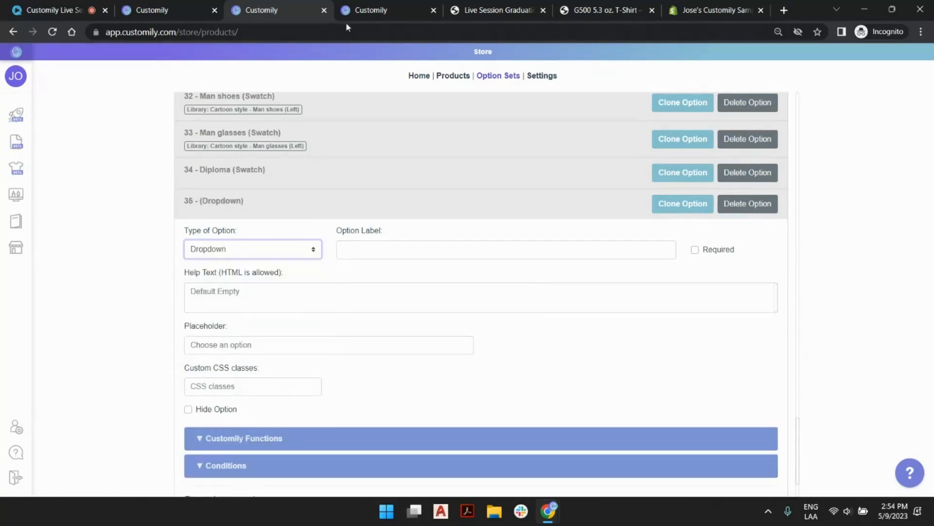
- Switch to the storefront and review the choices of the Woman or man dropdown on the Live Session Graduation T-Shirt page
click(496, 10)
scroll(570, 122, up, 1)
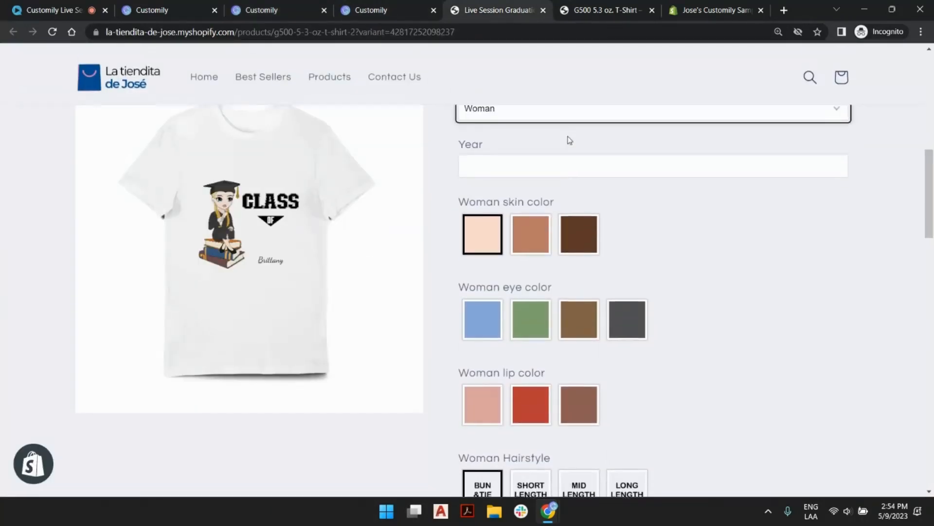
click(548, 115)
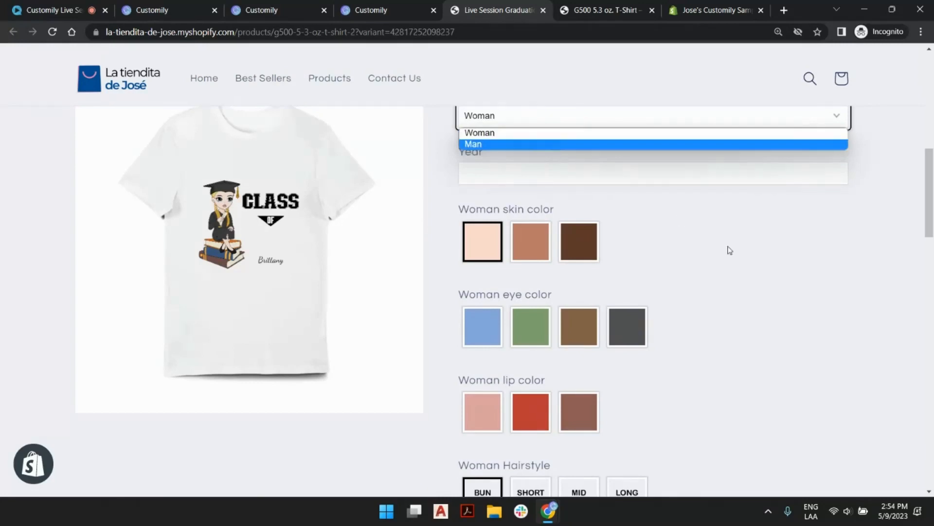
scroll(697, 263, up, 1)
click(545, 188)
click(706, 335)
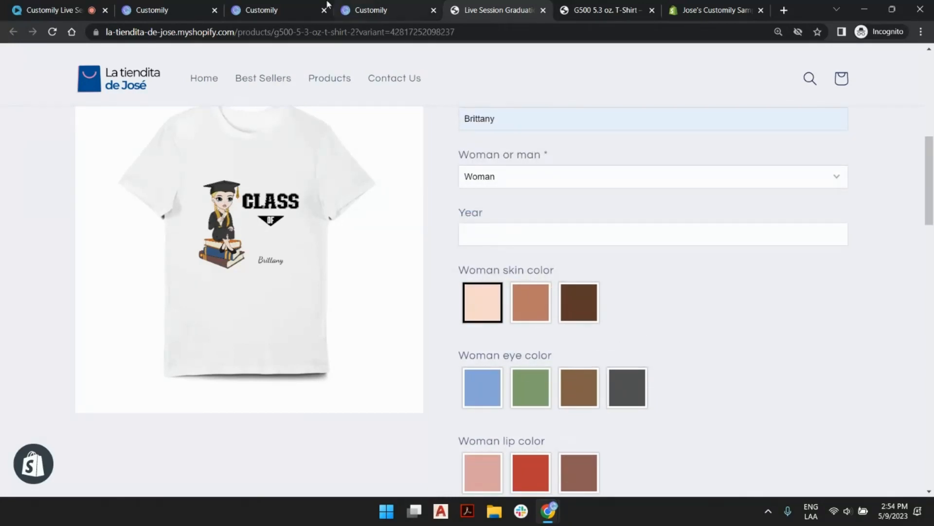
- Return to the Customily option set and label the new dropdown option "Add a Hat? (+$5)"
click(399, 4)
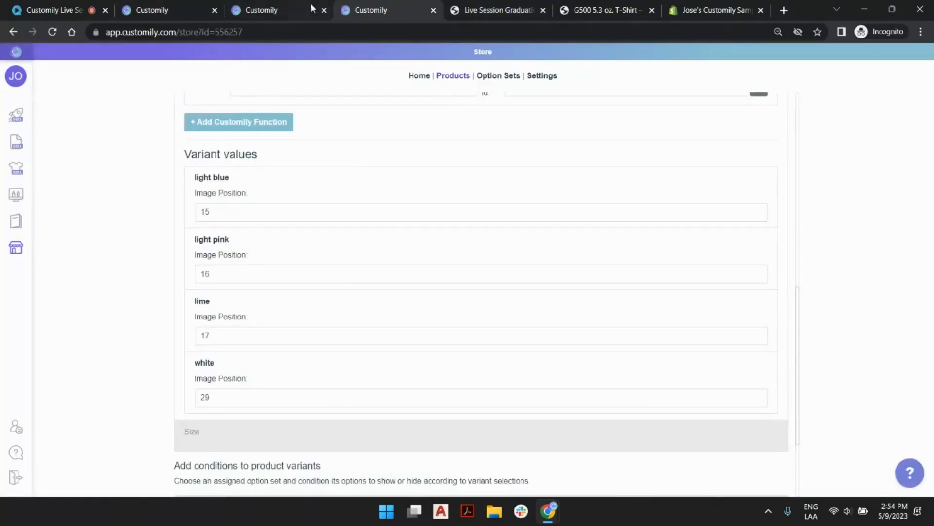
click(270, 7)
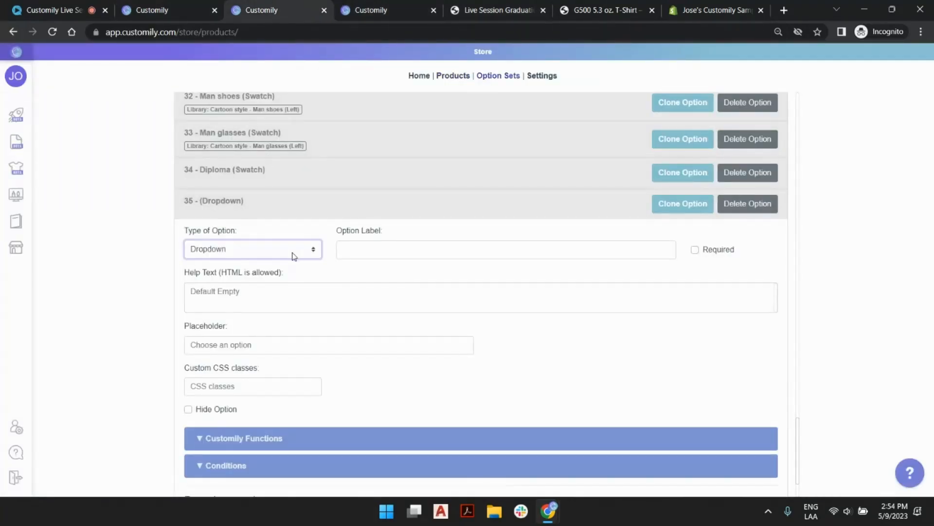
click(373, 251)
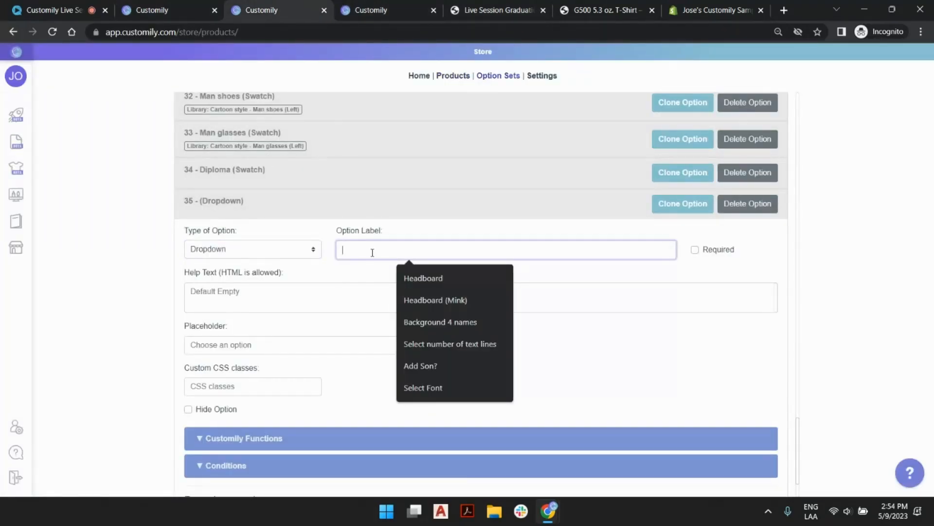
text(Add a)
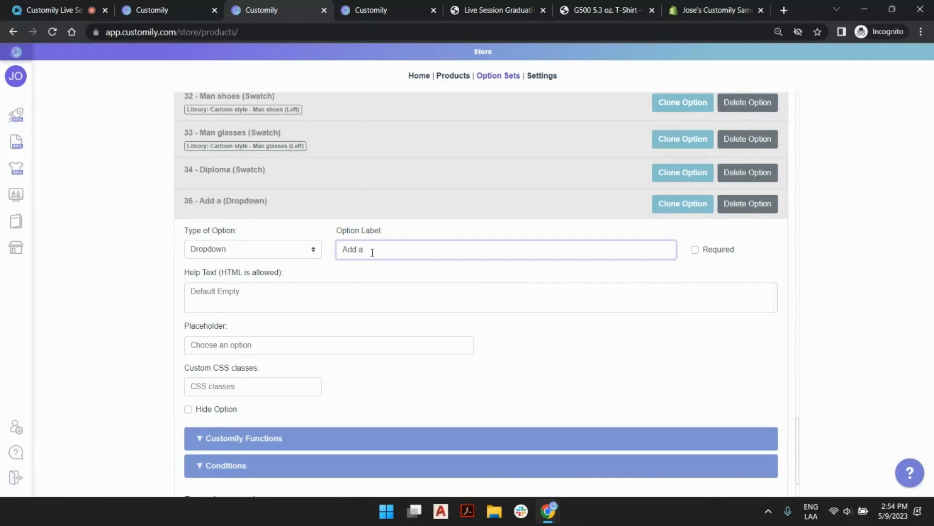
text( Hat? (+$5))
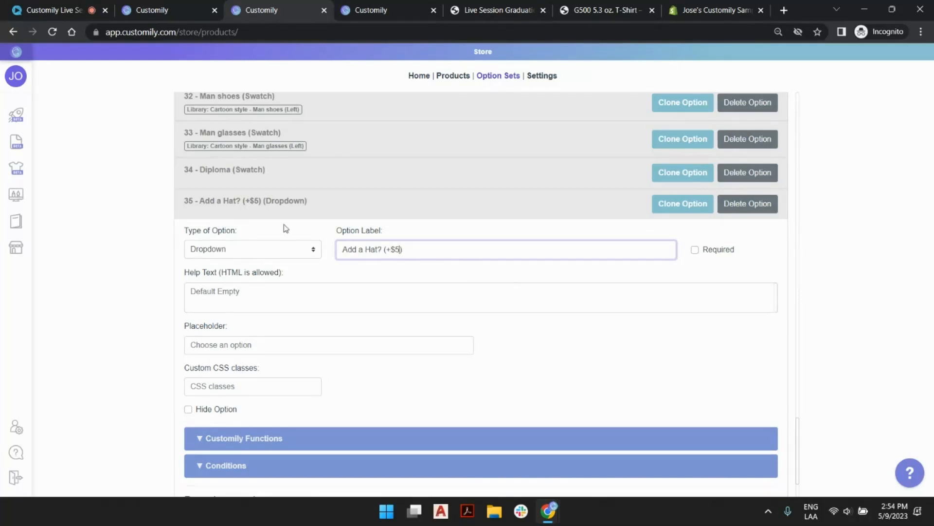
- Add two dropdown values to the Add a Hat? (+$5) option and name the first one No
scroll(406, 206, down, 2)
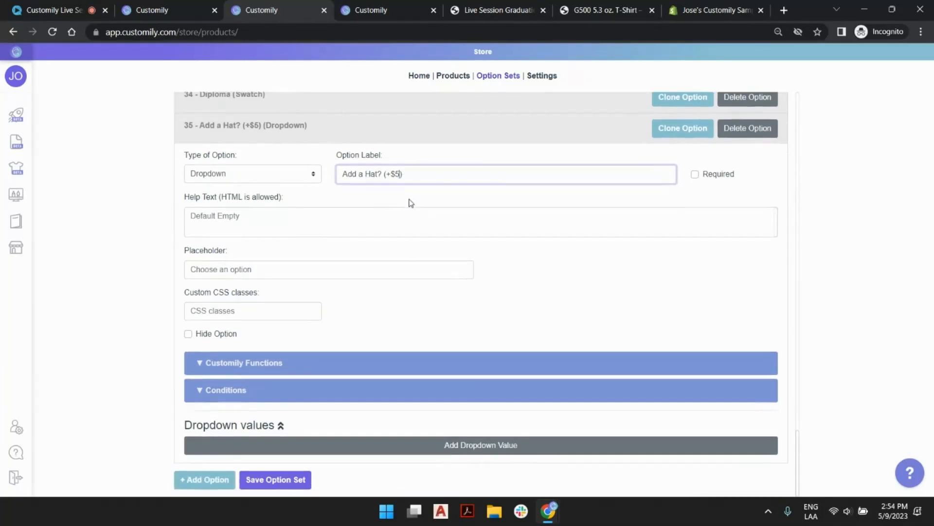
click(346, 447)
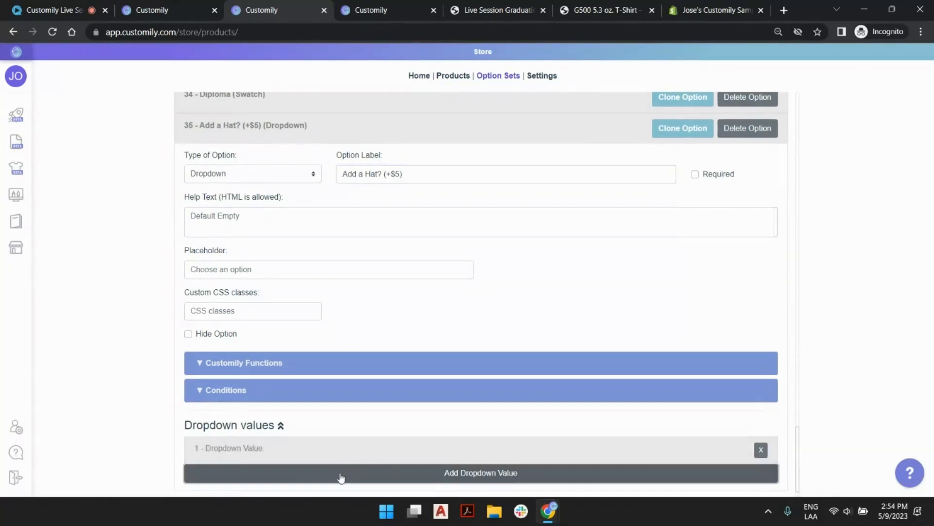
click(341, 474)
scroll(381, 273, down, 1)
click(301, 400)
click(275, 437)
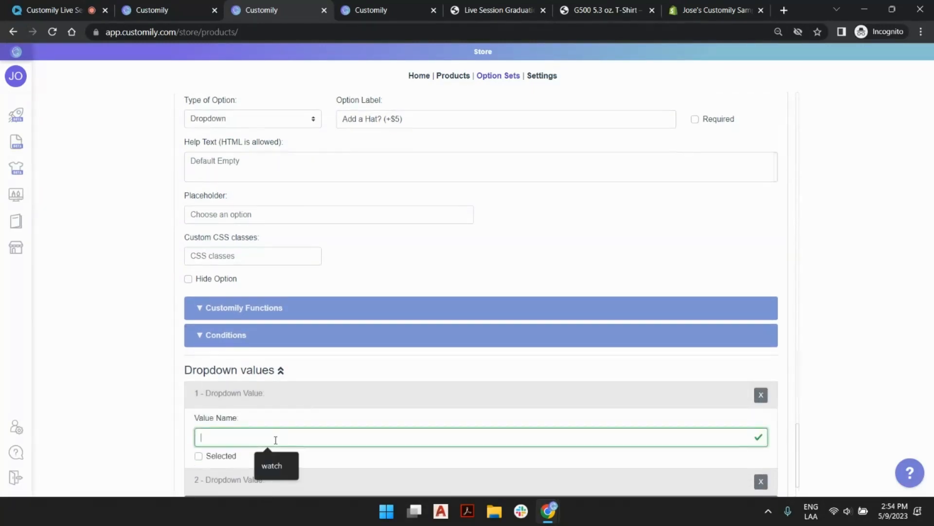
scroll(377, 358, down, 1)
text(No)
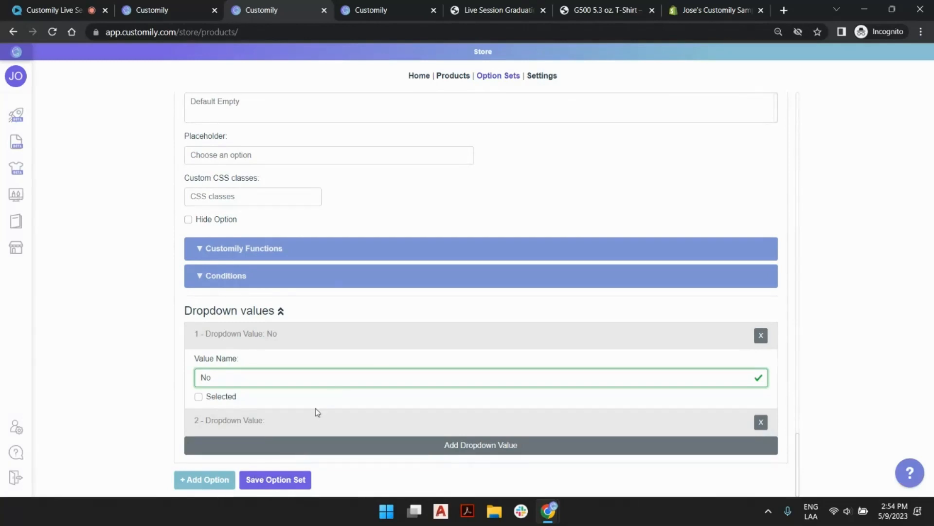
- Name the second dropdown value of the Add a Hat? (+$5) option Yes and make No the preselected value
click(318, 412)
click(268, 464)
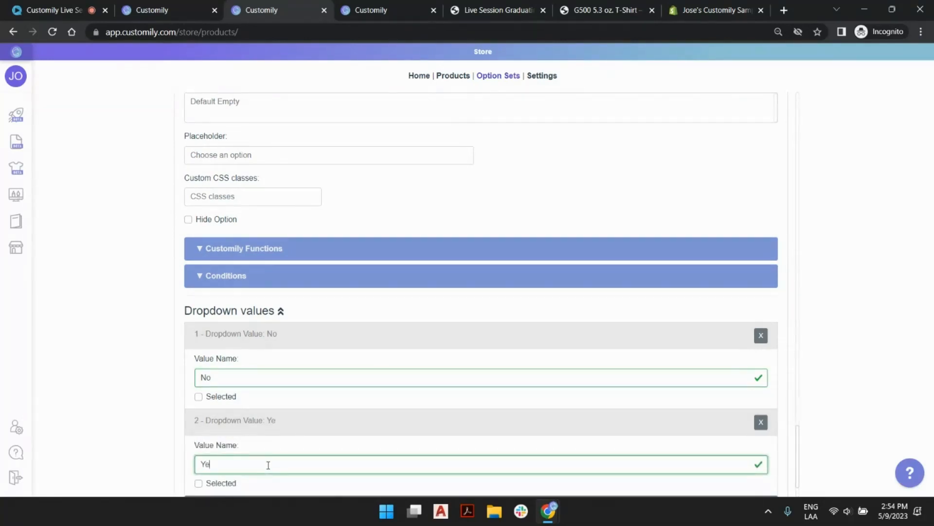
text(Yes)
click(198, 396)
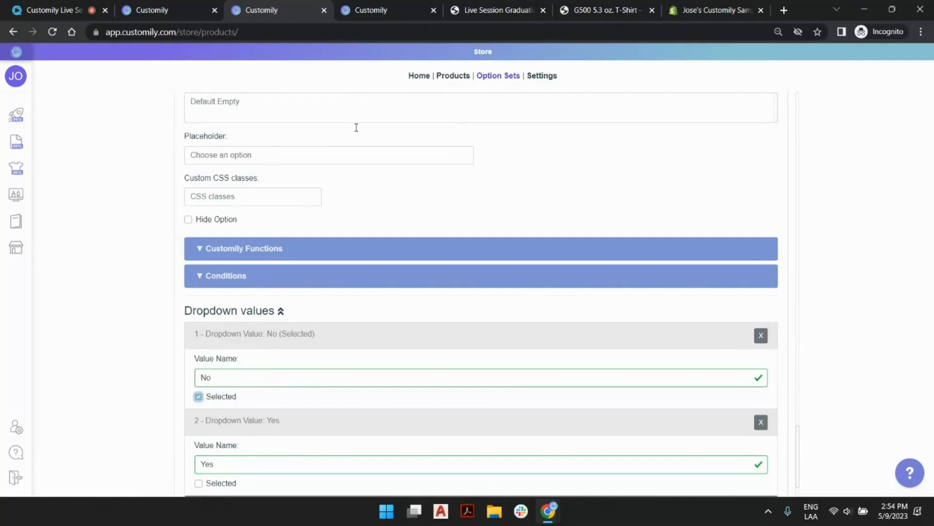
- Give the Add a Hat? (+$5) option a Customily function of type Add Shopify Product
scroll(490, 215, up, 1)
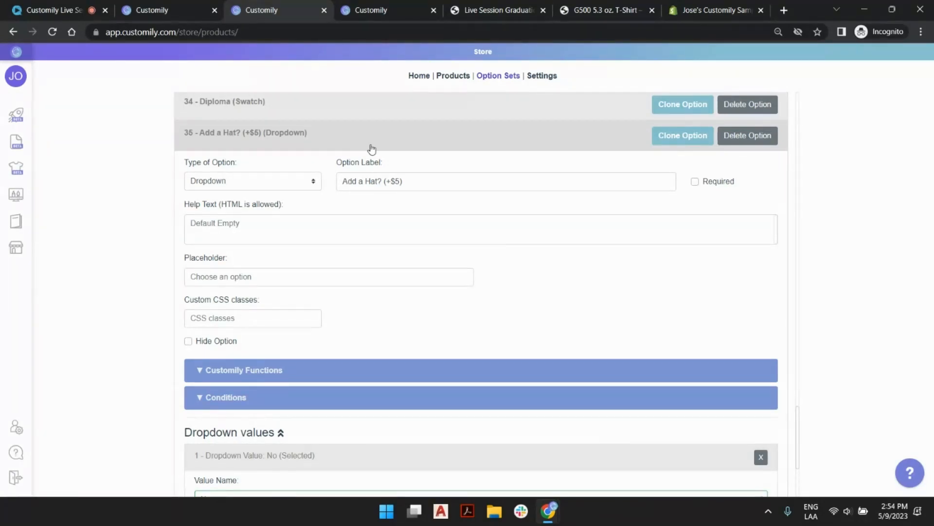
scroll(419, 228, down, 4)
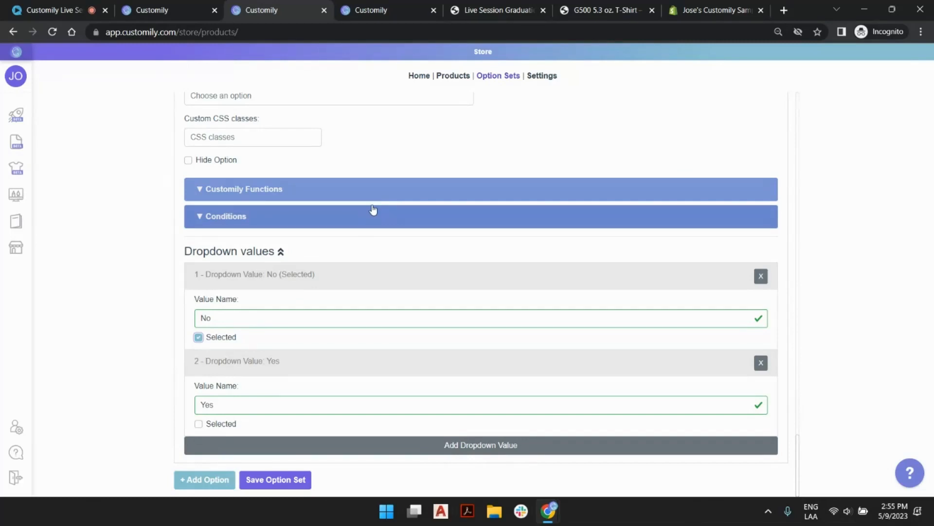
click(308, 181)
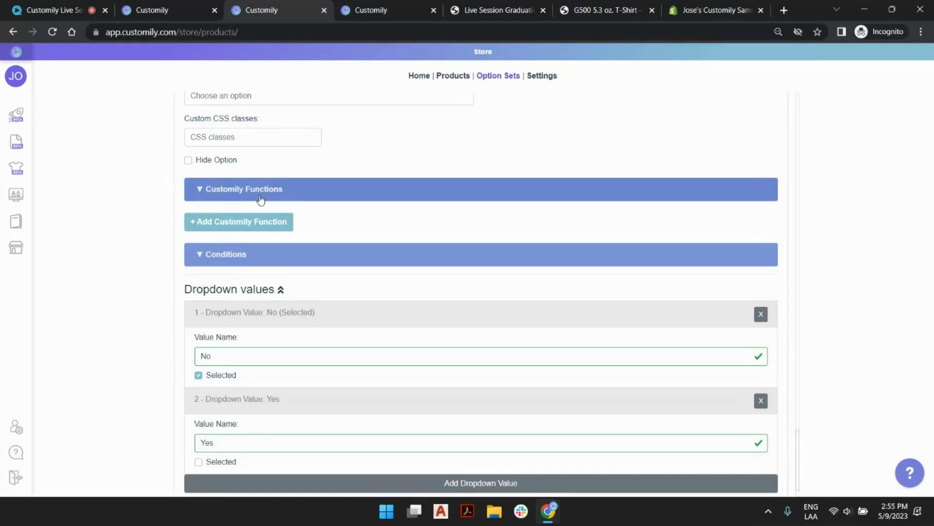
click(271, 225)
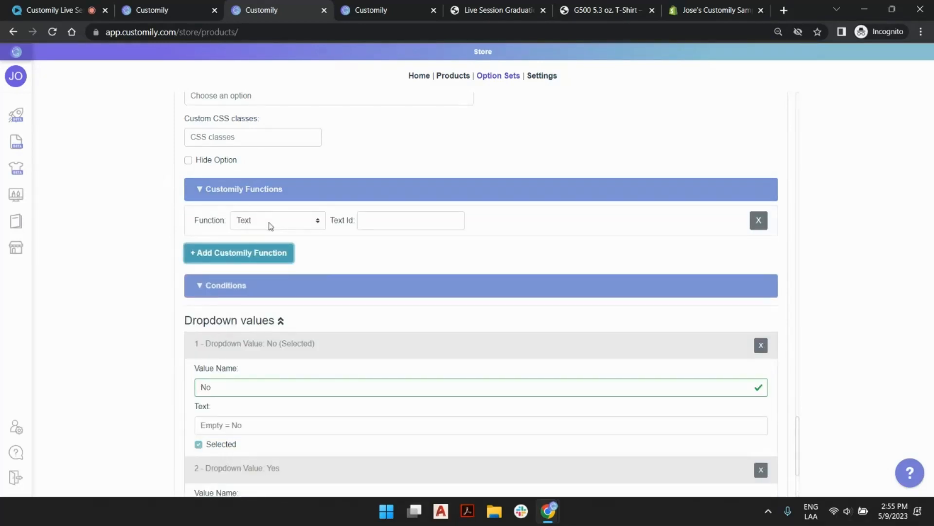
click(271, 221)
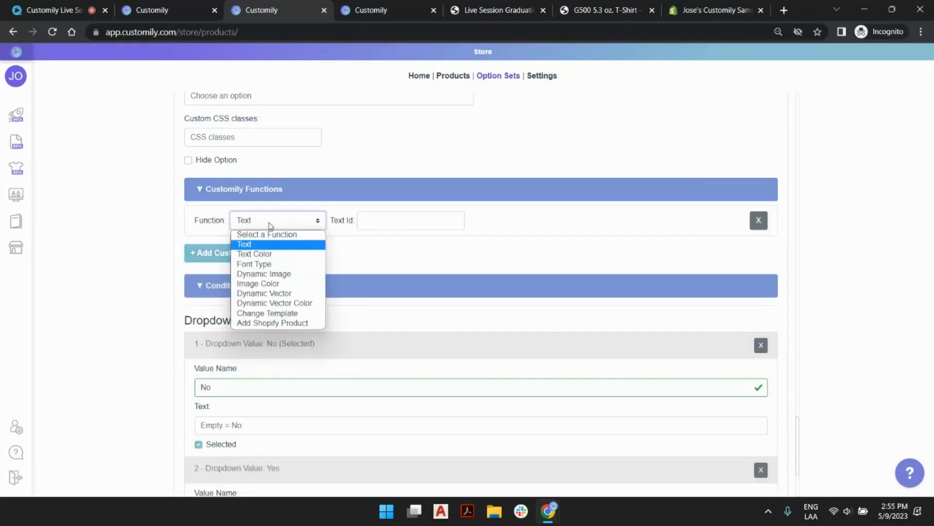
click(273, 323)
click(389, 242)
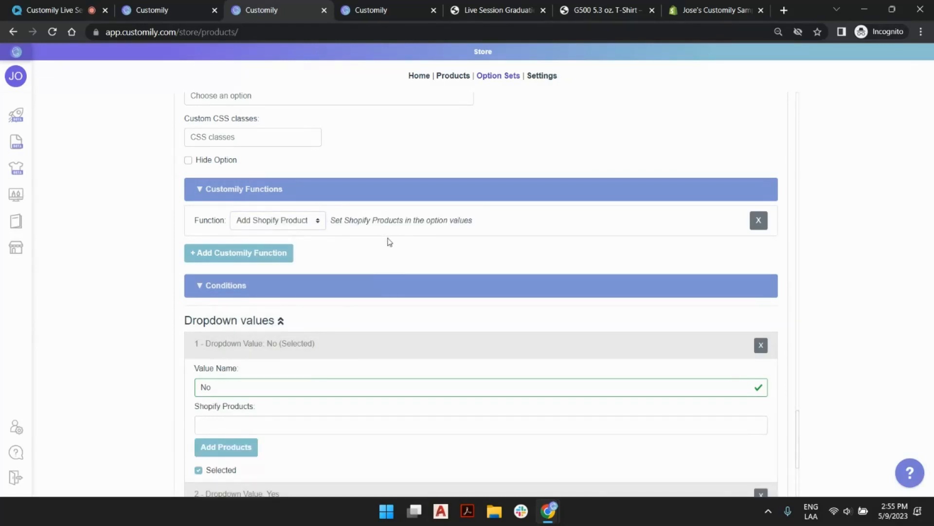
scroll(390, 242, down, 5)
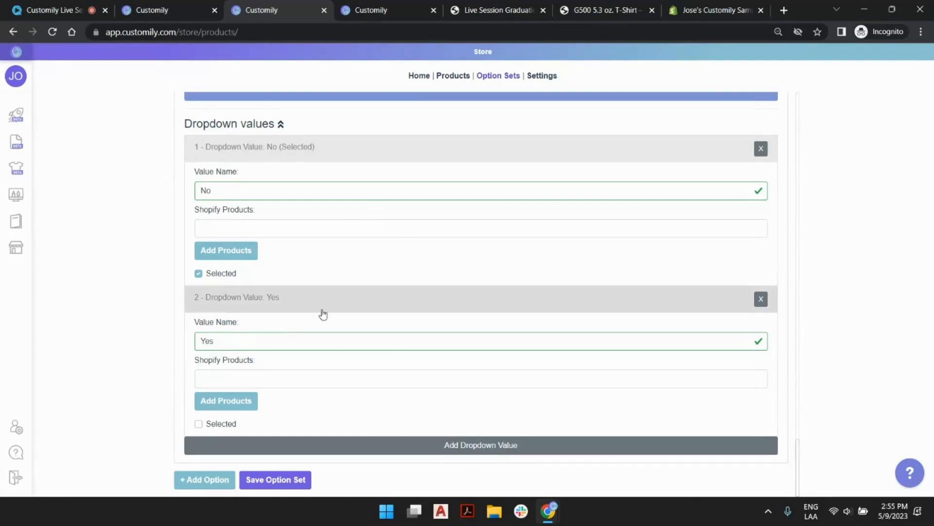
- Switch to the Shopify admin, find the Hat option extra cost product in the product list and open it
click(710, 10)
scroll(38, 79, up, 5)
scroll(371, 73, up, 9)
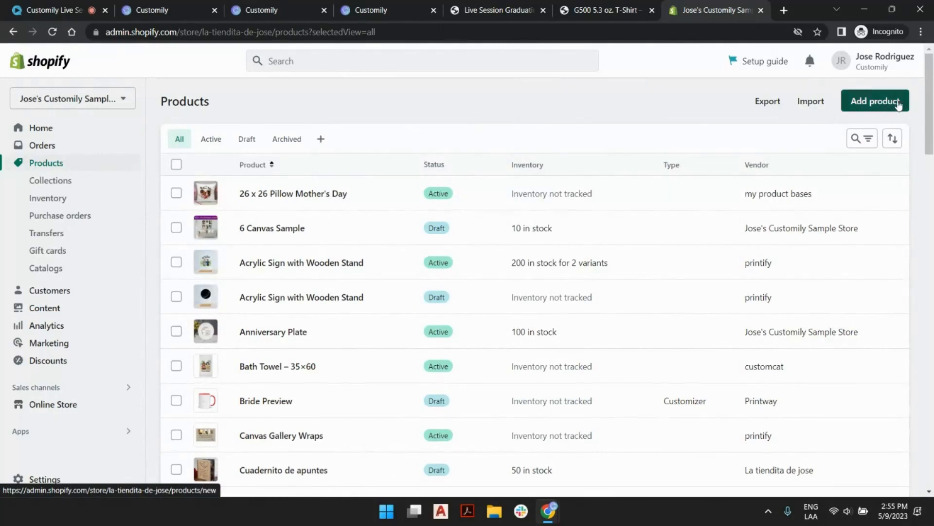
scroll(611, 105, down, 3)
scroll(609, 106, down, 1)
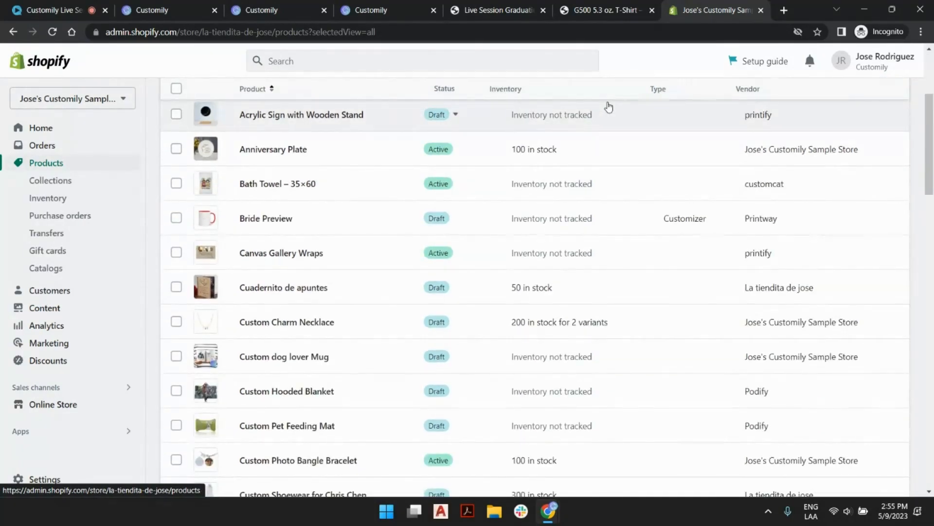
scroll(330, 200, down, 6)
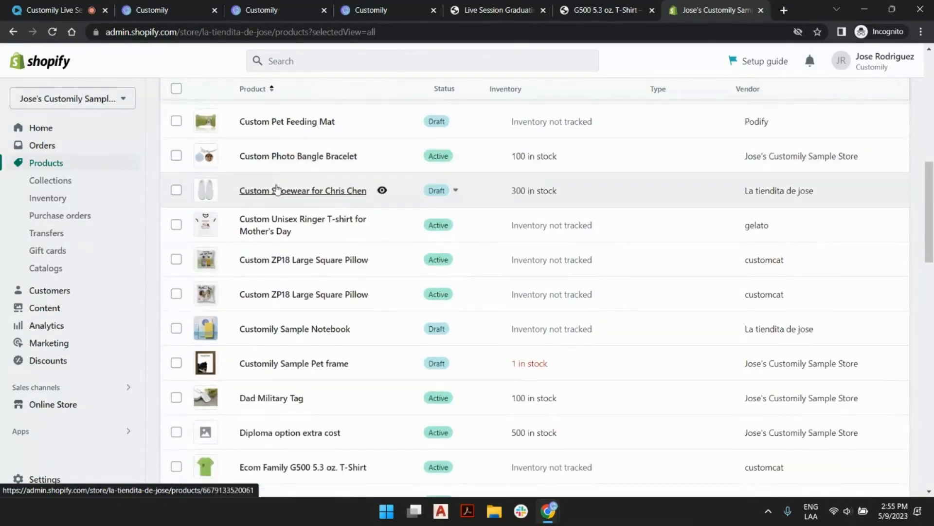
scroll(302, 205, down, 2)
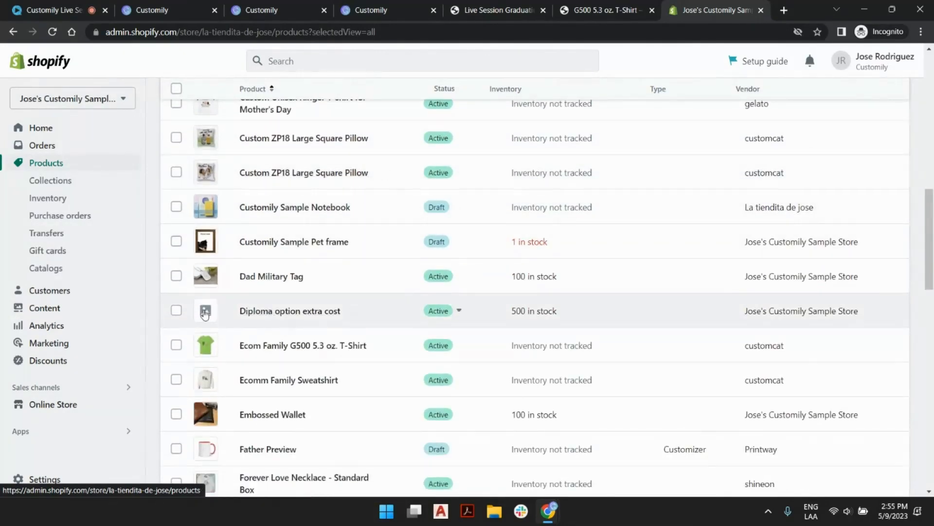
scroll(205, 313, down, 7)
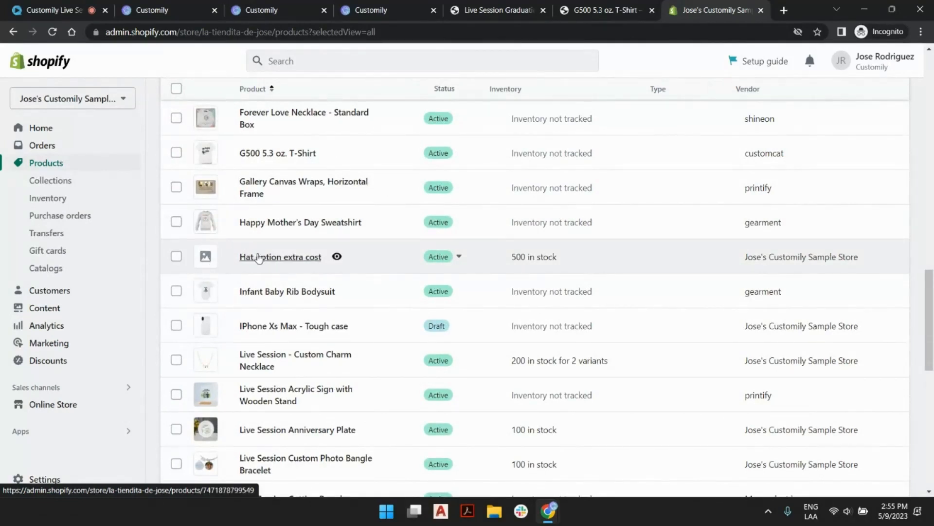
click(261, 258)
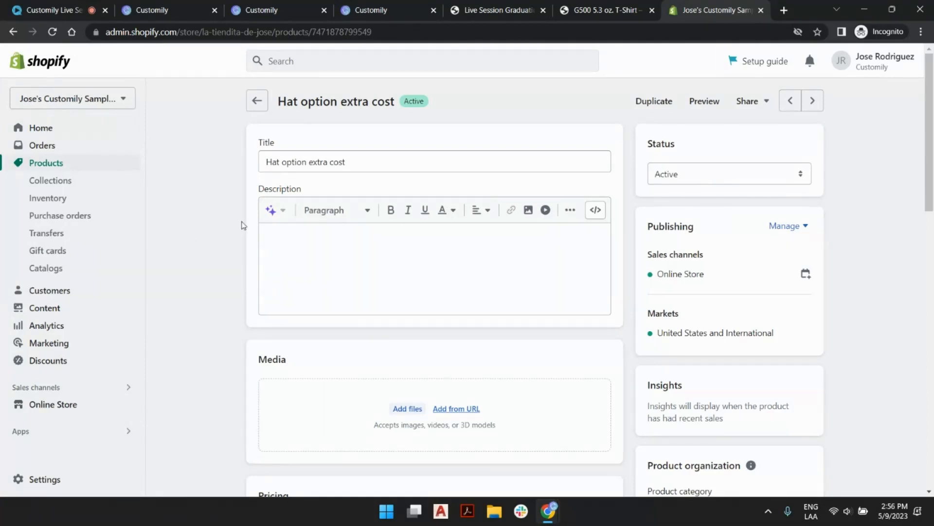
- Review the pricing, inventory quantity and shipping type of the Hat option extra cost product
scroll(242, 225, down, 4)
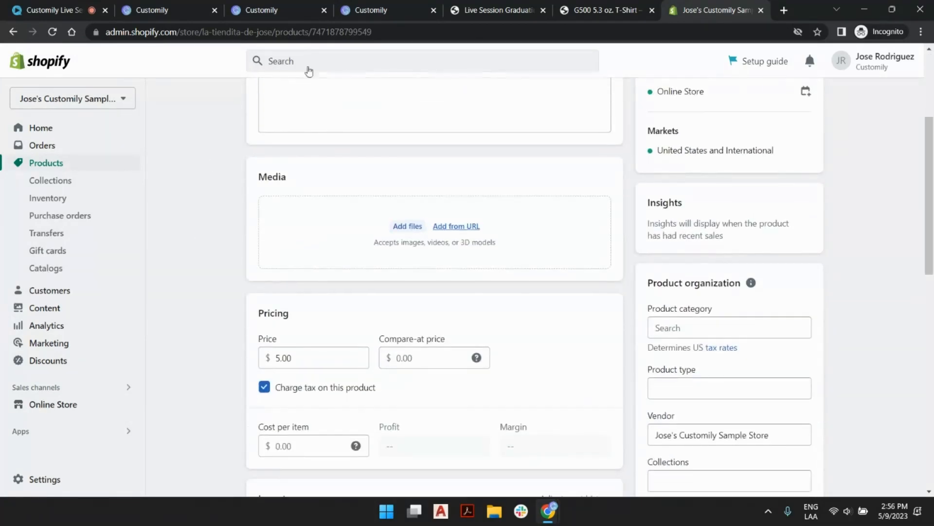
scroll(227, 162, down, 3)
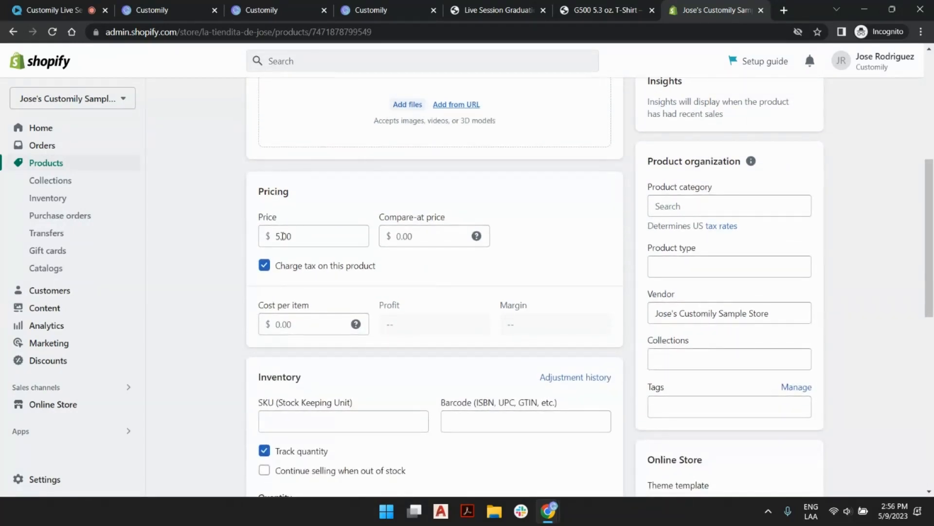
scroll(312, 231, down, 3)
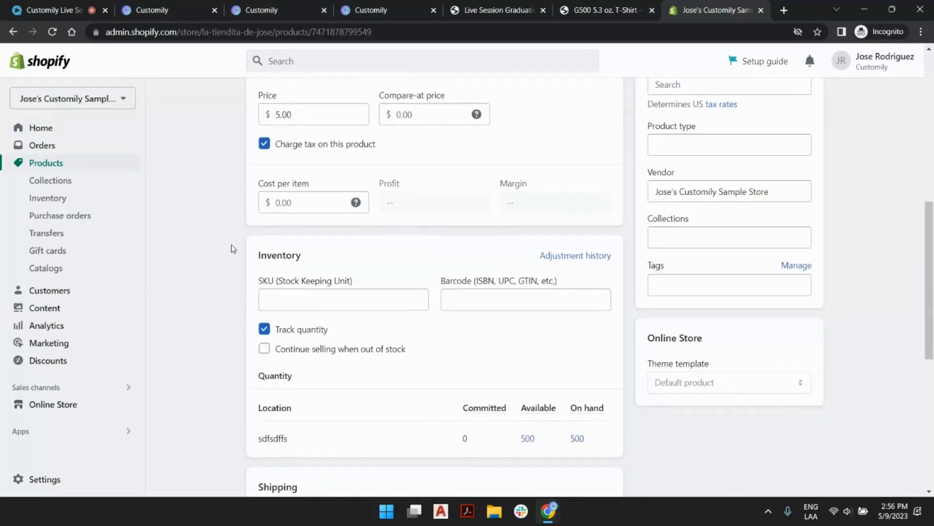
scroll(232, 248, down, 1)
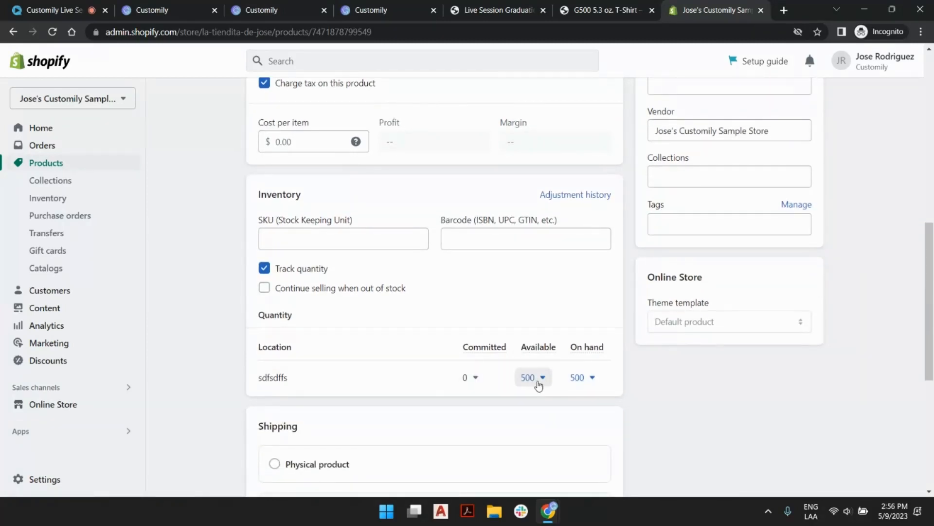
scroll(217, 232, down, 2)
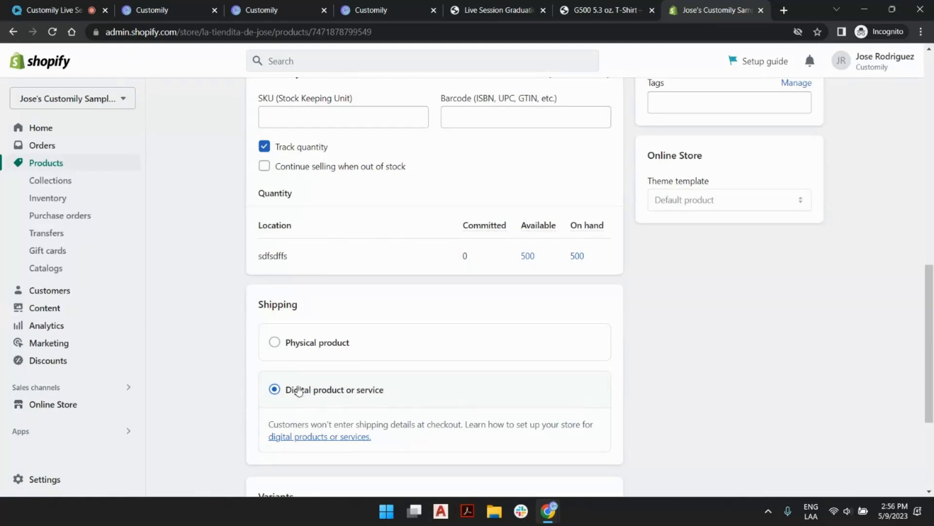
scroll(735, 416, down, 3)
scroll(695, 357, up, 12)
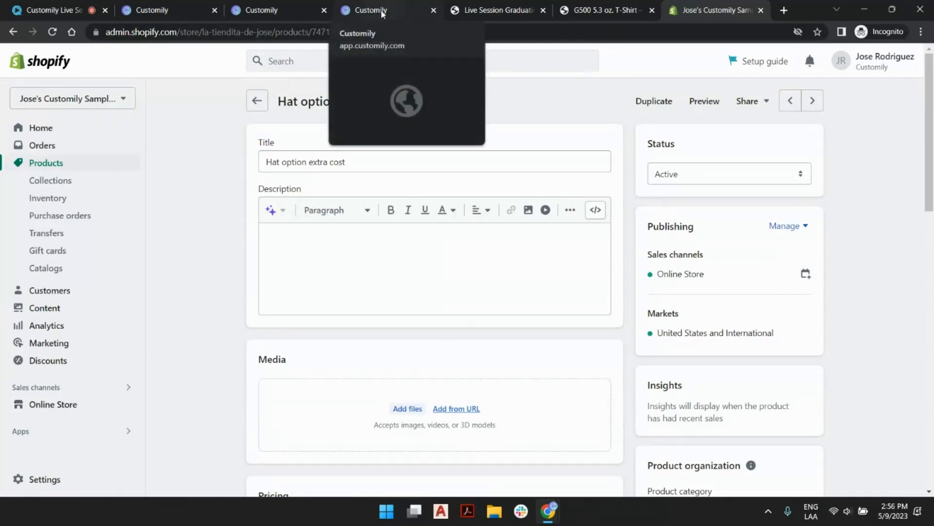
- Return to the Customily option set and attach the Hat option extra cost product's Default Title variant, quantity 1, to the Yes value
click(292, 9)
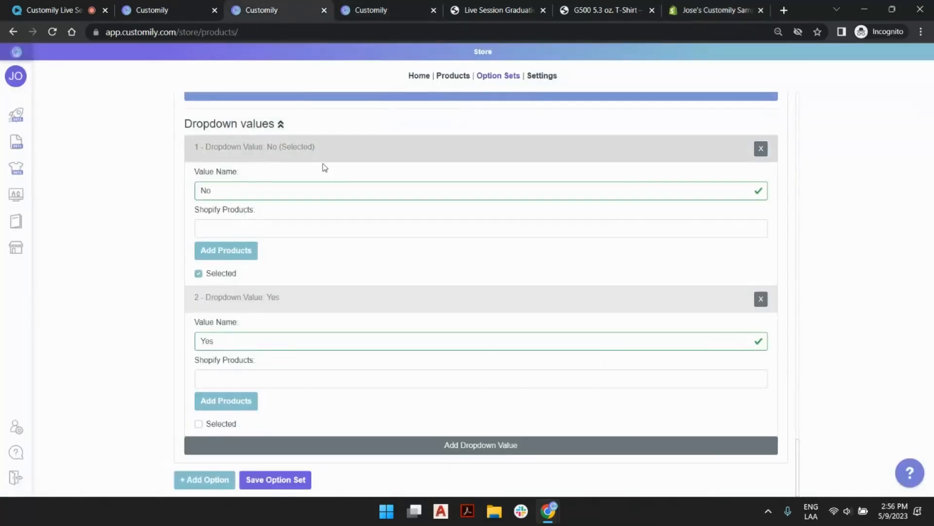
scroll(323, 167, up, 3)
scroll(390, 212, down, 4)
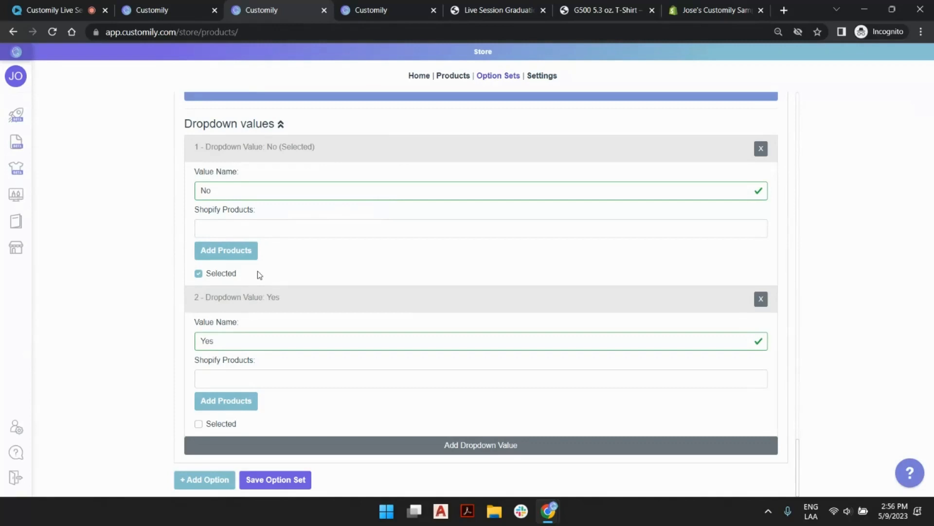
click(236, 402)
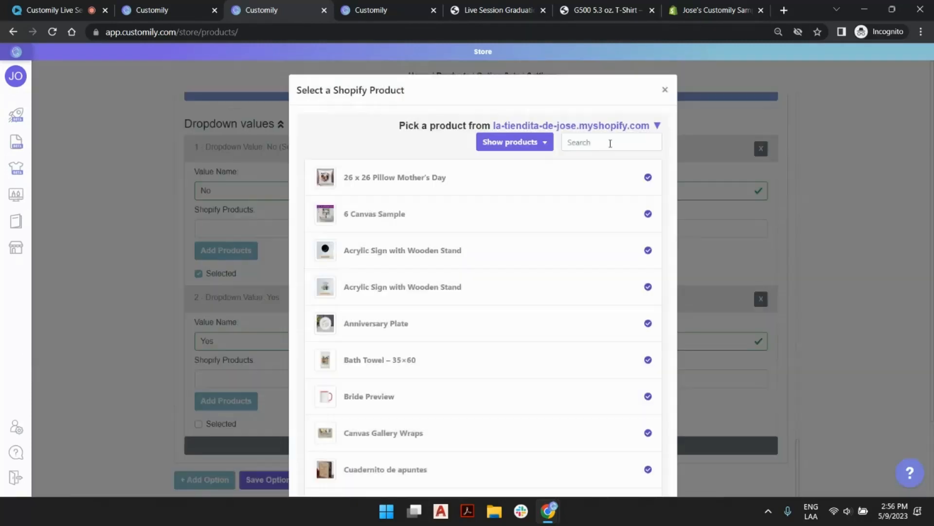
click(610, 144)
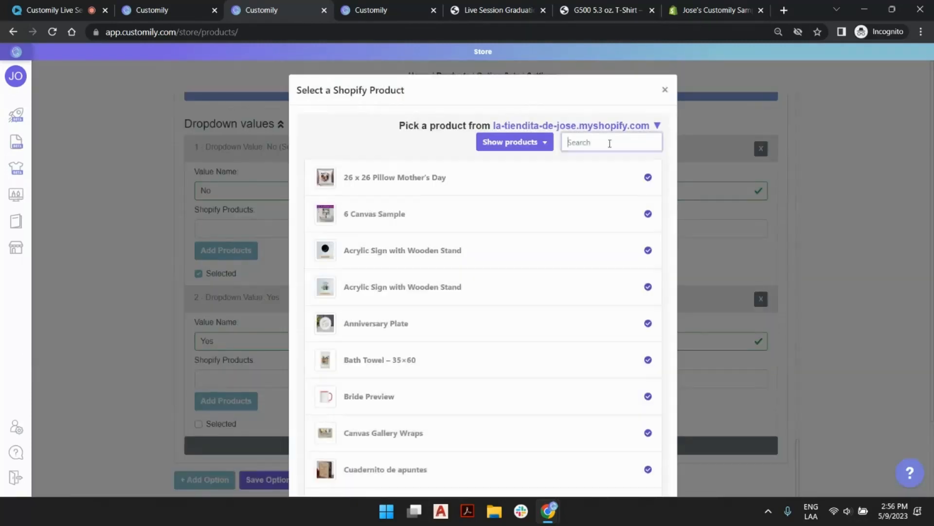
text(option)
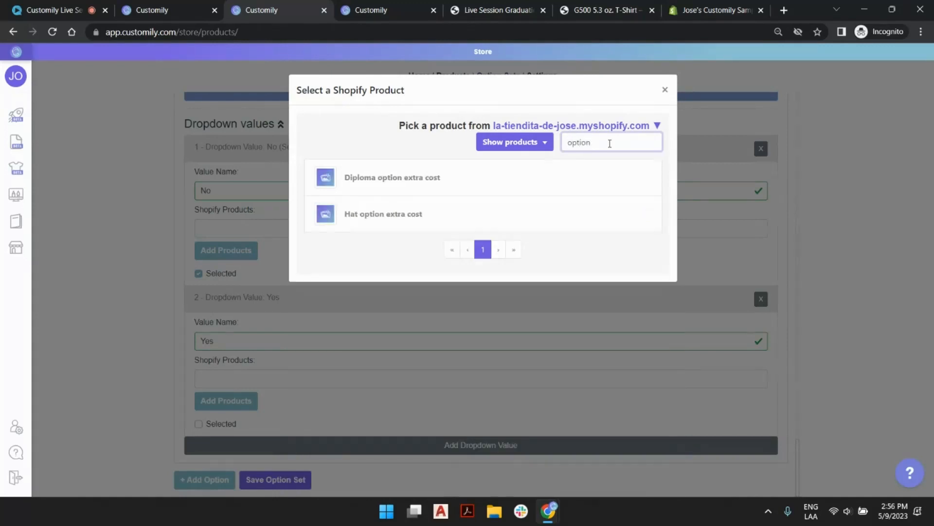
click(401, 215)
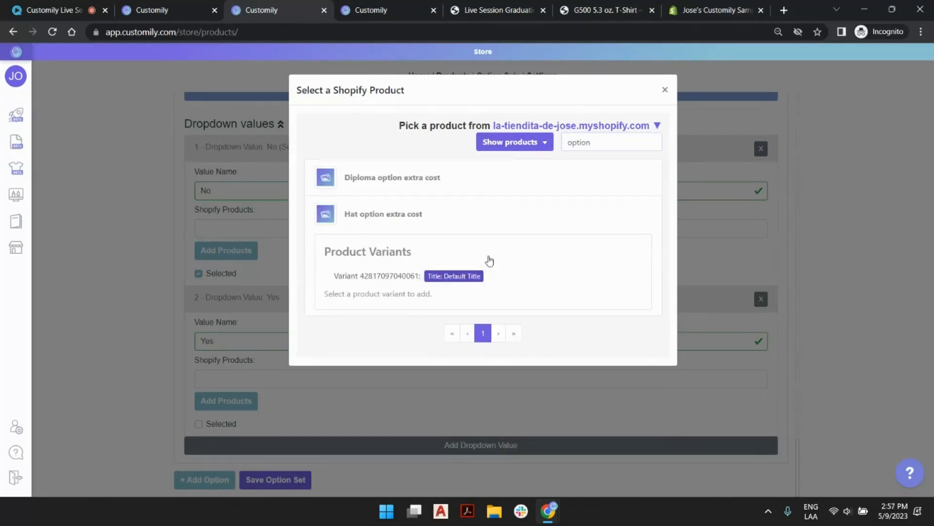
click(469, 276)
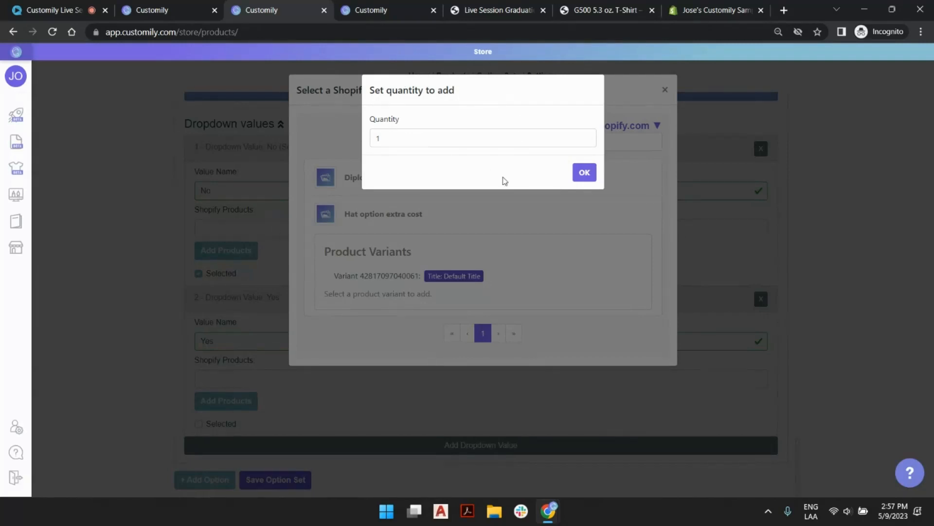
click(584, 173)
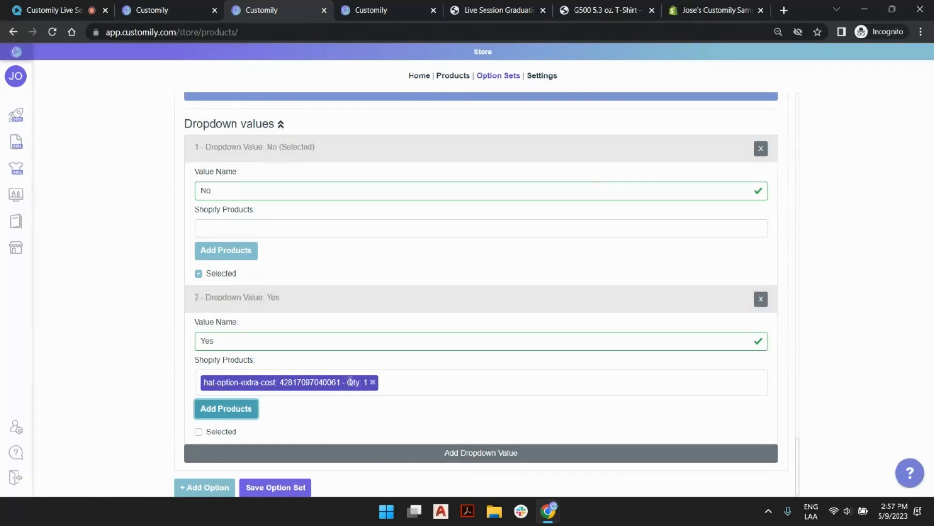
- Collapse the Add a Hat? (+$5) option and move it between the Woman clothes and Woman hat options
scroll(354, 350, down, 1)
scroll(356, 349, up, 6)
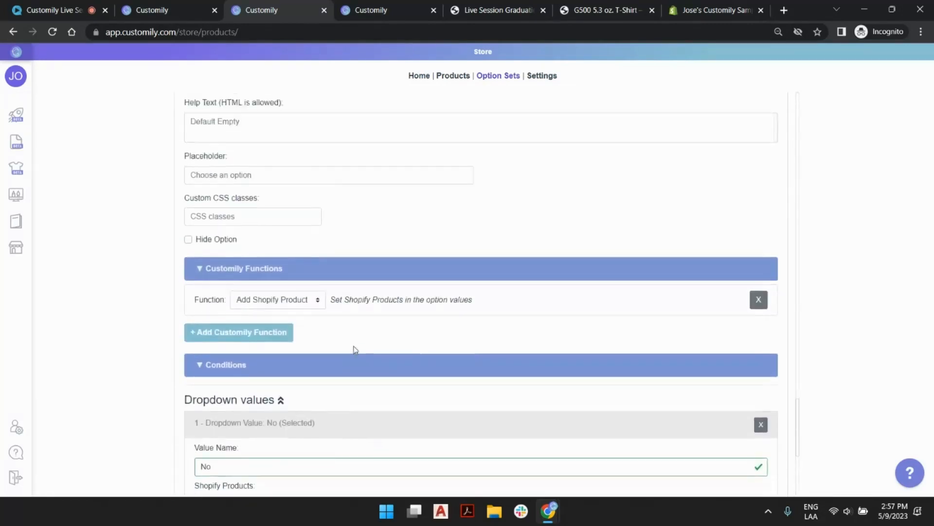
scroll(355, 349, up, 4)
click(350, 240)
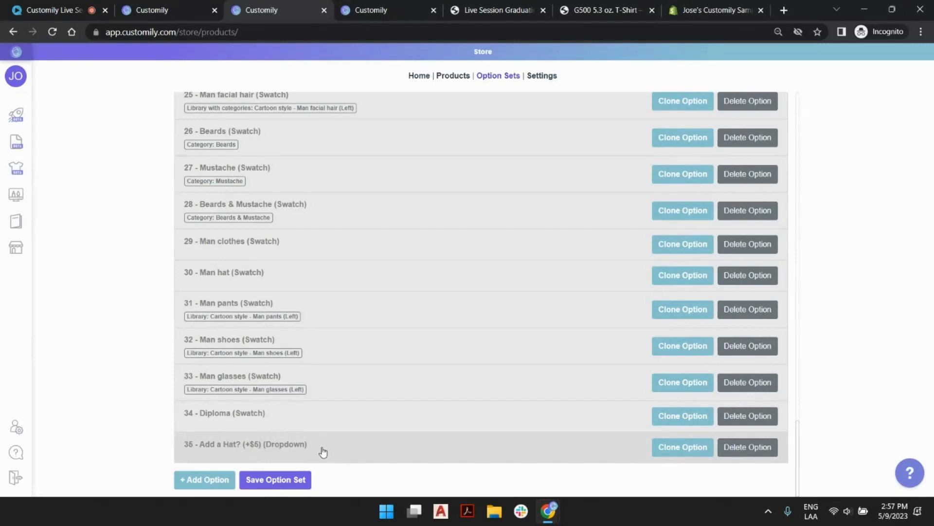
drag(321, 451, 208, 305)
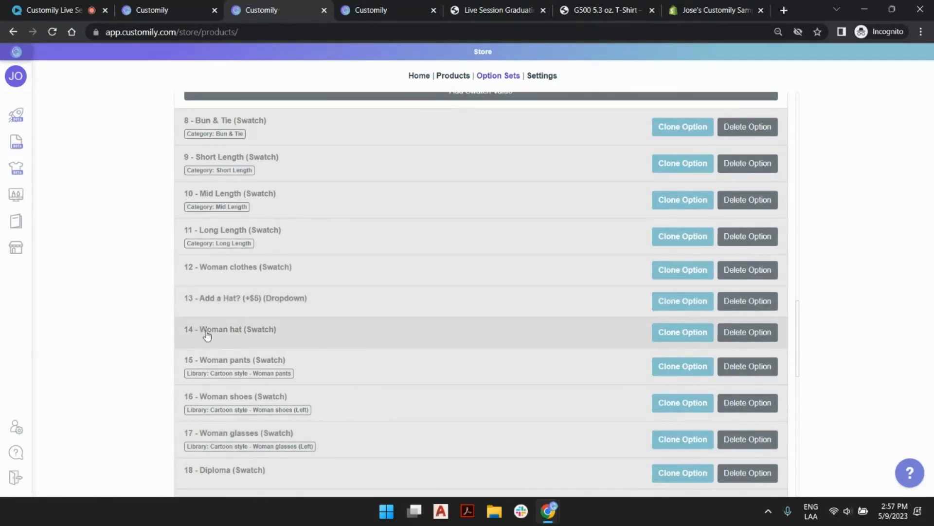
- Add a condition to the Add a Hat? (+$5) option that shows it when Woman or man is Woman
scroll(316, 248, down, 1)
click(216, 244)
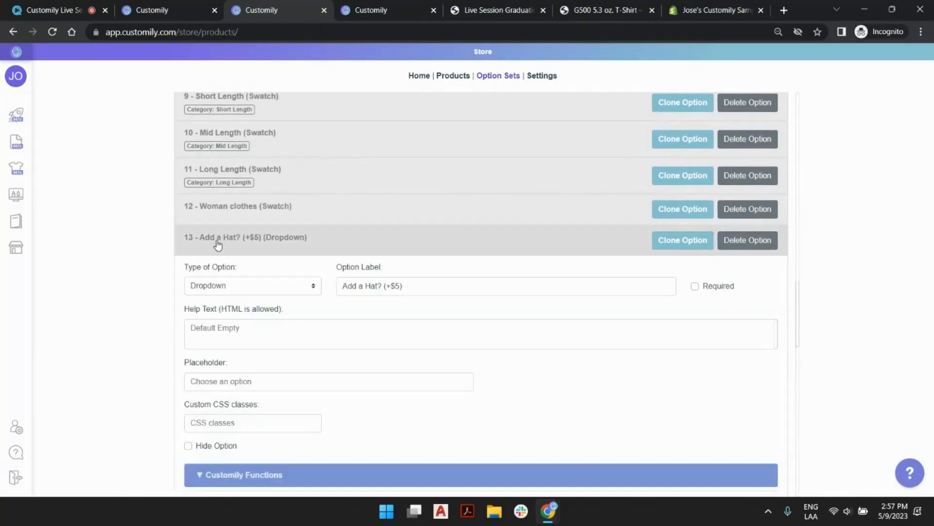
scroll(317, 244, down, 3)
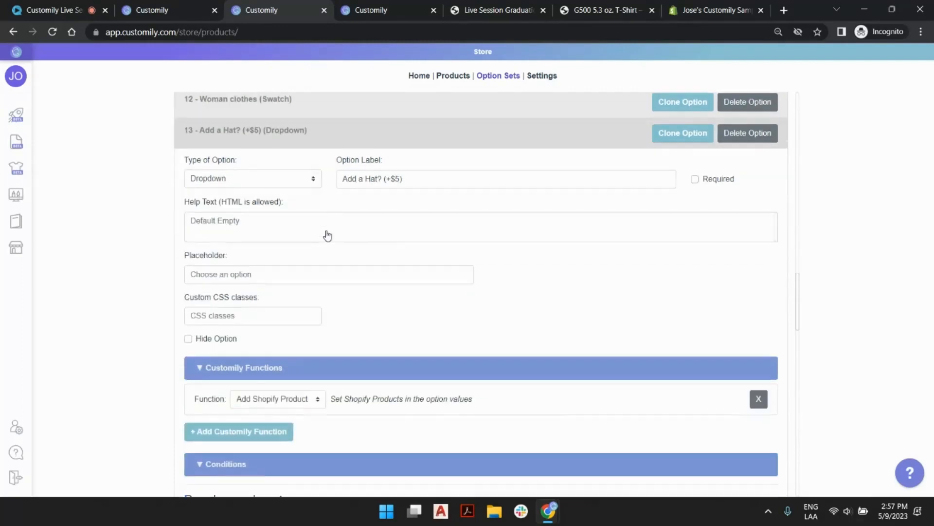
scroll(328, 233, up, 4)
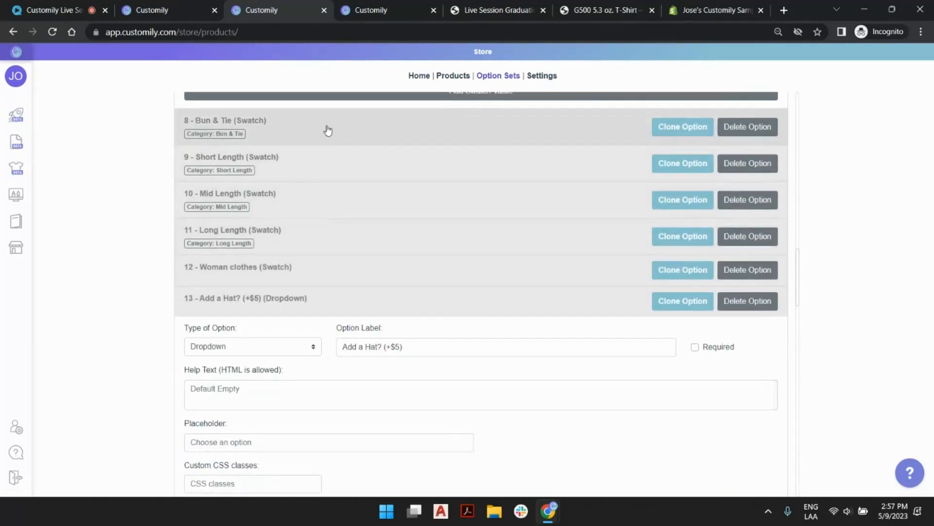
scroll(335, 216, down, 4)
scroll(335, 215, down, 2)
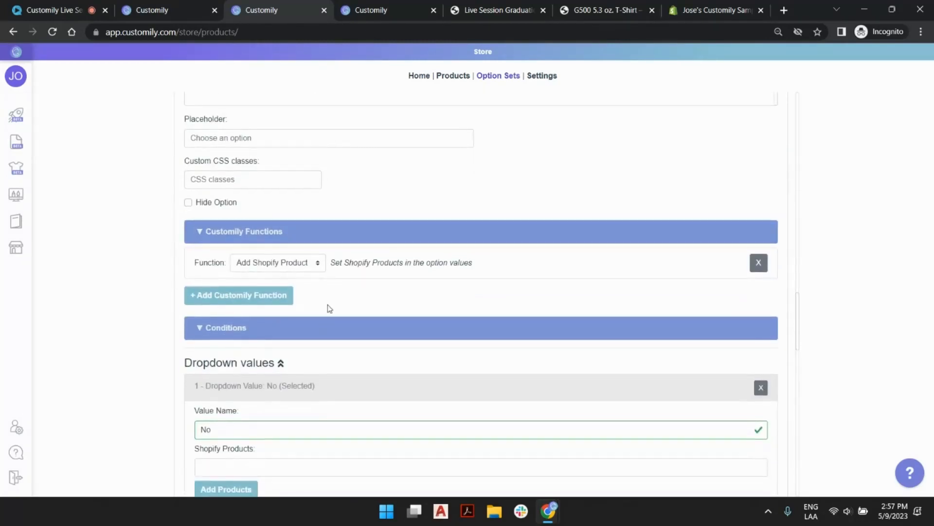
click(319, 330)
scroll(261, 287, down, 3)
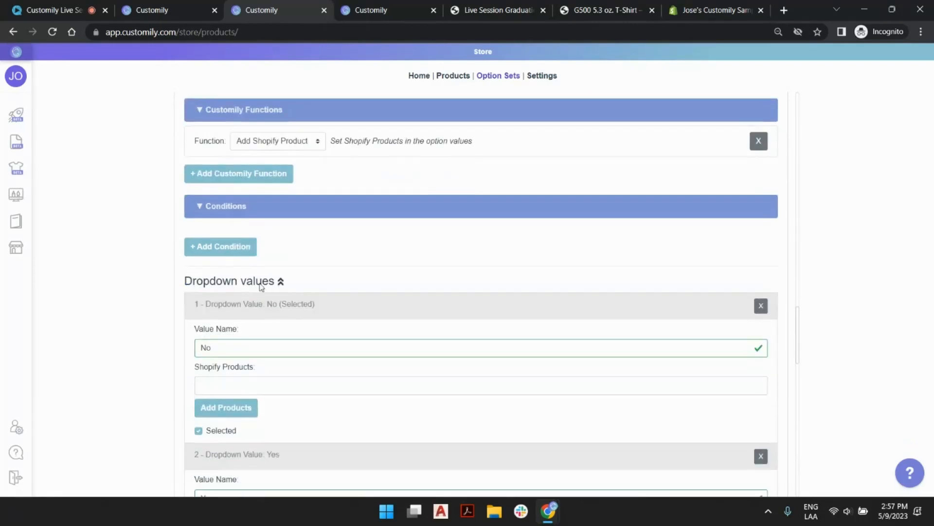
click(240, 246)
click(329, 237)
click(342, 282)
click(482, 237)
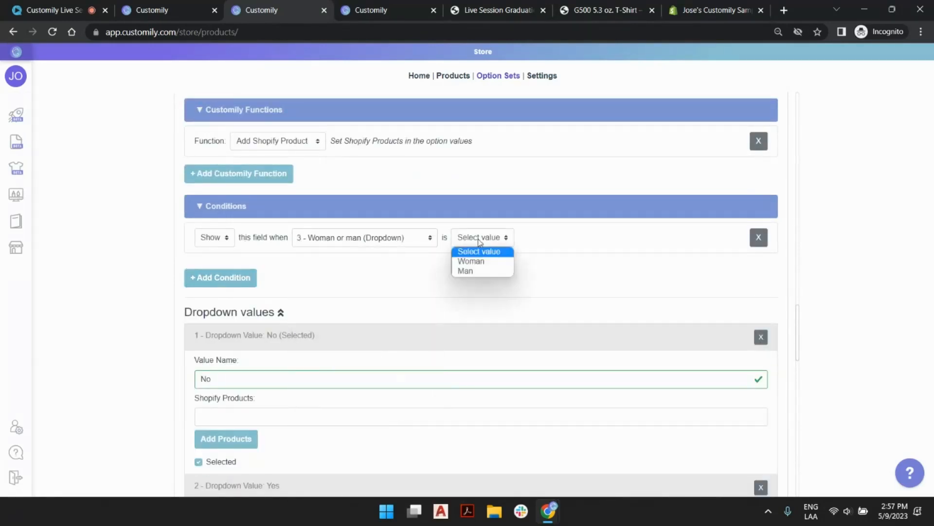
click(465, 263)
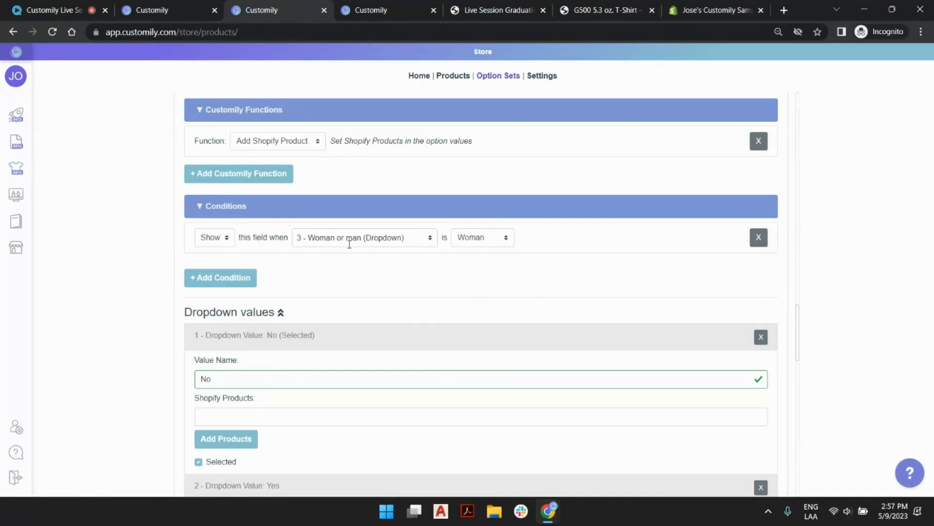
- Change the Woman hat option's condition to show it when Add a Hat? (+$5) is Yes
scroll(477, 235, down, 2)
scroll(478, 233, down, 4)
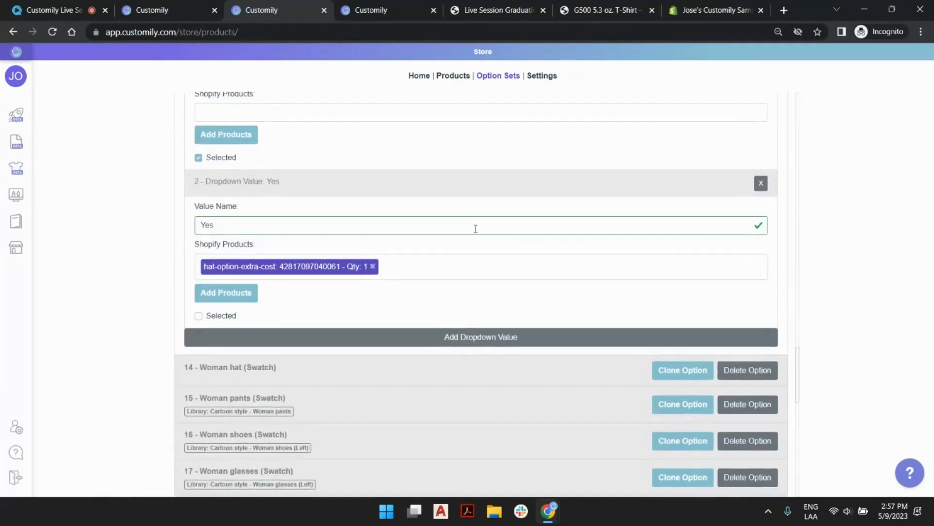
click(246, 308)
scroll(246, 309, down, 4)
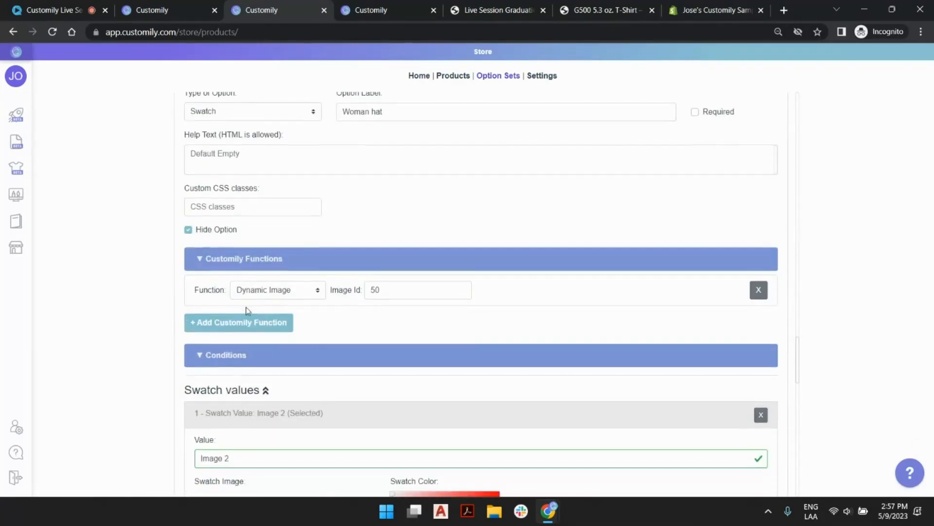
scroll(314, 331, down, 2)
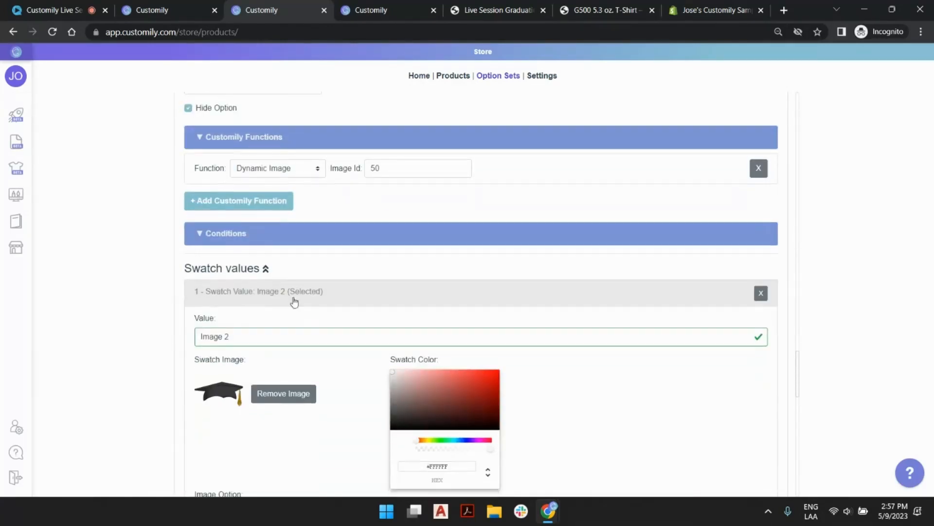
click(271, 234)
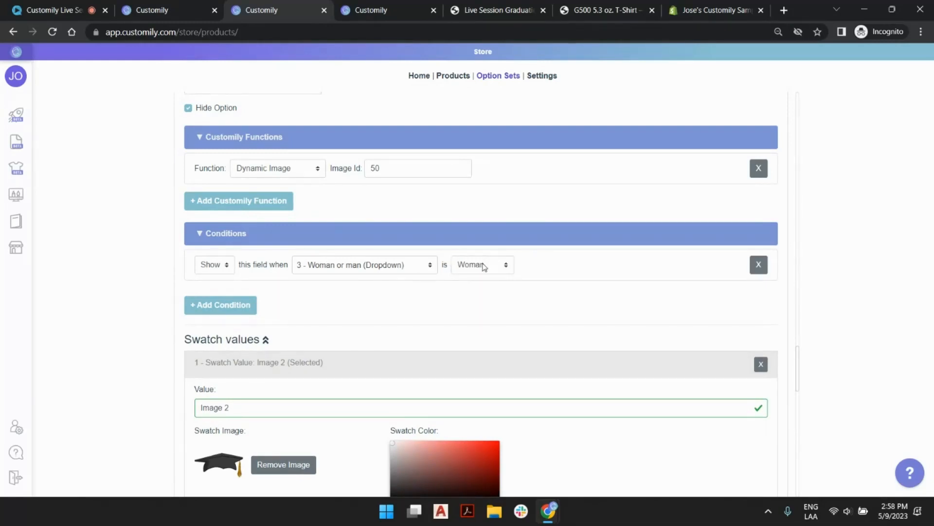
click(368, 263)
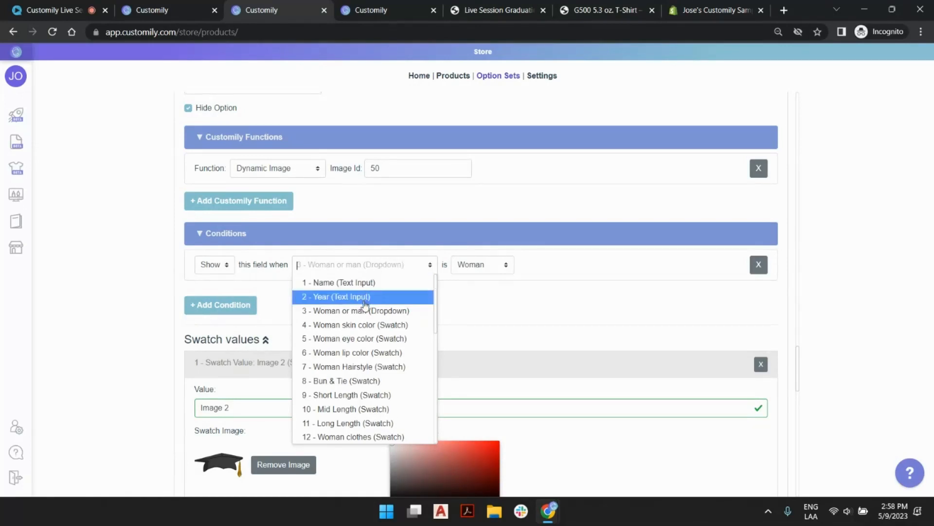
scroll(354, 405, down, 1)
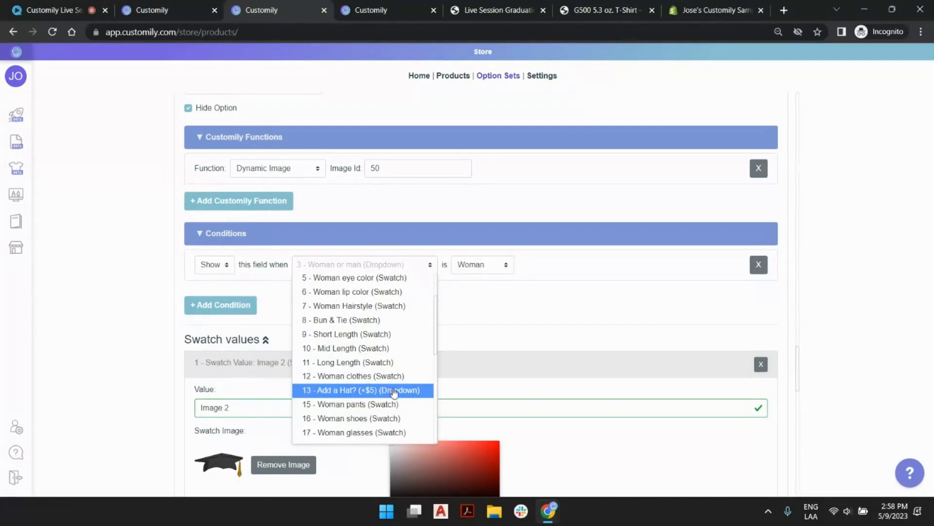
click(394, 391)
click(477, 271)
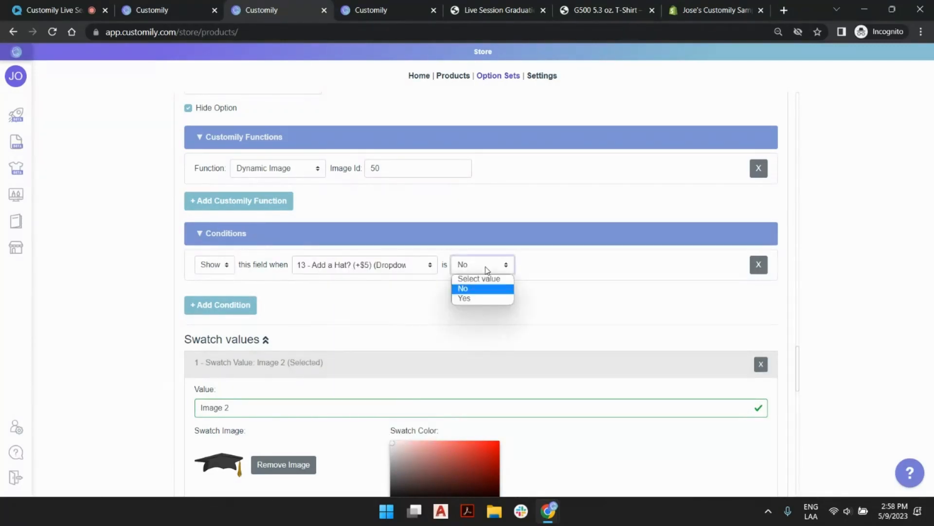
click(481, 301)
click(444, 318)
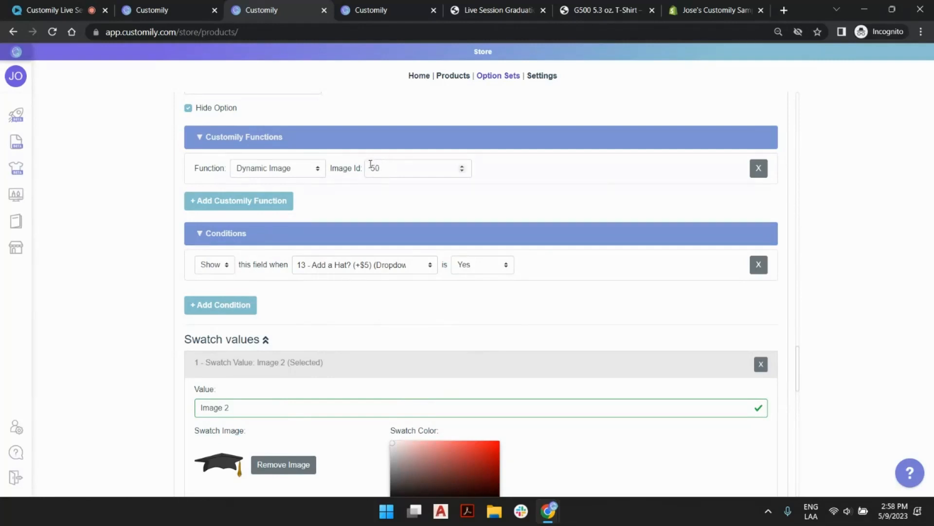
- Set the Image Id of the Woman hat option's Dynamic Image function to 80 and check its swatch value
click(347, 170)
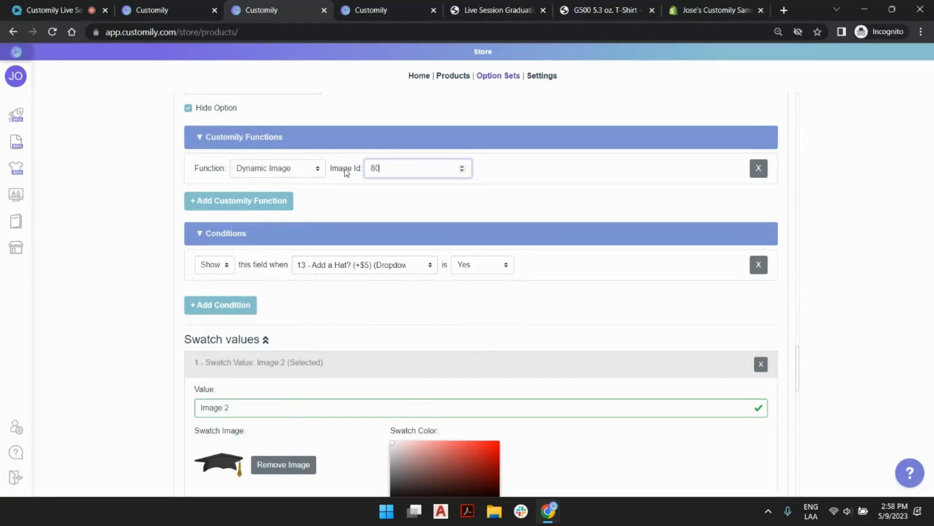
click(359, 194)
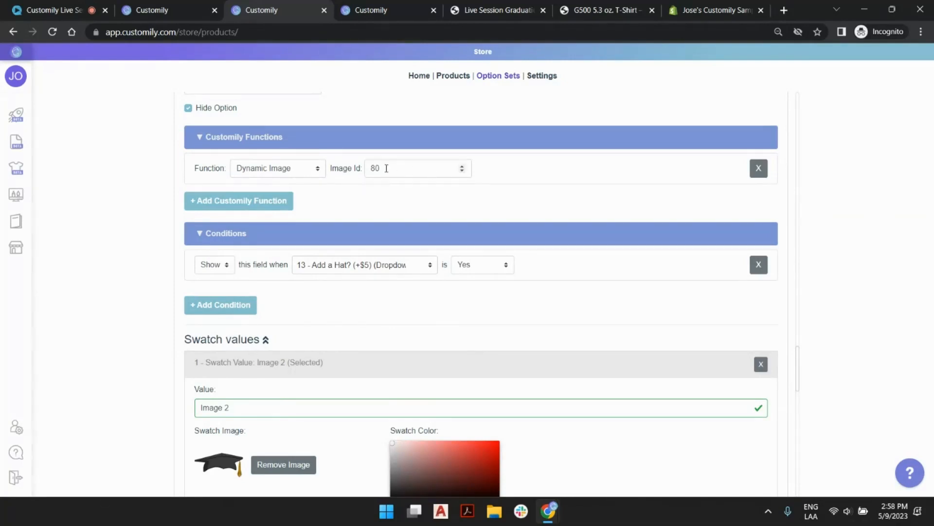
scroll(361, 319, down, 5)
scroll(330, 273, up, 5)
scroll(469, 265, down, 7)
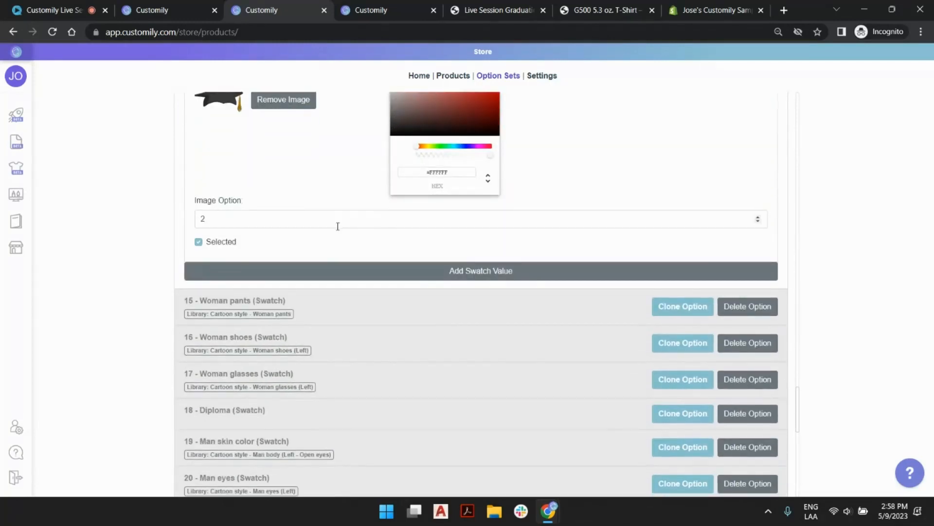
- Collapse the Add a Hat? (+$5) and Woman hat options in the option set
scroll(360, 277, up, 20)
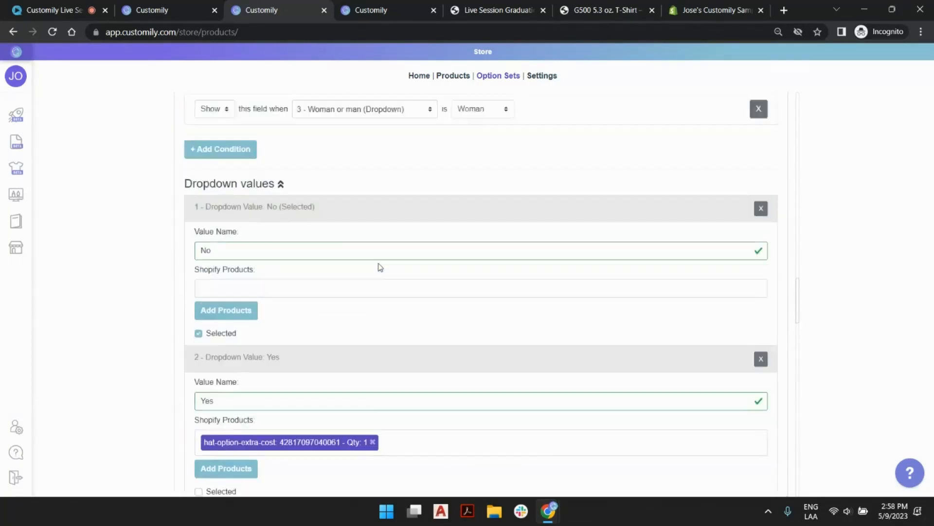
scroll(376, 255, up, 6)
click(482, 302)
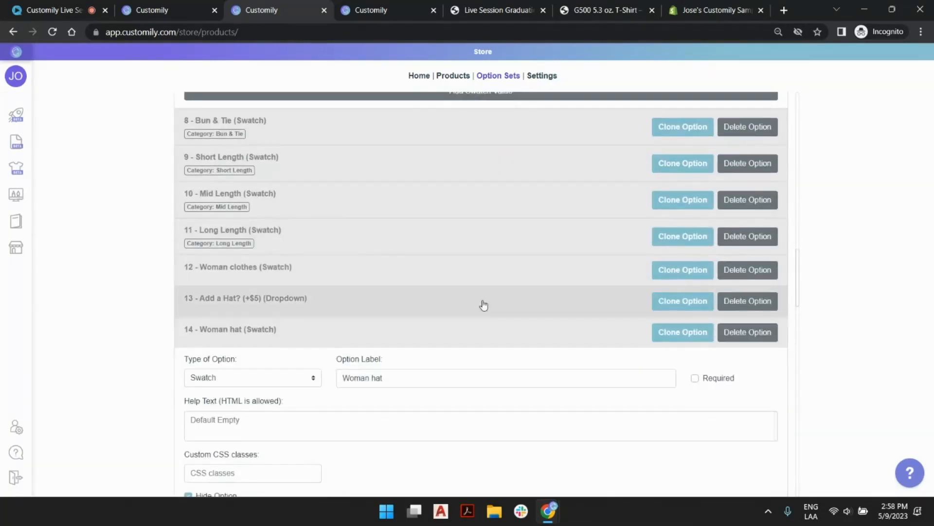
click(345, 327)
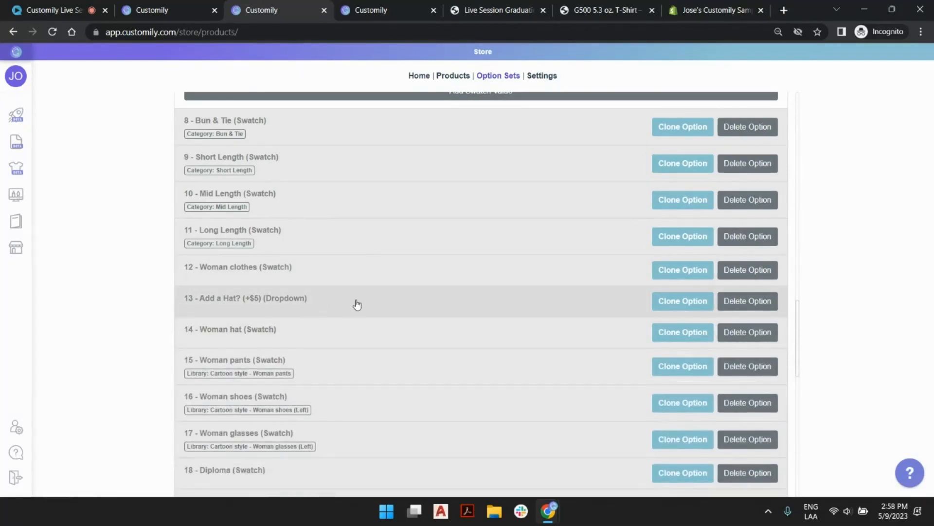
- Clone the Add a Hat? (+$5) option and move the copy between Woman glasses and Diploma
scroll(351, 272, down, 1)
click(681, 241)
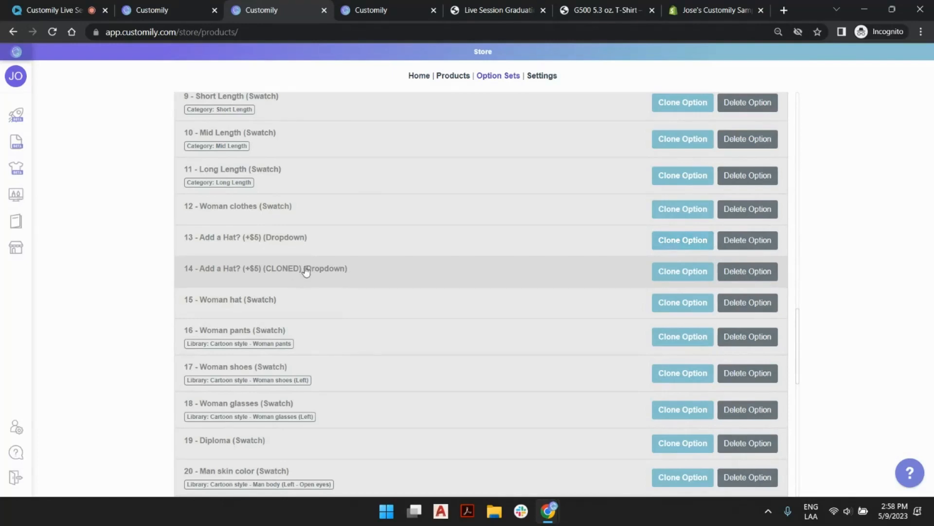
drag(306, 272, 313, 421)
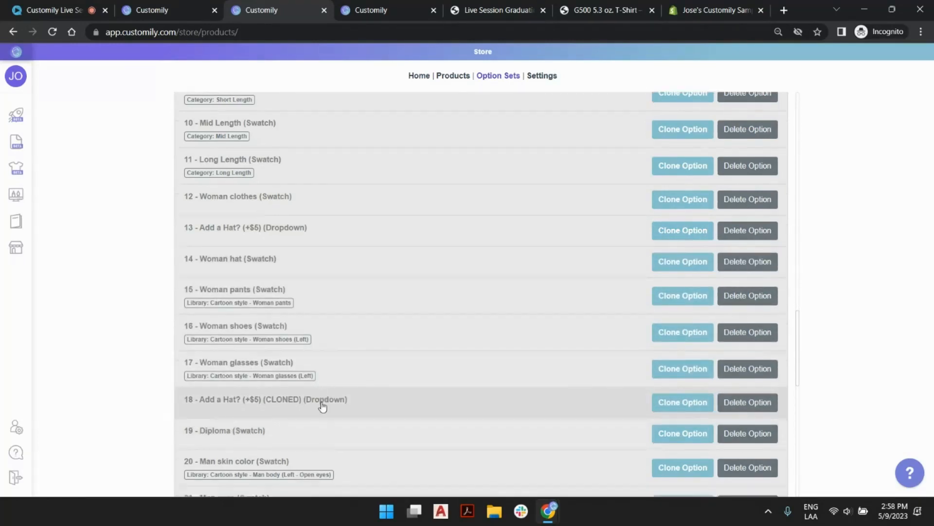
- Open the cloned hat option and change its label to Add a Diploma? (+$5)
scroll(322, 407, down, 3)
click(311, 235)
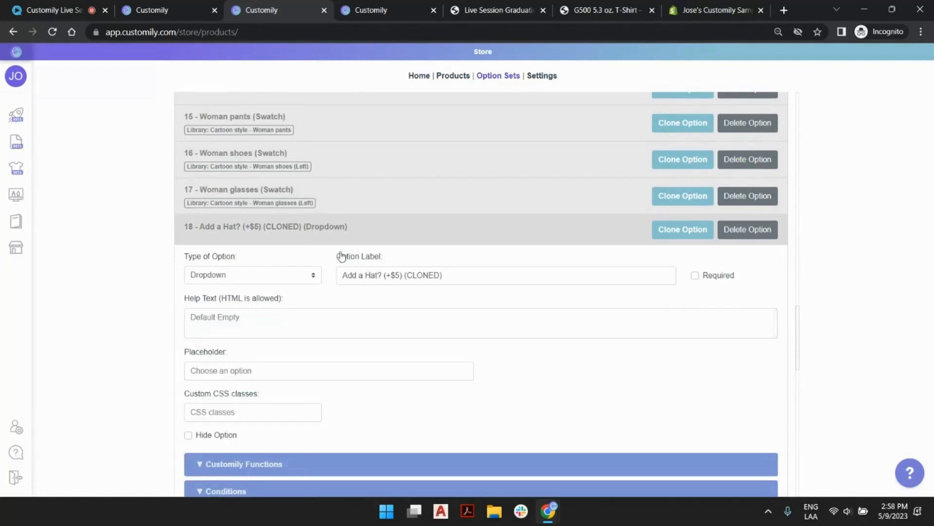
double_click(371, 275)
text(Diploma)
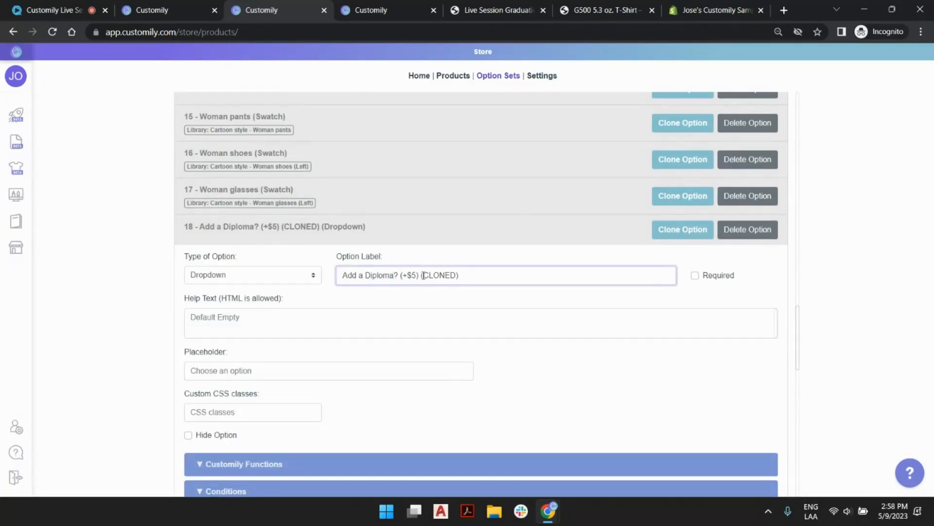
drag(422, 275, 506, 286)
key(BackSpace)
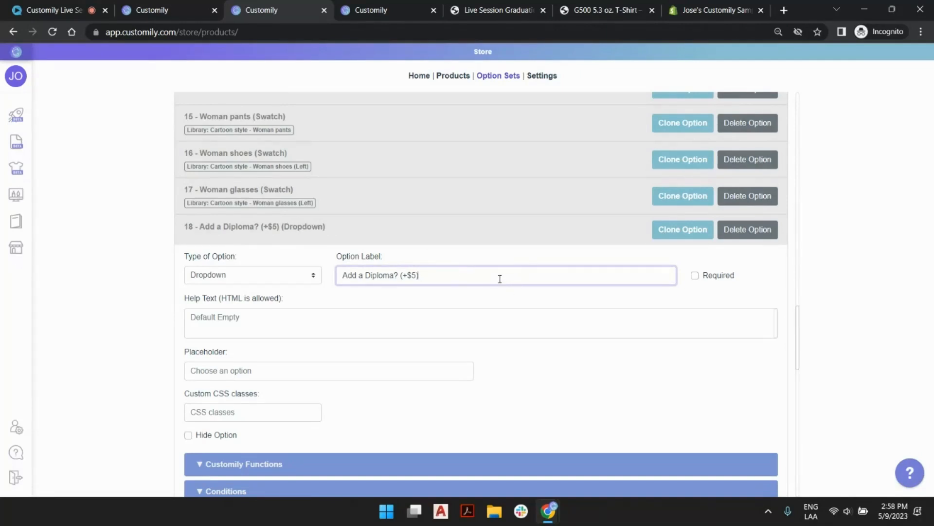
- Check the Add a Diploma? option's function and condition, and remove the hat product from its Yes value
scroll(500, 279, down, 4)
click(449, 286)
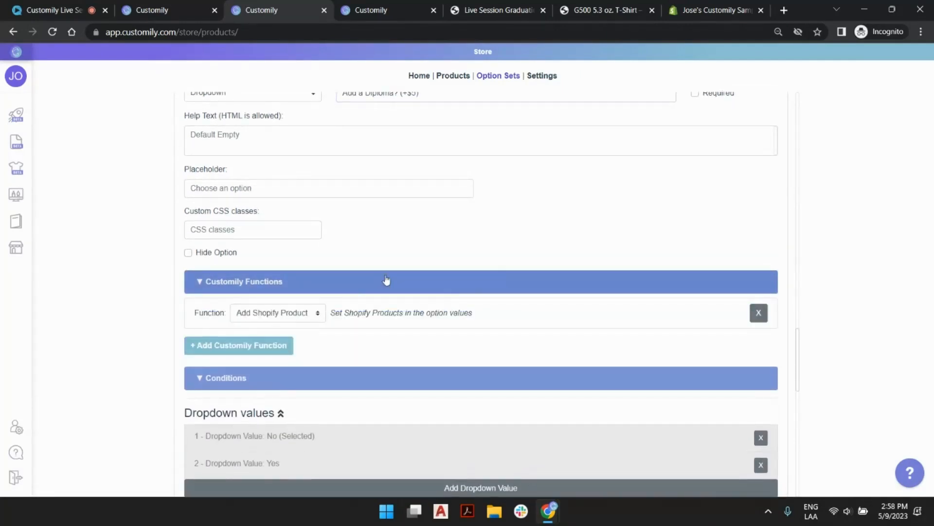
scroll(396, 313, down, 3)
click(315, 259)
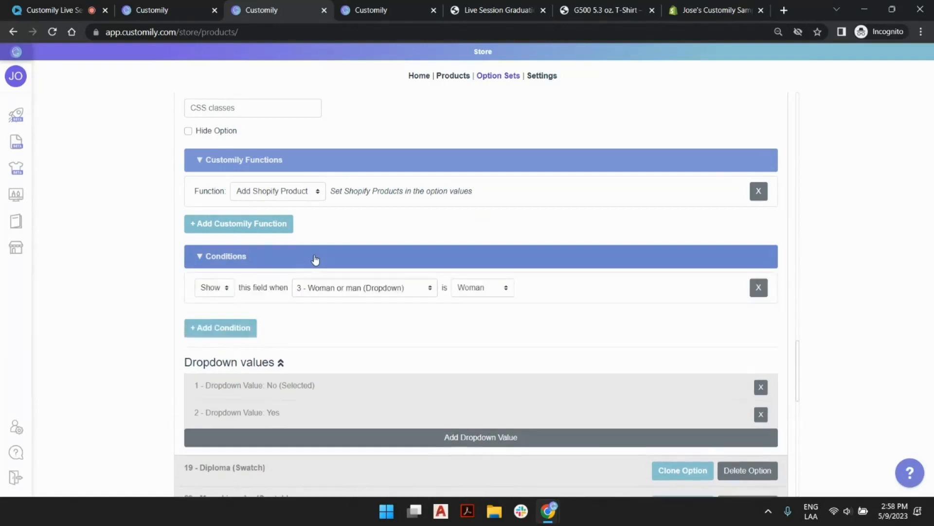
scroll(403, 310, down, 4)
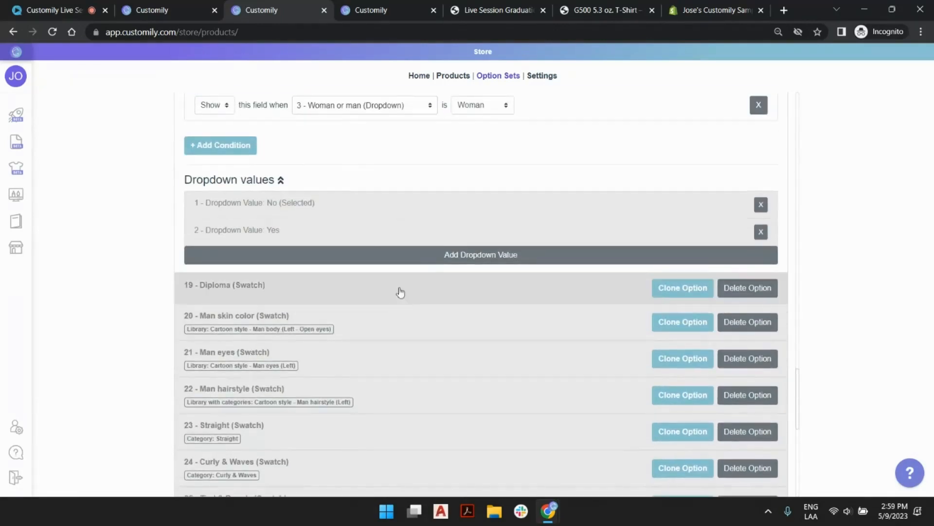
click(330, 230)
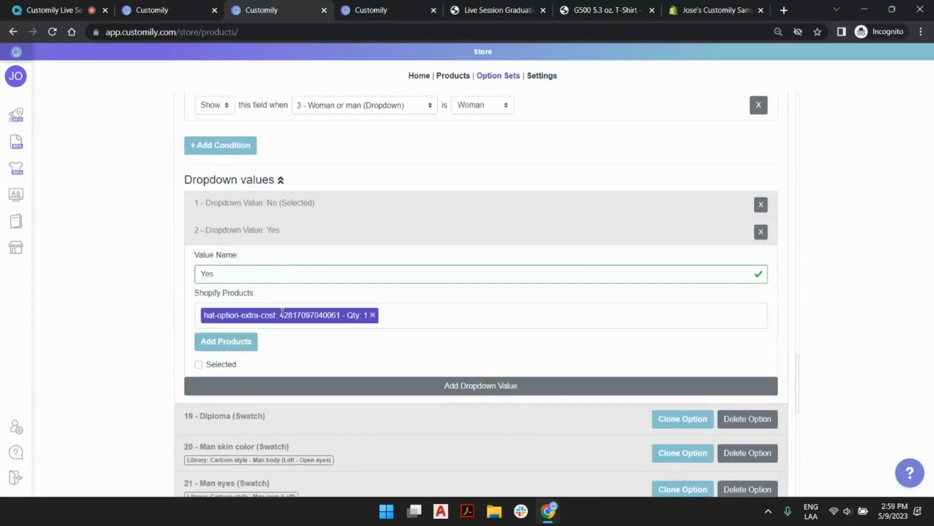
click(374, 317)
- Search the Shopify products for "option" and attach Diploma option extra cost's Default Title variant, quantity 1, to the Yes value
click(246, 334)
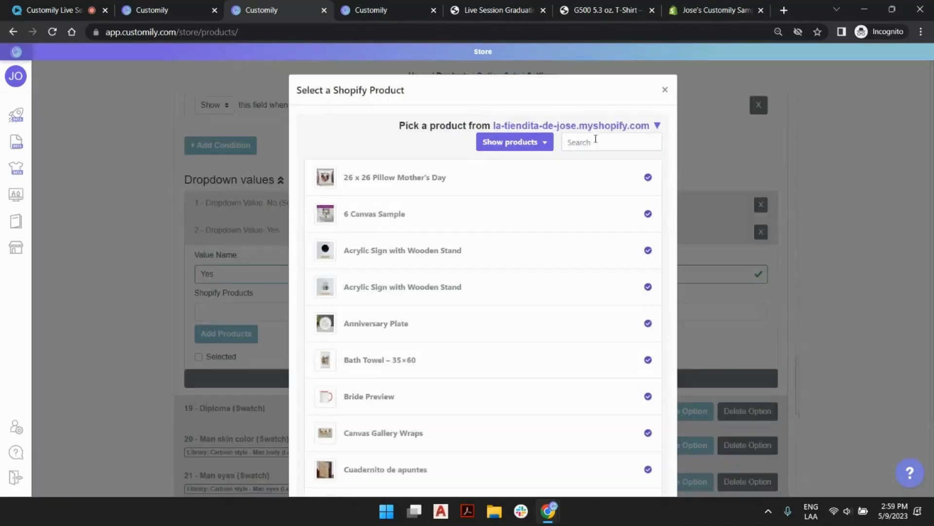
click(595, 140)
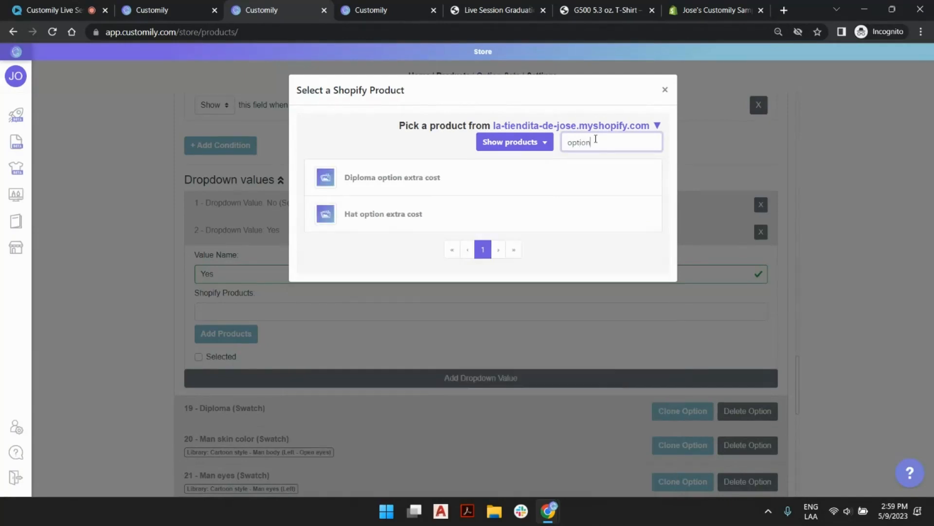
click(382, 183)
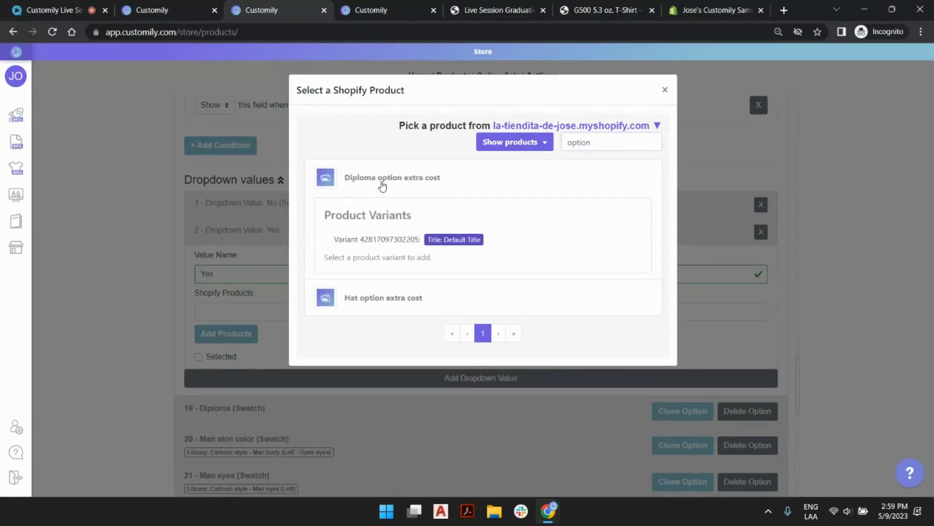
click(458, 240)
click(586, 173)
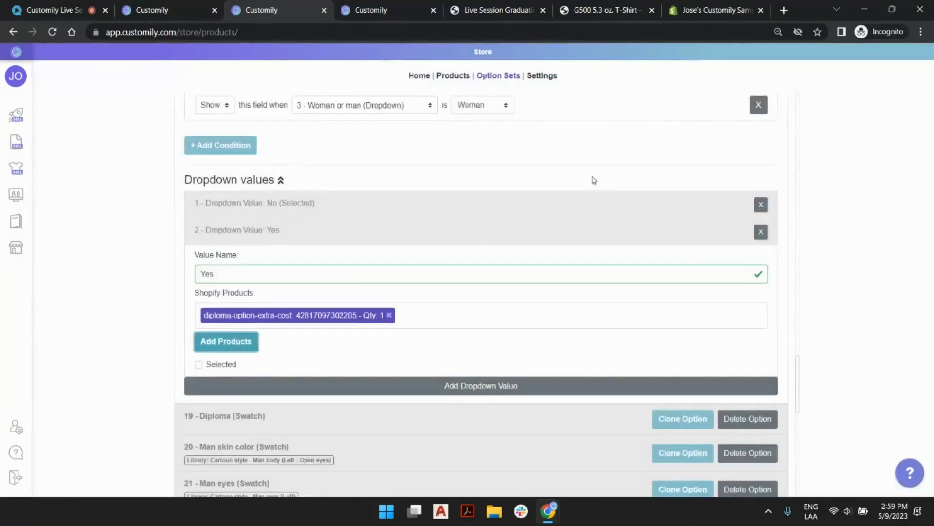
scroll(222, 238, down, 3)
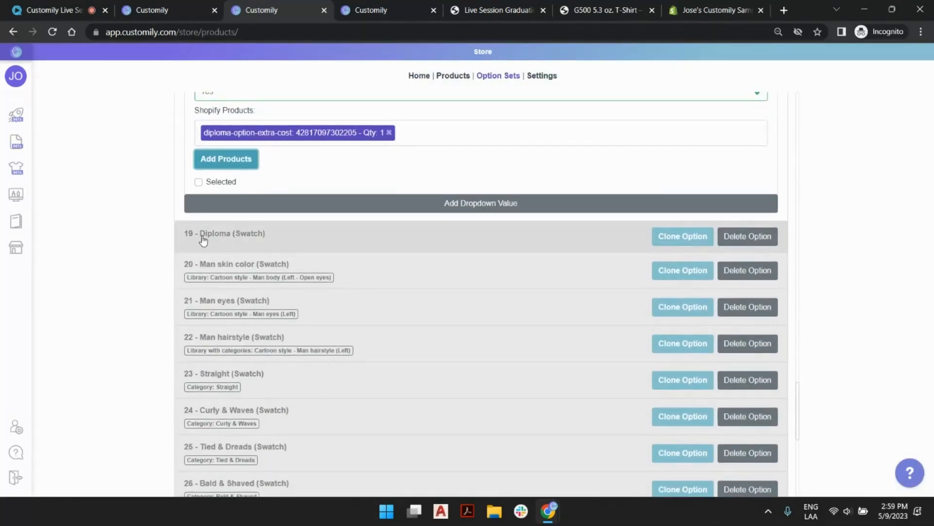
- Change the woman's Diploma swatch condition to show the field when Add a Diploma? (+$5) is Yes
click(239, 235)
scroll(366, 258, down, 1)
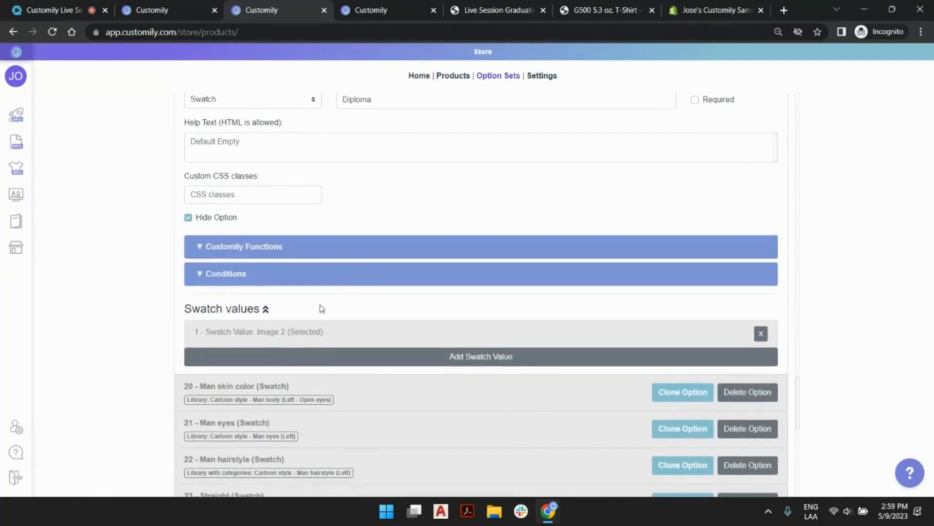
scroll(380, 157, up, 1)
scroll(370, 210, down, 1)
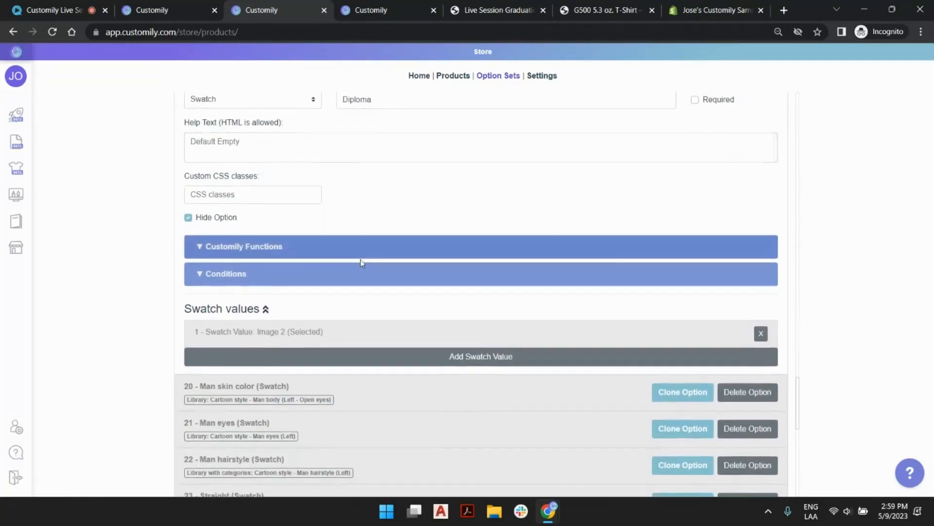
click(346, 275)
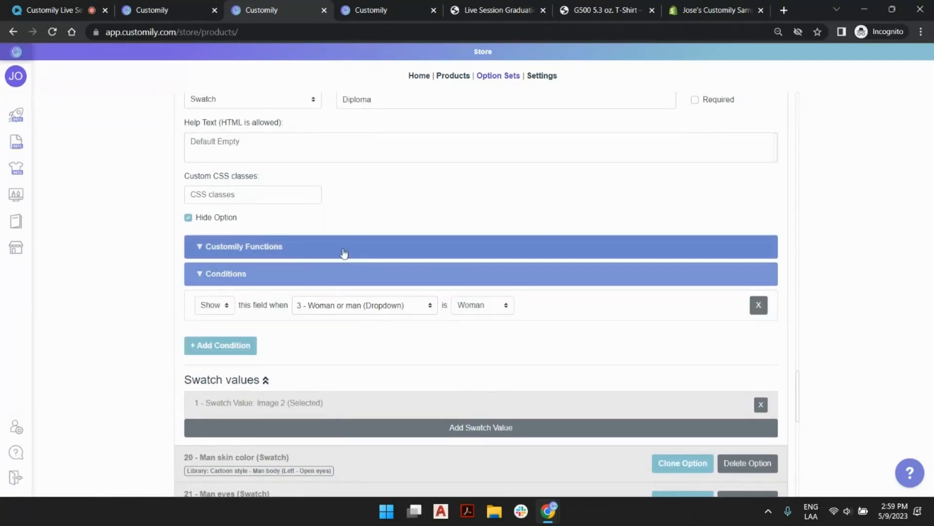
click(355, 305)
scroll(373, 361, down, 2)
scroll(373, 361, down, 2)
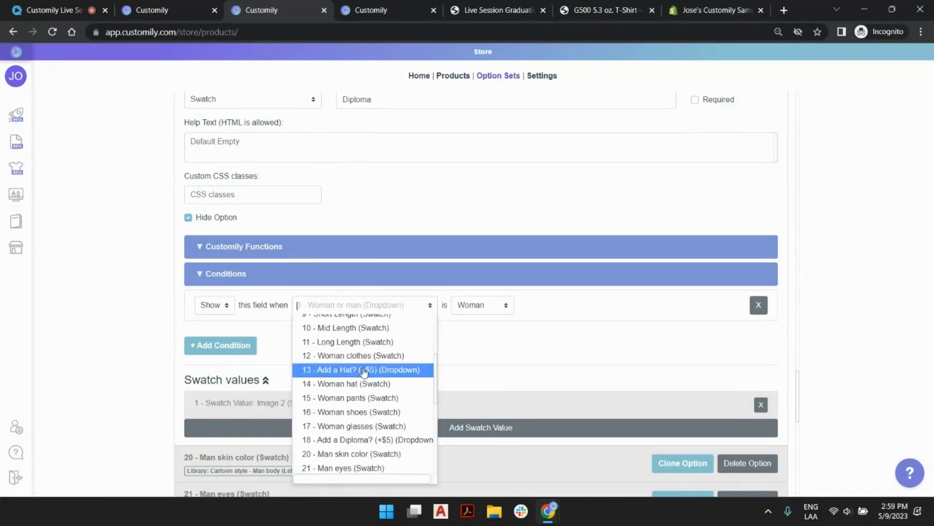
click(375, 439)
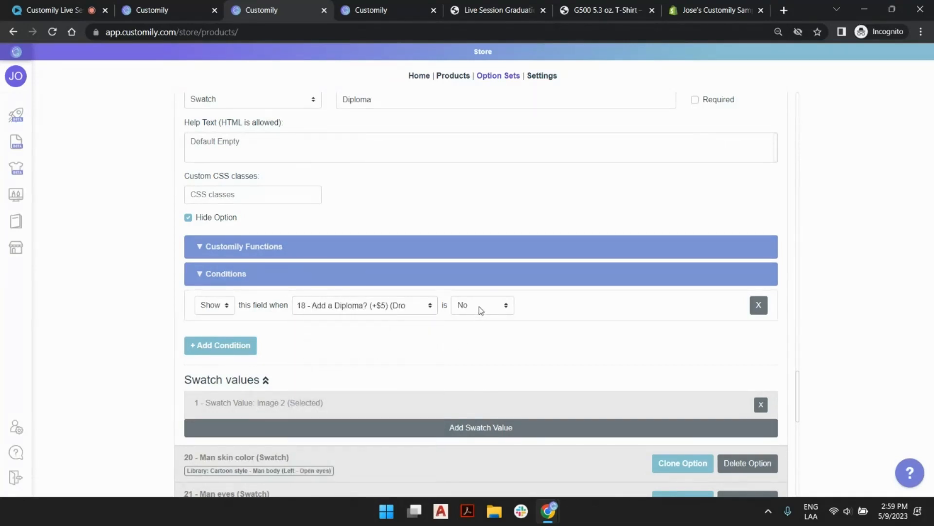
click(480, 305)
click(476, 335)
- Save the option set with the updated diploma condition
scroll(465, 248, down, 3)
scroll(331, 232, down, 10)
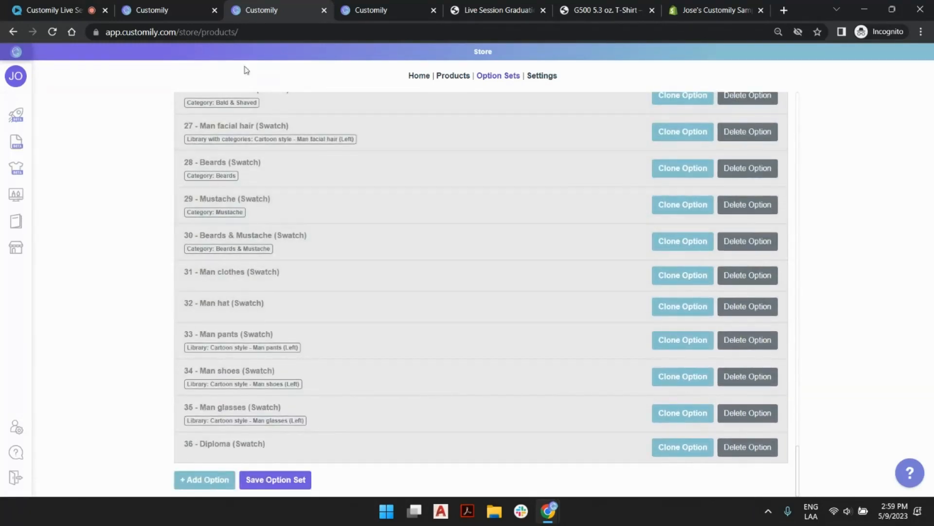
click(290, 483)
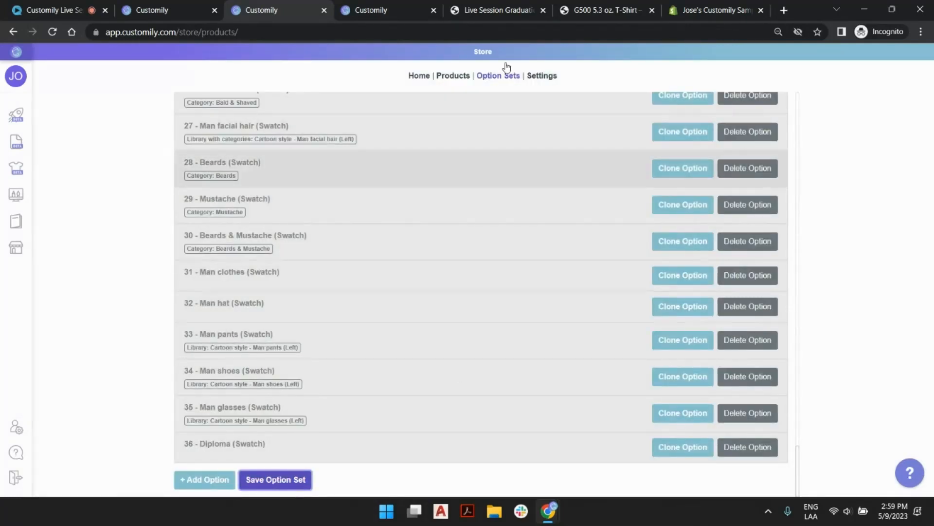
- Reload the graduation T-shirt's storefront page and check its personalization fields
click(489, 10)
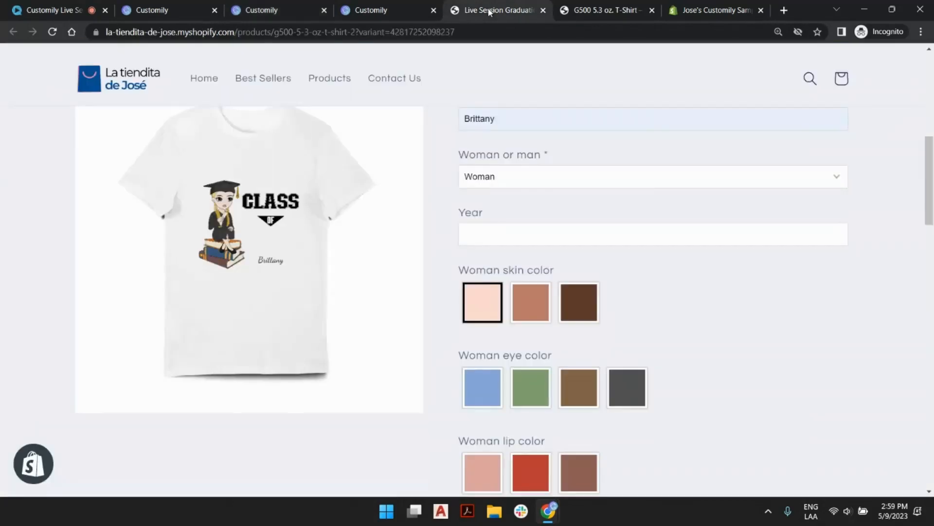
click(54, 32)
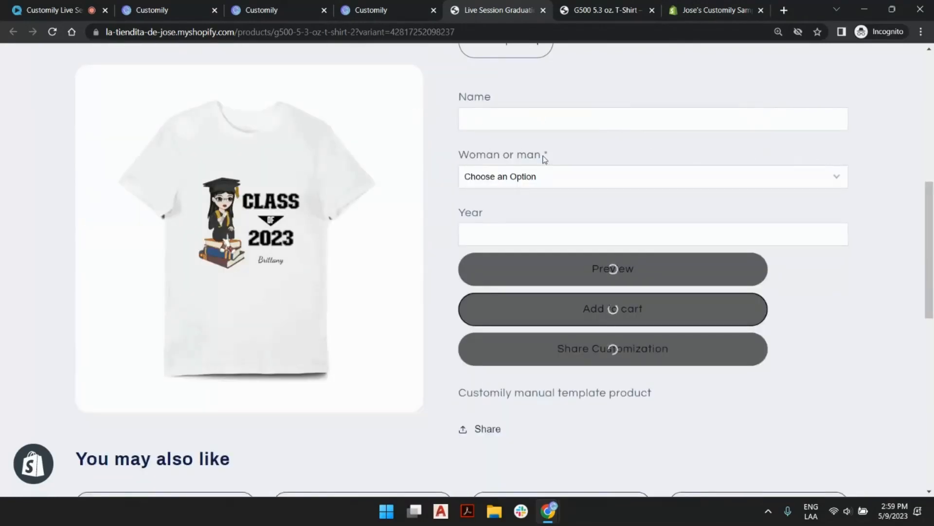
scroll(487, 185, up, 3)
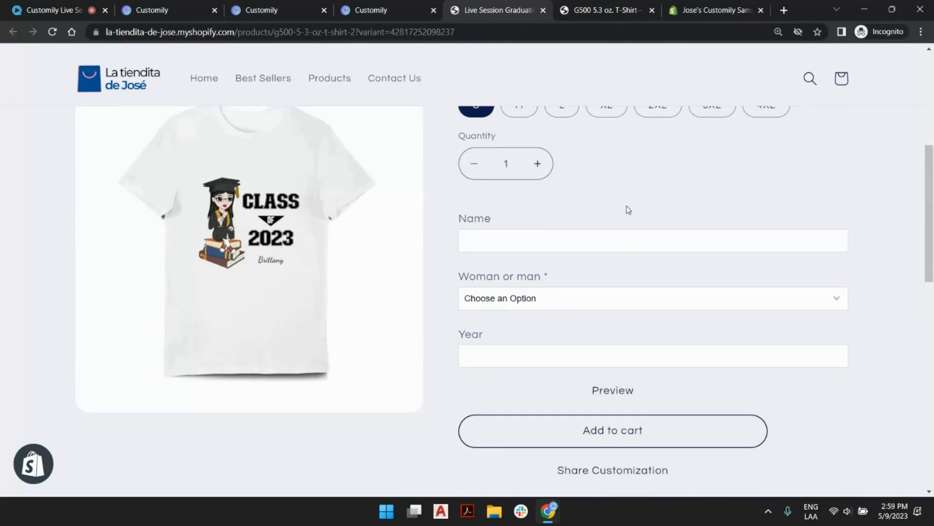
- Return to the store products in Customily and reopen Live Session Graduation T-Shirt from the product list
click(400, 4)
scroll(447, 209, up, 10)
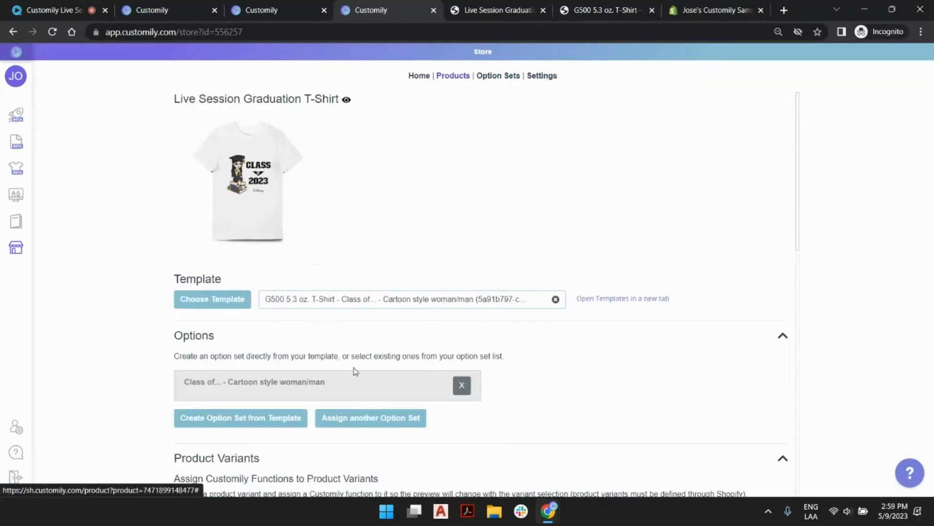
scroll(433, 218, down, 1)
scroll(440, 215, up, 1)
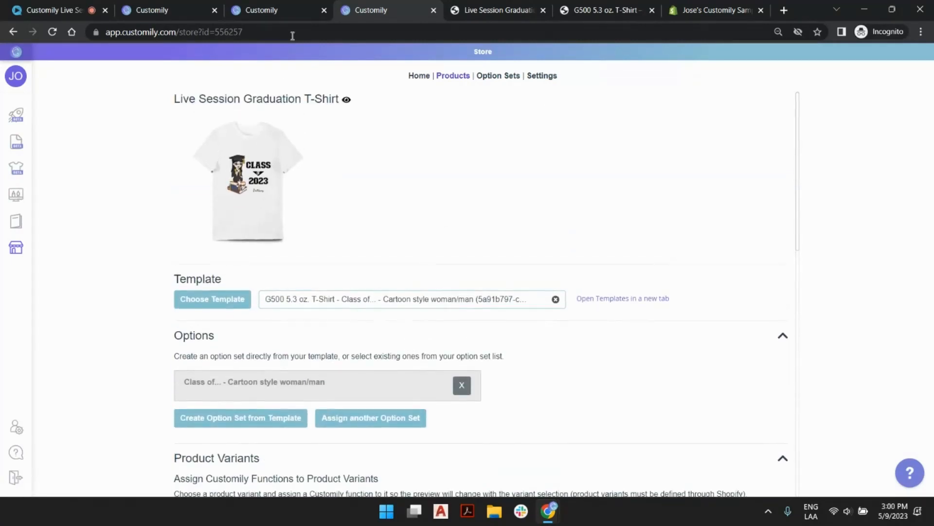
click(463, 77)
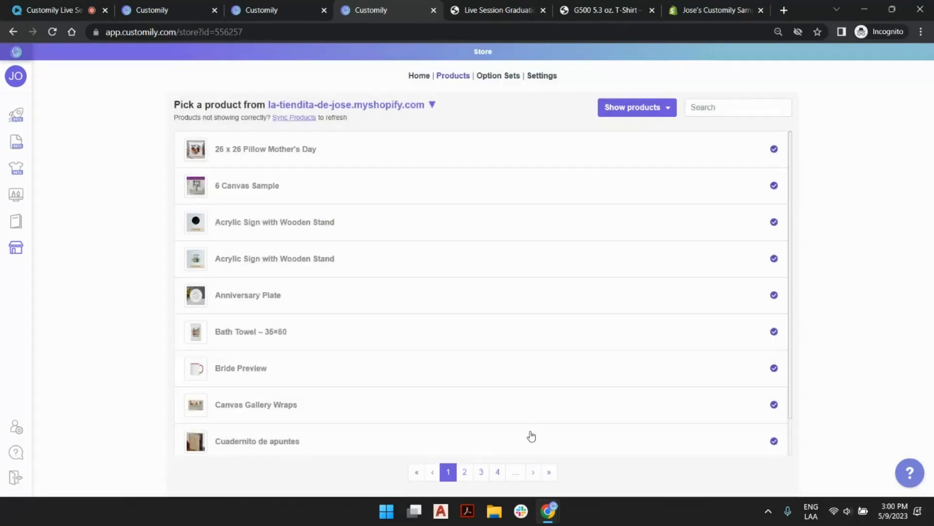
click(497, 471)
click(500, 472)
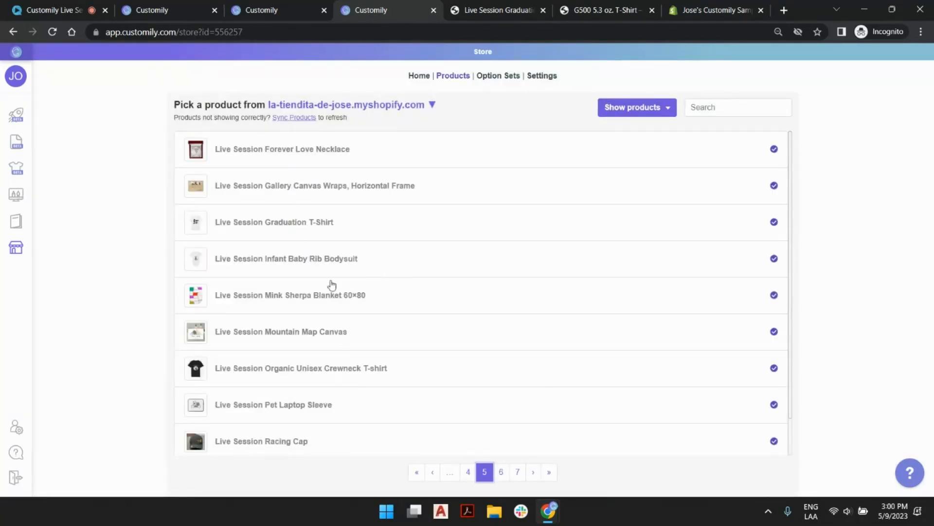
click(351, 228)
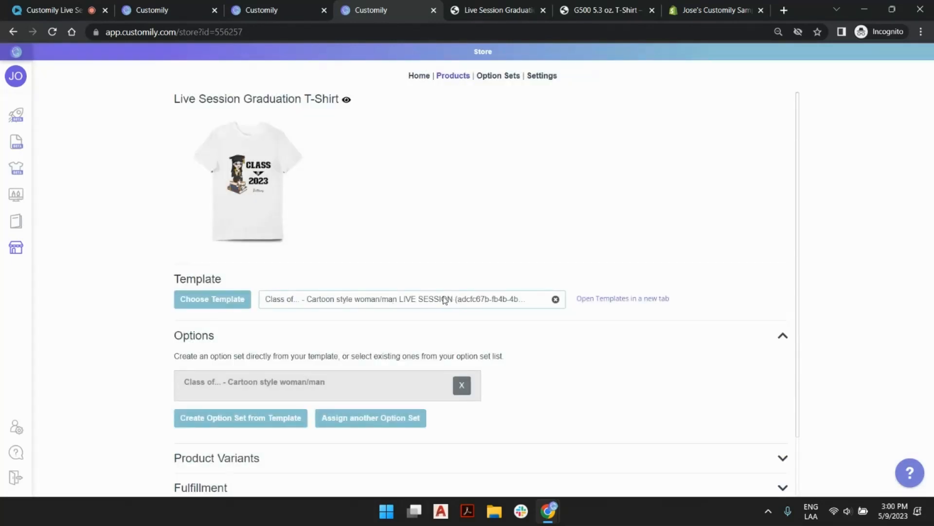
- Replace the assigned option set with Class of... - Cartoon style woman/man LIVE SESSION and save the product
scroll(445, 300, down, 2)
click(461, 324)
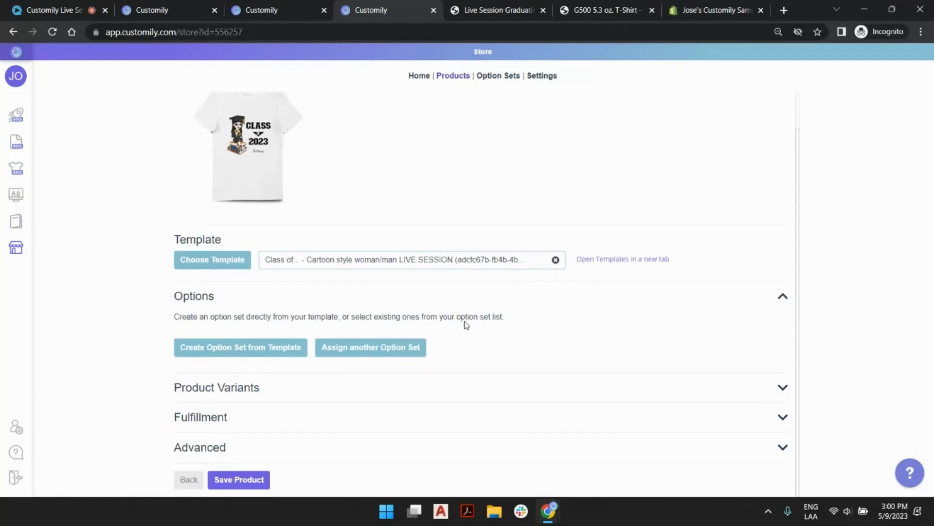
click(399, 348)
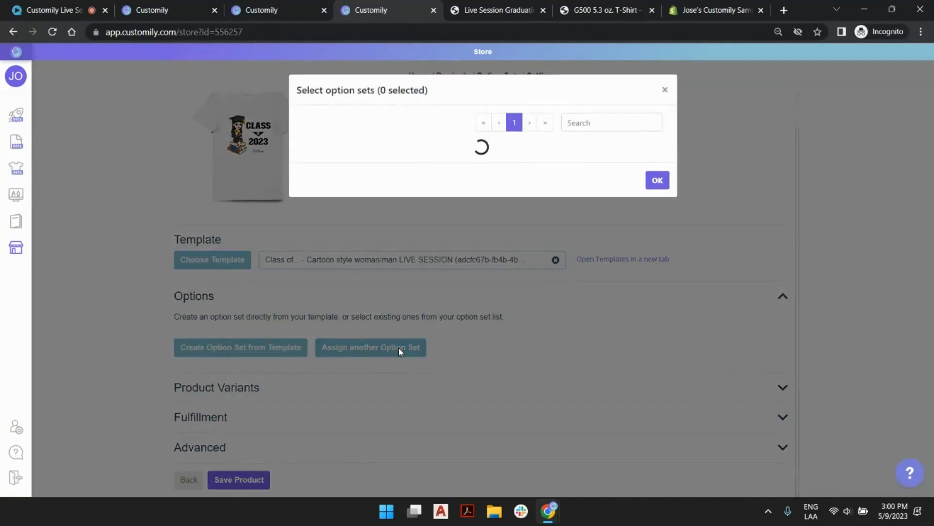
click(546, 124)
click(467, 247)
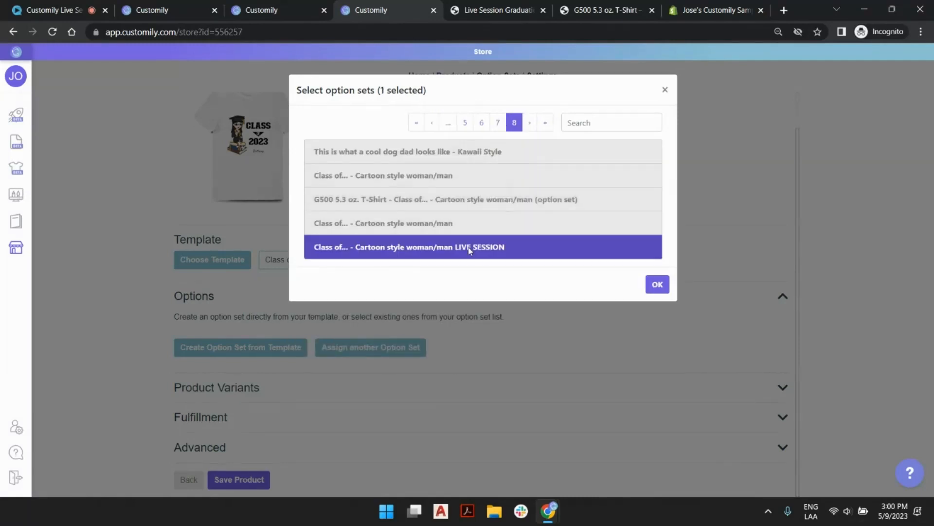
click(657, 283)
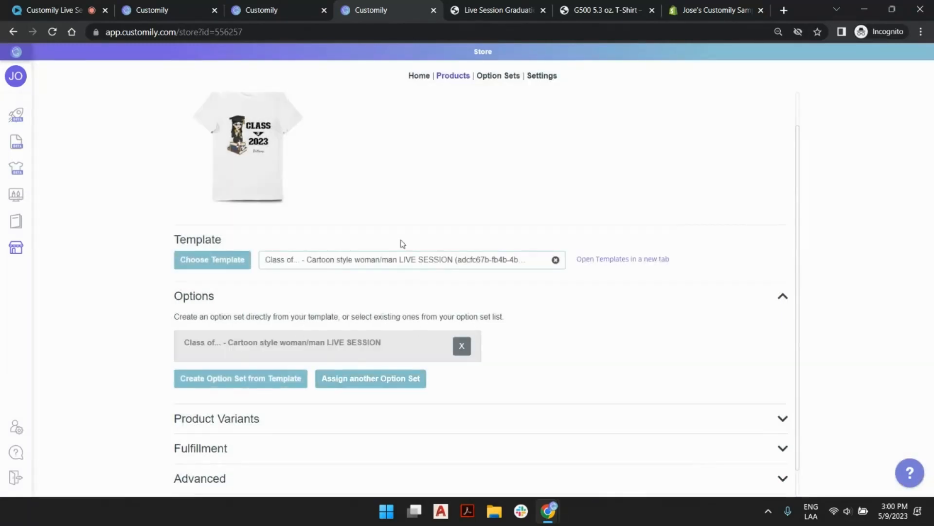
scroll(403, 243, down, 1)
click(265, 480)
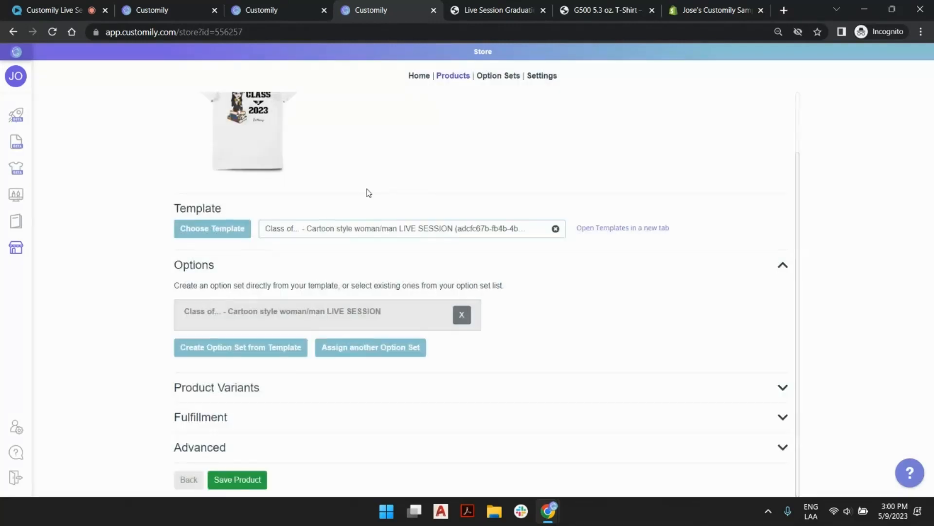
scroll(179, 152, up, 2)
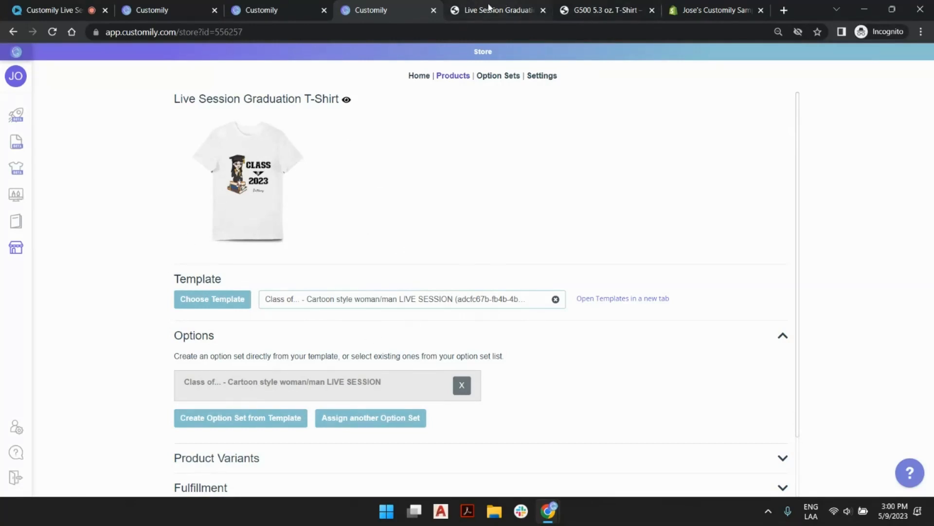
- Reload the T-shirt's storefront page and choose Woman for the Woman or man option
click(516, 8)
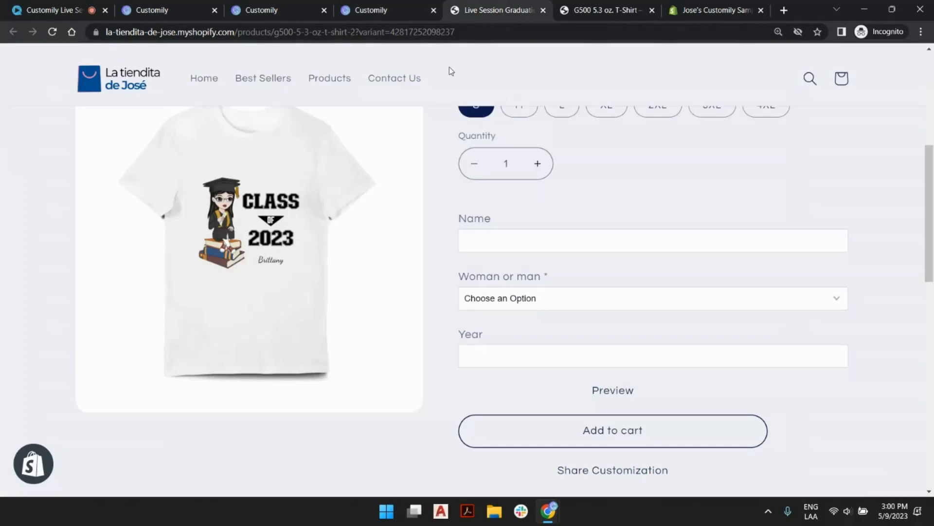
click(52, 32)
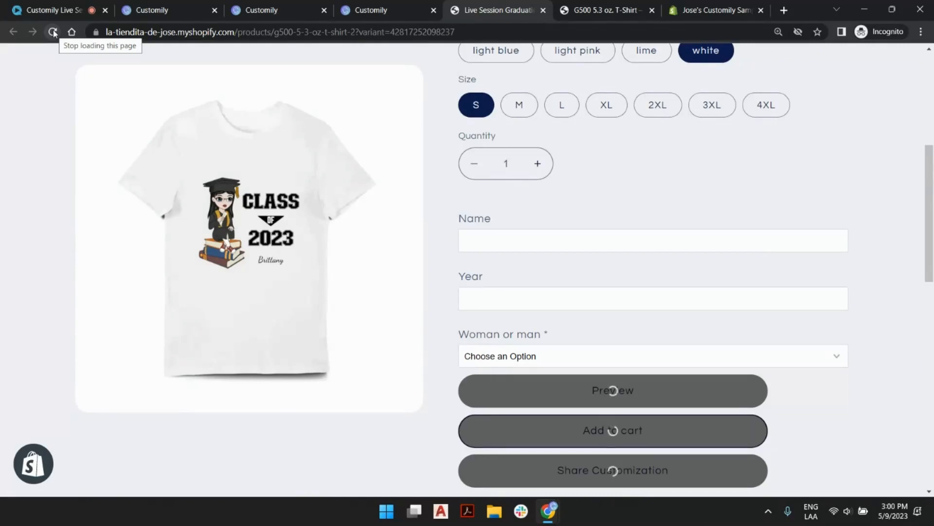
scroll(647, 170, down, 1)
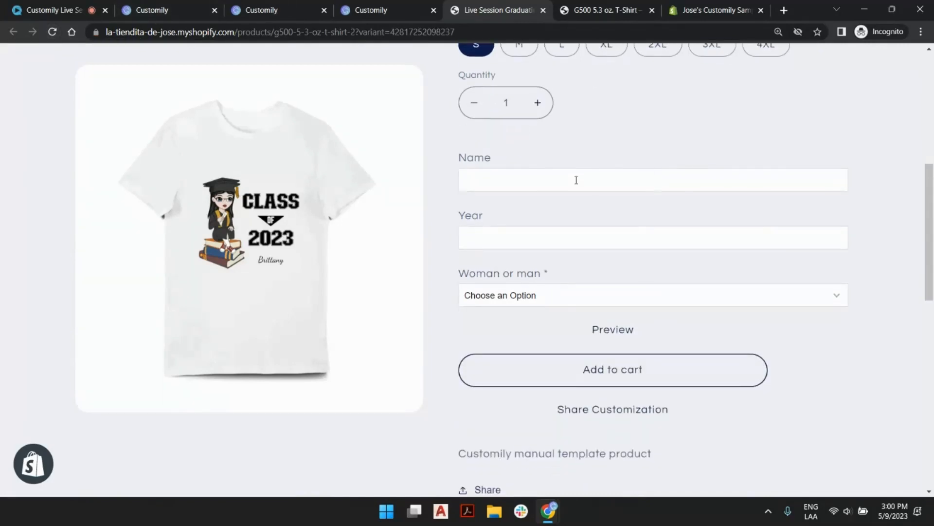
scroll(627, 219, down, 2)
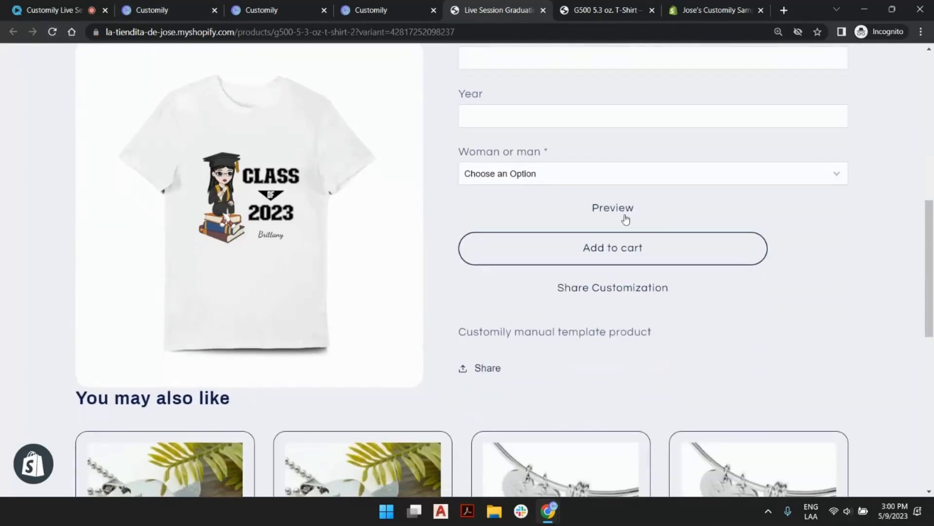
click(529, 175)
click(519, 201)
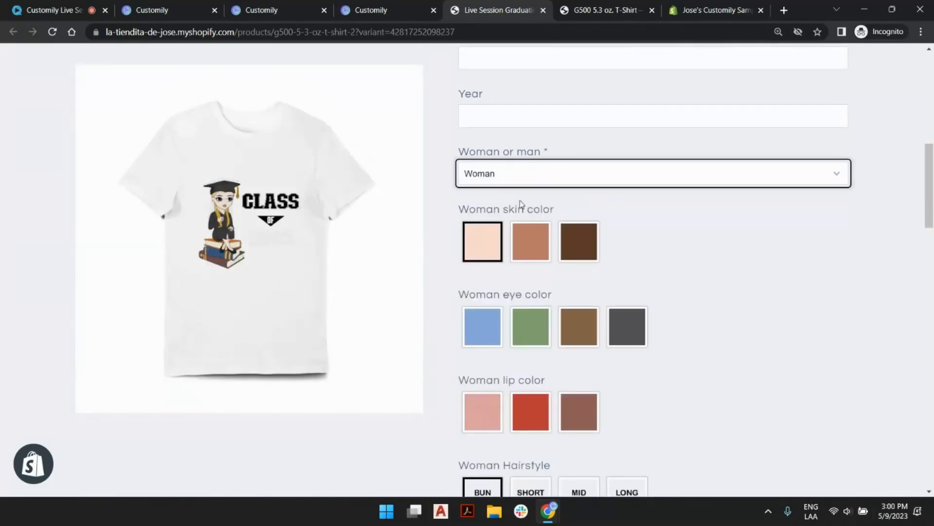
- Set Add a Diploma? (+$5) to Yes on the storefront form
scroll(736, 190, down, 11)
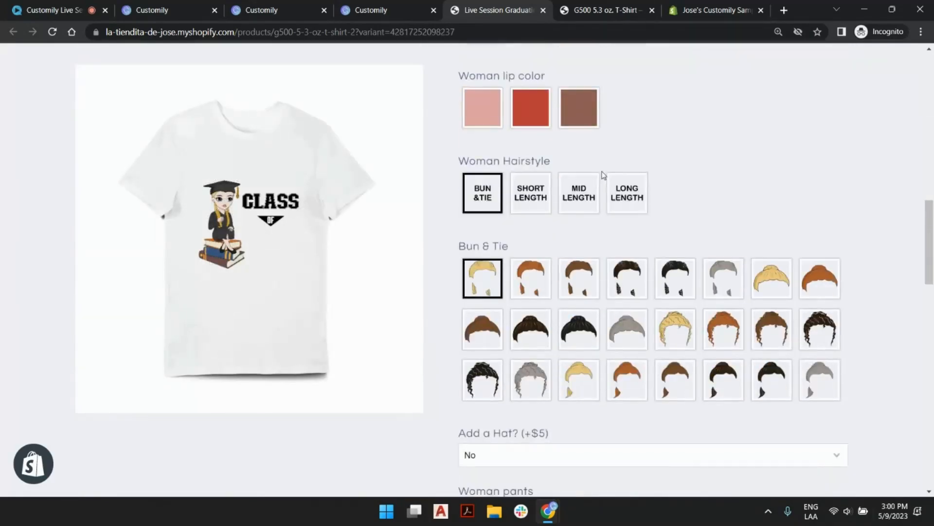
scroll(698, 168, down, 3)
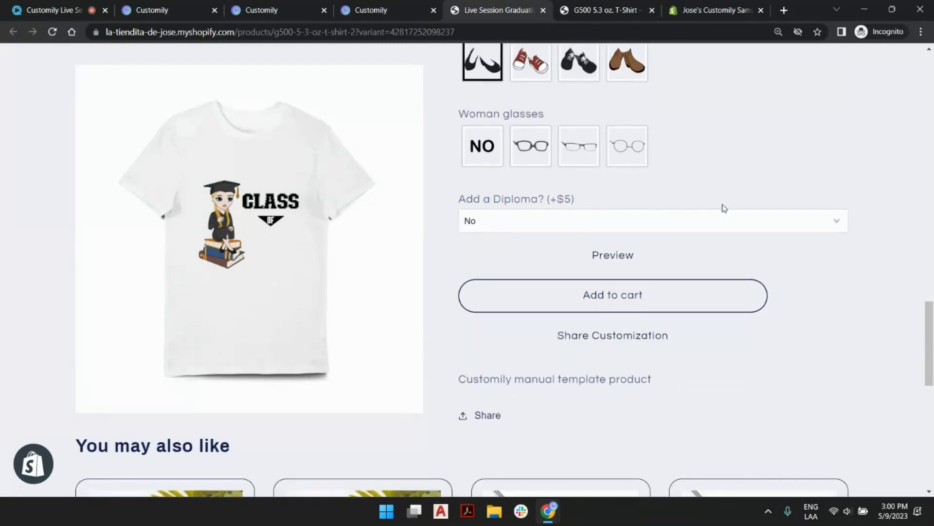
click(522, 224)
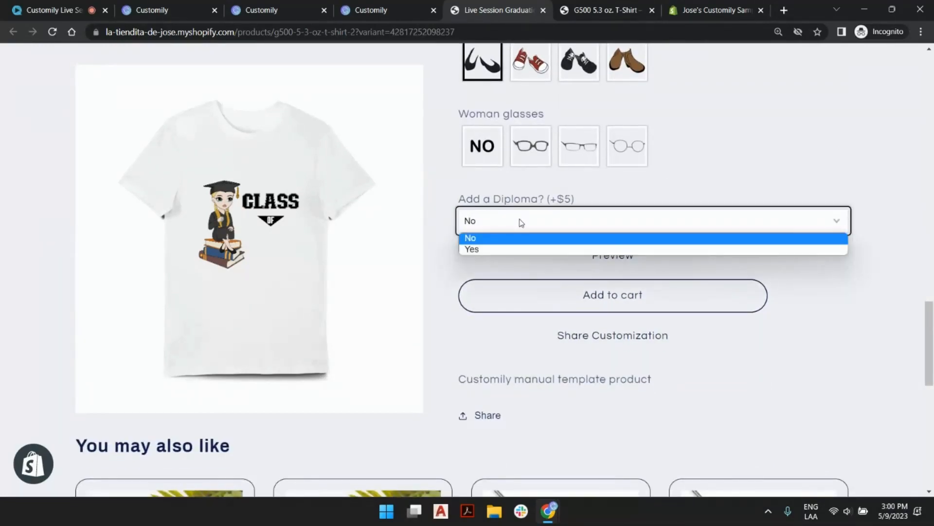
click(495, 252)
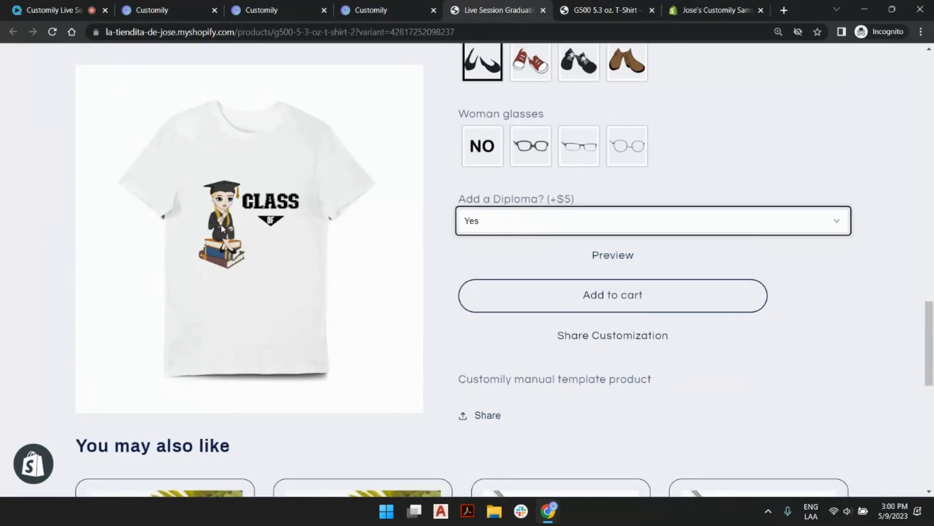
- Test the Add a Hat? (+$5) dropdown, leave it at No, and review the woman's options against the preview
scroll(702, 206, up, 6)
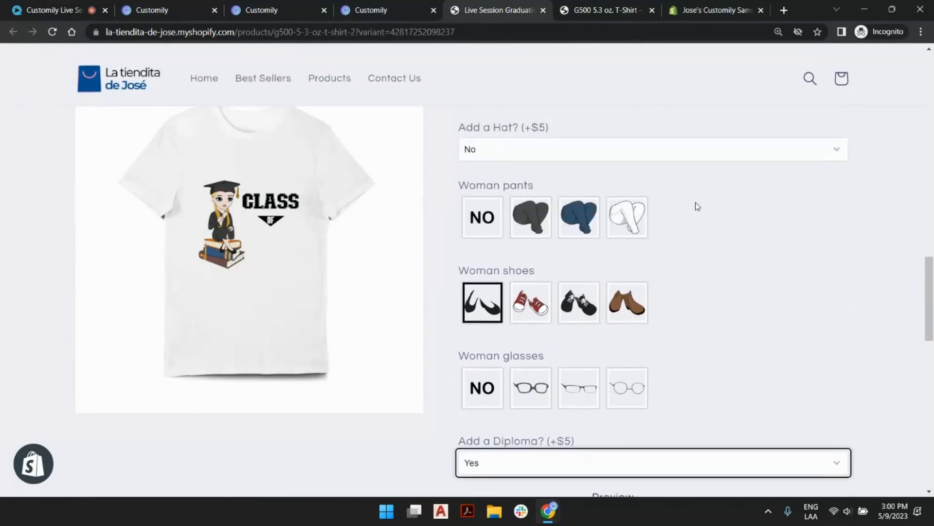
click(512, 274)
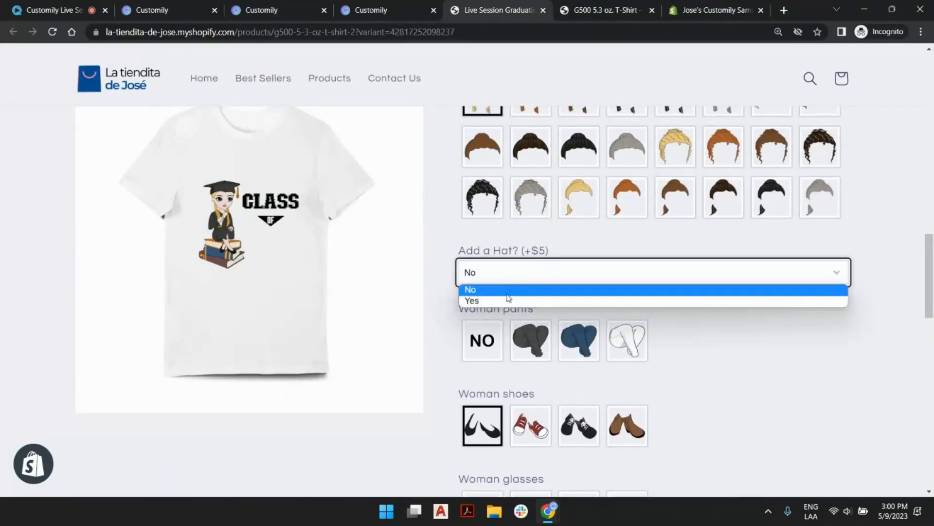
click(506, 298)
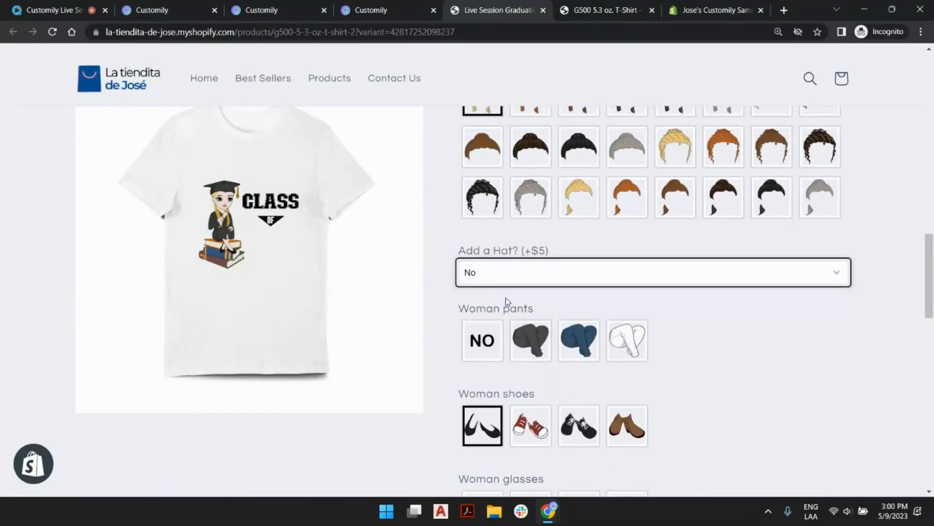
click(575, 269)
click(476, 290)
scroll(668, 219, down, 5)
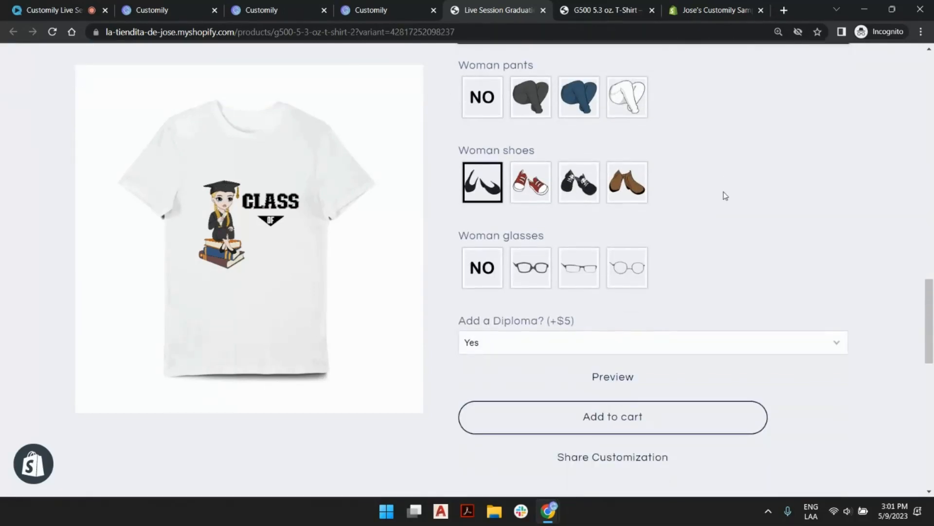
scroll(735, 205, down, 3)
scroll(747, 181, up, 15)
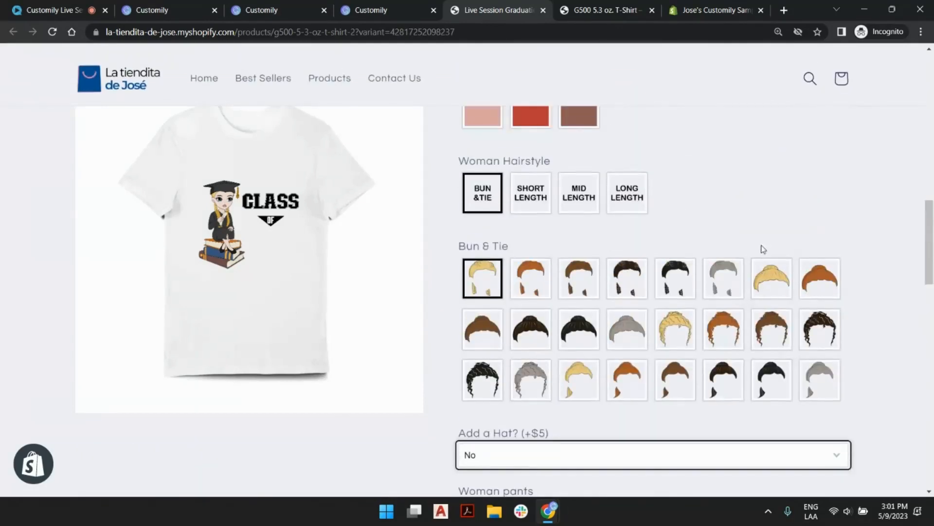
- Review the woman's storefront options and test the Add a Diploma? (+$5) dropdown by choosing No and returning it to Yes
scroll(735, 253, up, 9)
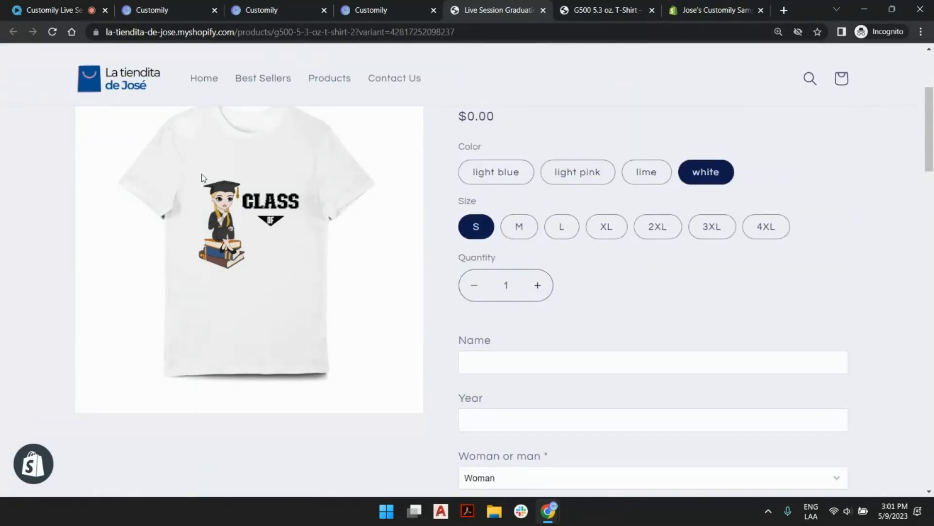
scroll(482, 263, down, 5)
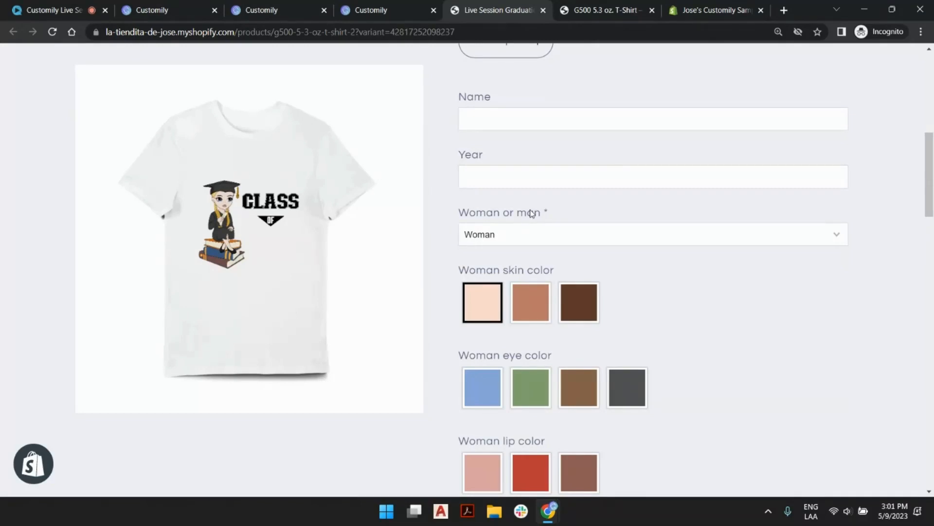
scroll(670, 321, down, 13)
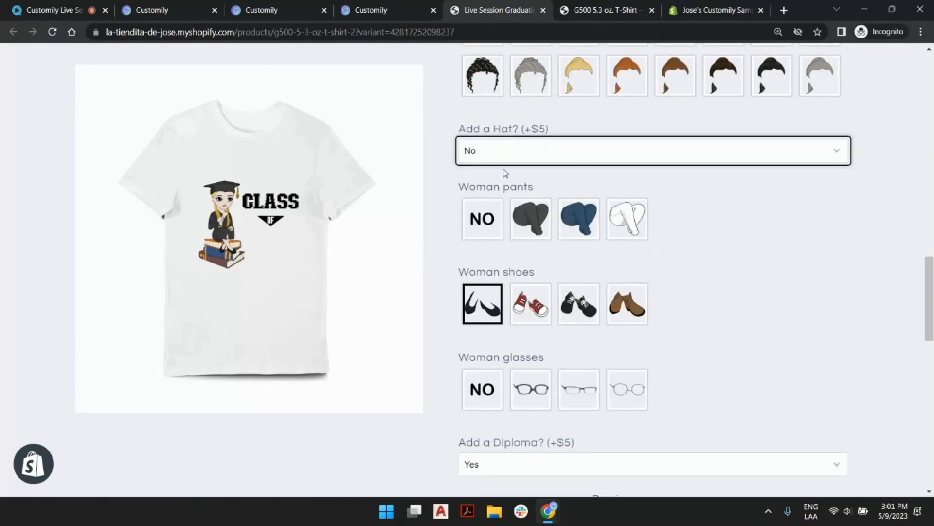
scroll(750, 239, down, 4)
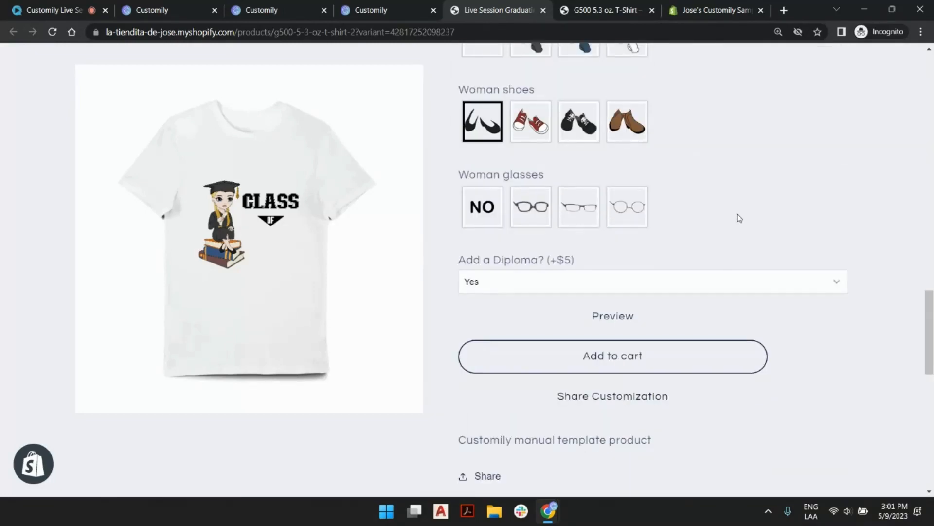
click(502, 287)
click(494, 298)
click(506, 284)
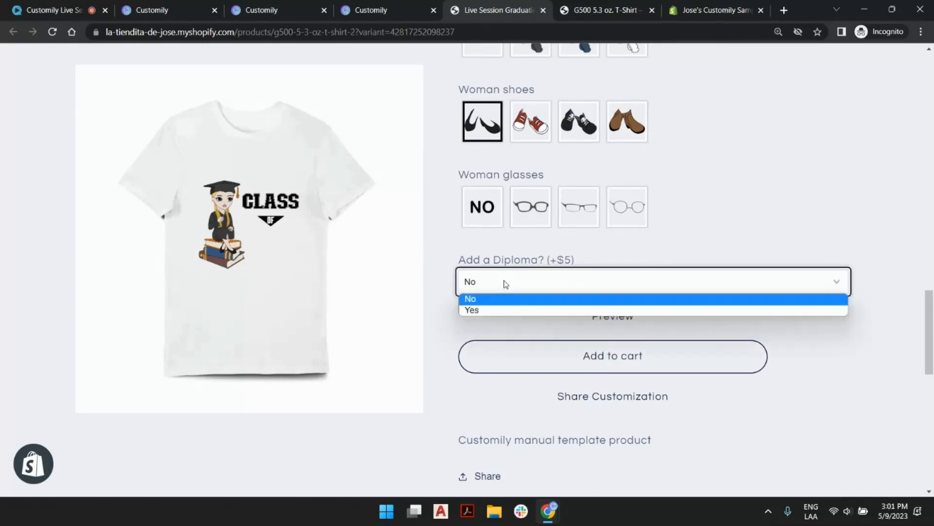
click(489, 311)
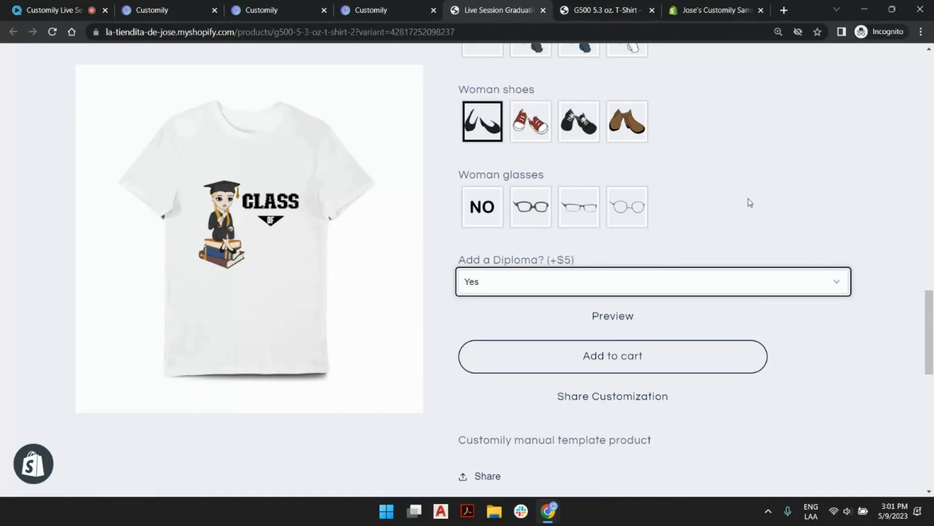
- Add the customized T-shirt to the cart, review its line items and subtotal, and close the cart
click(635, 364)
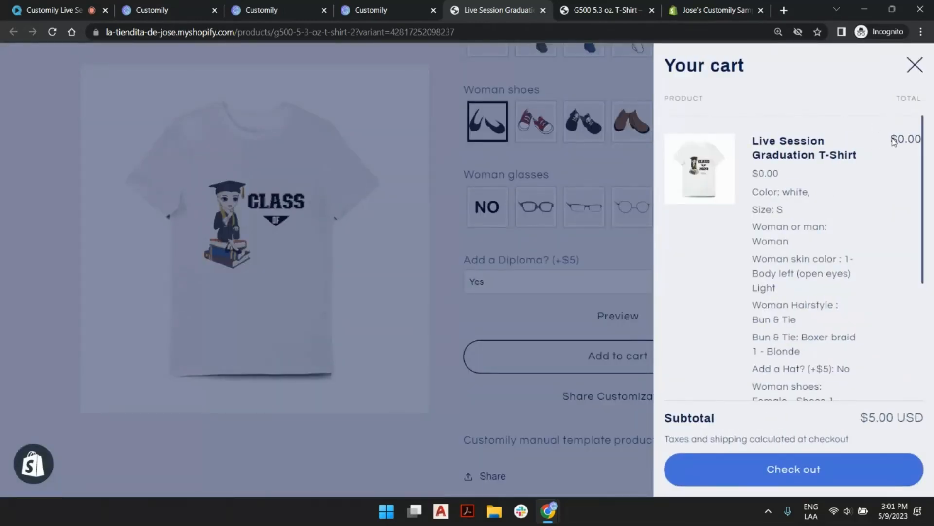
scroll(894, 142, down, 5)
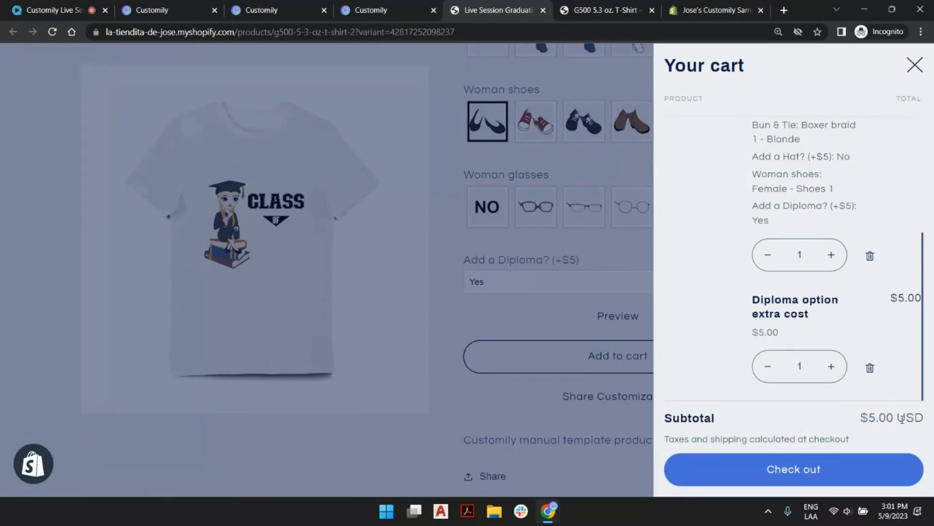
scroll(876, 202, up, 5)
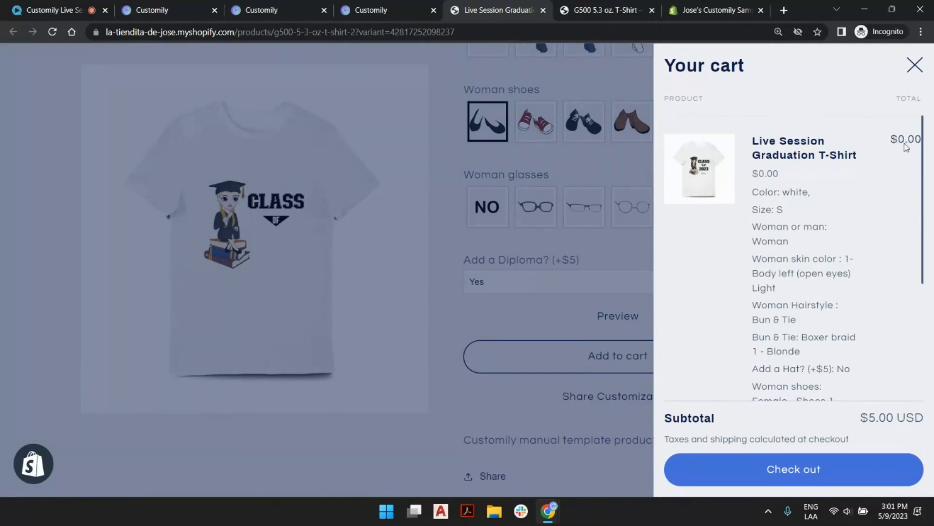
scroll(899, 155, down, 5)
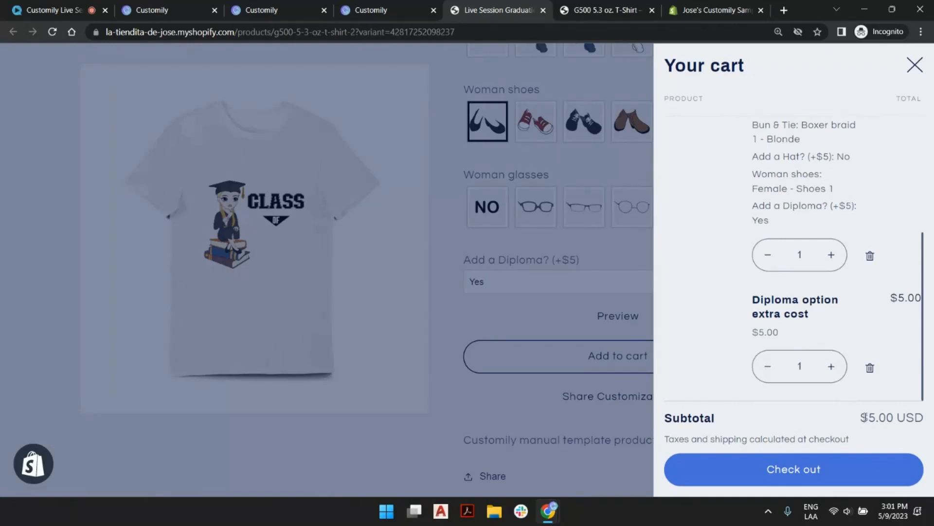
click(521, 309)
scroll(467, 233, up, 6)
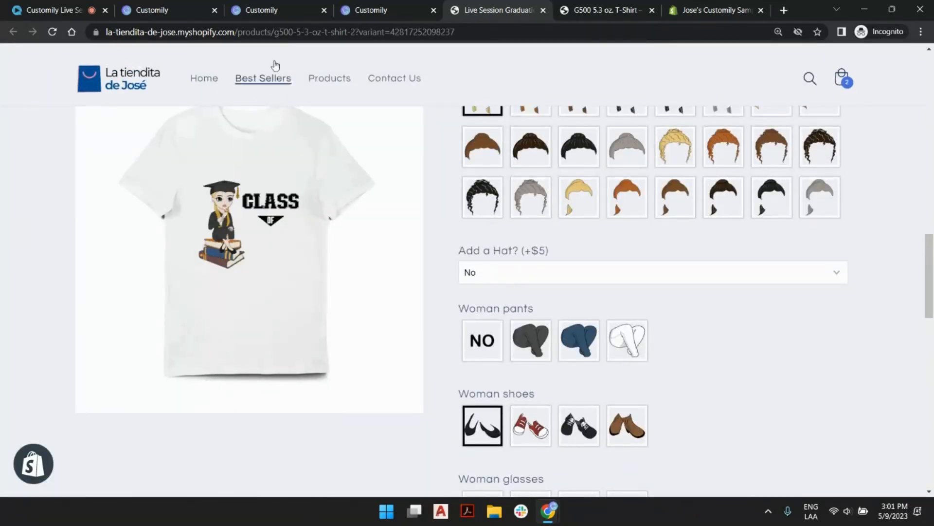
- Check the option set's list of options and compare it with the T-shirt's storefront form and preview
click(178, 4)
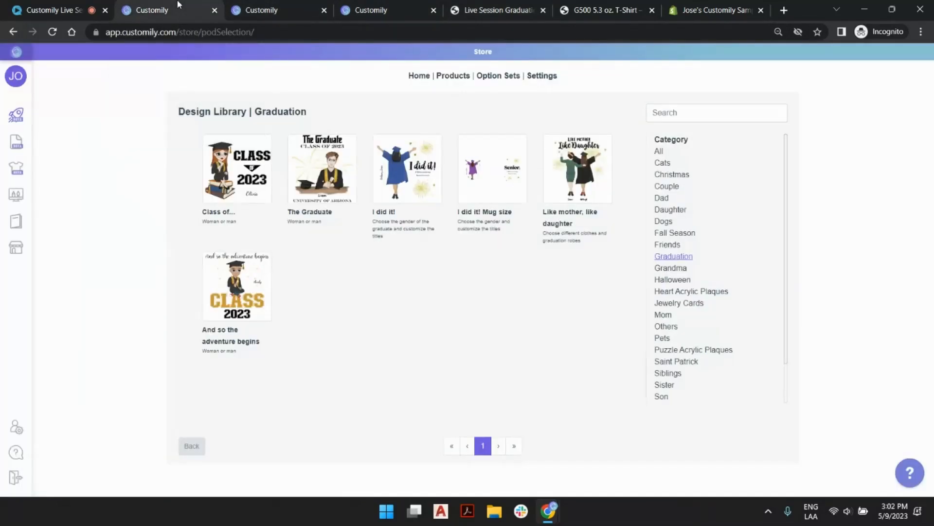
click(245, 5)
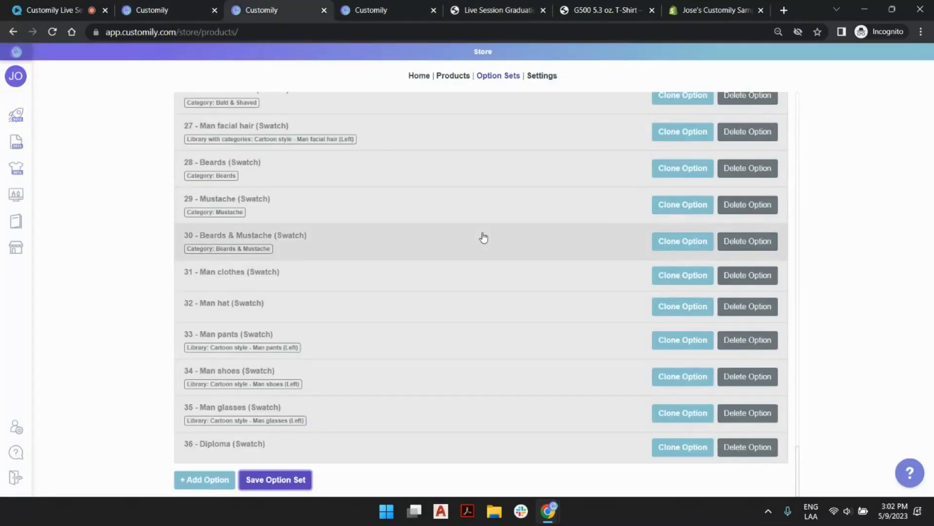
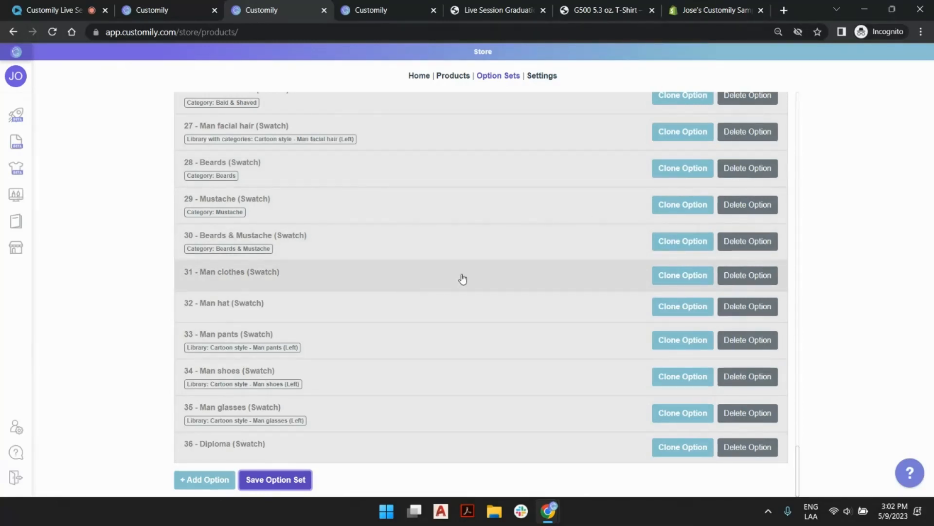
click(479, 5)
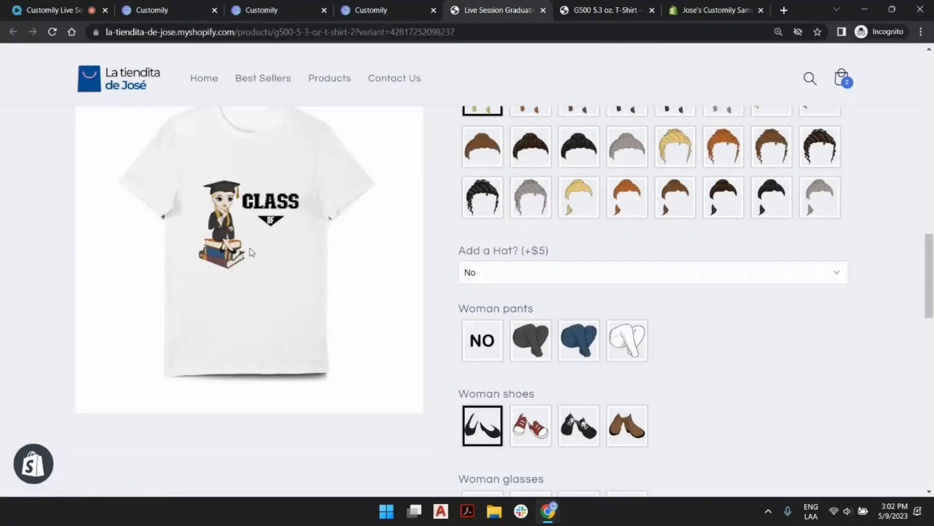
scroll(608, 306, down, 5)
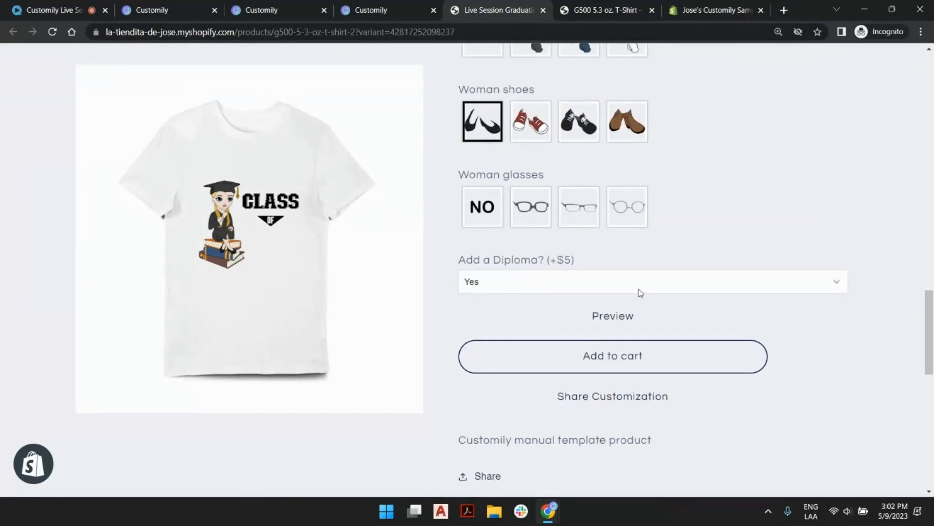
scroll(623, 282, up, 8)
scroll(594, 242, up, 10)
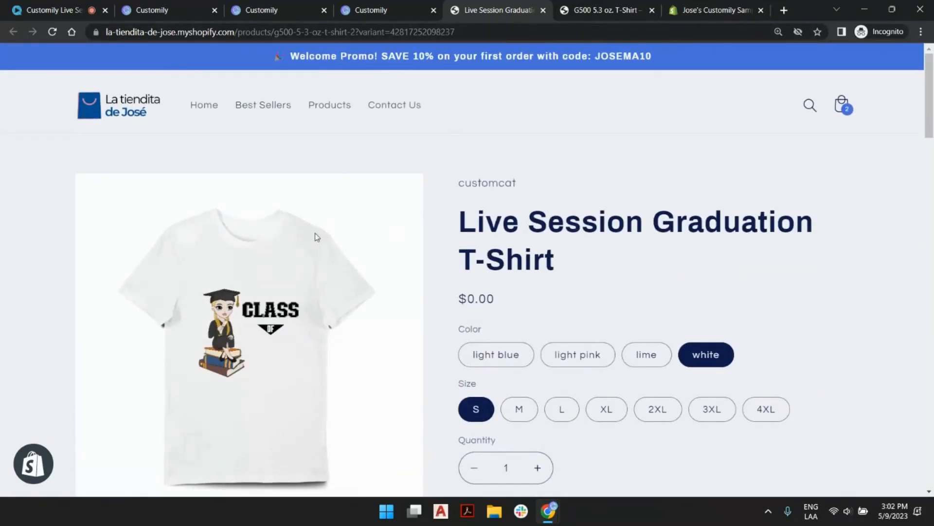
- Try the lime color for the T-shirt on the storefront page
scroll(579, 160, down, 6)
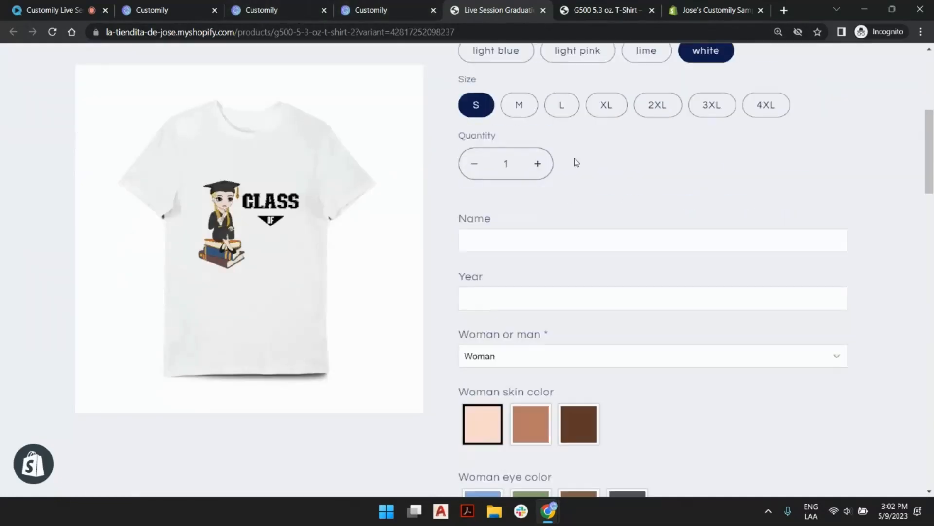
click(630, 52)
scroll(603, 73, up, 5)
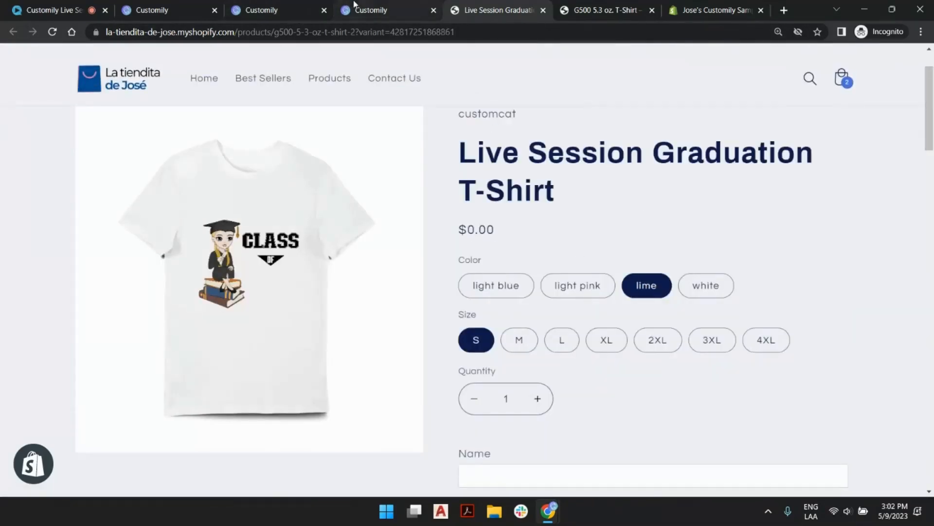
- Close both open storefront pages and reopen the Live Session Graduation T-Shirt's storefront page from its Customily product settings
click(382, 11)
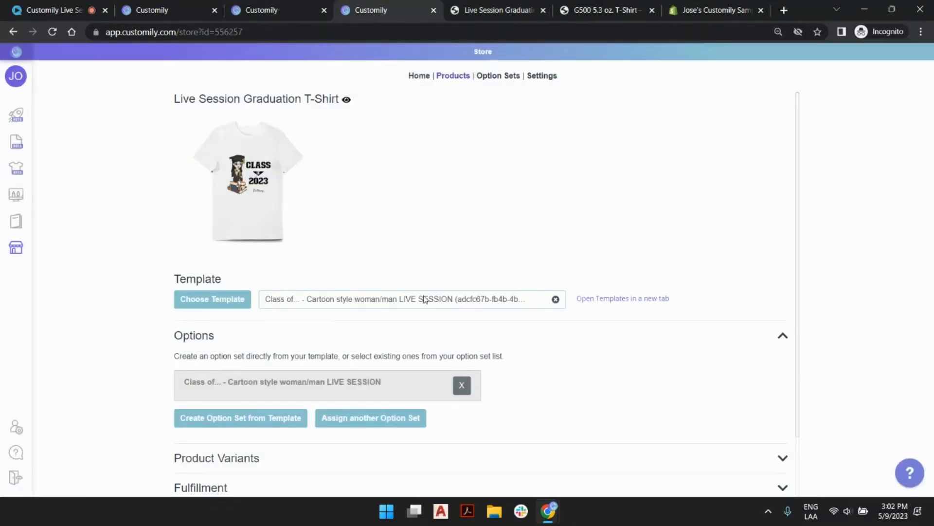
scroll(353, 227, down, 2)
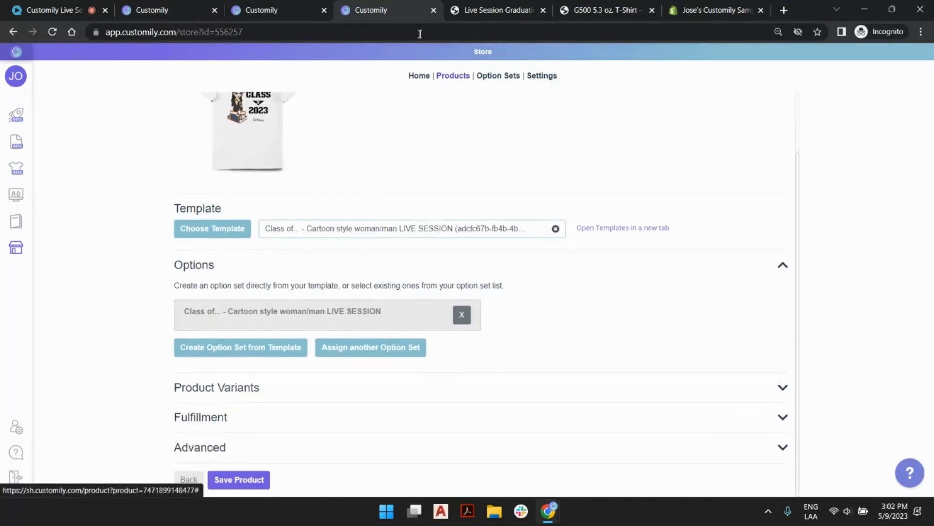
click(542, 10)
click(541, 10)
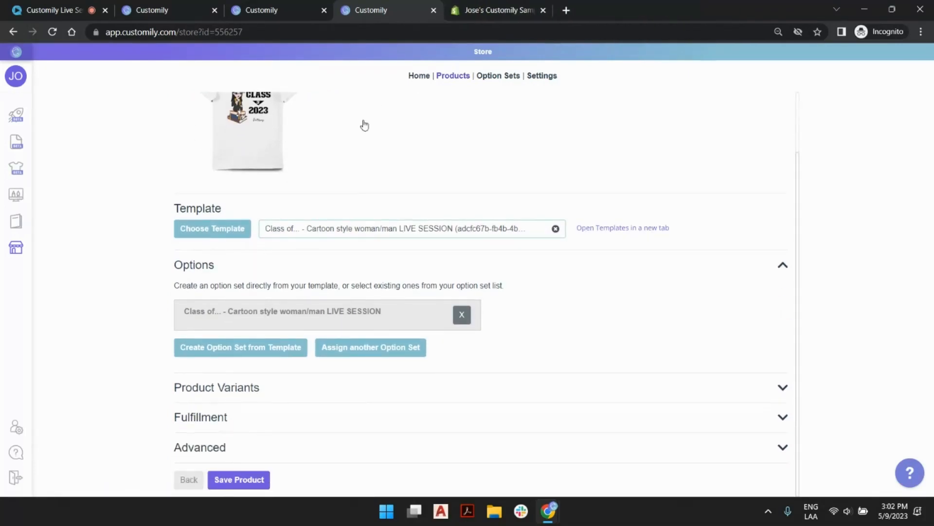
scroll(363, 123, up, 2)
click(348, 99)
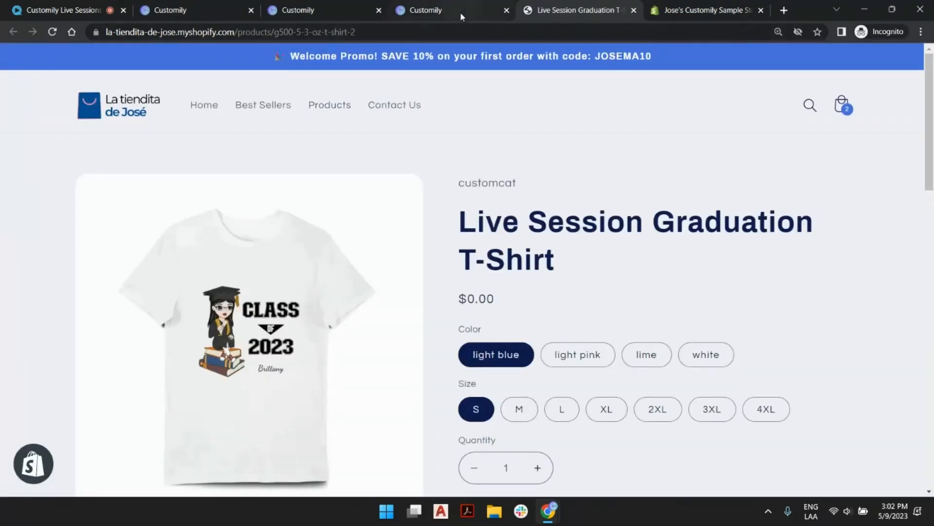
click(460, 12)
click(311, 11)
click(202, 14)
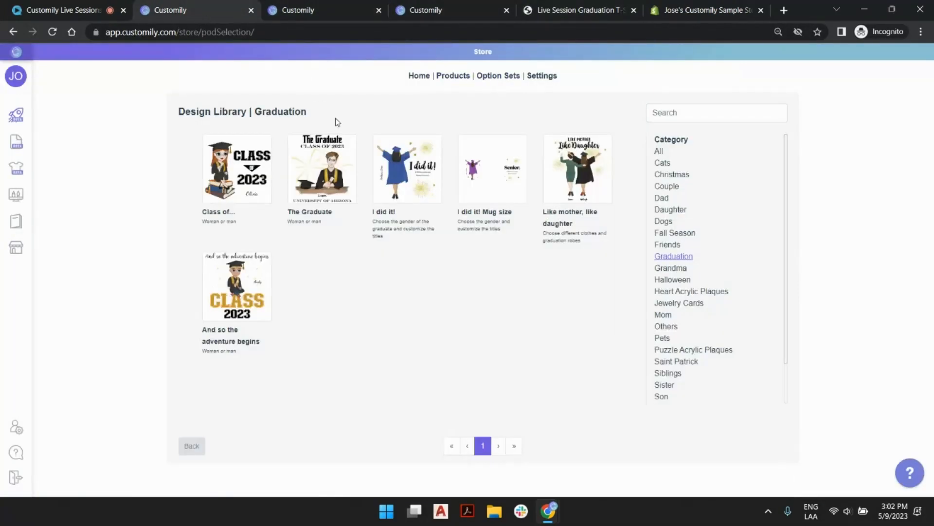
- Choose Woman for the Woman or man option on the reopened storefront page and check the light blue T-shirt's preview
click(538, 9)
scroll(677, 231, down, 6)
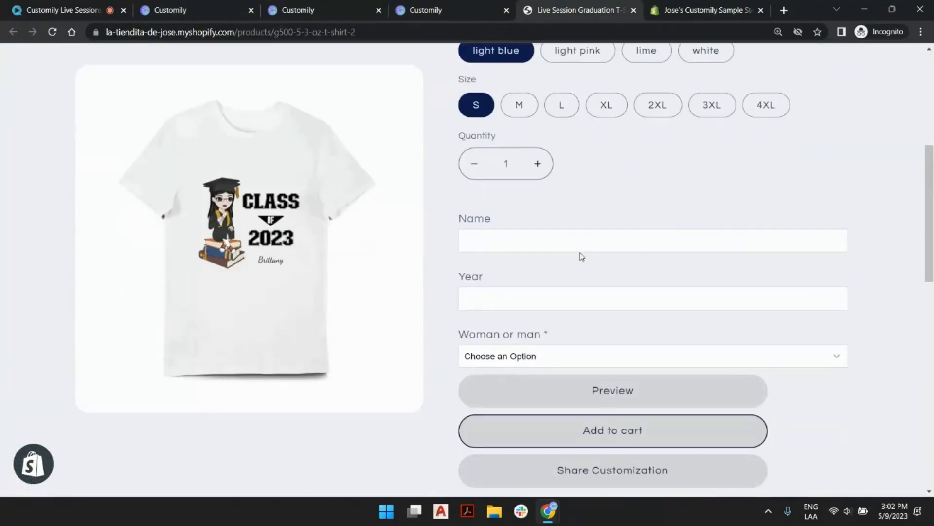
click(574, 362)
click(550, 383)
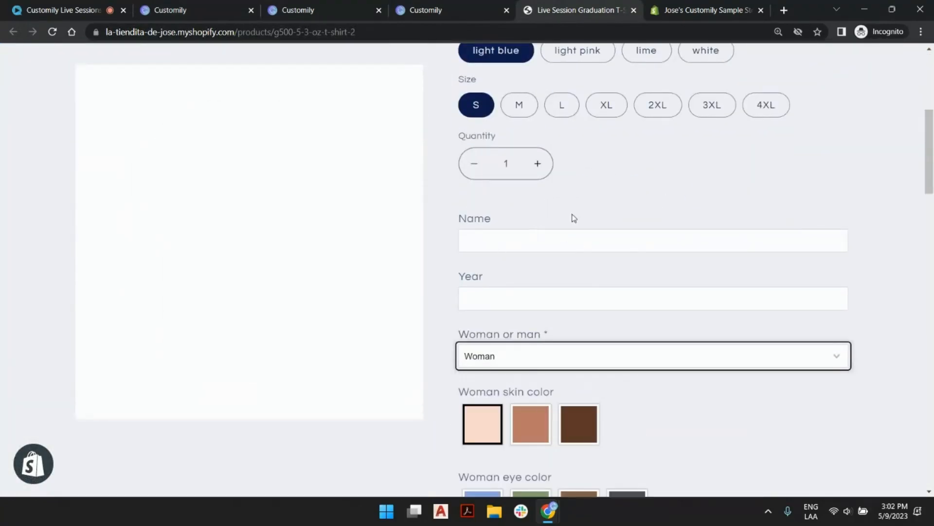
scroll(597, 195, down, 1)
scroll(600, 193, down, 20)
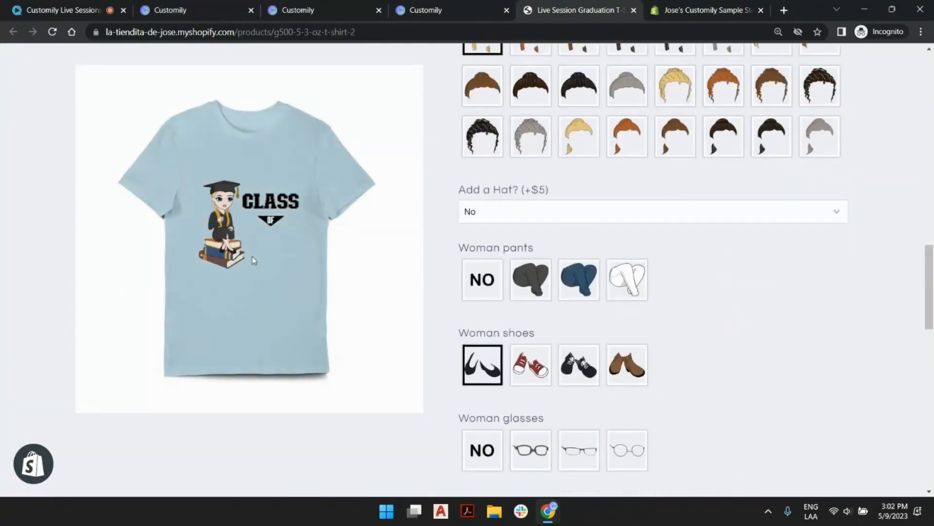
scroll(572, 186, up, 20)
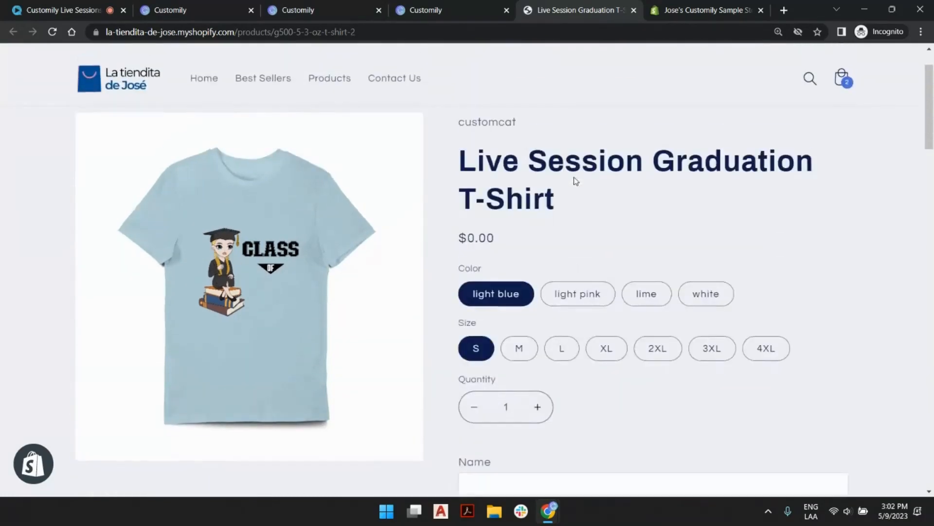
- Check the template and option set assigned to the product, and the swatch condition tied to Add a Diploma? (+$5)
click(409, 10)
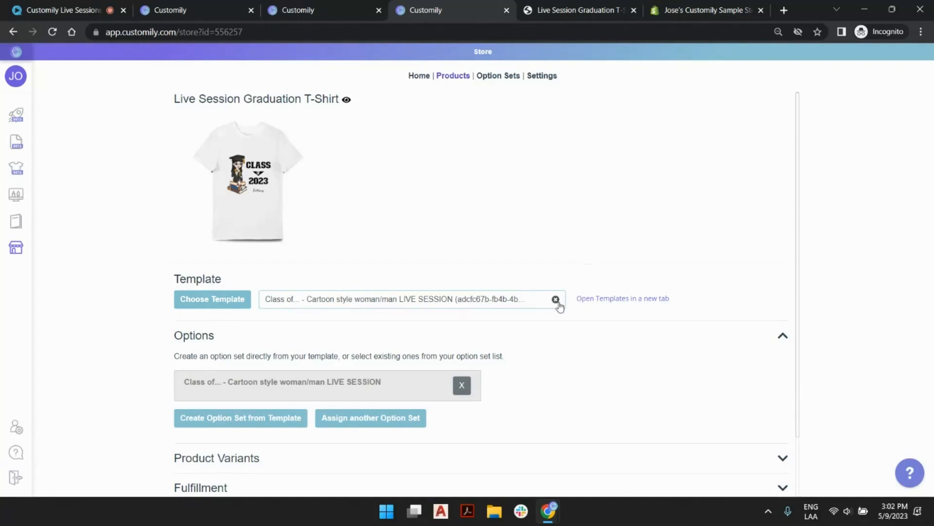
scroll(495, 304, down, 3)
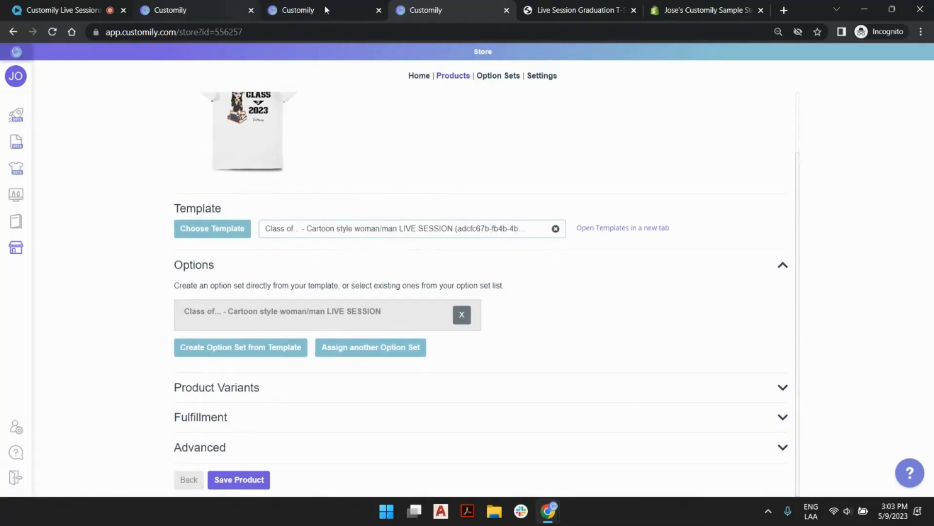
click(588, 6)
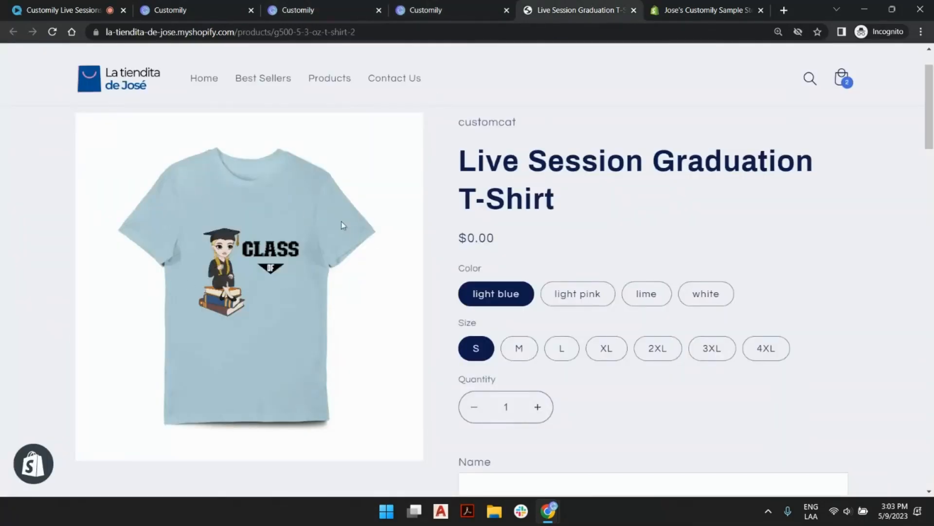
click(334, 7)
click(428, 166)
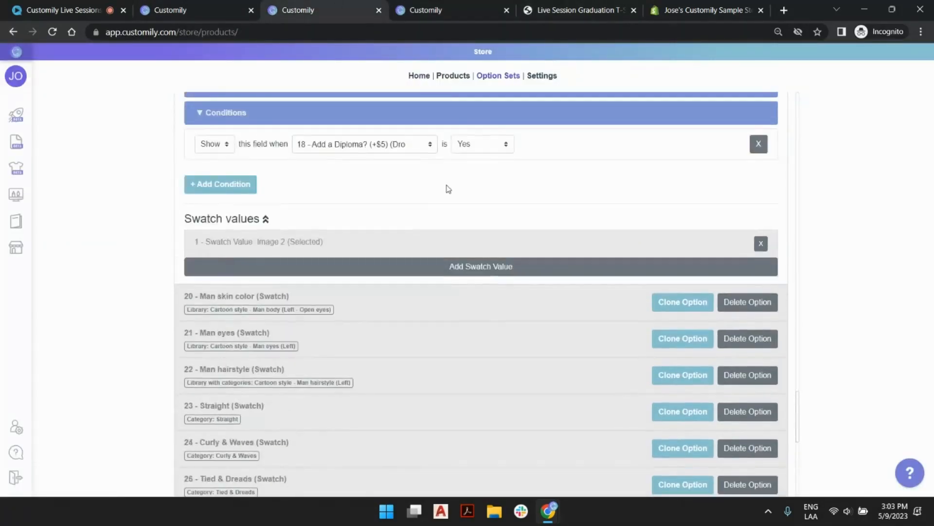
scroll(449, 189, up, 3)
scroll(476, 229, down, 3)
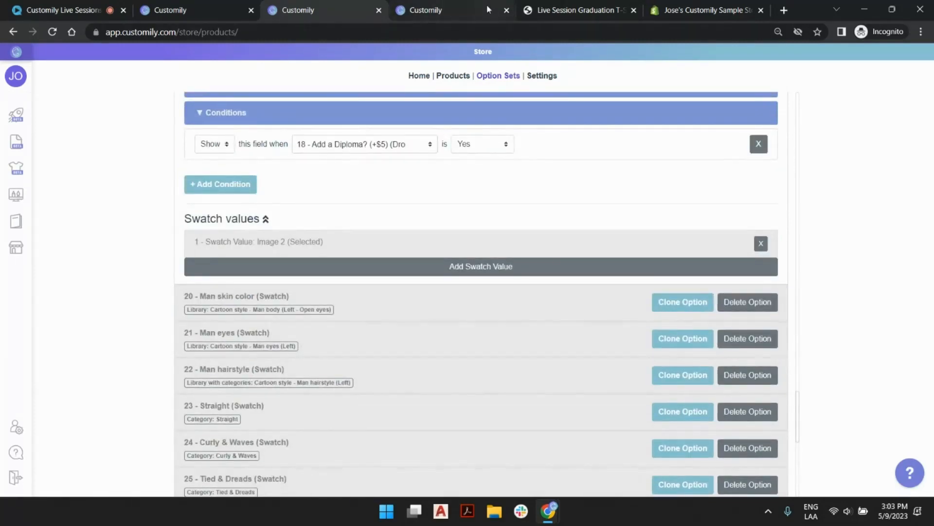
- Open the templates list in a new tab from the product settings and go to its last page
click(469, 7)
click(605, 230)
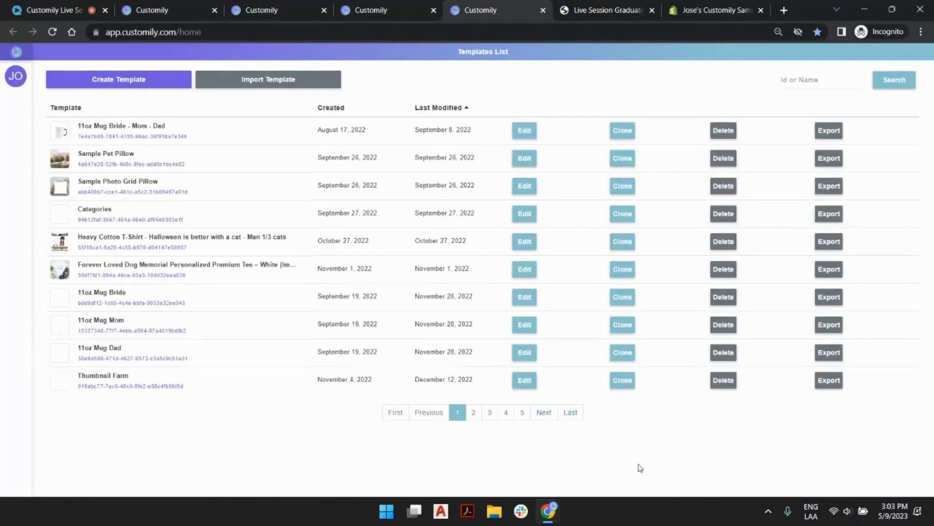
click(570, 437)
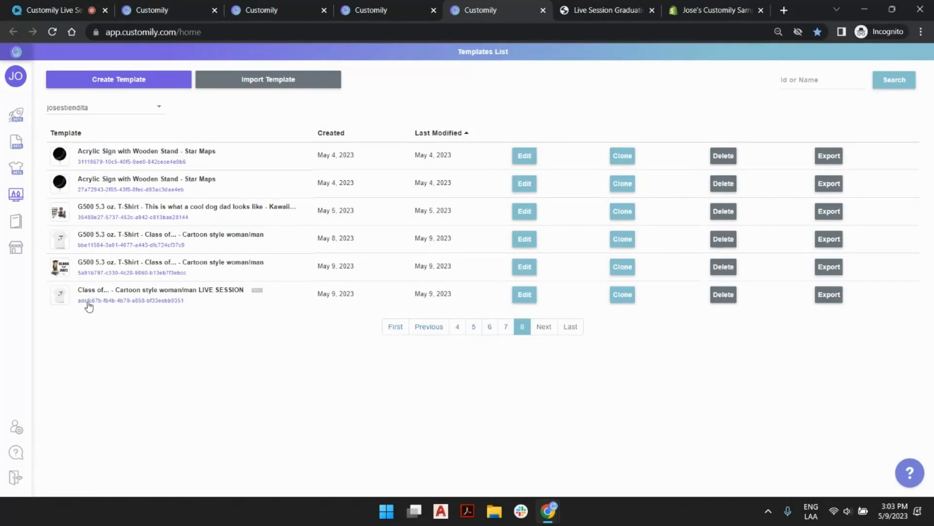
- Reassign the template "Class of... - Cartoon style woman/man LIVE SESSION" to the product without creating a new option set, and save the product
click(366, 10)
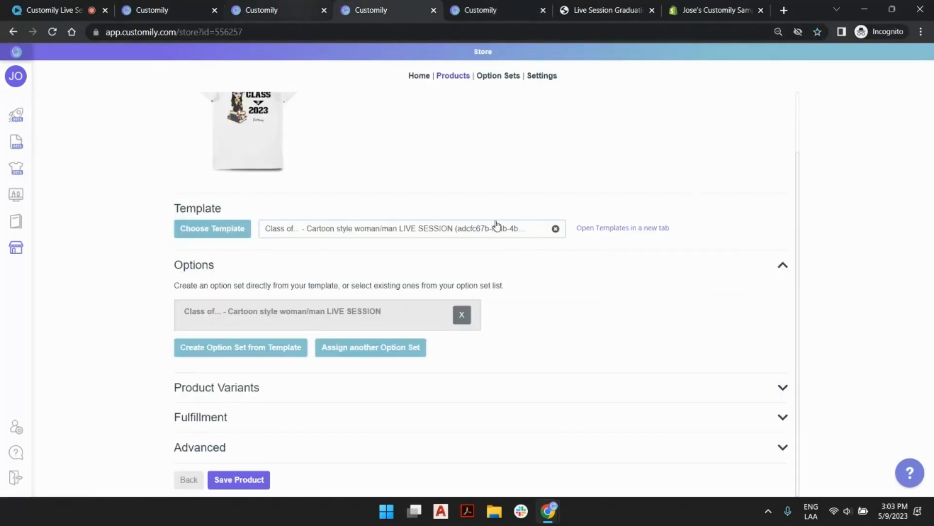
click(556, 228)
click(234, 232)
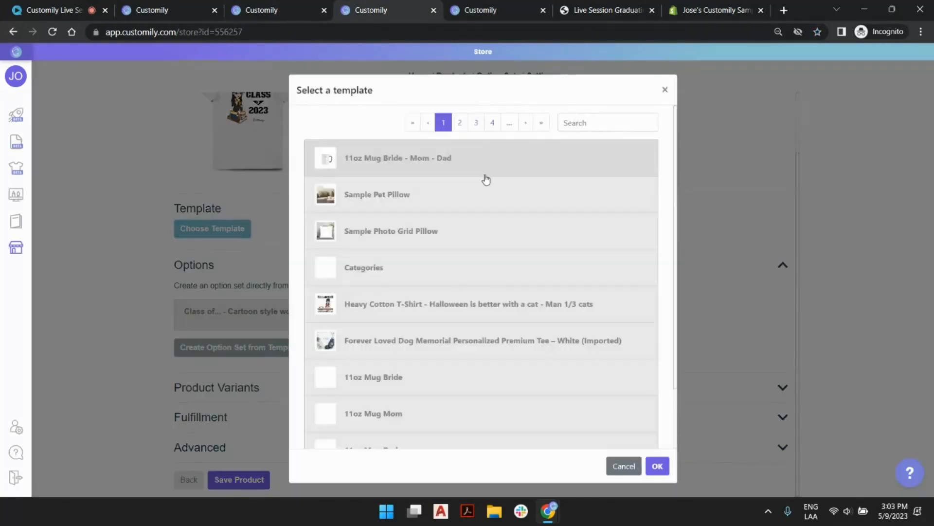
click(542, 123)
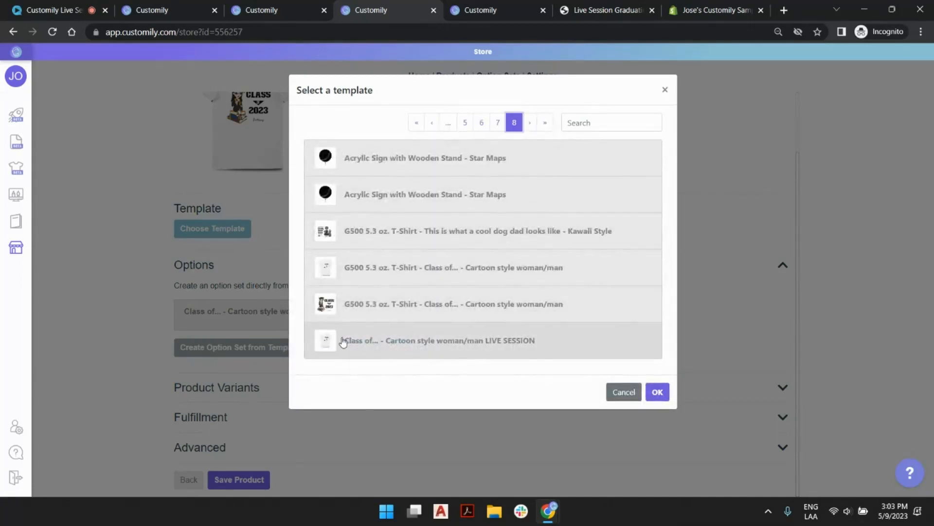
click(511, 339)
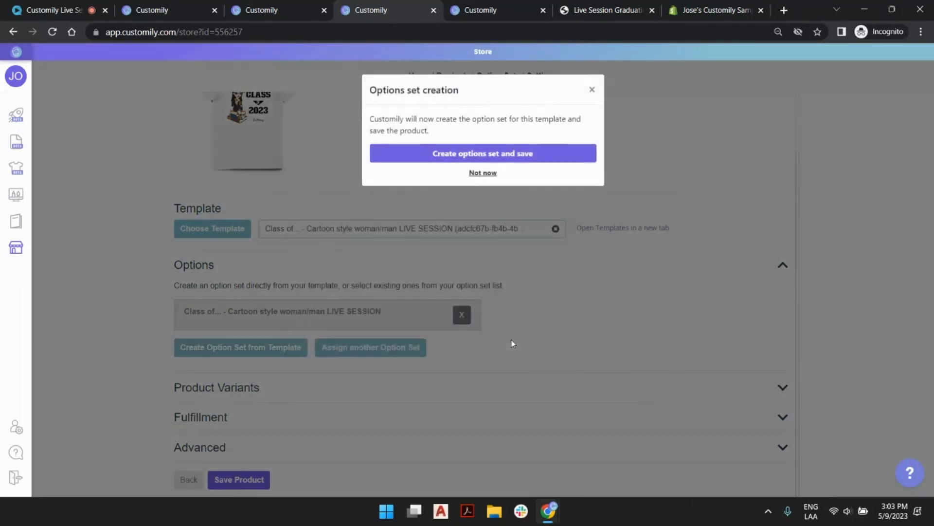
click(482, 173)
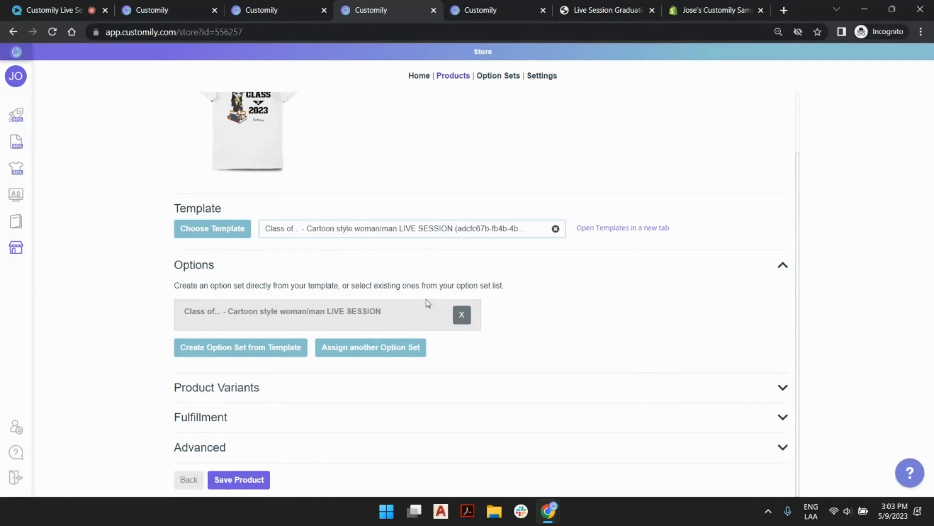
click(256, 479)
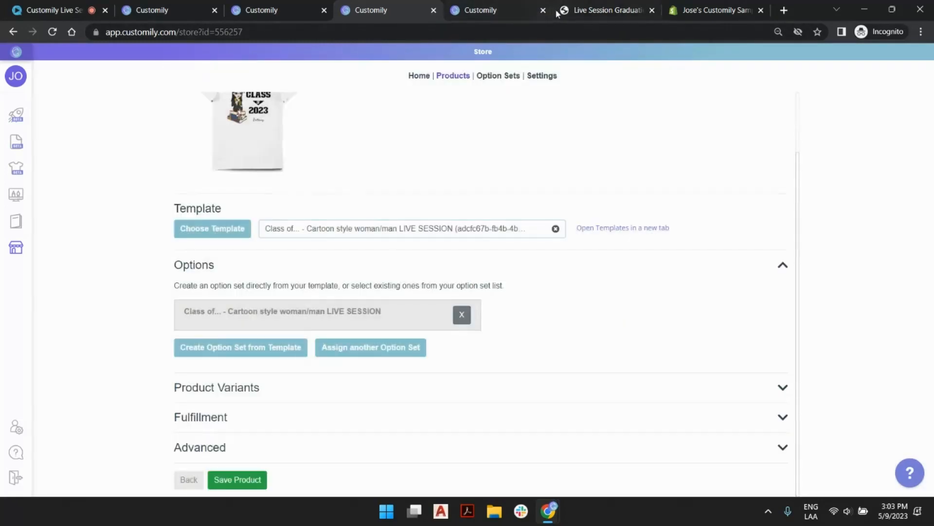
- Close the old storefront page and open a fresh one for the Live Session Graduation T-Shirt from its product settings
click(652, 9)
scroll(296, 150, up, 2)
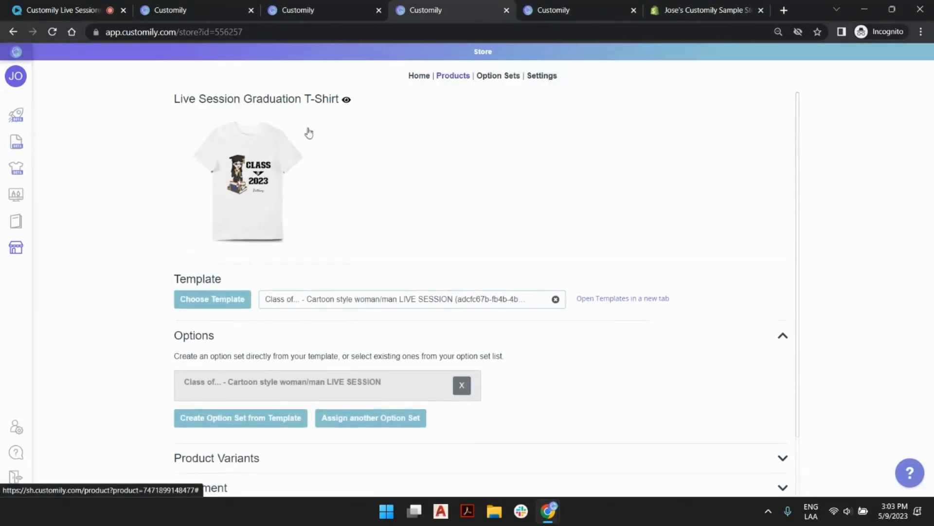
click(347, 101)
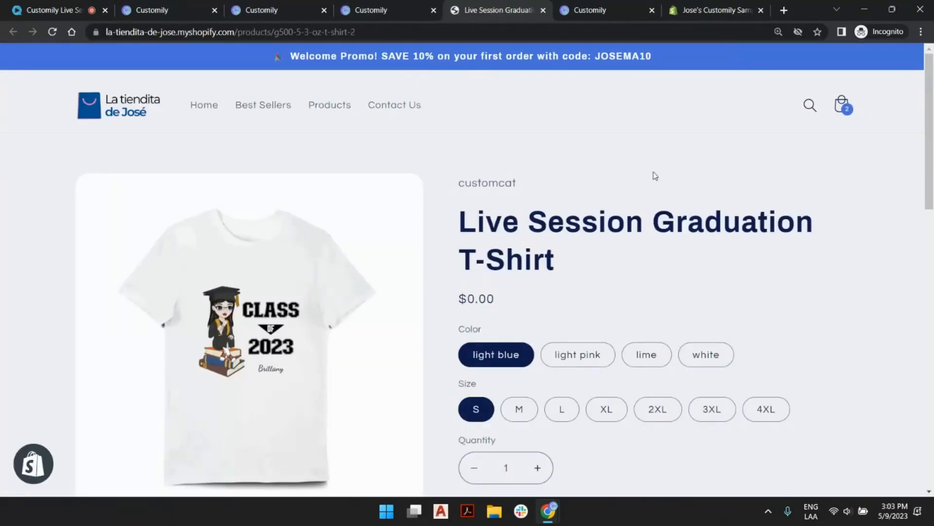
- Select the light pink color and Woman on the storefront page to check the T-shirt's preview
click(583, 354)
scroll(617, 180, down, 9)
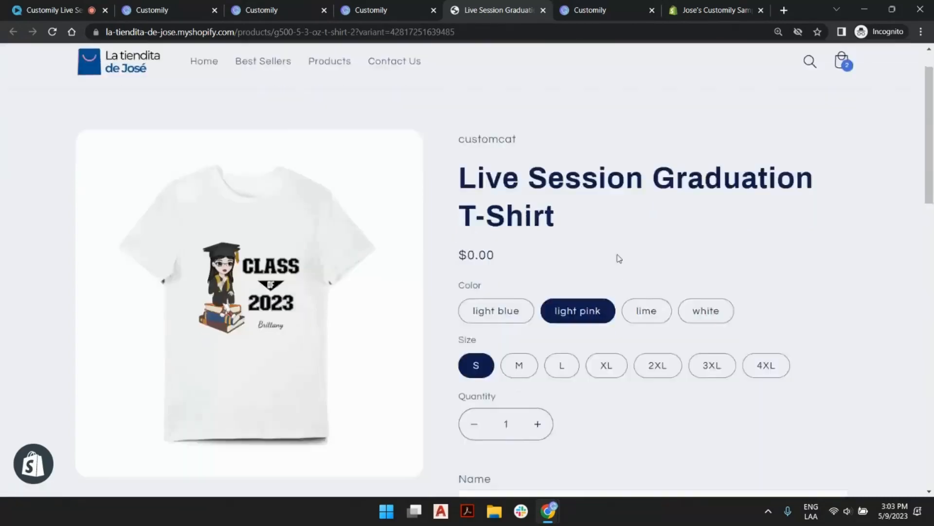
click(543, 239)
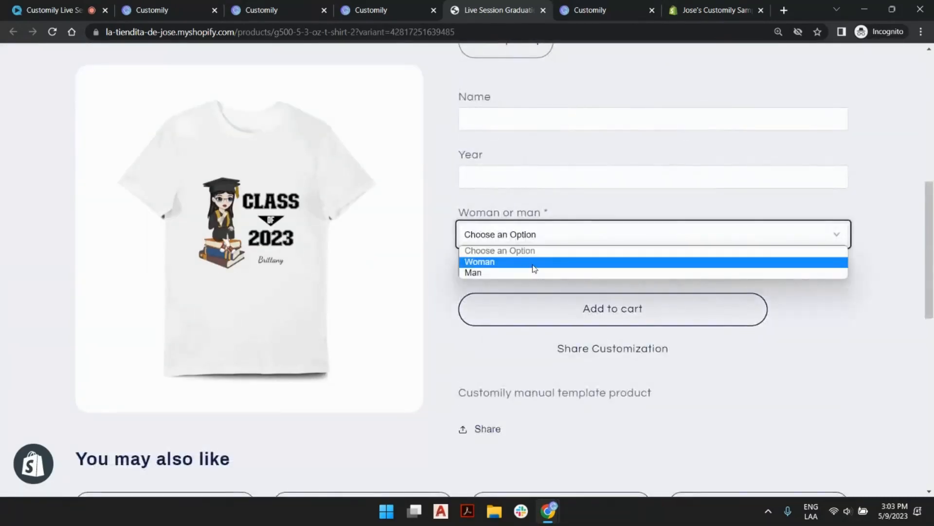
click(534, 263)
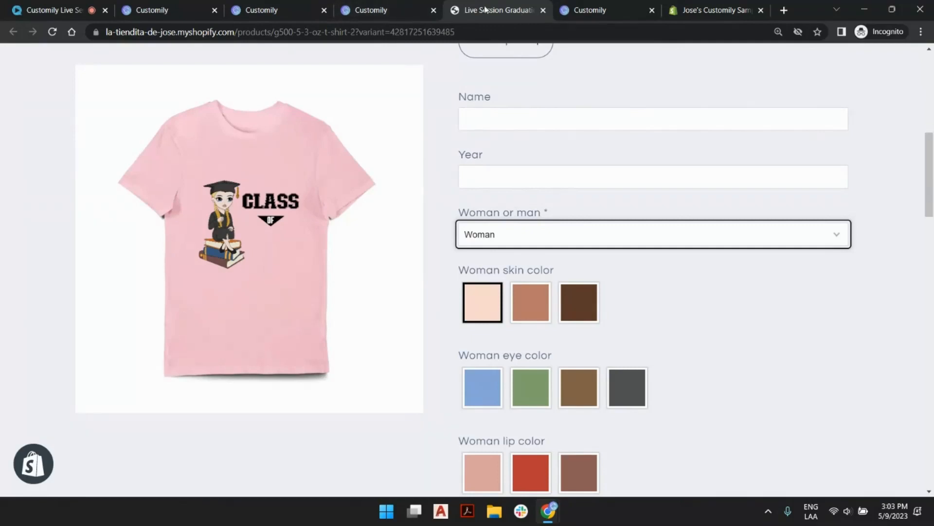
- Return to the open option set, add a new option after Diploma, and set its type to Swatch
click(384, 8)
scroll(506, 226, down, 3)
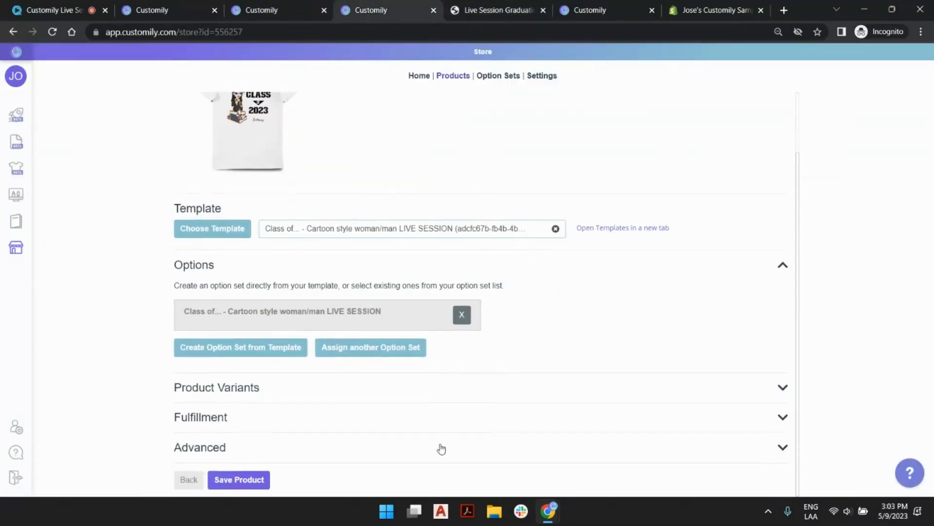
click(265, 9)
scroll(438, 229, down, 15)
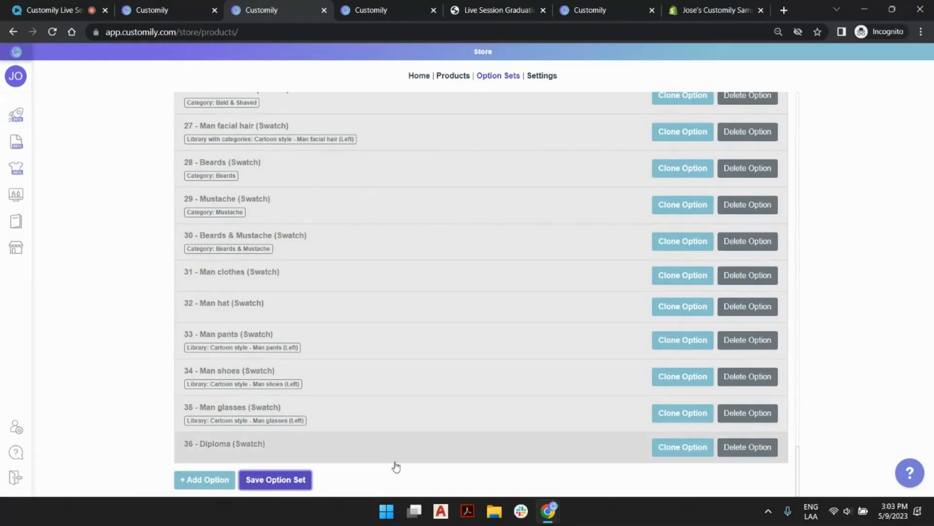
click(190, 483)
scroll(386, 279, down, 3)
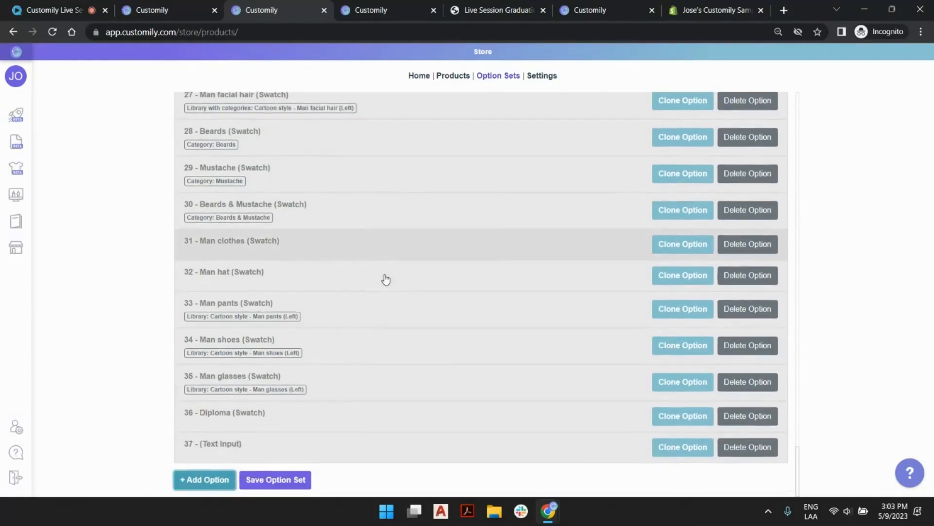
click(263, 453)
scroll(386, 289, down, 5)
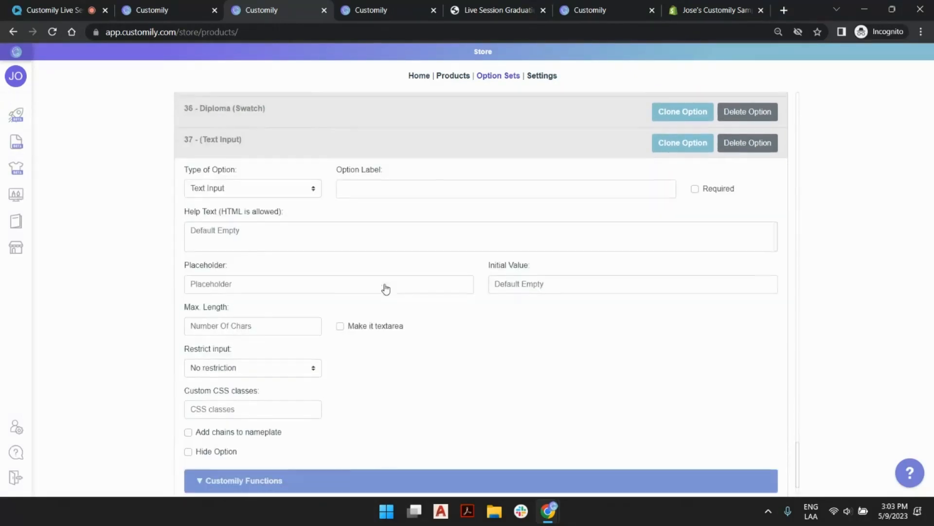
click(272, 193)
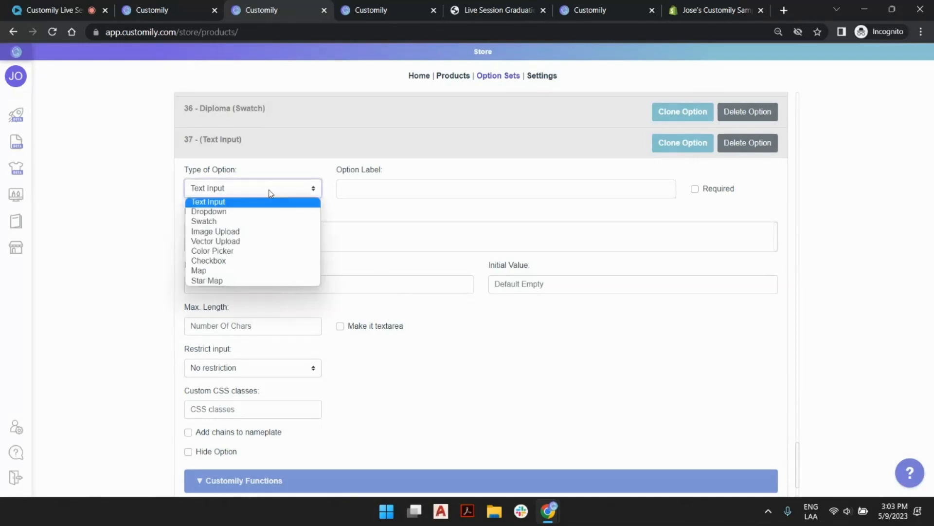
click(256, 222)
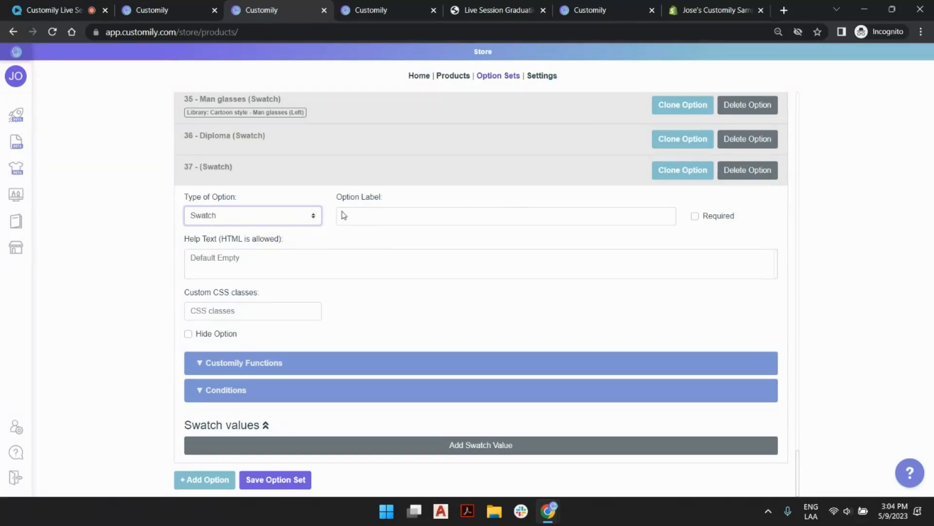
- Label the new swatch option Fireworks and add two swatch values to it
click(382, 215)
text(F)
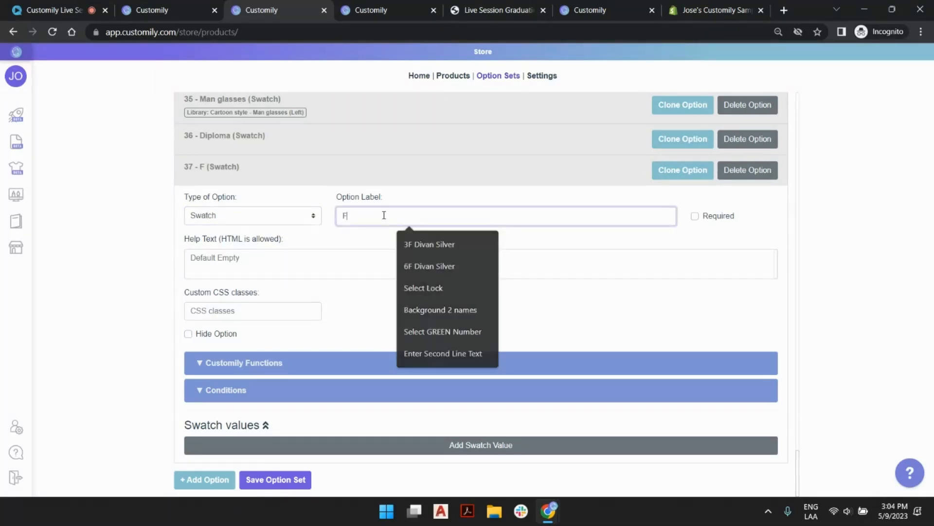
text(ireworks)
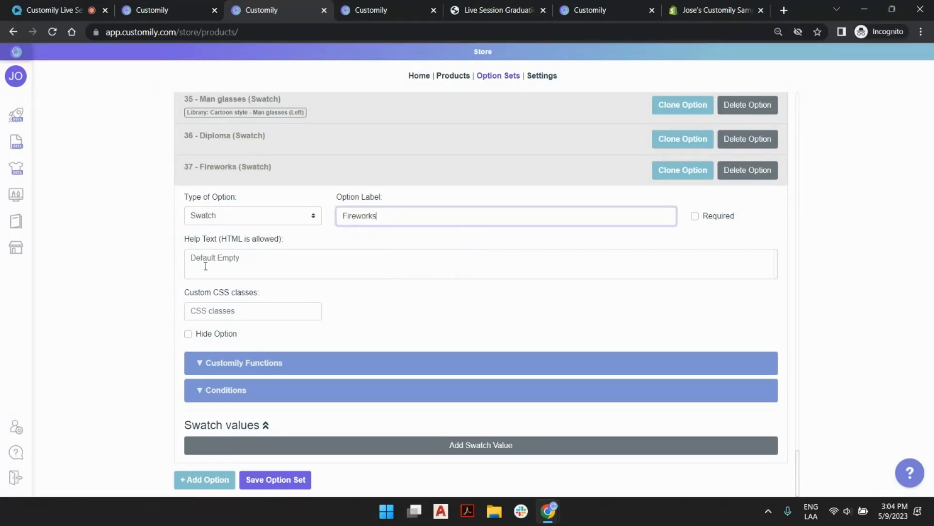
click(393, 444)
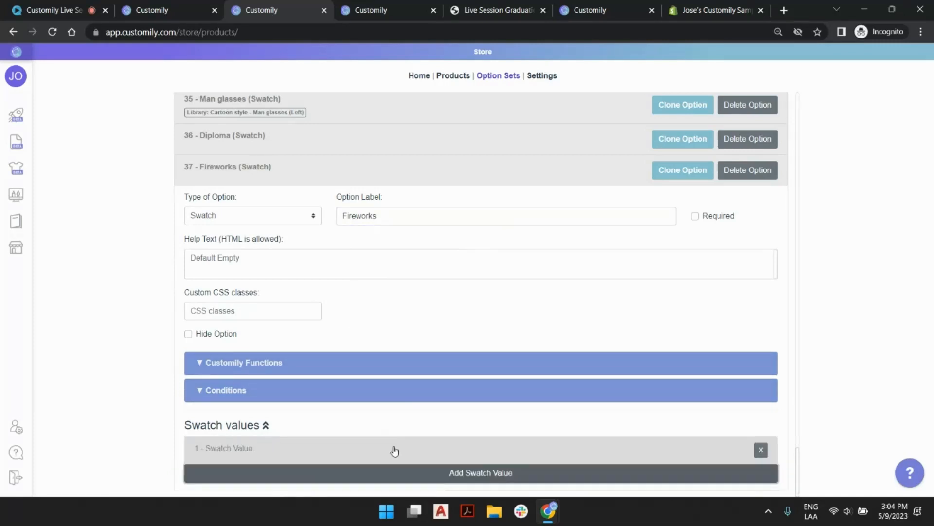
click(384, 472)
- Name the first swatch value of the Fireworks option No
scroll(391, 365, down, 1)
click(323, 395)
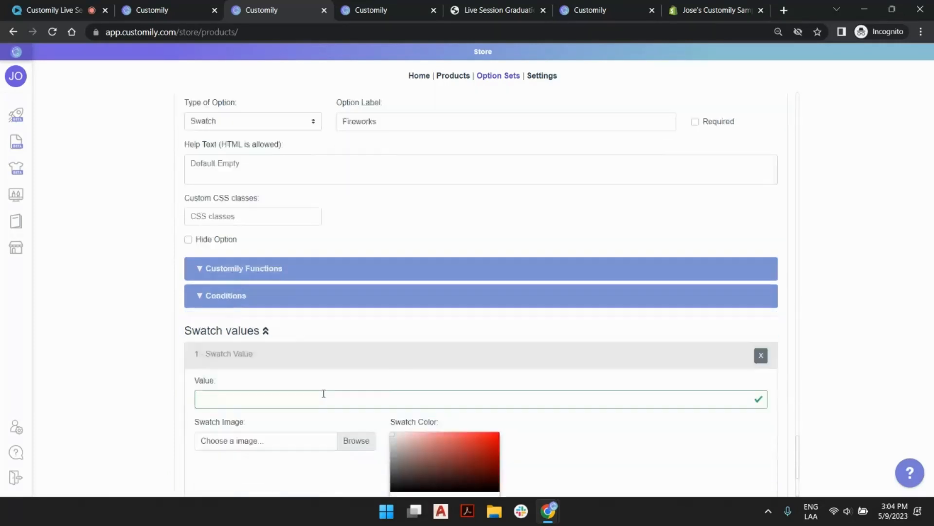
scroll(323, 392, down, 3)
click(263, 232)
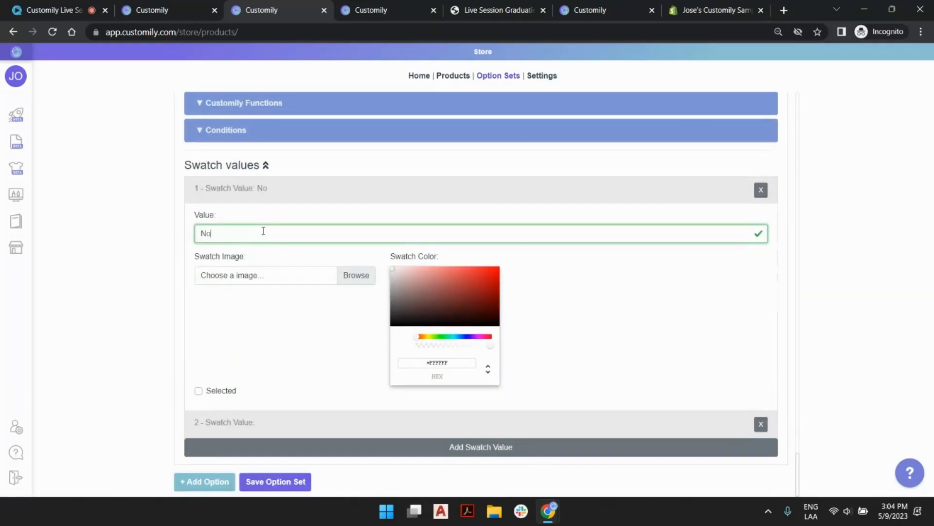
scroll(269, 235, down, 1)
click(254, 340)
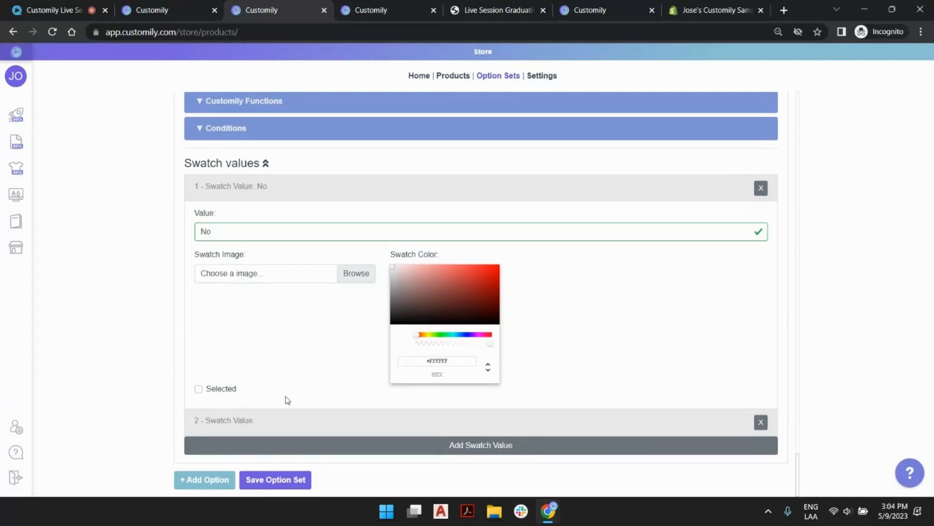
- Give the Fireworks option a Dynamic Image function with image ID 83
scroll(279, 192, up, 1)
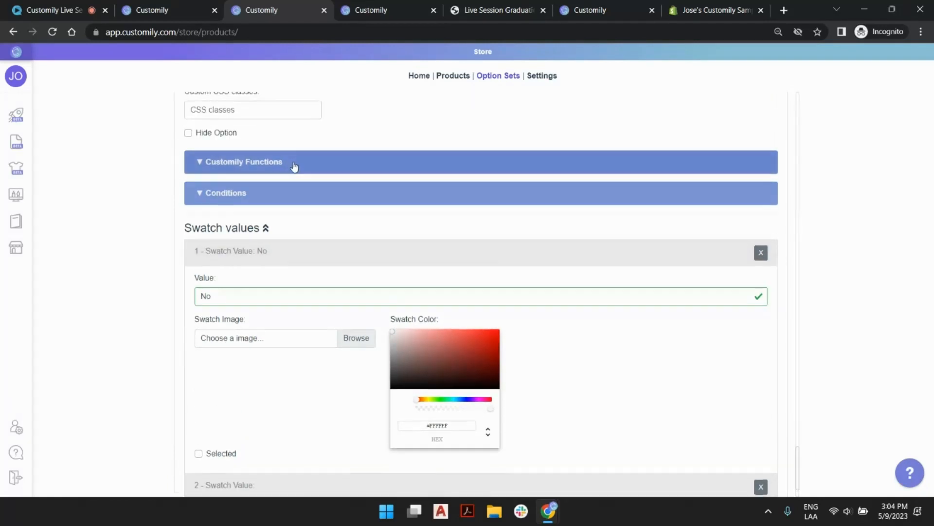
click(294, 167)
click(281, 194)
click(286, 193)
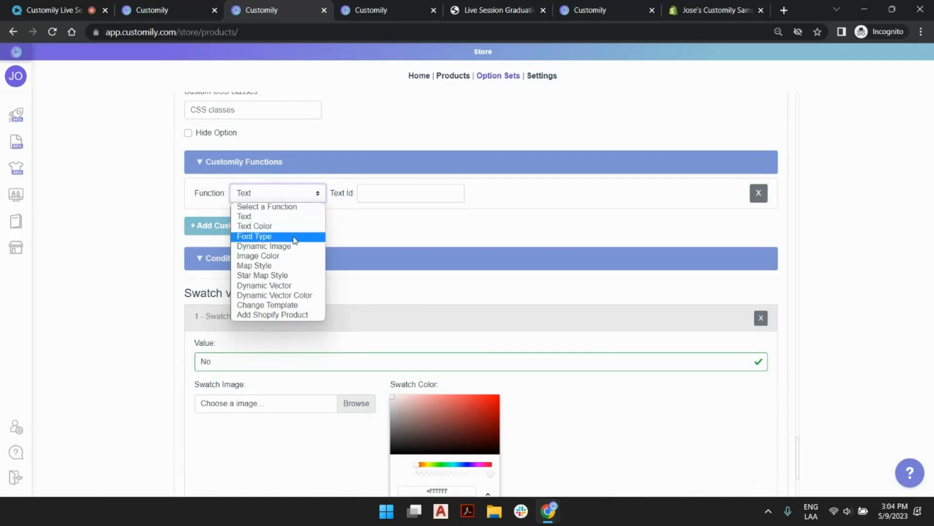
click(291, 246)
click(410, 194)
text(10)
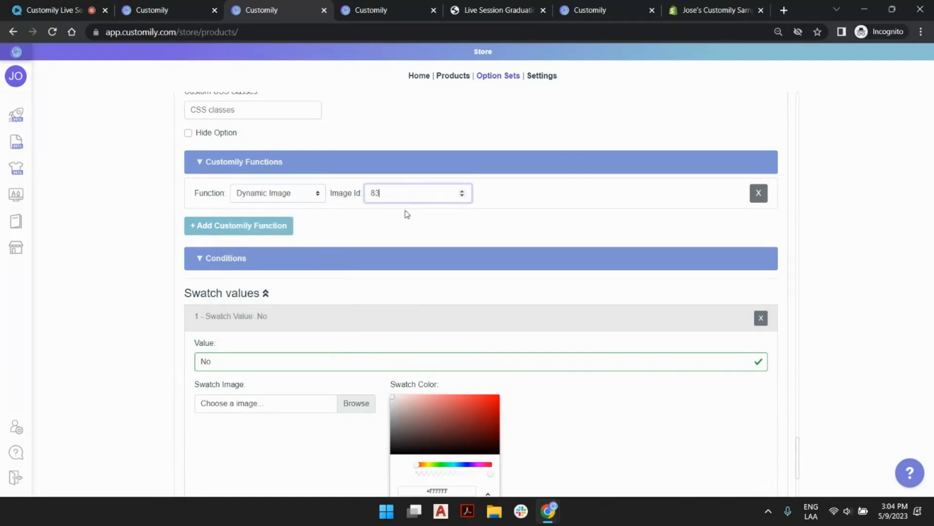
click(381, 230)
- Set the image option of the No swatch value to 1
scroll(379, 229, down, 3)
click(244, 368)
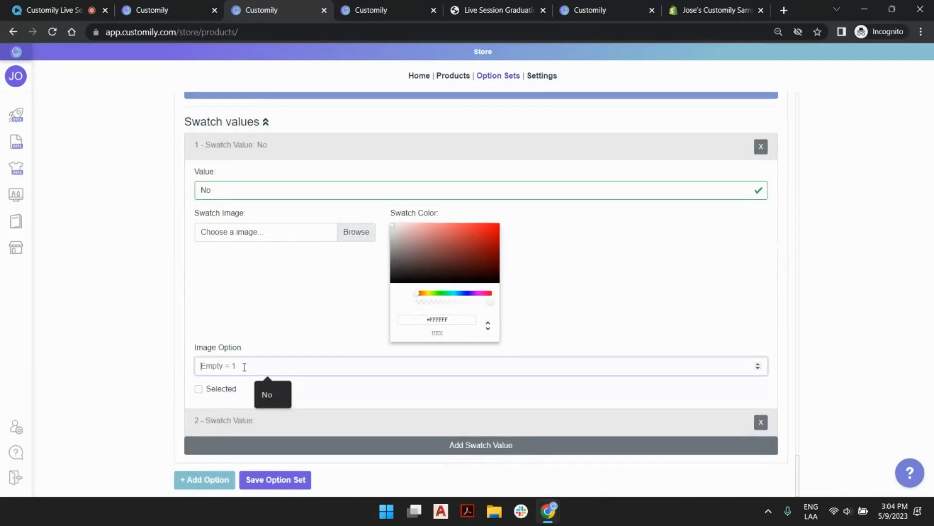
text(1)
click(276, 322)
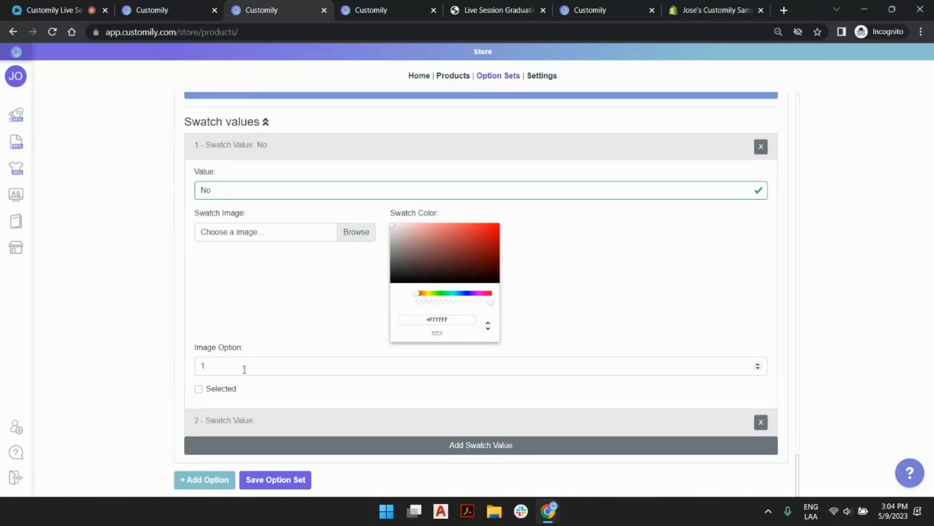
- Set the second swatch value's image option to 2 and use Fireworks1.png as its swatch image
click(255, 419)
scroll(262, 282, down, 5)
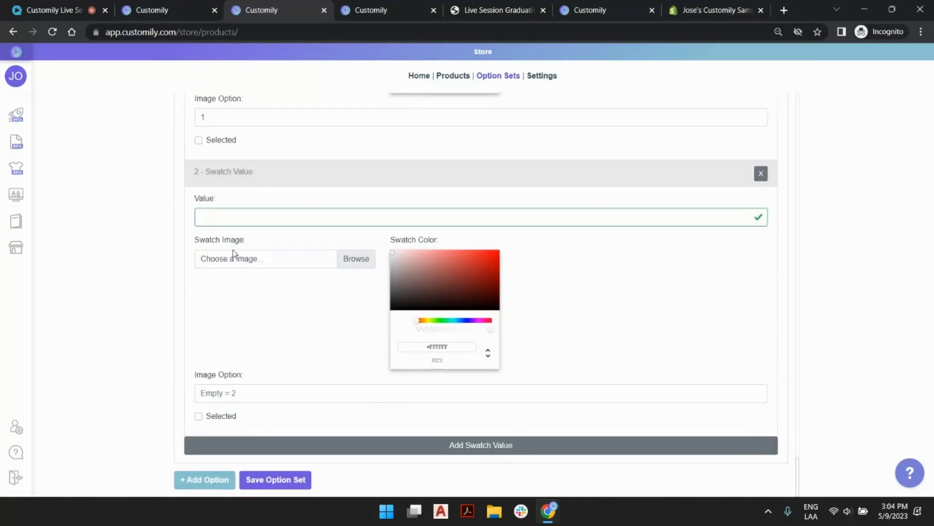
click(245, 392)
text(2)
click(228, 215)
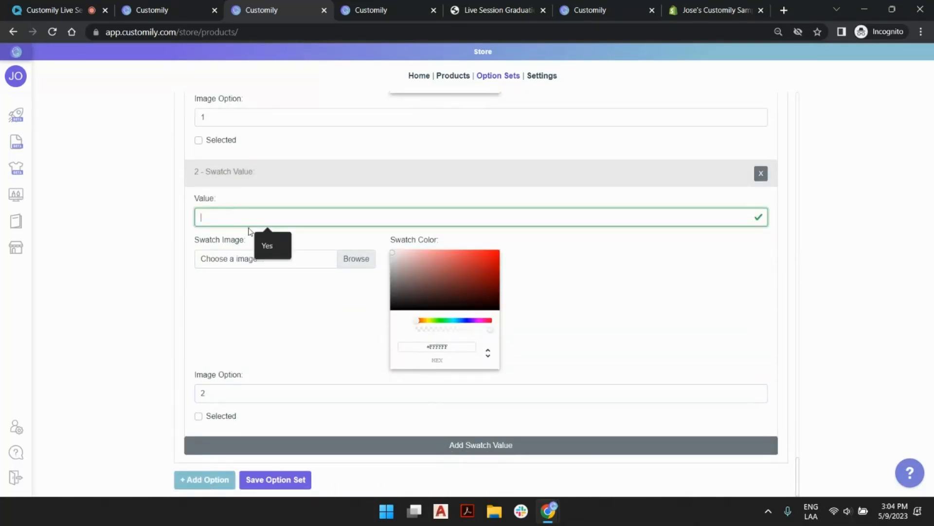
click(363, 261)
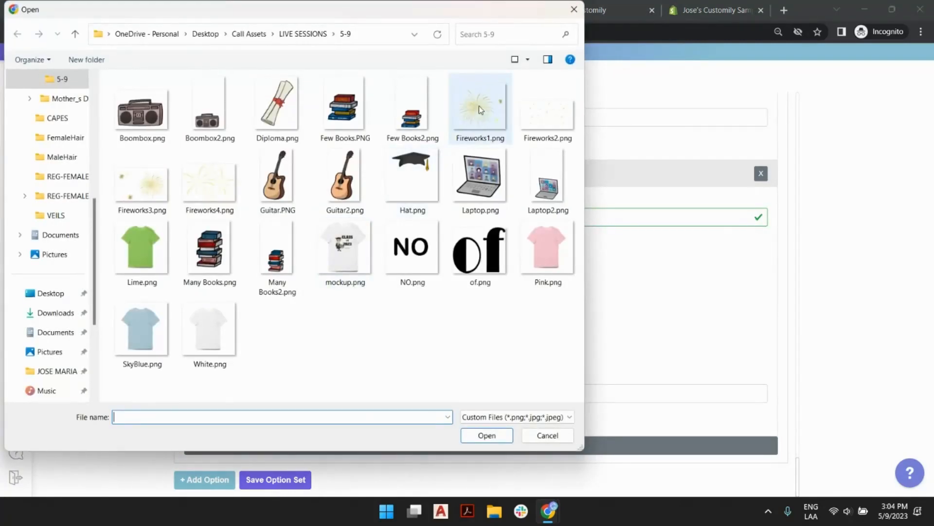
double_click(479, 107)
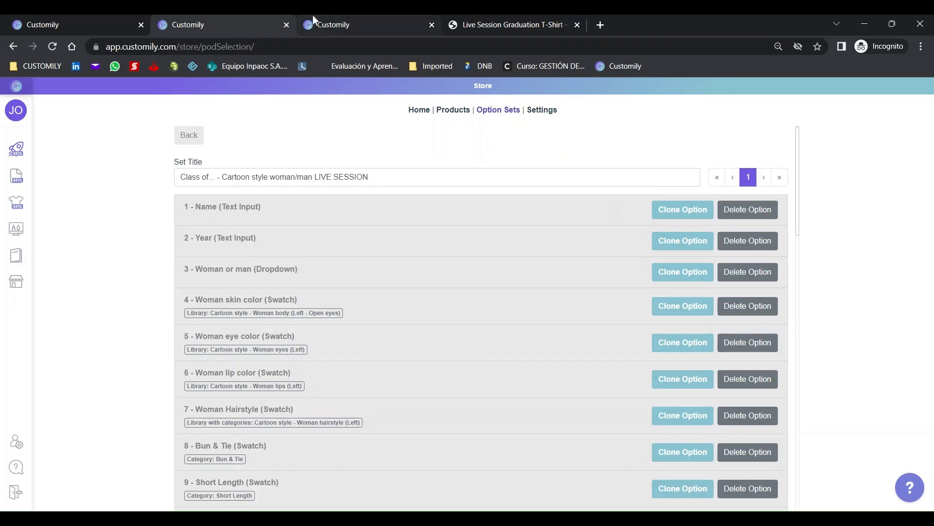
- Switch to the Live Session Graduation T-Shirt store page and choose Woman to check the customized preview
scroll(453, 321, down, 5)
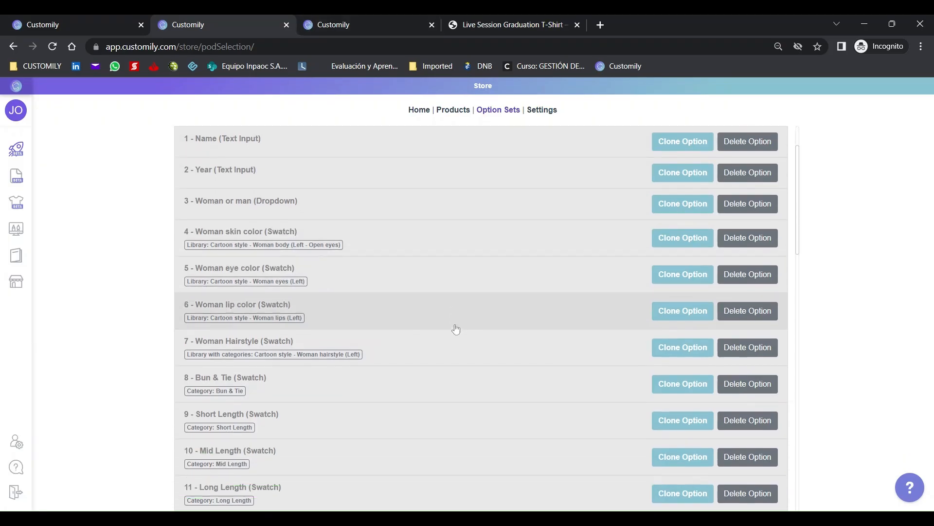
click(486, 24)
scroll(564, 291, down, 5)
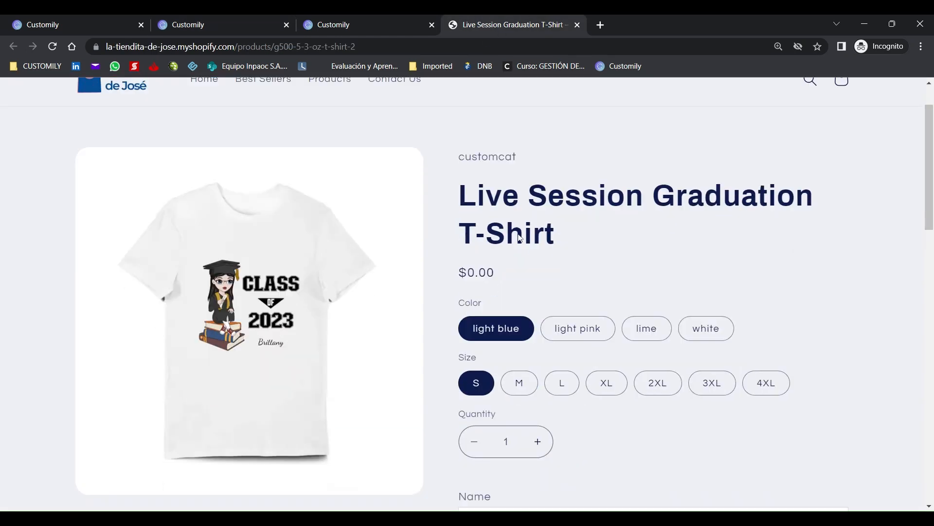
scroll(565, 291, down, 1)
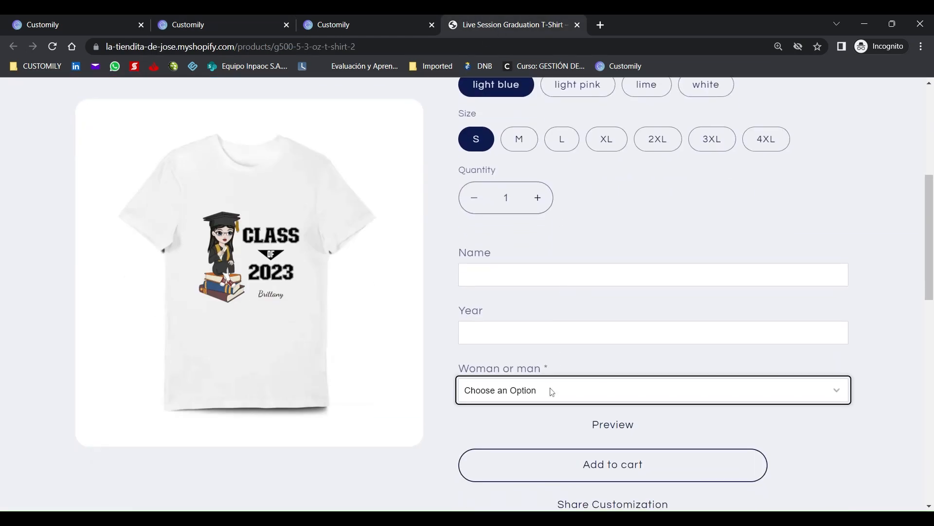
click(543, 421)
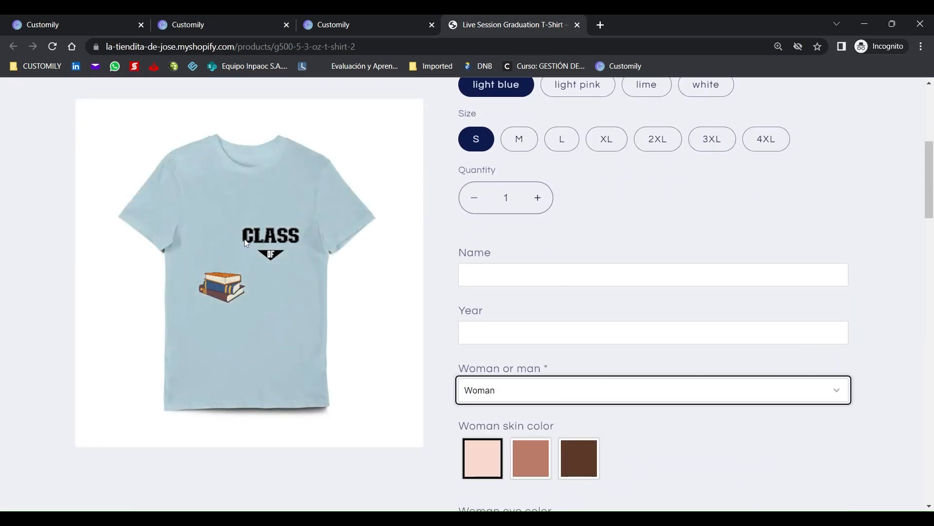
- Examine the image IDs of the hat layers in the template's Man and Woman folders
click(92, 22)
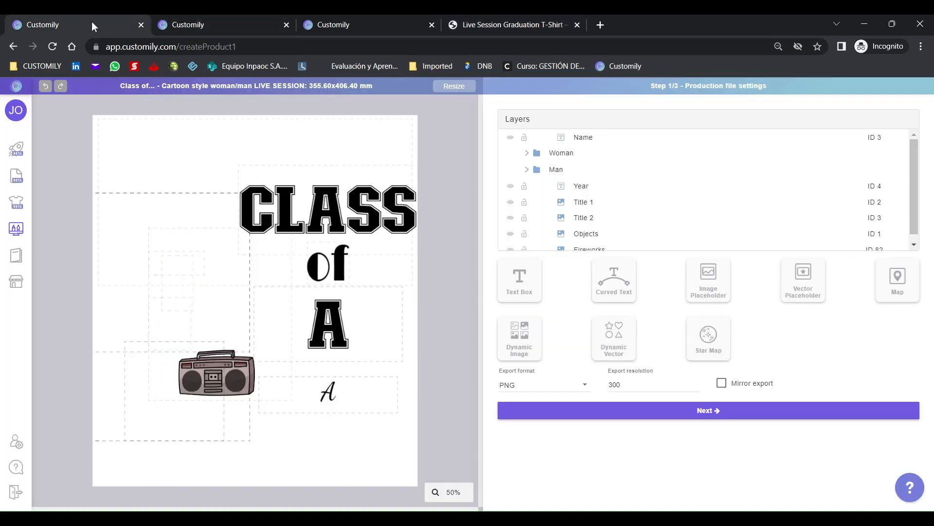
click(528, 169)
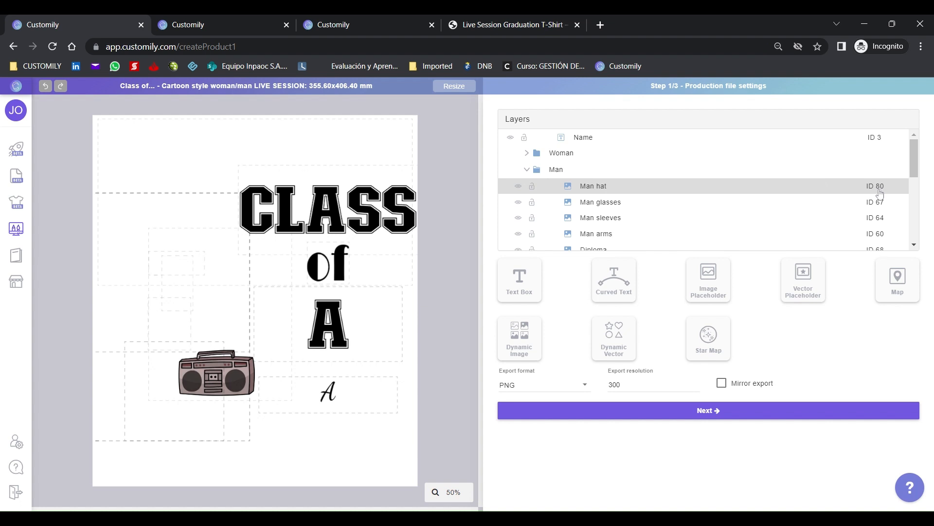
click(526, 152)
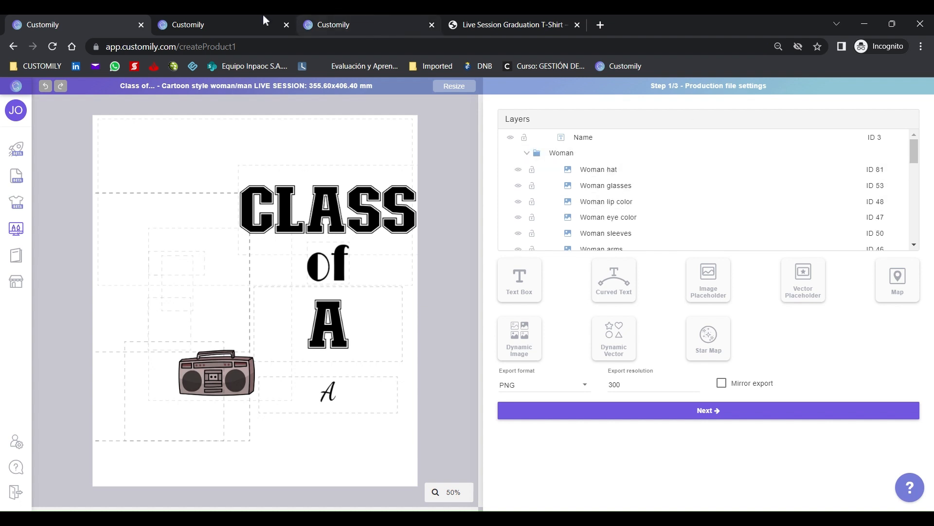
- Set the Dynamic Image ID of the Woman hat option to 81 and save the option set
click(244, 16)
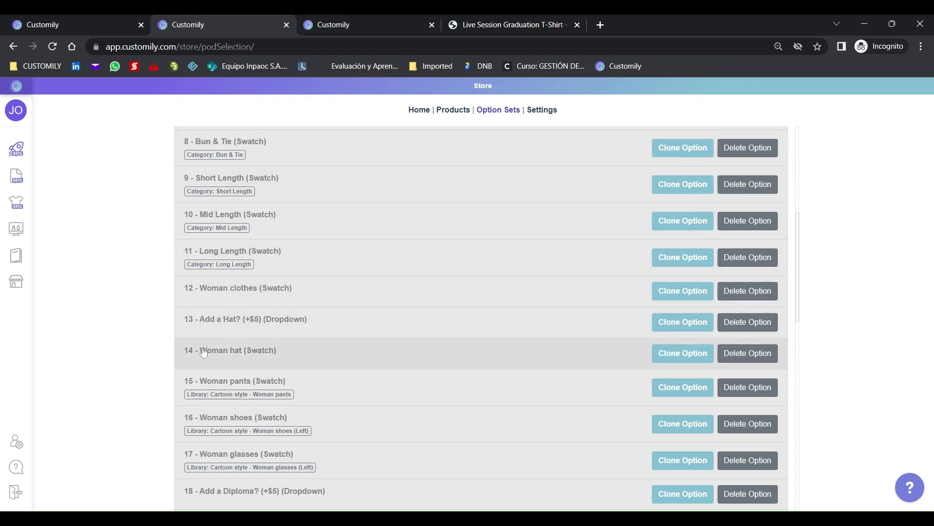
click(309, 358)
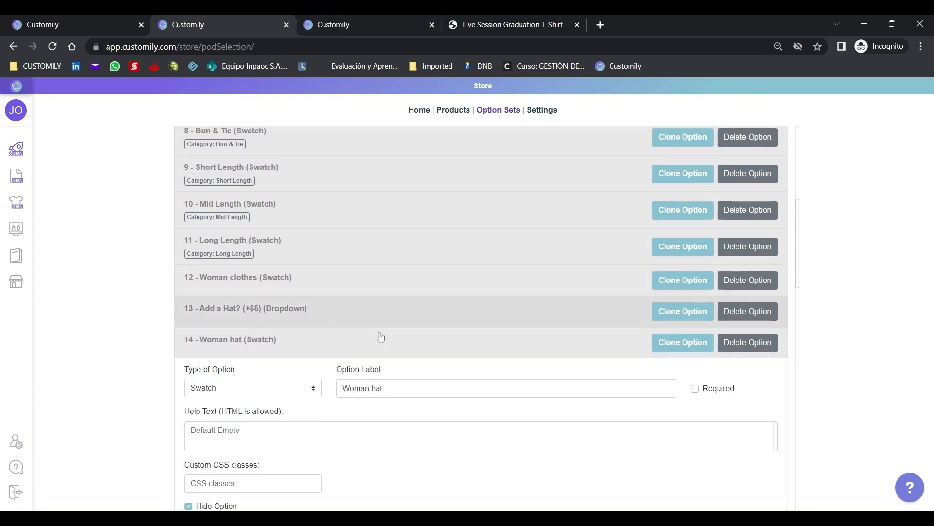
scroll(380, 335, down, 6)
click(468, 246)
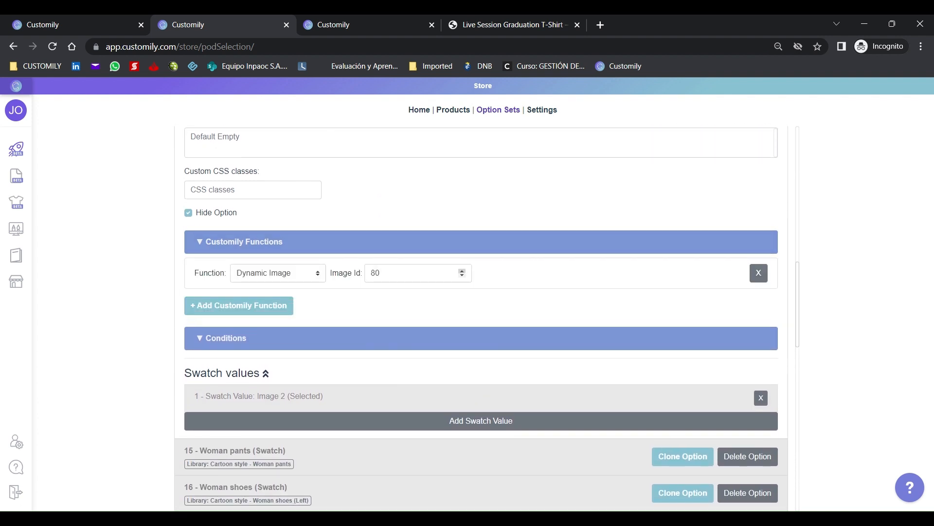
click(461, 270)
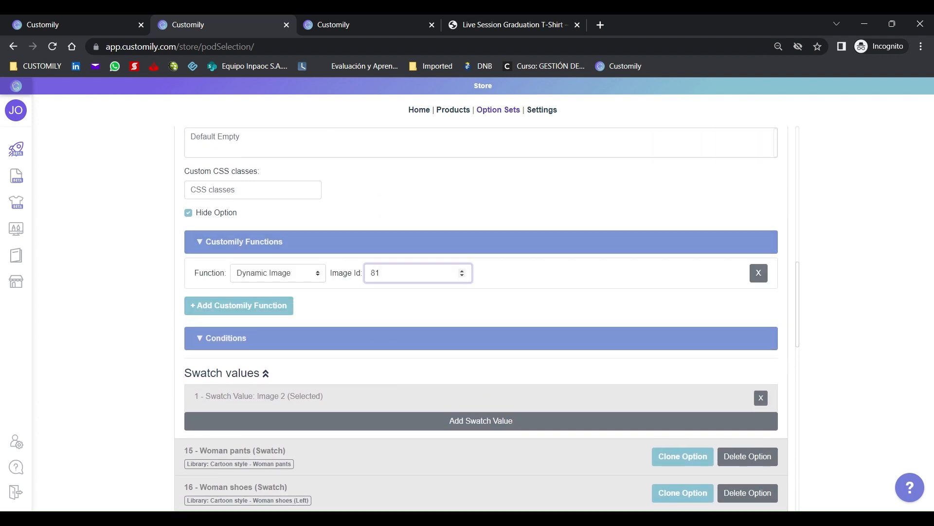
click(380, 310)
scroll(379, 308, down, 15)
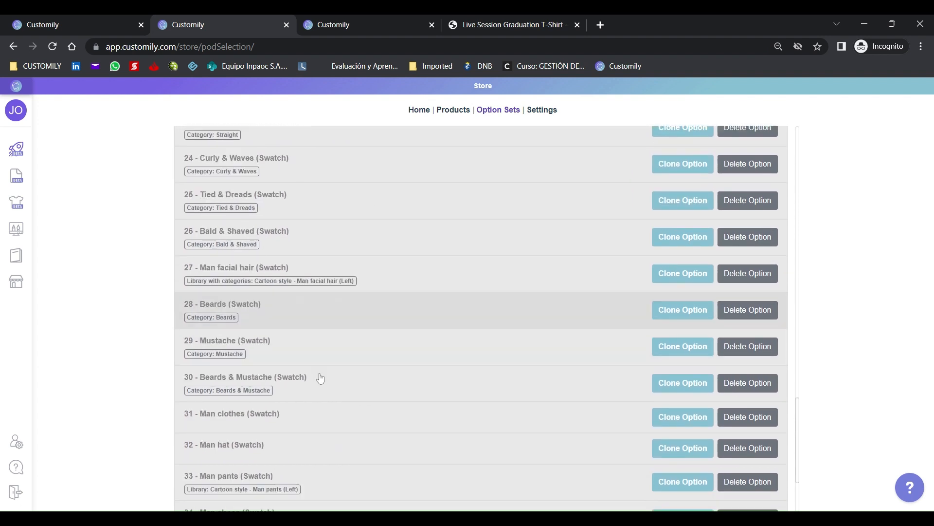
click(275, 493)
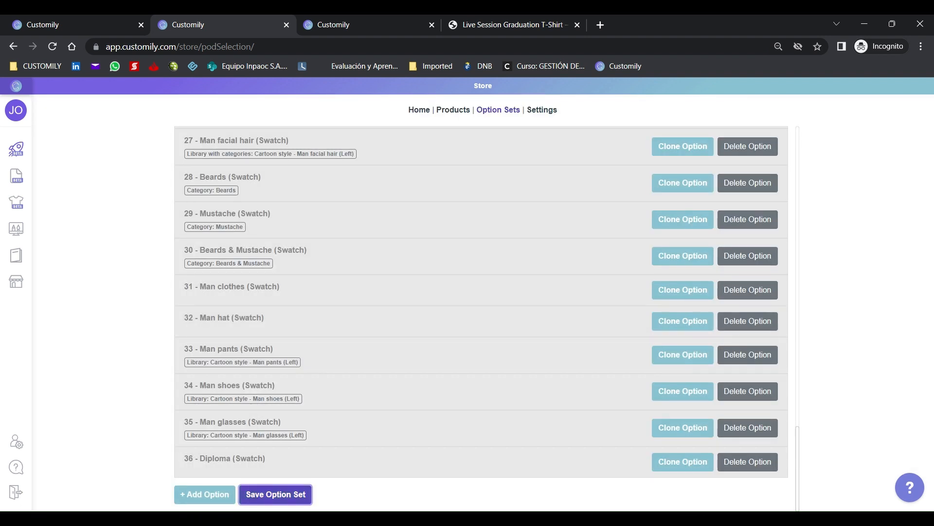
- Switch to the graduation T-shirt store page, reload it, and choose Woman to check the updated preview
click(507, 22)
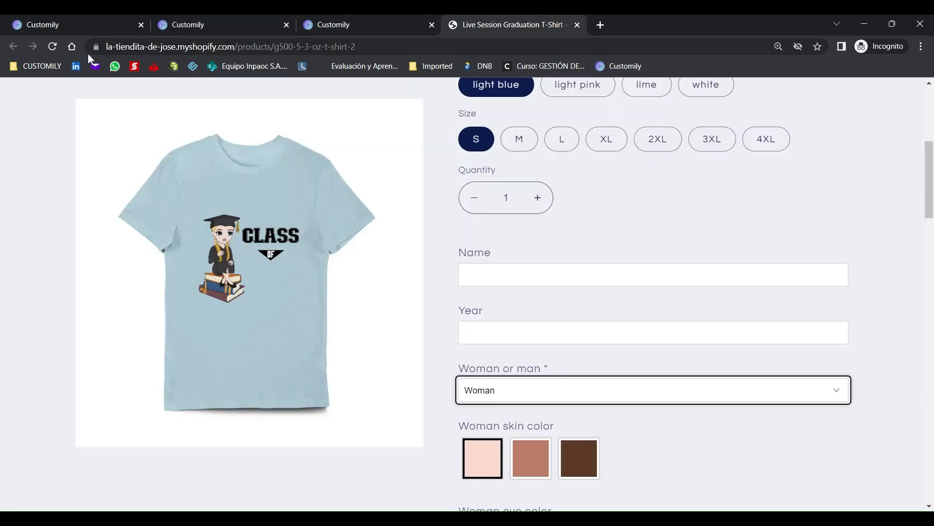
click(51, 47)
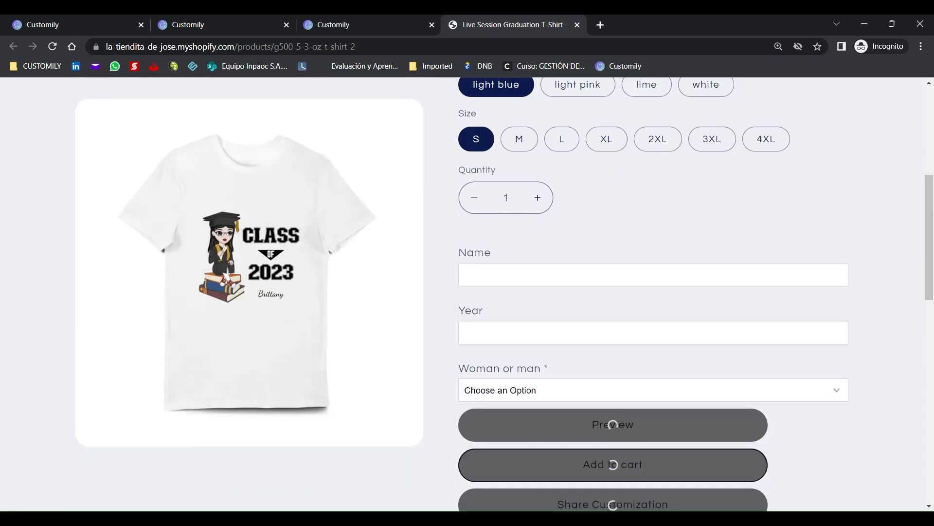
scroll(611, 170, down, 2)
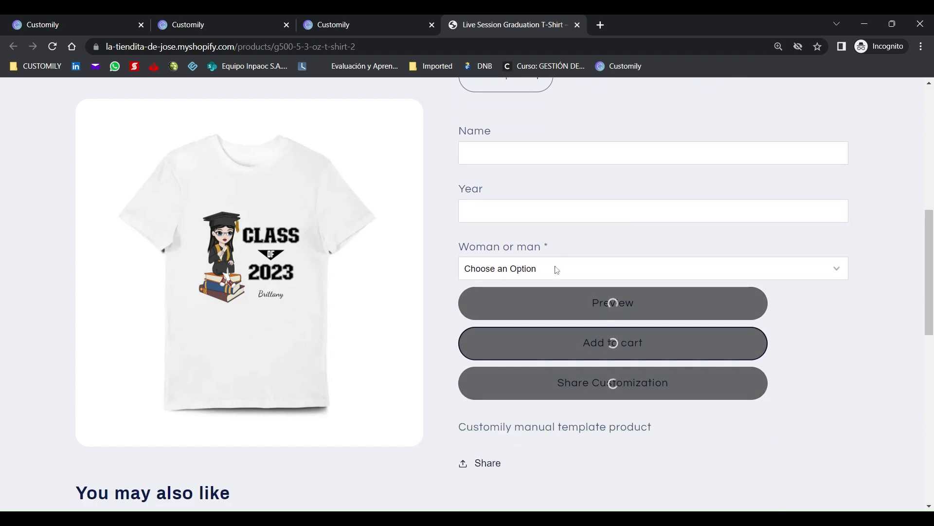
click(529, 300)
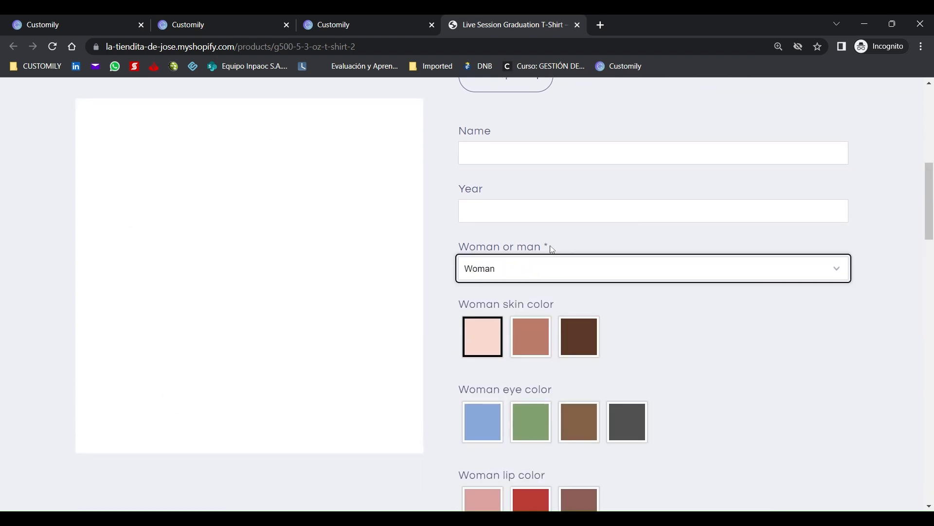
scroll(628, 273, down, 15)
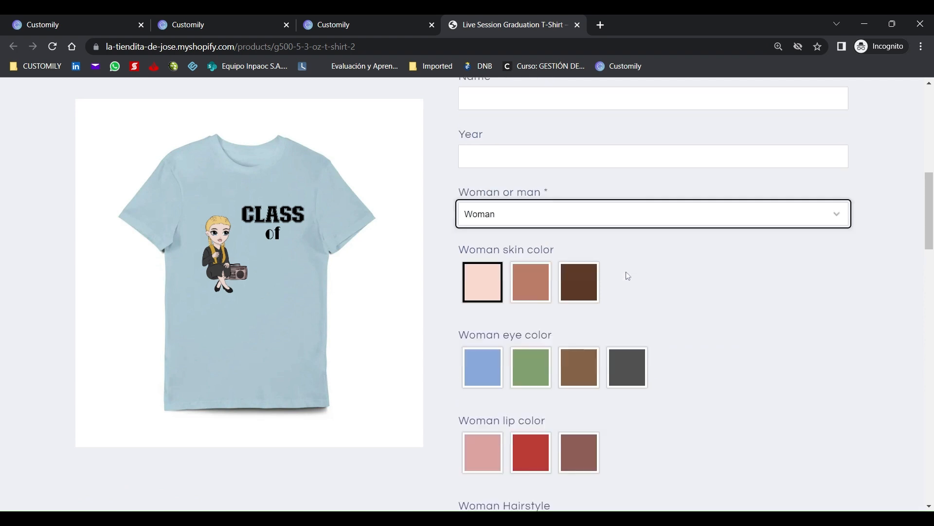
scroll(627, 275, down, 3)
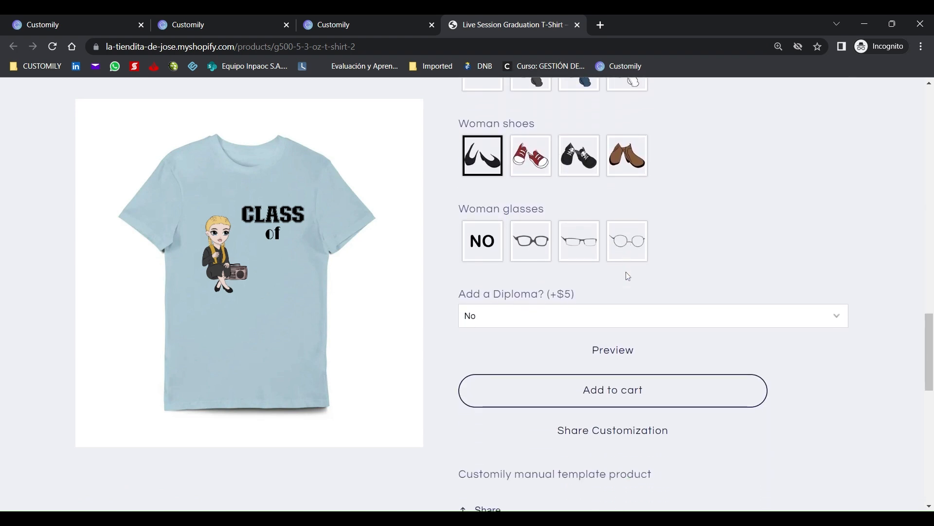
- Set both Add a Hat? (+$5) and Add a Diploma? (+$5) to Yes and check the shirt preview
scroll(564, 308, up, 5)
scroll(583, 357, down, 3)
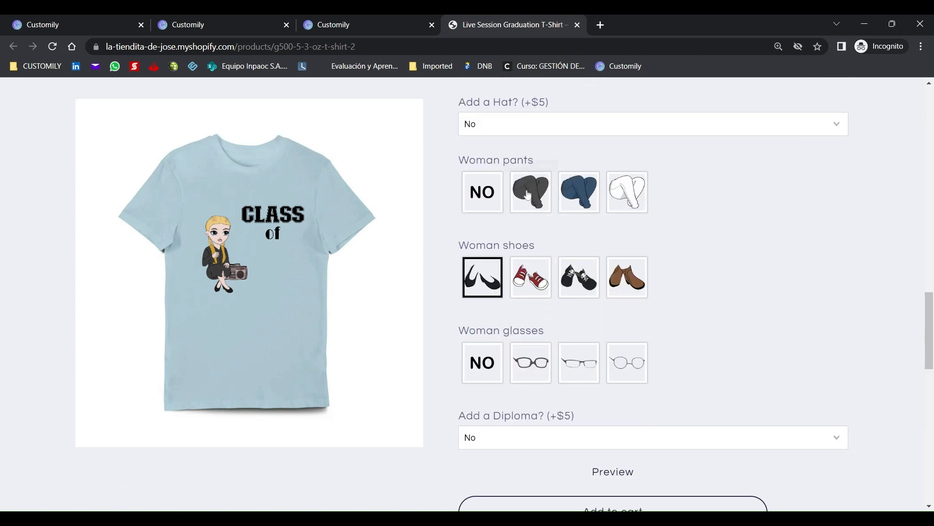
scroll(535, 272, up, 3)
click(509, 276)
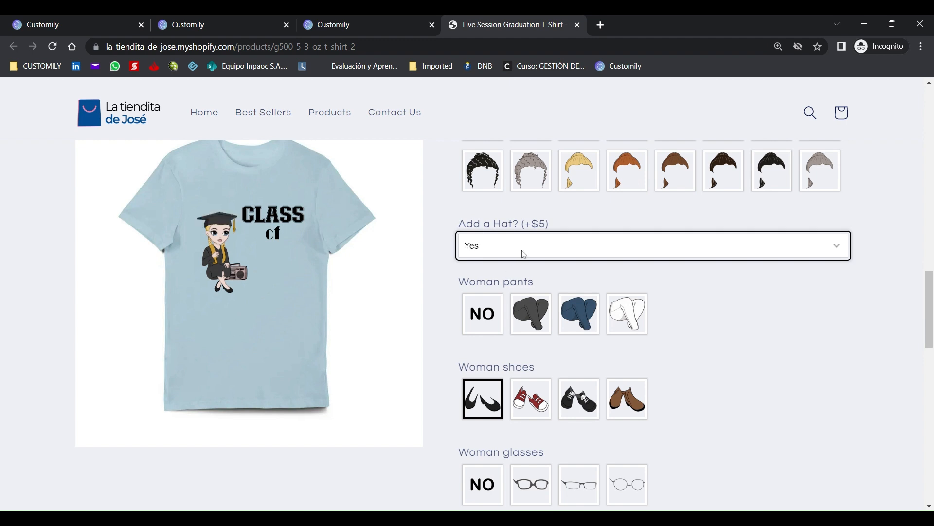
scroll(524, 254, down, 3)
click(514, 393)
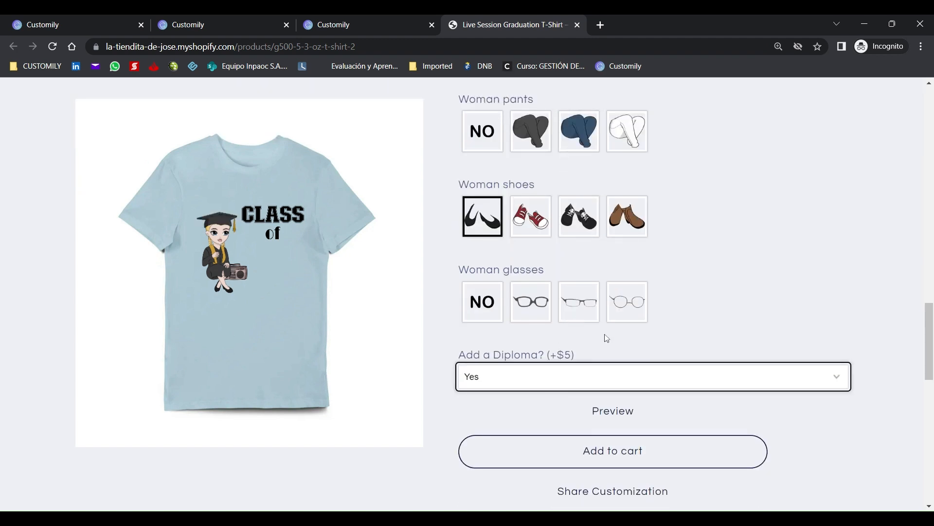
scroll(548, 193, up, 1)
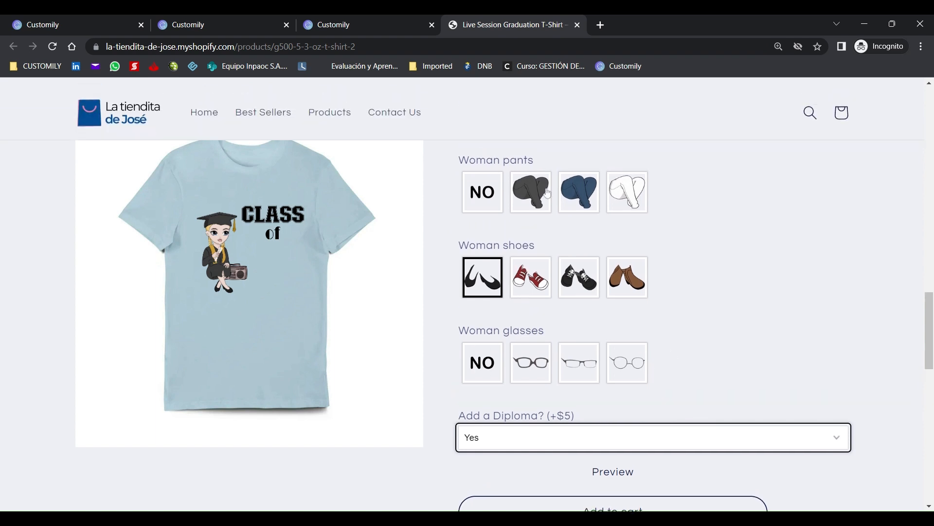
scroll(521, 372, up, 3)
scroll(556, 379, down, 3)
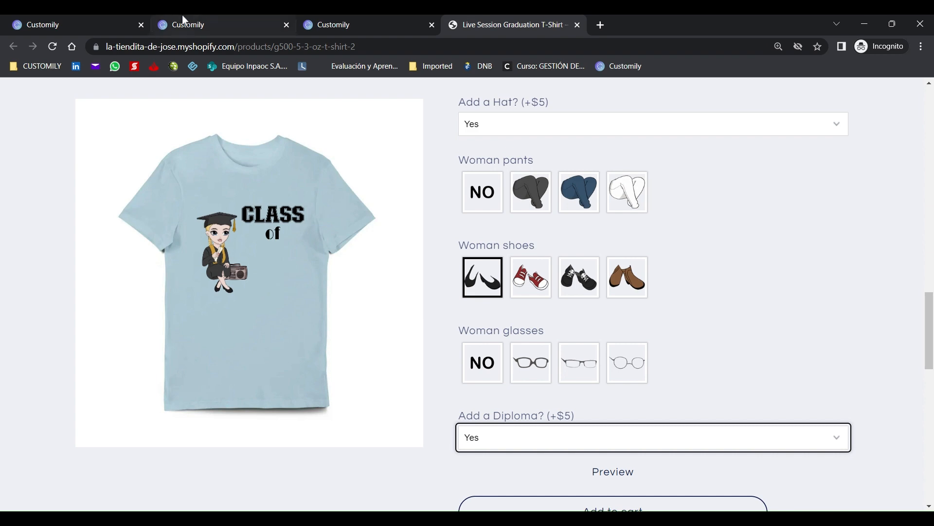
- Back in the Customily option set, move the Add a Hat? dropdown and the Woman hat swatch directly below Woman glasses
click(214, 20)
scroll(338, 204, up, 10)
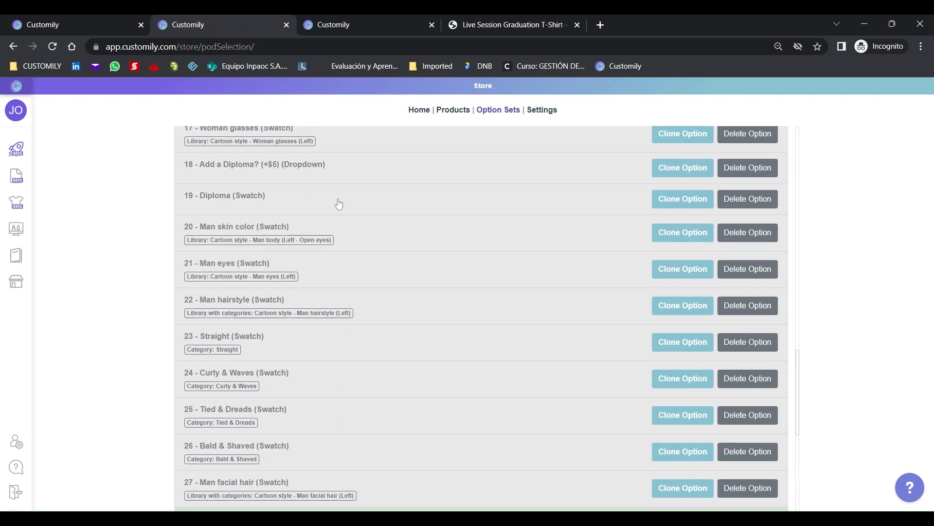
scroll(372, 234, down, 1)
scroll(371, 233, up, 12)
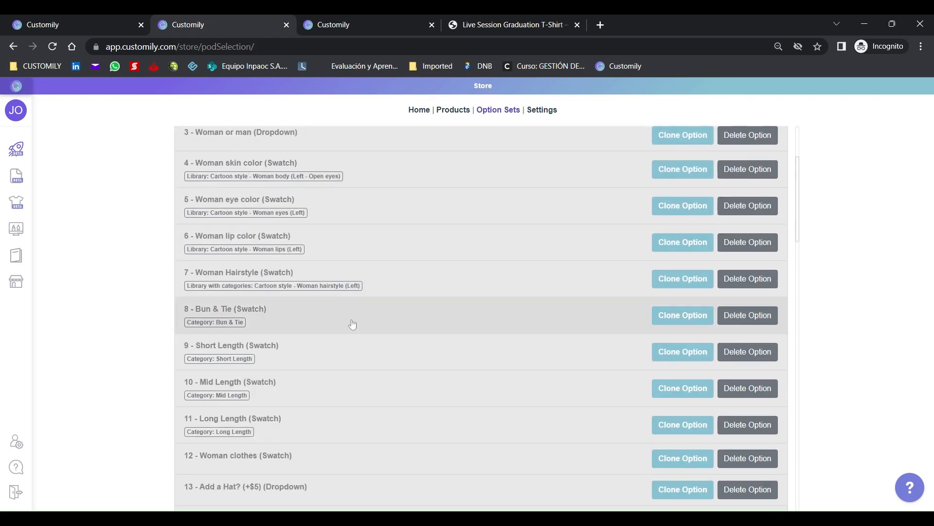
scroll(340, 336, down, 3)
click(336, 345)
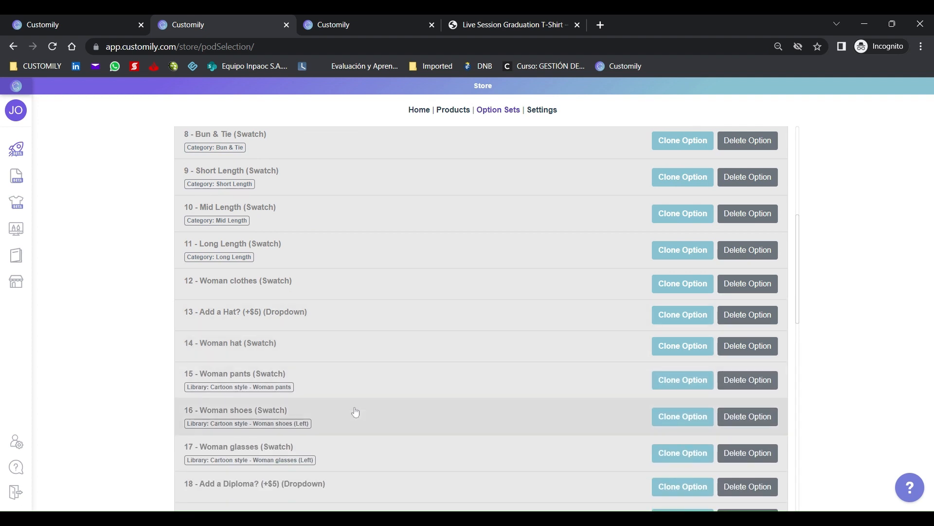
scroll(355, 419, down, 1)
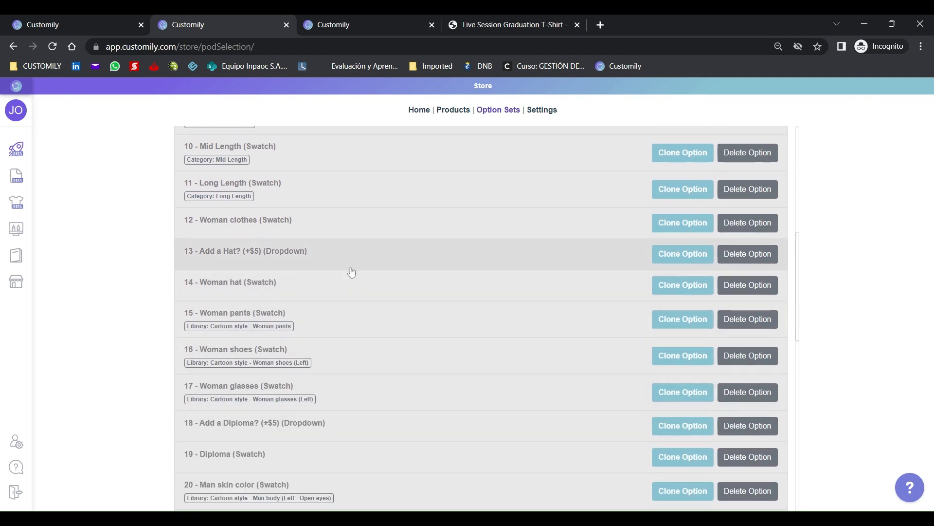
drag(349, 263, 354, 385)
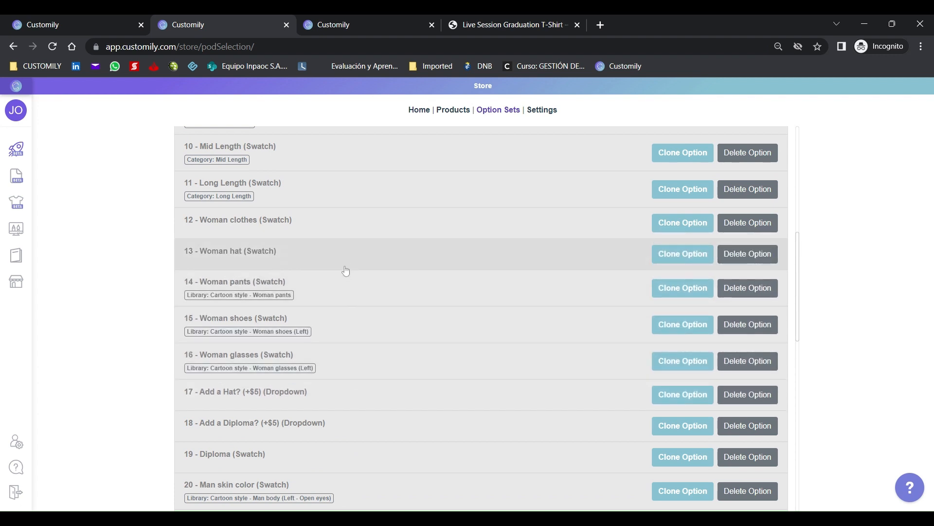
drag(346, 271, 331, 396)
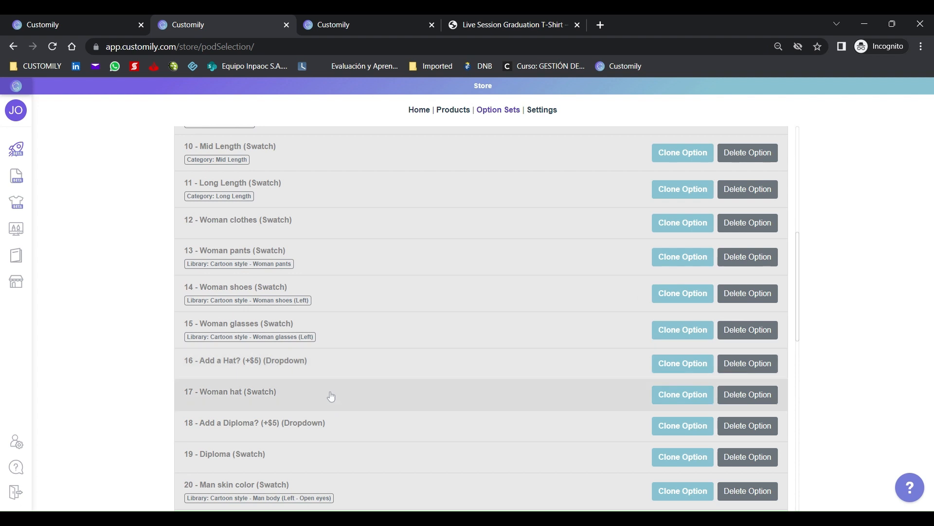
- Examine the man options and the swatch values of Man facial hair, including the No value
scroll(338, 451, down, 3)
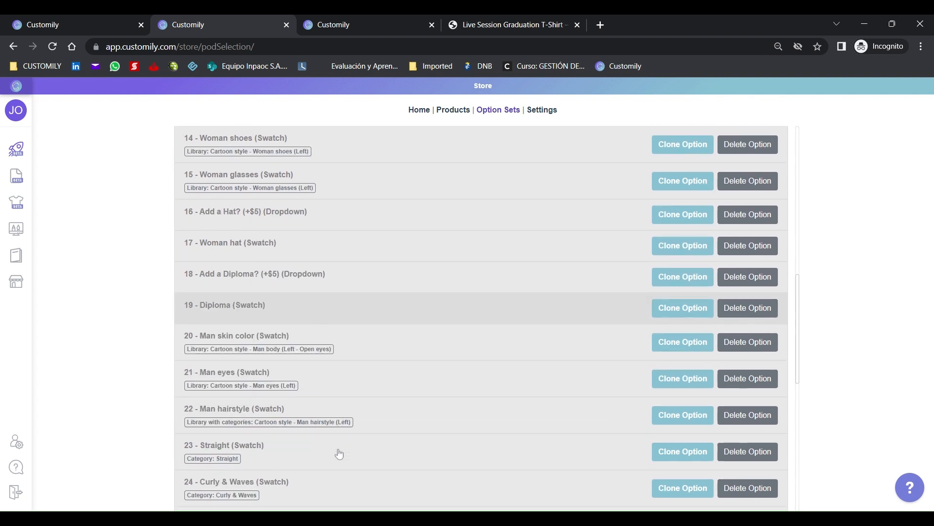
scroll(339, 453, down, 2)
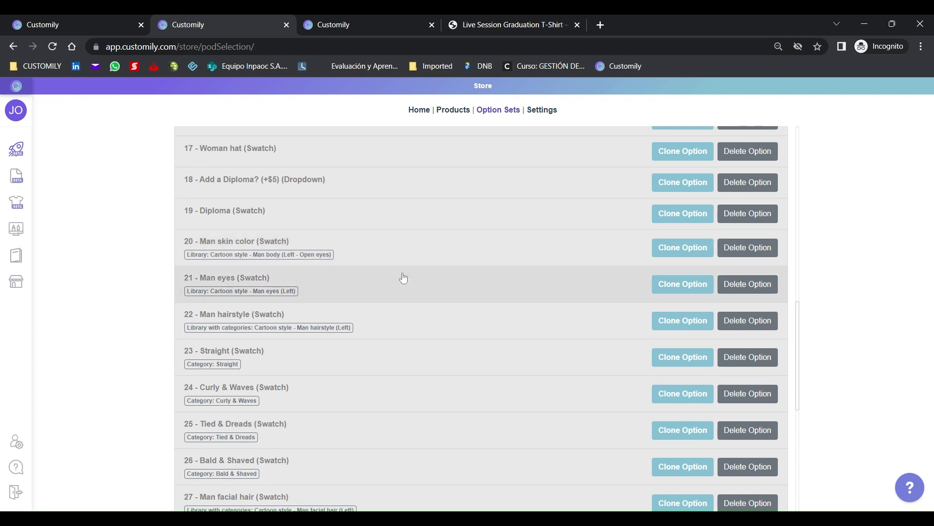
scroll(427, 324, down, 3)
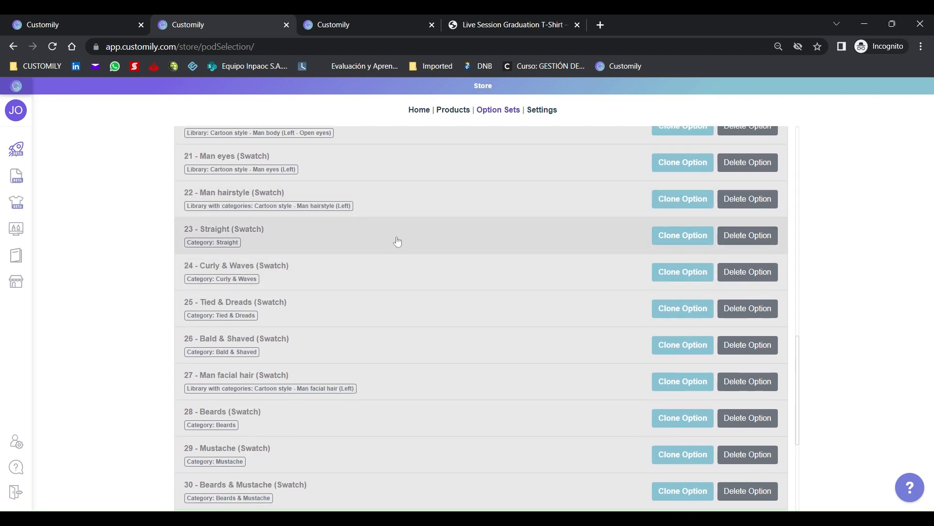
scroll(404, 314, down, 2)
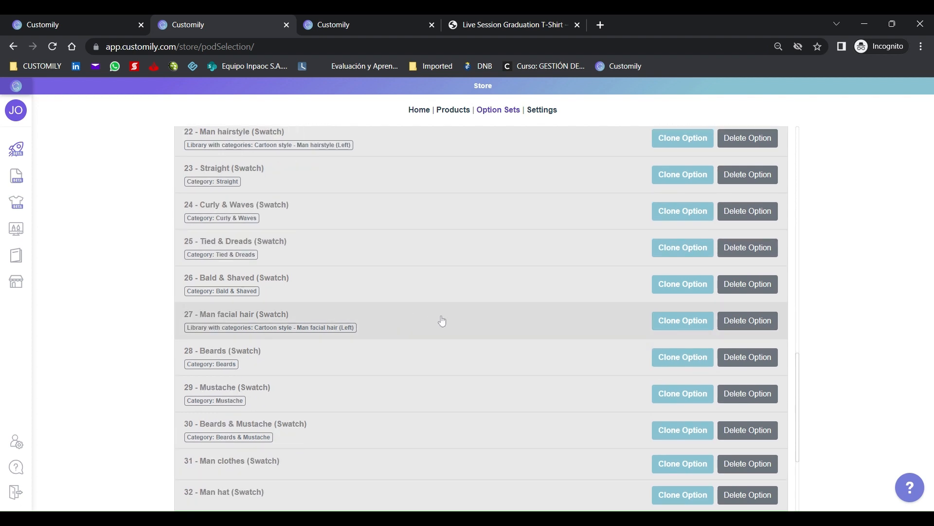
scroll(432, 297, down, 2)
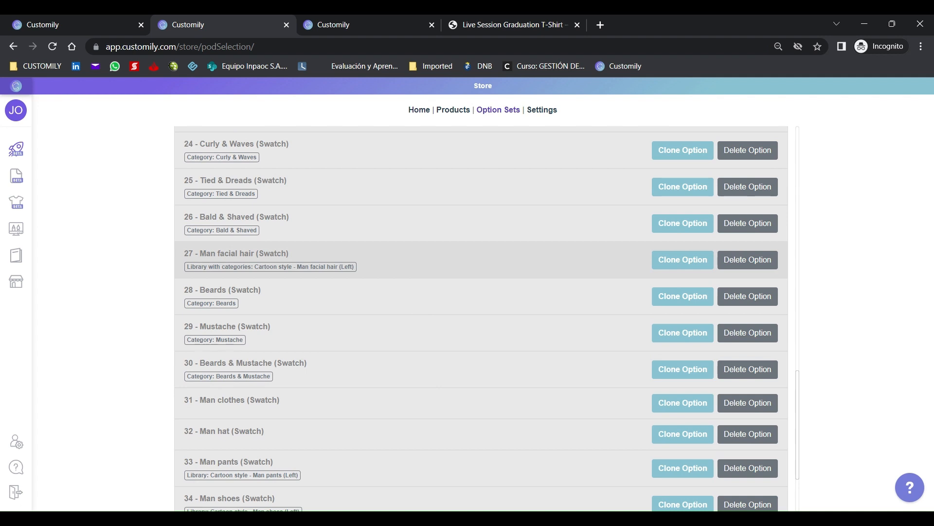
click(422, 270)
scroll(396, 244, down, 5)
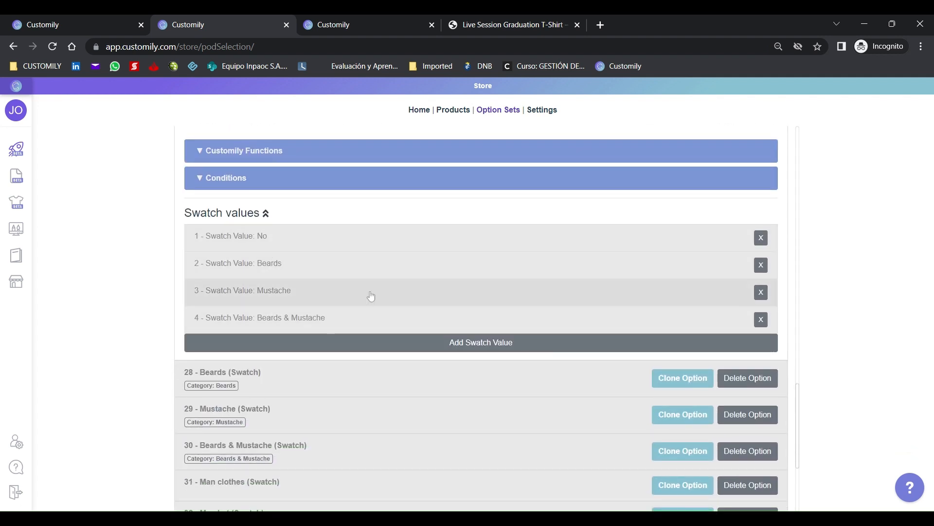
click(339, 243)
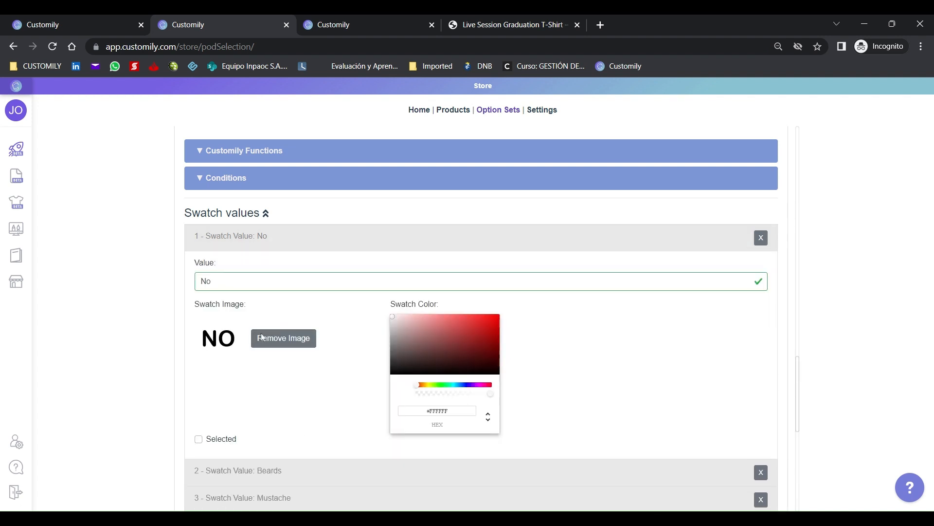
click(354, 241)
scroll(369, 252, down, 2)
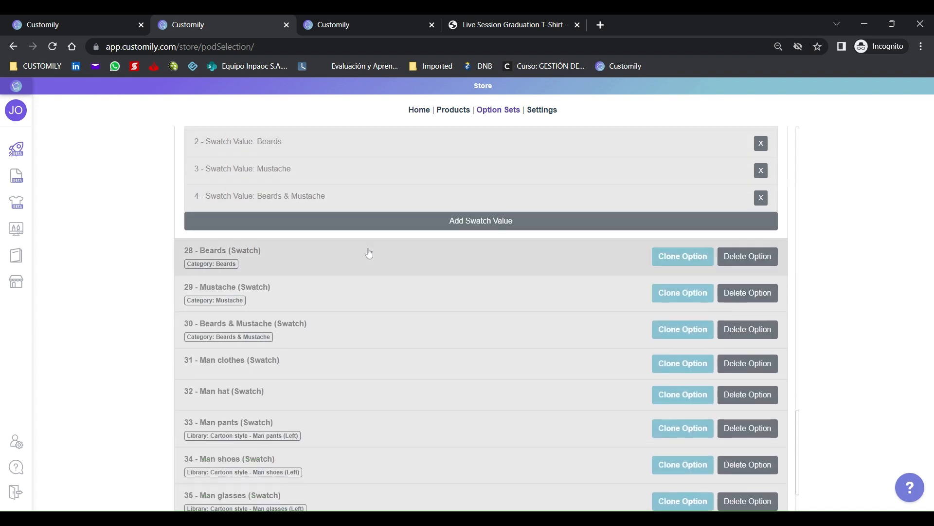
scroll(369, 253, up, 5)
click(397, 267)
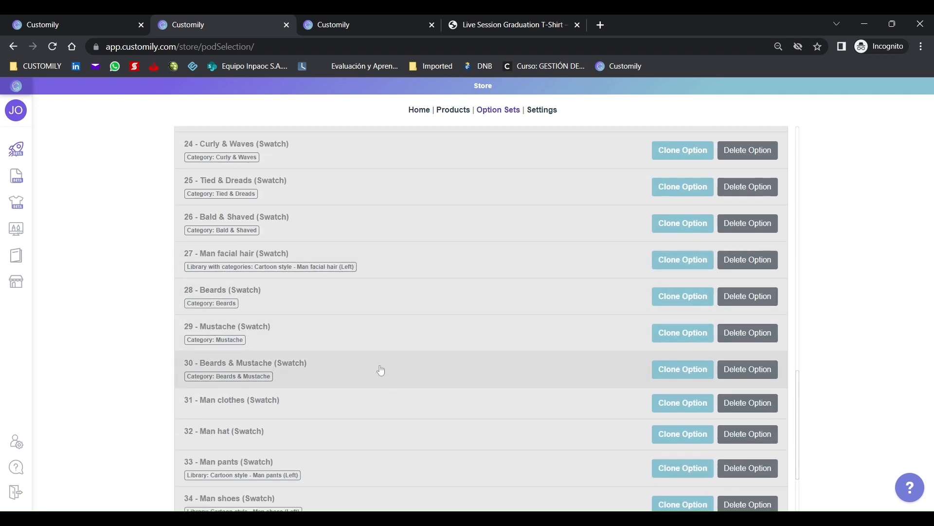
- Move the Man hat swatch below Man glasses in the option set
scroll(381, 370, down, 3)
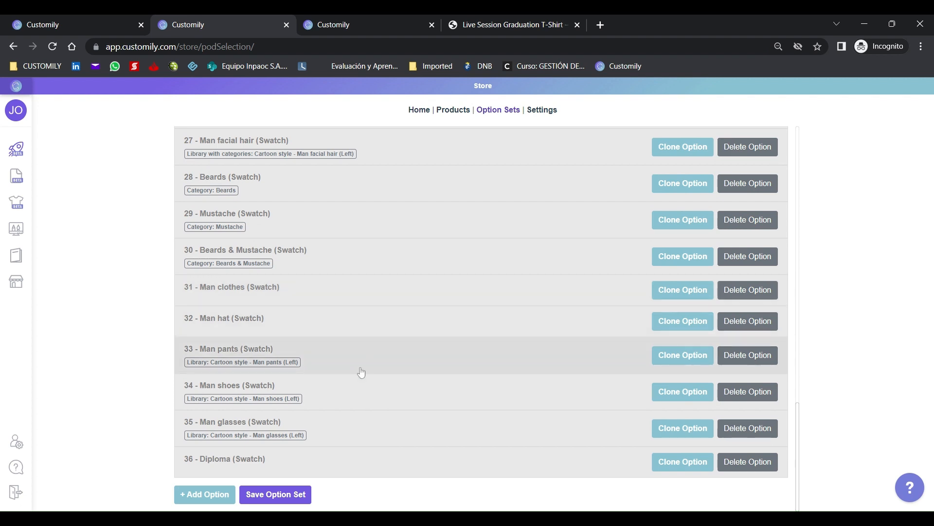
drag(362, 326, 370, 401)
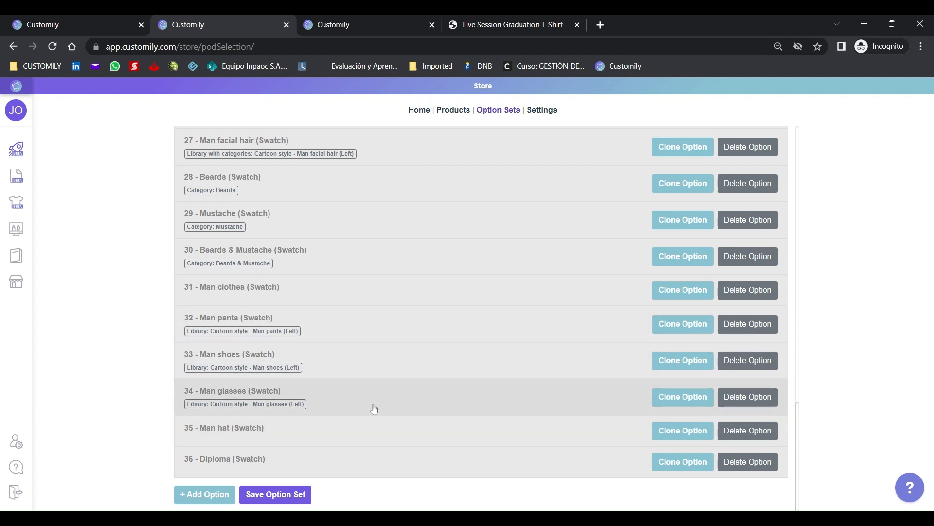
- Clone the Add a Hat? (+$5) dropdown and place the copy between Man glasses and Man hat
scroll(411, 371, up, 8)
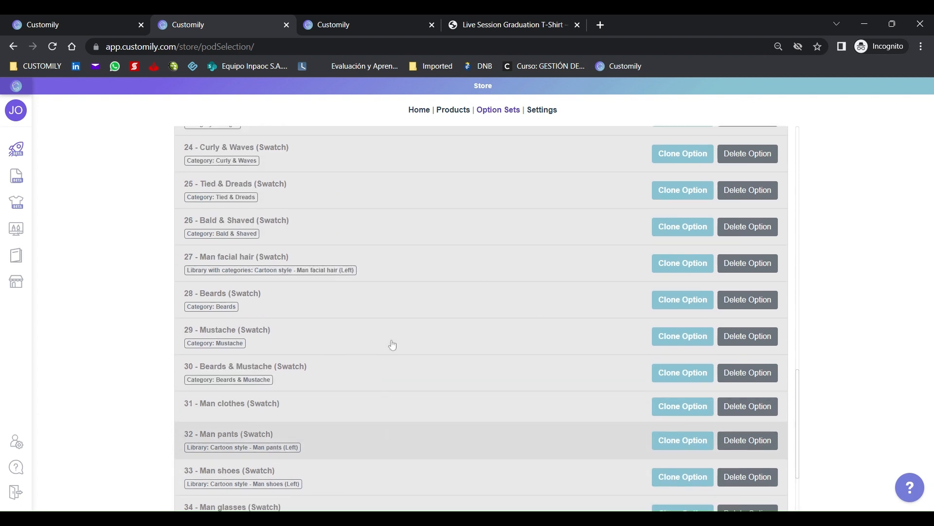
scroll(326, 223, up, 1)
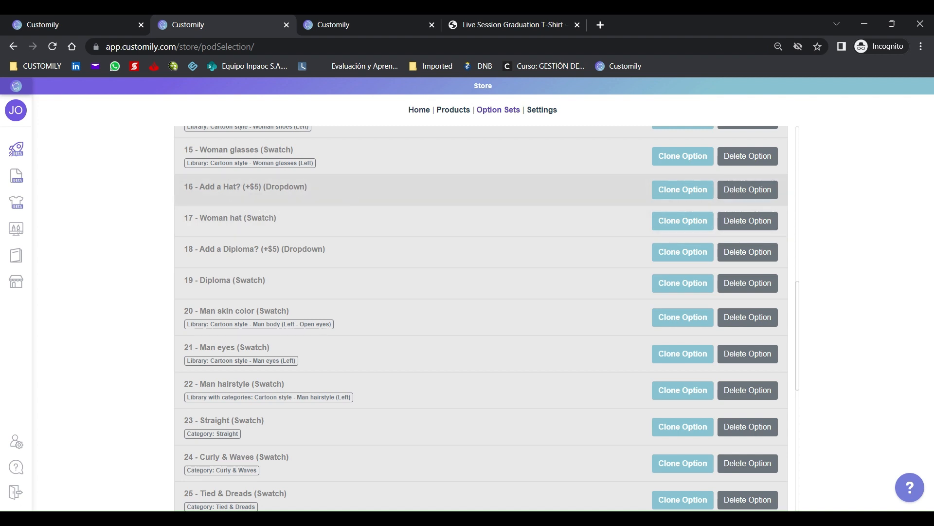
click(684, 192)
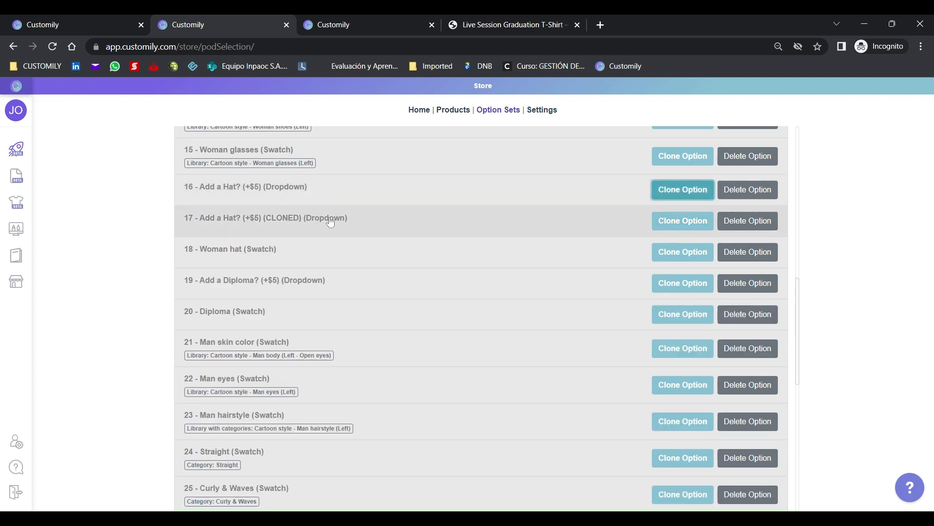
mouse_move(332, 230)
mouse_down()
mouse_move(333, 505)
mouse_move(333, 399)
mouse_up()
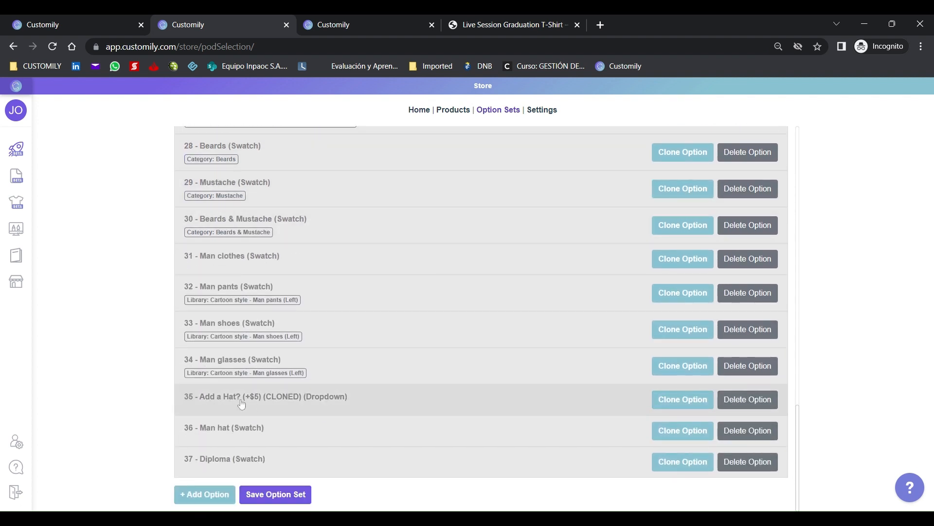
- Remove the (CLONED) suffix from the copied dropdown's option label, leaving Add a Hat? (+$5)
click(392, 404)
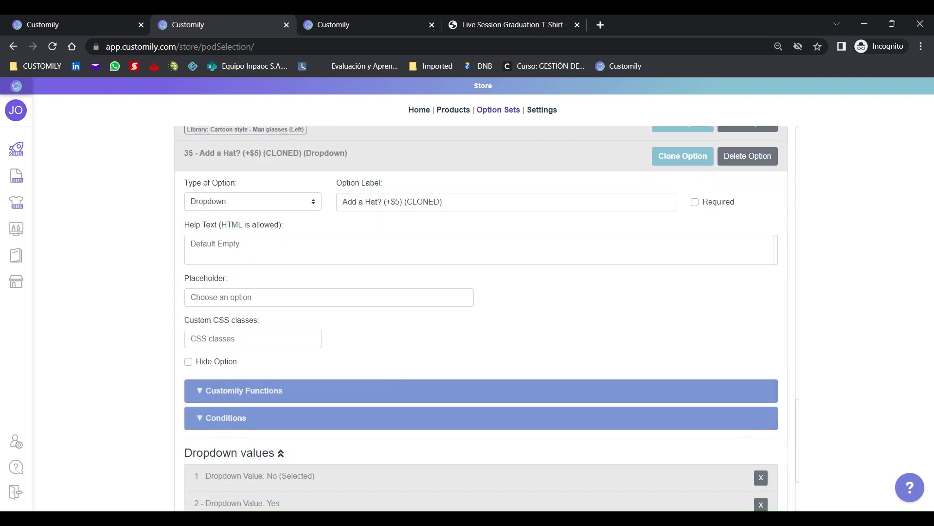
drag(444, 202, 405, 202)
key(BackSpace)
key(BackSpace)
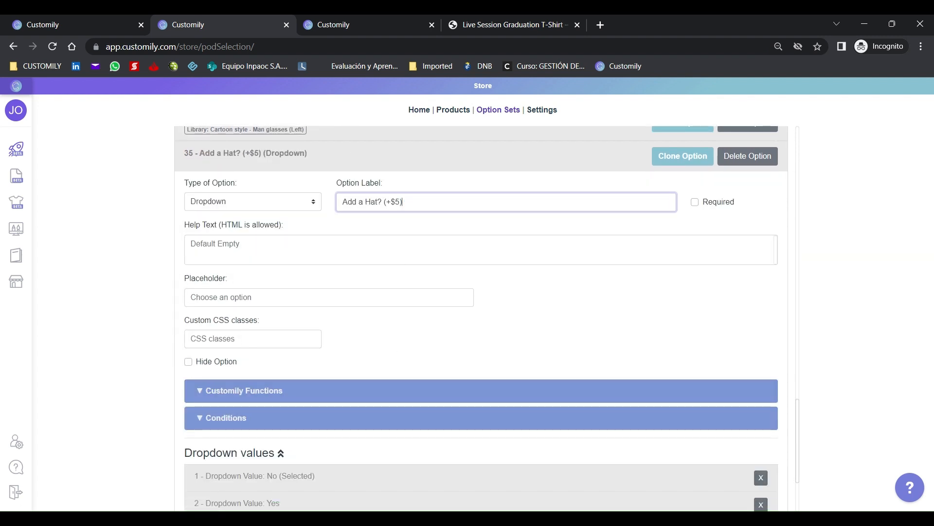
- Show the copied Add a Hat? (+$5) dropdown when Woman or man is Man, and check its function and the Yes value's product
scroll(390, 294, down, 3)
click(390, 292)
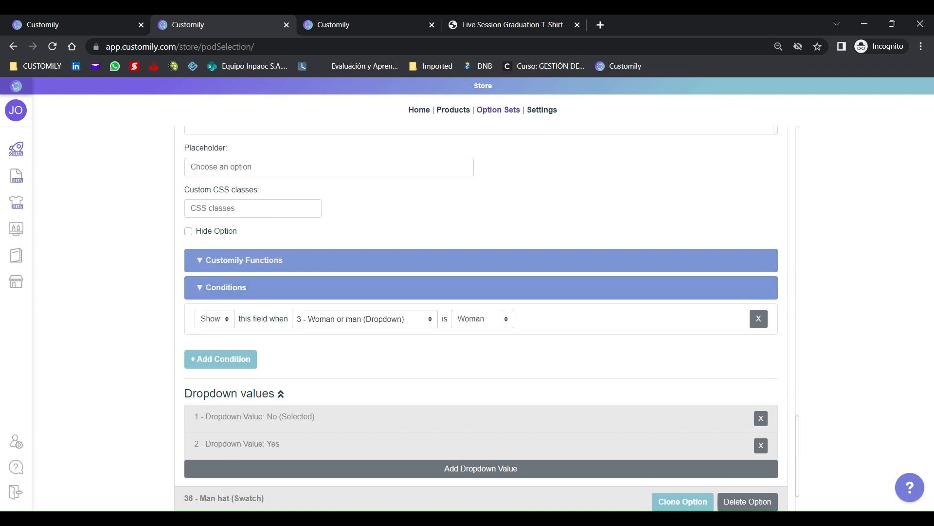
click(467, 325)
click(428, 263)
scroll(346, 316, down, 3)
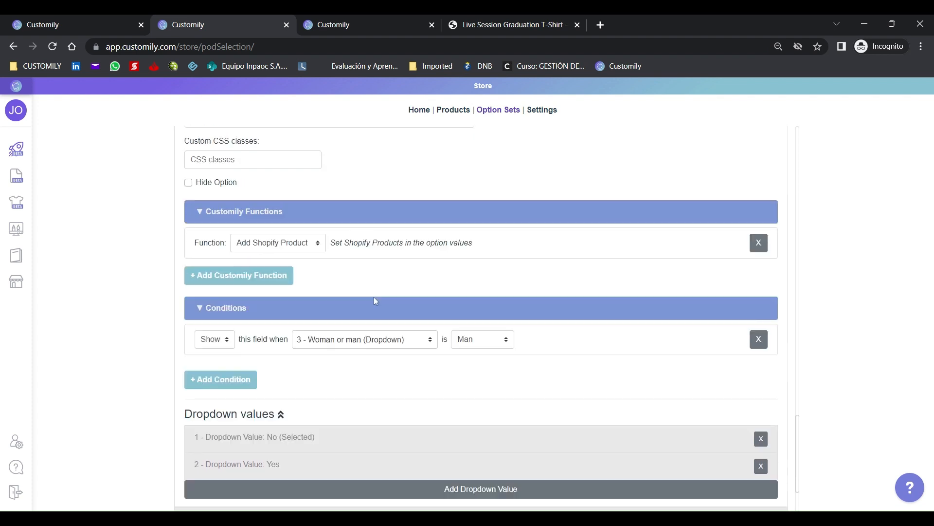
click(294, 377)
scroll(292, 370, down, 2)
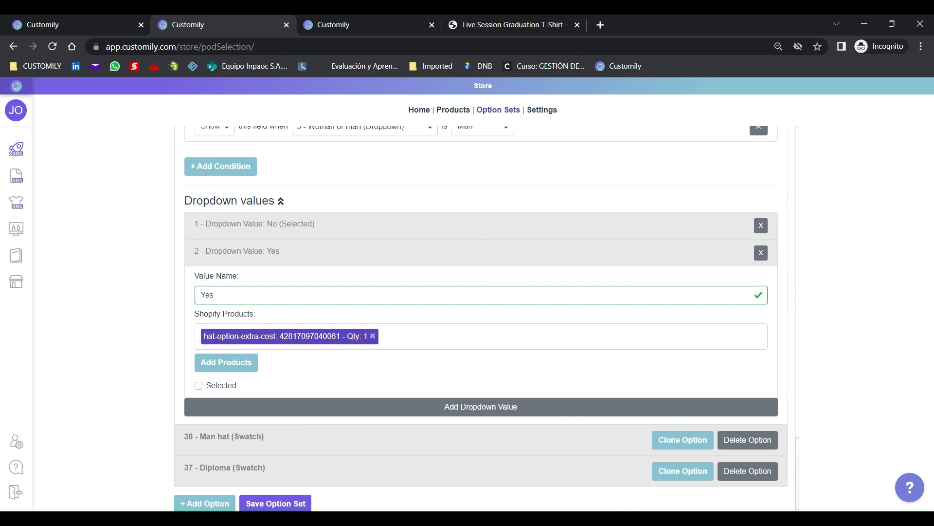
scroll(318, 429, down, 1)
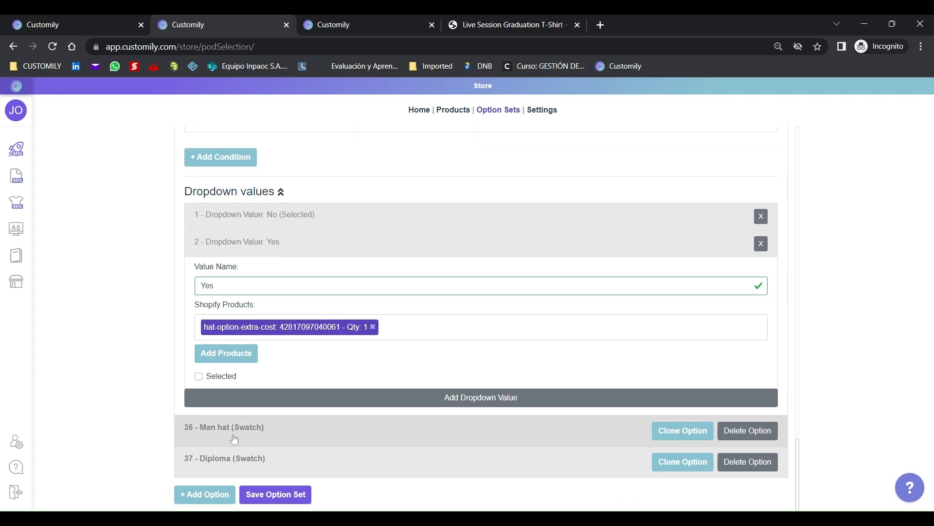
- Set the Image Id of the Man hat swatch's Dynamic Image function to 80
click(301, 433)
scroll(452, 341, down, 5)
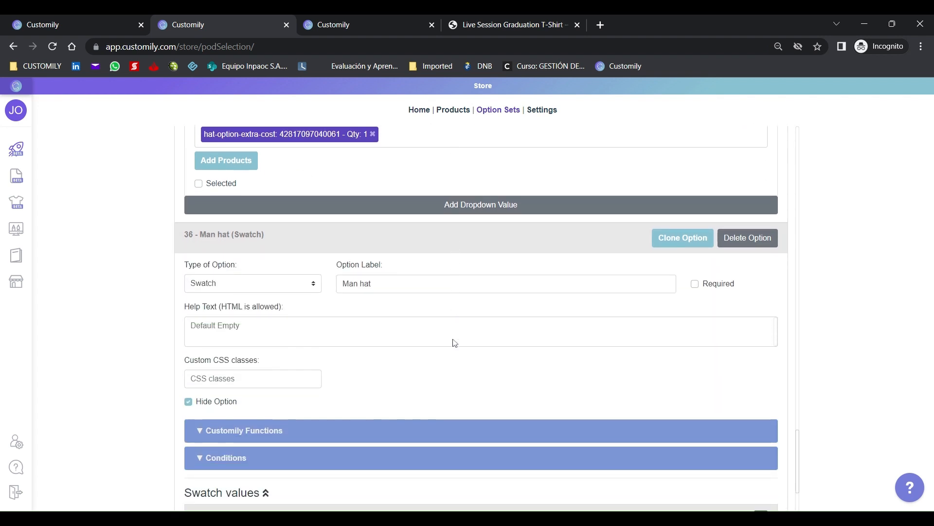
click(385, 316)
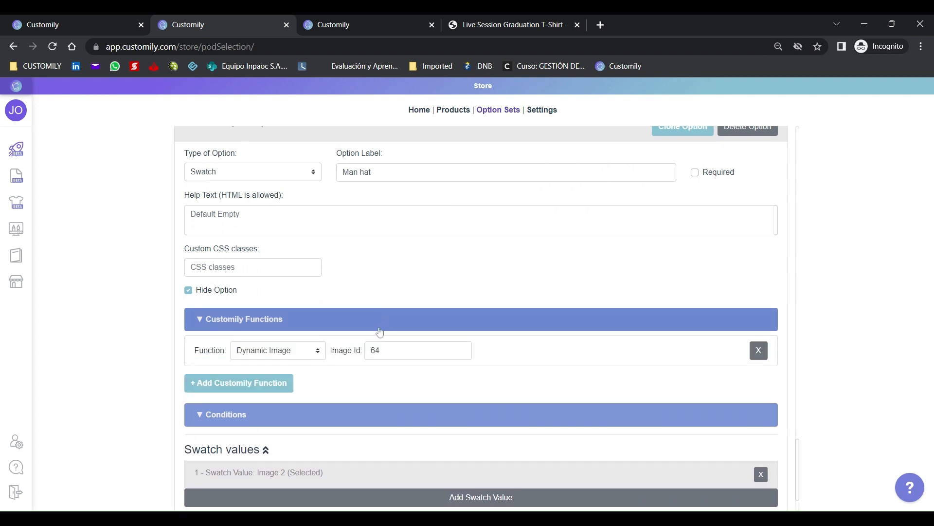
click(350, 349)
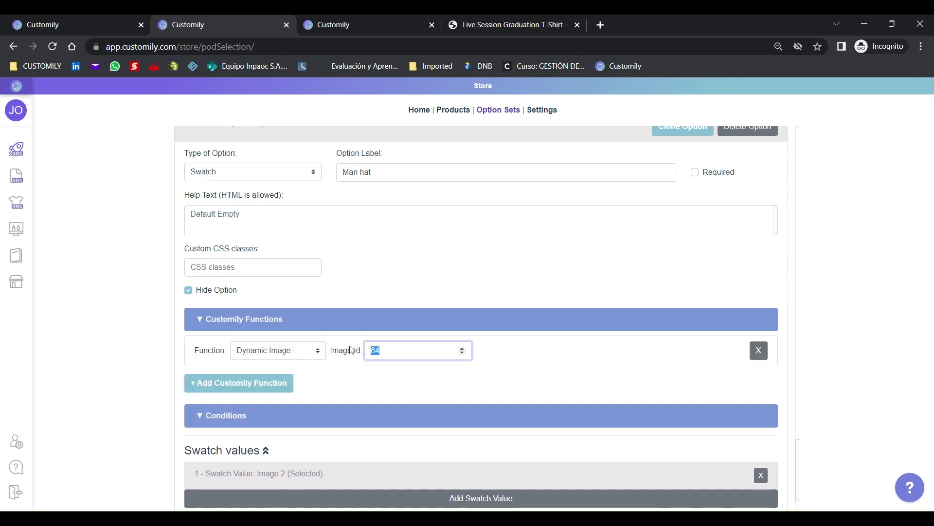
click(423, 274)
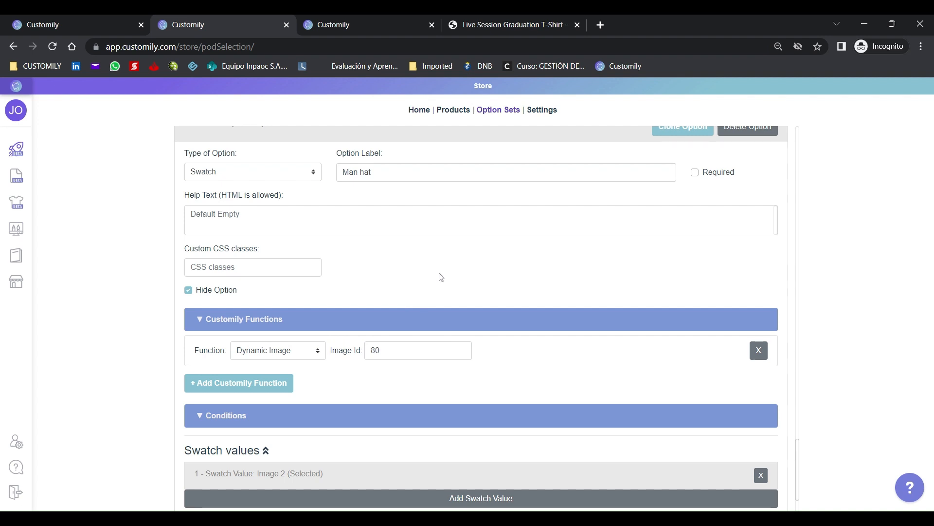
- Change the Man hat swatch's condition to show it when option 35, Add a Hat? (+$5), is Yes
scroll(428, 302, down, 1)
click(411, 347)
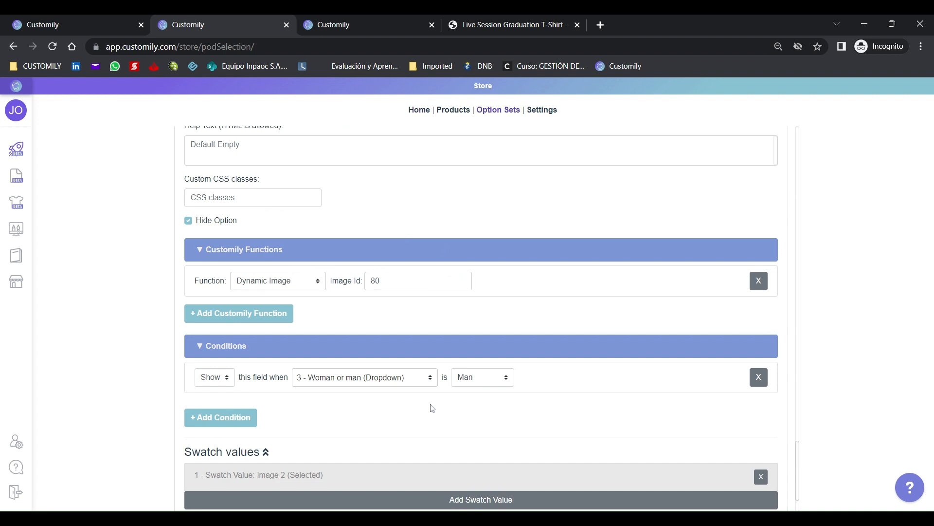
click(365, 377)
scroll(435, 338, down, 1)
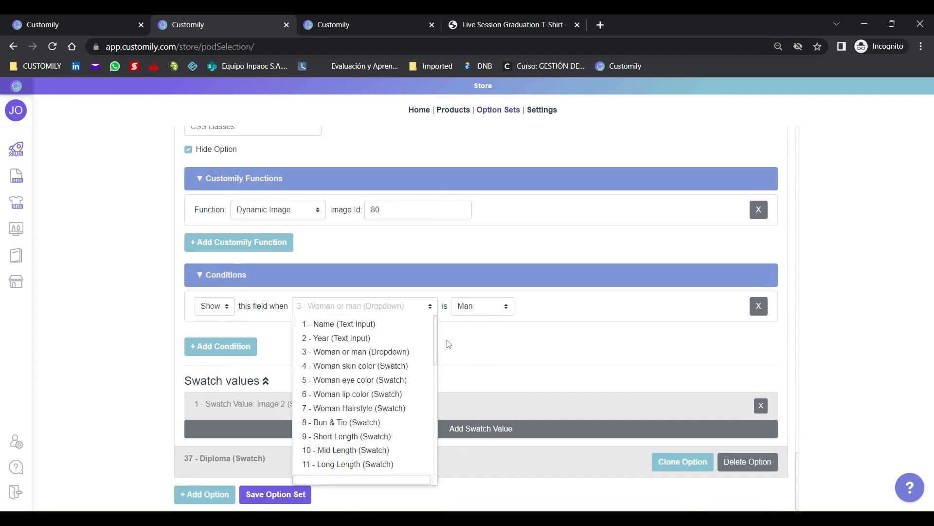
drag(436, 338, 438, 470)
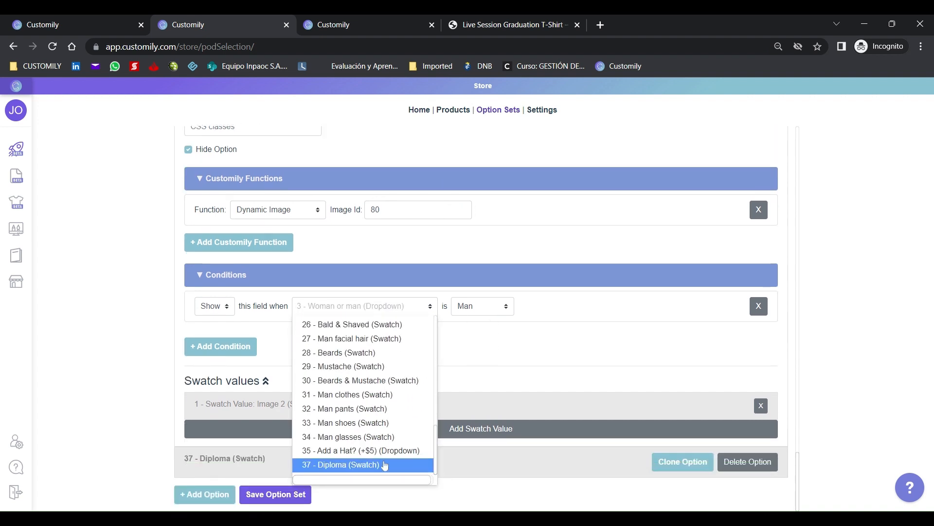
click(329, 451)
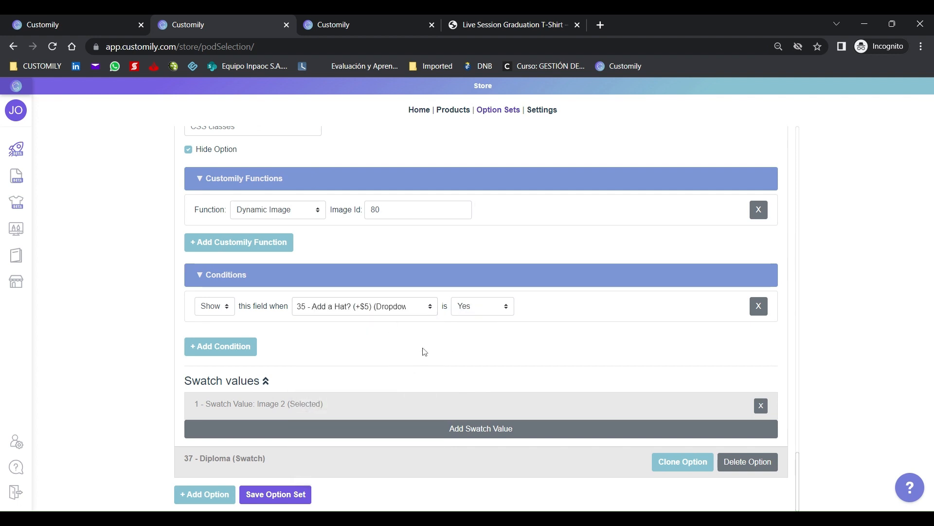
- Clone the Add a Diploma? (+$5) dropdown and place the copy between Man hat and the last Diploma swatch
scroll(421, 351, up, 10)
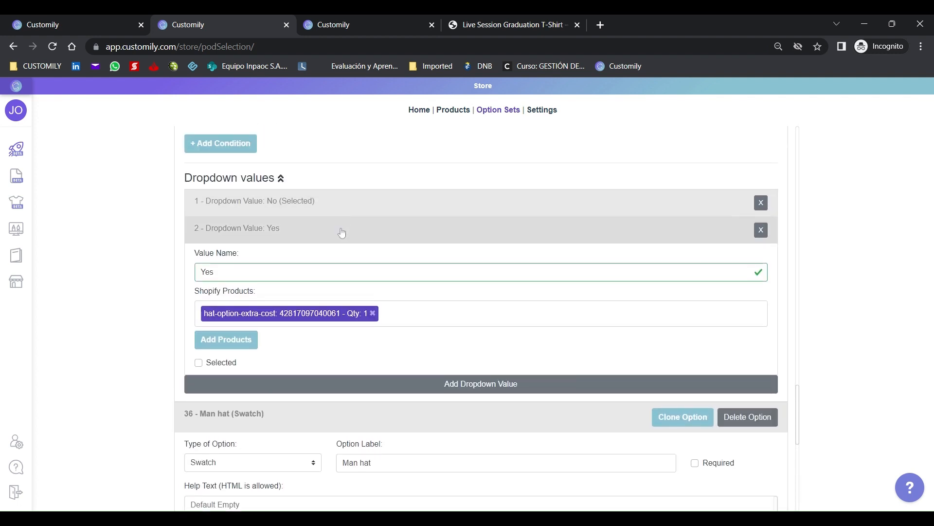
scroll(347, 249, up, 5)
click(364, 224)
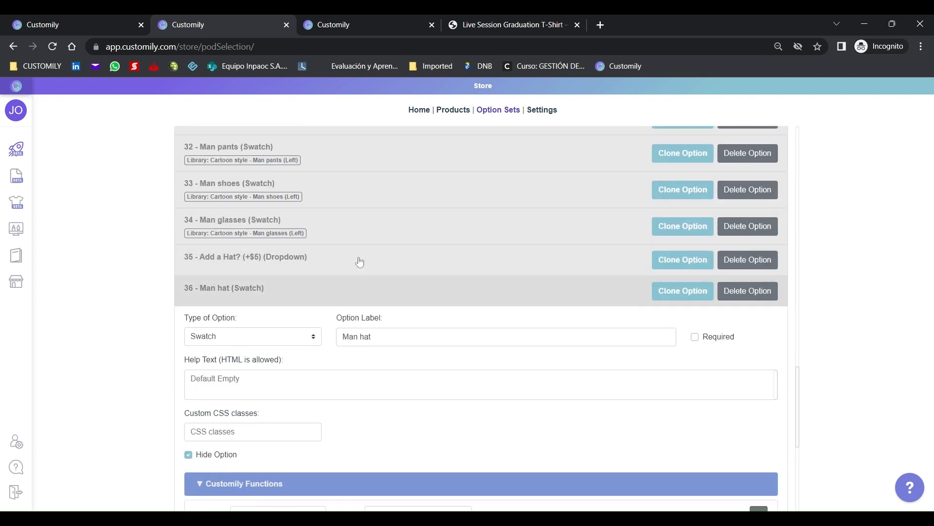
scroll(389, 276, up, 12)
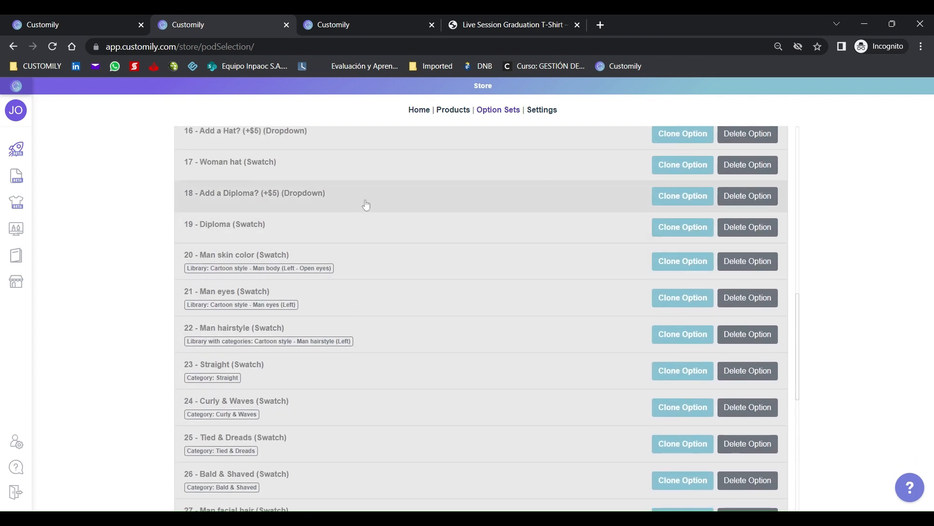
click(683, 196)
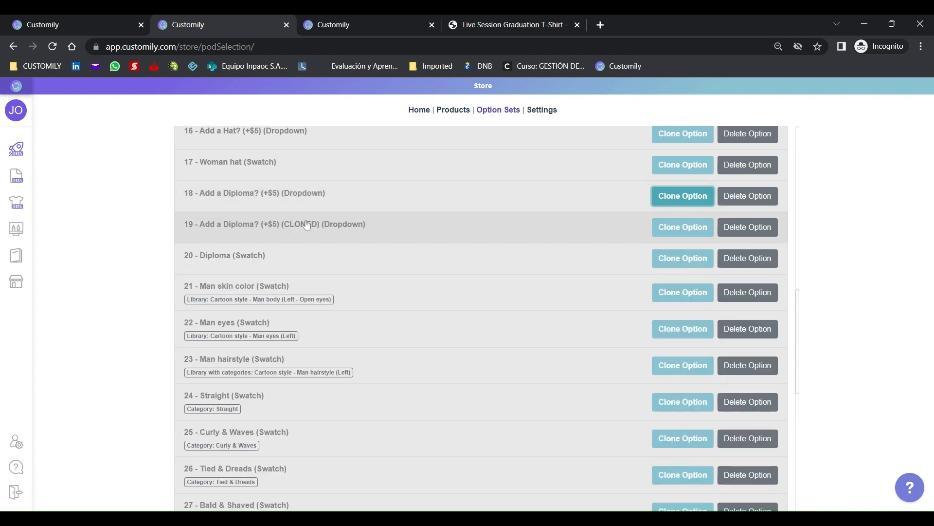
scroll(311, 237, down, 10)
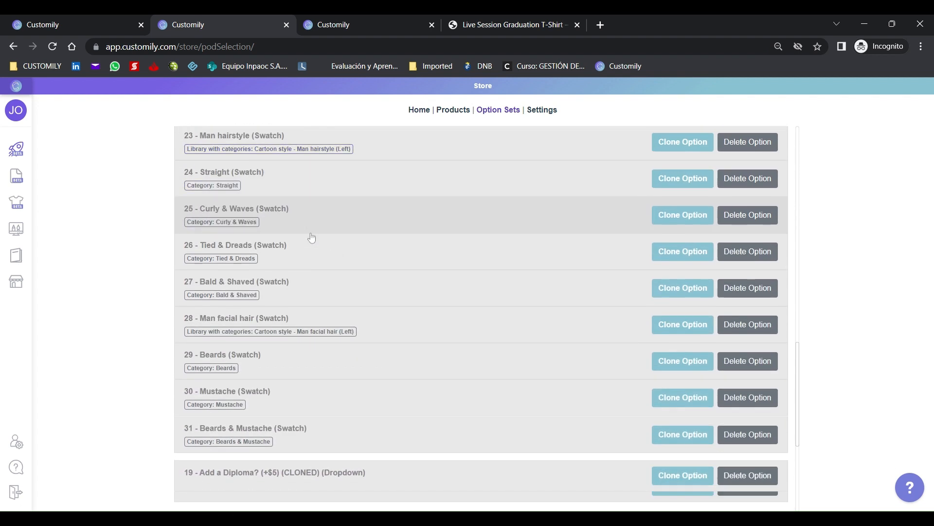
drag(344, 457, 344, 432)
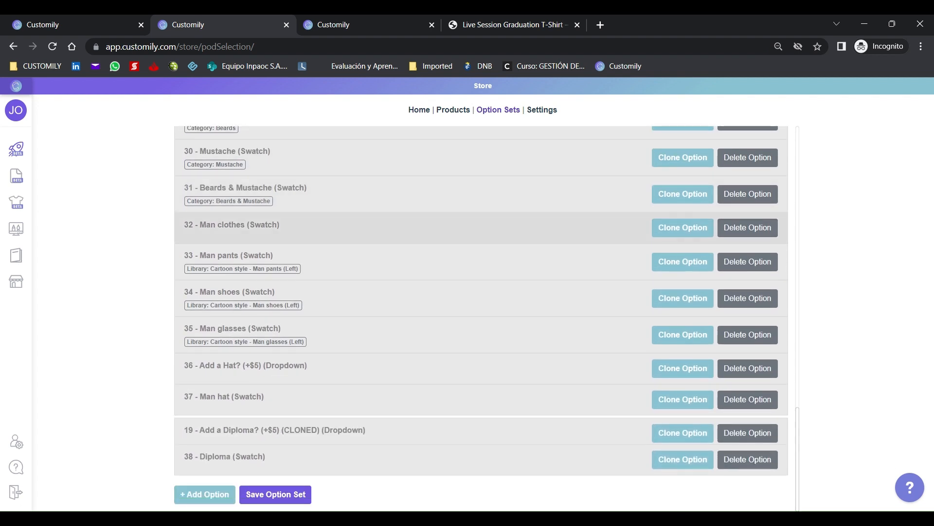
- Remove the (CLONED) suffix from the copied diploma dropdown's option label, leaving Add a Diploma? (+$5)
click(344, 433)
scroll(482, 341, down, 5)
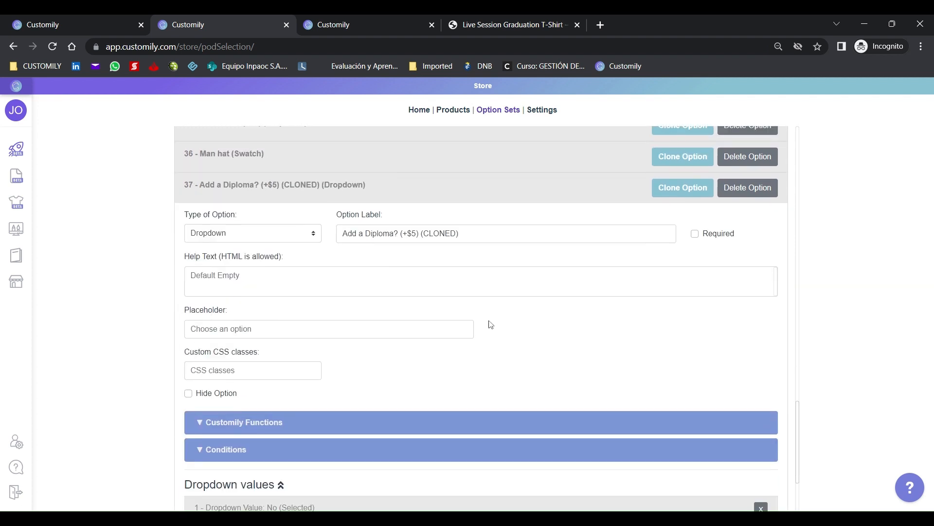
drag(459, 232, 423, 232)
key(BackSpace)
key(BackSpace)
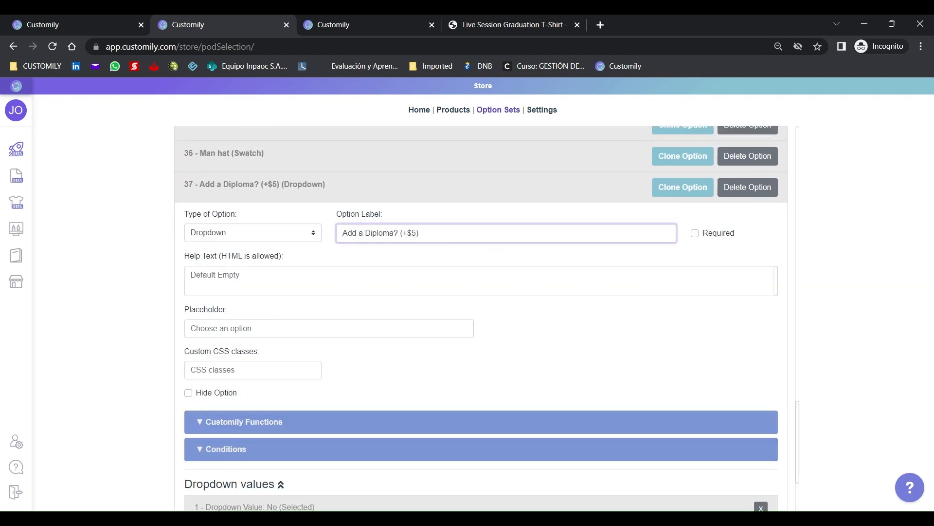
- Check the copied Add a Diploma? (+$5) dropdown's function and set its condition to show when Woman or man is Man
scroll(445, 291, down, 3)
click(311, 294)
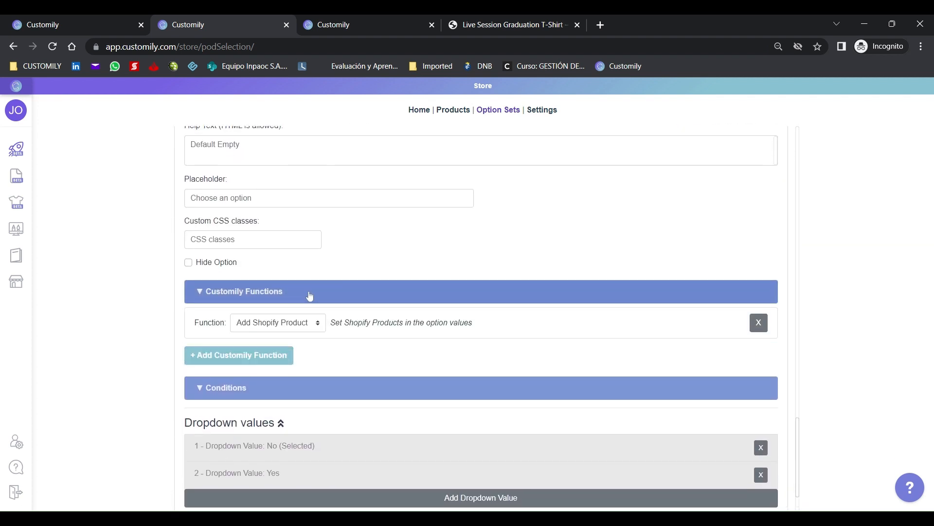
click(319, 389)
scroll(441, 371, down, 3)
click(484, 304)
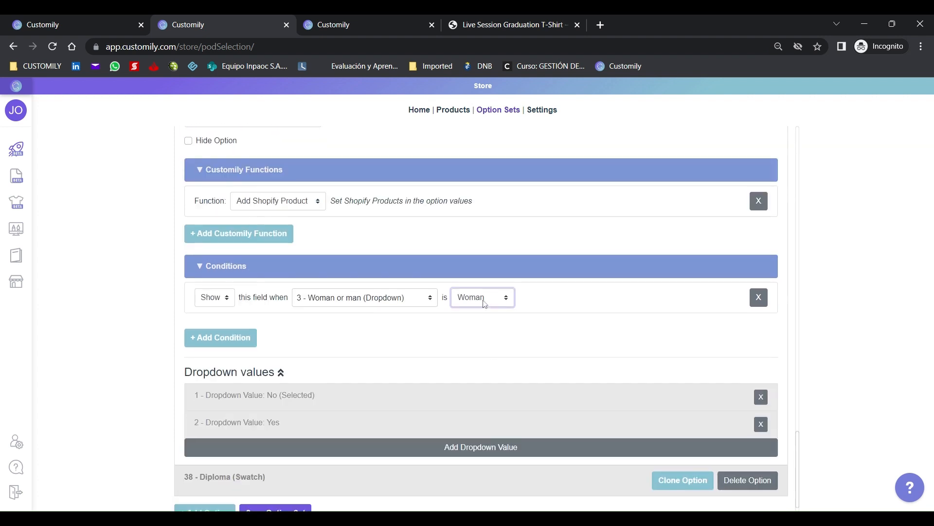
click(477, 324)
click(435, 336)
scroll(383, 334, down, 1)
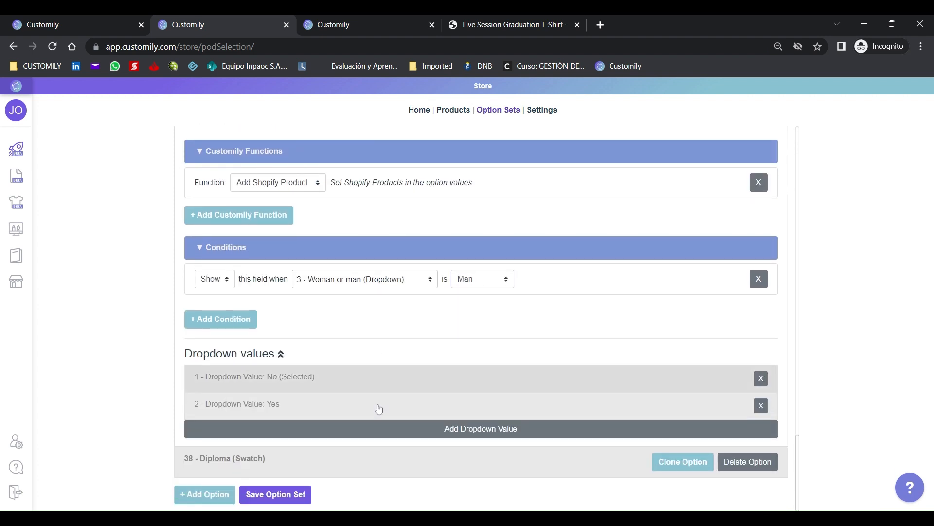
- Show the last Diploma swatch when option 37, Add a Diploma? (+$5), is Yes, and save the option set
click(347, 474)
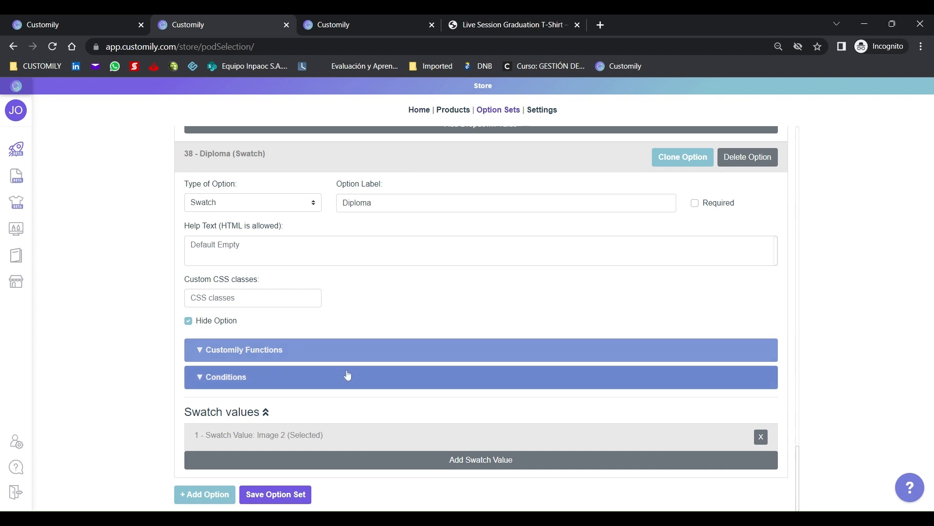
click(346, 376)
click(423, 408)
scroll(468, 409, down, 2)
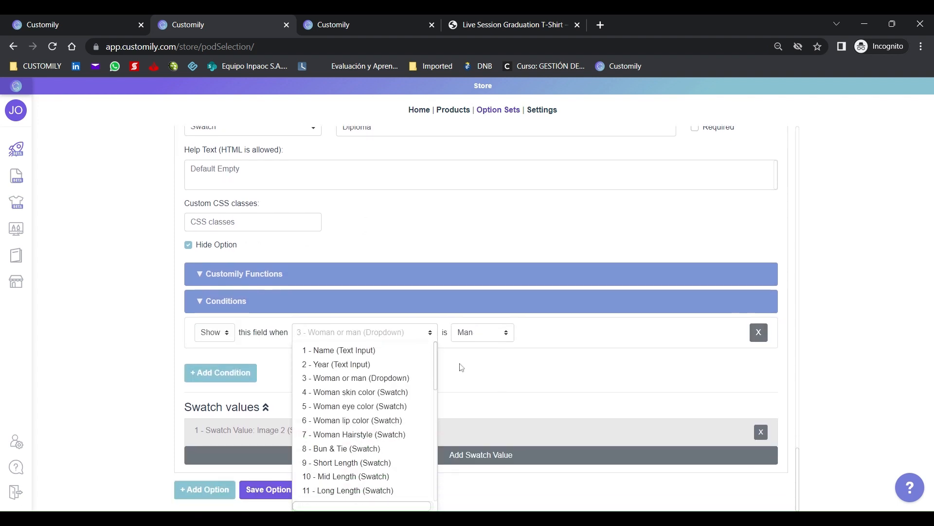
drag(437, 354, 427, 467)
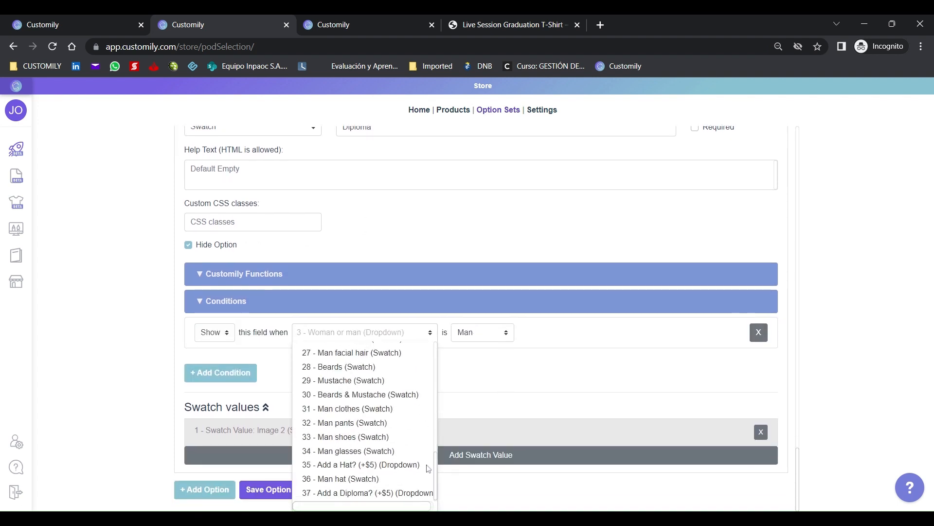
click(343, 490)
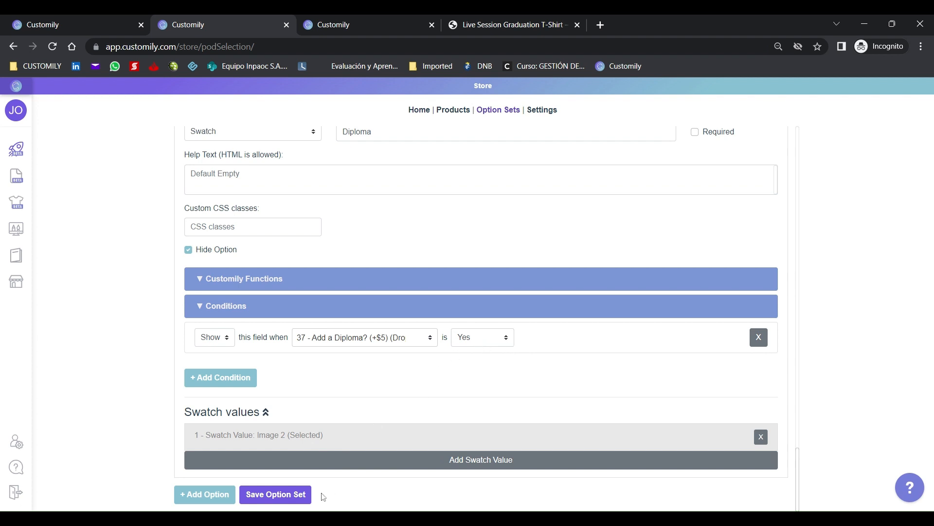
click(290, 496)
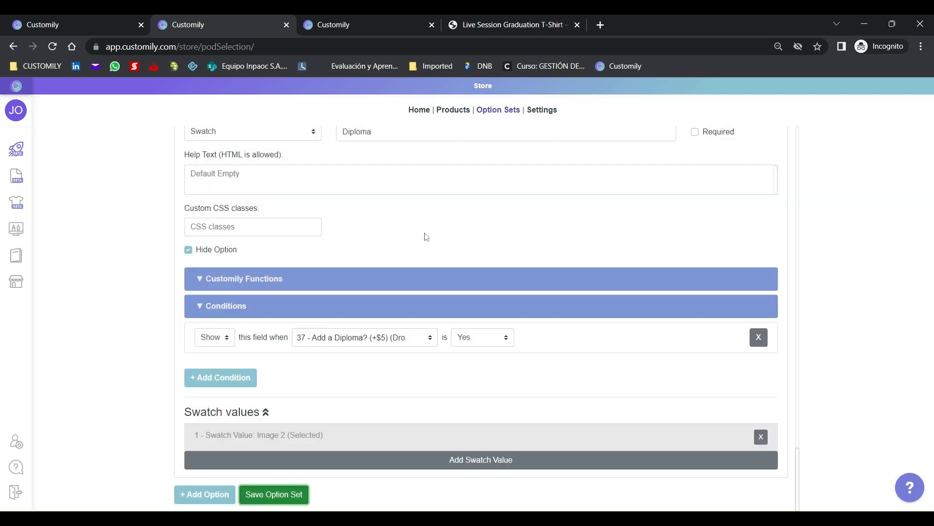
- Switch to the Shopify product page of the graduation T-shirt, reload it, and set Woman or man to Woman
click(493, 28)
click(53, 47)
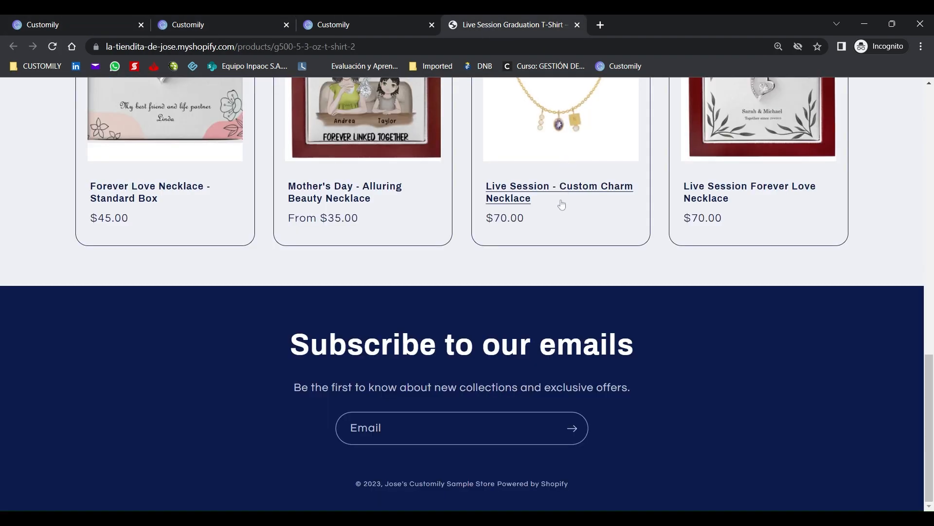
scroll(531, 257, up, 11)
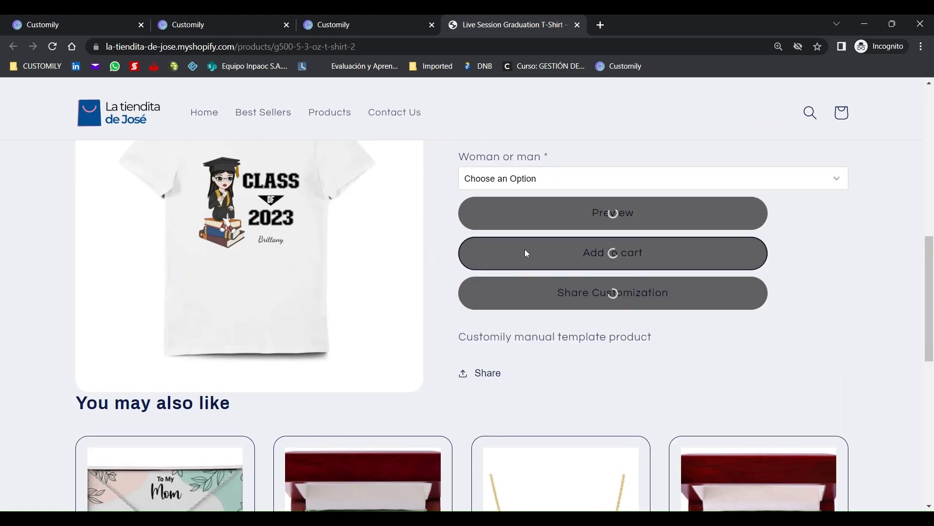
scroll(572, 206, down, 4)
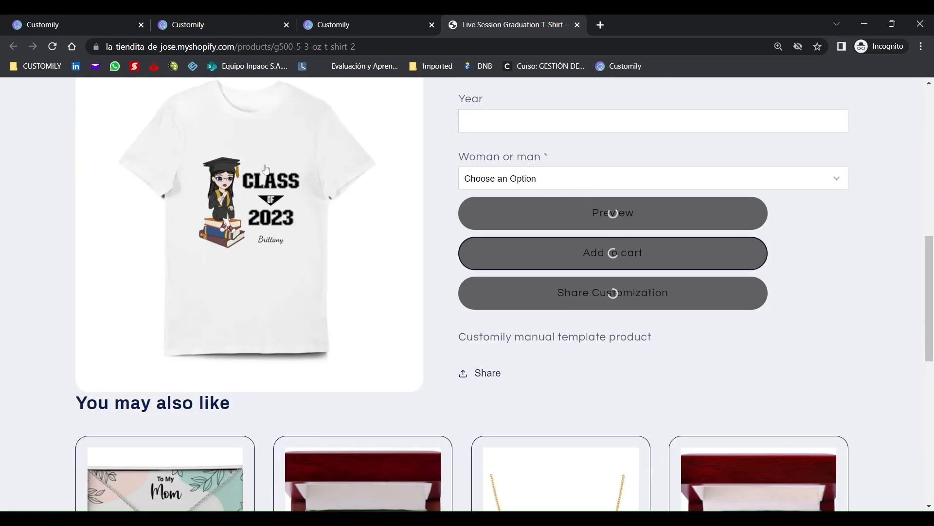
click(559, 177)
click(527, 209)
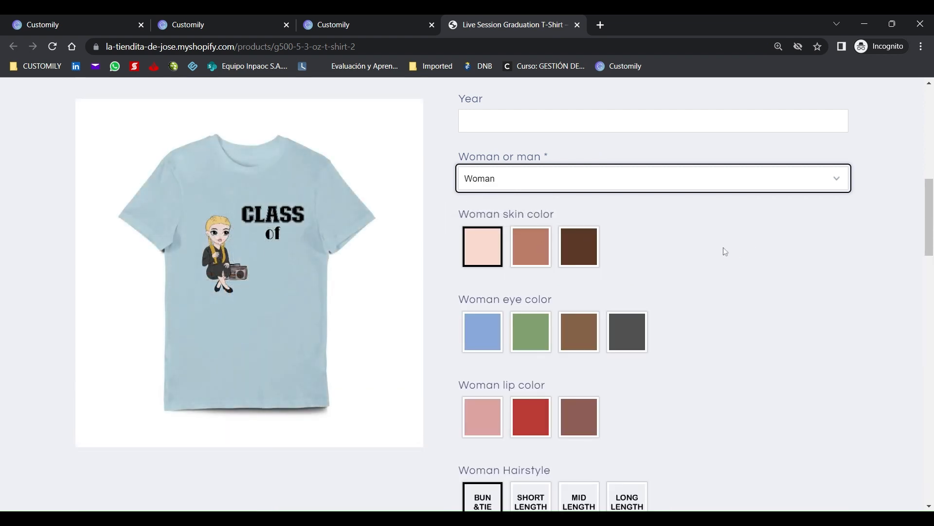
- Set both Add a Hat? (+$5) and Add a Diploma? (+$5) to Yes for the woman on the product page
scroll(529, 251, down, 3)
scroll(486, 195, down, 6)
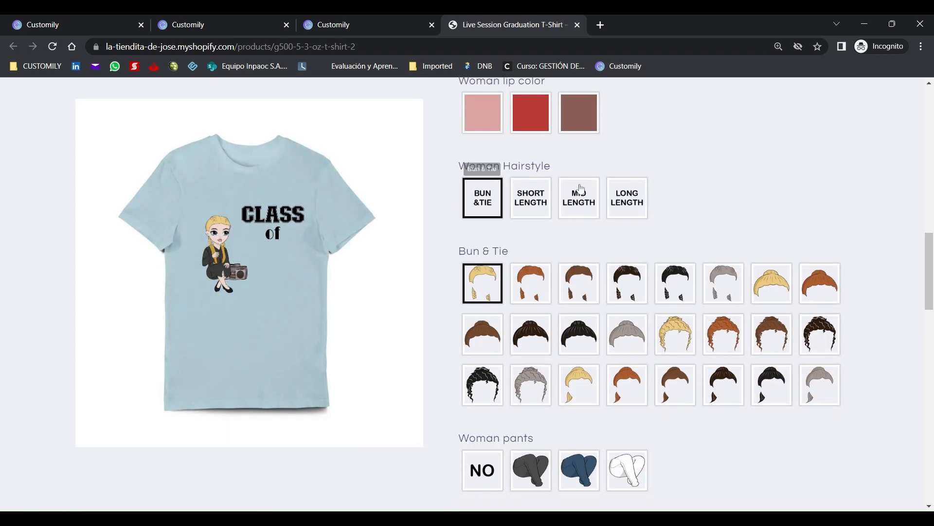
scroll(577, 207, down, 2)
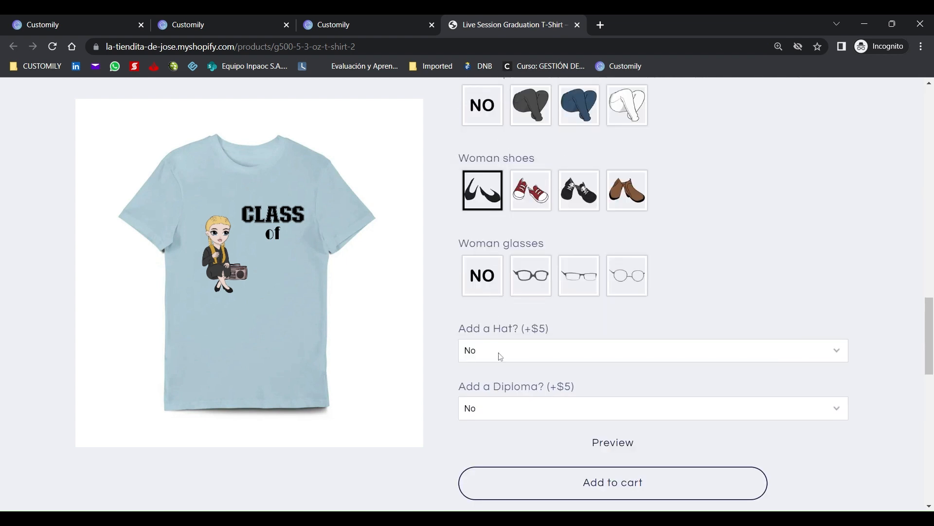
click(500, 379)
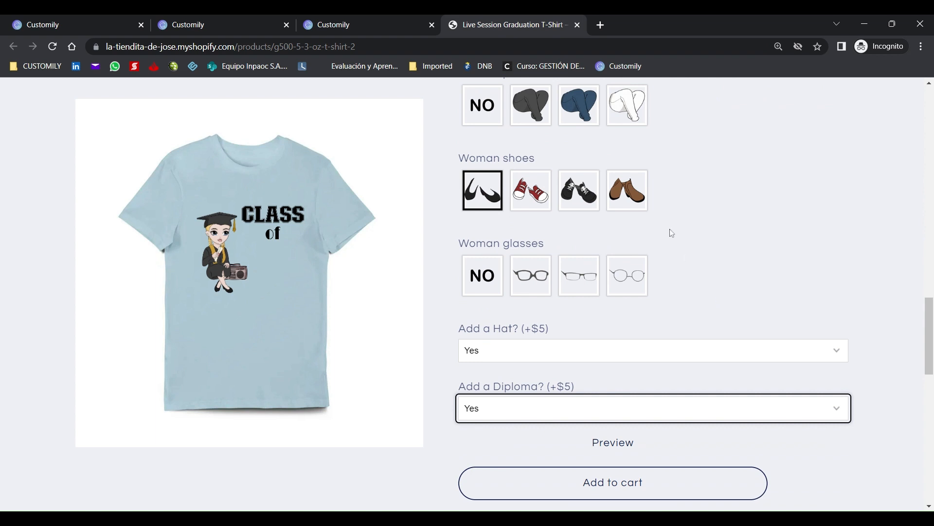
- Set Woman or man to Man and both Add a Hat? (+$5) and Add a Diploma? (+$5) to Yes on the product page
scroll(670, 228, up, 15)
scroll(542, 317, down, 3)
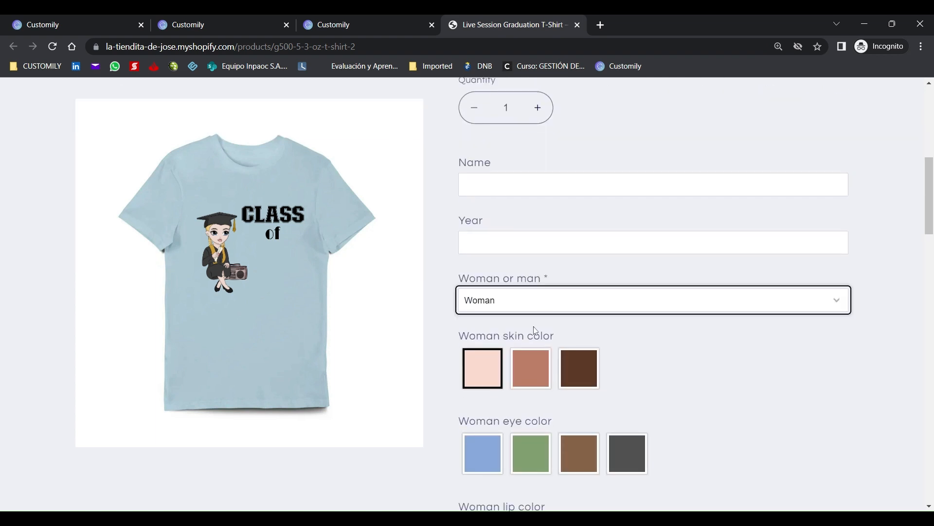
click(496, 328)
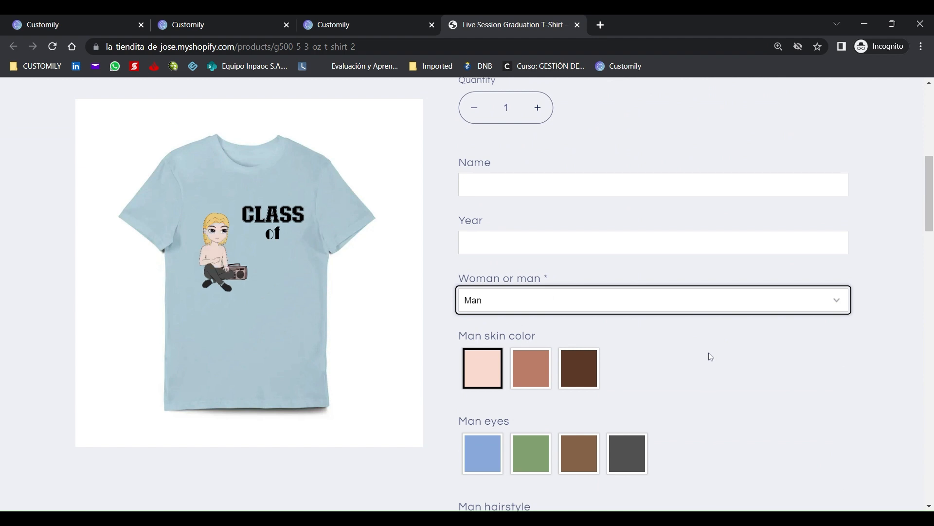
scroll(708, 359, down, 20)
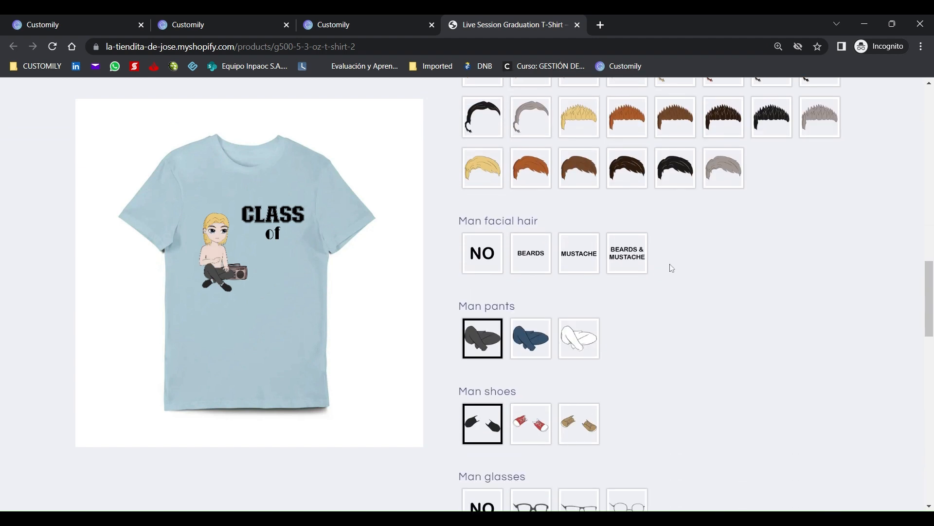
scroll(673, 269, down, 3)
click(507, 218)
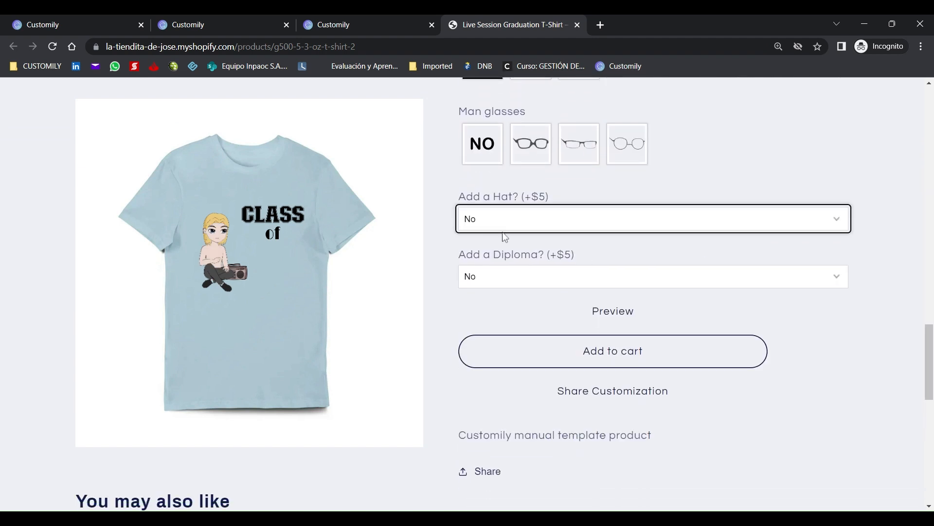
click(502, 236)
click(497, 276)
click(493, 310)
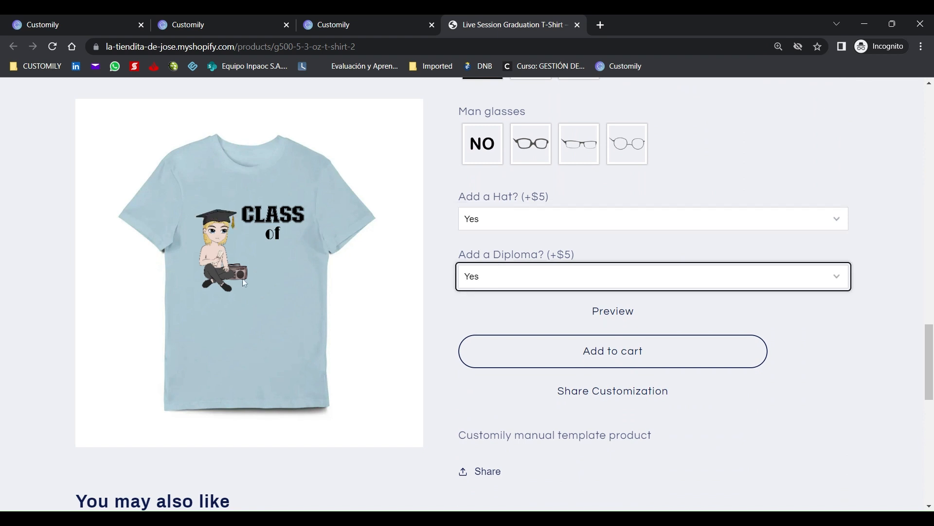
scroll(178, 282, up, 4)
scroll(277, 247, up, 15)
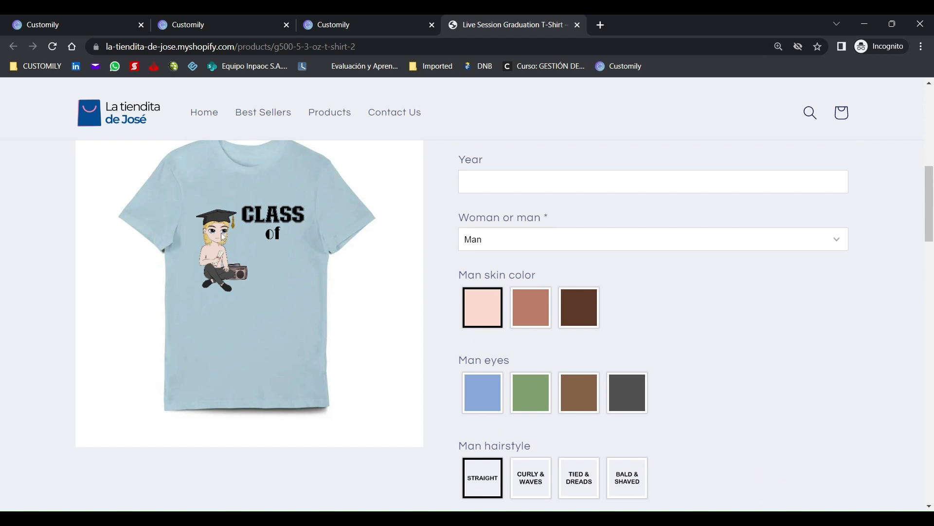
- Switch back to the Customily option set, collapse the open options, and open the Customily functions of option 31, Man clothes
click(227, 22)
scroll(359, 273, up, 12)
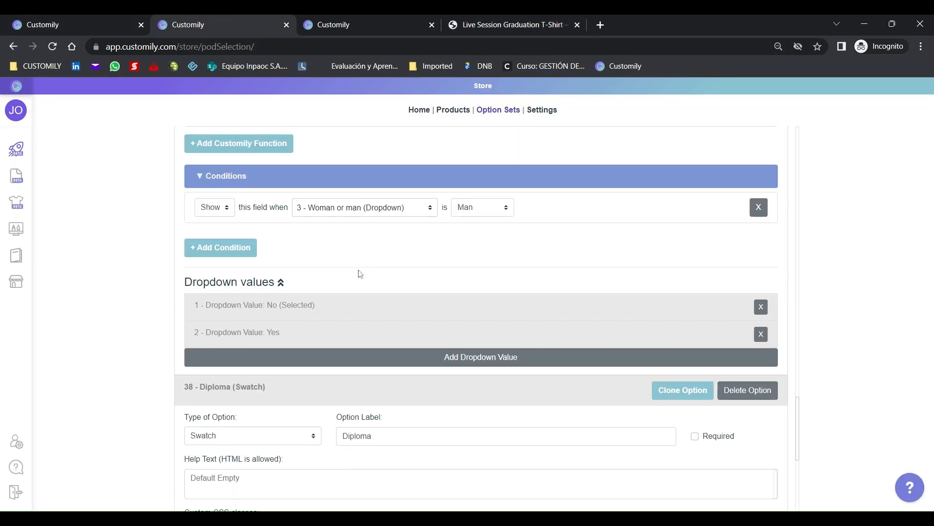
scroll(350, 258, up, 1)
click(335, 209)
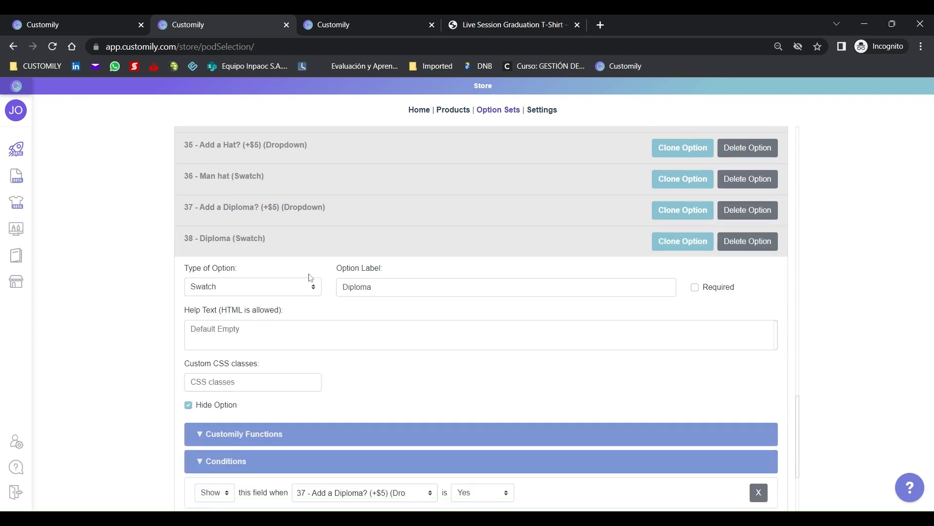
click(303, 249)
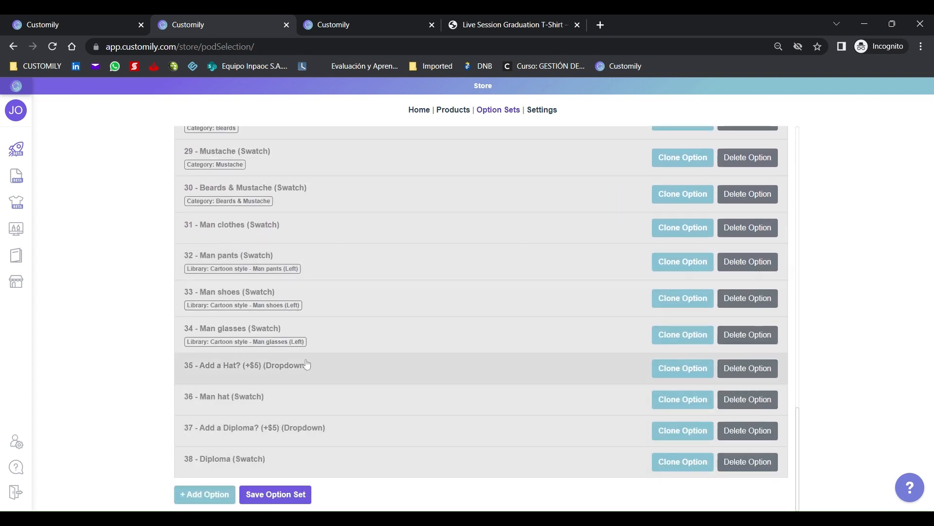
click(337, 234)
scroll(302, 262, down, 3)
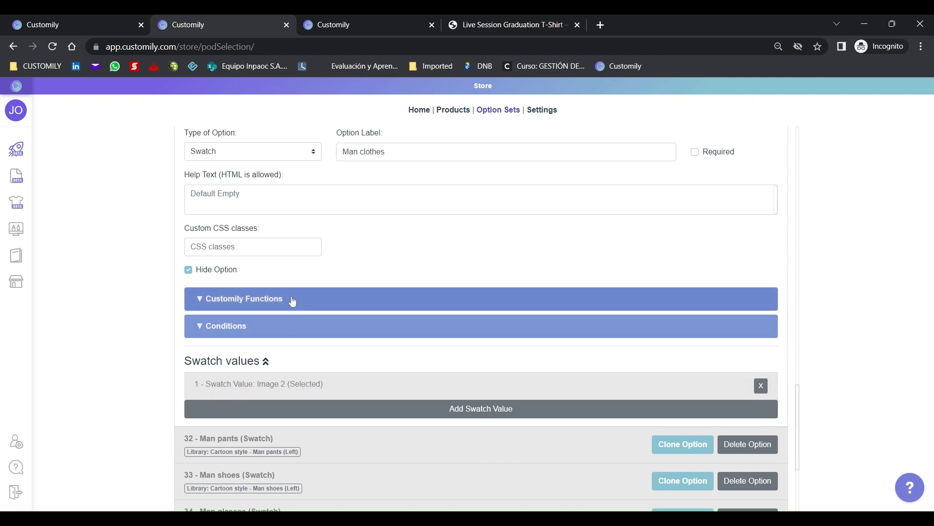
click(293, 298)
- Switch to the product template and check the element IDs of the Man clothes and Man sleeves layers
click(94, 18)
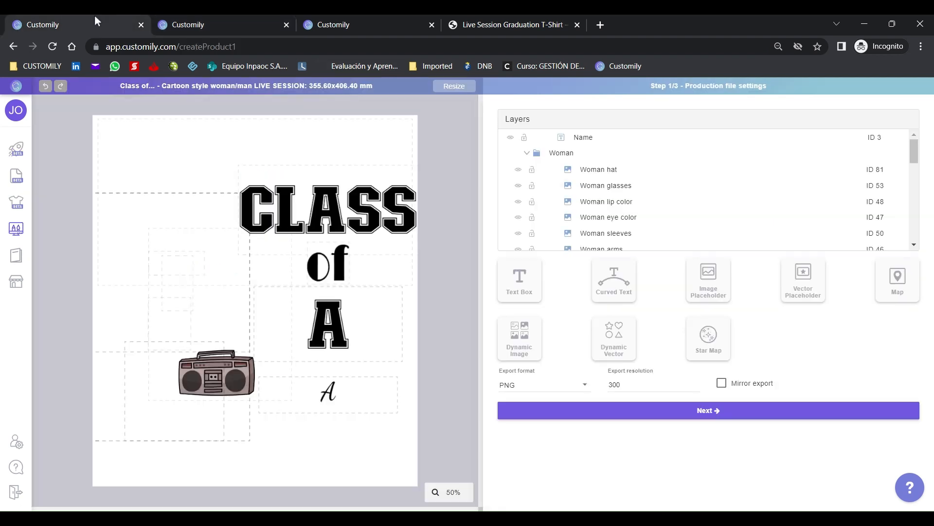
click(527, 152)
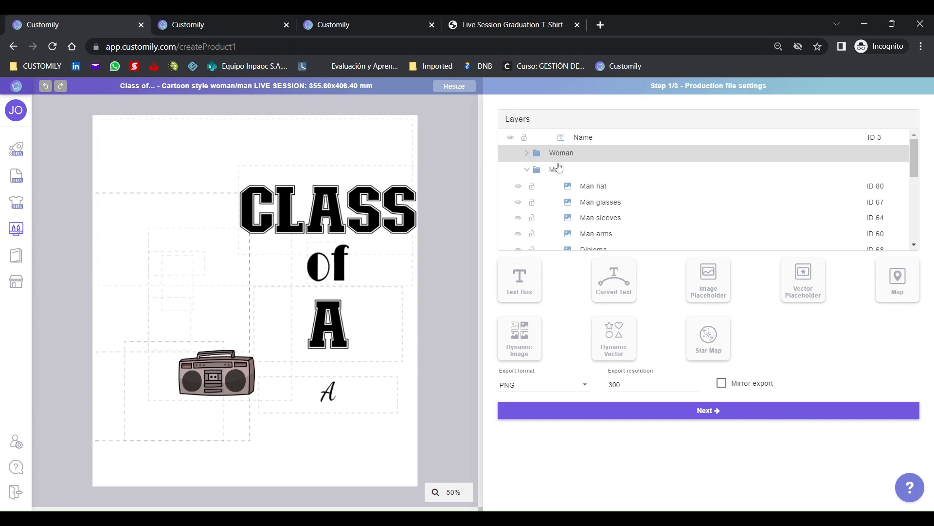
scroll(608, 191, down, 1)
scroll(608, 191, down, 2)
click(609, 184)
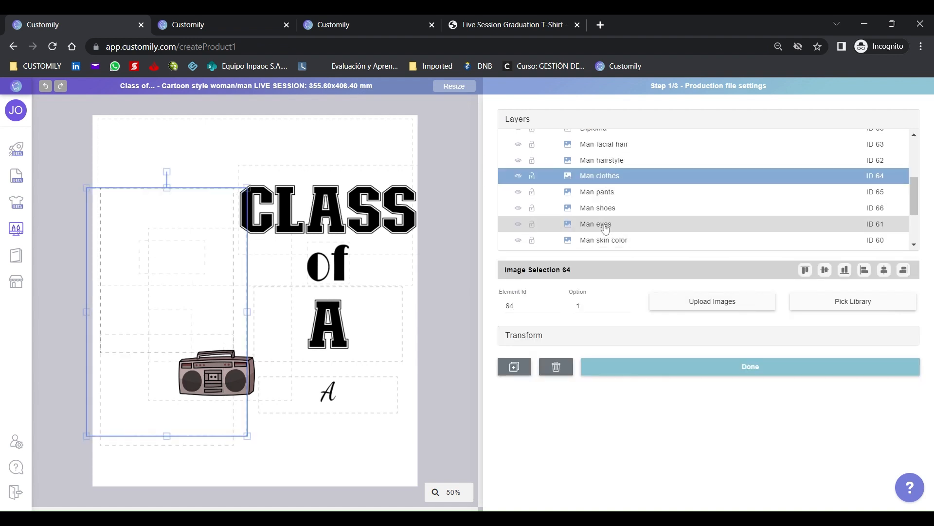
scroll(607, 166, up, 2)
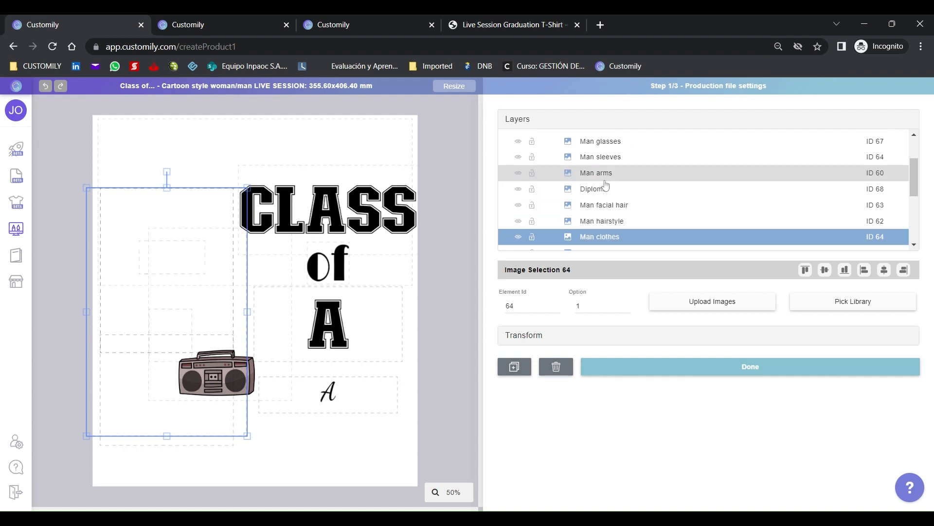
click(608, 158)
scroll(606, 180, up, 2)
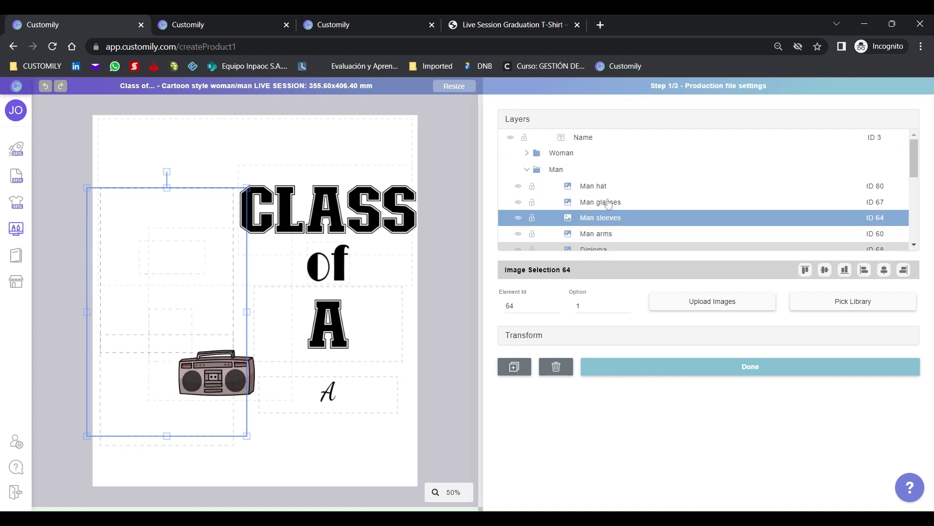
- Return to the option set and check the Man clothes swatch's function, condition and the image option of its swatch value
click(234, 20)
scroll(395, 271, down, 3)
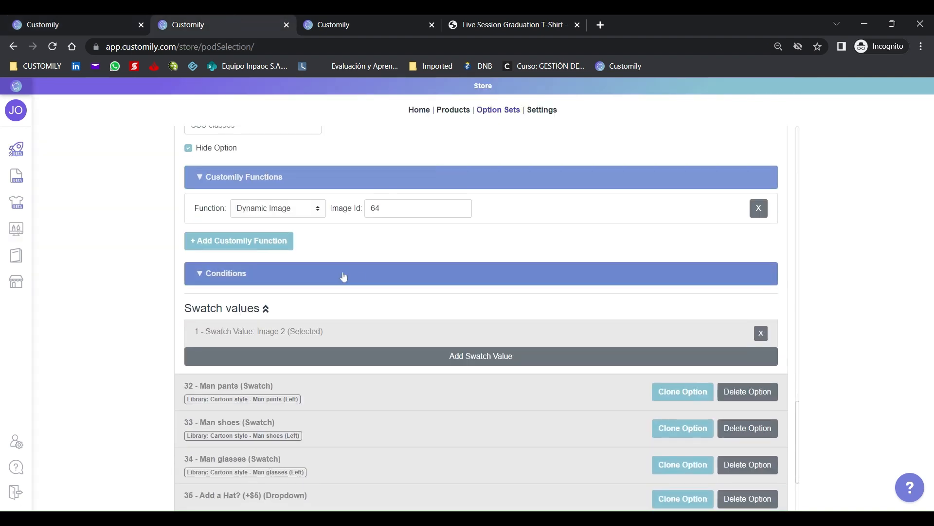
click(344, 273)
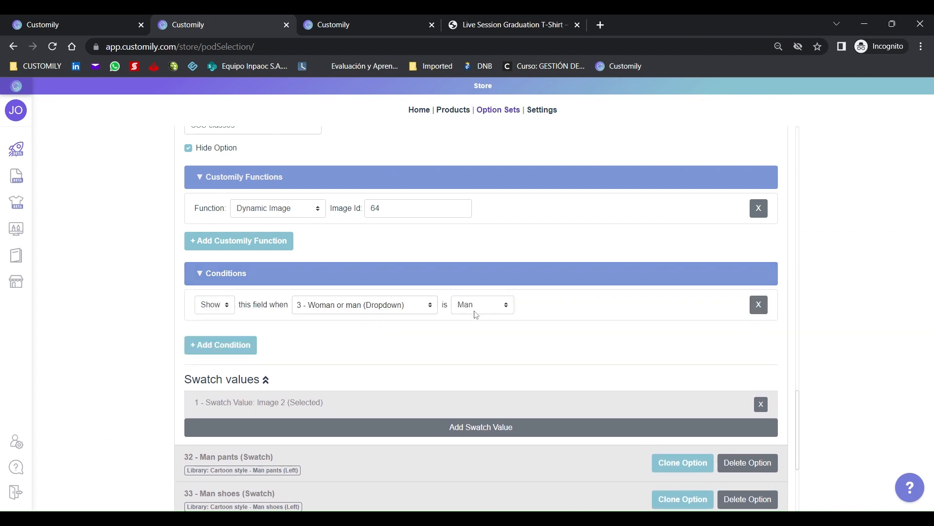
click(340, 398)
scroll(292, 370, down, 5)
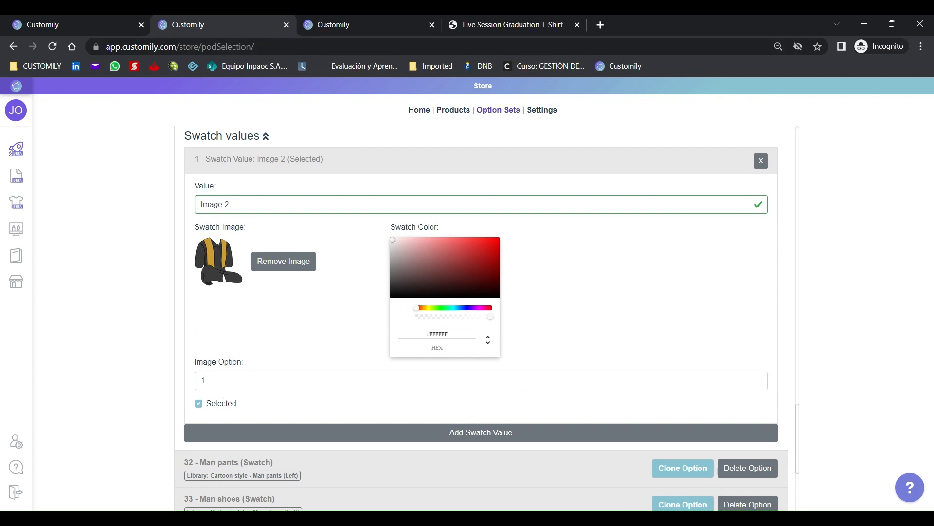
scroll(217, 270, down, 3)
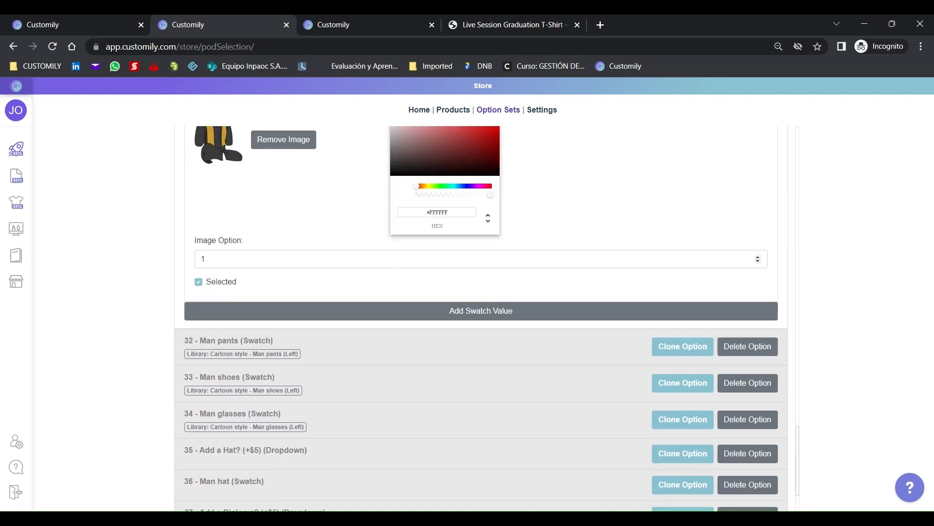
- In the product template, preview image option 2 of the Man clothes layer
click(103, 23)
scroll(608, 227, down, 1)
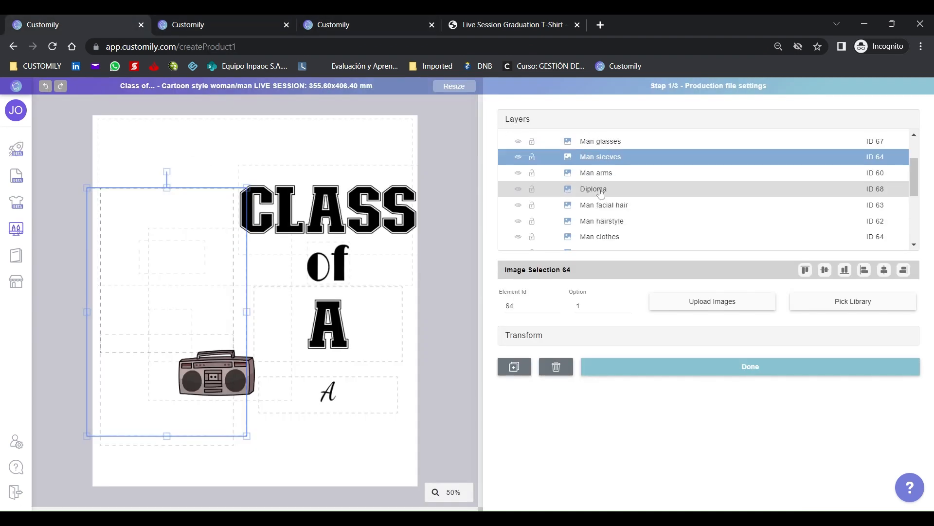
click(603, 239)
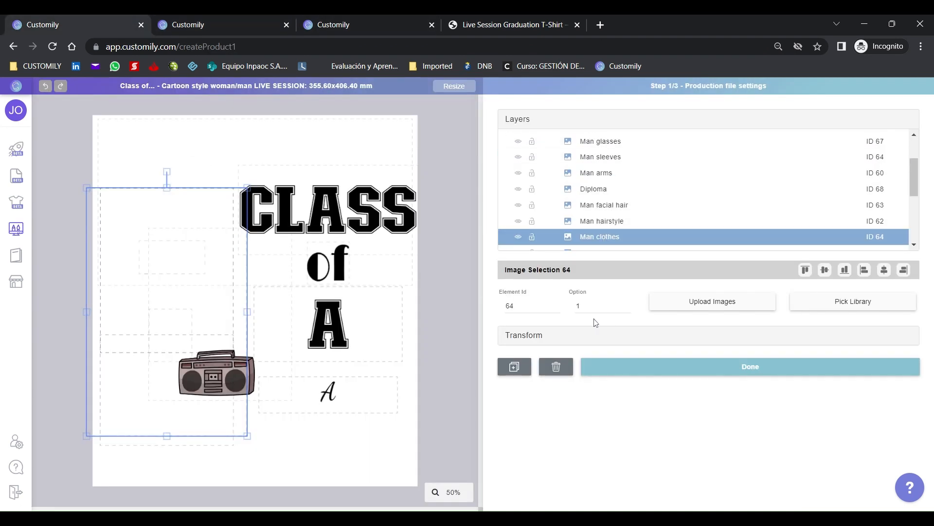
click(627, 304)
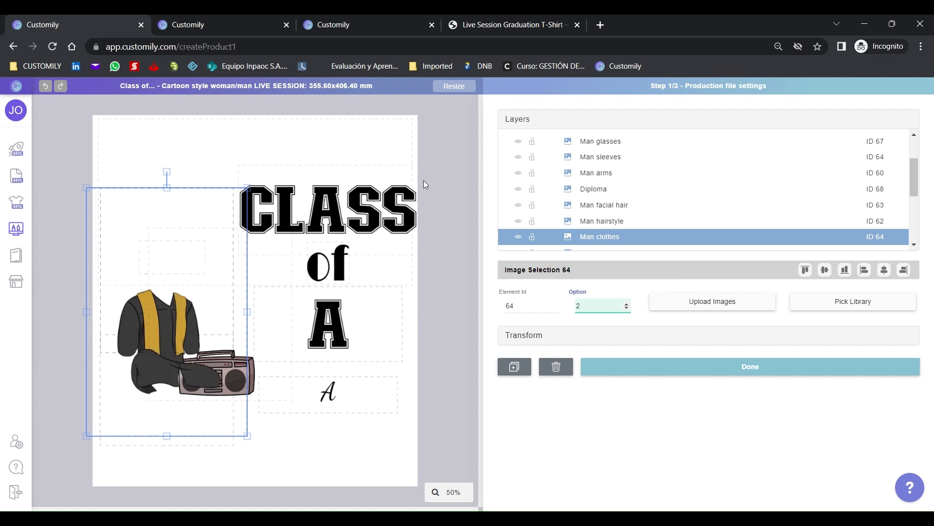
- In the option set, set the Man clothes swatch value's image option to 2 and save the option set
click(273, 29)
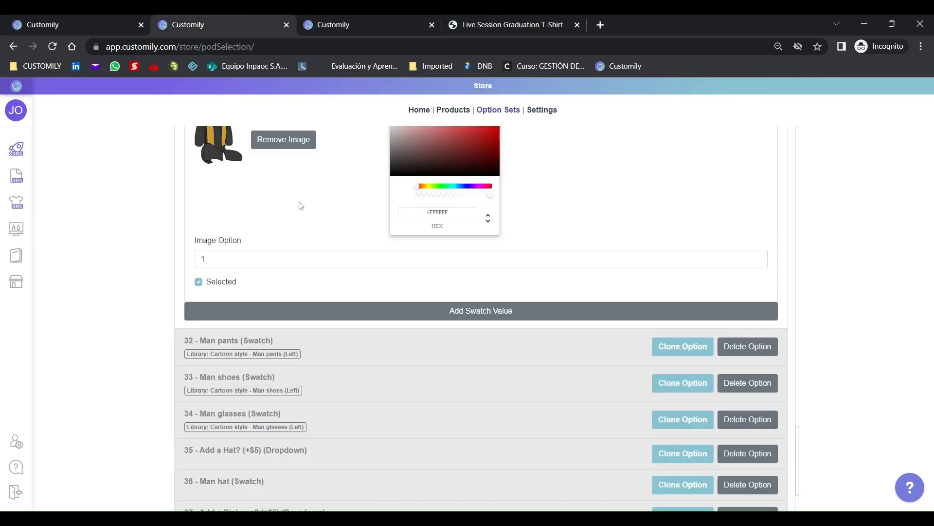
double_click(203, 258)
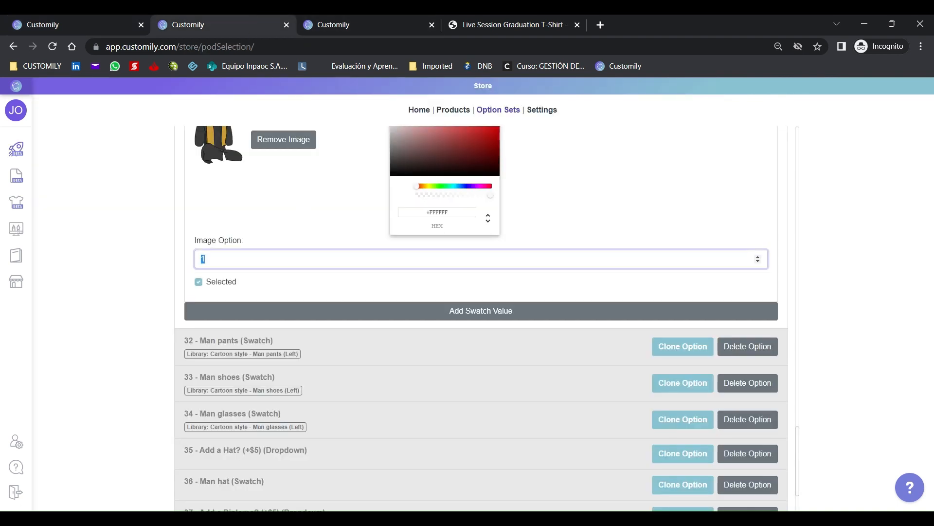
click(267, 232)
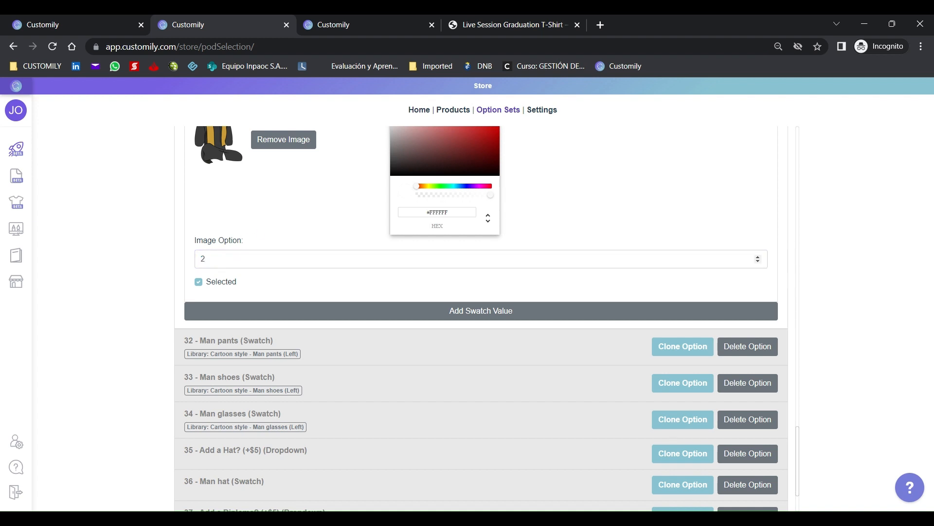
scroll(273, 438, down, 2)
click(274, 494)
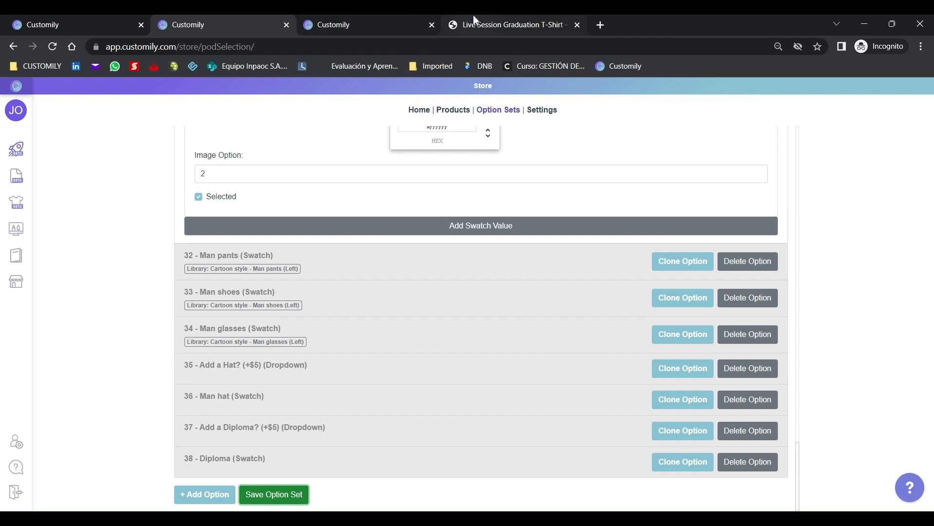
- Switch to the Shopify product page, reload it, and test Woman or man with Woman and with Man
click(476, 17)
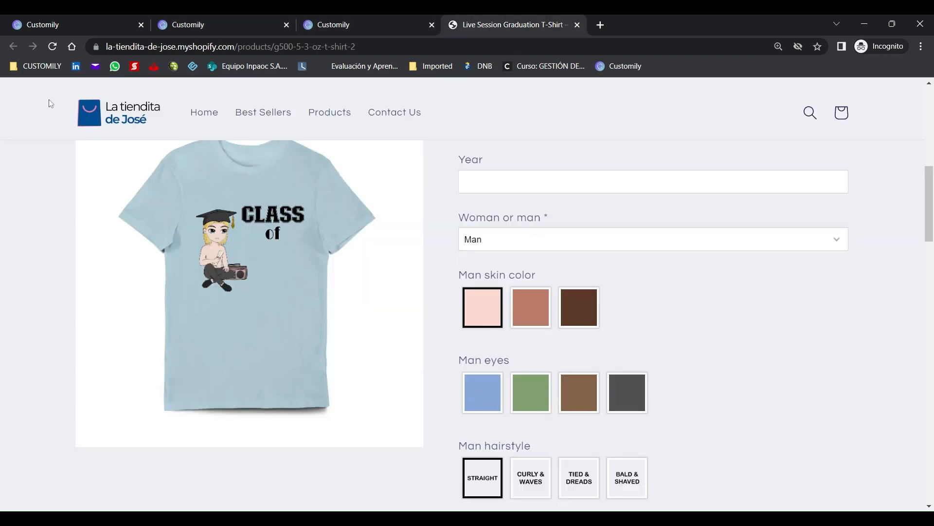
click(54, 48)
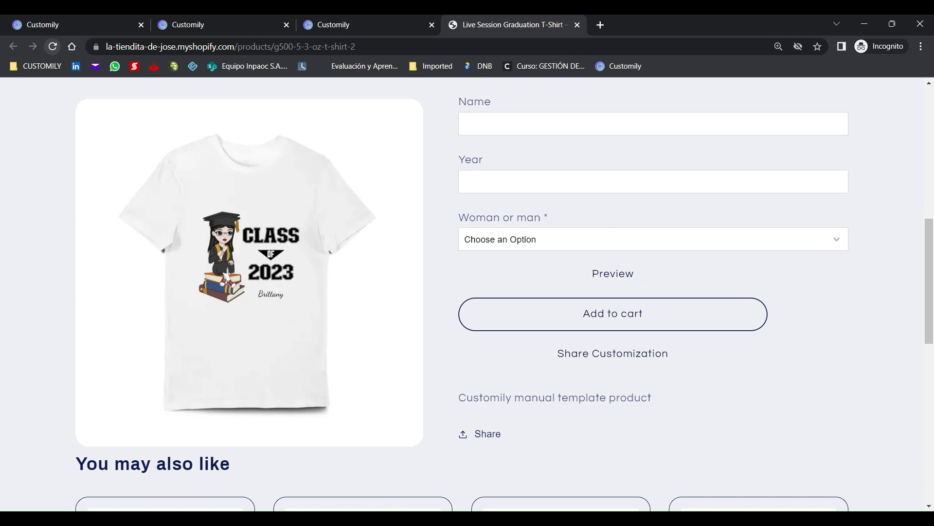
click(546, 249)
click(539, 268)
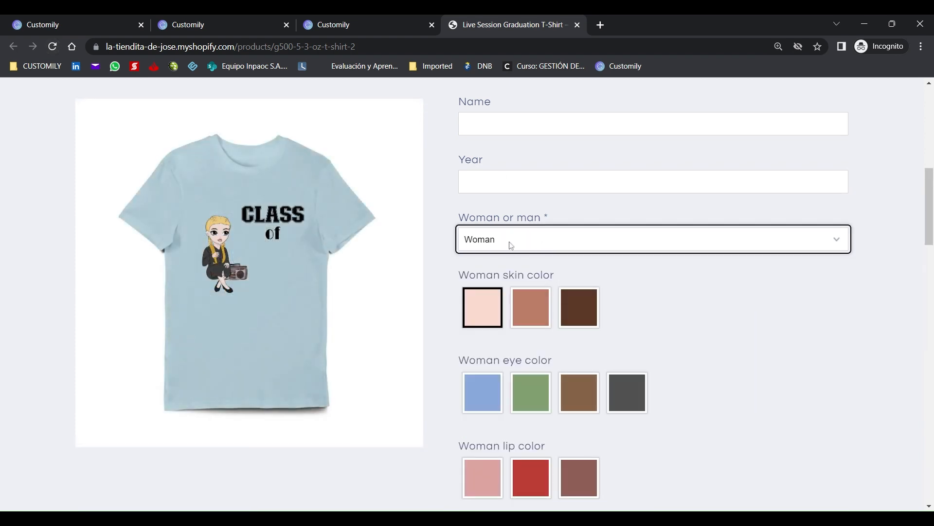
click(502, 270)
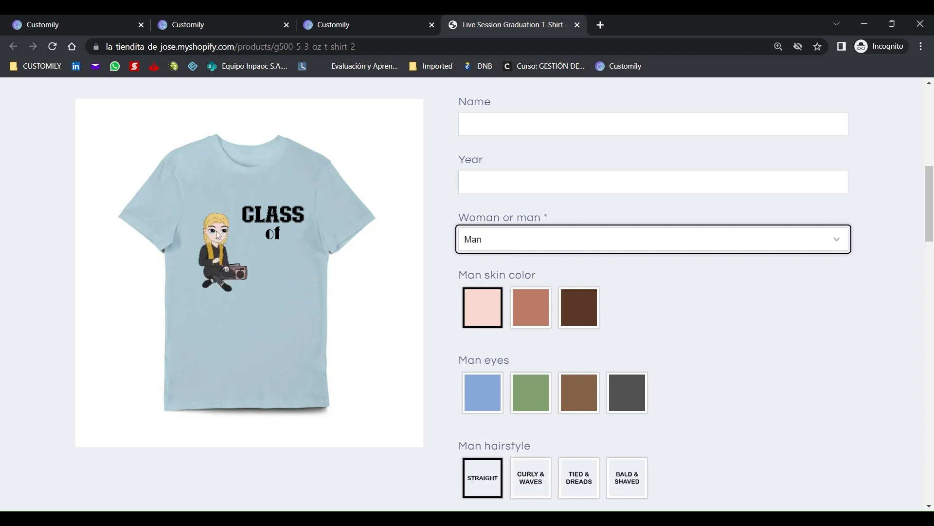
scroll(586, 294, down, 15)
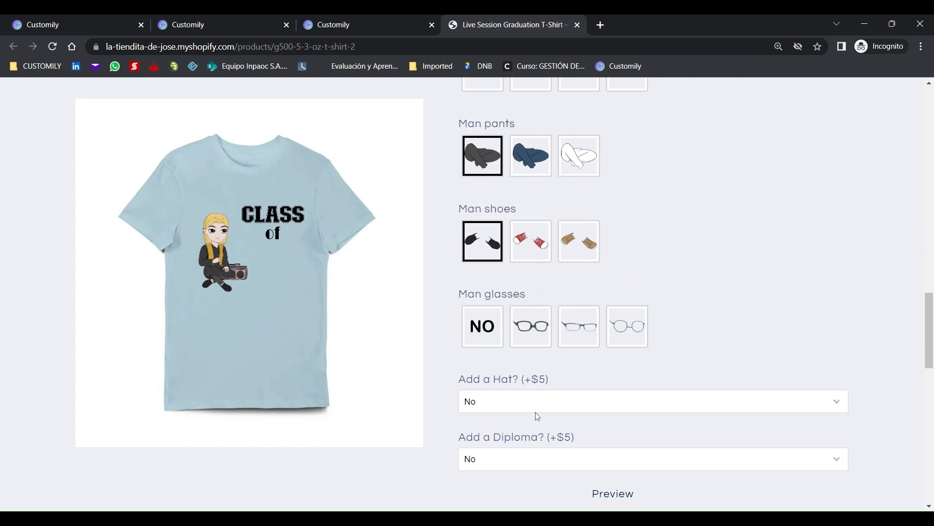
scroll(623, 356, down, 3)
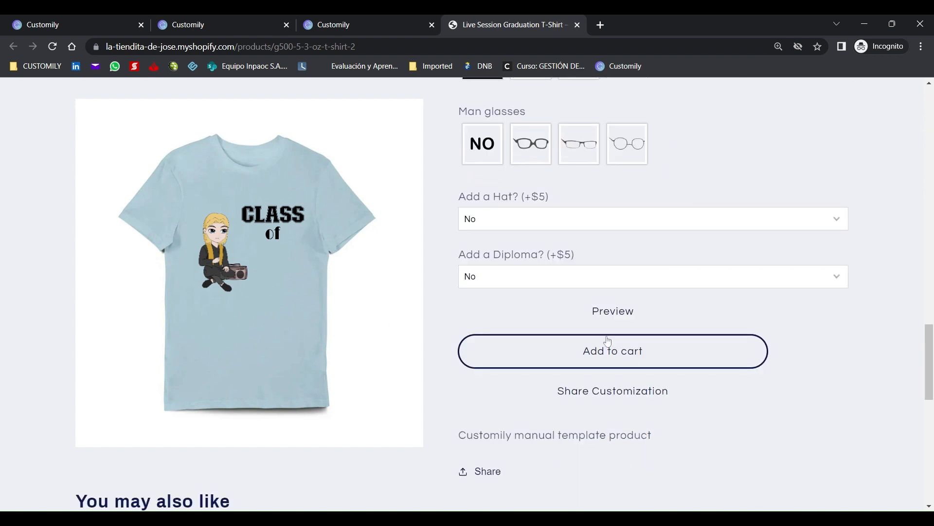
- Switch back to the option set and add a new Swatch option labelled "Select object" at its end
click(222, 16)
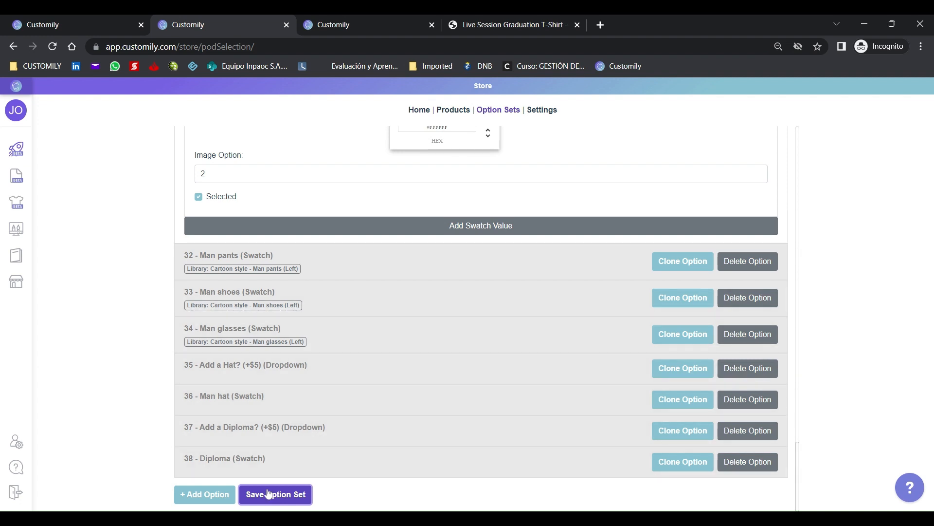
click(210, 495)
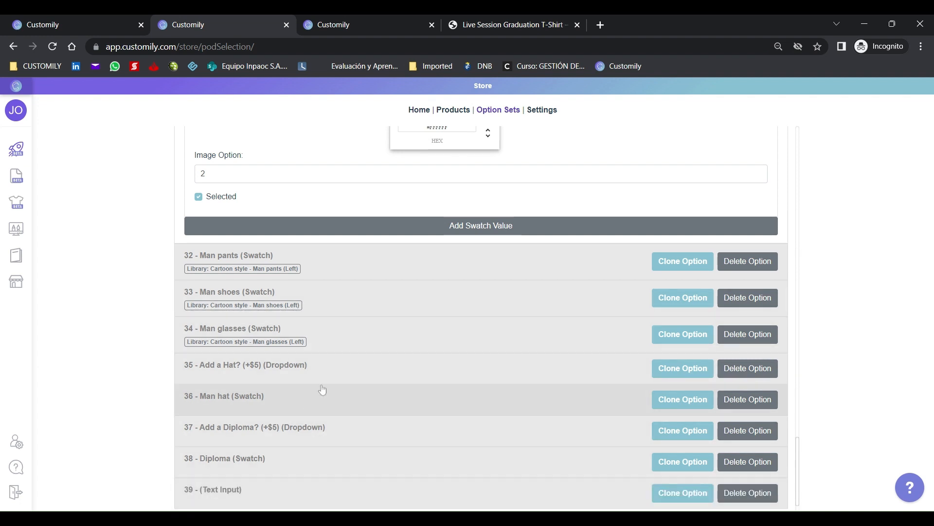
scroll(411, 355, down, 1)
click(237, 468)
scroll(238, 468, down, 6)
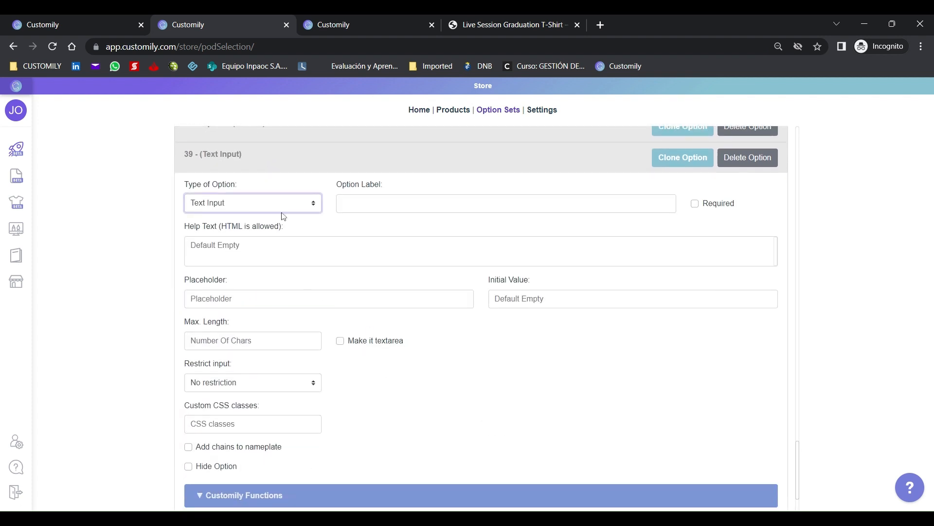
click(278, 238)
click(360, 231)
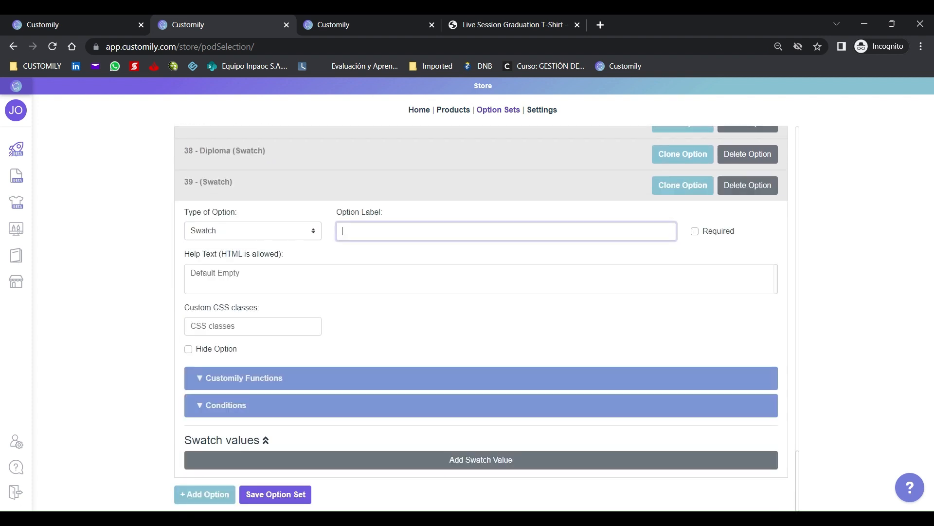
text(Select object)
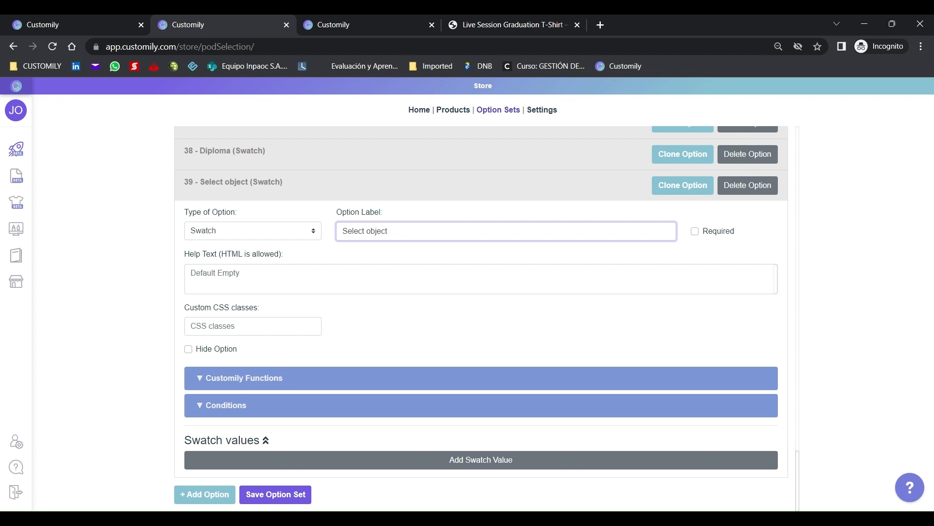
- In the product template, check the Objects layer's element ID and preview its image options from 1 to 5
click(83, 26)
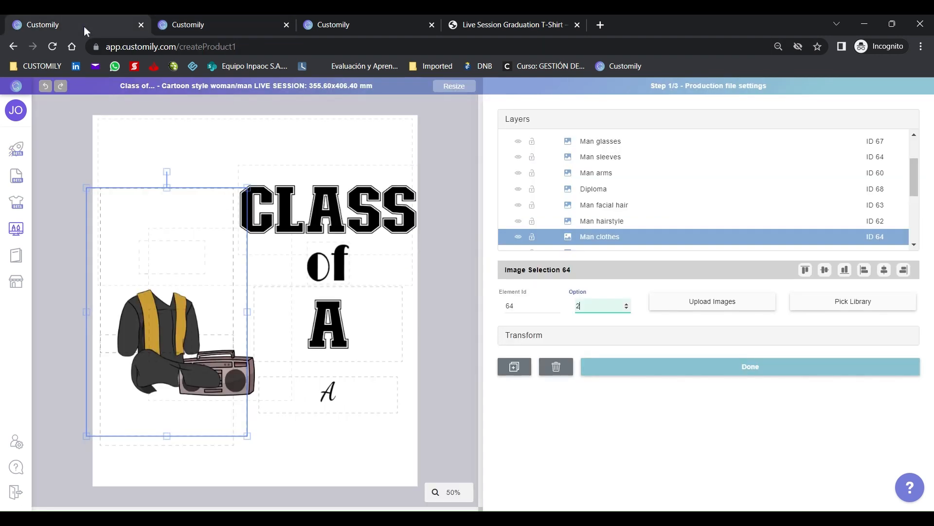
scroll(613, 232, down, 3)
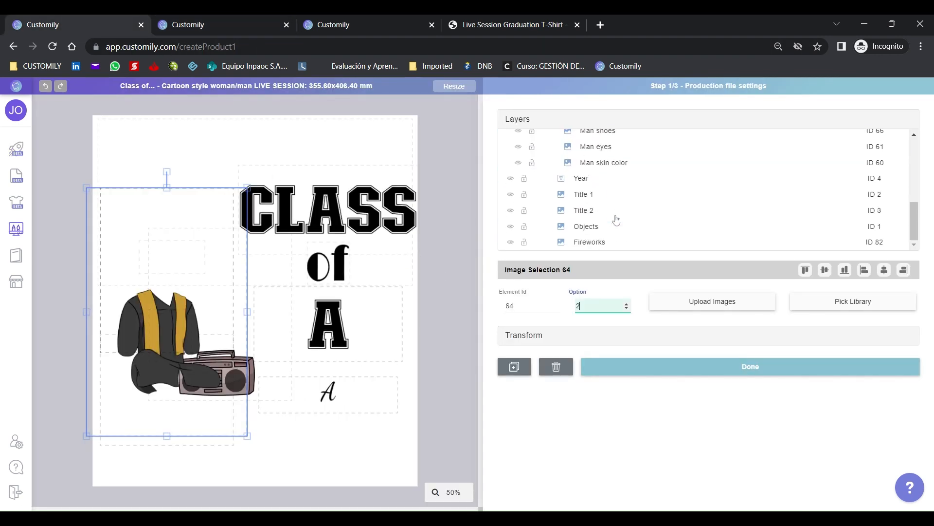
click(591, 226)
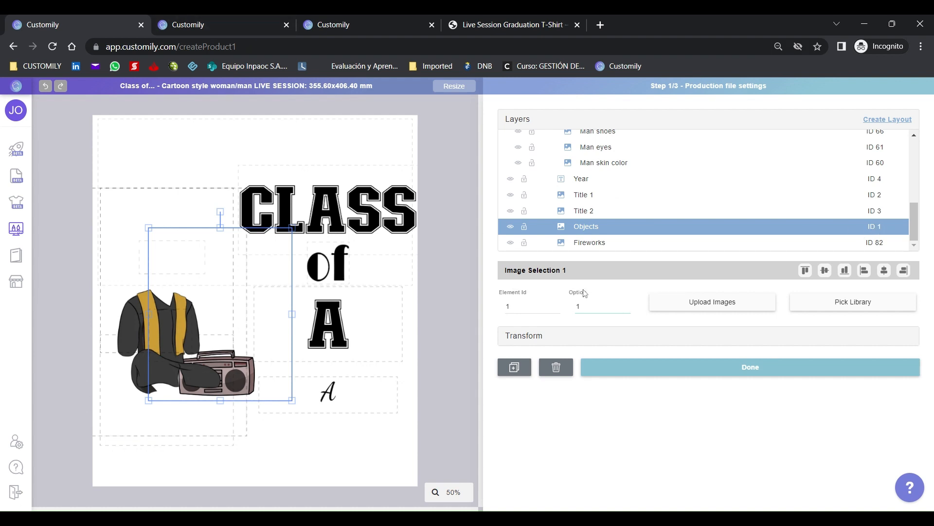
click(626, 305)
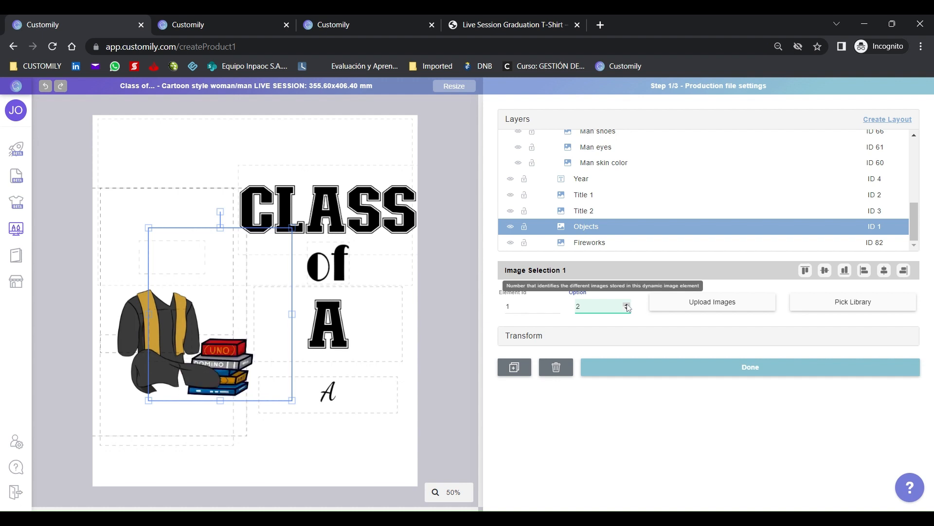
click(626, 305)
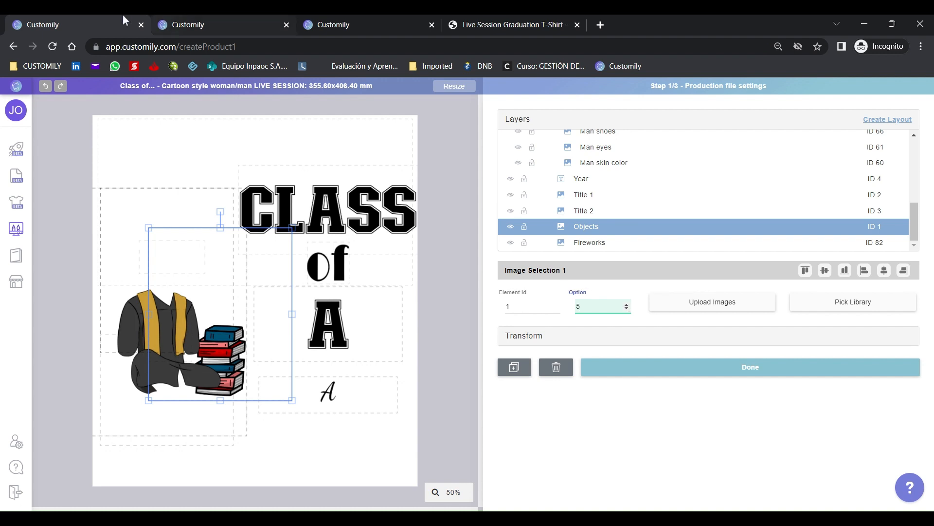
- Return to the option set and give the Select object swatch a Dynamic Image function with image ID 1
click(230, 20)
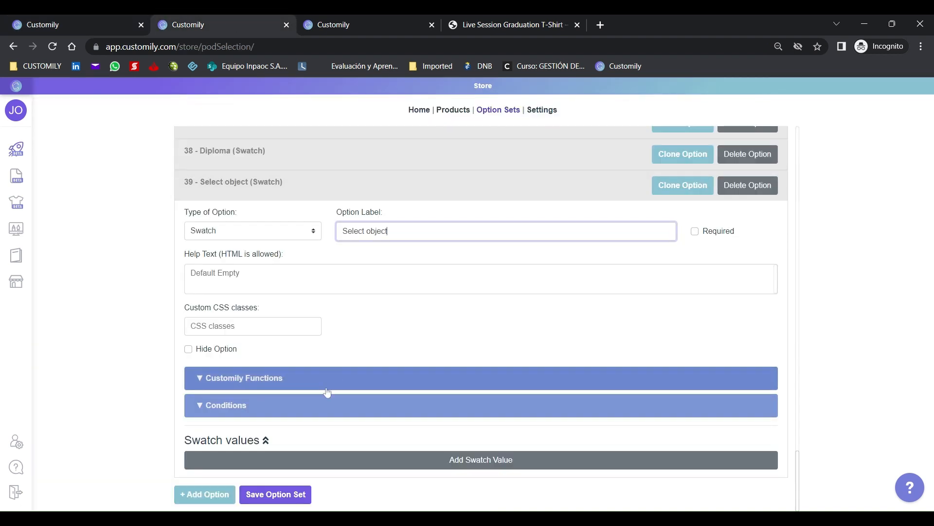
click(331, 378)
click(277, 409)
click(287, 410)
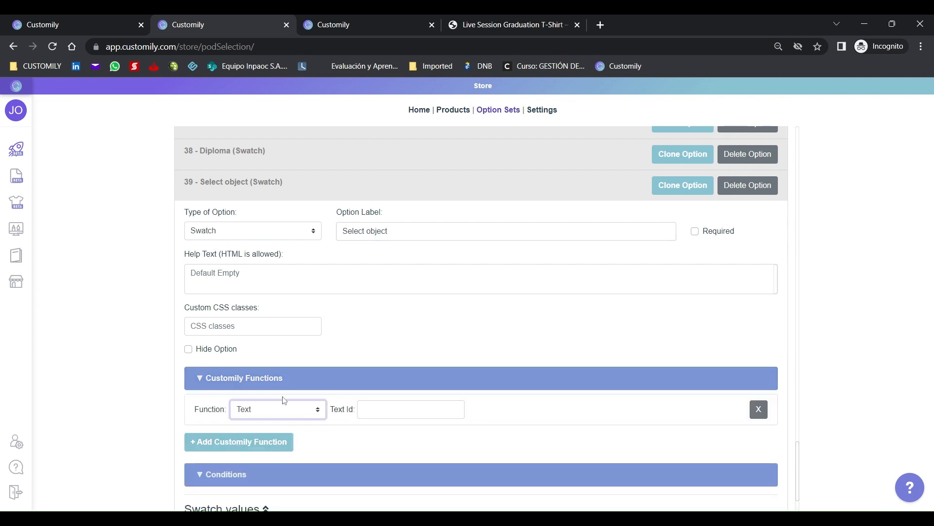
click(297, 347)
click(400, 410)
text(1)
click(403, 342)
scroll(418, 331, down, 2)
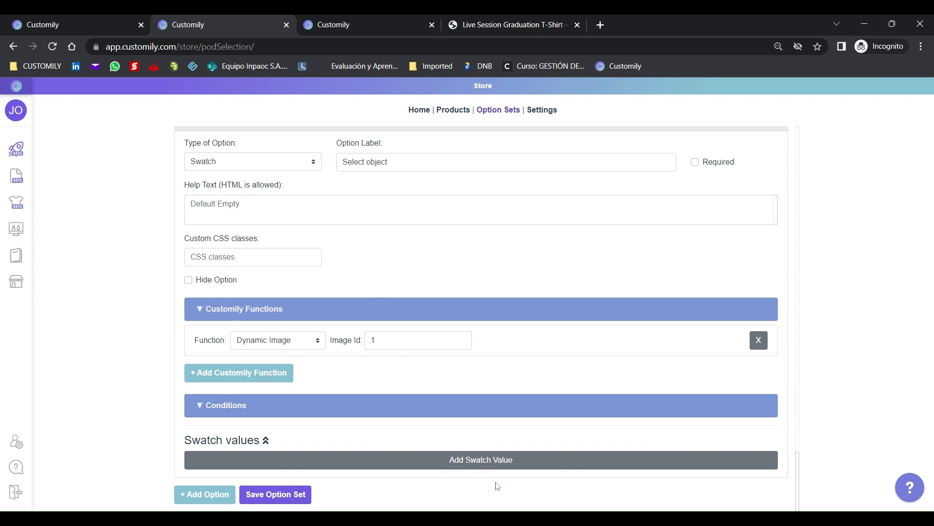
- Add five empty swatch values to the Select object option
click(488, 460)
scroll(494, 451, down, 1)
click(493, 458)
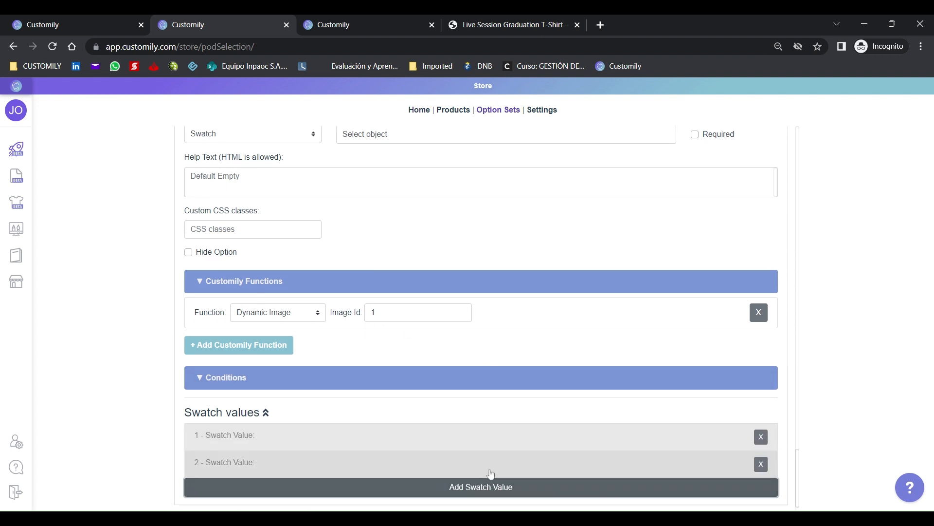
click(490, 485)
scroll(482, 453, down, 2)
click(477, 458)
scroll(467, 459, down, 1)
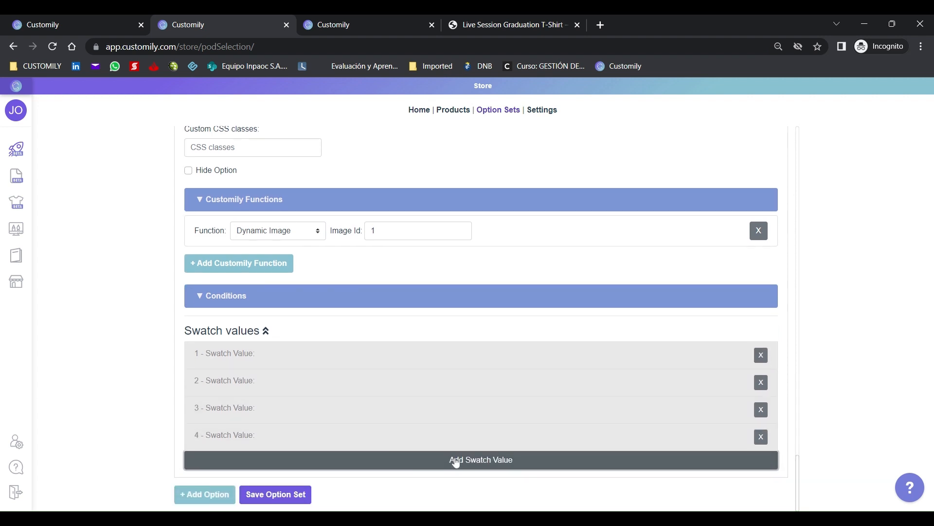
click(456, 463)
scroll(418, 404, down, 1)
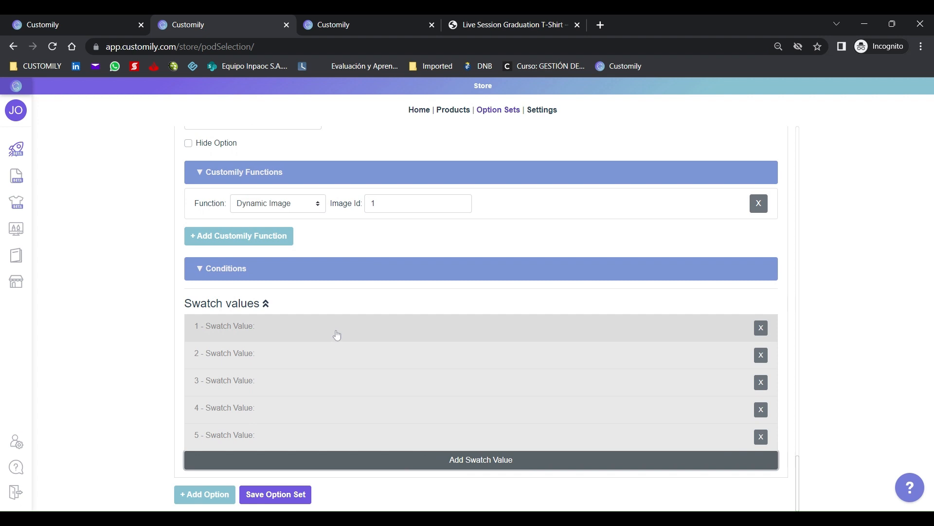
- Expand the first swatch value of Select object and name it "Boombox"
click(307, 334)
scroll(263, 219, down, 3)
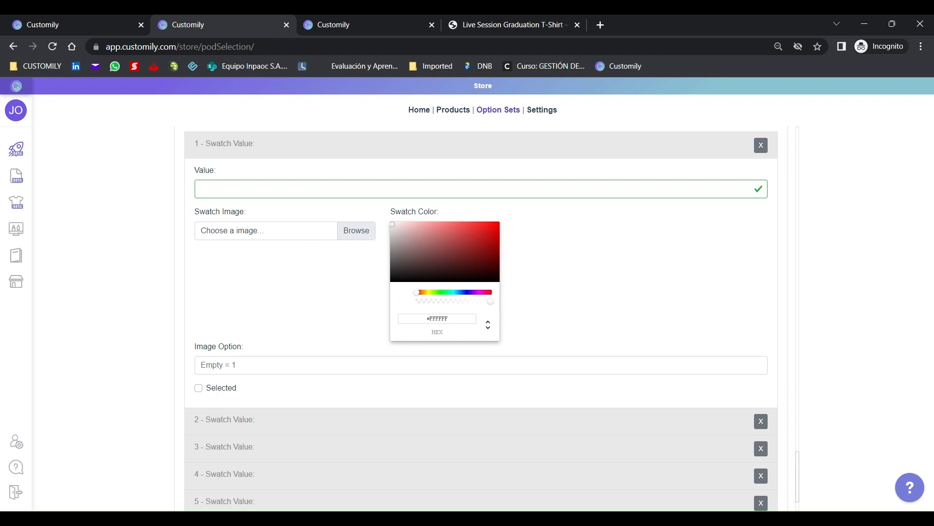
click(481, 188)
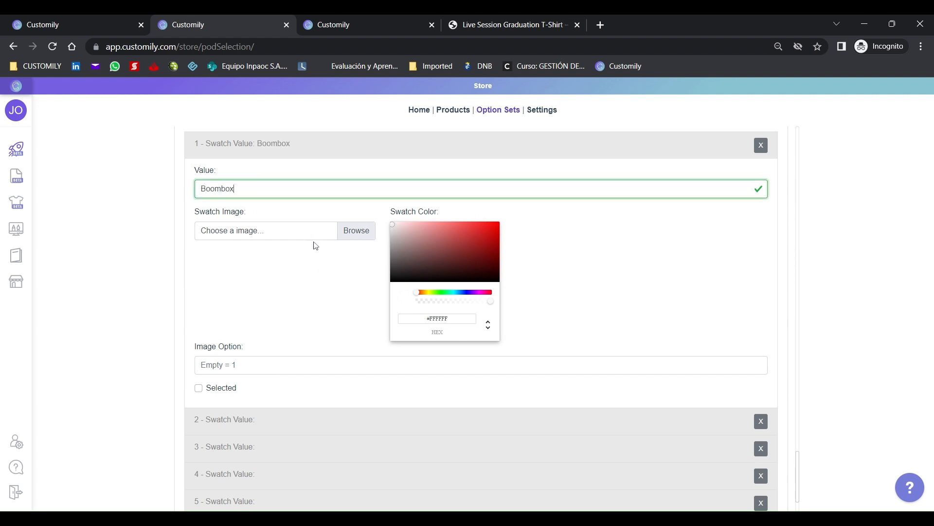
click(348, 241)
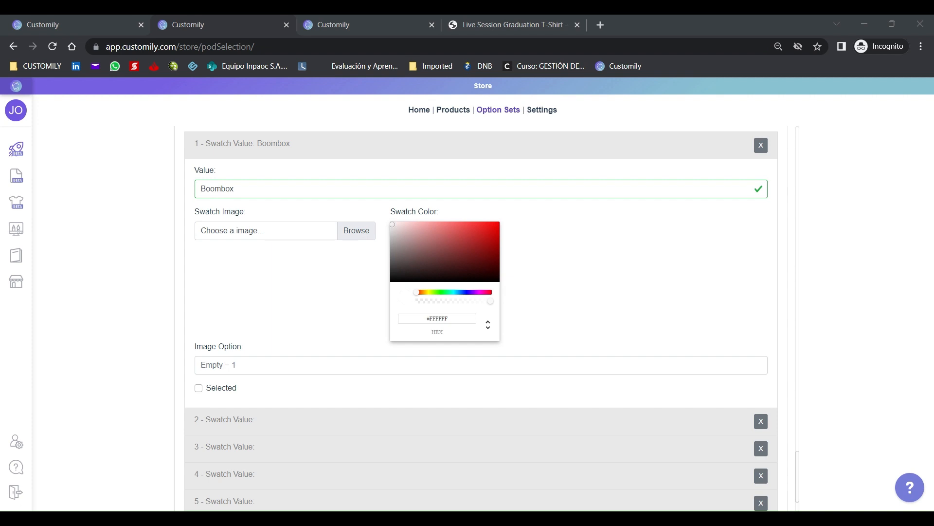
double_click(272, 215)
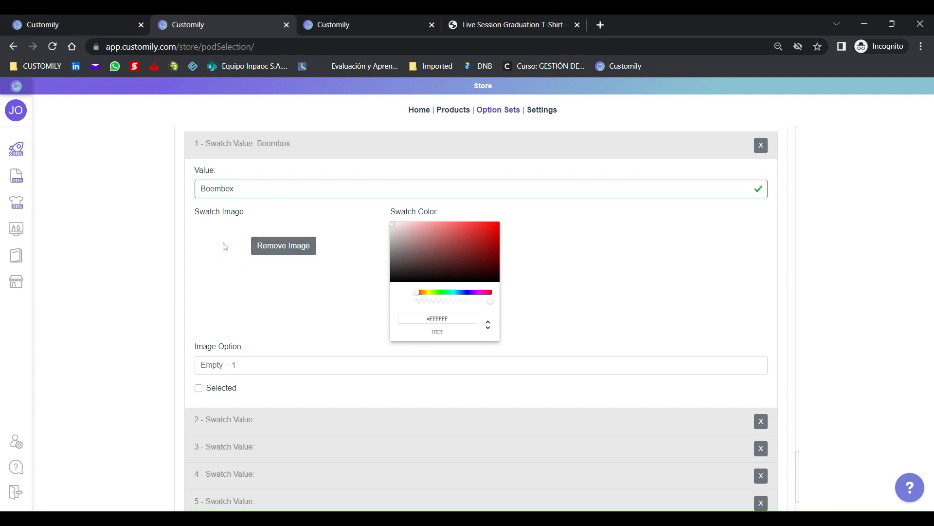
click(263, 247)
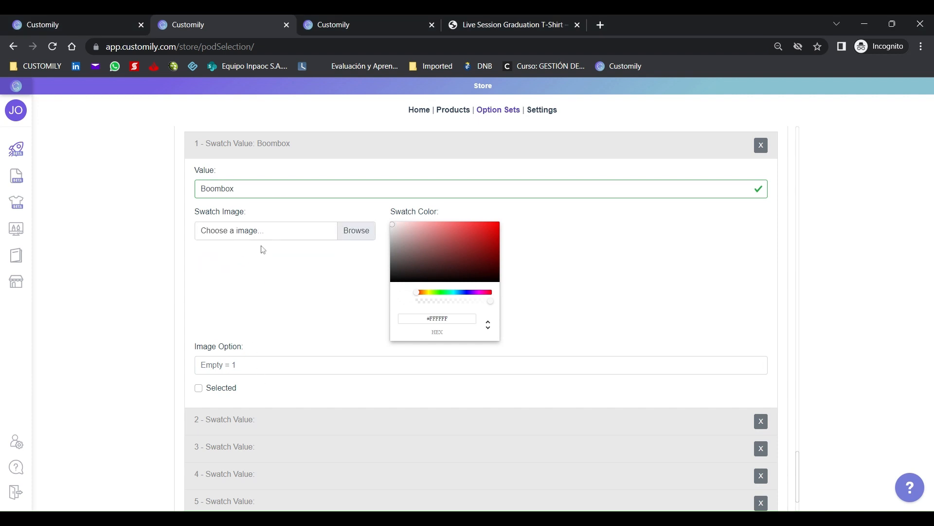
- Upload the boombox picture as the swatch image of the Boombox value, leaving its image option at the default
click(354, 236)
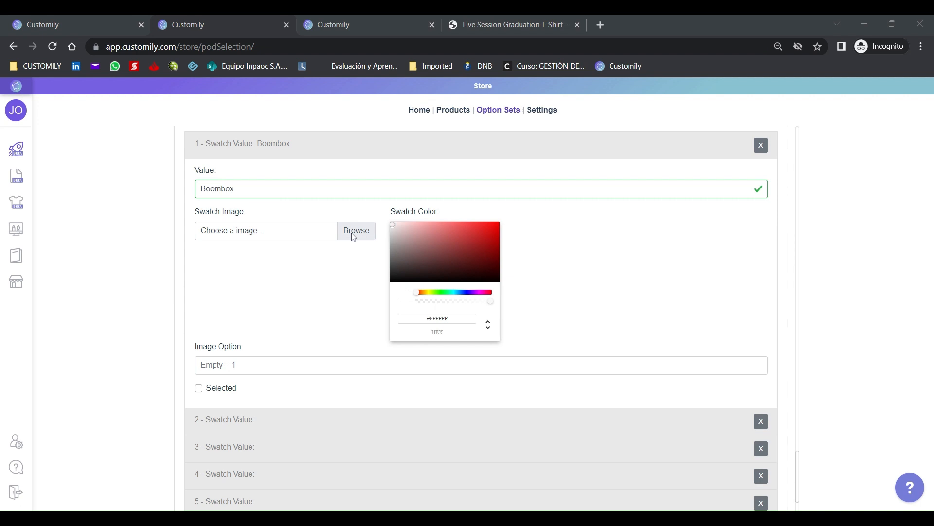
double_click(354, 348)
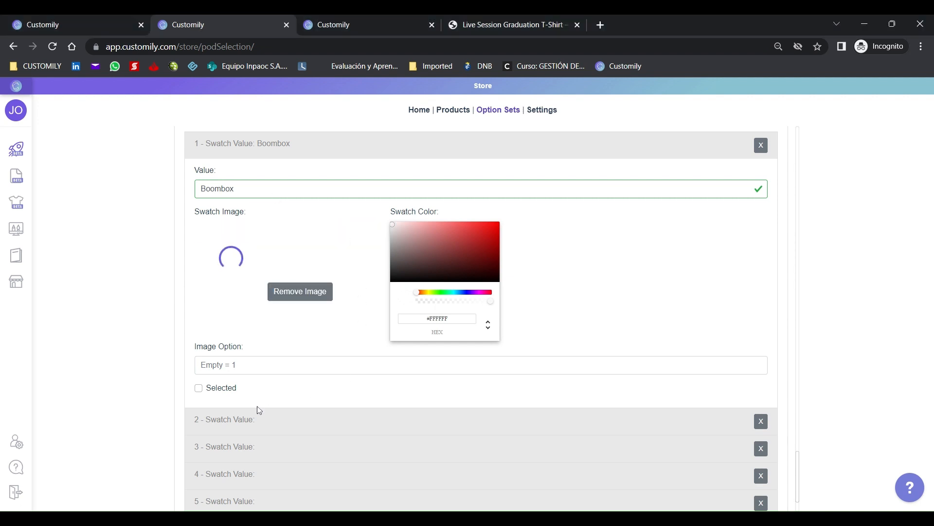
click(230, 368)
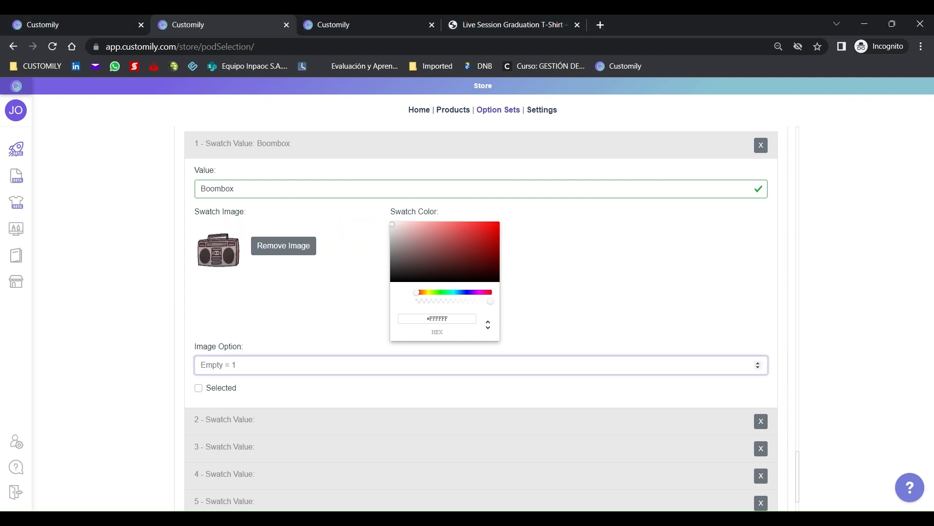
- Name the second swatch value "Books" and upload the stack-of-books picture as its swatch image
scroll(243, 369, down, 2)
click(262, 358)
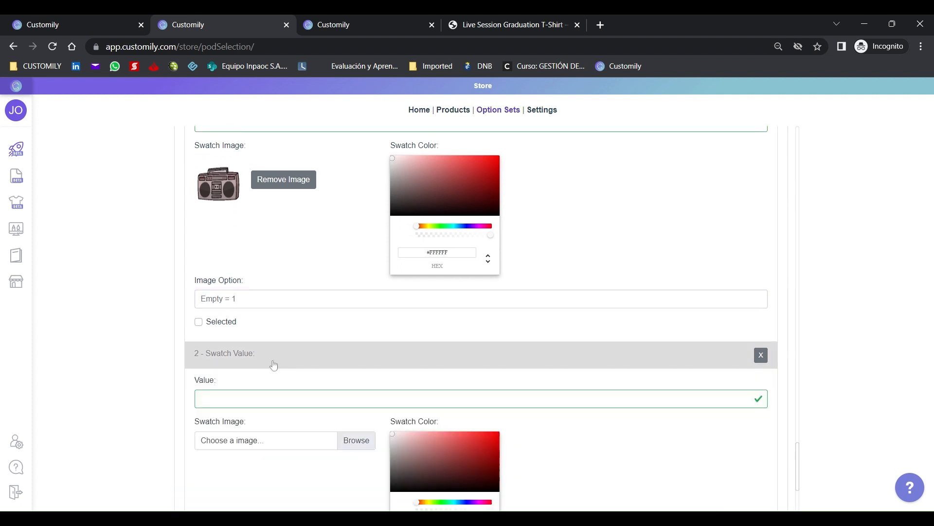
text(Books)
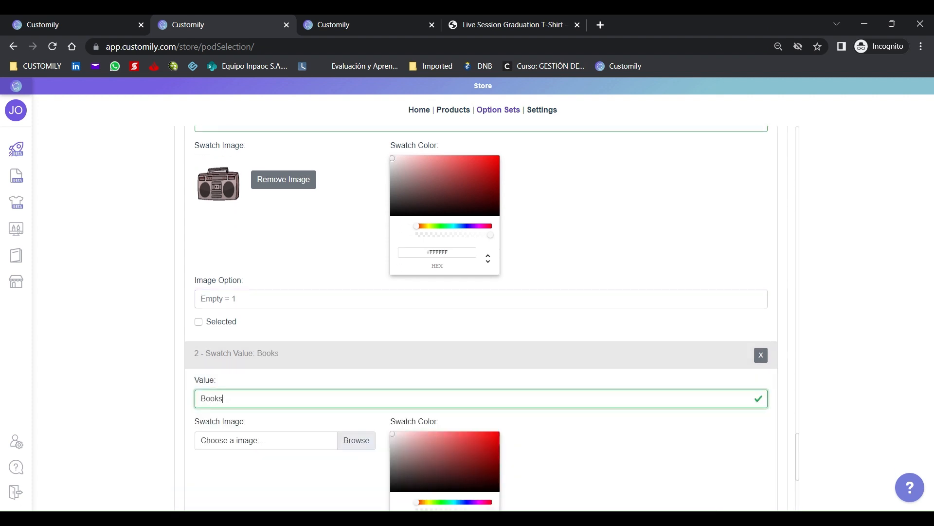
click(356, 440)
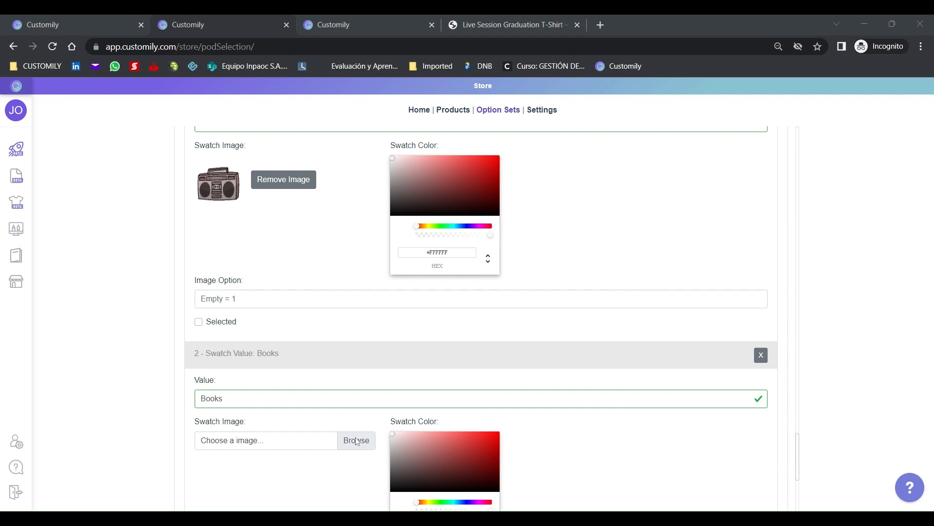
key(Return)
- Name the third swatch value "Guitar" and upload its swatch image
scroll(263, 390, down, 5)
click(264, 388)
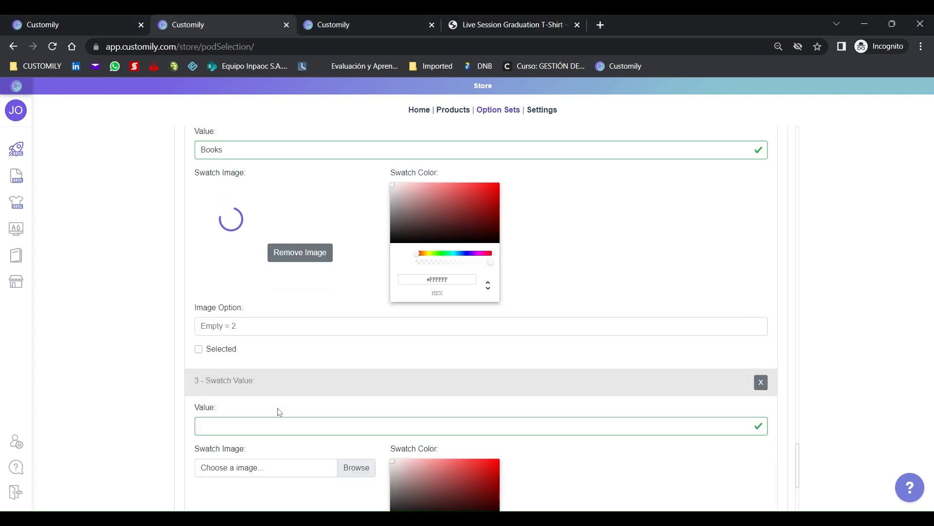
text(Guitar)
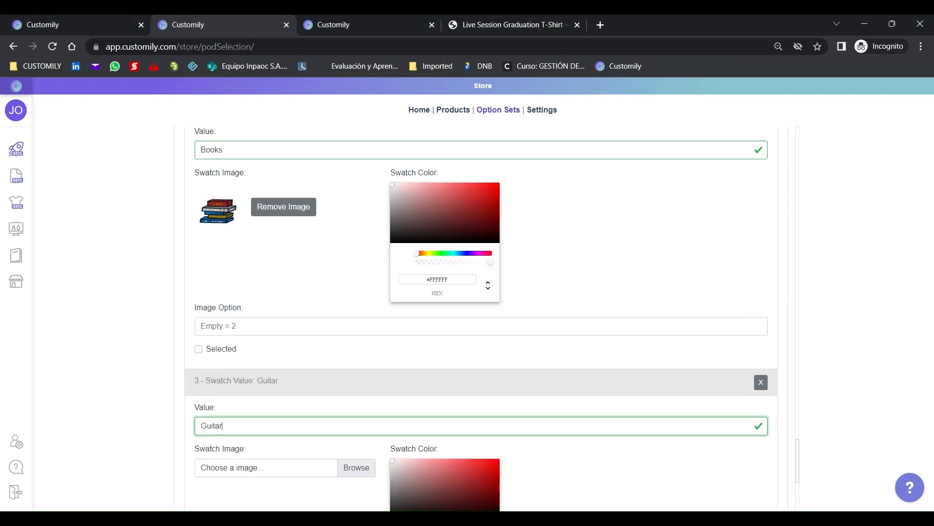
click(360, 475)
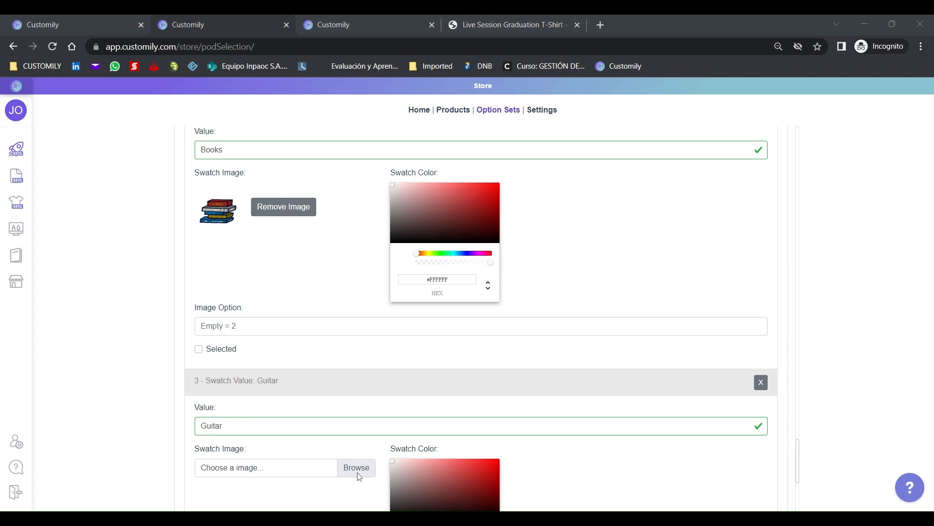
double_click(319, 233)
- Name the fourth swatch value "Laptop" and upload its swatch image
scroll(298, 277, down, 5)
click(271, 417)
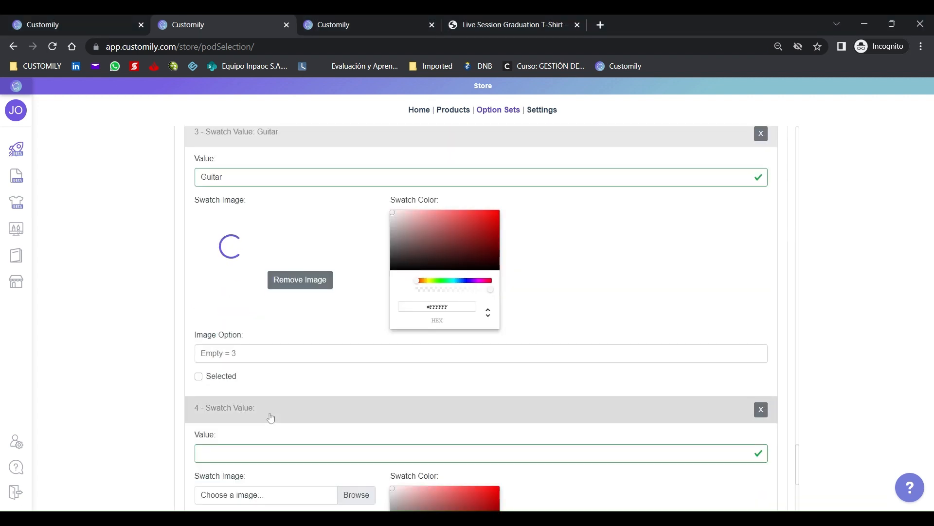
scroll(271, 418, down, 5)
click(265, 210)
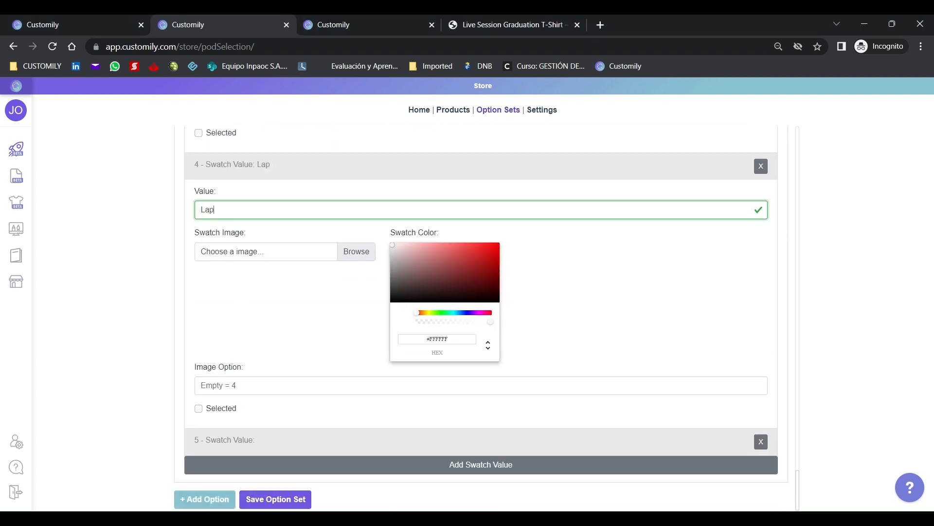
click(343, 253)
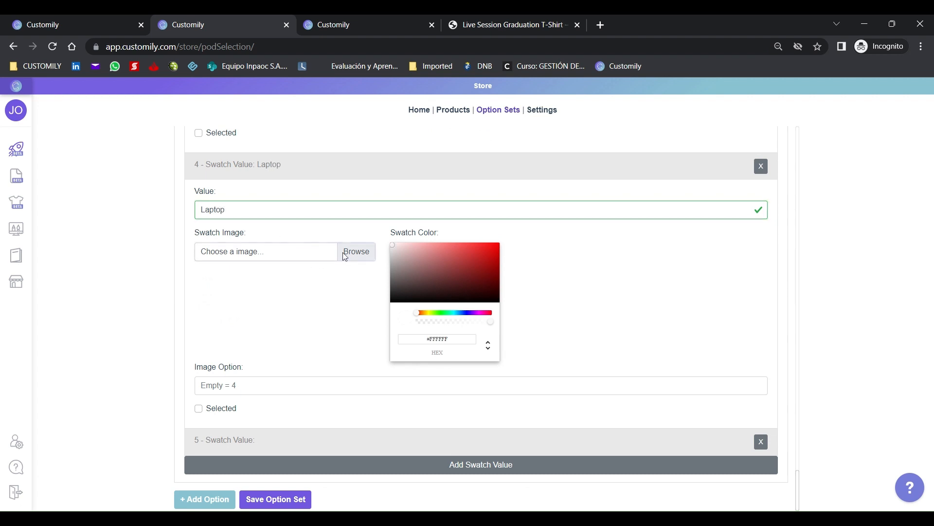
double_click(342, 252)
- Name the fifth swatch value "More books" and upload the taller book-stack picture as its swatch image
click(312, 439)
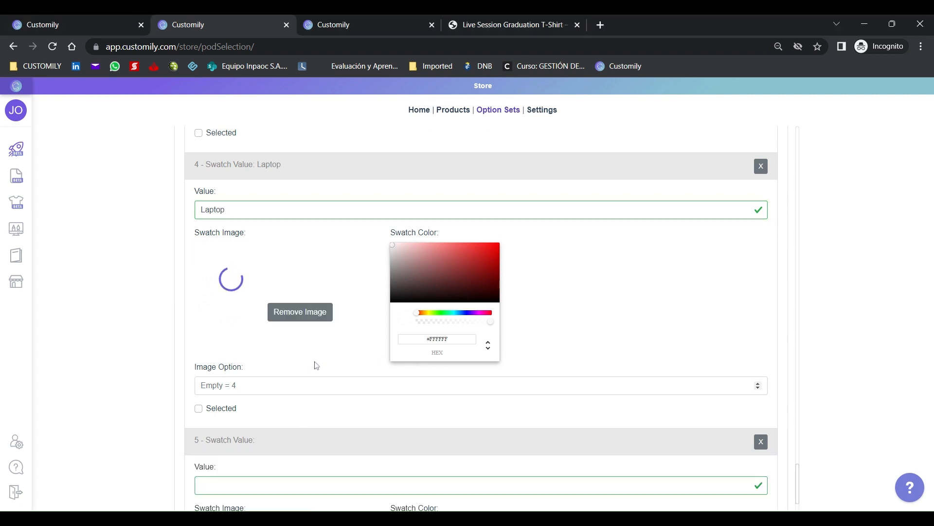
scroll(315, 364, down, 5)
click(245, 246)
text(More b)
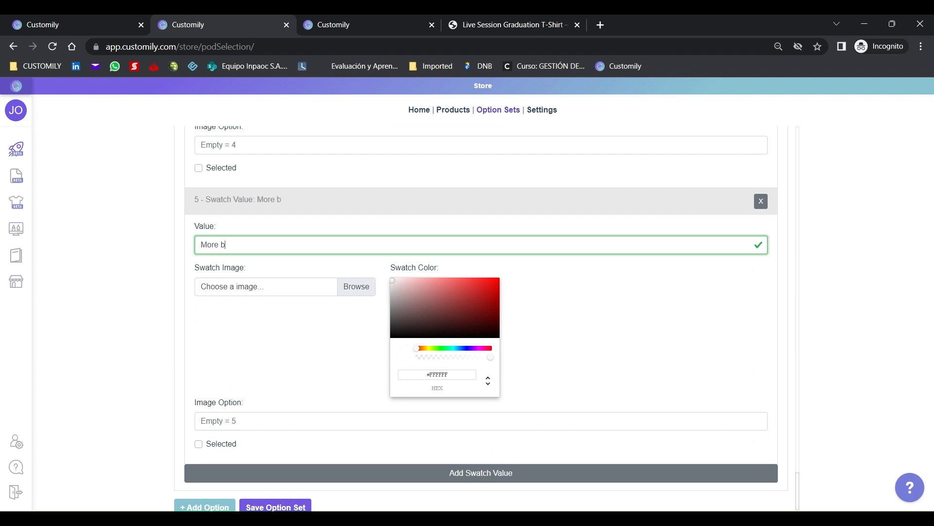
text(ooks)
click(353, 284)
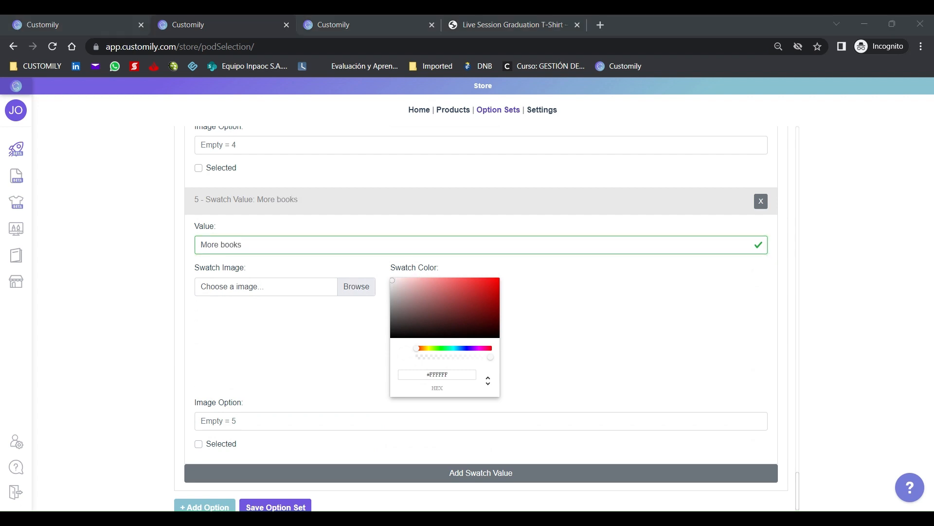
double_click(290, 334)
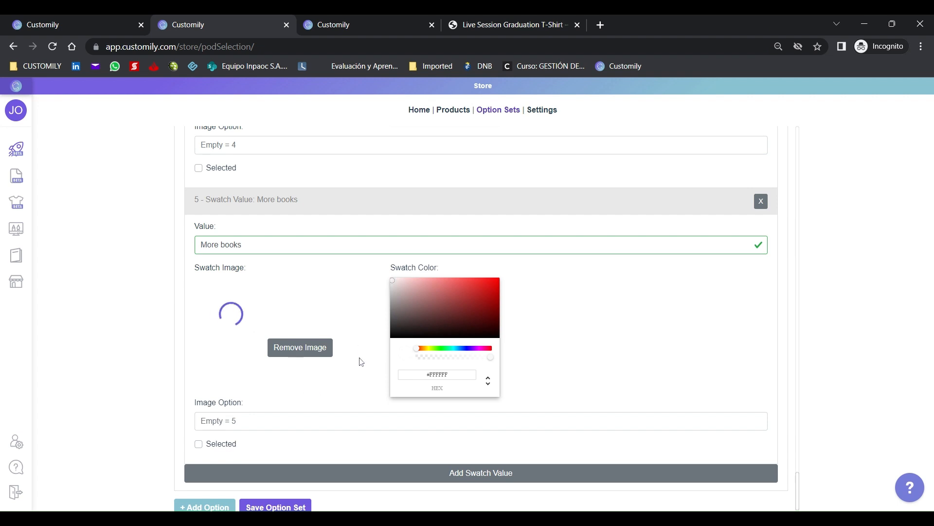
scroll(354, 368, down, 1)
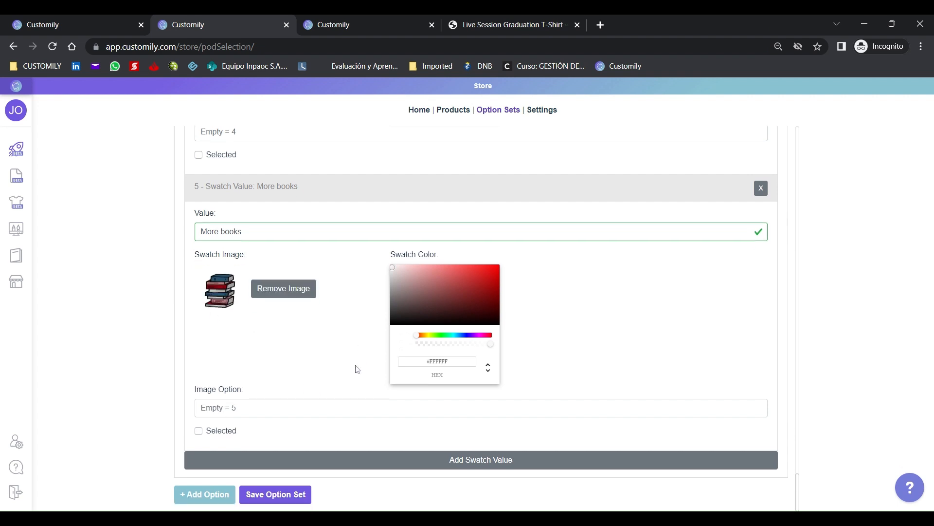
- Save the option set and reload the graduation T-shirt product page to check the Select object swatches
click(286, 494)
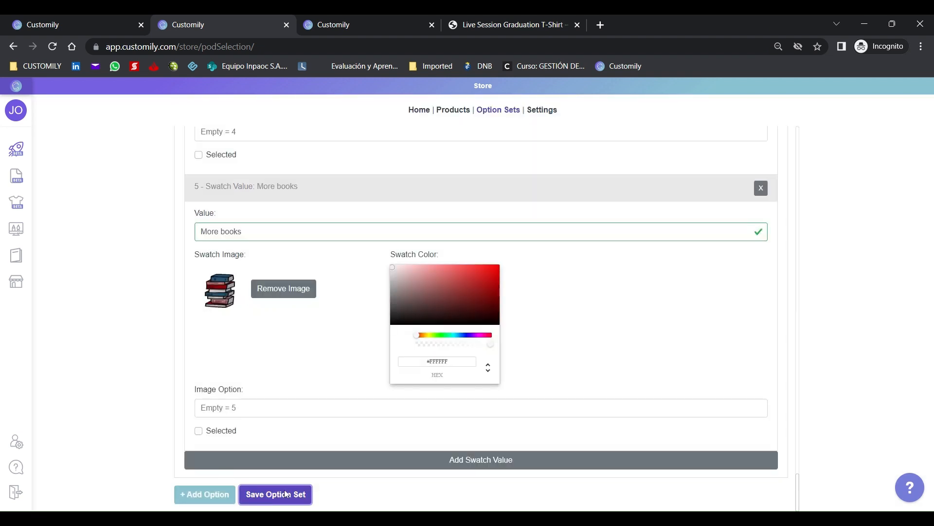
scroll(275, 343, up, 17)
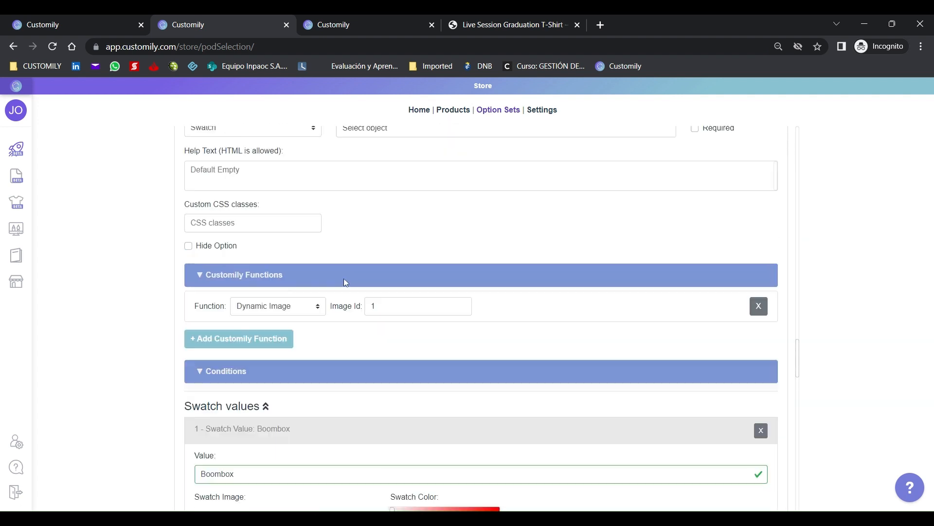
scroll(345, 283, up, 1)
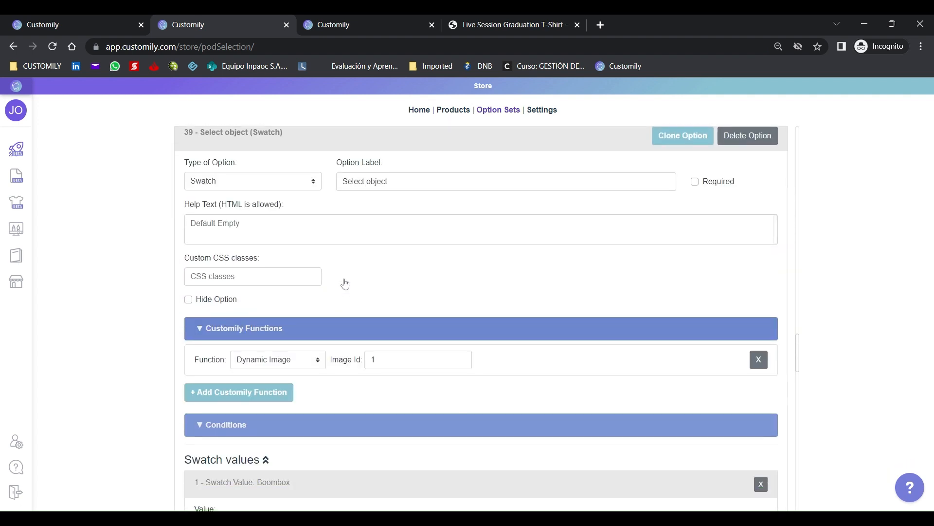
click(514, 25)
click(53, 47)
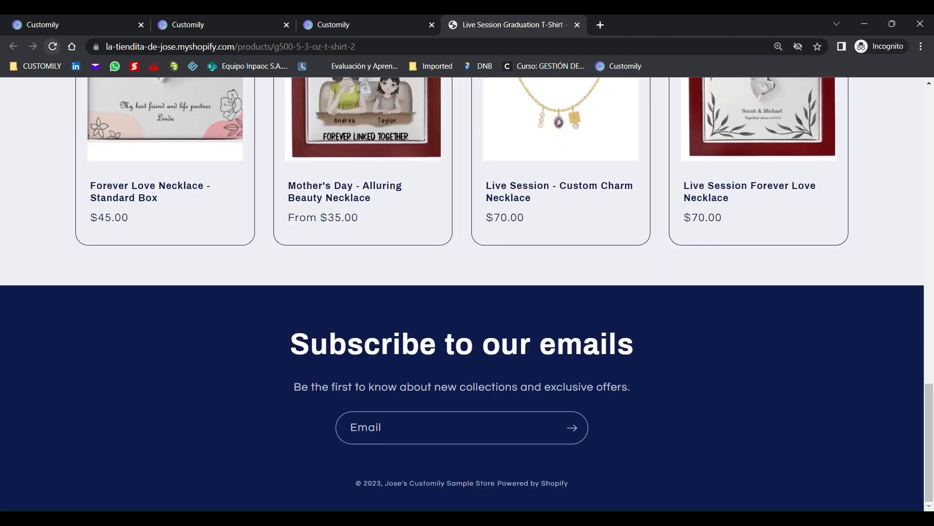
scroll(655, 244, up, 12)
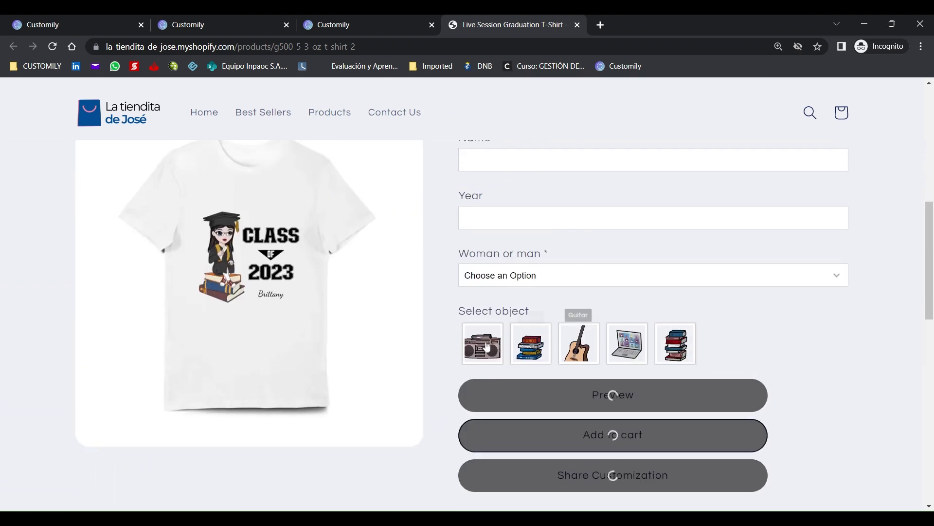
scroll(410, 402, up, 1)
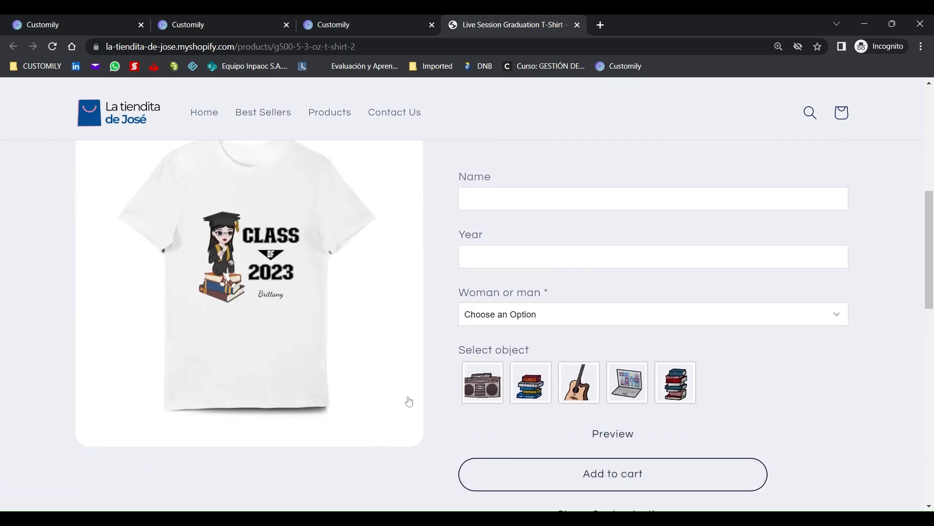
scroll(409, 402, up, 2)
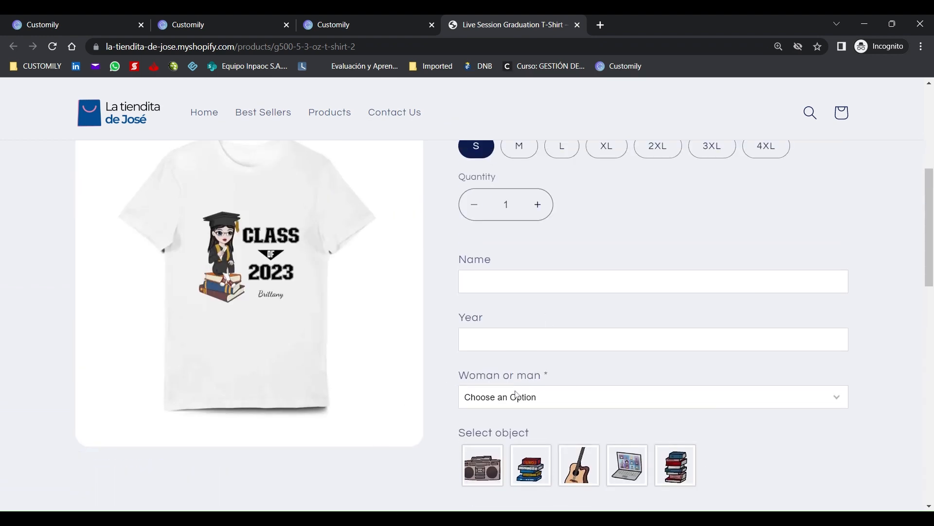
scroll(567, 406, down, 3)
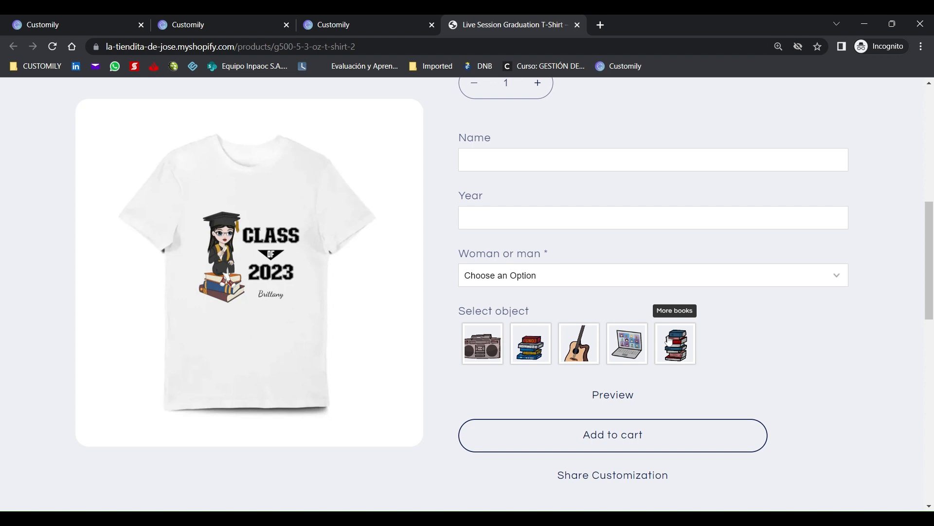
click(509, 283)
click(816, 362)
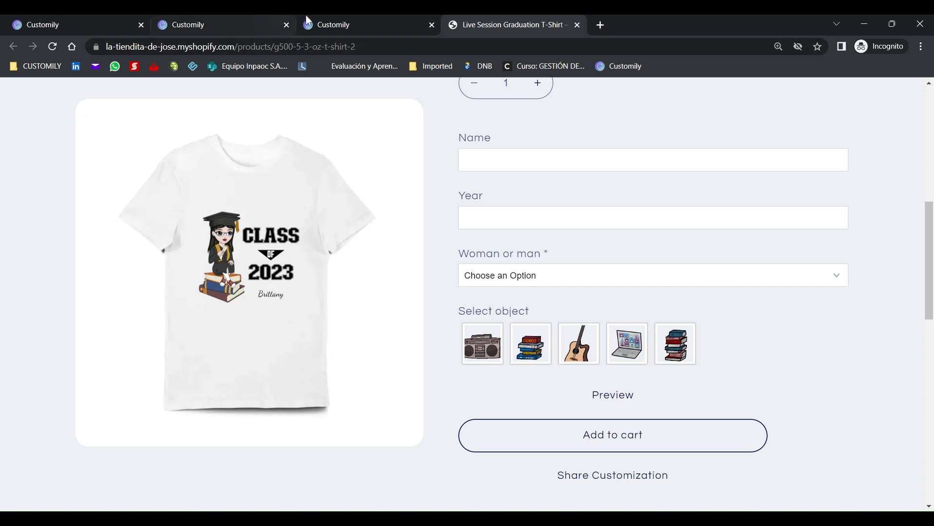
- Back in the option set, add a condition showing Select object when the Woman or man dropdown is Woman
click(232, 15)
scroll(410, 273, down, 15)
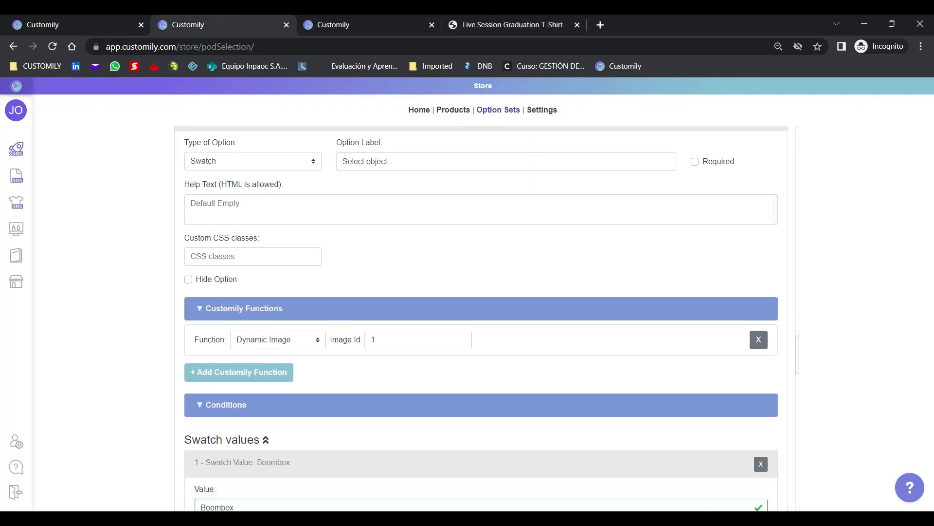
scroll(346, 255, up, 15)
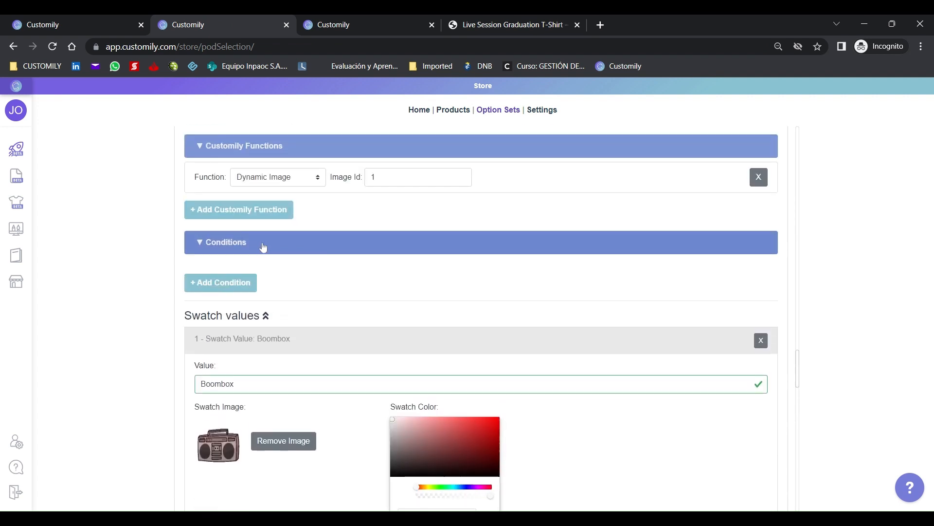
click(242, 283)
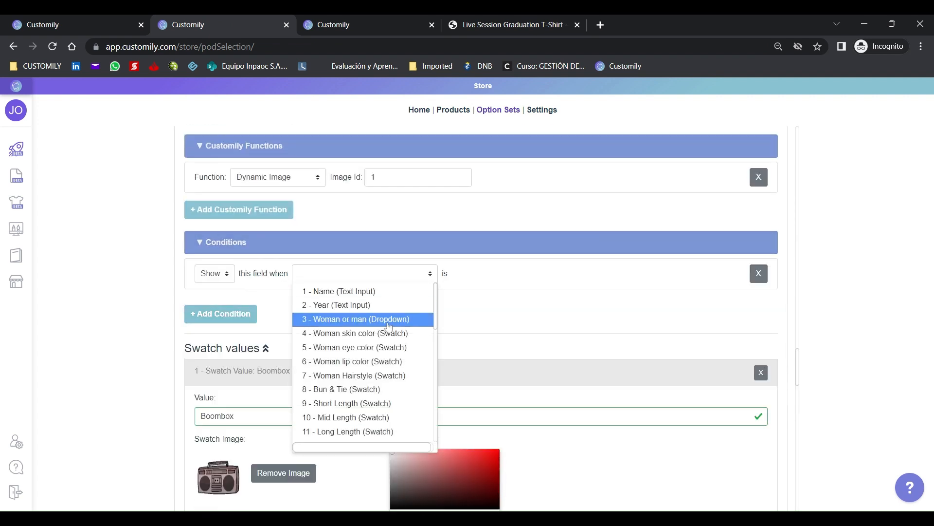
click(355, 319)
click(485, 297)
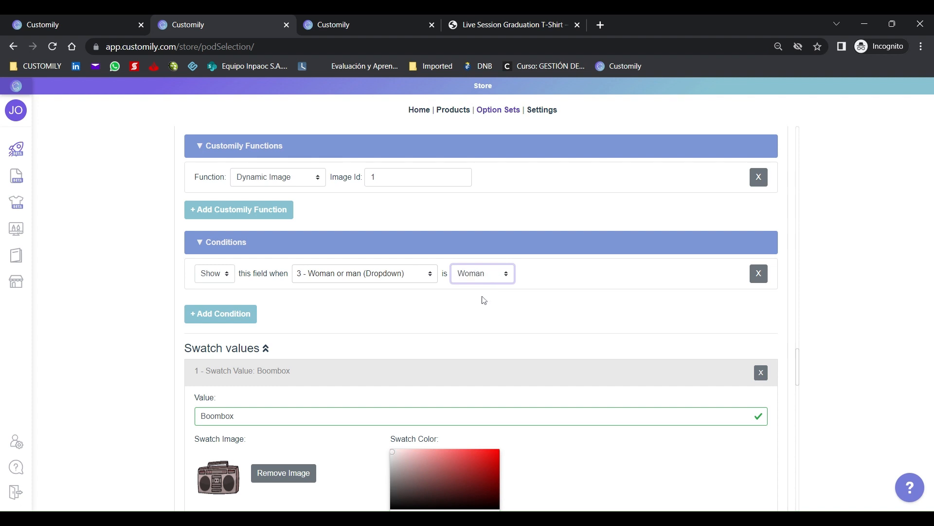
- Add a second condition joined with OR that shows Select object when the Woman or man dropdown is Man
click(235, 313)
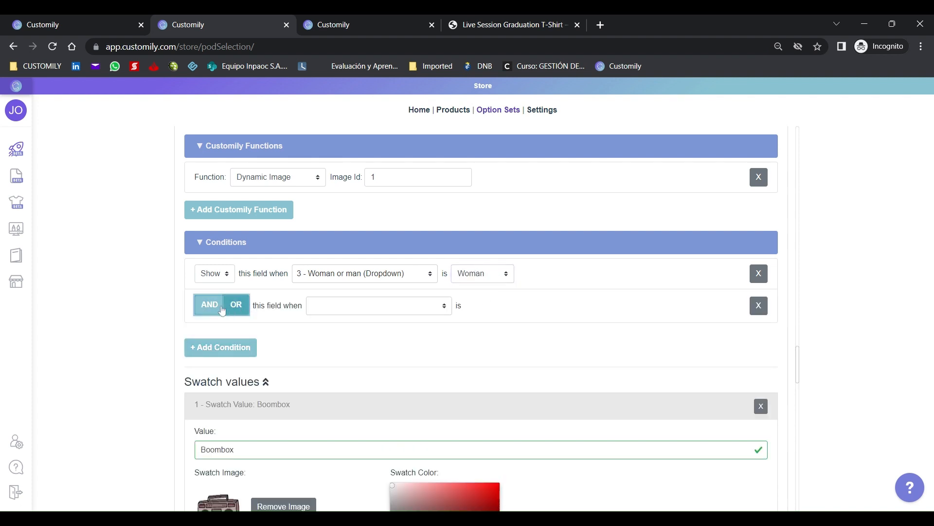
click(236, 305)
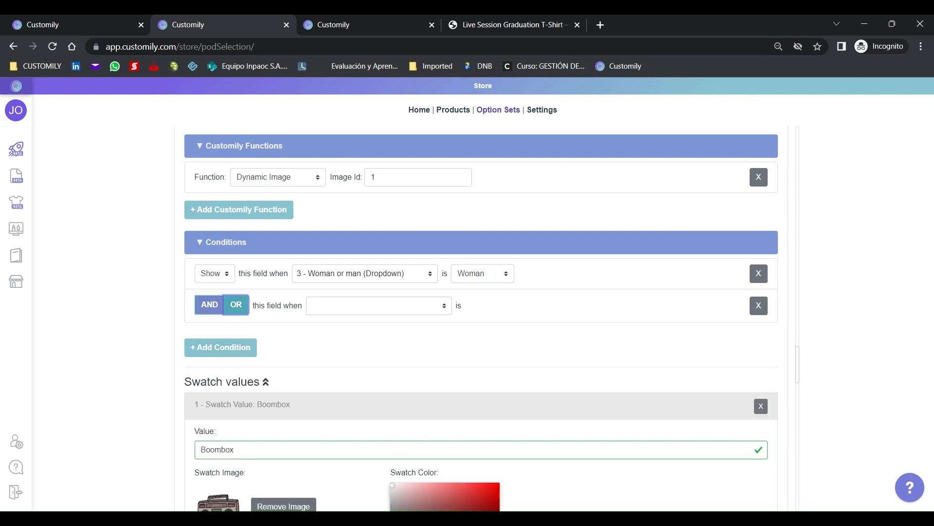
click(379, 305)
click(398, 350)
click(494, 305)
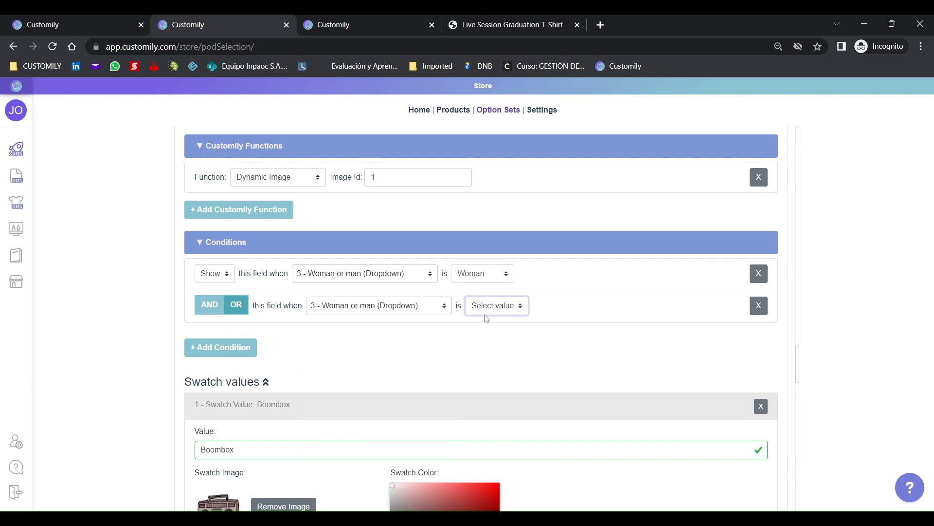
click(489, 335)
- Save the option set with its new conditions and reload the T-shirt product page
scroll(405, 301, down, 20)
click(282, 499)
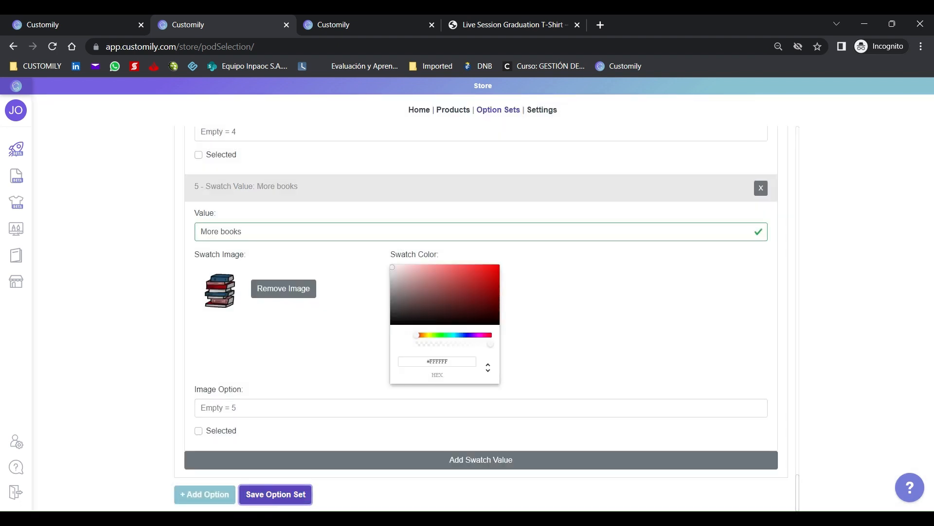
click(480, 15)
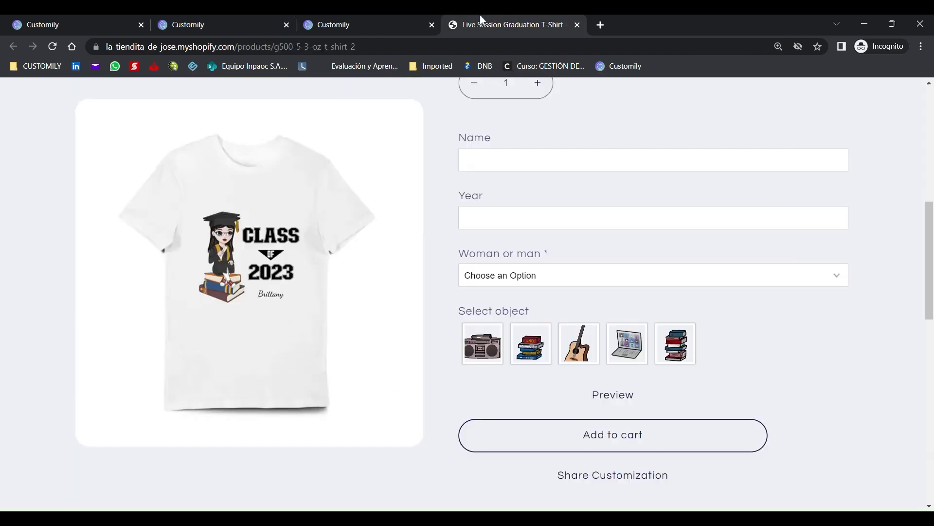
click(55, 45)
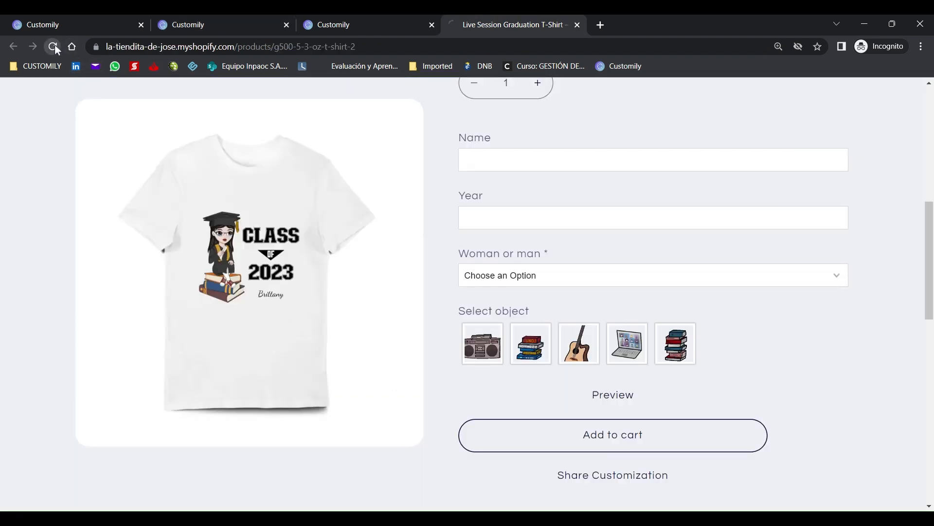
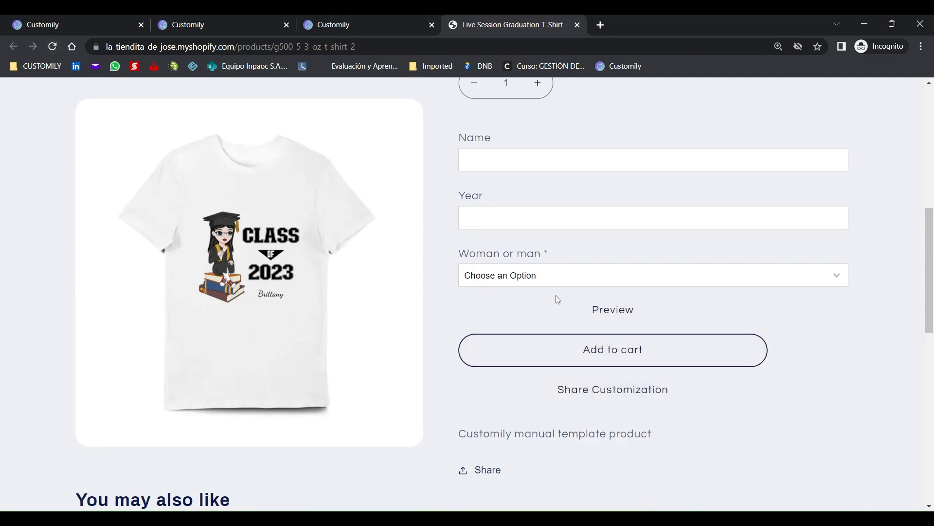
- Choose Woman on the product page and test each Select object swatch, from More books through Boombox, on the shirt preview
click(531, 282)
click(517, 304)
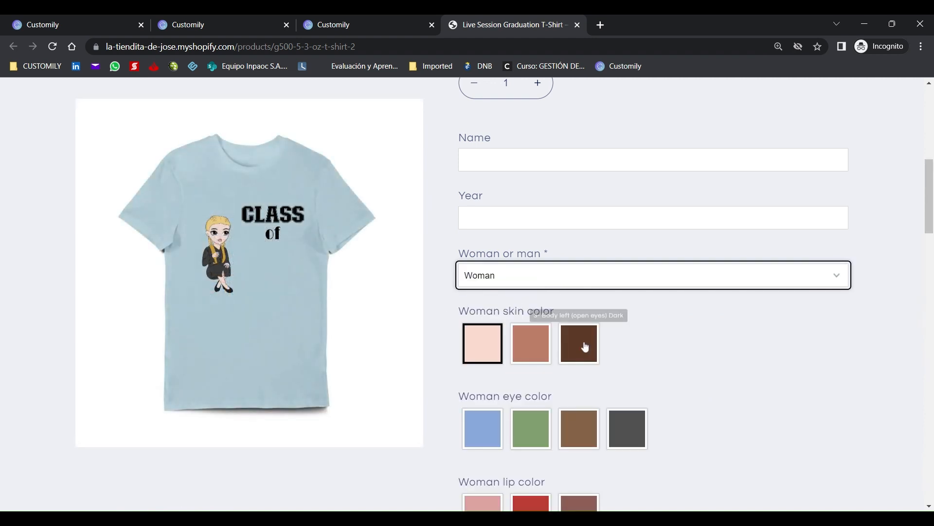
scroll(579, 350, down, 6)
scroll(570, 353, down, 14)
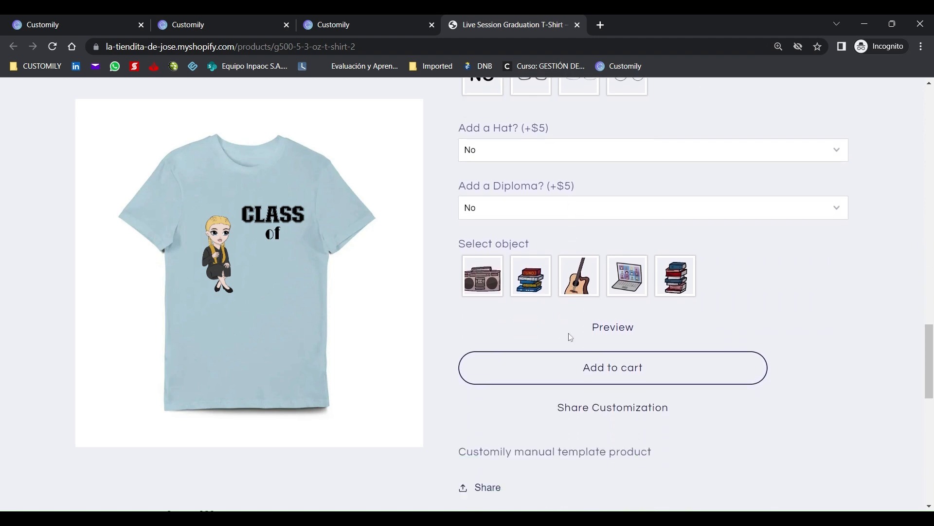
click(670, 270)
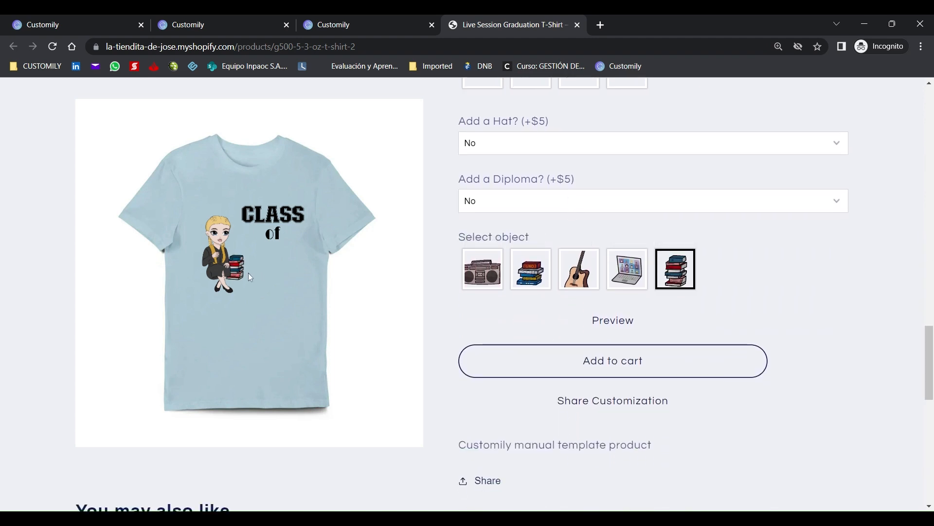
click(626, 271)
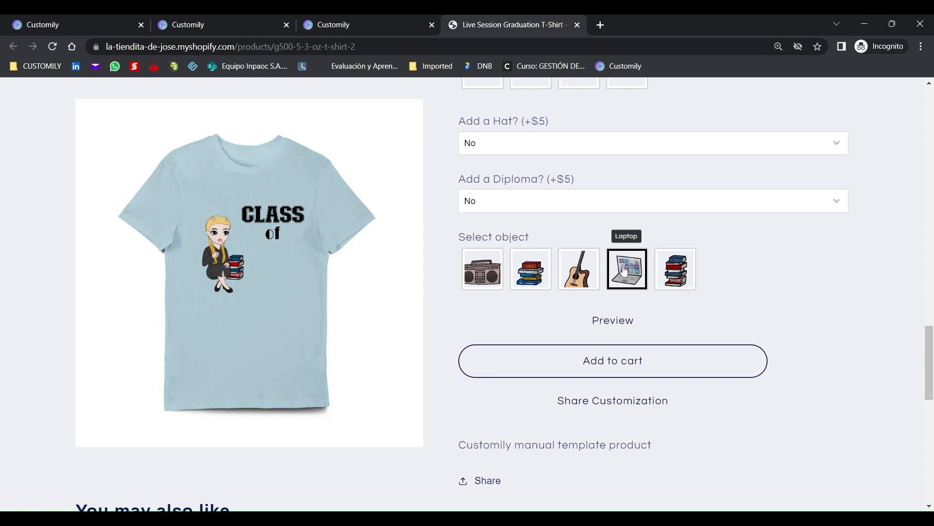
click(595, 279)
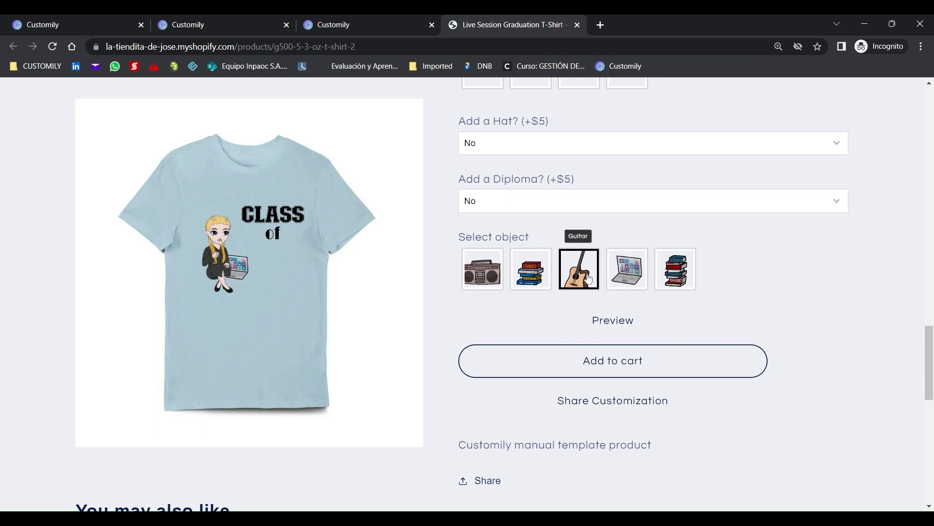
click(543, 275)
click(492, 267)
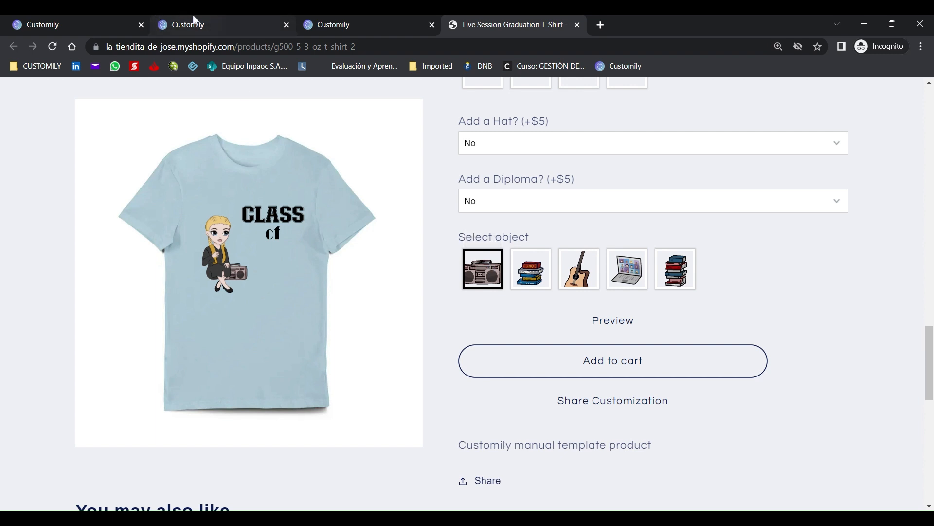
- Switch to the Customily template editor, select the Fireworks layer and preview its image option 2
click(81, 16)
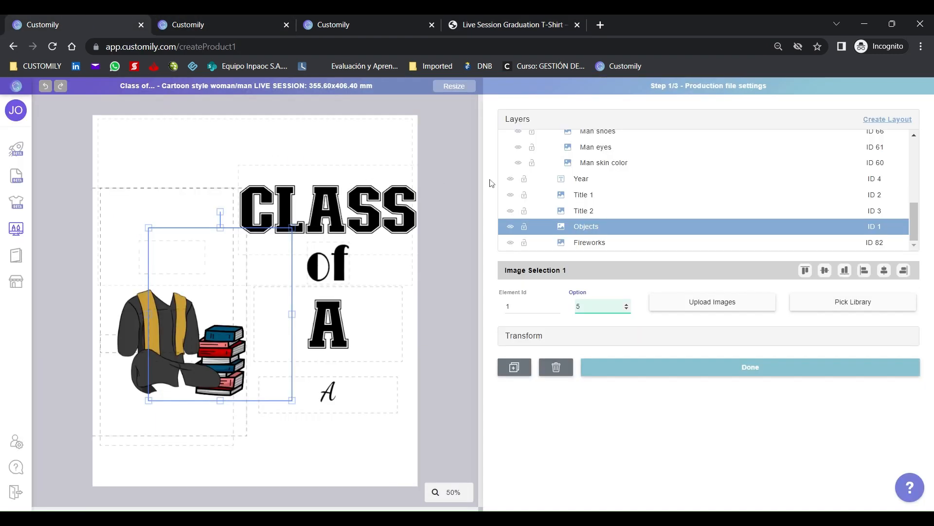
click(289, 134)
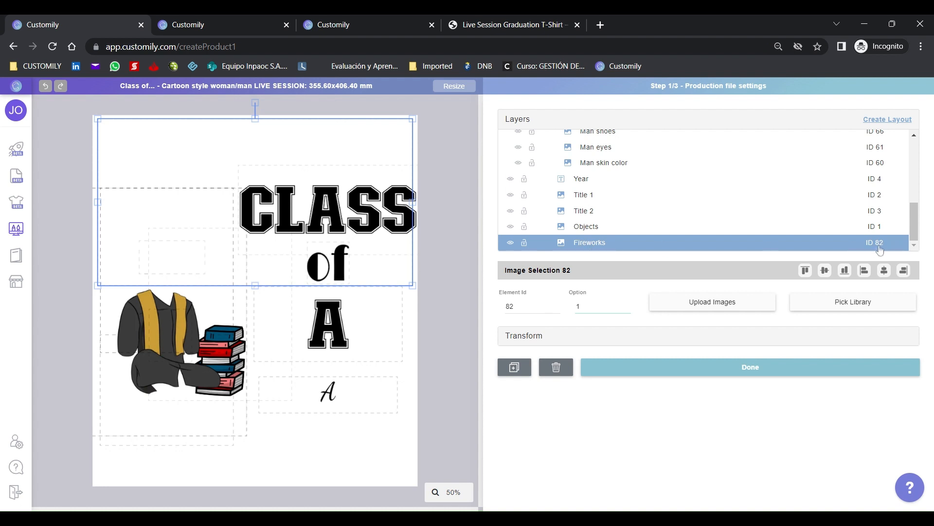
click(627, 304)
click(626, 308)
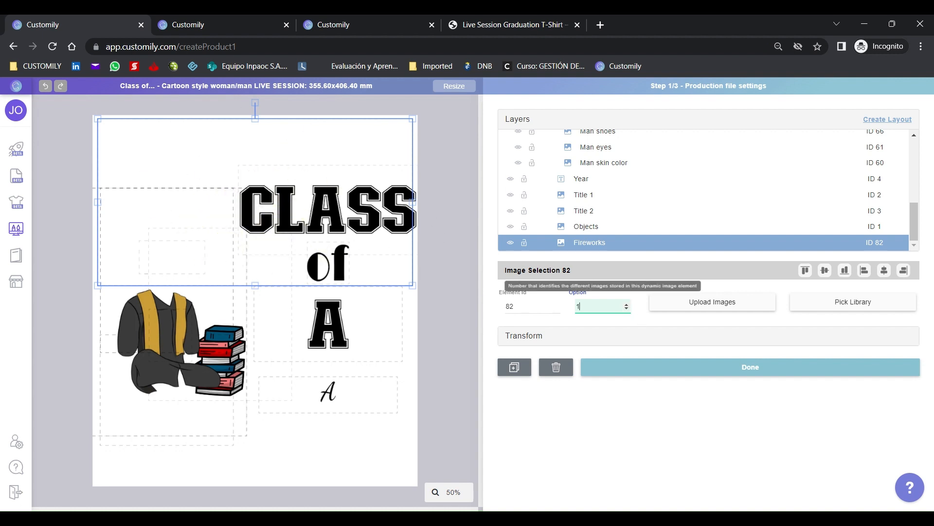
click(627, 304)
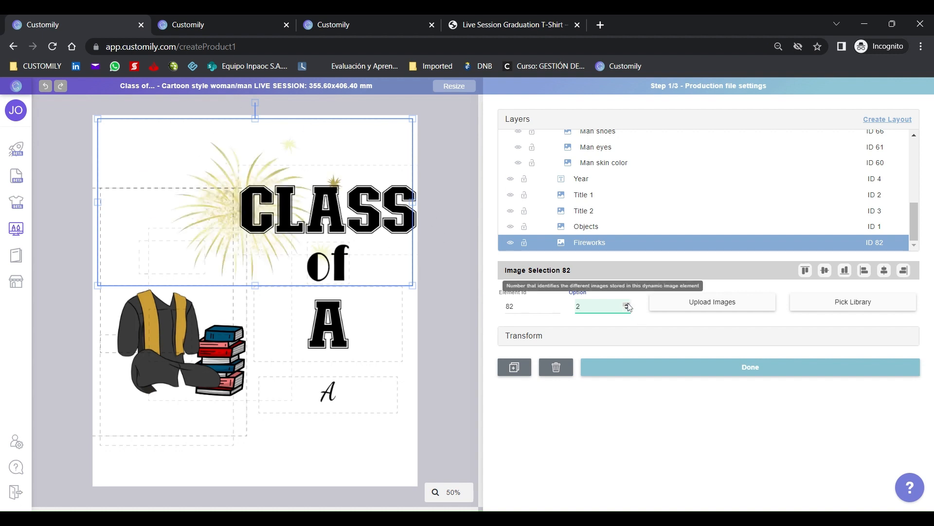
- Preview the Fireworks layer's image options above 2, finishing on option 5
click(627, 304)
click(626, 304)
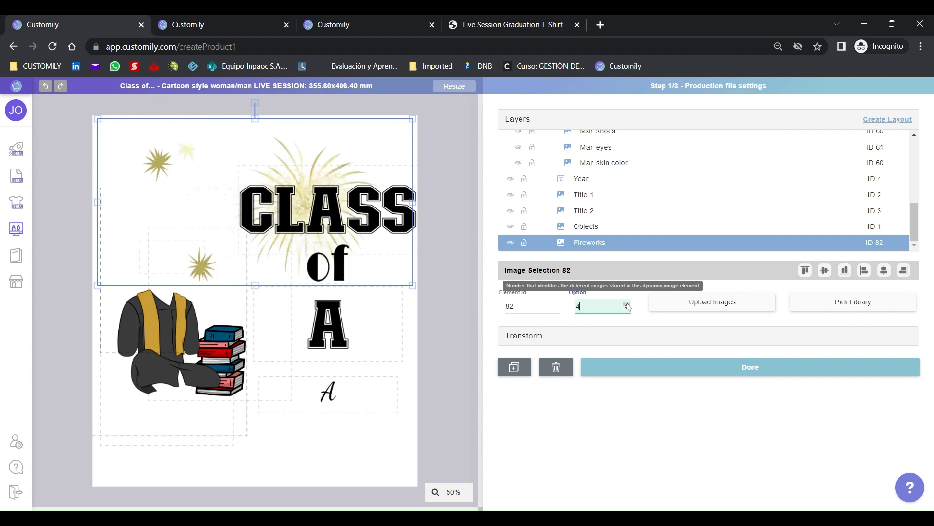
click(626, 305)
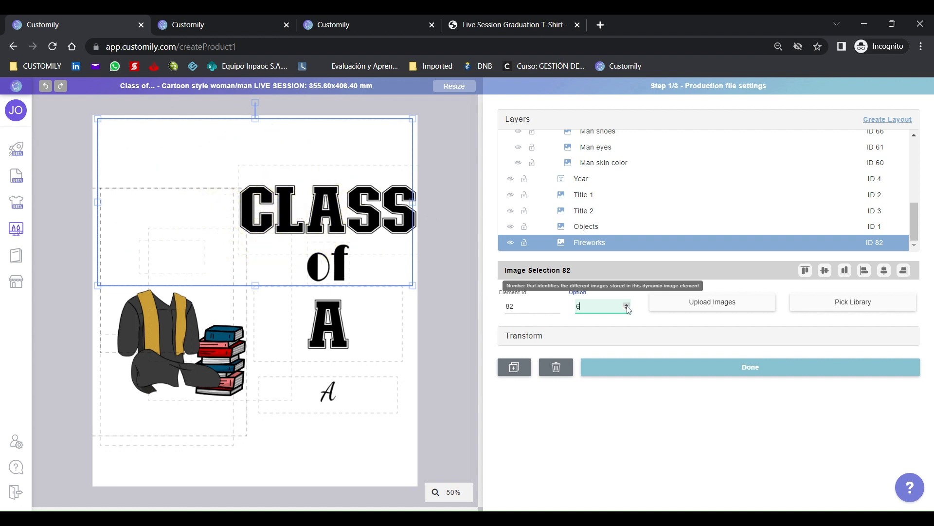
click(627, 309)
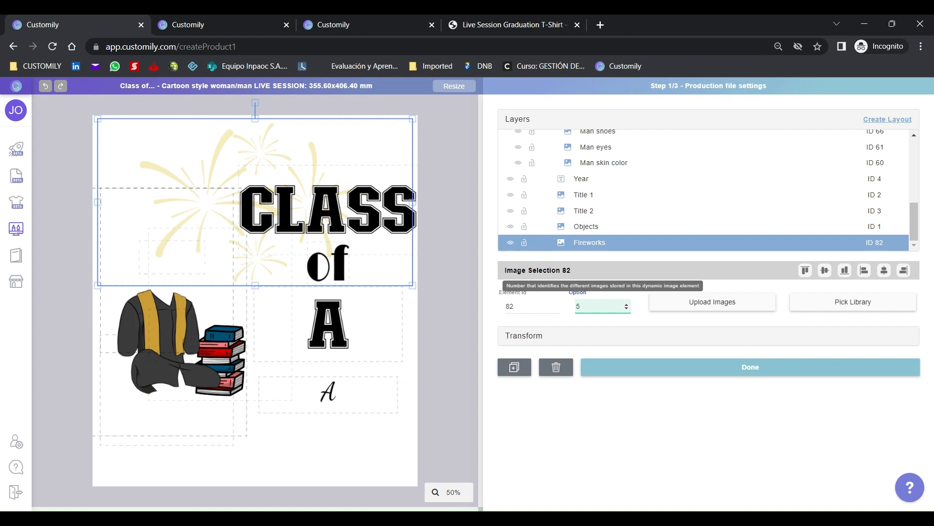
- Switch to the option sets tab, reopen the "Class of... - Cartoon style woman/man LIVE SESSION" set and add a new option
click(225, 15)
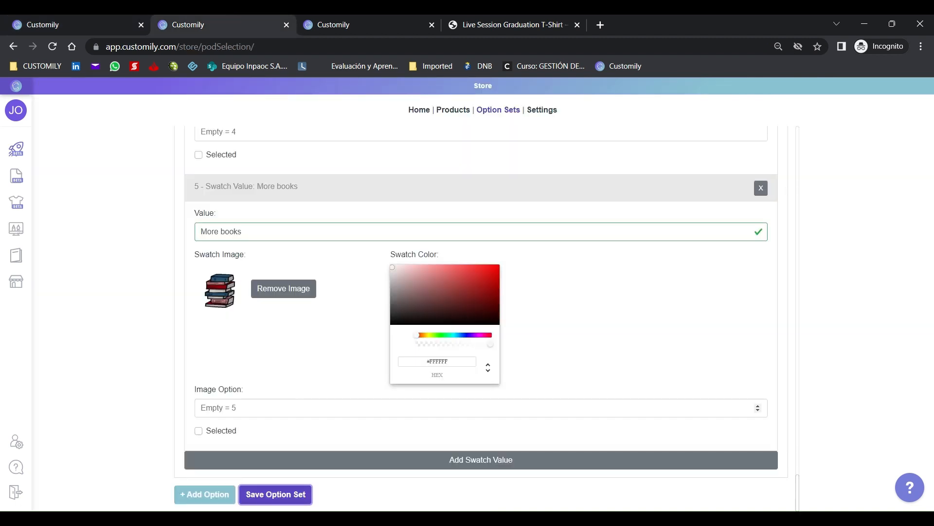
click(206, 498)
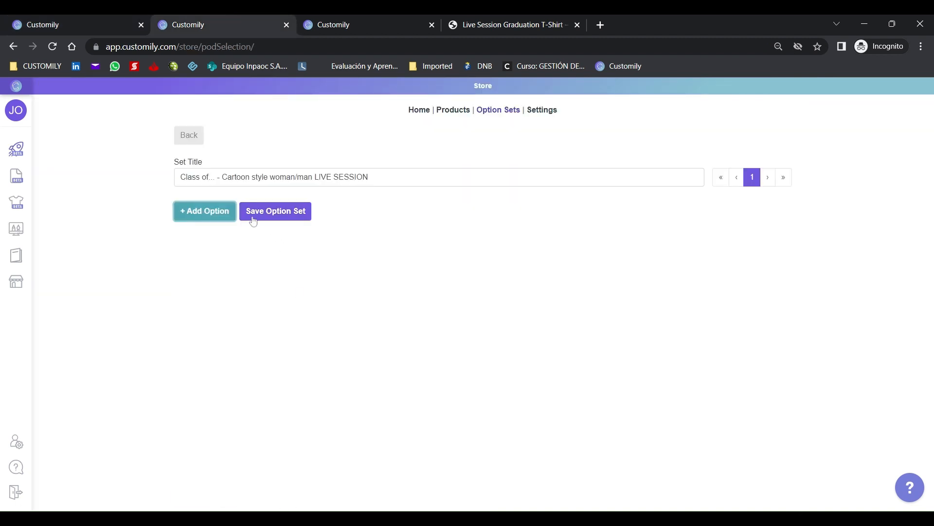
click(193, 139)
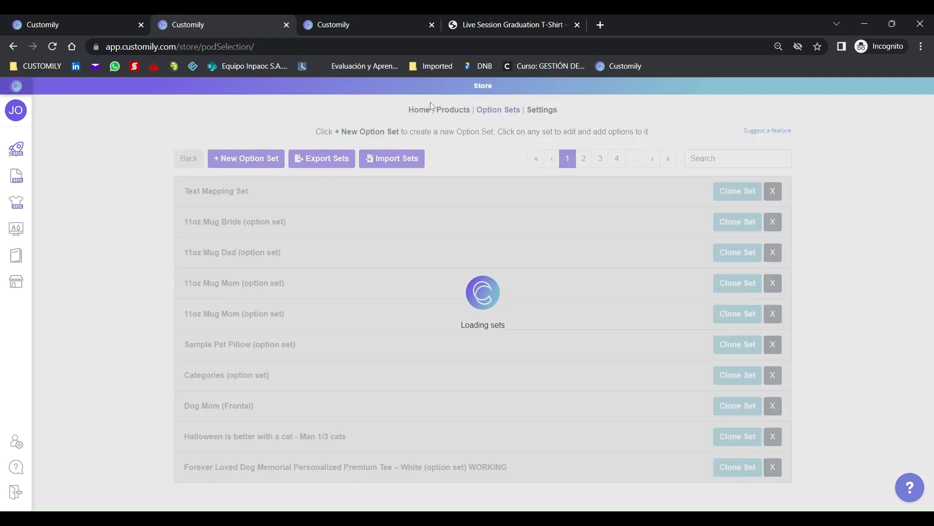
click(667, 160)
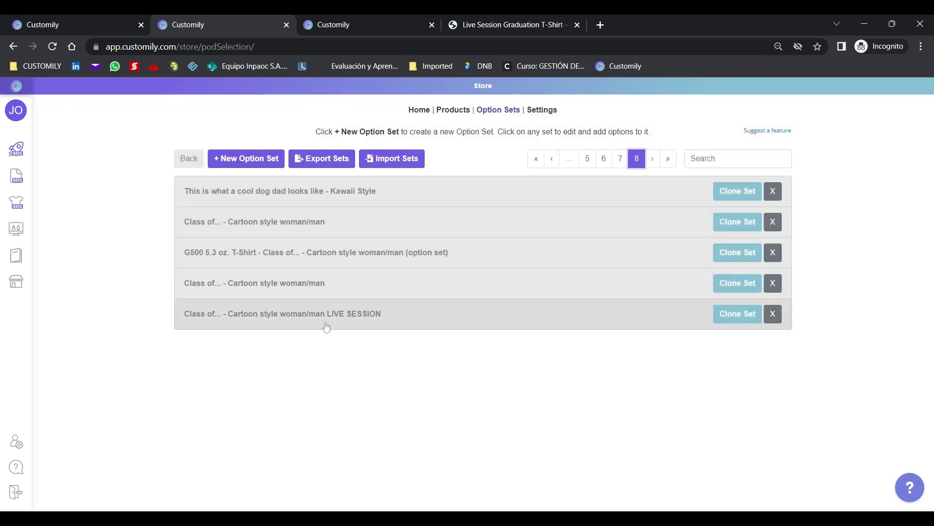
click(325, 323)
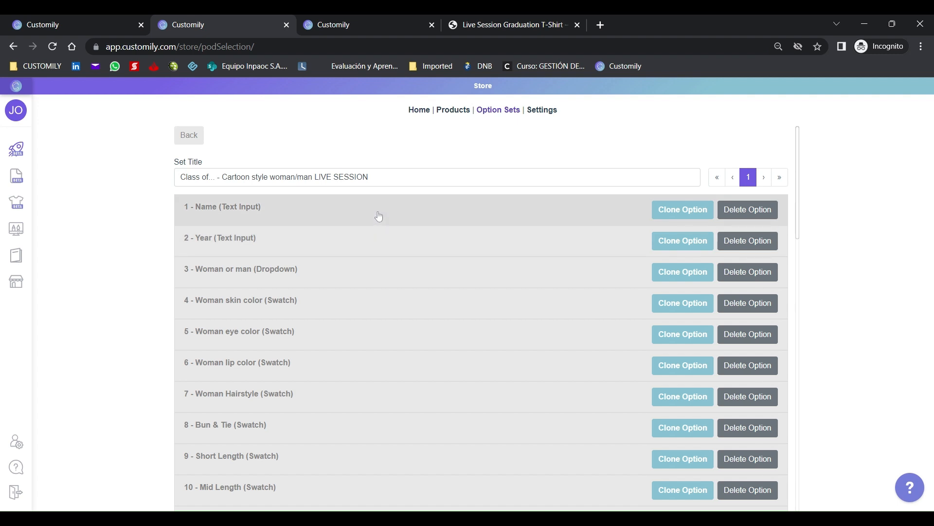
scroll(379, 216, down, 20)
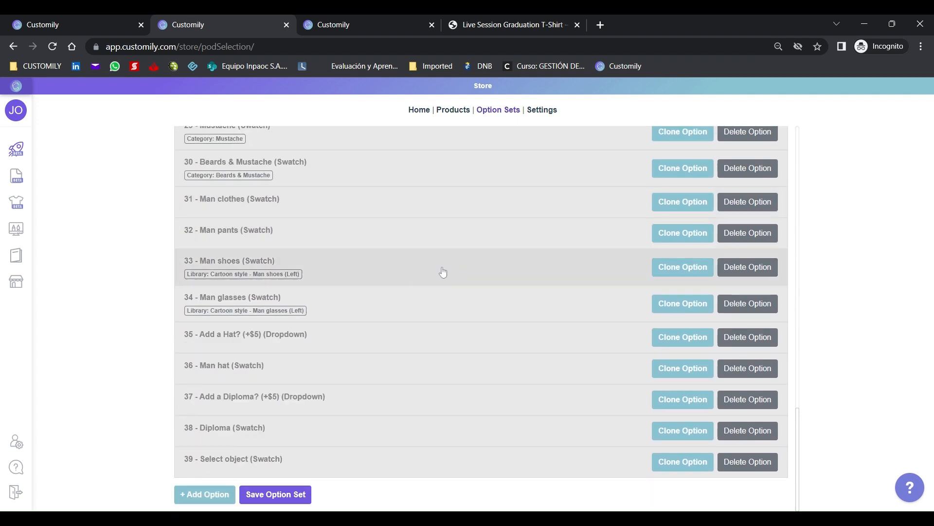
click(208, 506)
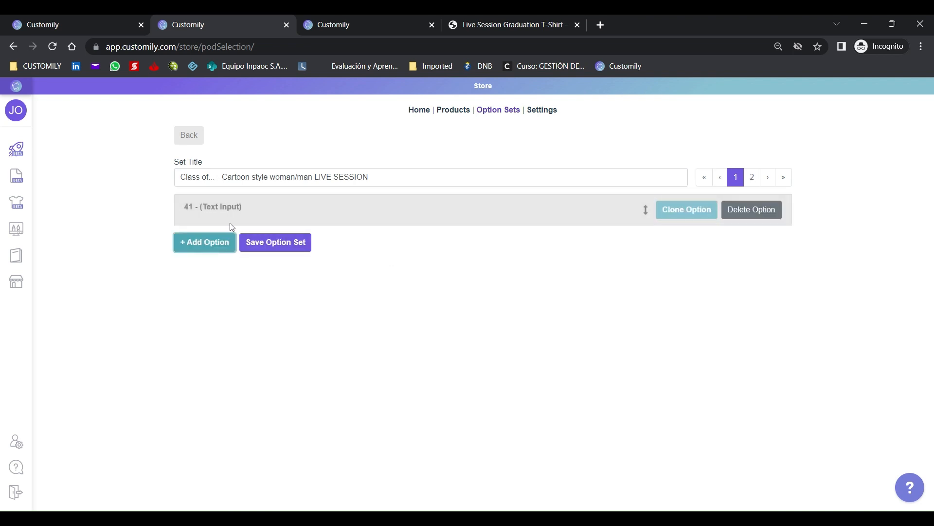
- Review both pages of the option set and delete the surplus empty text input option 41
click(728, 181)
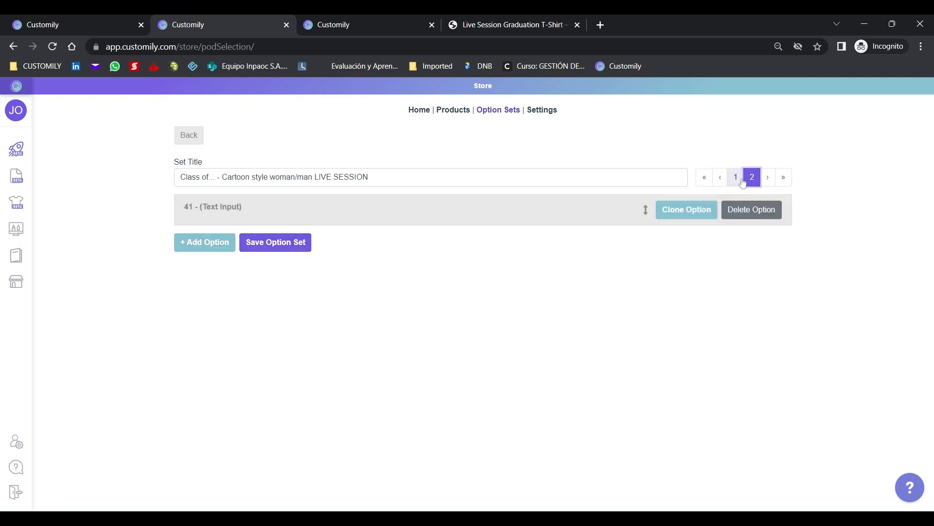
scroll(475, 355, down, 15)
scroll(487, 336, up, 15)
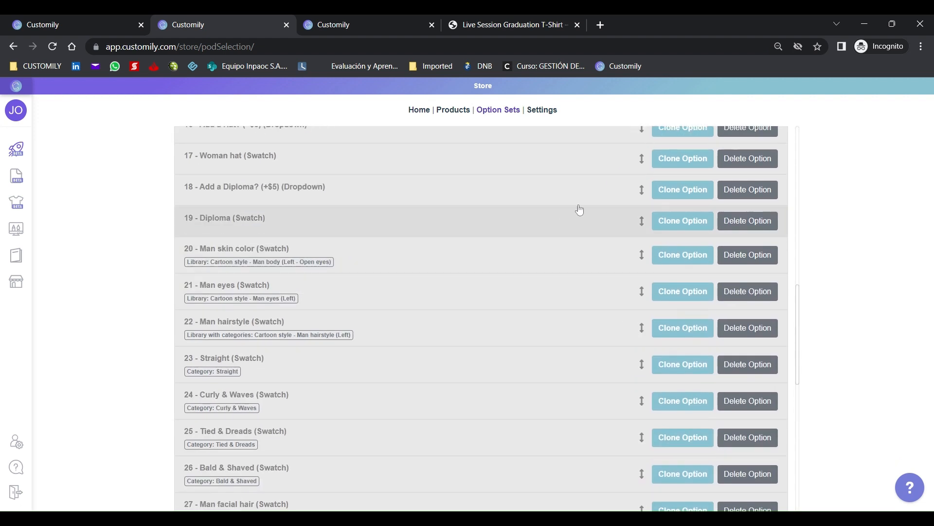
scroll(427, 338, down, 20)
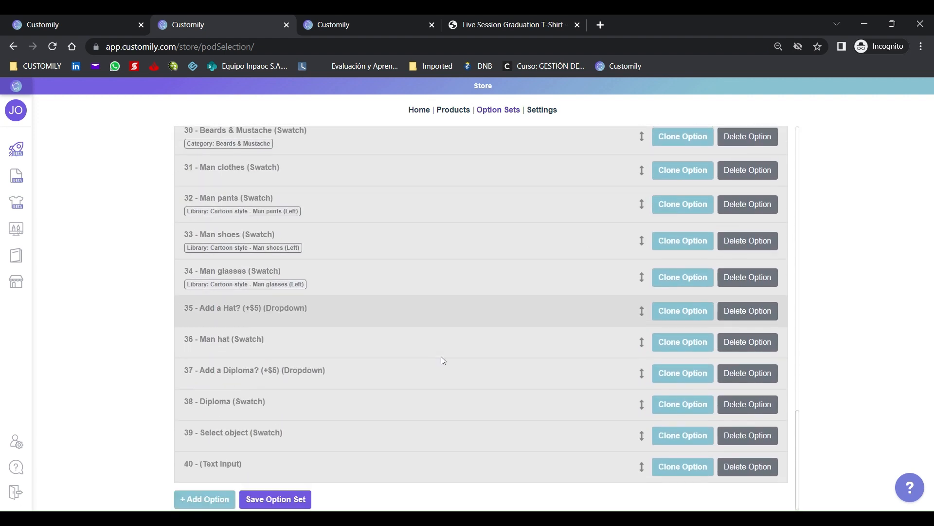
scroll(638, 134, up, 20)
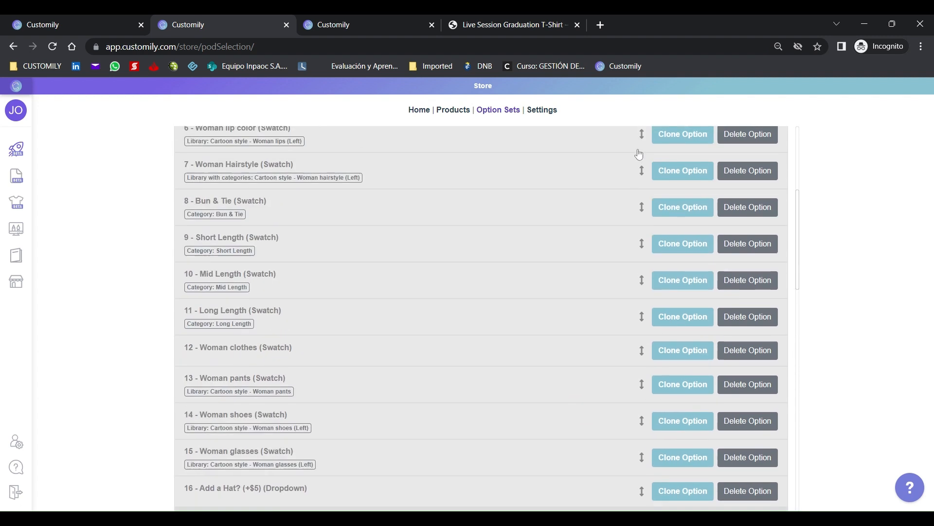
click(749, 176)
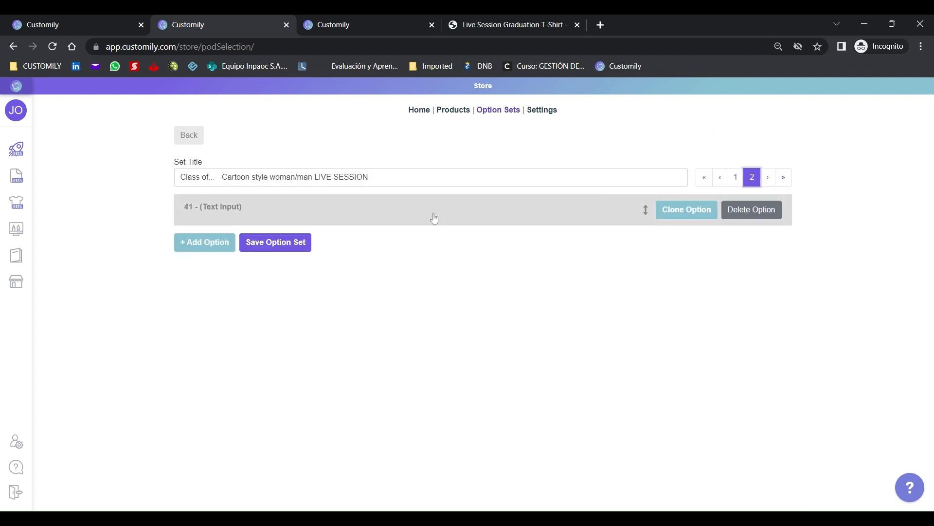
click(736, 177)
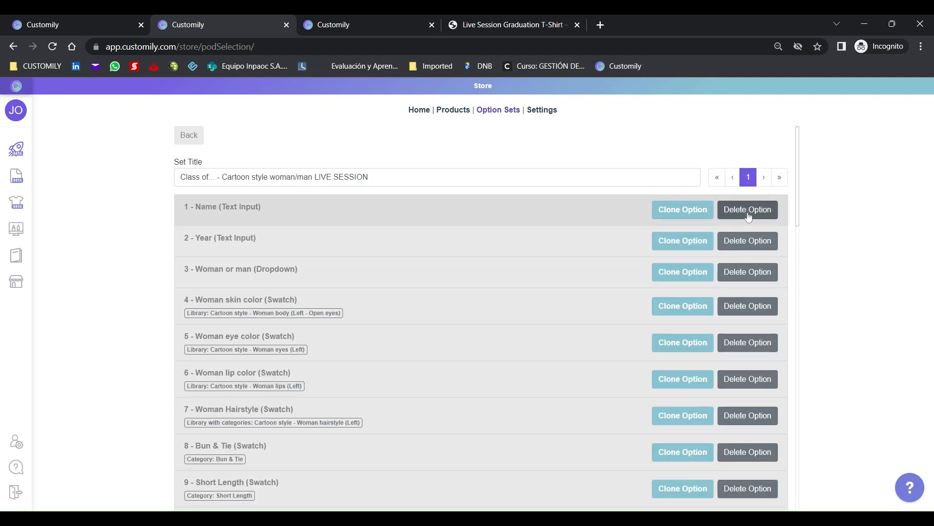
- Expand the empty option 40, set its type to Swatch and label it "Select background"
scroll(400, 364, down, 20)
scroll(400, 364, down, 2)
click(266, 468)
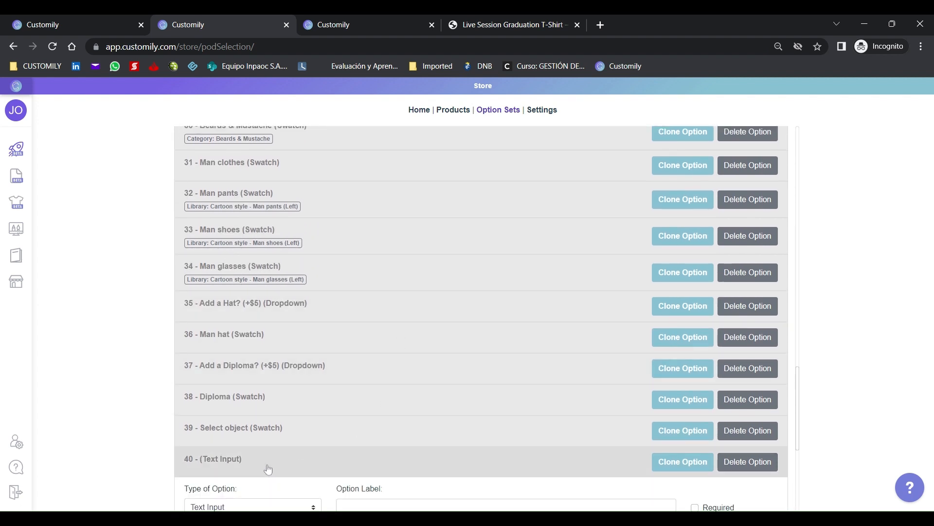
scroll(346, 340, down, 8)
scroll(282, 250, up, 3)
click(279, 247)
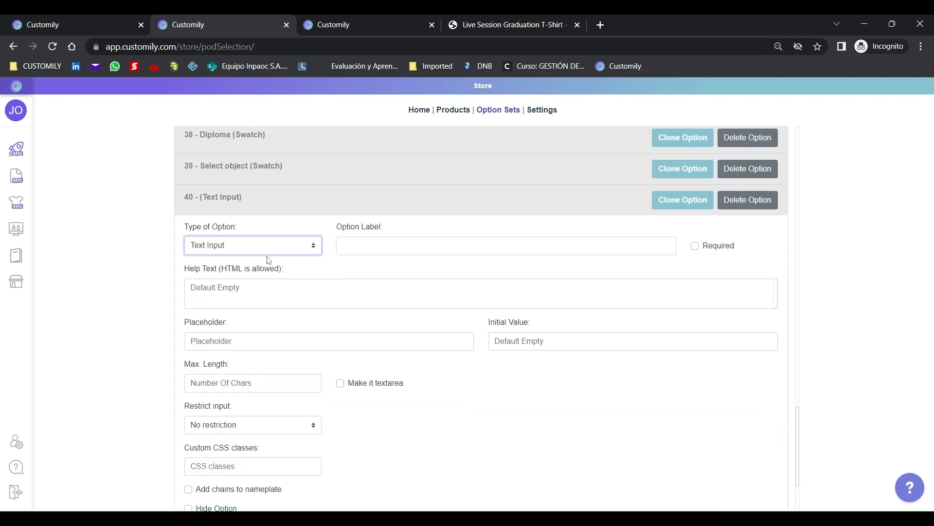
click(264, 277)
click(369, 246)
text(S)
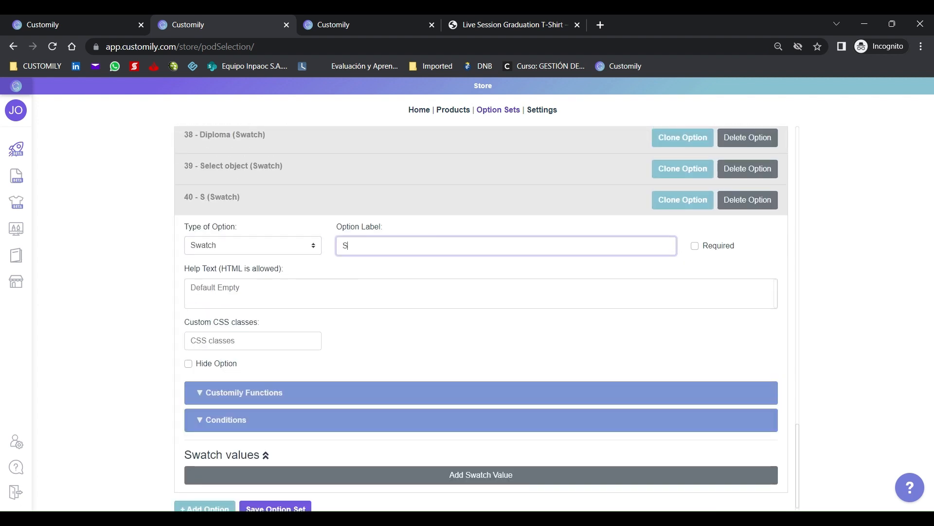
text(elect back)
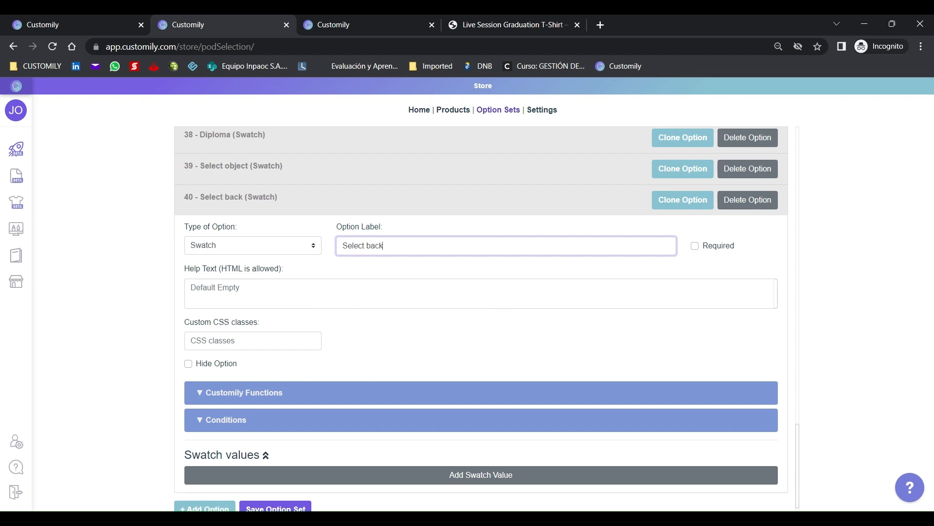
text(ground)
- Add a Dynamic Image function with Image Id 82 to the Select background option
scroll(322, 389, down, 1)
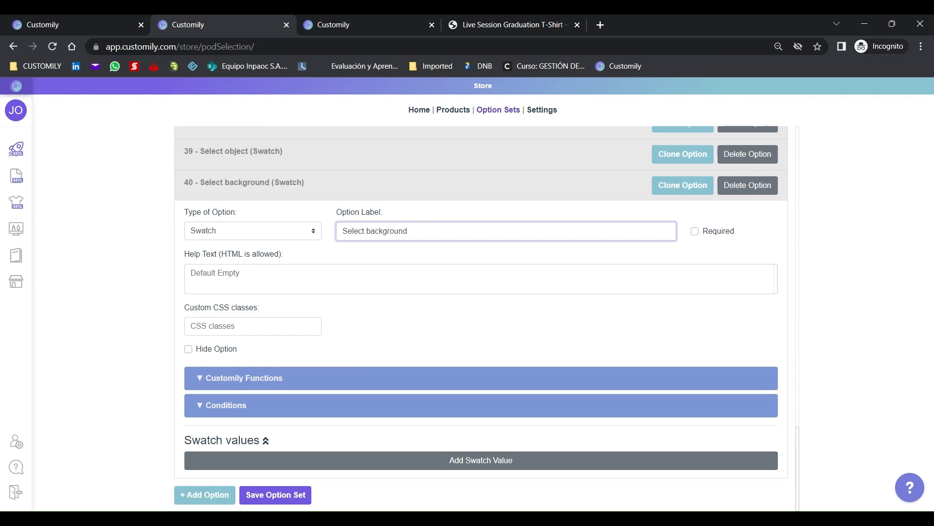
click(329, 380)
scroll(329, 380, down, 2)
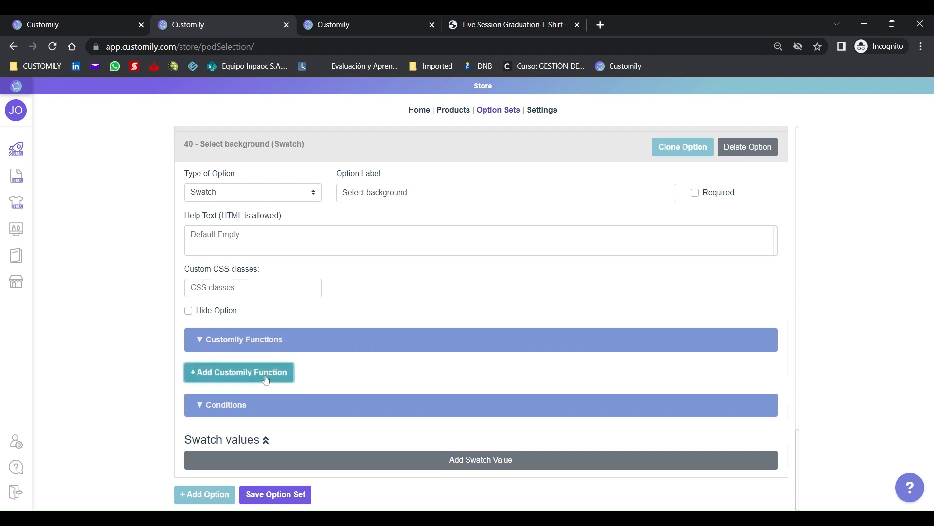
click(258, 372)
click(283, 419)
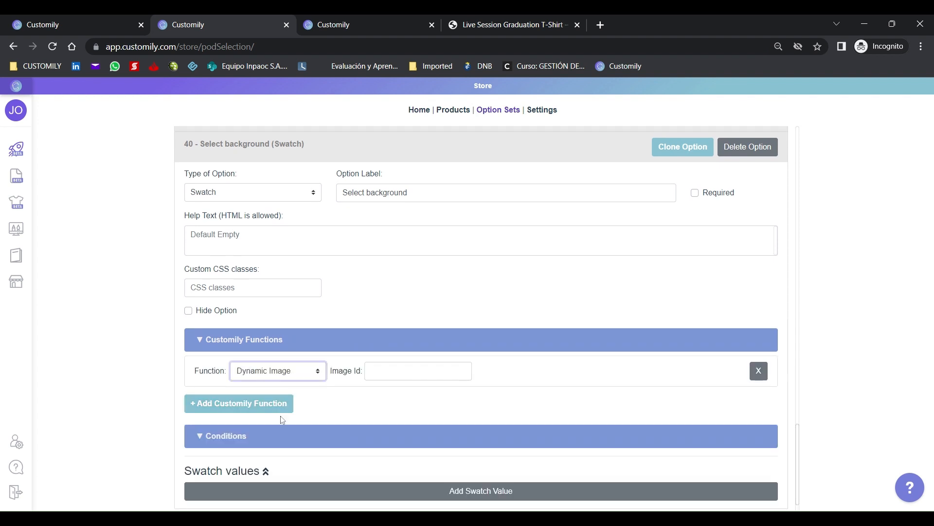
click(370, 370)
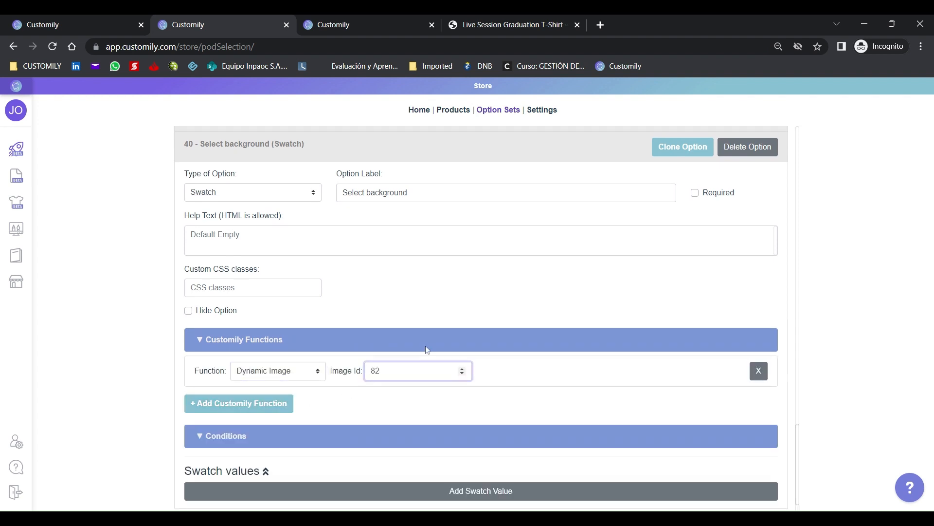
click(440, 277)
- Check the fireworks artwork in the template editor and return to the option set
click(77, 17)
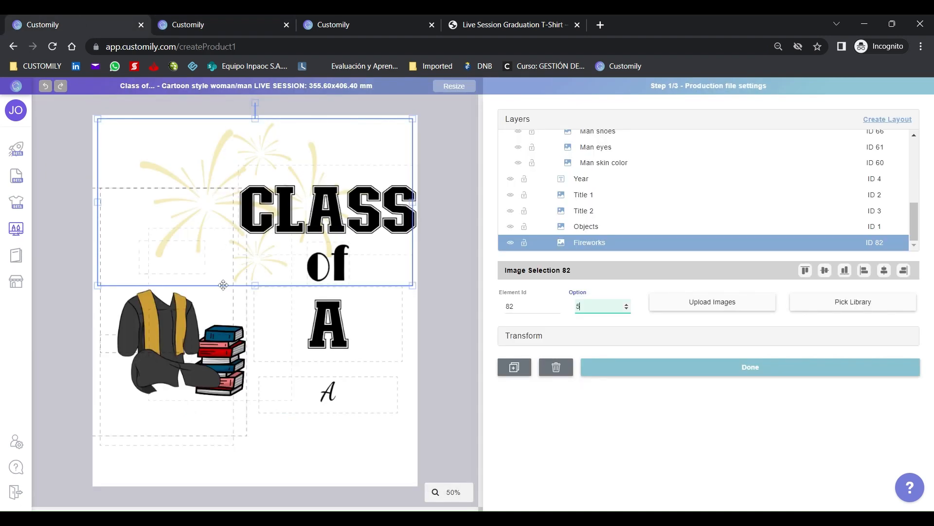
click(473, 245)
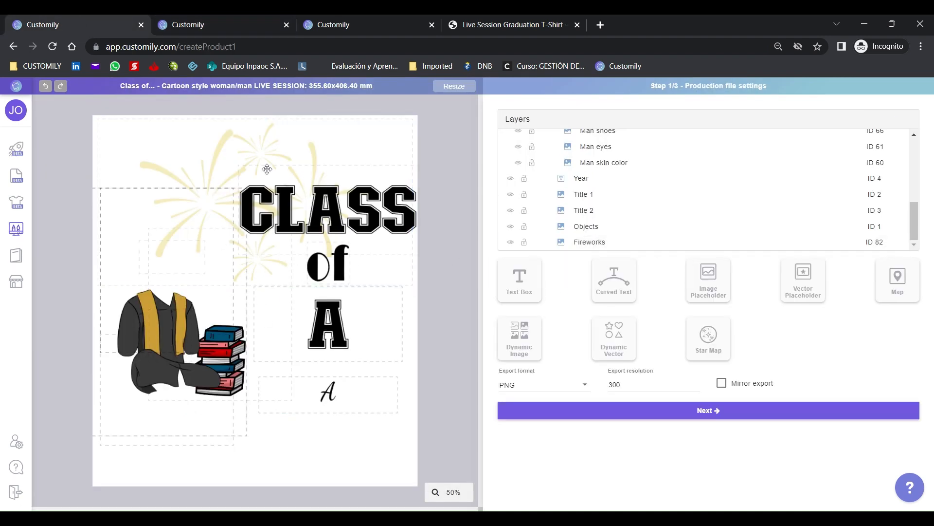
click(226, 31)
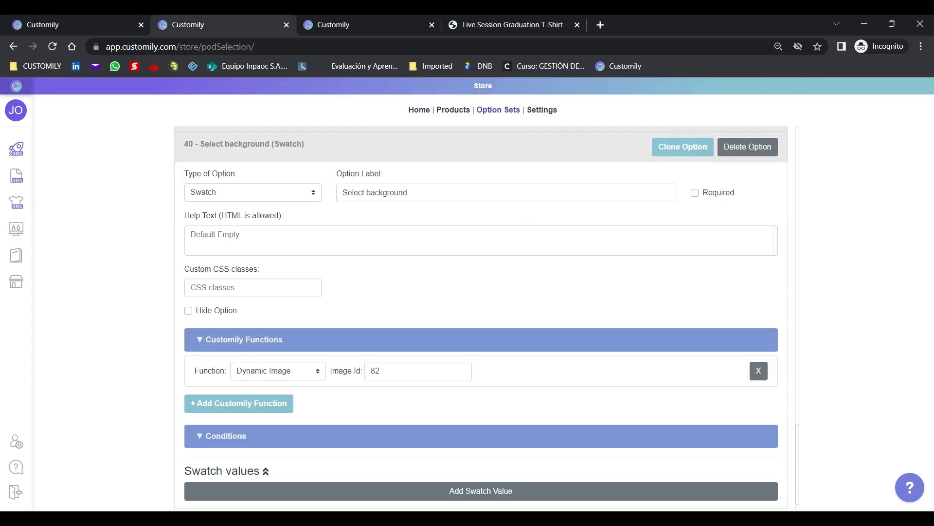
- Add a condition that shows Select background when the Woman or man dropdown is Woman
scroll(473, 276, down, 1)
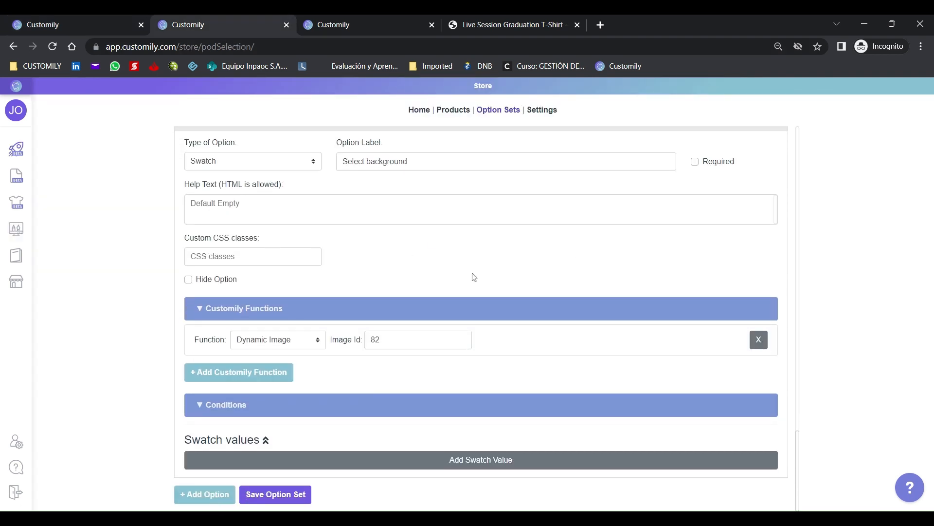
click(343, 404)
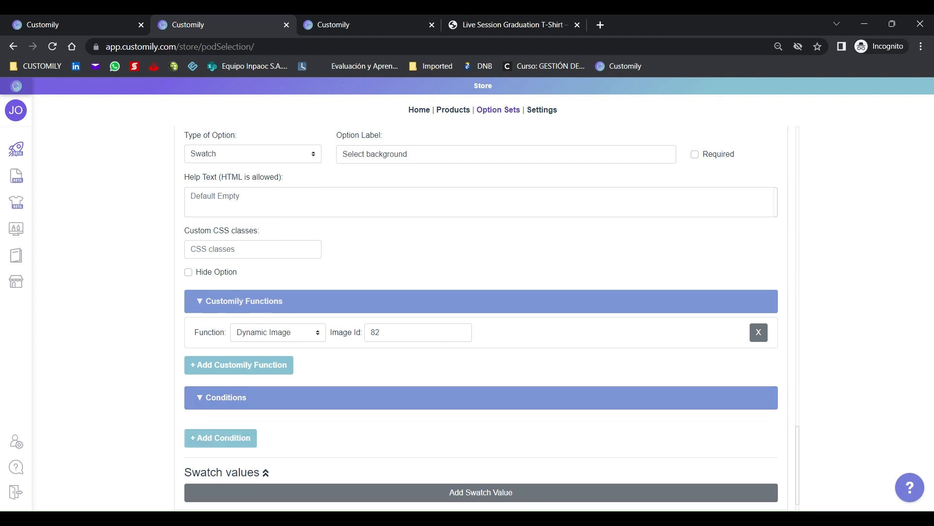
scroll(292, 438, down, 1)
click(244, 404)
click(365, 396)
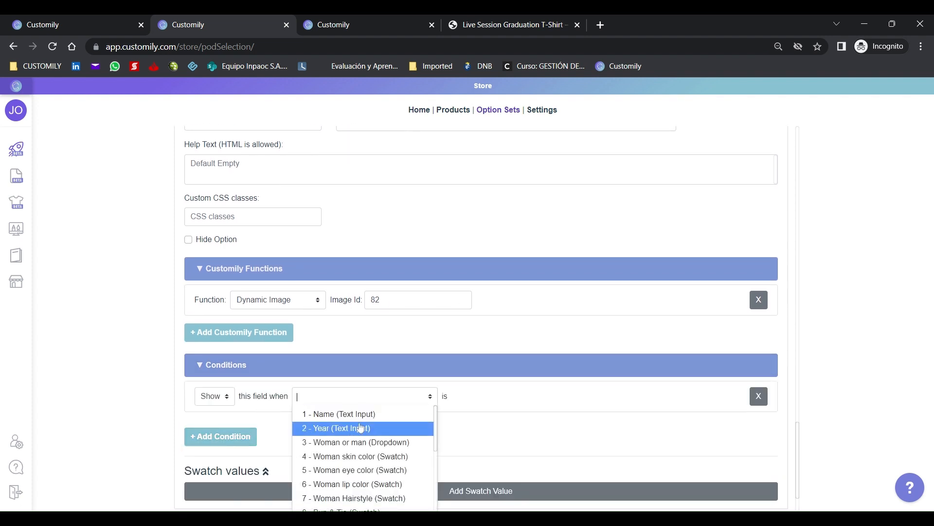
click(384, 440)
click(472, 423)
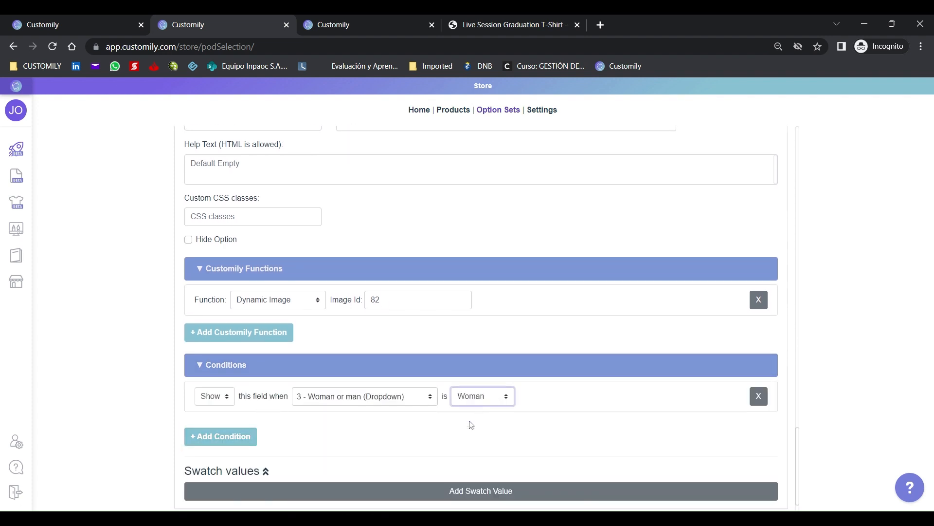
- Add a second condition joined with OR that shows Select background when the Woman or man dropdown is Man
click(221, 436)
click(370, 428)
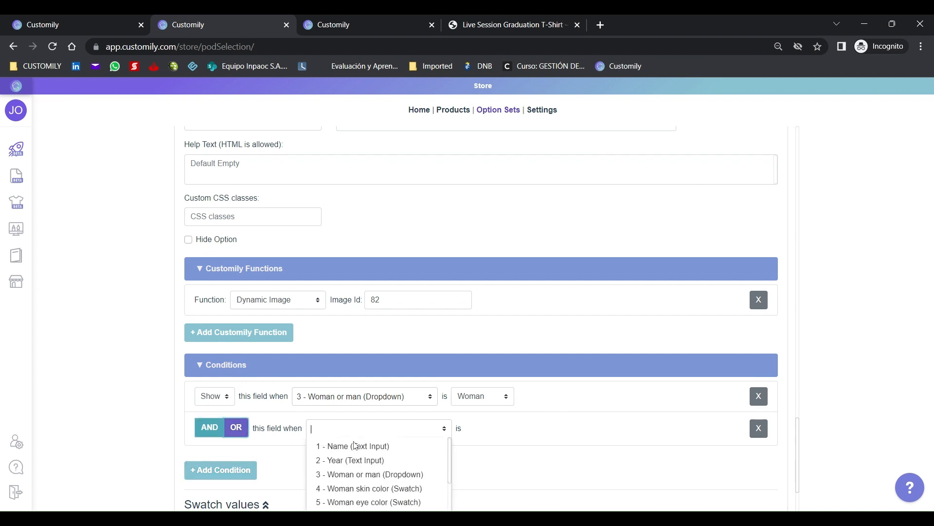
click(378, 480)
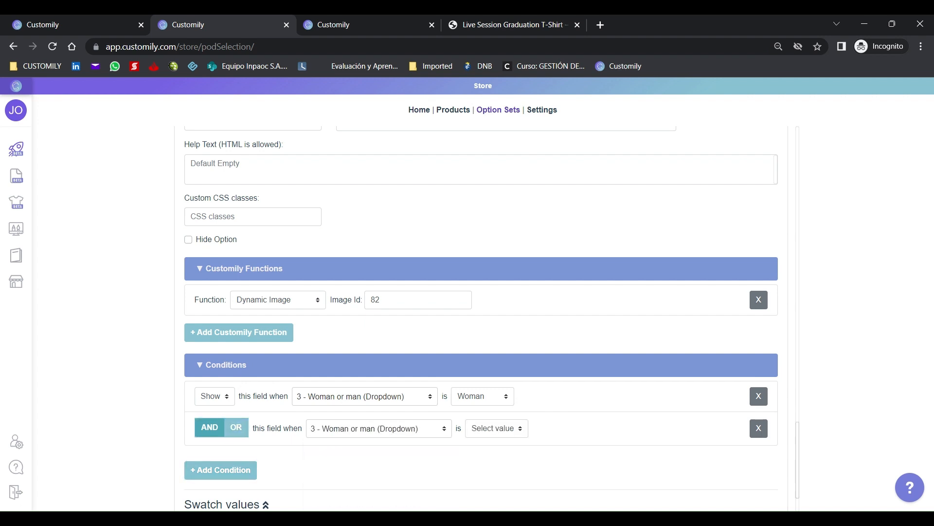
click(495, 430)
click(484, 465)
- Add two empty swatch values to the Select background option
scroll(525, 290, down, 2)
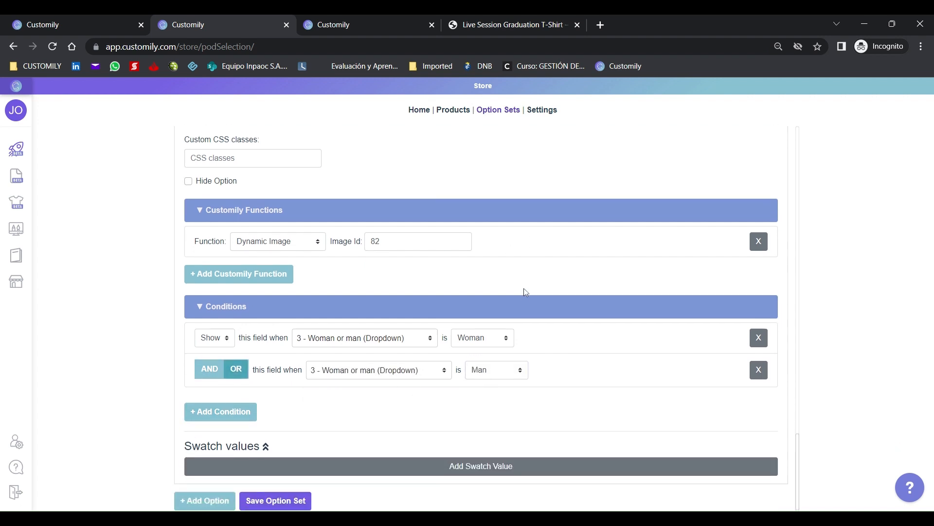
click(454, 459)
click(453, 486)
scroll(466, 411, down, 1)
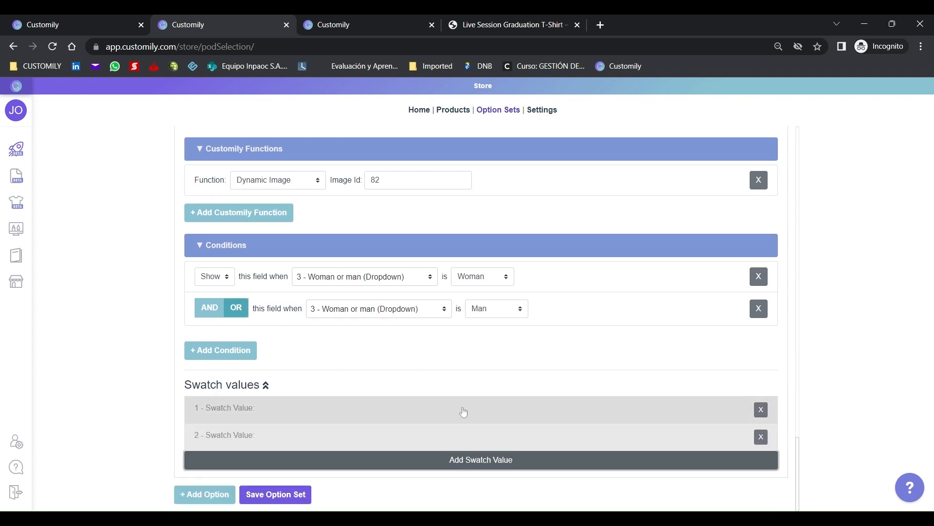
- Add three more empty swatch values to the Select background option
click(433, 463)
click(422, 486)
scroll(411, 454, down, 1)
click(402, 460)
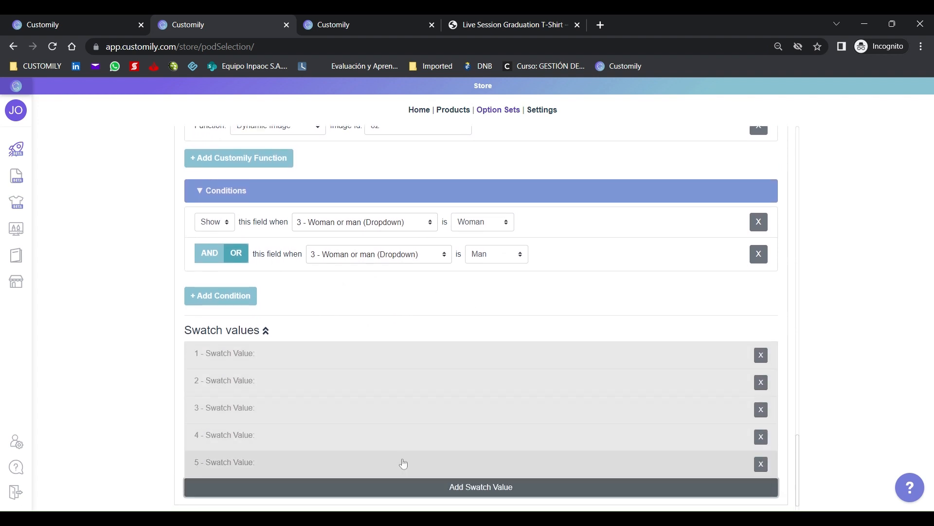
- Name the first swatch value No and upload its swatch image
scroll(307, 337, down, 1)
click(307, 337)
scroll(255, 445, down, 3)
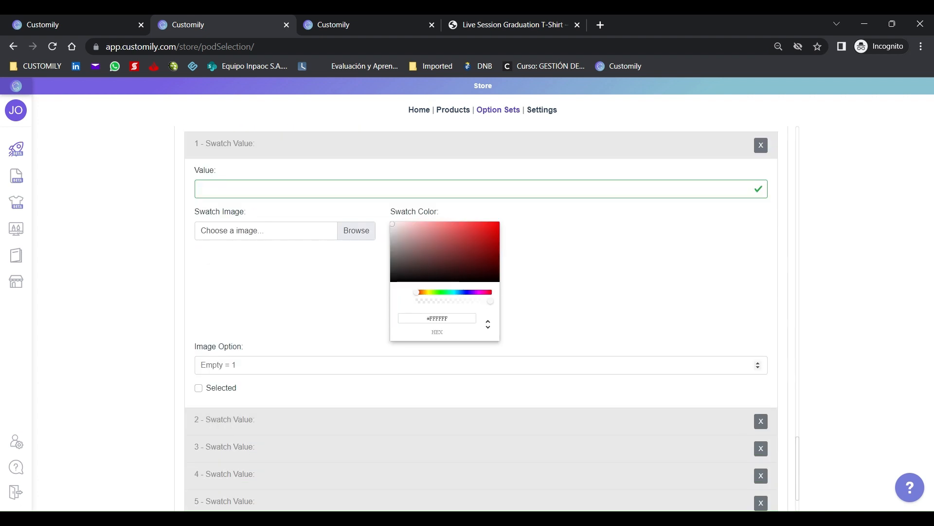
click(244, 189)
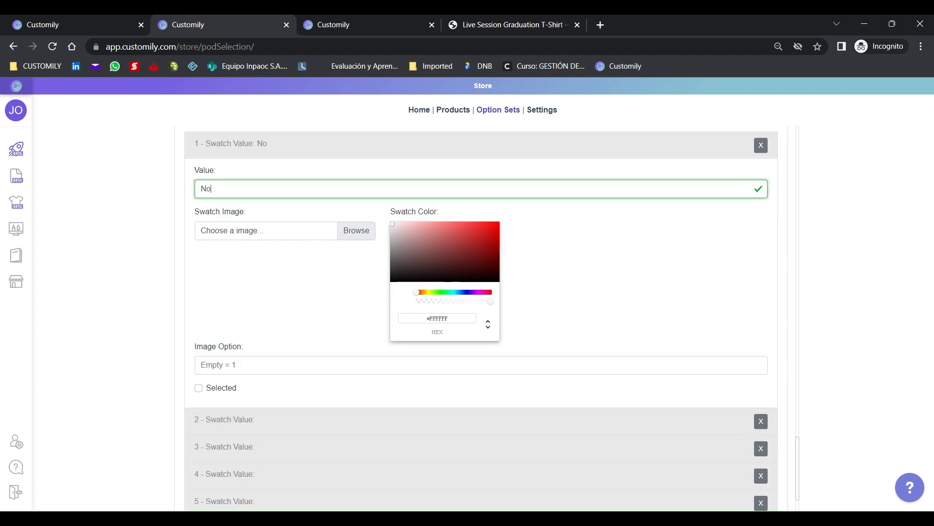
click(349, 234)
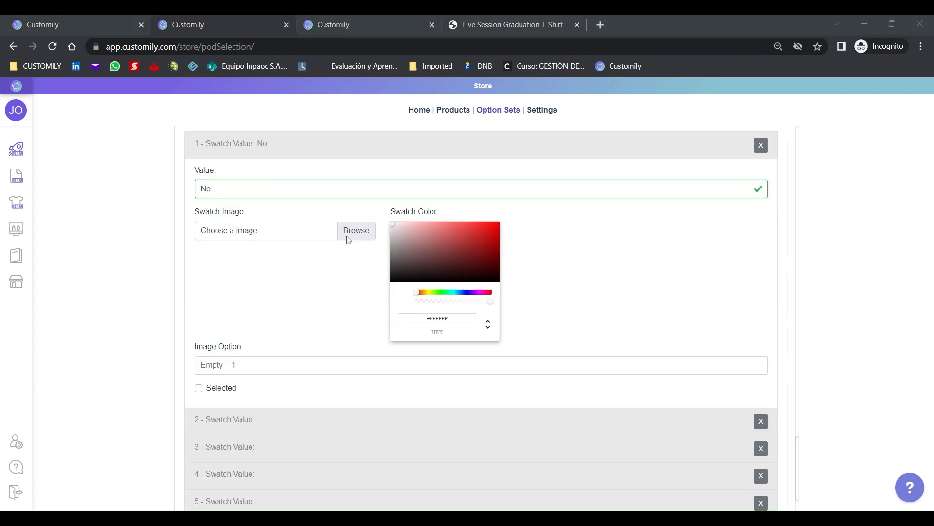
double_click(347, 238)
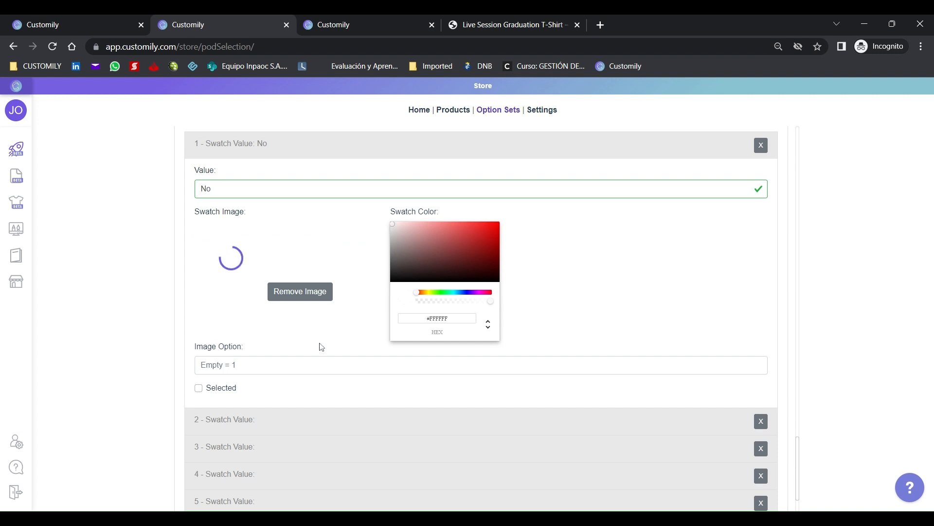
- Name the second swatch value Few Fireworks and upload the small fireworks image as its swatch
click(274, 427)
scroll(297, 406, down, 3)
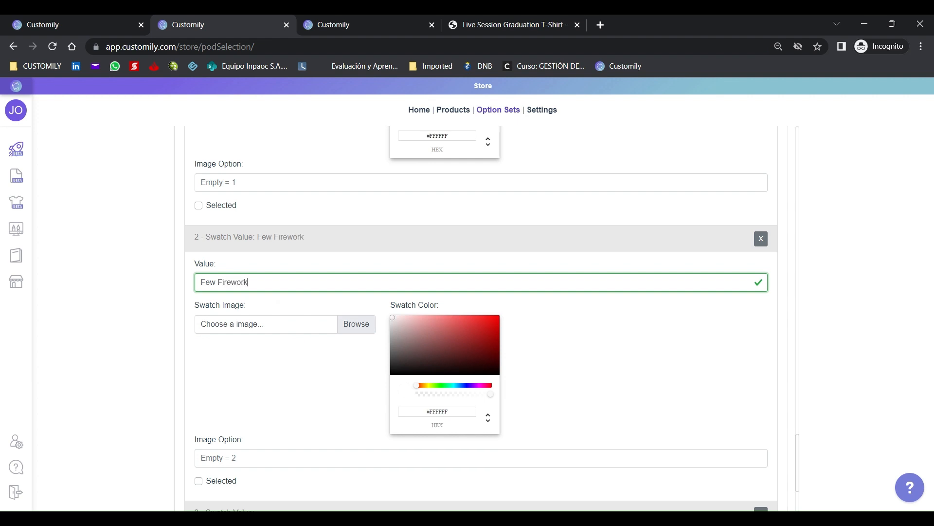
click(367, 328)
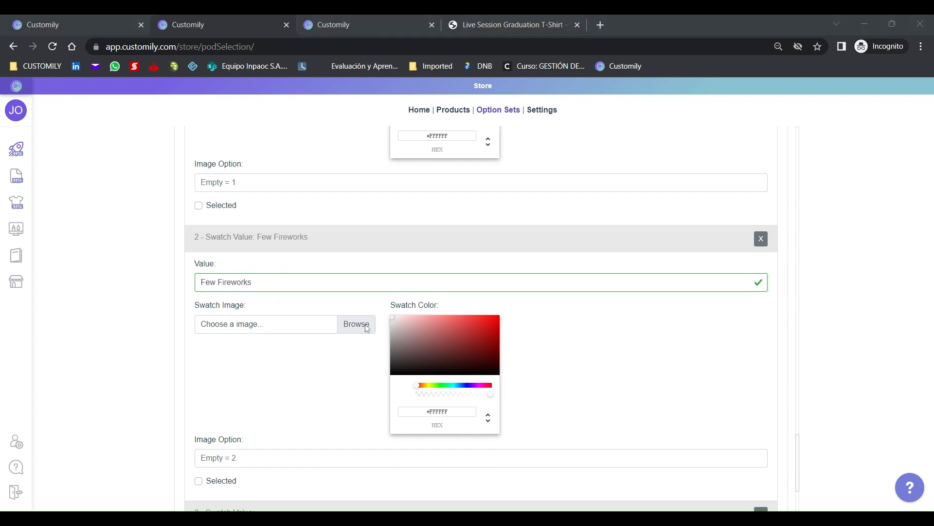
- Name the third swatch value Stars and upload its swatch image
scroll(345, 371, down, 3)
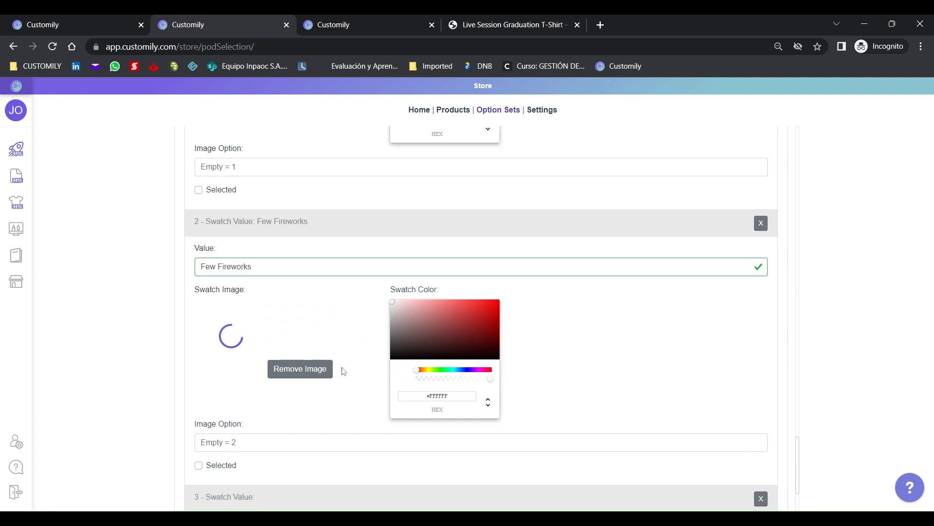
click(344, 426)
text(Stars)
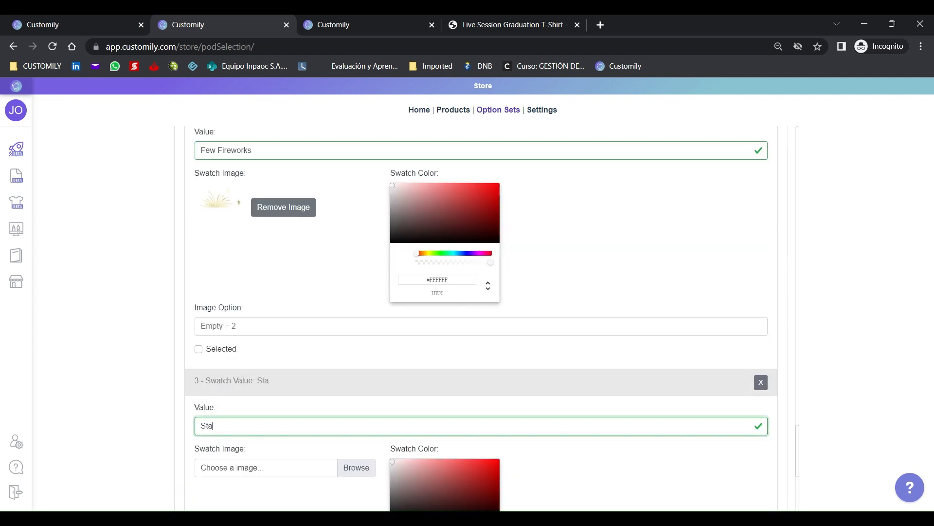
click(348, 467)
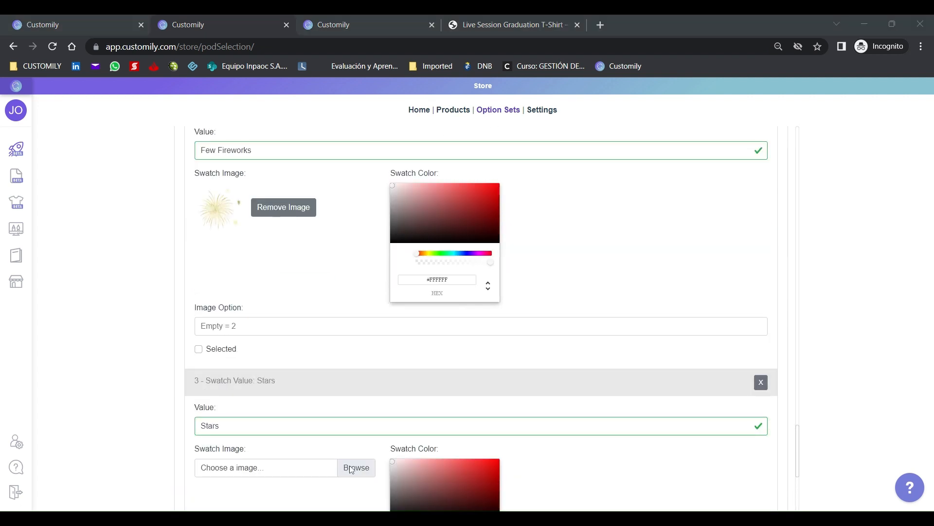
key(Return)
- Name the fourth swatch value More fireworks and upload its swatch image
scroll(306, 287, down, 5)
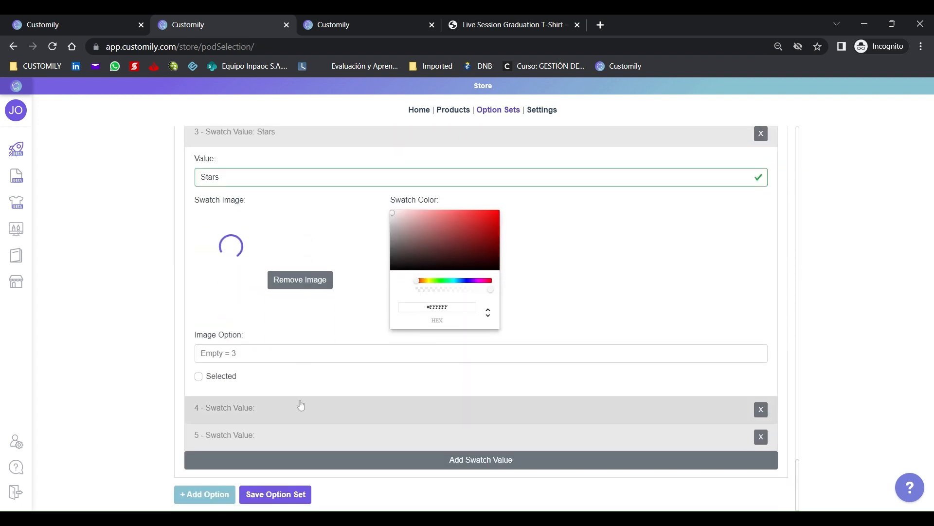
click(297, 411)
scroll(275, 261, down, 5)
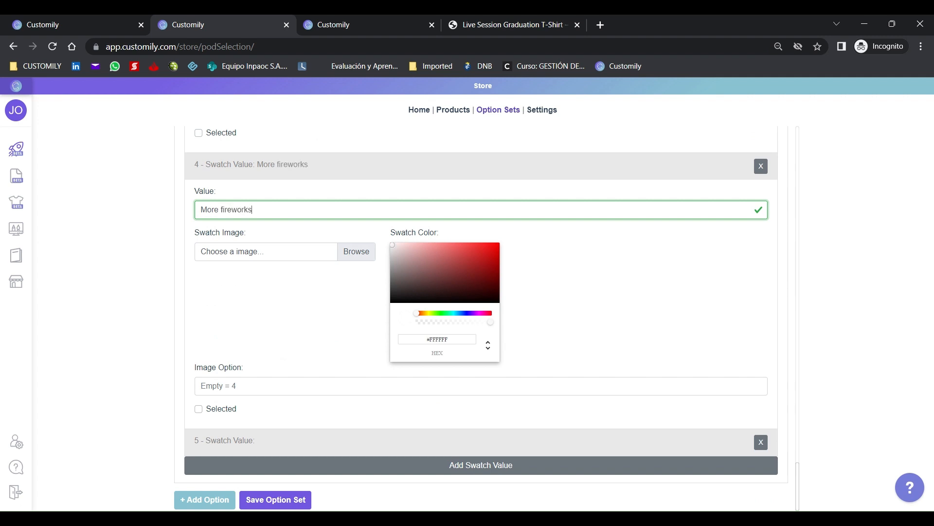
click(300, 252)
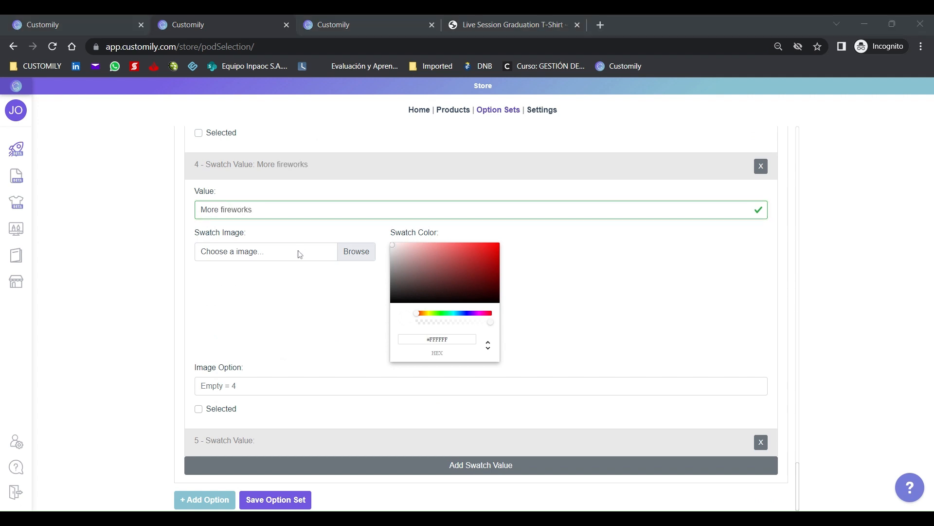
- Name the fifth swatch value Big fireworks and upload the large fireworks image as its swatch
click(267, 438)
scroll(278, 377, down, 5)
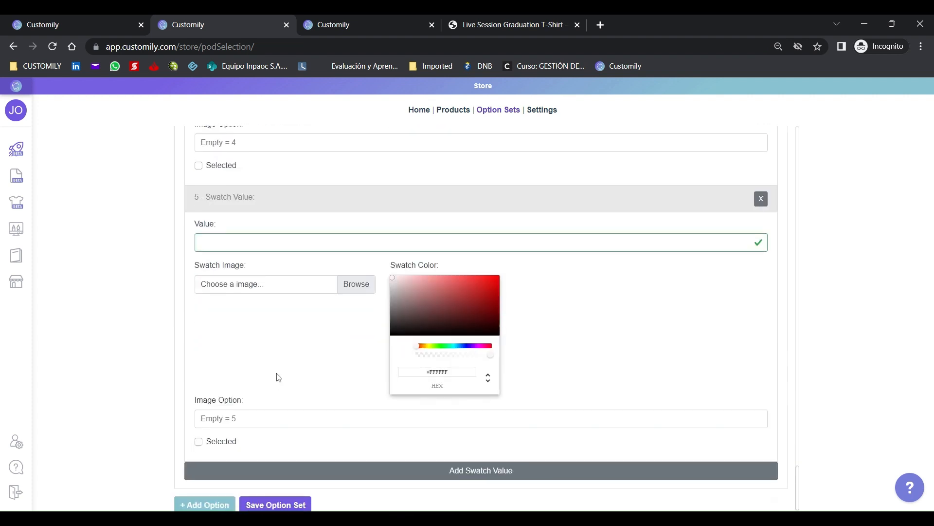
click(263, 243)
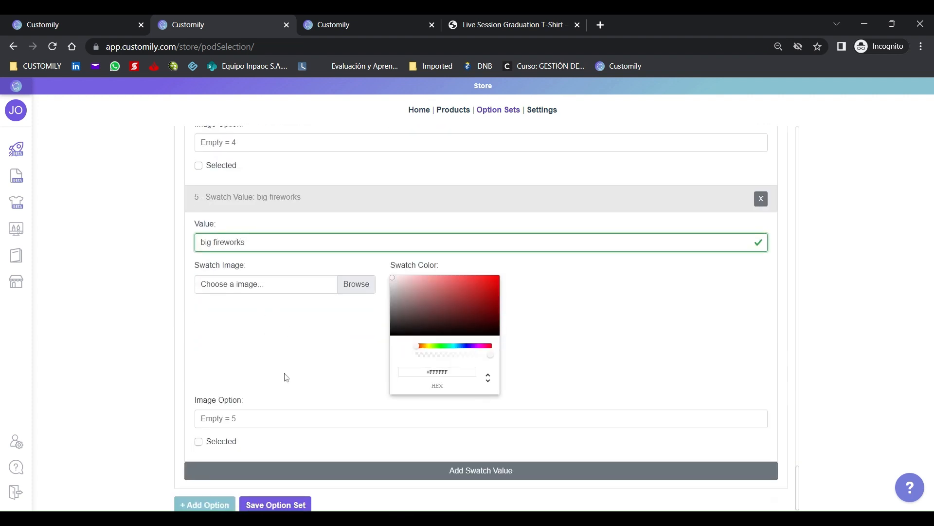
key(BackSpace)
text(B)
click(262, 291)
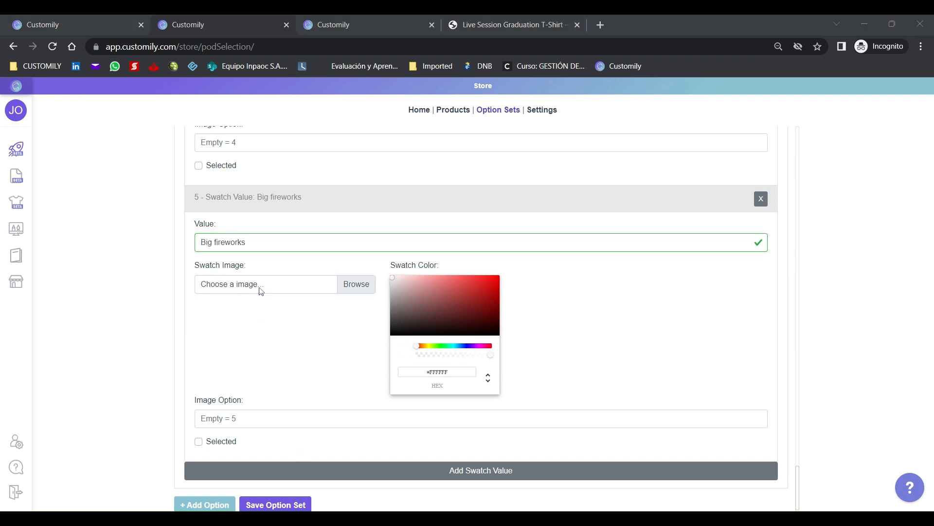
double_click(262, 291)
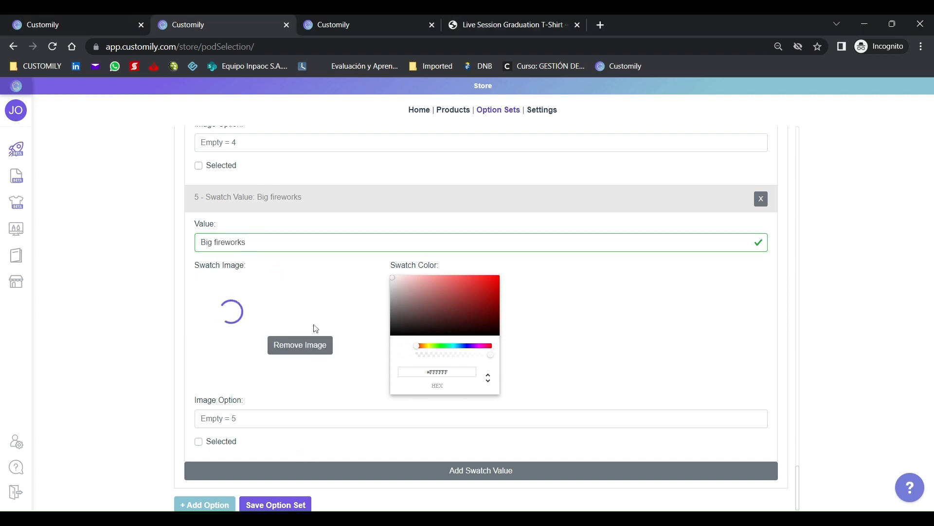
- Save the option set and reload the Live Session Graduation T-Shirt product page in the Shopify store
click(303, 504)
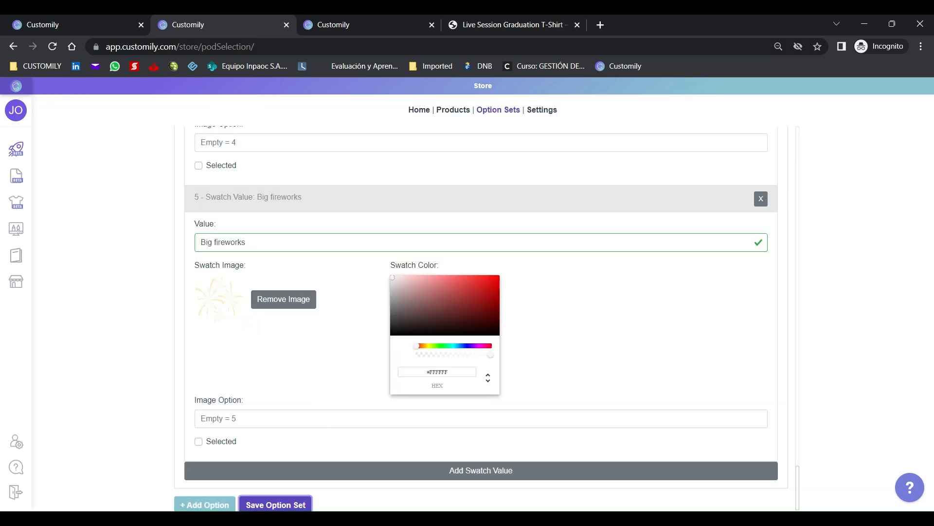
click(506, 24)
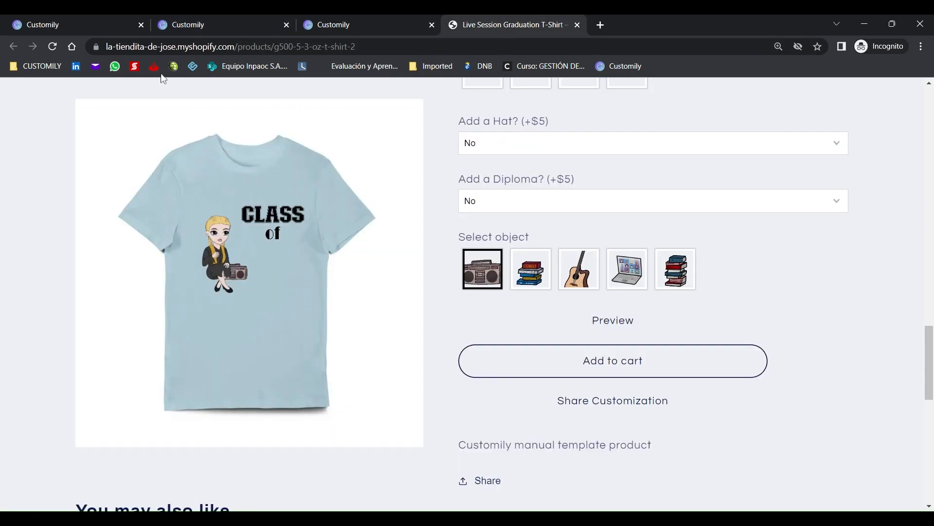
click(52, 46)
scroll(803, 217, down, 15)
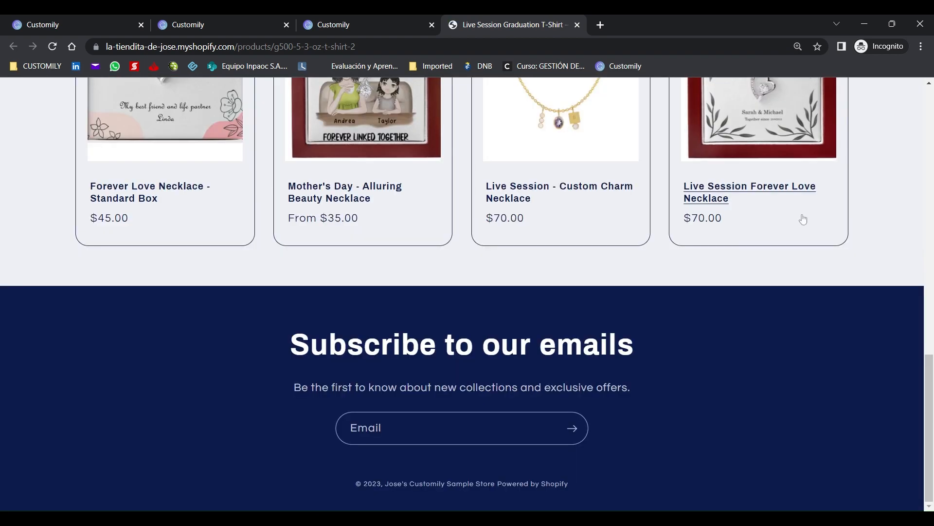
scroll(868, 243, up, 8)
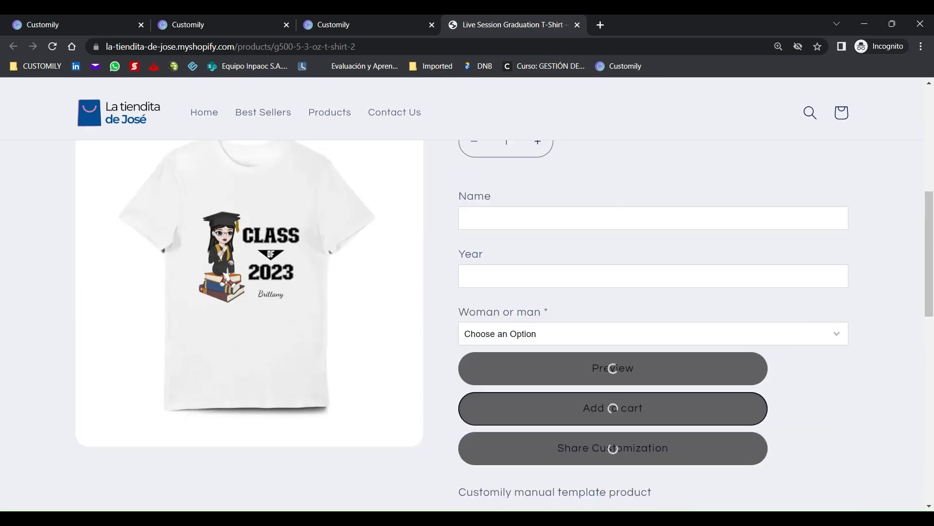
- Fill in the graduate's first name and set the year to 2013 in the product's personalization form
click(617, 218)
text(Brittany)
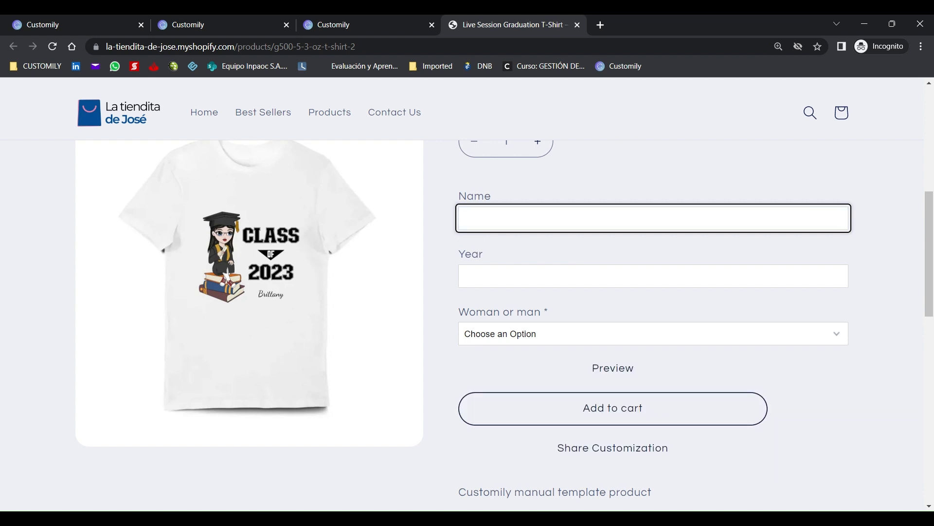
text(Josema)
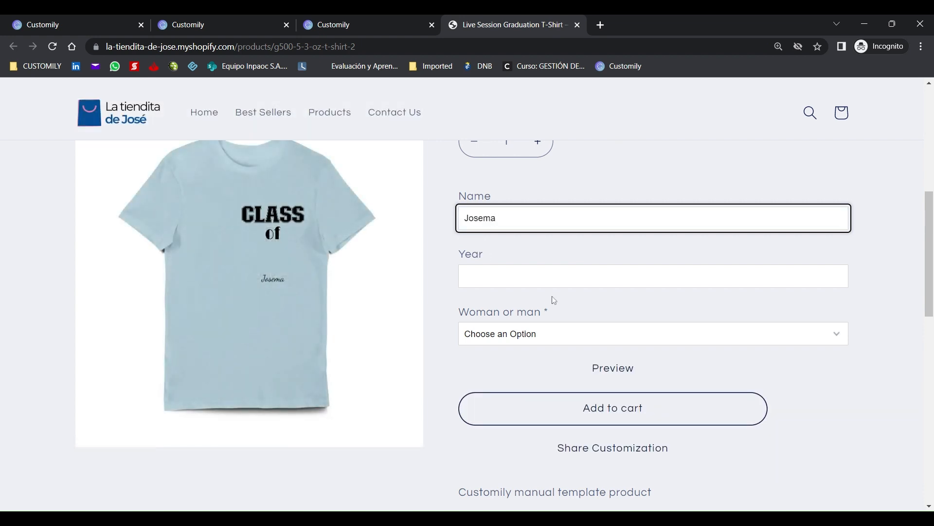
key(Tab)
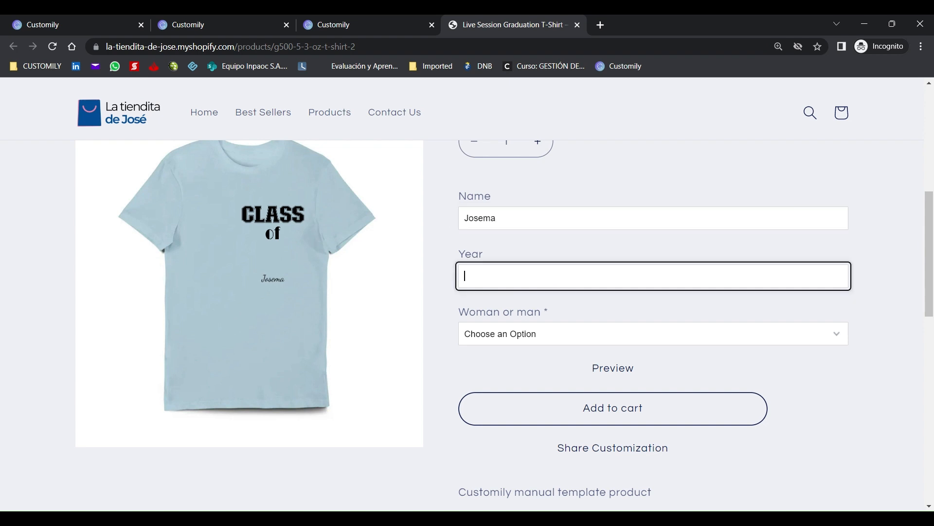
text(2013)
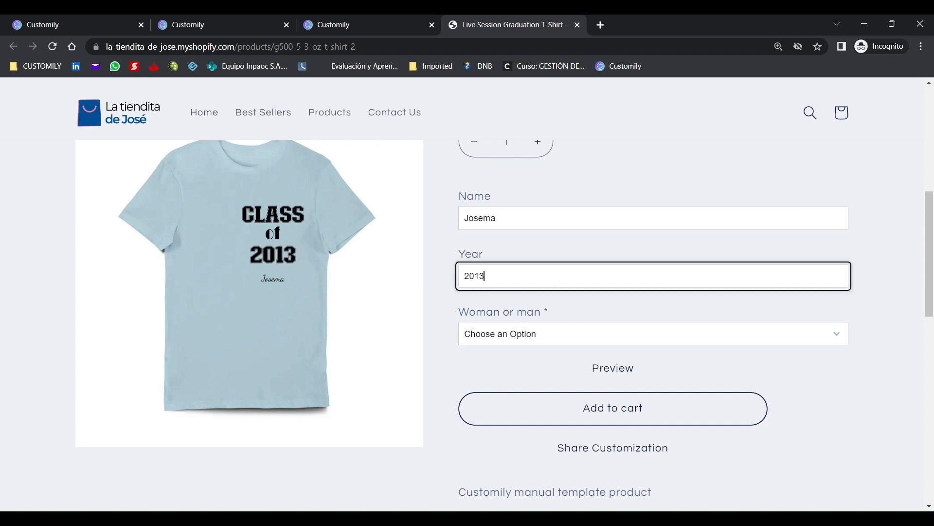
- Choose Man in the Woman or man option and give the figure green eyes
key(Tab)
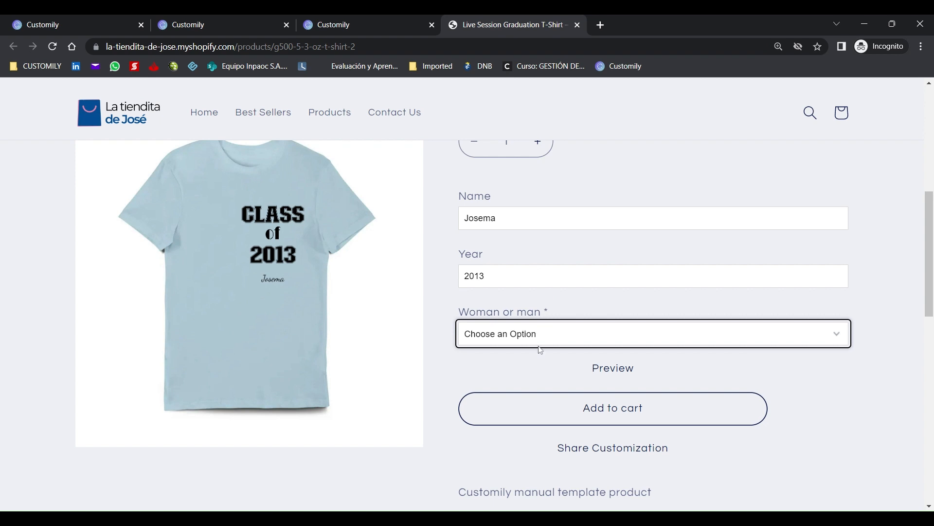
click(525, 371)
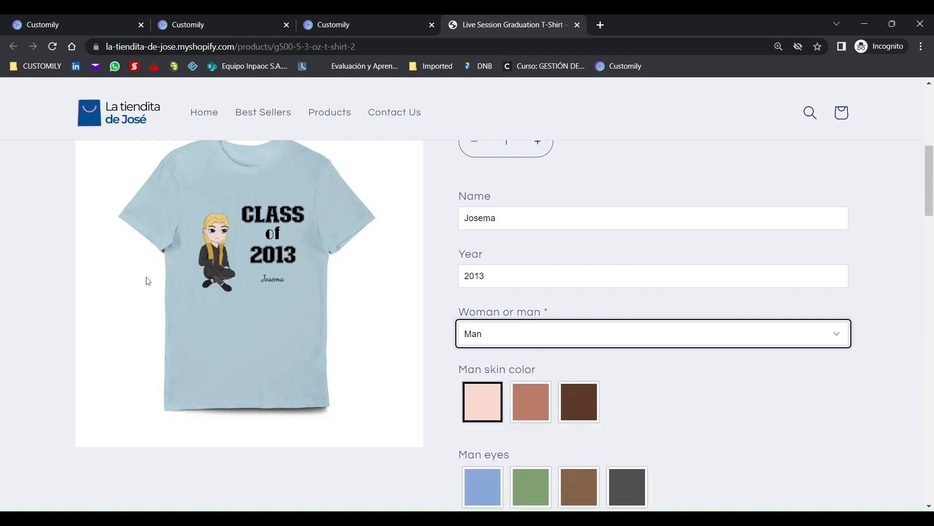
scroll(557, 340, down, 4)
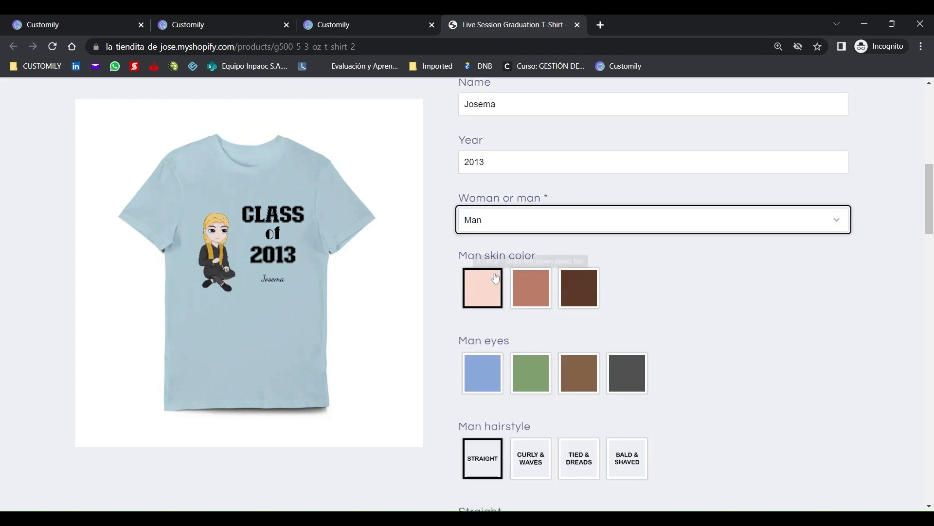
click(537, 305)
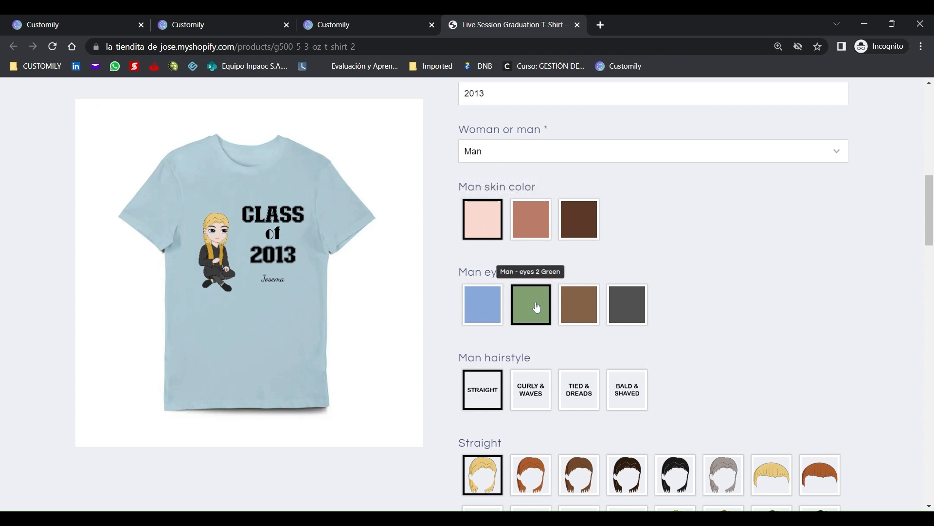
- Set the man's hairstyle to Bald & Shaved and pick the black style with hair only on the sides
scroll(537, 307, down, 3)
click(631, 275)
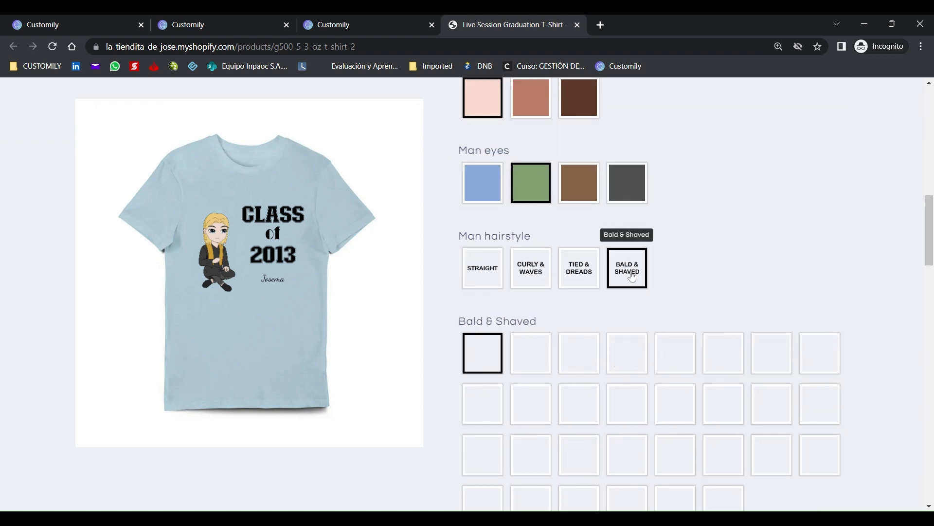
scroll(631, 274, down, 4)
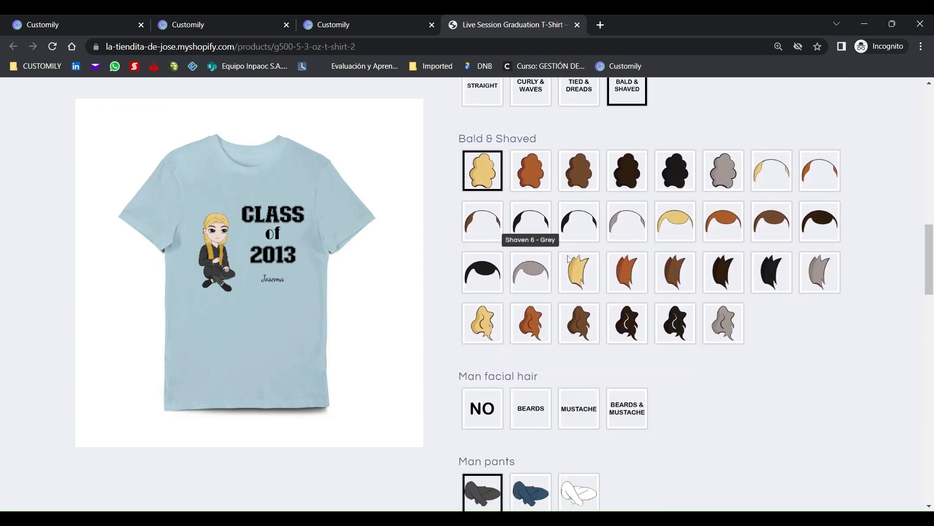
click(580, 222)
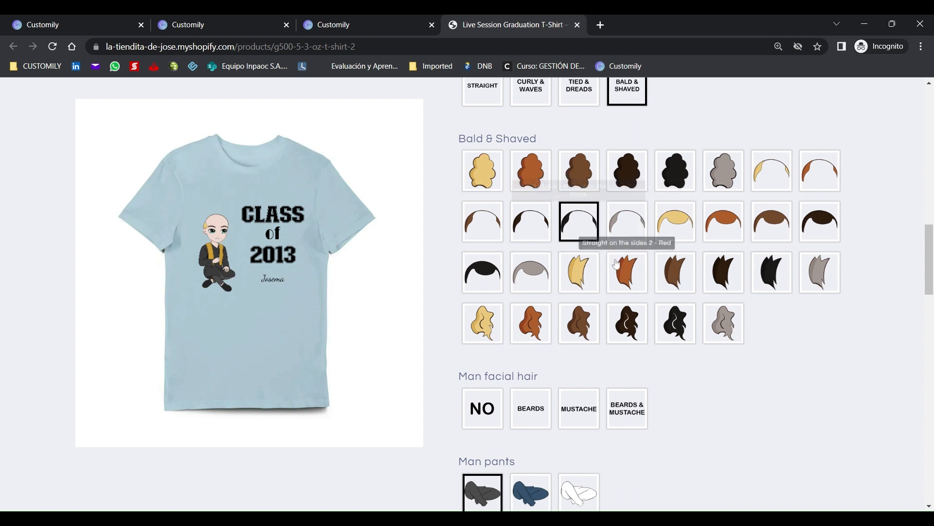
- Set the man's facial hair to Beards & Mustache and pick the thin dark brown Full Bear 4 style
scroll(618, 263, down, 4)
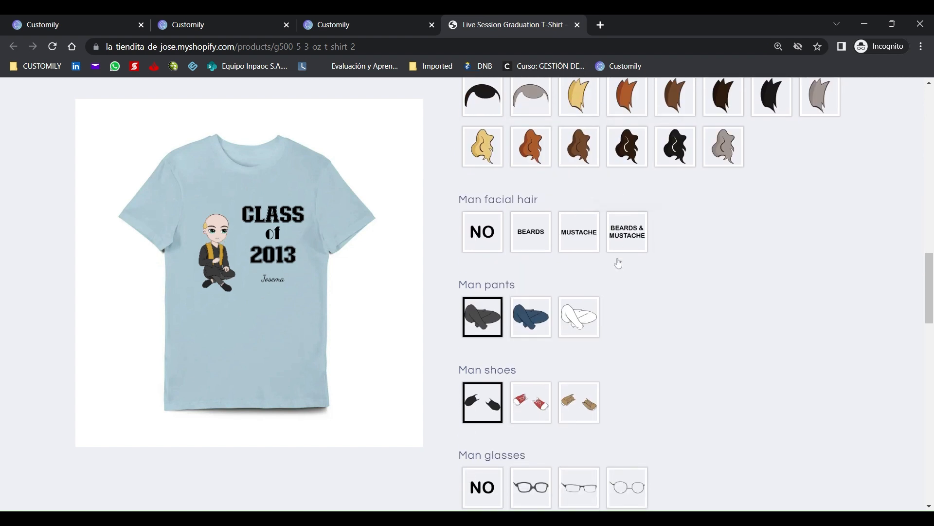
click(628, 226)
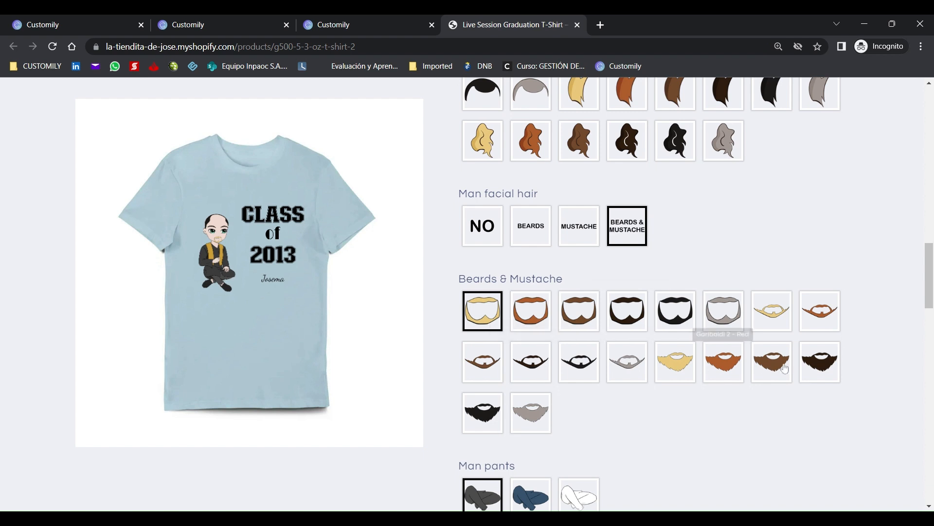
click(528, 365)
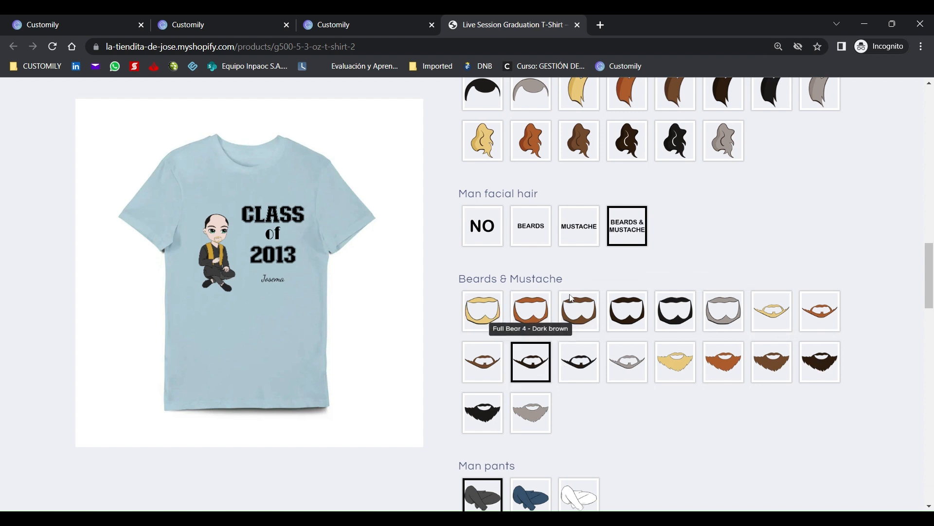
- Give the man blue pants, red sneakers and the thin rectangular Man glasses 2
scroll(599, 189, down, 3)
scroll(658, 266, down, 4)
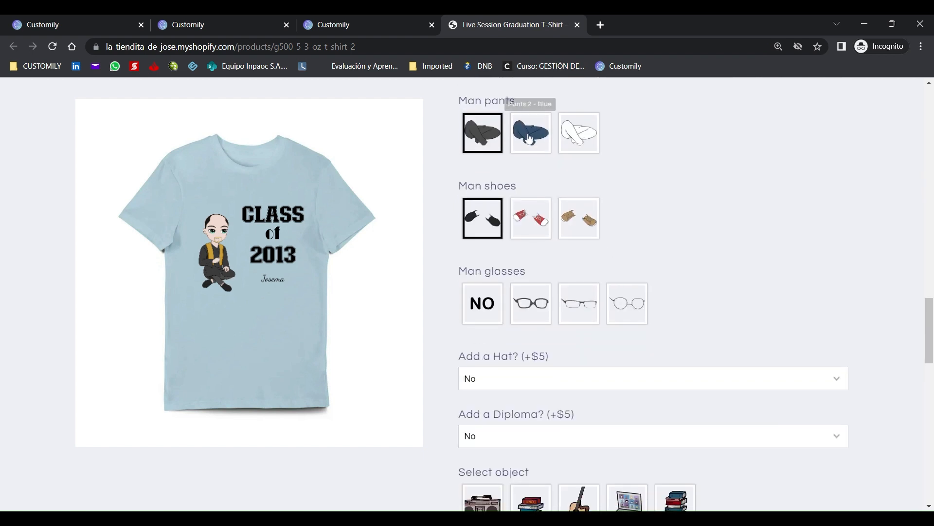
click(532, 140)
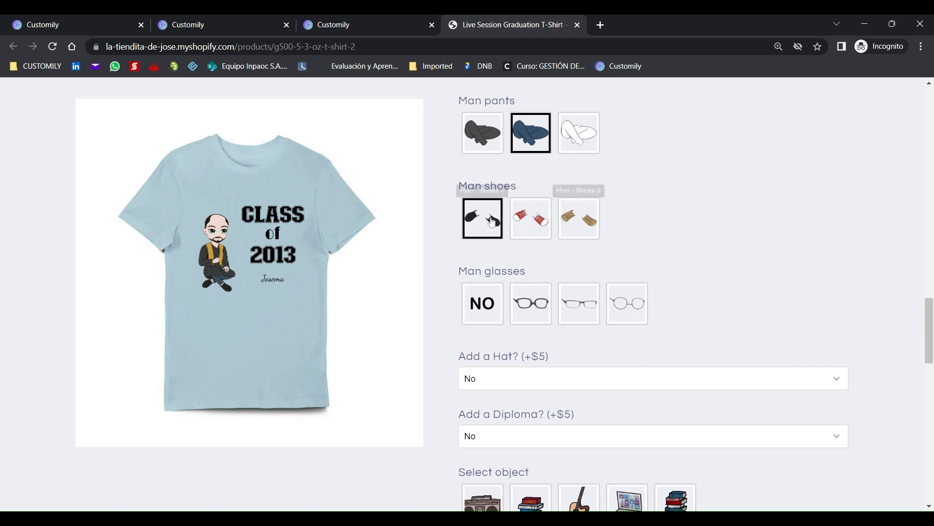
click(532, 222)
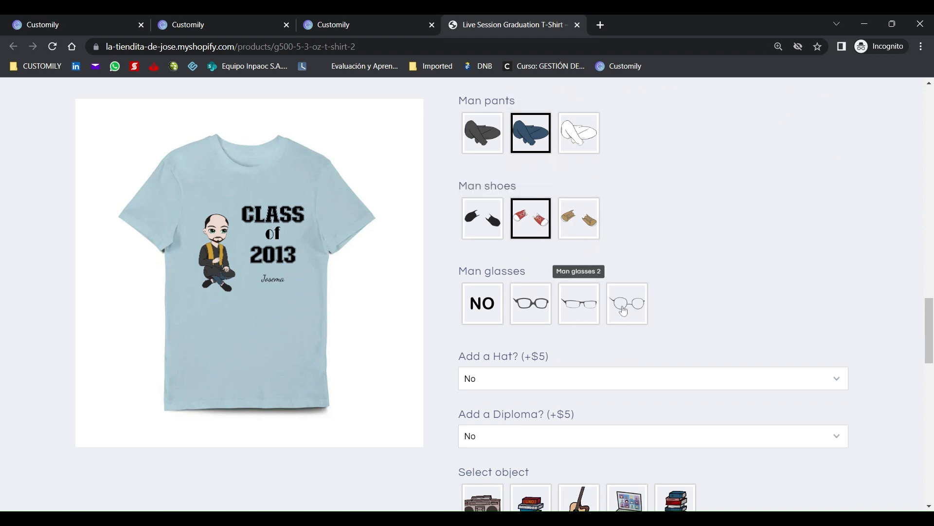
click(573, 308)
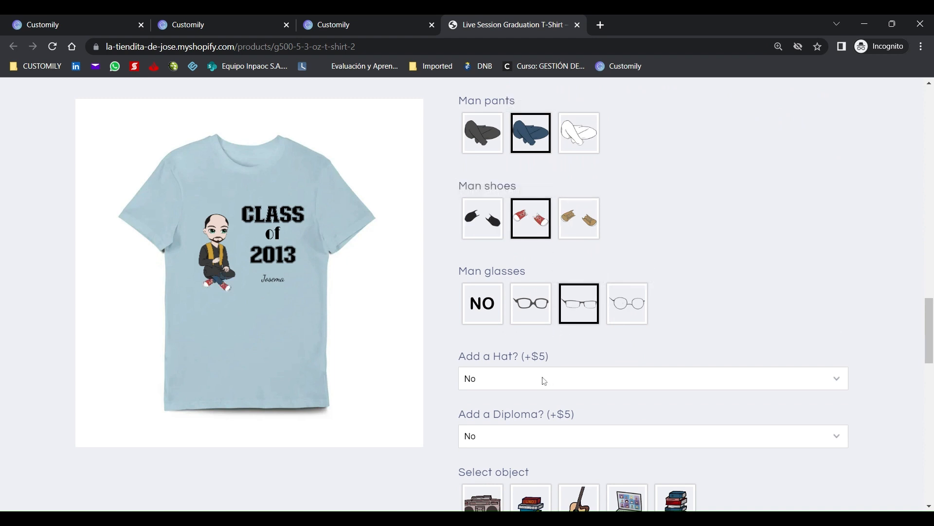
- Set both Add a Hat and Add a Diploma to Yes
click(542, 379)
click(532, 395)
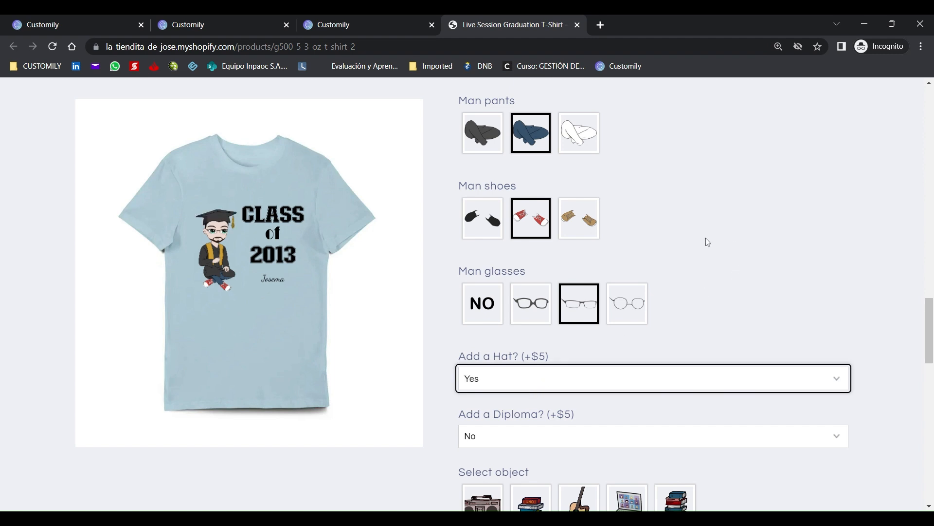
scroll(705, 240, down, 3)
click(536, 258)
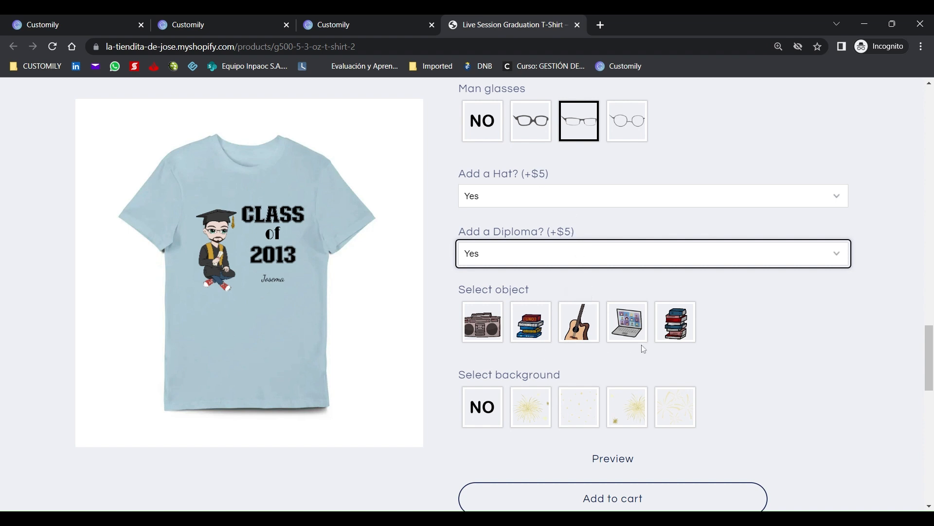
- Choose the laptop object and try the Big fireworks, More fireworks and Stars backgrounds, finishing with the fireworks design beside the NO option
click(638, 326)
scroll(647, 292, down, 4)
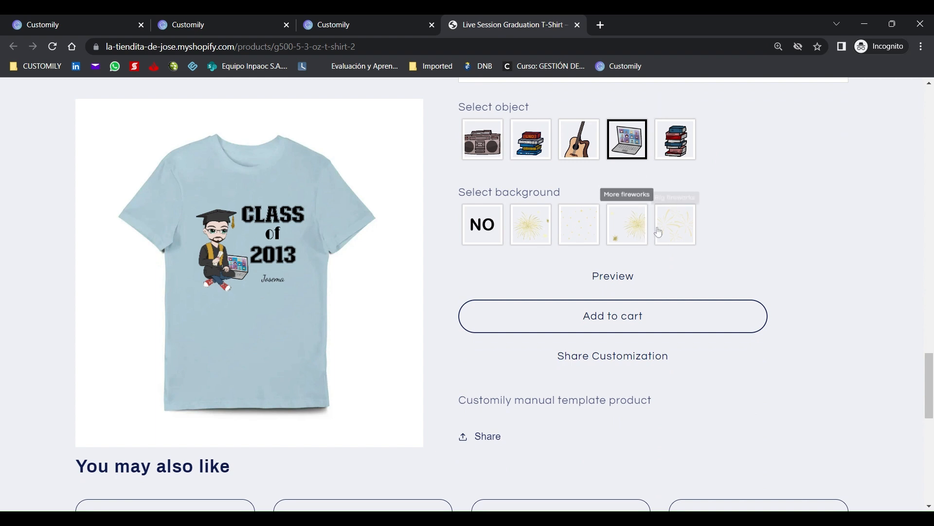
click(670, 226)
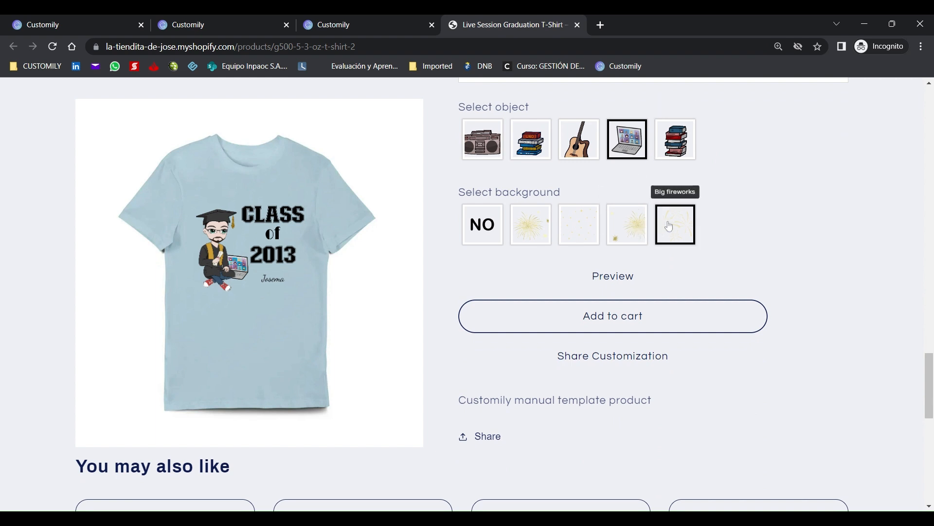
click(632, 226)
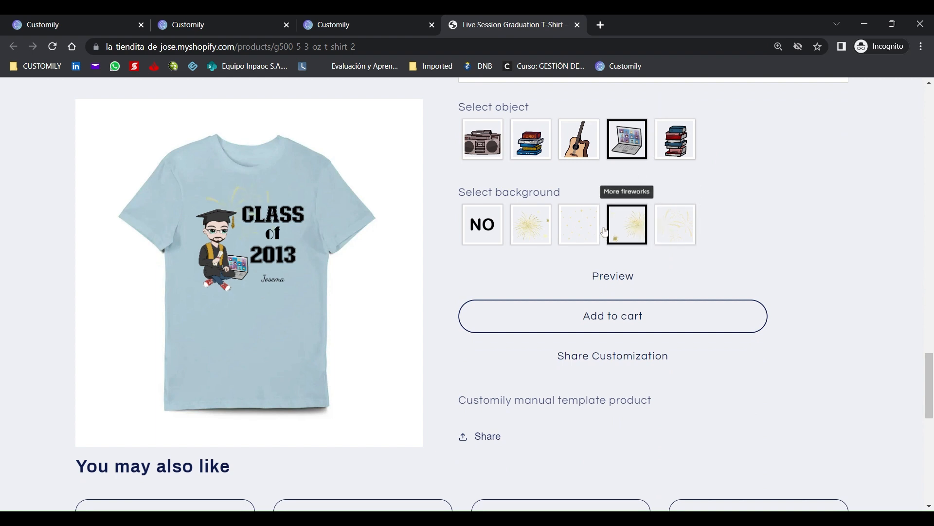
click(585, 231)
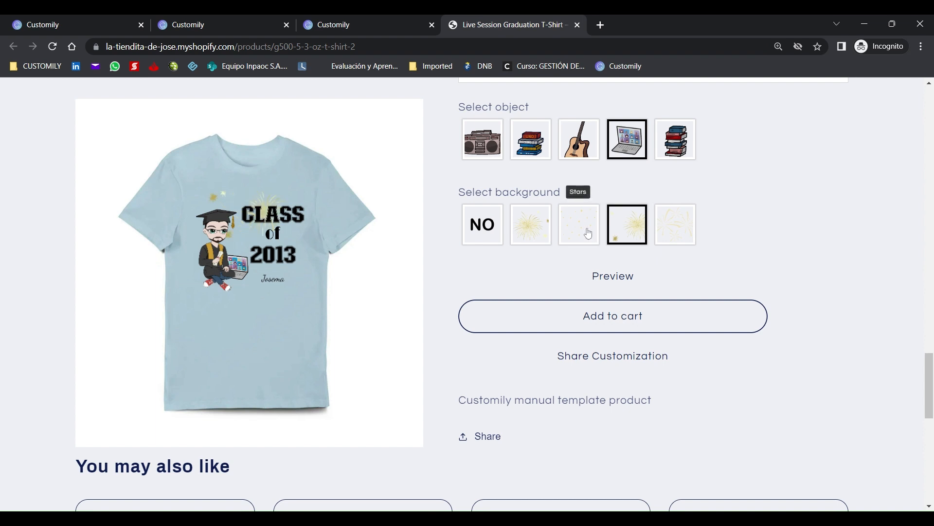
click(537, 238)
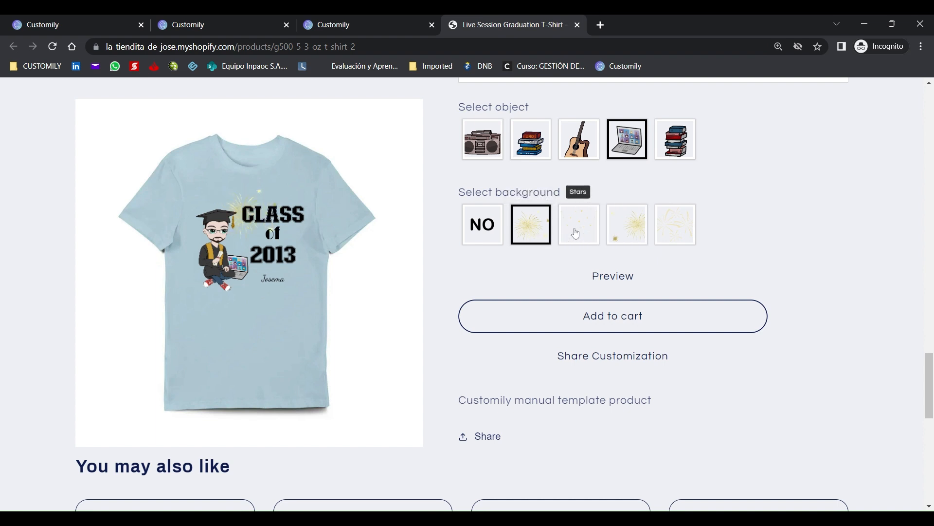
- Switch the T-shirt color to light pink, lime and finally white to test the design on each
scroll(579, 228, up, 20)
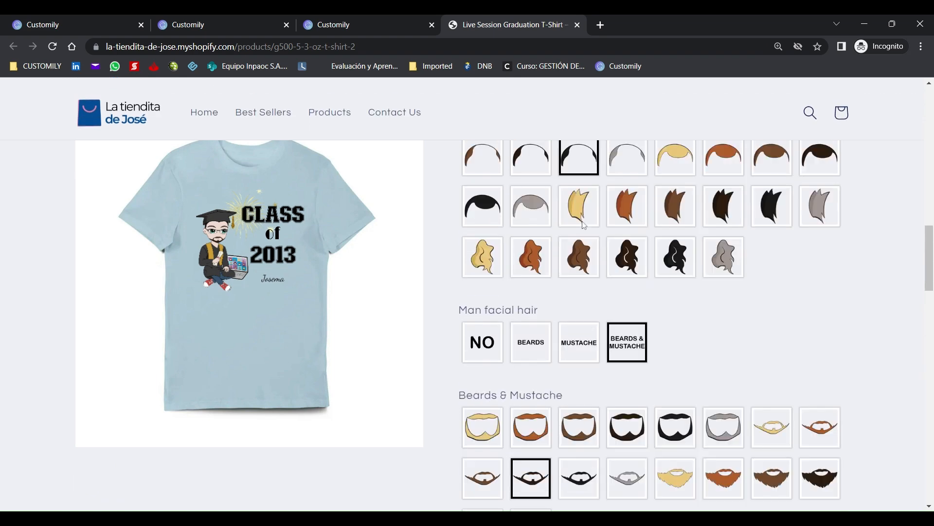
scroll(586, 222, down, 5)
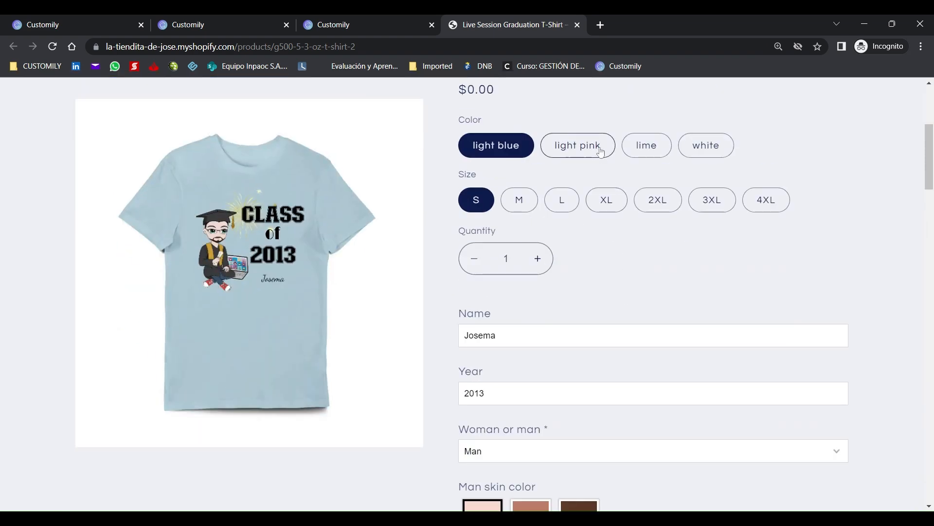
click(601, 149)
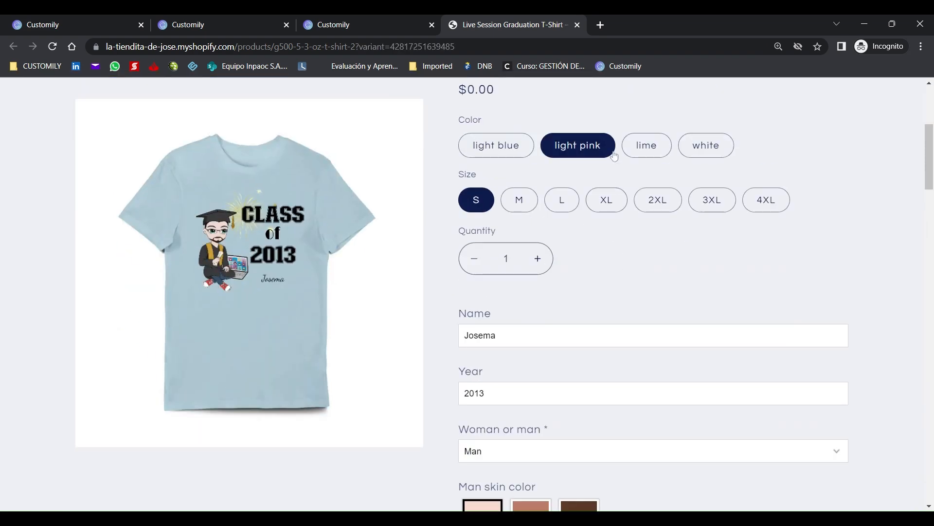
click(653, 152)
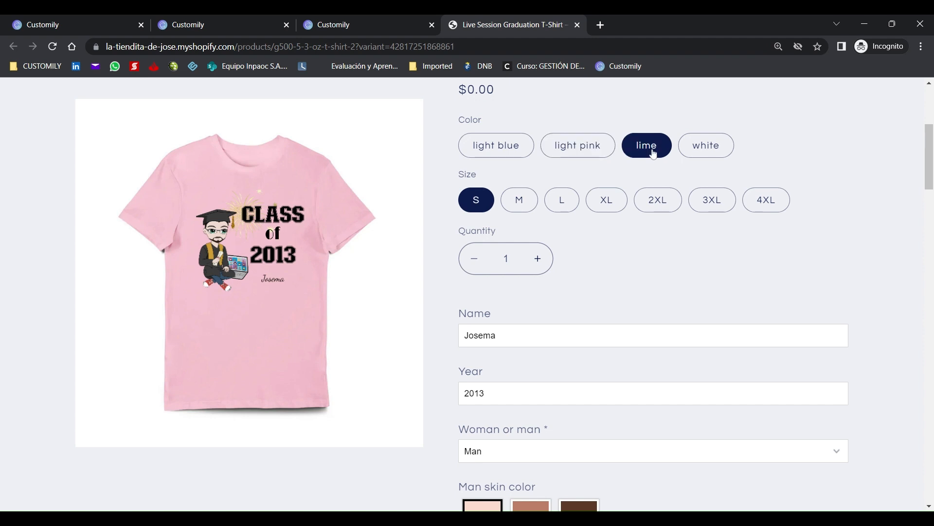
click(702, 155)
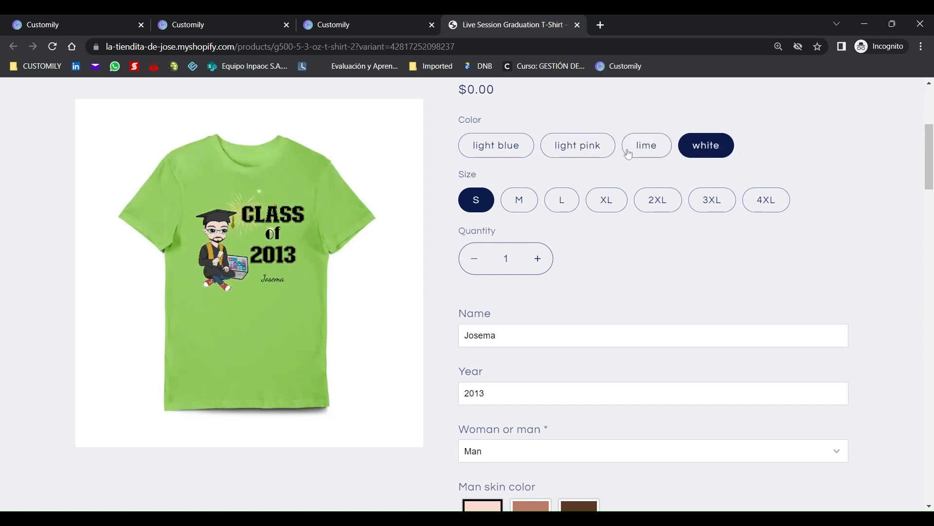
- Generate the preview of the personalized white T-shirt, view the enlarged mockup and close it
scroll(588, 206, down, 20)
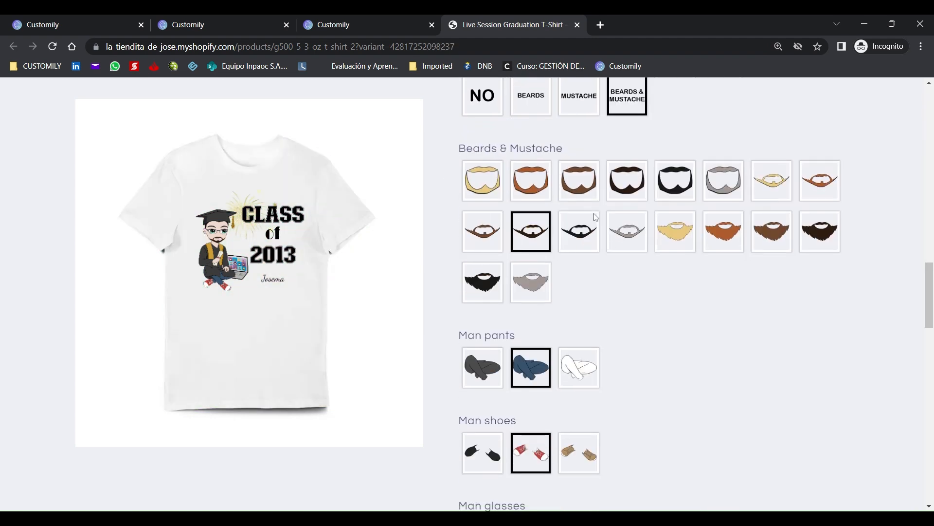
scroll(625, 237, up, 7)
scroll(619, 279, down, 1)
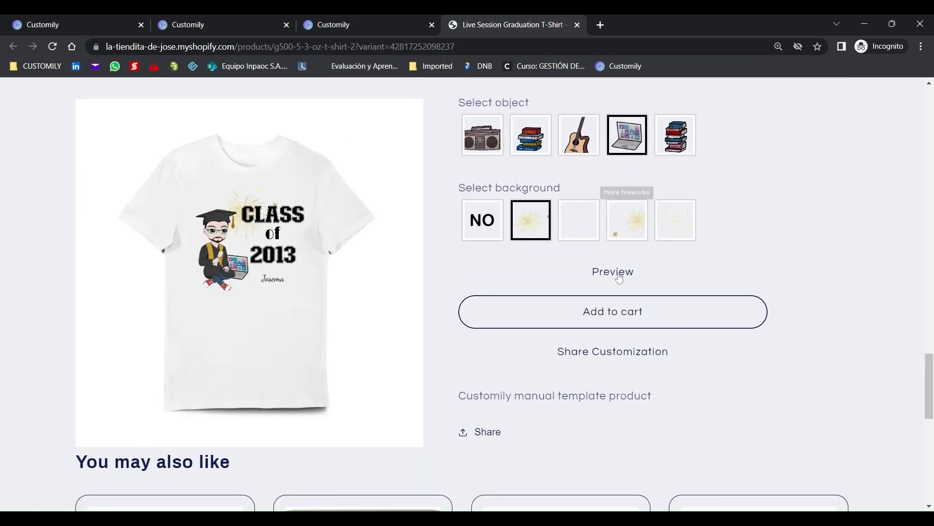
click(619, 272)
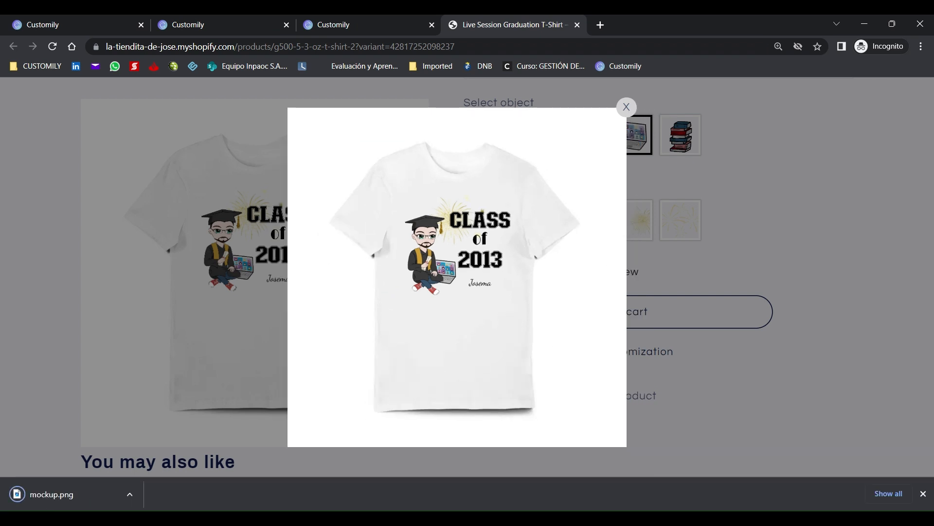
click(632, 108)
- Reload the product page to clear the personalization form and return to its color, name and year options
click(52, 48)
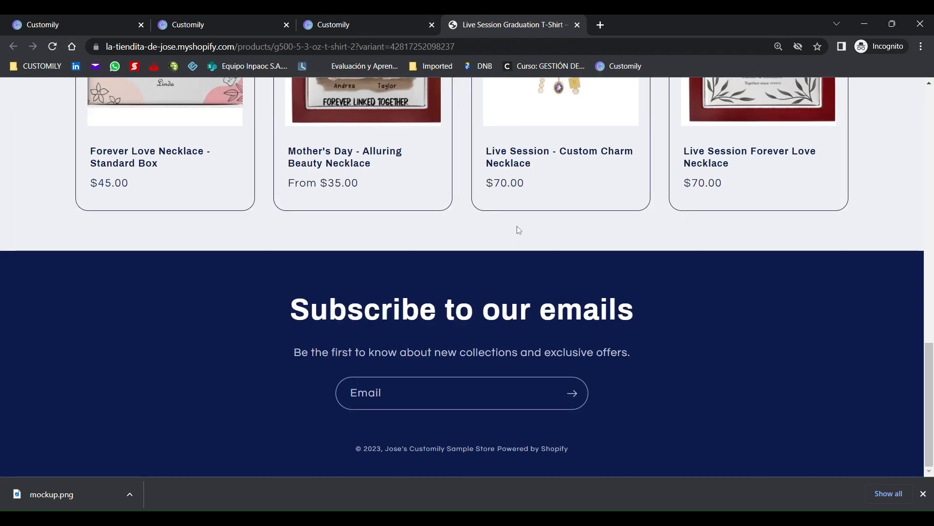
scroll(519, 230, up, 17)
scroll(578, 229, down, 5)
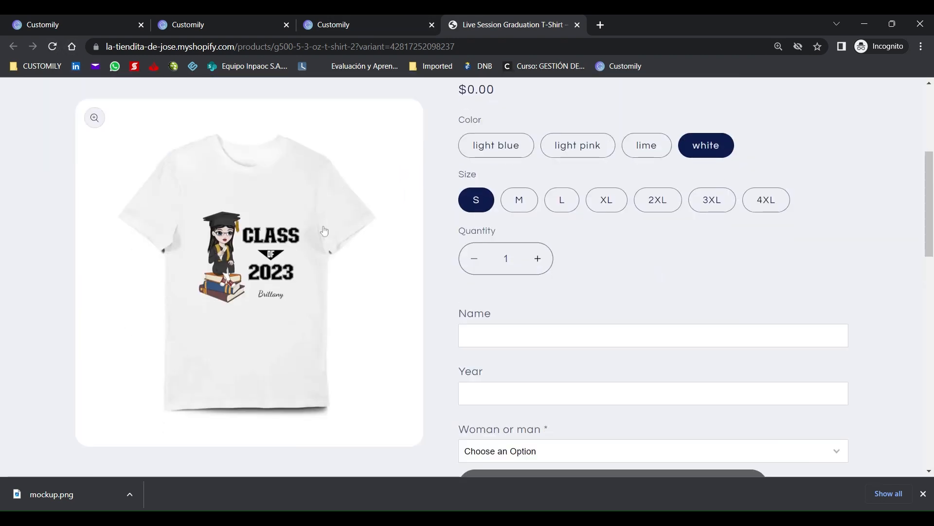